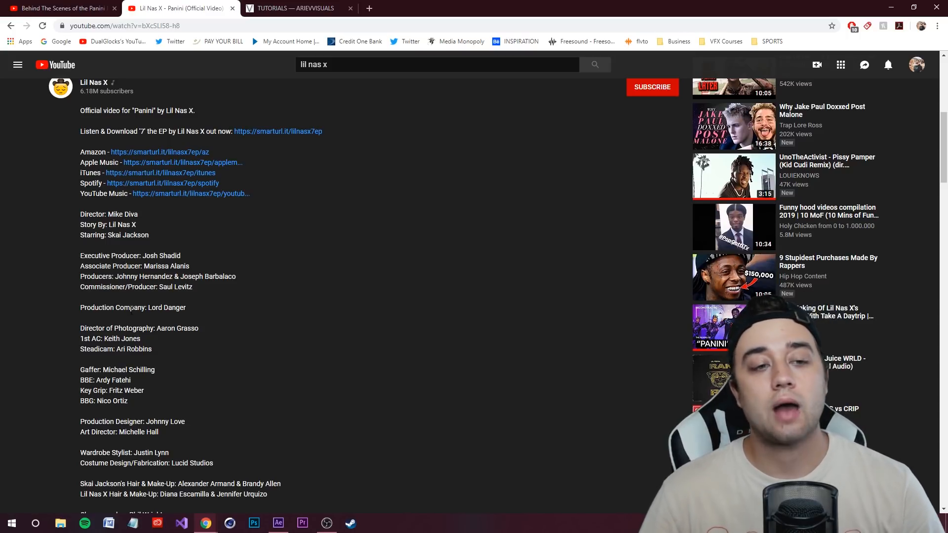
# Step: Examine the director, story, cast, motion capture and post-production credits in the Panini video's description
pyautogui.moveTo(108, 215); pyautogui.dragTo(140, 216)
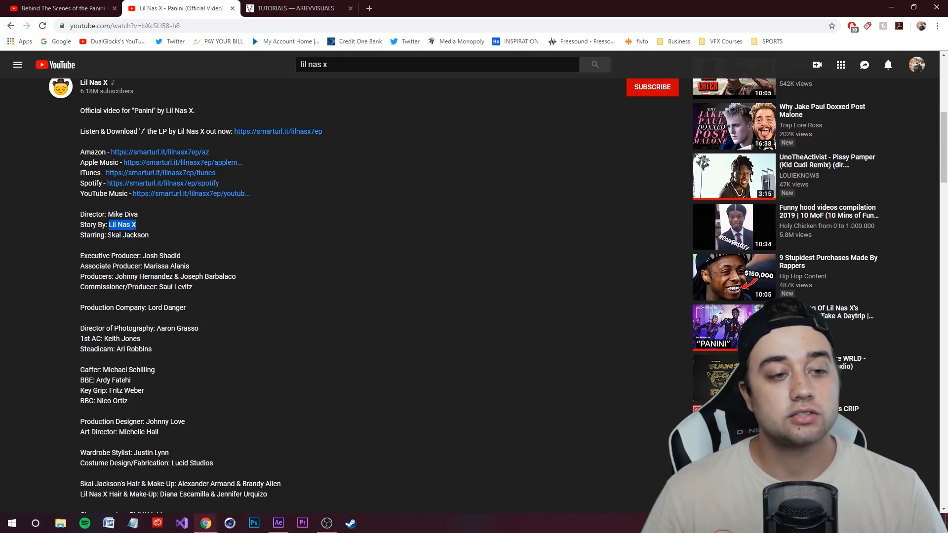
pyautogui.moveTo(109, 235); pyautogui.dragTo(146, 235)
pyautogui.click(146, 247)
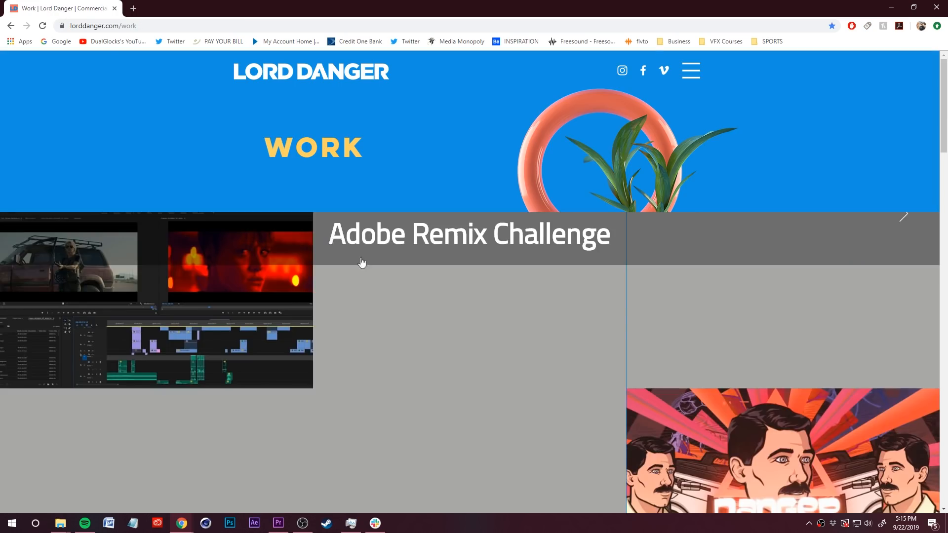
pyautogui.scroll(-8, 606, 390)
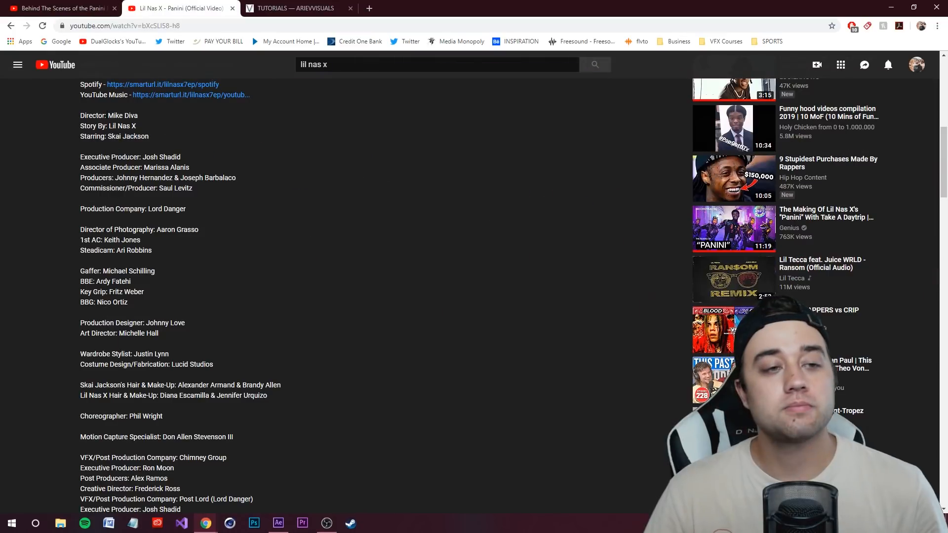
pyautogui.moveTo(107, 115); pyautogui.dragTo(138, 116)
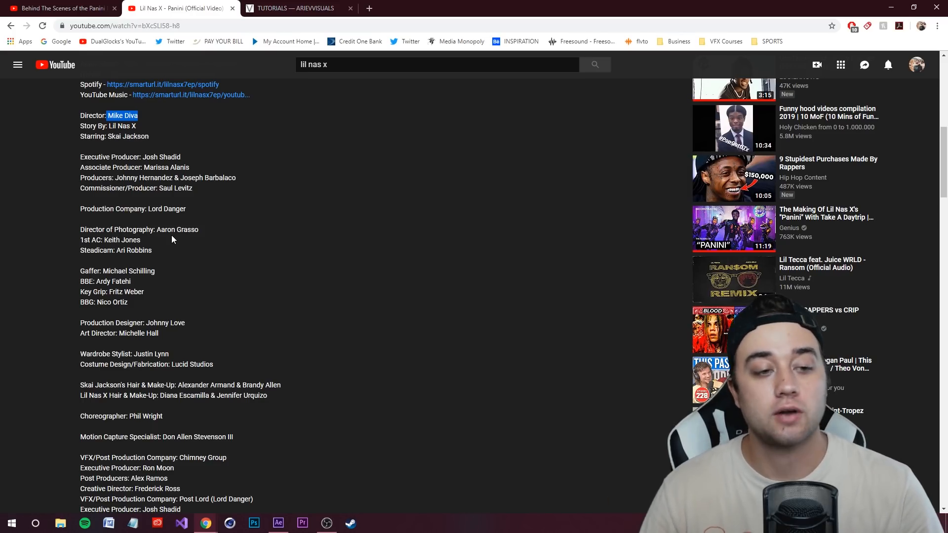
pyautogui.scroll(-4, 88, 244)
pyautogui.tripleClick(112, 239)
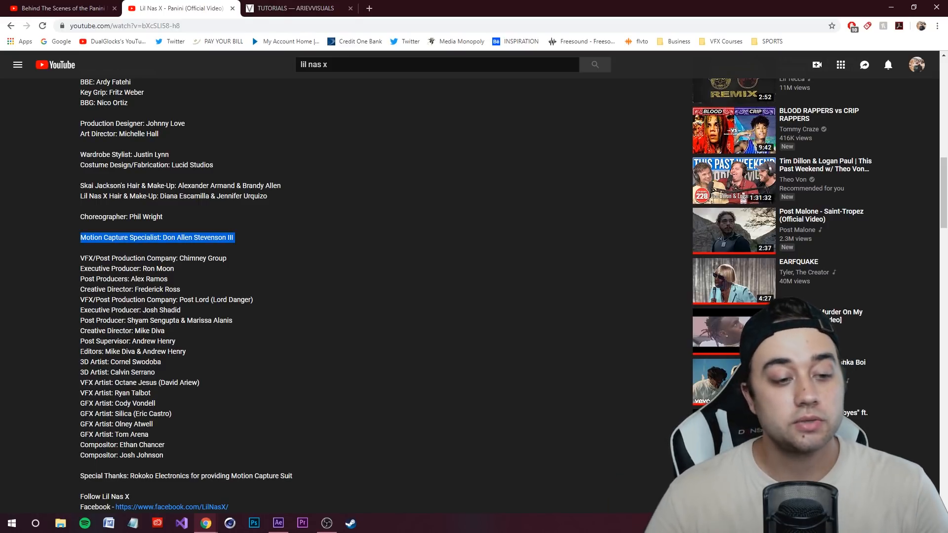
pyautogui.moveTo(86, 310); pyautogui.dragTo(156, 426)
pyautogui.click(88, 327)
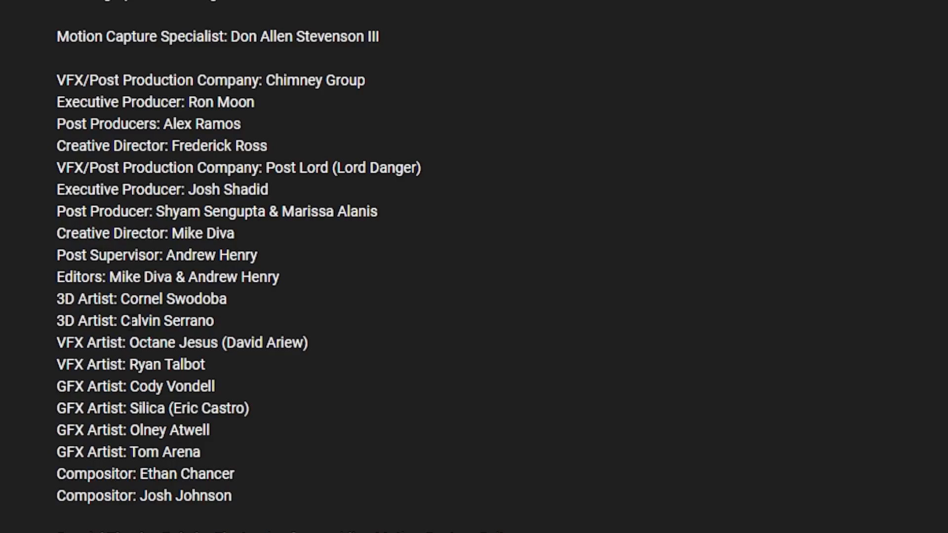
# Step: Review the individual VFX artist credits, and open a Cinema 4D tutorial from the eyedesyn channel
pyautogui.doubleClick(307, 262)
pyautogui.click(191, 397)
pyautogui.moveTo(147, 345); pyautogui.dragTo(302, 349)
pyautogui.click(308, 355)
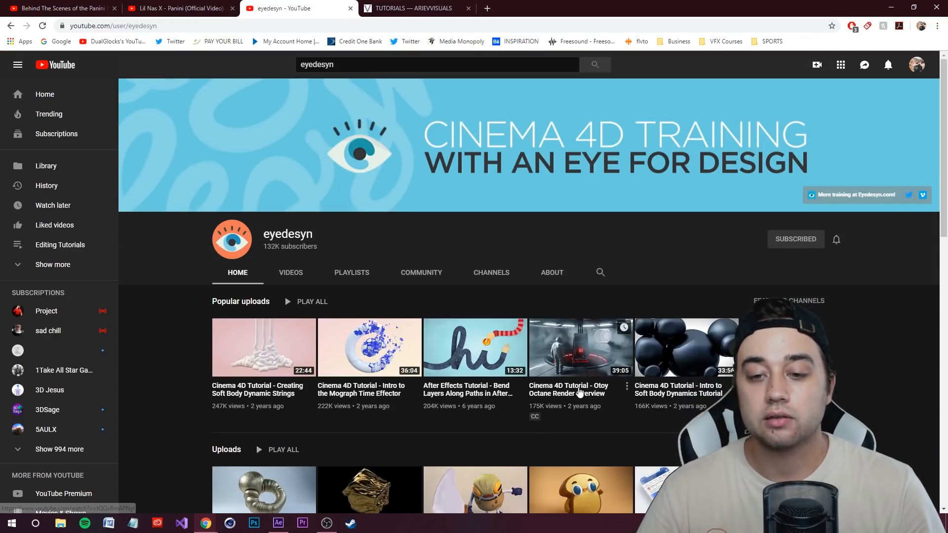
pyautogui.click(580, 392)
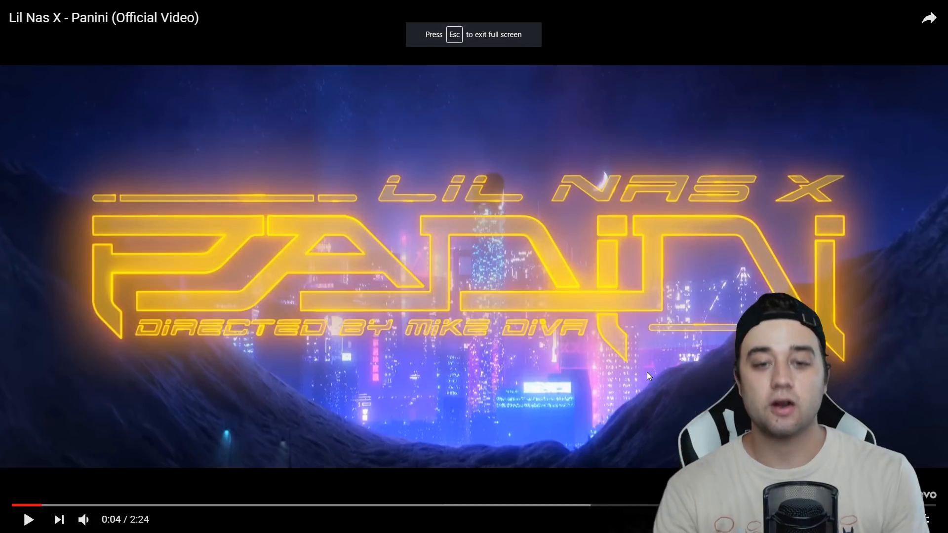
# Step: Play the Panini video's neon billboard city shot in short stretches up to 0:10, and leave full screen
pyautogui.click(624, 248)
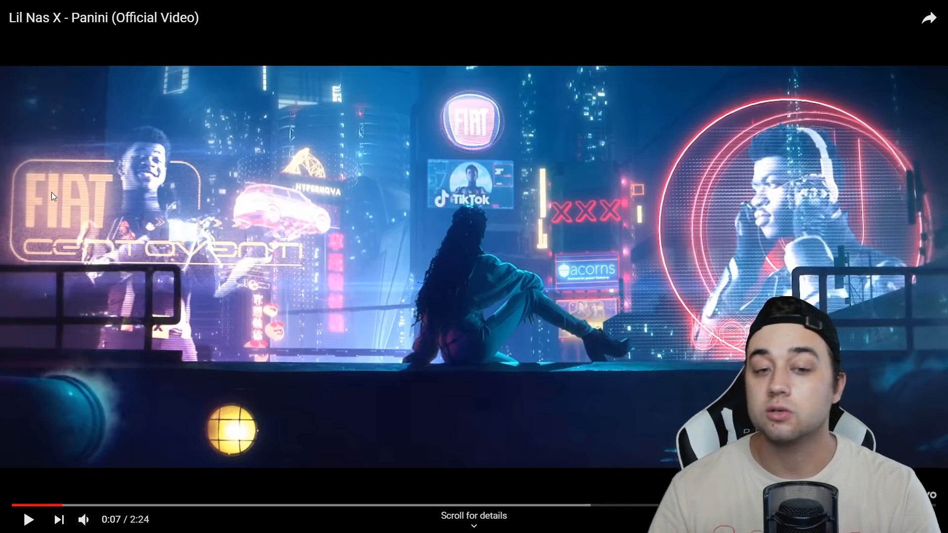
pyautogui.click(29, 519)
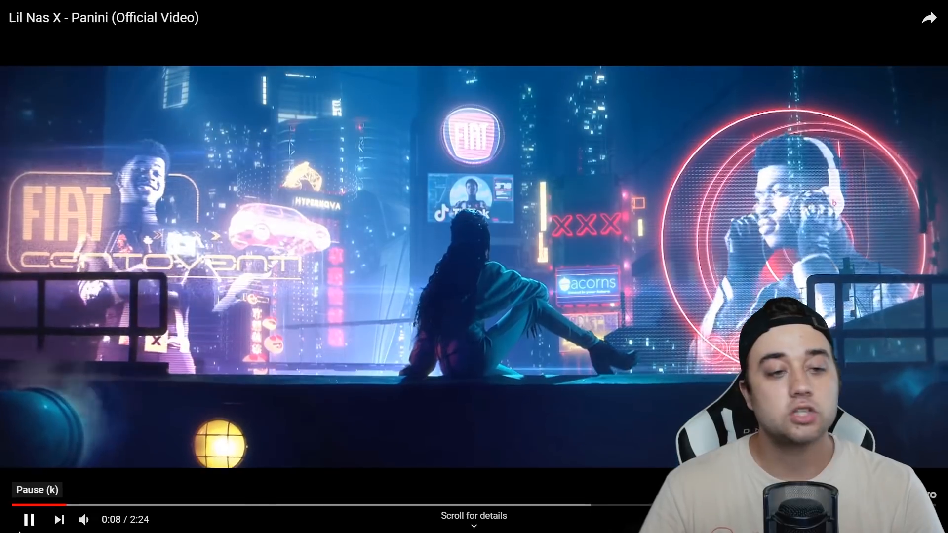
pyautogui.click(28, 519)
pyautogui.click(537, 251)
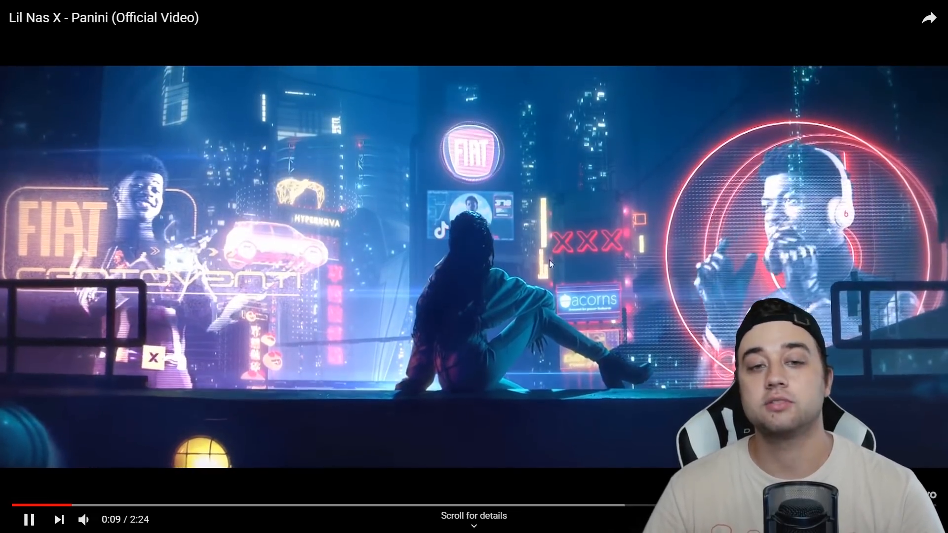
pyautogui.click(389, 319)
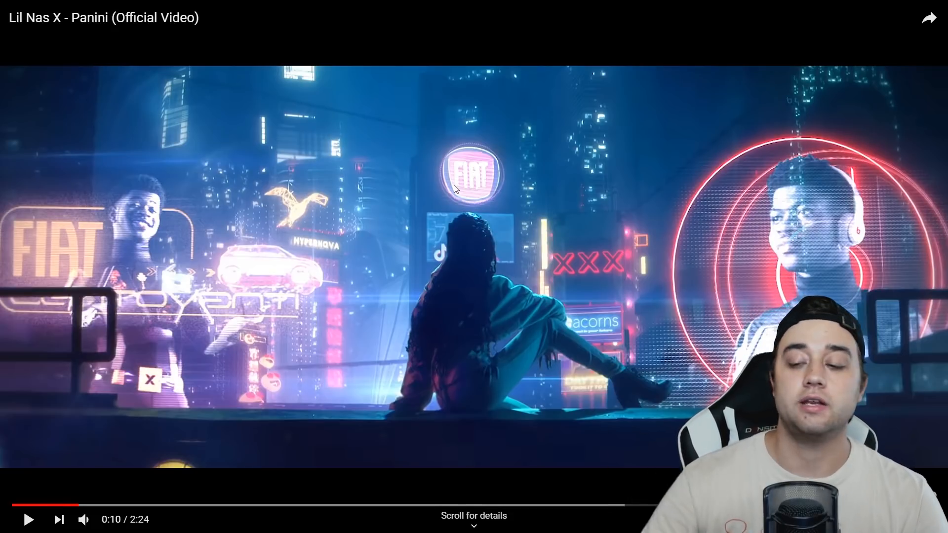
pyautogui.press('Escape')
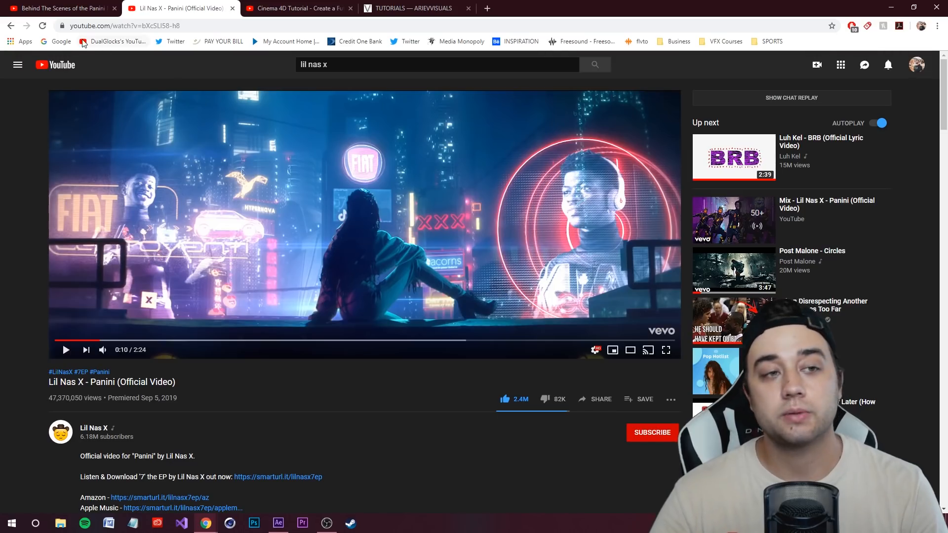
# Step: Switch to the behind-the-scenes Panini video and examine the ledge set with tracking markers at 7:39 in full screen
pyautogui.click(65, 13)
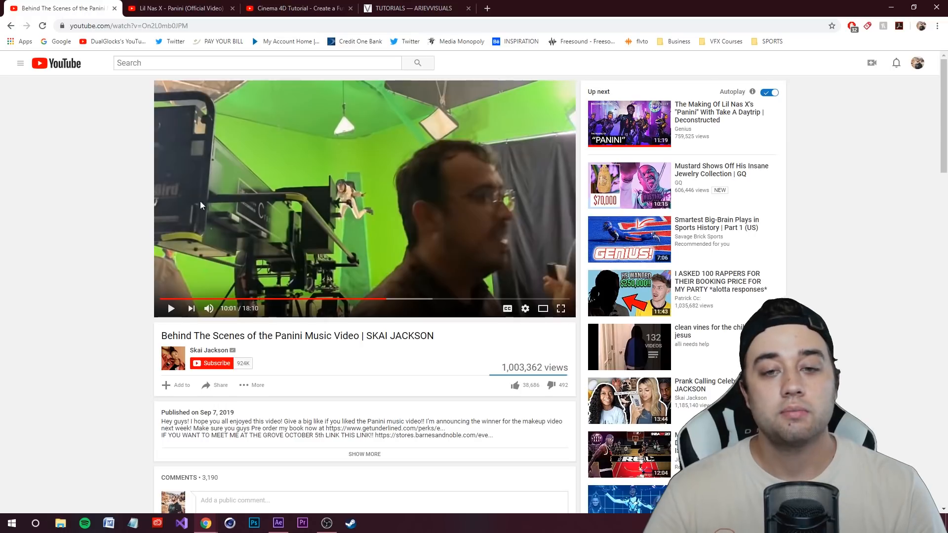
pyautogui.click(561, 309)
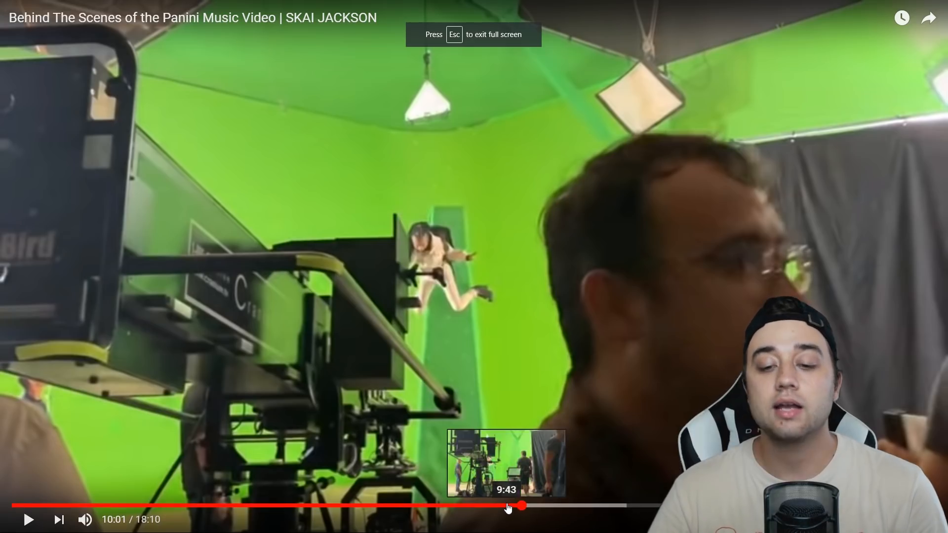
pyautogui.click(505, 506)
pyautogui.click(494, 505)
pyautogui.click(486, 506)
pyautogui.click(476, 505)
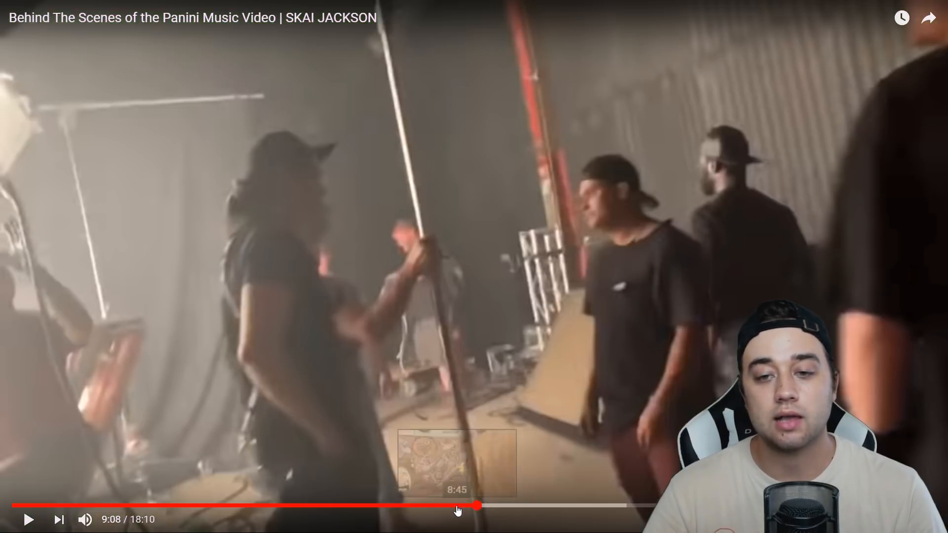
pyautogui.click(457, 506)
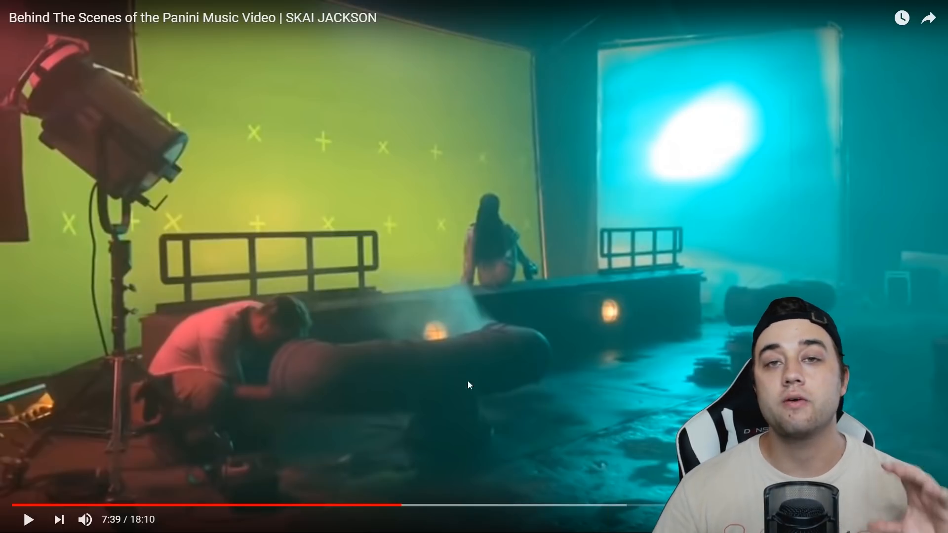
pyautogui.press('Escape')
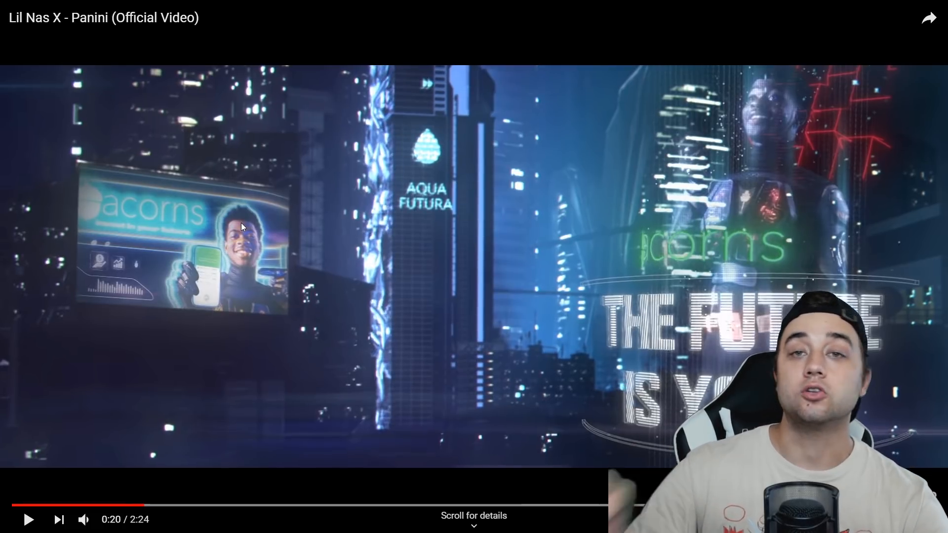
# Step: Play the Panini video from 0:20 into the neon alley shot, pausing at 0:24 before continuing
pyautogui.click(306, 299)
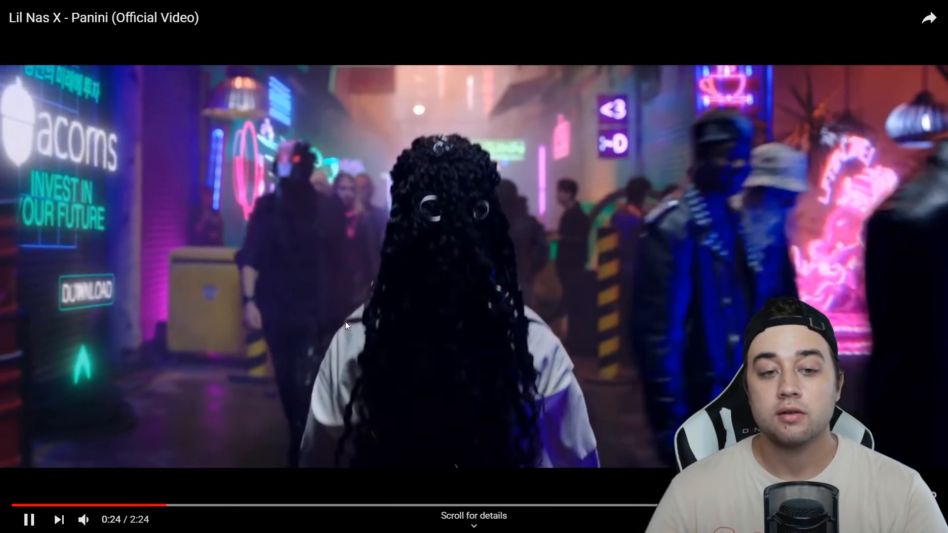
pyautogui.click(414, 407)
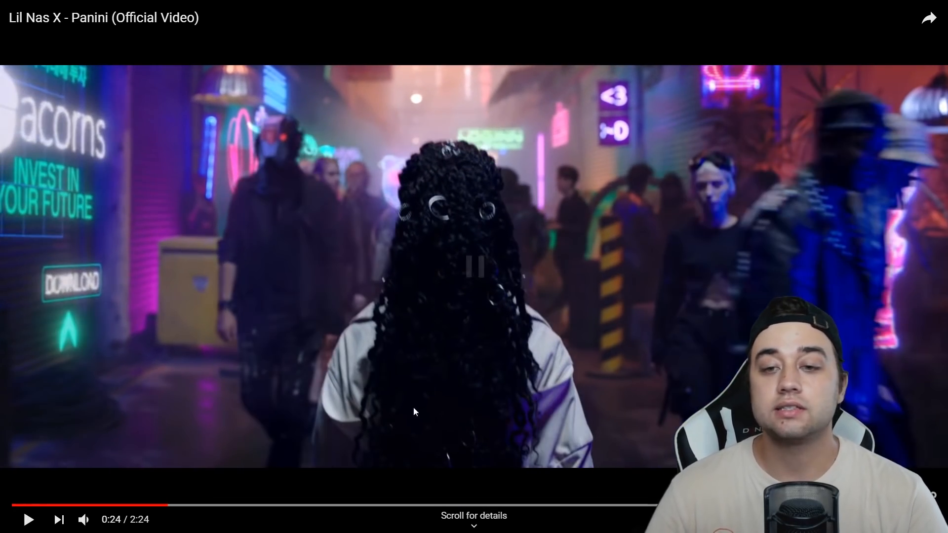
pyautogui.click(463, 316)
pyautogui.click(324, 243)
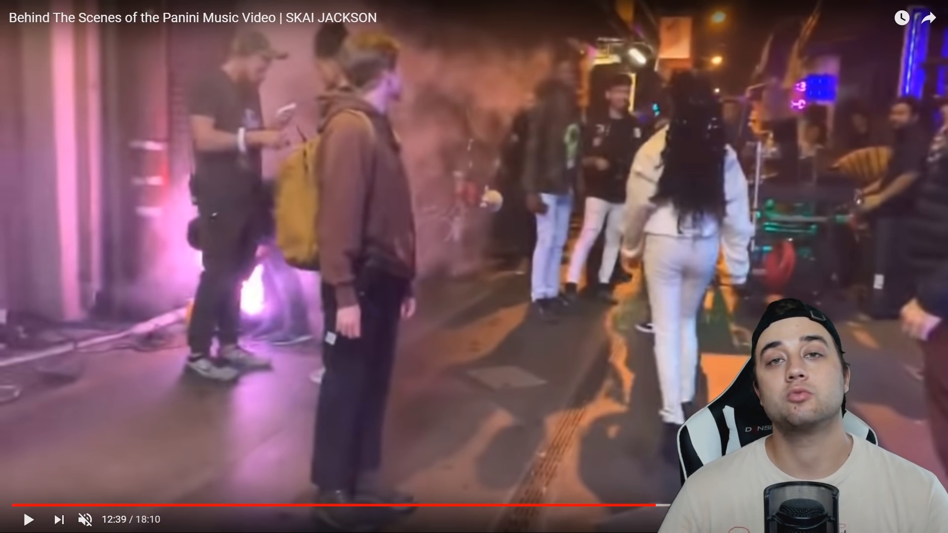
# Step: Return from the behind-the-scenes footage to the Panini video, play to the alley hologram at 0:27 and view it full screen
pyautogui.press('Escape')
pyautogui.hotkey('ctrl', 'Tab')
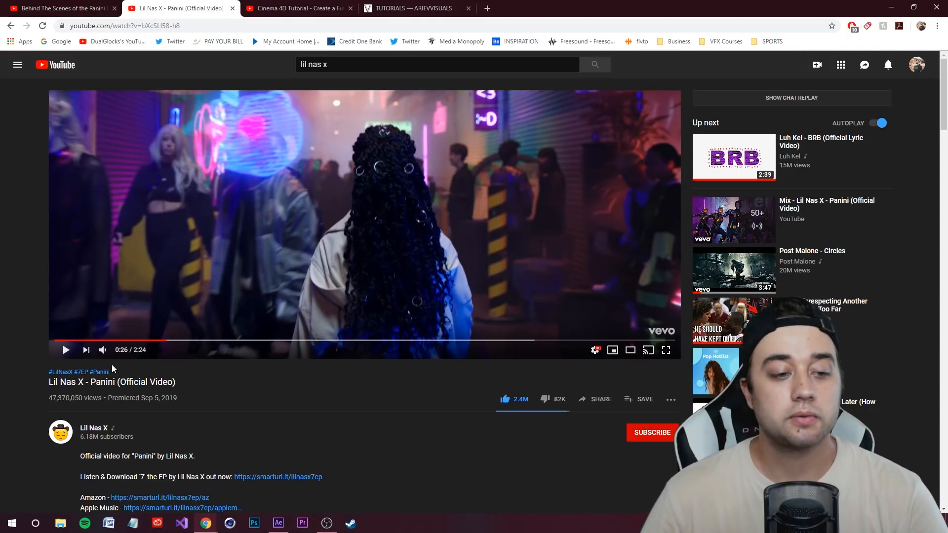
pyautogui.click(66, 350)
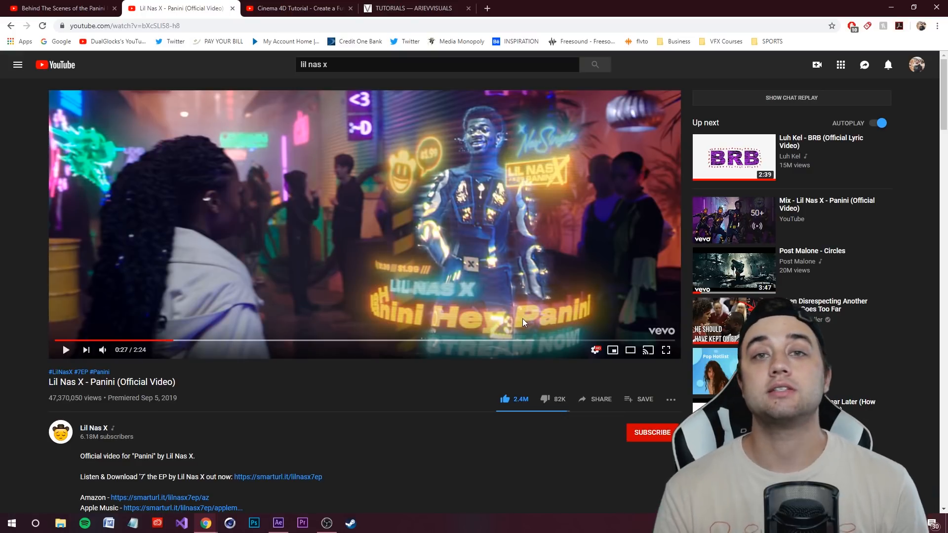
pyautogui.click(667, 353)
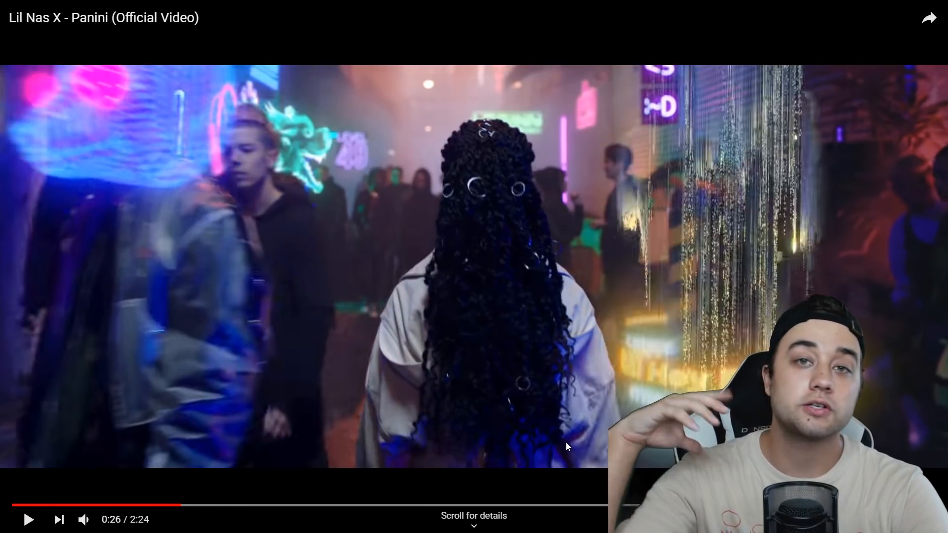
# Step: Step forward frame by frame through the hologram's formation at 0:26
pyautogui.press('.')
pyautogui.press('.')
pyautogui.press('.')
pyautogui.press('.')
pyautogui.press('.')
pyautogui.press('.')
pyautogui.press('.')
pyautogui.press('.')
pyautogui.press('.')
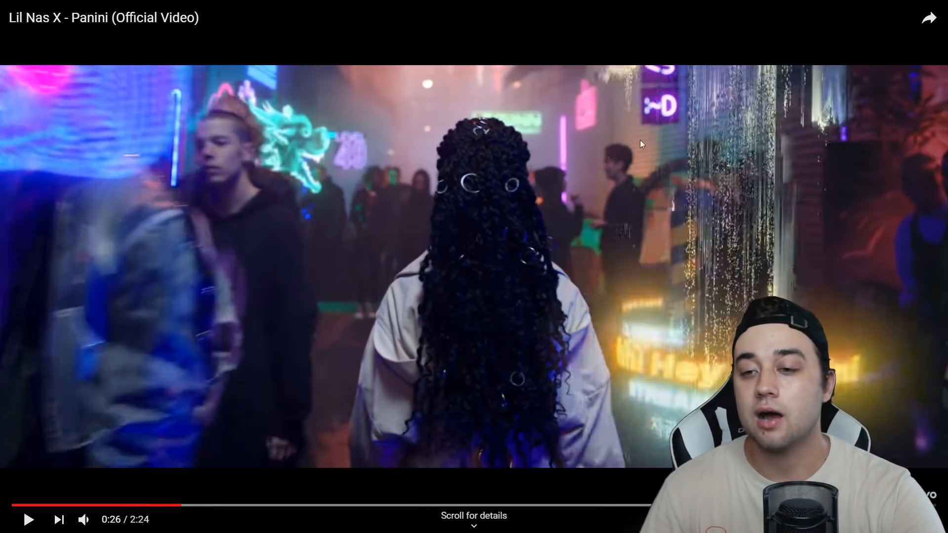
pyautogui.press('.')
pyautogui.press('.')
pyautogui.press('.')
pyautogui.press('.')
pyautogui.press('.')
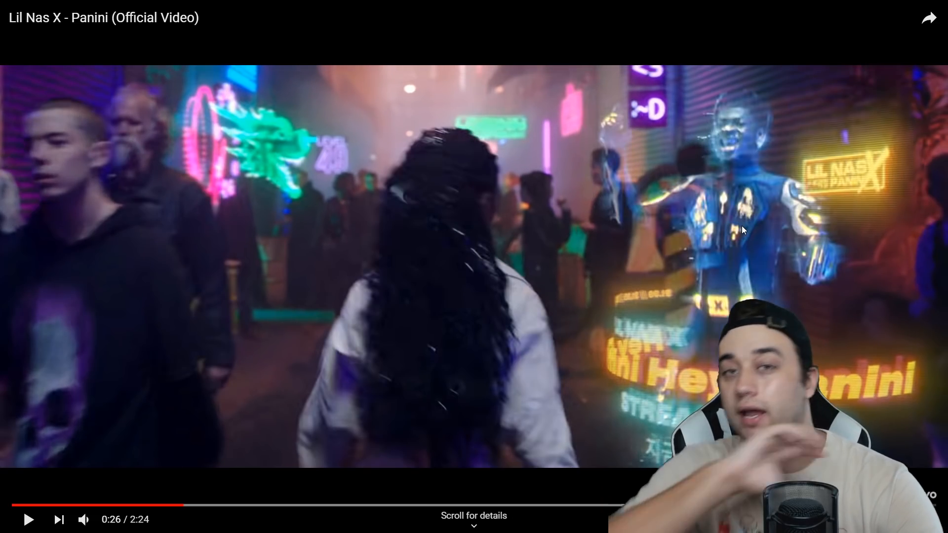
# Step: Step backward frame by frame to the alley frames before the hologram forms
pyautogui.press(',')
pyautogui.press(',')
pyautogui.press(',')
pyautogui.press(',')
pyautogui.press(',')
pyautogui.press(',')
pyautogui.press(',')
pyautogui.press(',')
pyautogui.press(',')
pyautogui.press(',')
pyautogui.press(',')
pyautogui.press(',')
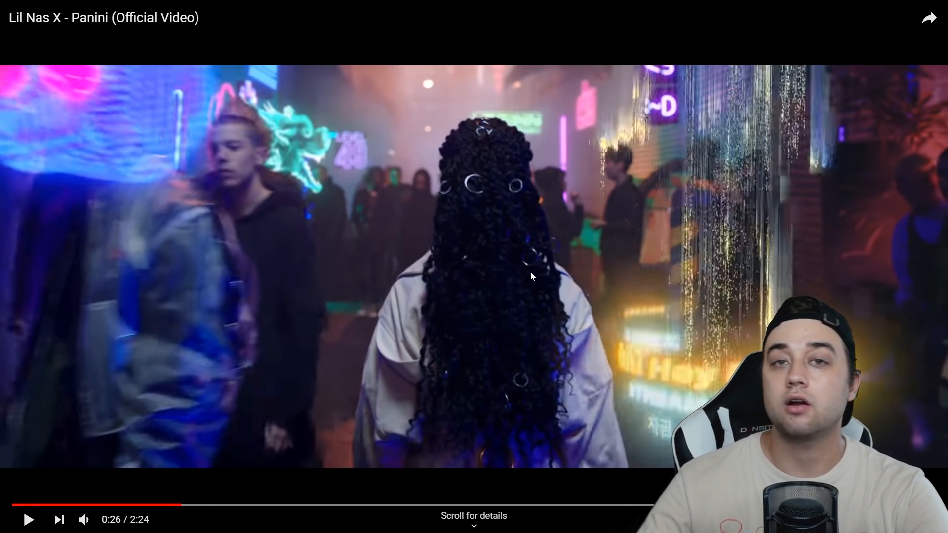
pyautogui.press(',')
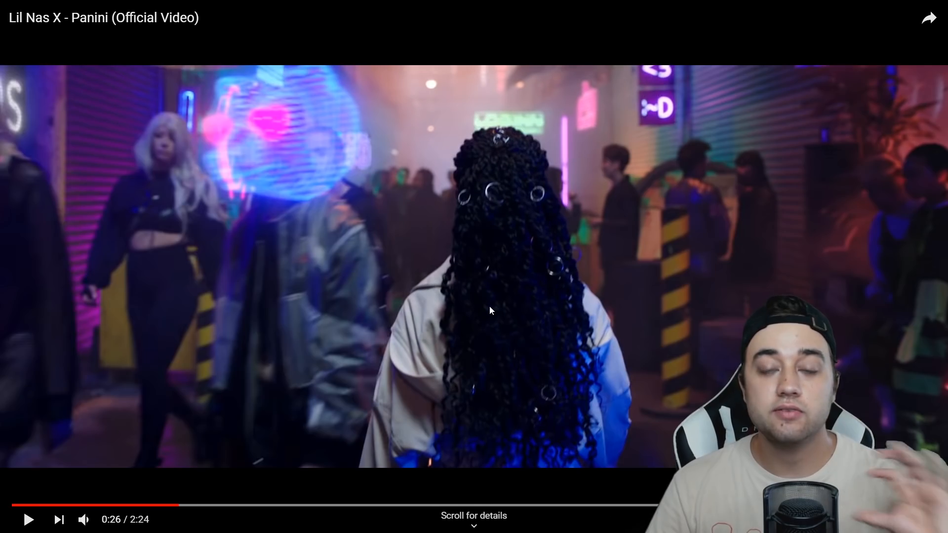
# Step: Play the hologram's appearance up to 0:27, and replay it from 0:26
pyautogui.click(504, 375)
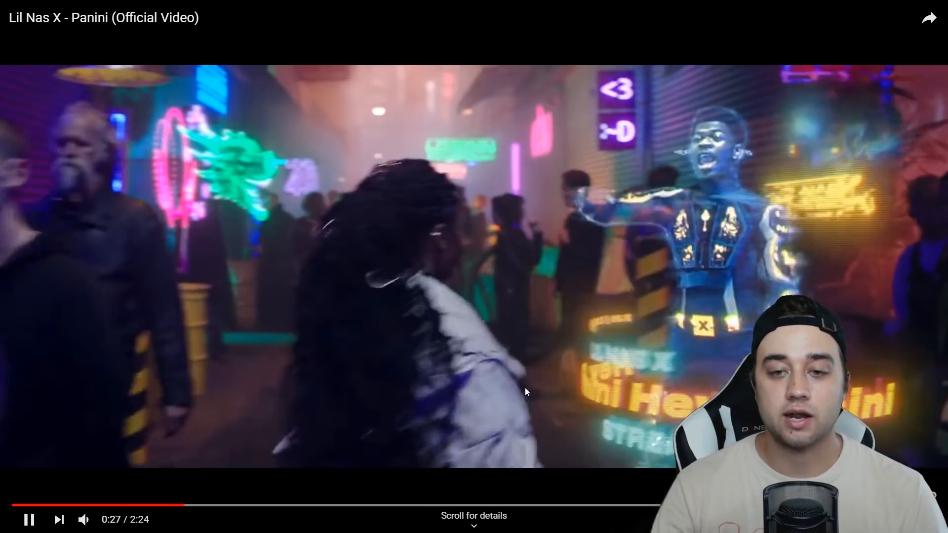
pyautogui.click(526, 387)
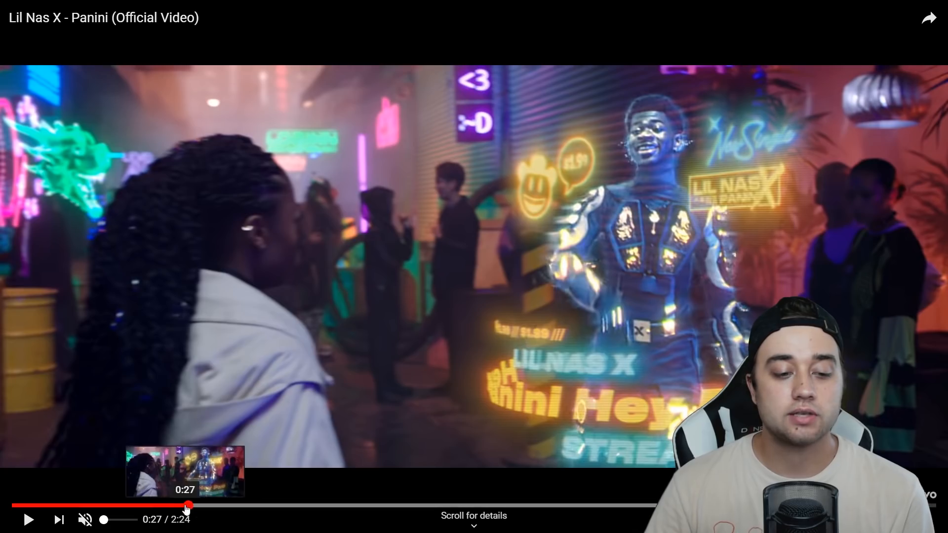
pyautogui.click(182, 513)
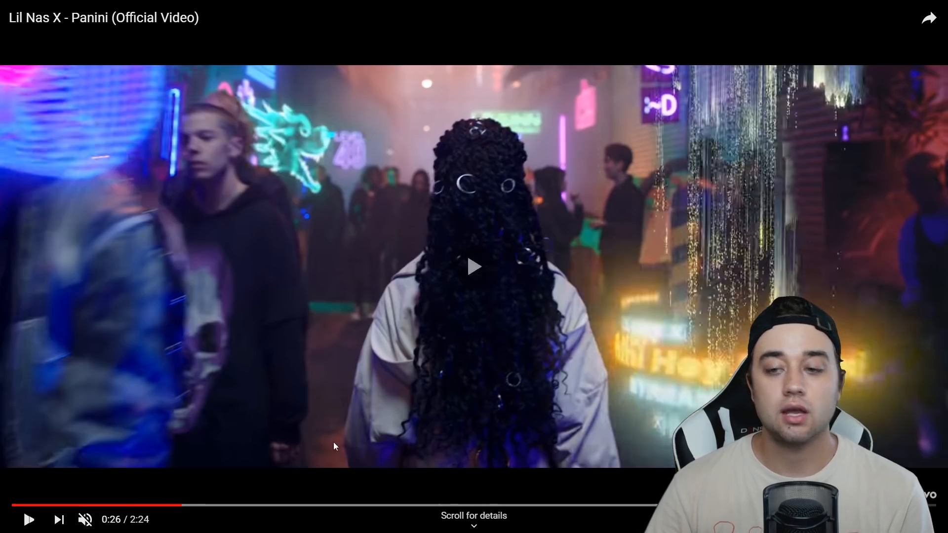
pyautogui.click(271, 395)
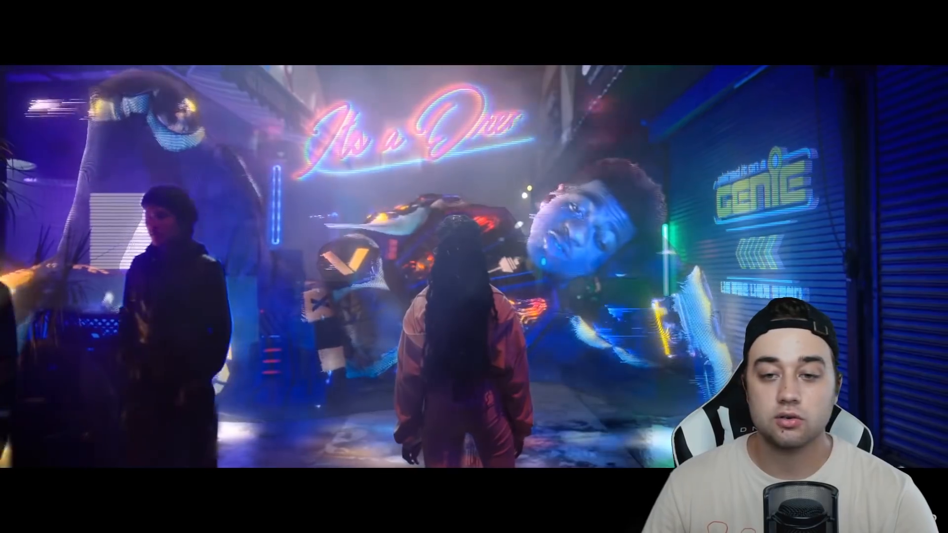
# Step: Pause on the "It's a Dream" hologram shot at 0:35, and play on to the robot dance shot at 0:53
pyautogui.click(554, 238)
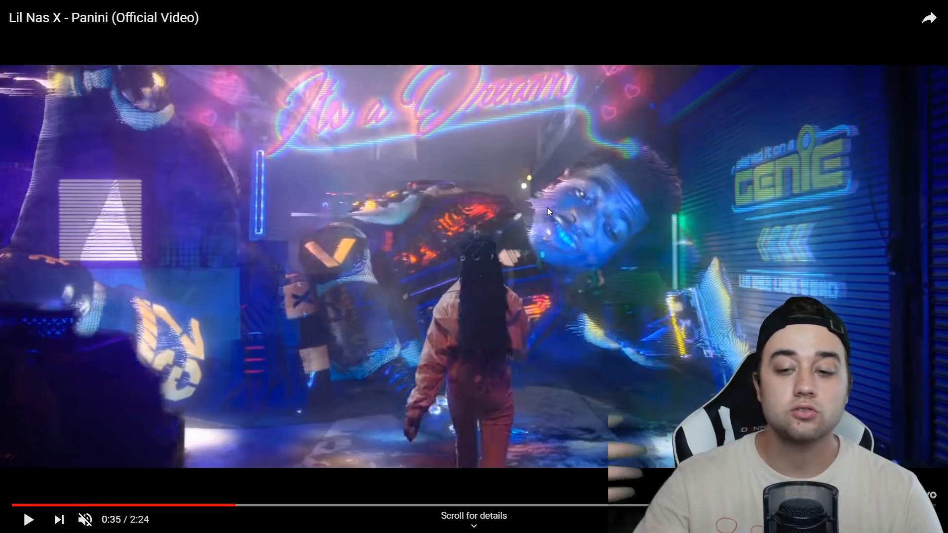
pyautogui.click(564, 226)
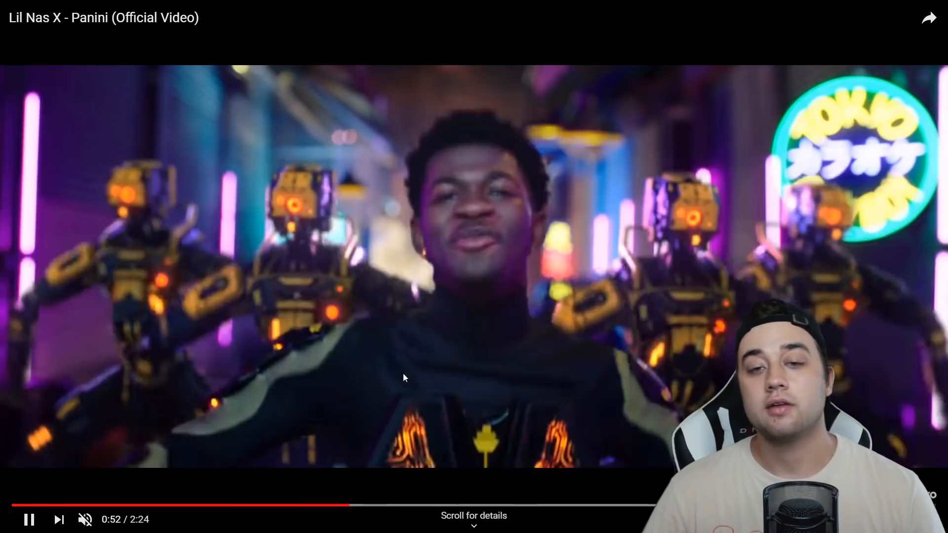
pyautogui.click(420, 398)
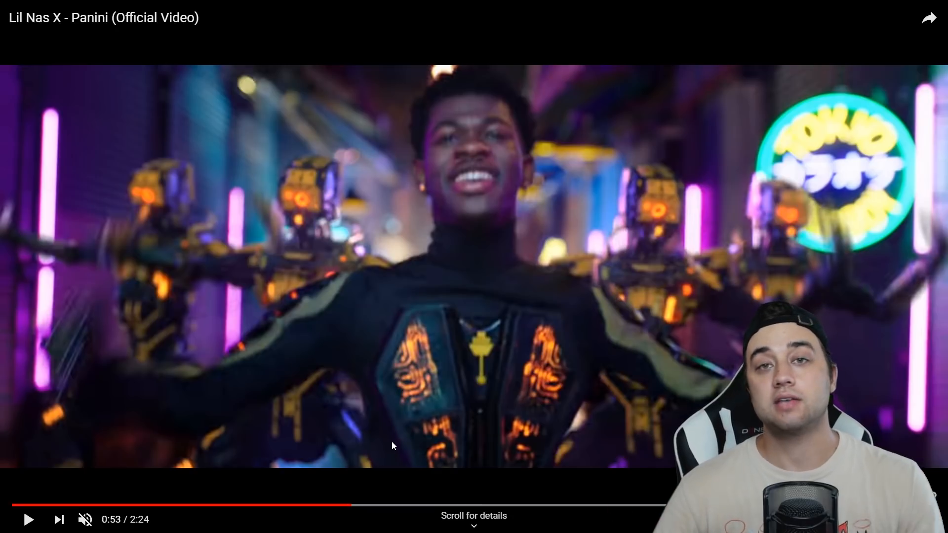
# Step: Play the robot dance from 0:51 to 0:56, and go back to the alley shot at 0:55
pyautogui.click(340, 505)
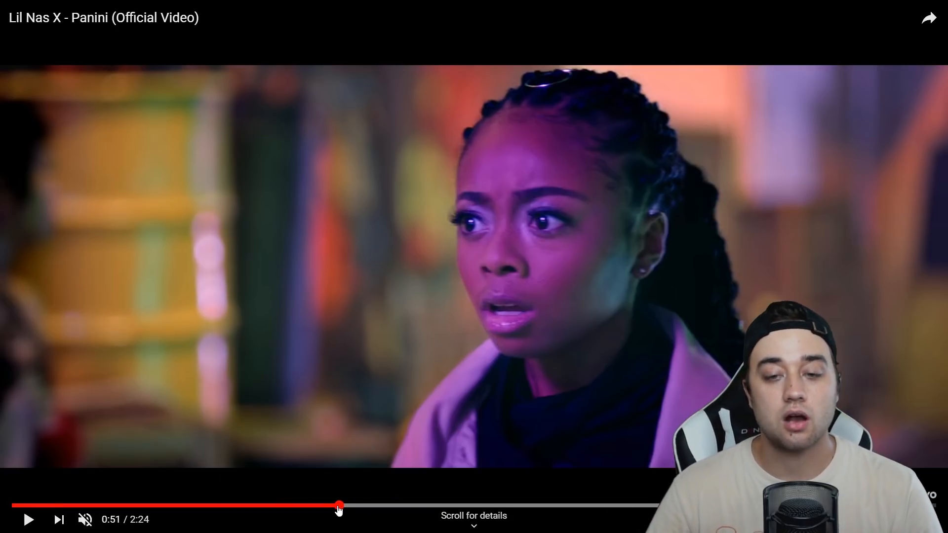
pyautogui.click(31, 524)
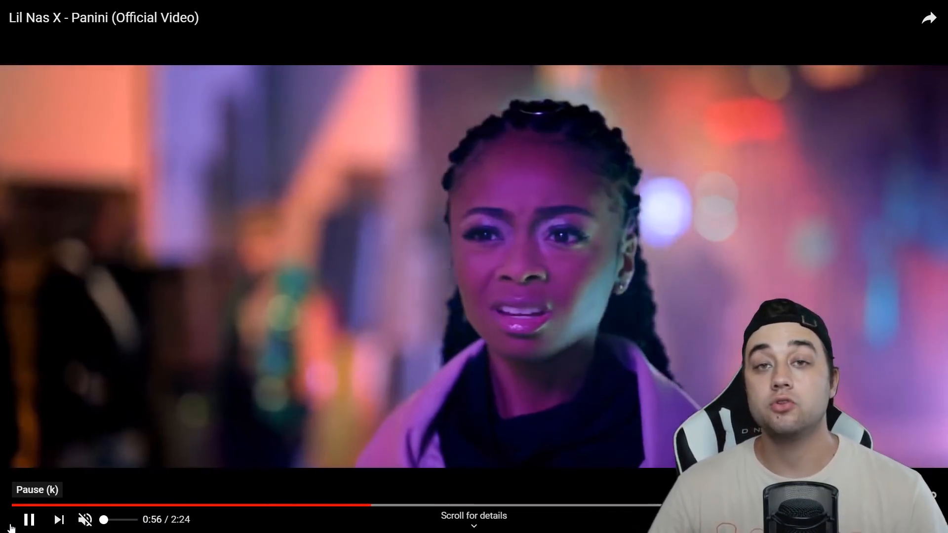
pyautogui.click(11, 523)
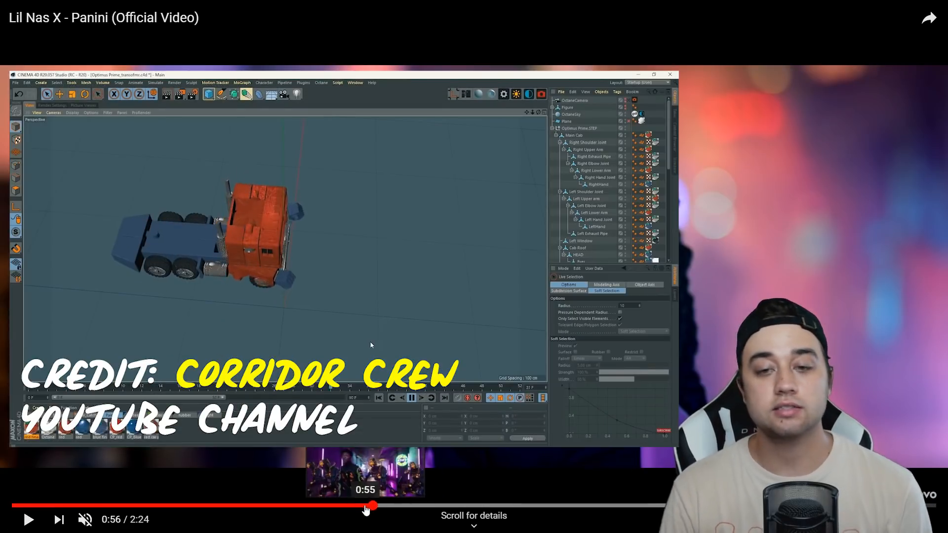
pyautogui.click(364, 506)
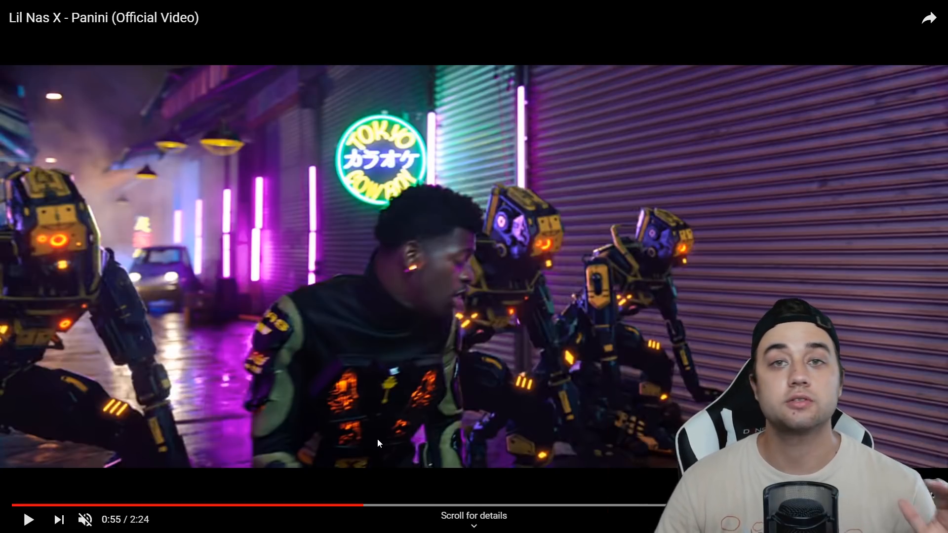
# Step: Play the robot dance to 0:59, and replay it from about 0:52, pausing at 0:54
pyautogui.click(352, 429)
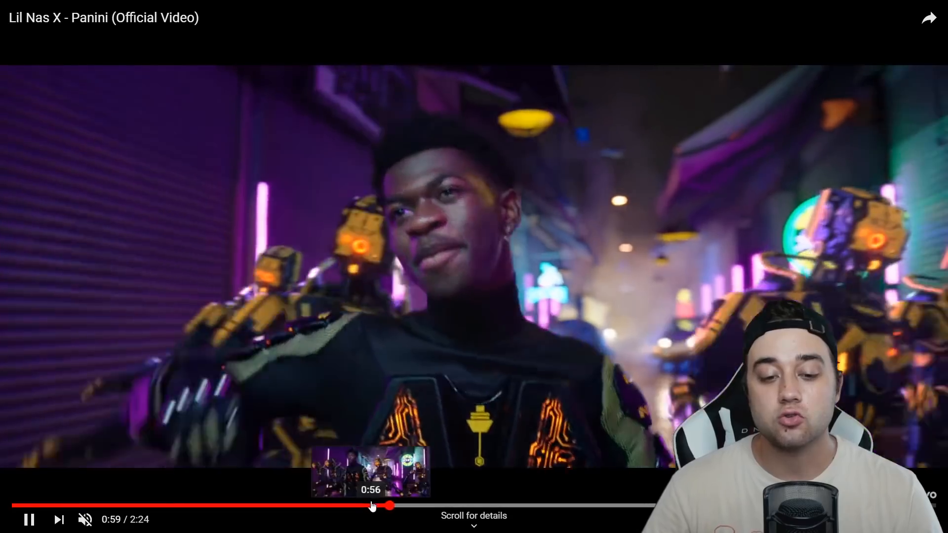
pyautogui.click(371, 505)
pyautogui.click(355, 506)
pyautogui.click(349, 506)
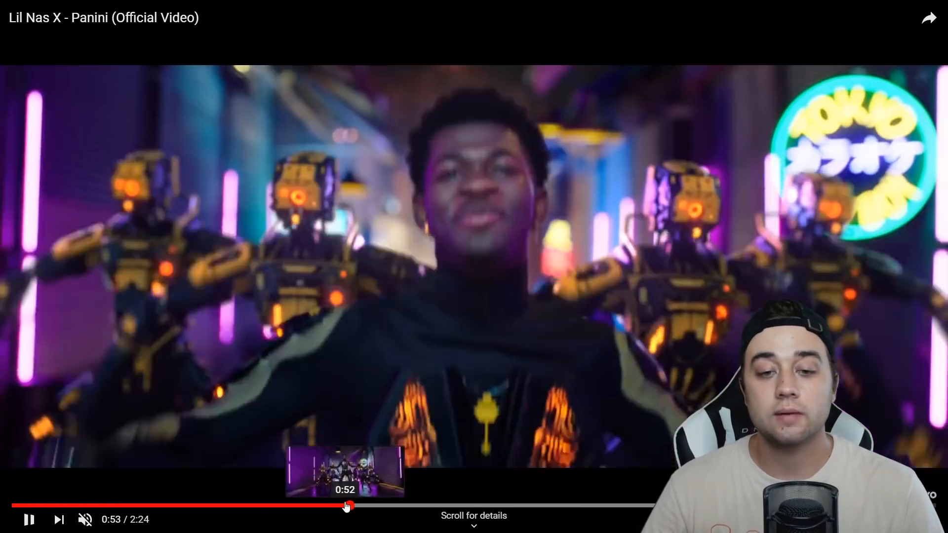
pyautogui.click(346, 505)
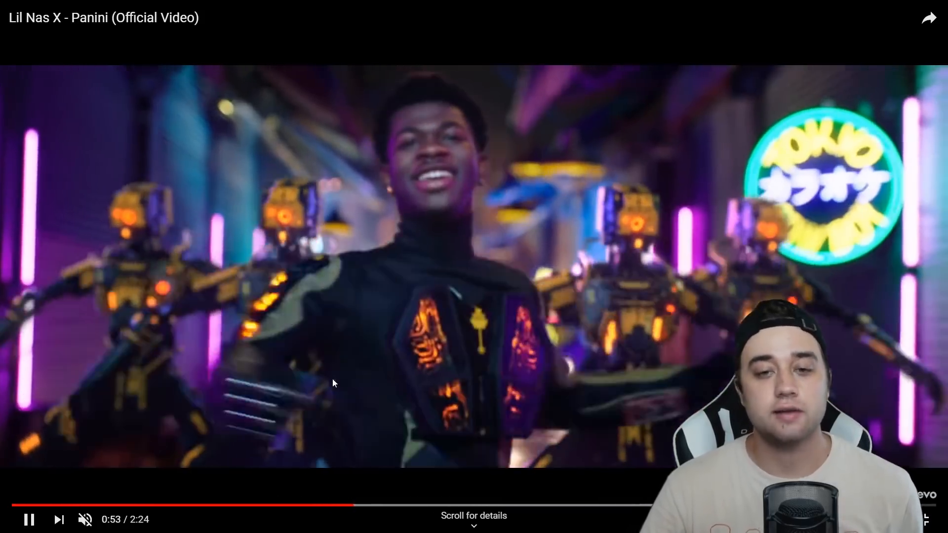
pyautogui.click(484, 284)
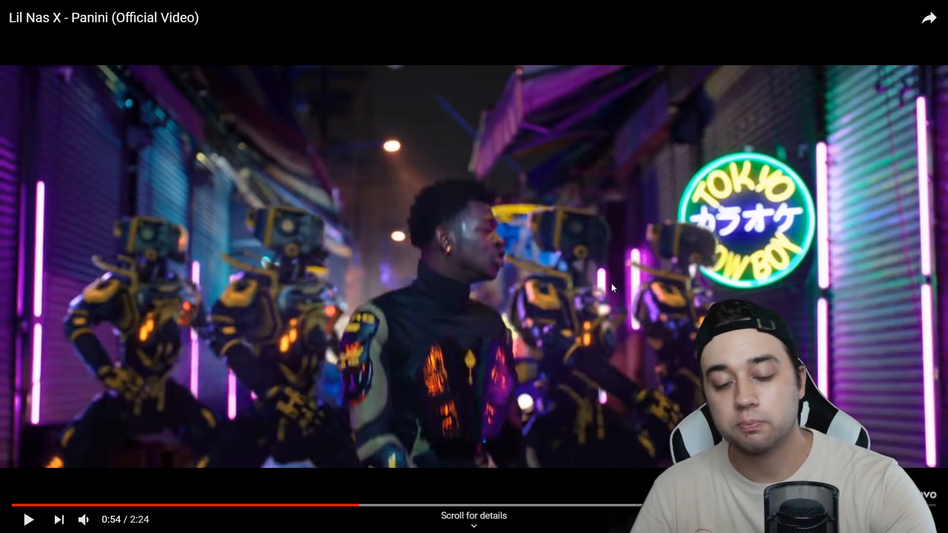
# Step: Step backward frame by frame from 0:54 to the wide shot of the dancing robots at 0:52
pyautogui.press(',')
pyautogui.press(',')
pyautogui.press(',')
pyautogui.press(',')
pyautogui.press(',')
pyautogui.press(',')
pyautogui.press(',')
pyautogui.press(',')
pyautogui.press(',')
pyautogui.press(',')
pyautogui.press(',')
pyautogui.press(',')
pyautogui.press(',')
pyautogui.press(',')
pyautogui.press(',')
pyautogui.press(',')
pyautogui.press(',')
pyautogui.press(',')
pyautogui.press(',')
pyautogui.press(',')
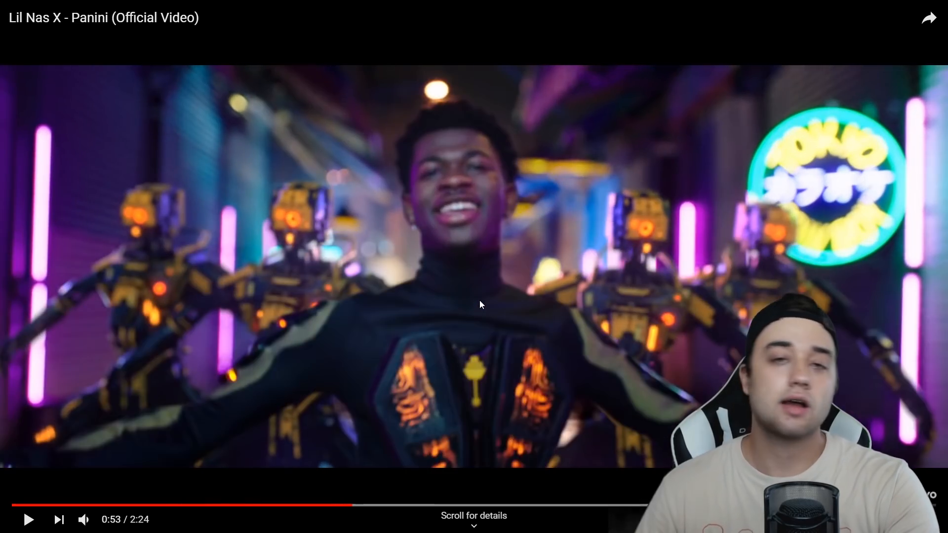
pyautogui.press(',')
pyautogui.press(',')
pyautogui.press(',')
pyautogui.press(',')
pyautogui.press(',')
pyautogui.press(',')
pyautogui.press(',')
pyautogui.press(',')
pyautogui.press(',')
pyautogui.press(',')
pyautogui.press(',')
pyautogui.press(',')
pyautogui.press(',')
pyautogui.press(',')
pyautogui.press(',')
pyautogui.press(',')
pyautogui.press(',')
pyautogui.press(',')
pyautogui.press(',')
pyautogui.press(',')
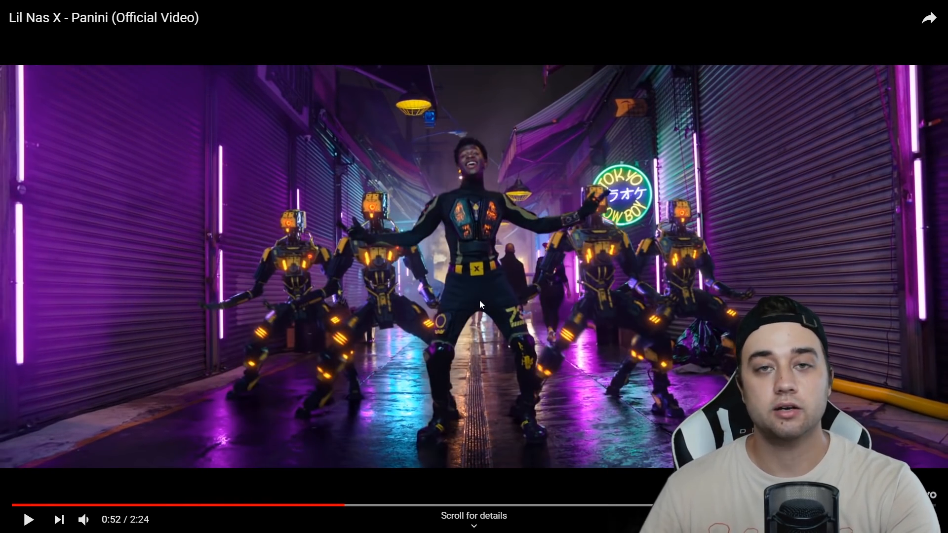
pyautogui.press(',')
# Step: Play the dance to 0:53, and step back frame by frame to the singer's close-up at 0:52
pyautogui.click(384, 282)
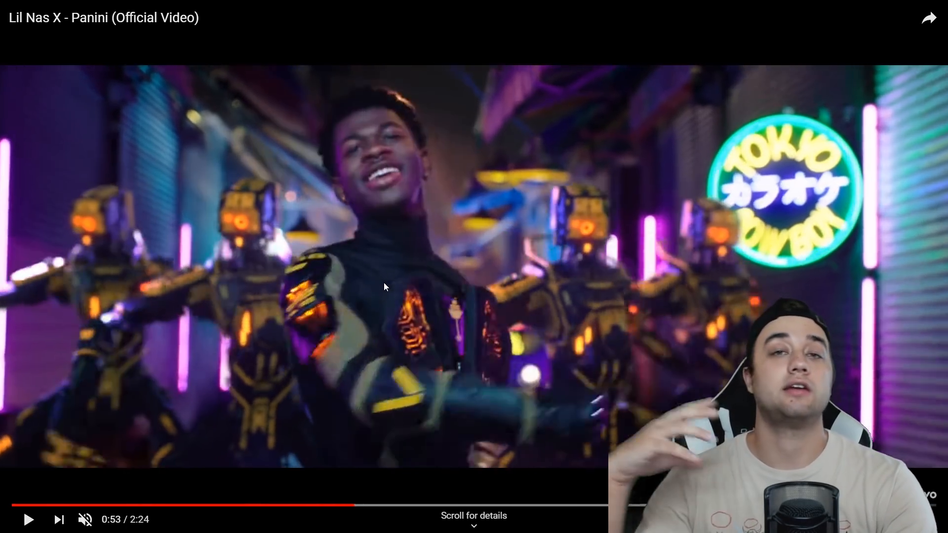
pyautogui.click(384, 283)
pyautogui.press(',')
pyautogui.press(',')
pyautogui.press(',')
pyautogui.press(',')
pyautogui.press(',')
pyautogui.press(',')
pyautogui.press(',')
pyautogui.press(',')
pyautogui.press(',')
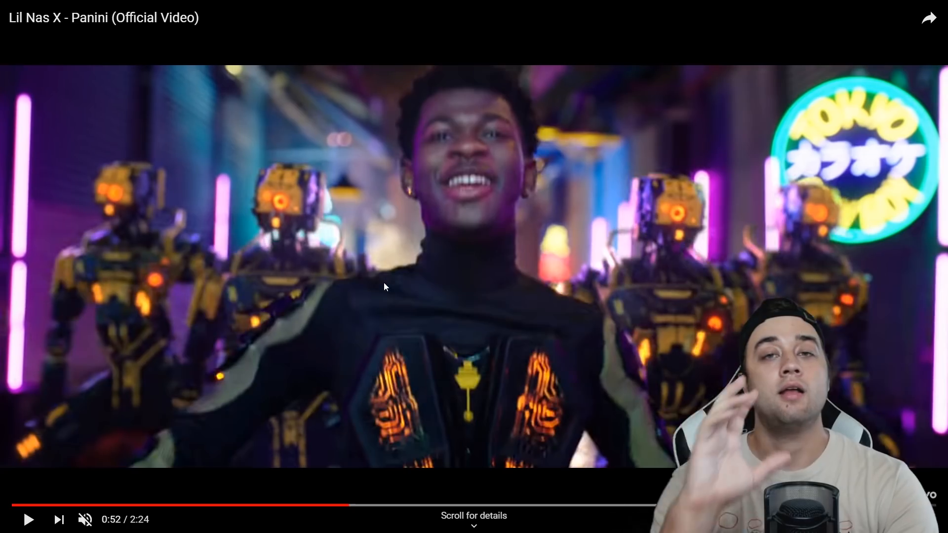
# Step: Play the robot dance on to 1:00, and step backward frame by frame to the singer's close-up at 0:59
pyautogui.click(384, 283)
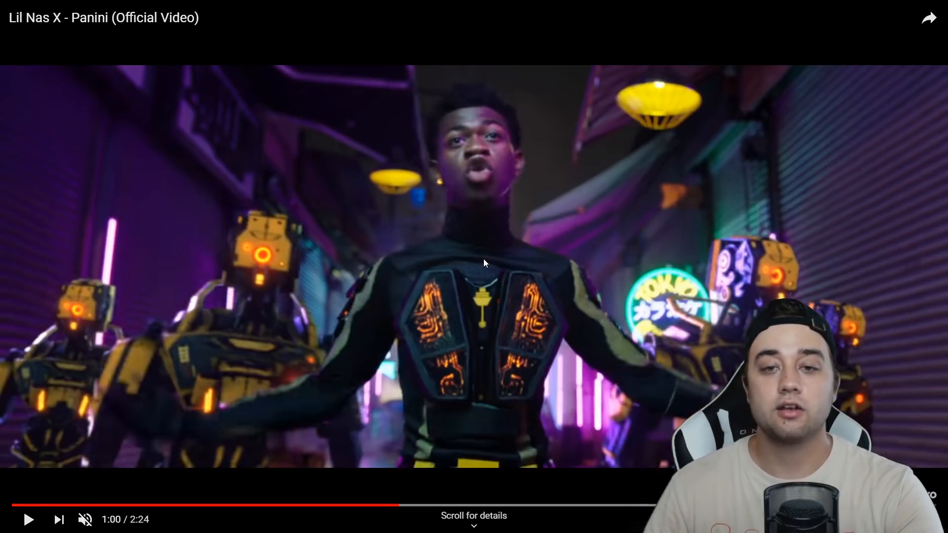
pyautogui.click(484, 258)
pyautogui.press(',')
pyautogui.press(',')
pyautogui.press(',')
pyautogui.press(',')
pyautogui.press(',')
pyautogui.press(',')
pyautogui.press(',')
pyautogui.press(',')
pyautogui.press(',')
pyautogui.press(',')
pyautogui.press(',')
pyautogui.press(',')
pyautogui.press(',')
pyautogui.press(',')
pyautogui.press(',')
pyautogui.press(',')
pyautogui.press(',')
pyautogui.press(',')
pyautogui.press(',')
pyautogui.press(',')
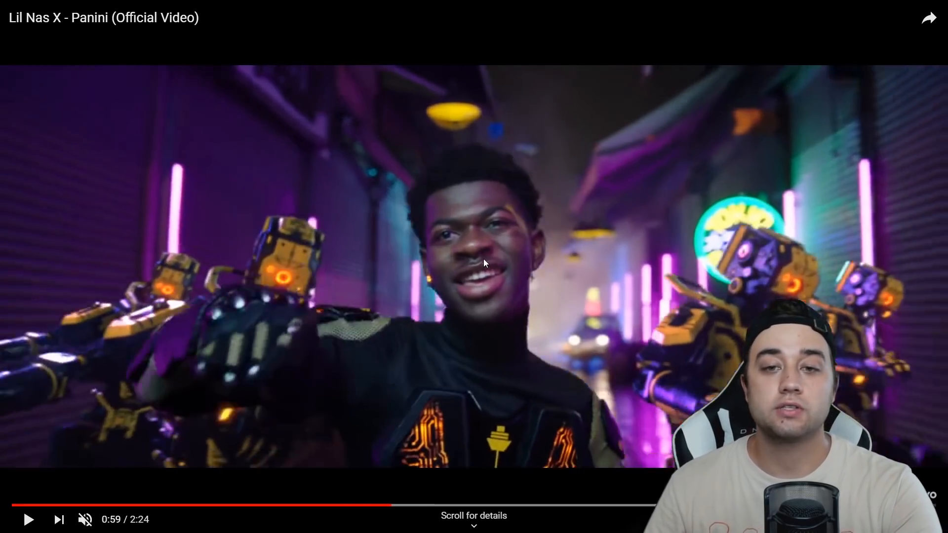
# Step: Step forward frame by frame through the robots' dance moves from 0:59 to 1:00
pyautogui.press('.')
pyautogui.press('.')
pyautogui.press('.')
pyautogui.press('.')
pyautogui.press('.')
pyautogui.press('.')
pyautogui.press('.')
pyautogui.press('.')
pyautogui.press('.')
pyautogui.press('.')
pyautogui.press('.')
pyautogui.press('.')
pyautogui.press('.')
pyautogui.press('.')
pyautogui.press('.')
pyautogui.press('.')
pyautogui.press('.')
pyautogui.press('.')
pyautogui.press('.')
pyautogui.press('.')
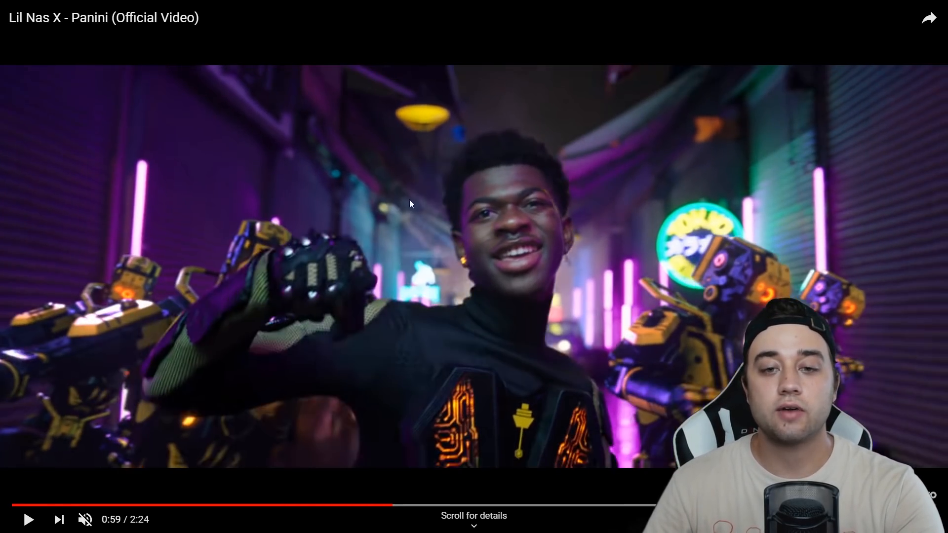
pyautogui.press('.')
pyautogui.press('.')
pyautogui.press('.')
pyautogui.press('.')
pyautogui.press('.')
pyautogui.press('.')
pyautogui.press('.')
pyautogui.press('.')
pyautogui.press('.')
pyautogui.press('.')
pyautogui.press('.')
pyautogui.press('.')
pyautogui.press('.')
pyautogui.press('.')
pyautogui.press('.')
pyautogui.press('.')
pyautogui.press('.')
pyautogui.press('.')
pyautogui.press('.')
pyautogui.press('.')
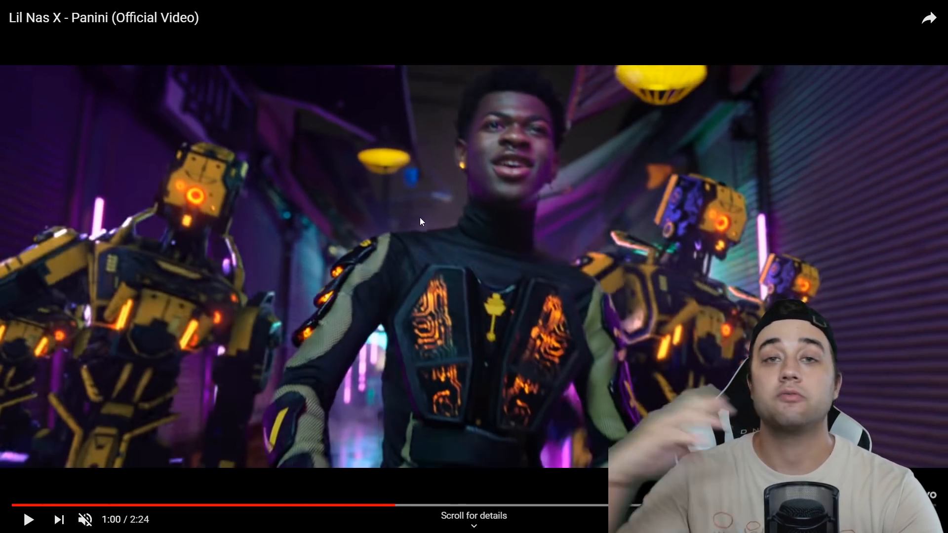
pyautogui.press('.')
pyautogui.press('.')
pyautogui.press('.')
pyautogui.press('.')
pyautogui.press('.')
pyautogui.press('.')
# Step: Play on to the airplane wing scene, return to the airplane shot at 1:05, and replay up to 1:11
pyautogui.press('space')
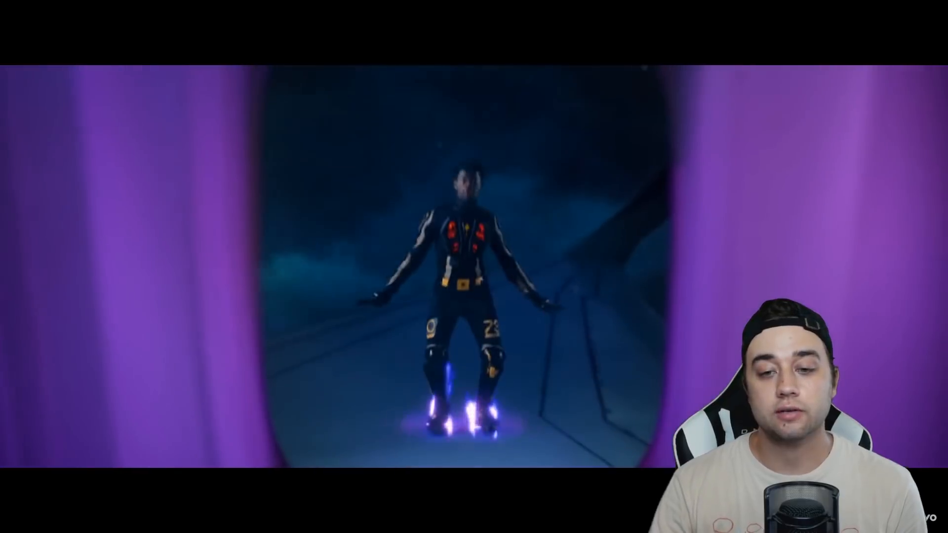
pyautogui.click(440, 507)
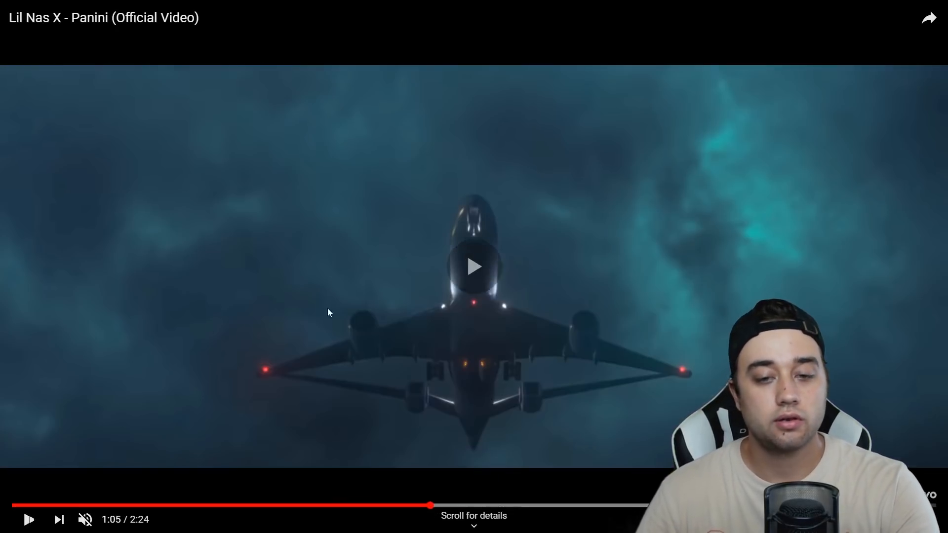
pyautogui.click(328, 309)
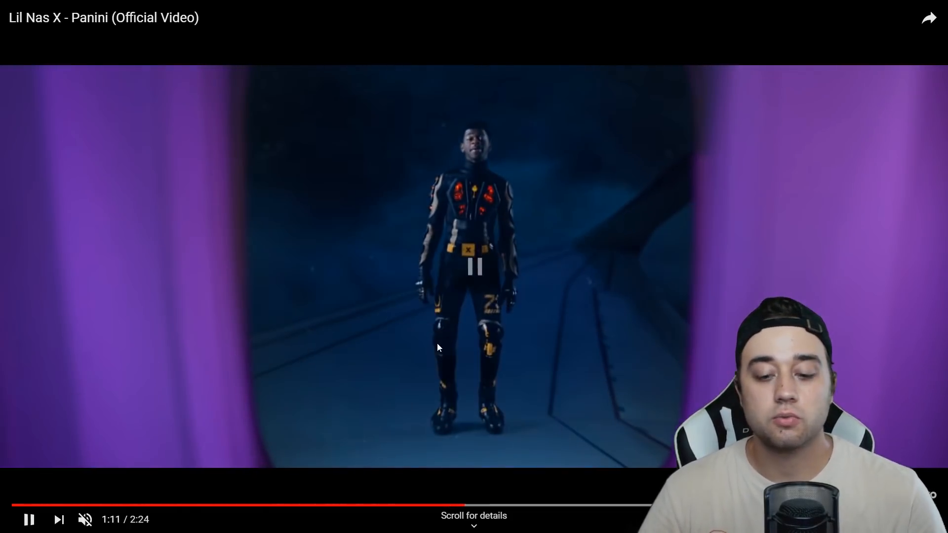
pyautogui.click(438, 347)
# Step: Step backward frame by frame through the airplane wing shot from 1:11 to 1:10
pyautogui.press(',')
pyautogui.press(',')
pyautogui.press(',')
pyautogui.press(',')
pyautogui.press(',')
pyautogui.press(',')
pyautogui.press(',')
pyautogui.press(',')
pyautogui.press(',')
pyautogui.press(',')
pyautogui.press(',')
pyautogui.press(',')
pyautogui.press(',')
pyautogui.press(',')
pyautogui.press(',')
pyautogui.press(',')
pyautogui.press(',')
pyautogui.press(',')
pyautogui.press(',')
pyautogui.press(',')
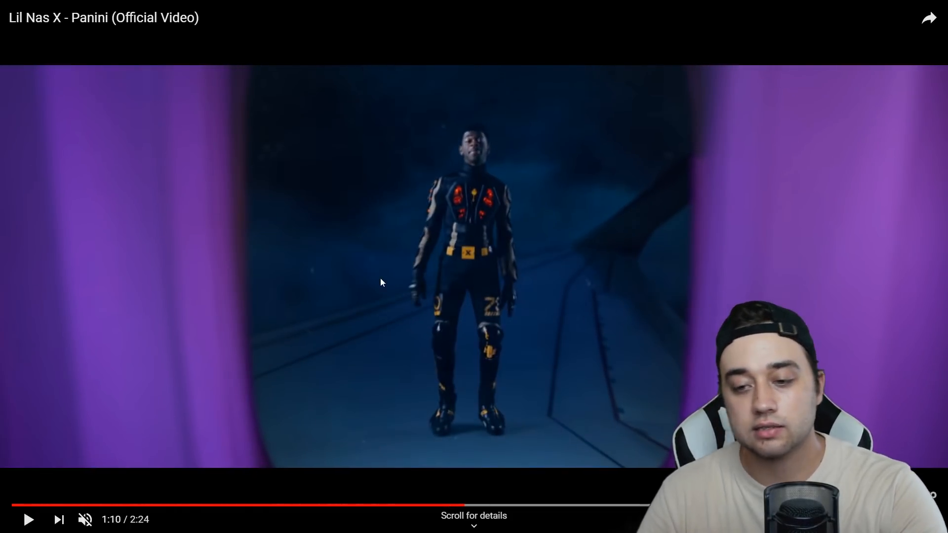
# Step: Step frame by frame back from the singer standing on the airplane wing at 1:10 to the cabin window shot at 1:09
pyautogui.press('.')
pyautogui.press('.')
pyautogui.press('.')
pyautogui.press('.')
pyautogui.press('.')
pyautogui.press('.')
pyautogui.press('.')
pyautogui.press('.')
pyautogui.press('.')
pyautogui.press('.')
pyautogui.press('.')
pyautogui.press('.')
pyautogui.press('.')
pyautogui.press('.')
pyautogui.press('.')
pyautogui.press('.')
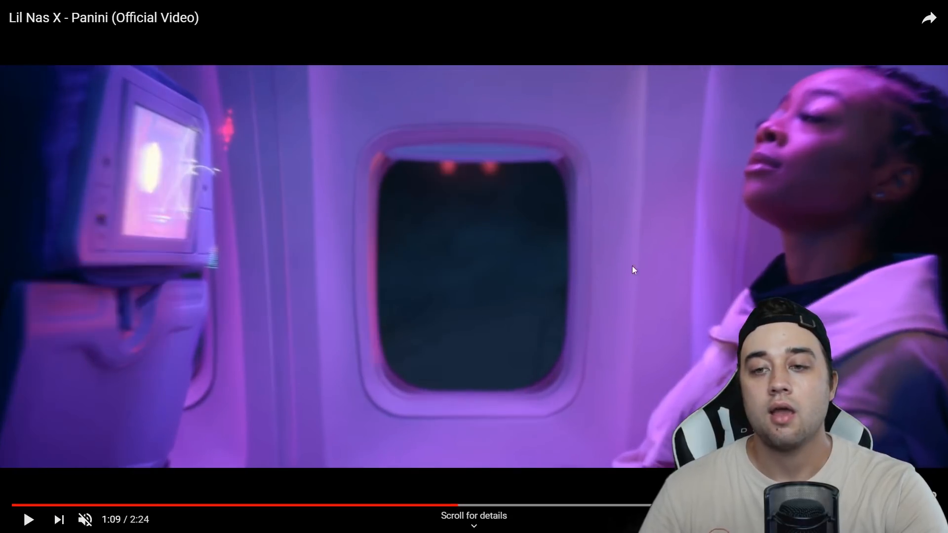
# Step: Step forward frame by frame through the singer's jet-boot landing on the wing from 1:09 to 1:11
pyautogui.press('.')
pyautogui.press('.')
pyautogui.press('.')
pyautogui.press('.')
pyautogui.press('.')
pyautogui.press('.')
pyautogui.press('.')
pyautogui.press('.')
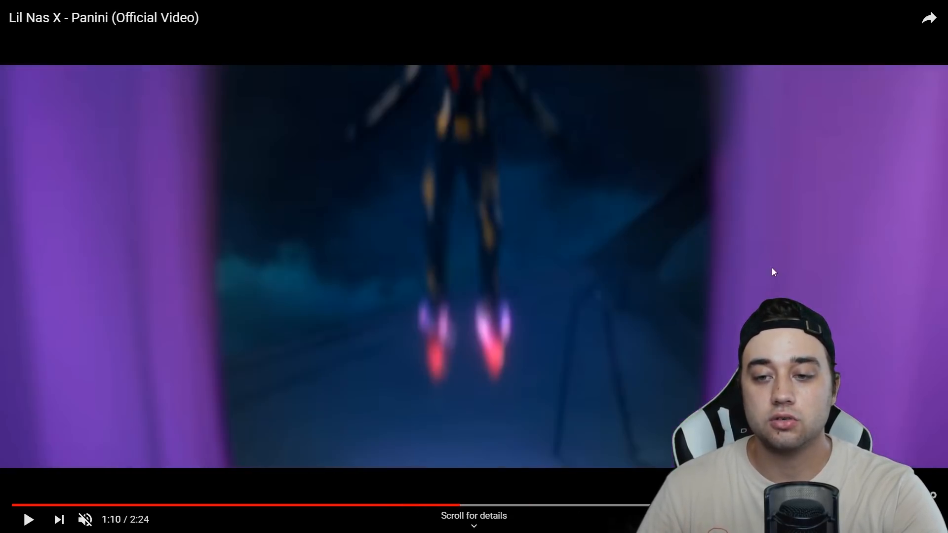
pyautogui.press('.')
pyautogui.press('.')
pyautogui.press('.')
pyautogui.press('.')
pyautogui.press('.')
pyautogui.press('.')
pyautogui.press('.')
pyautogui.press('.')
pyautogui.press('.')
pyautogui.press('.')
pyautogui.press('.')
pyautogui.press('.')
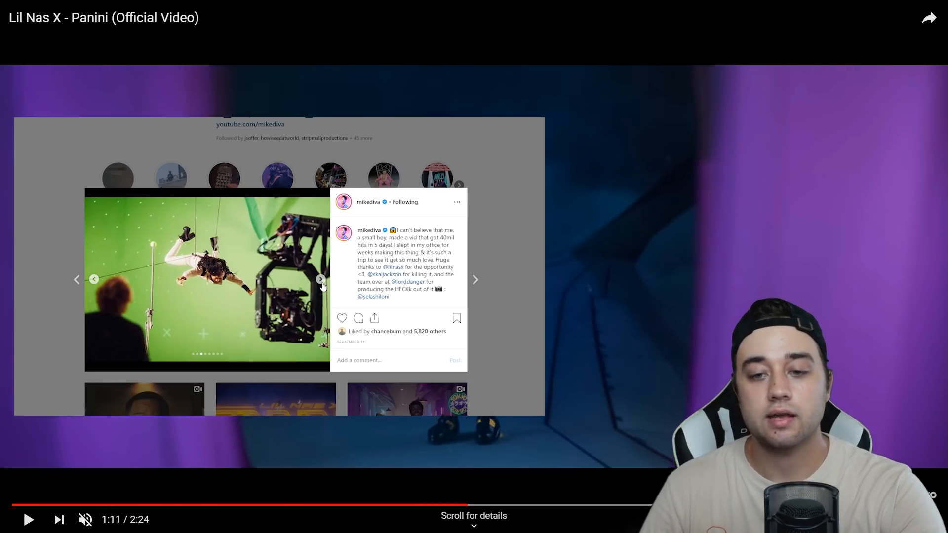
# Step: Browse through the remaining behind-the-scenes set photos in the director's Instagram post
pyautogui.click(322, 286)
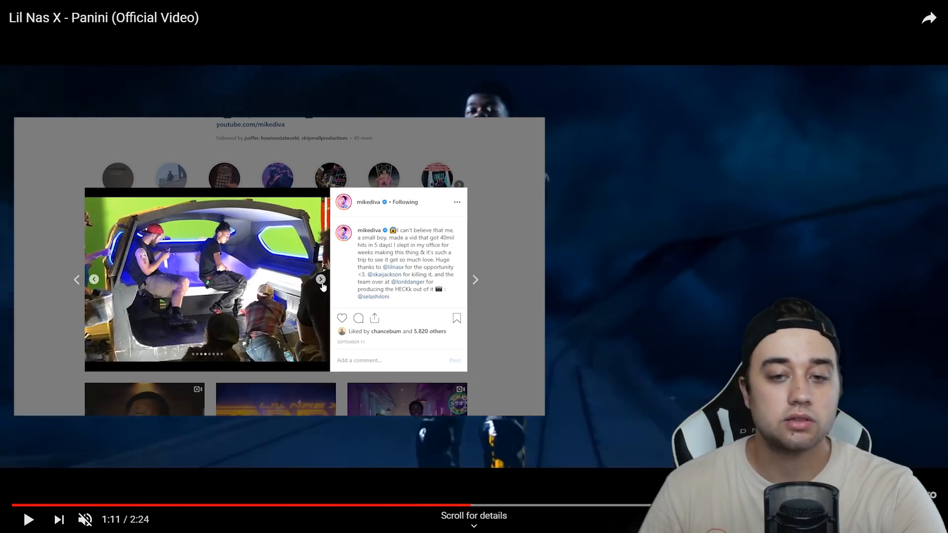
pyautogui.click(322, 286)
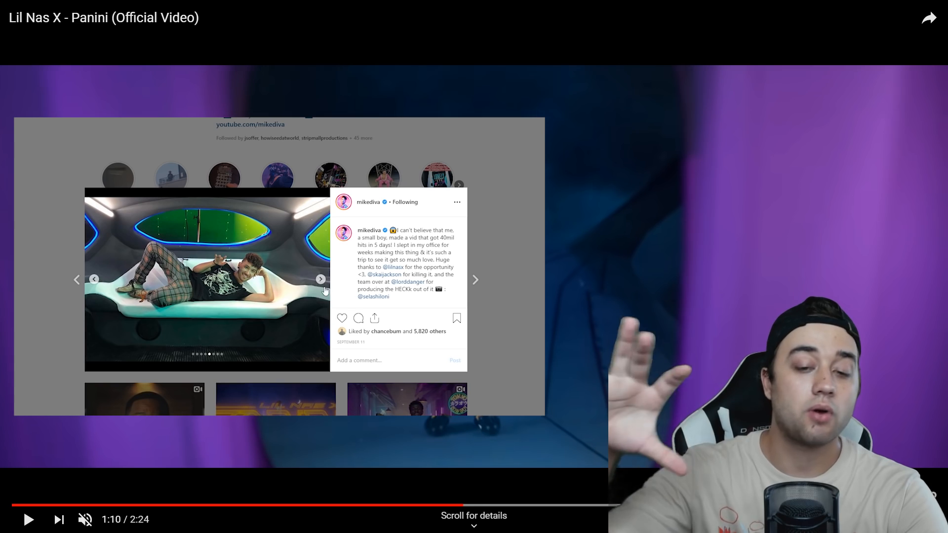
pyautogui.click(322, 282)
pyautogui.click(321, 282)
pyautogui.click(322, 282)
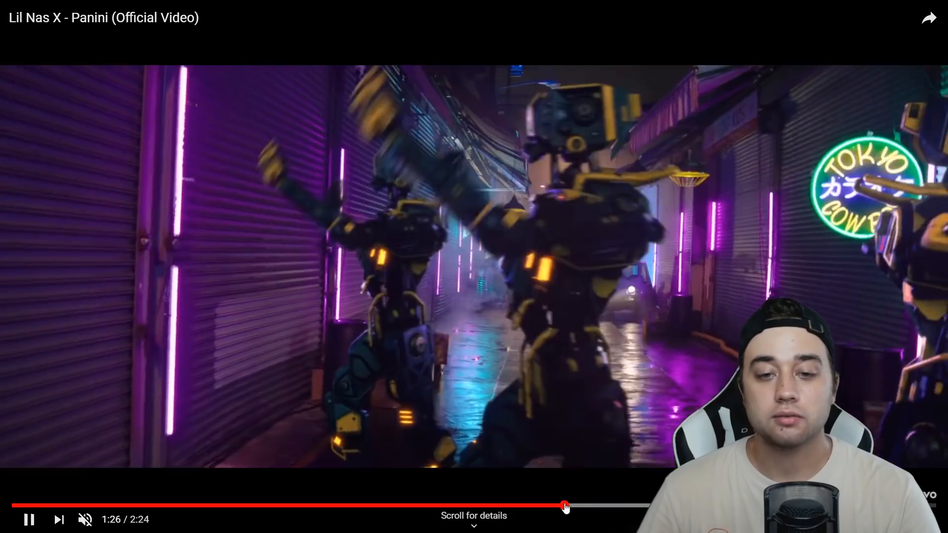
# Step: Skip the Panini video ahead to 1:35 and pause on the woman running through the airplane cabin
pyautogui.moveTo(565, 506); pyautogui.dragTo(616, 509)
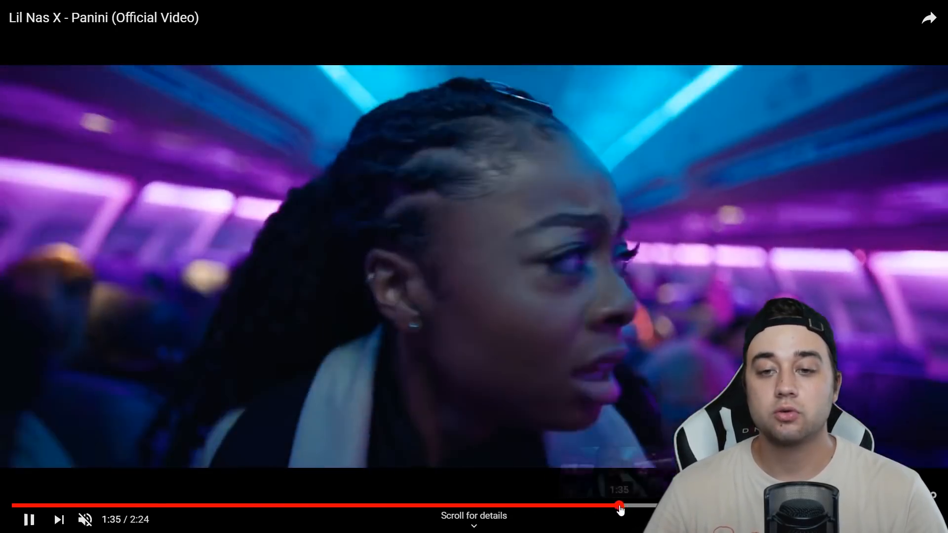
pyautogui.click(621, 507)
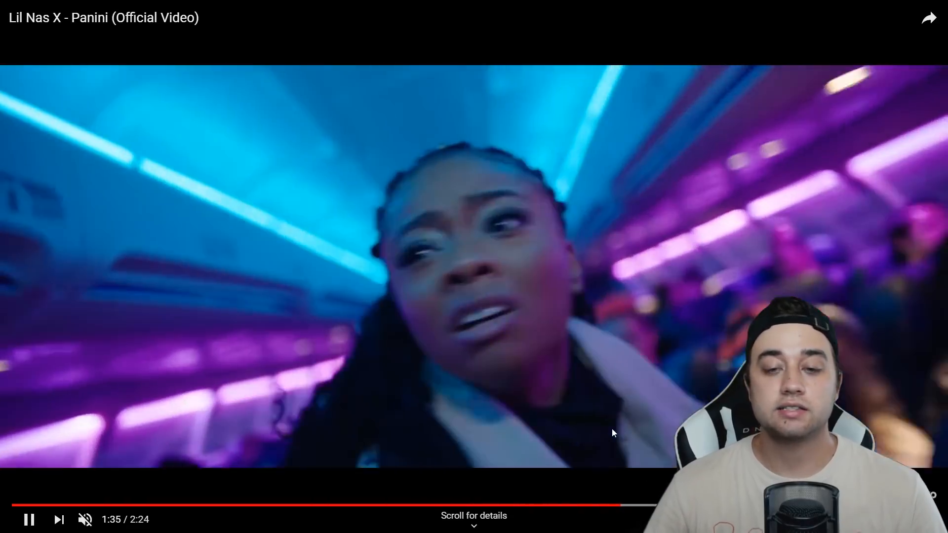
pyautogui.click(612, 428)
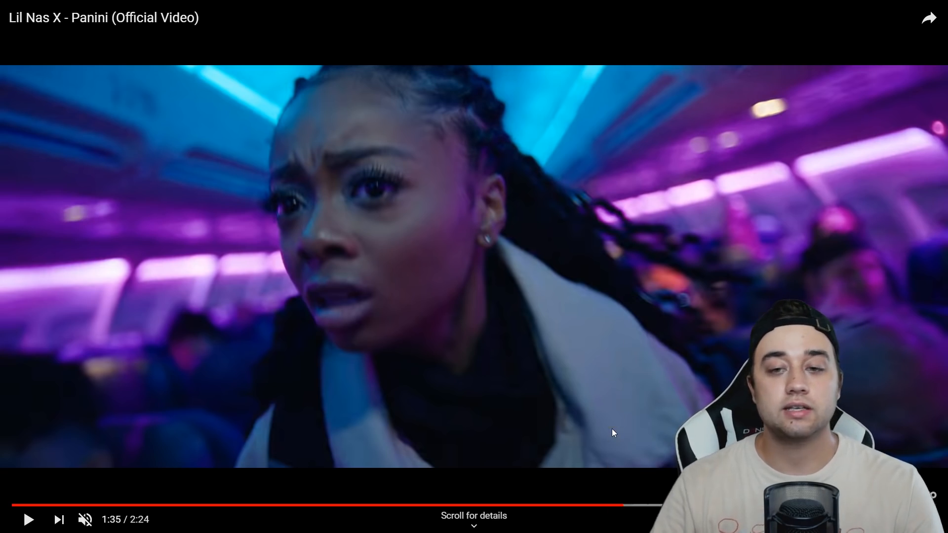
# Step: Play on through the cabin run, pausing at 1:38 and at the emergency exit door at 1:40, and resume playback
pyautogui.click(612, 429)
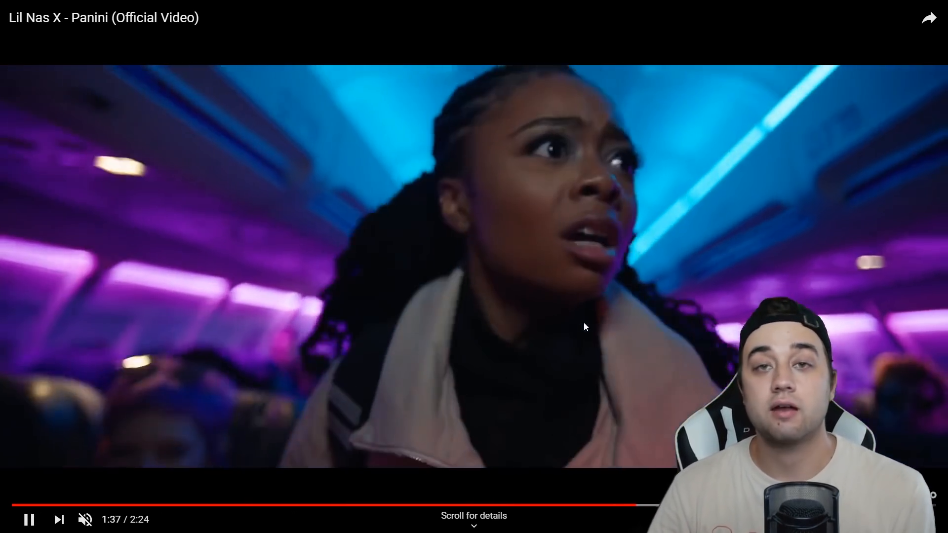
pyautogui.click(566, 326)
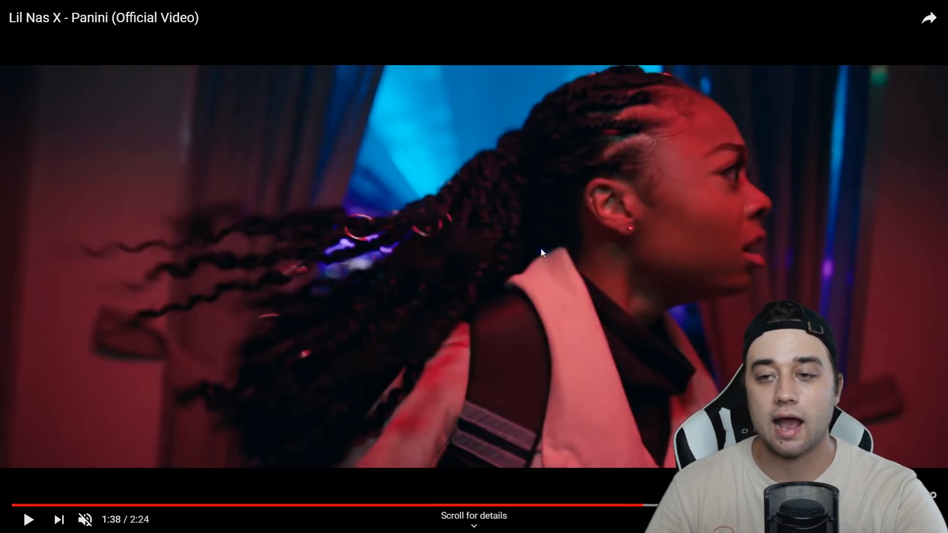
pyautogui.click(535, 250)
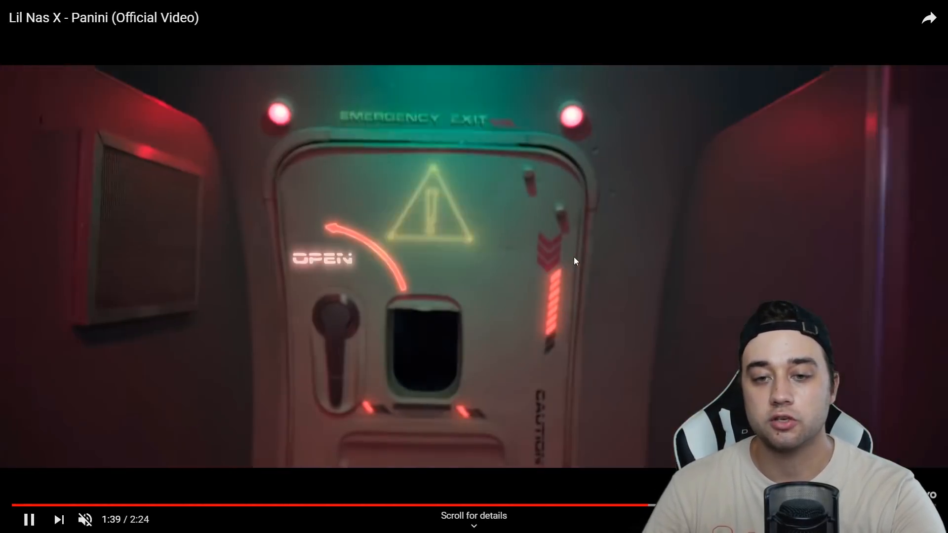
pyautogui.click(575, 257)
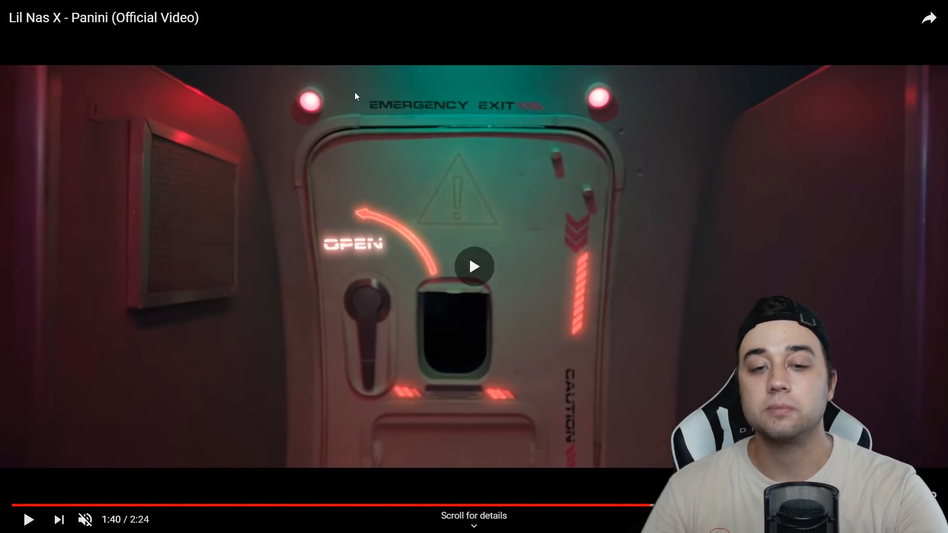
pyautogui.click(354, 92)
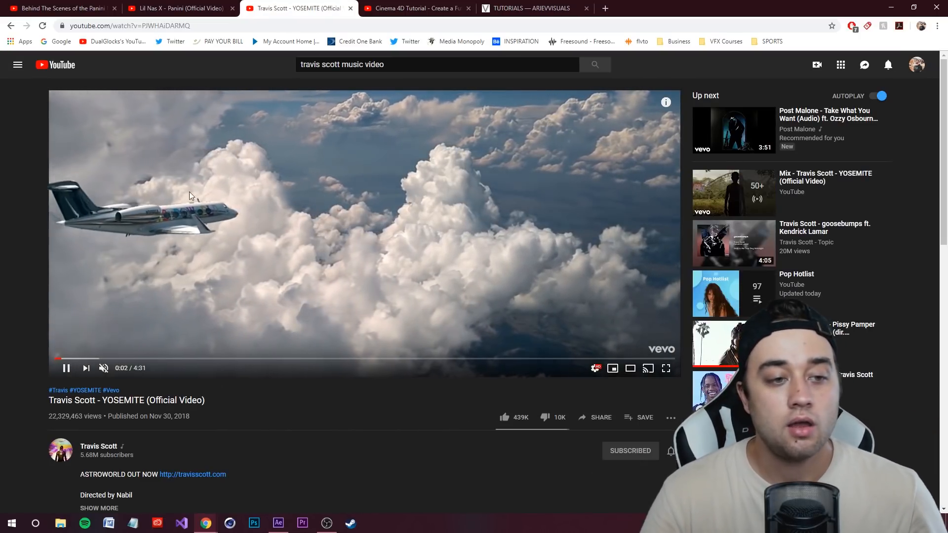
# Step: Skim ahead through the airplane scenes of Travis Scott's YOSEMITE video, and return to Panini's falling shot at 1:45
pyautogui.click(84, 359)
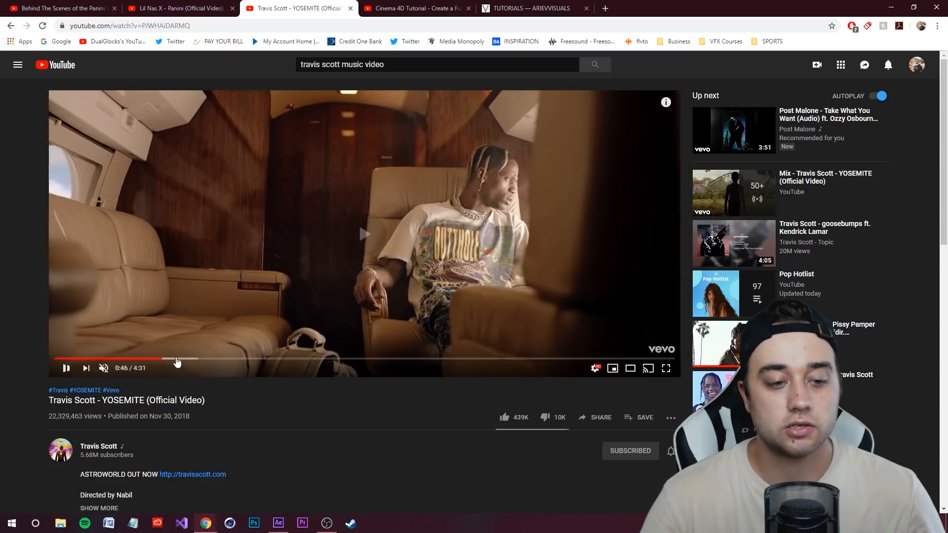
pyautogui.click(174, 359)
pyautogui.click(217, 359)
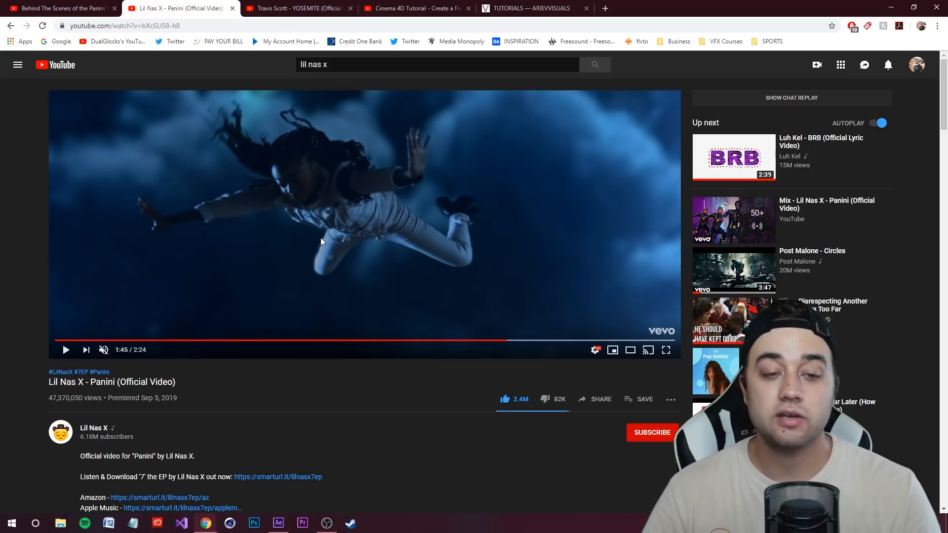
pyautogui.click(219, 228)
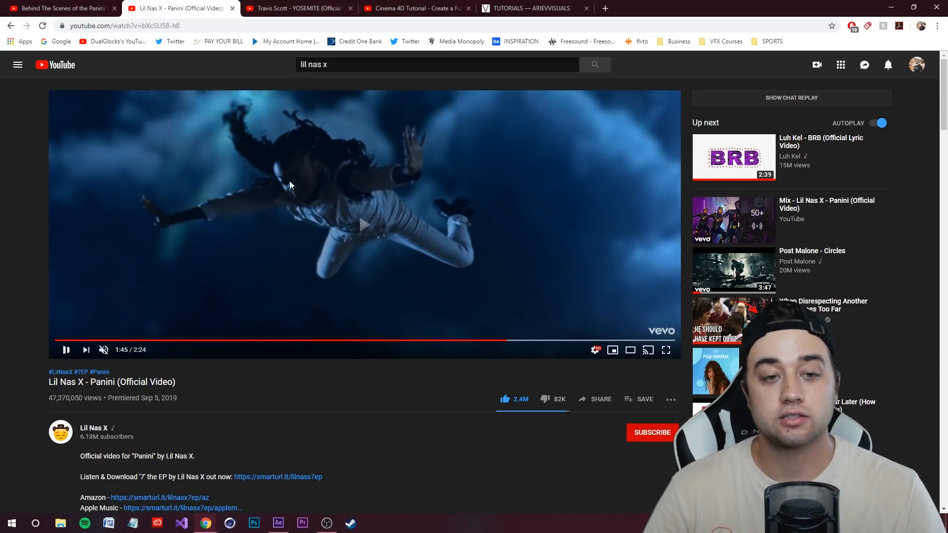
# Step: Switch to the Behind The Scenes of the Panini Music Video in full screen and find the green-screen wire stunt at 9:46
pyautogui.click(64, 8)
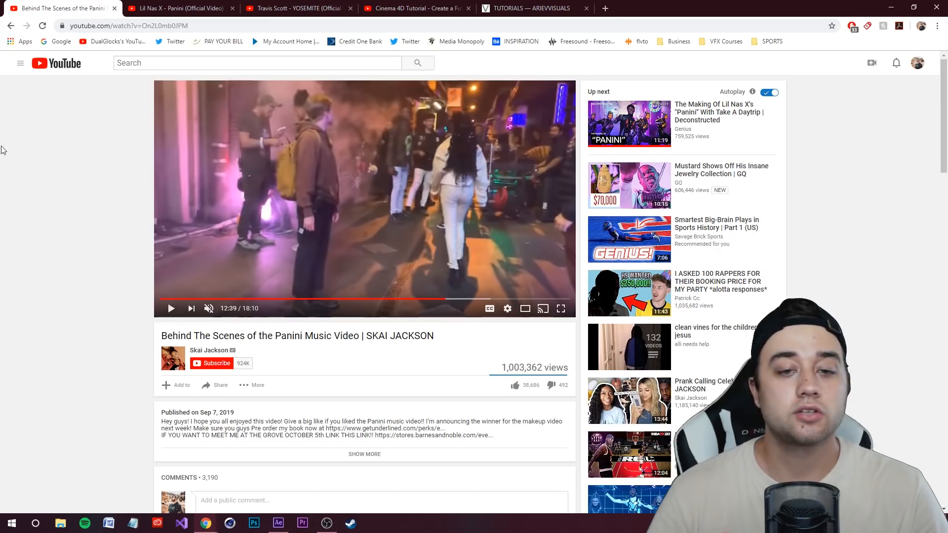
pyautogui.press('F11')
pyautogui.press('f')
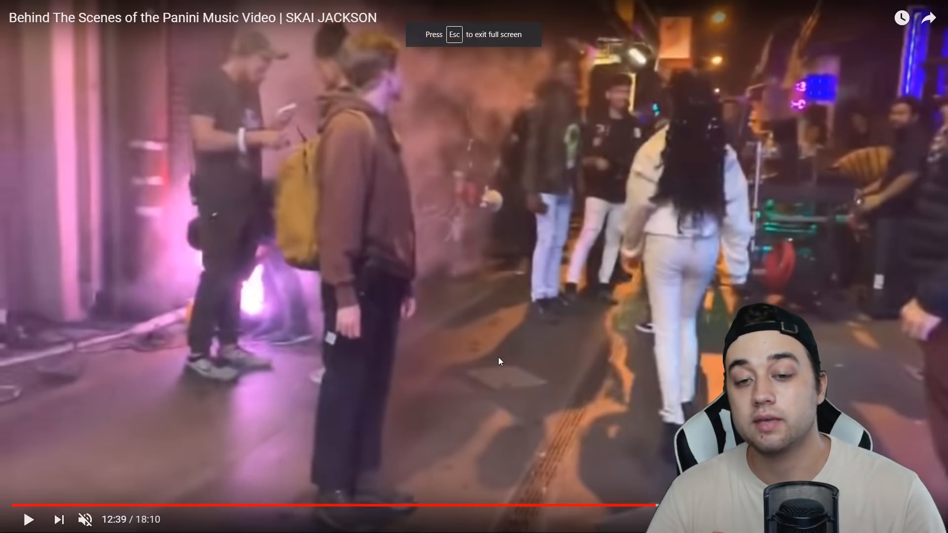
pyautogui.click(669, 506)
pyautogui.click(688, 505)
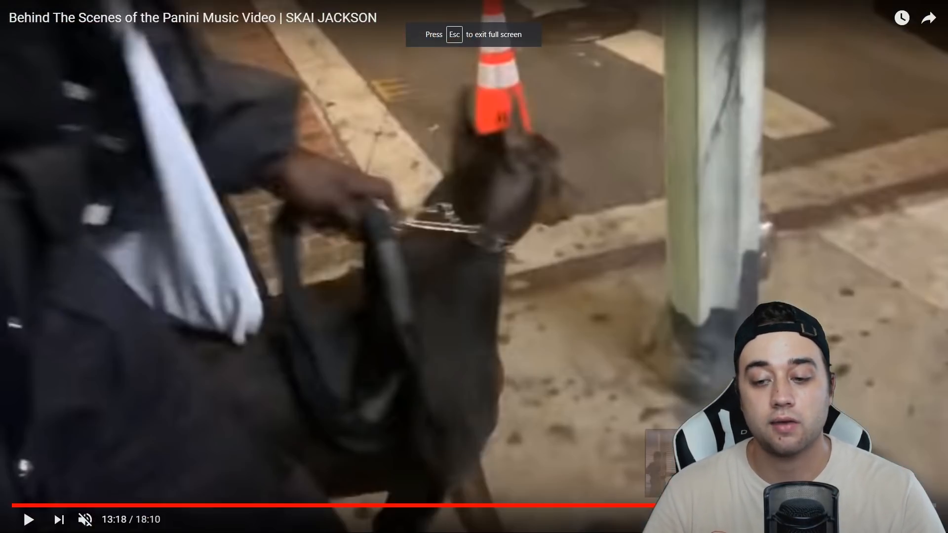
pyautogui.click(708, 505)
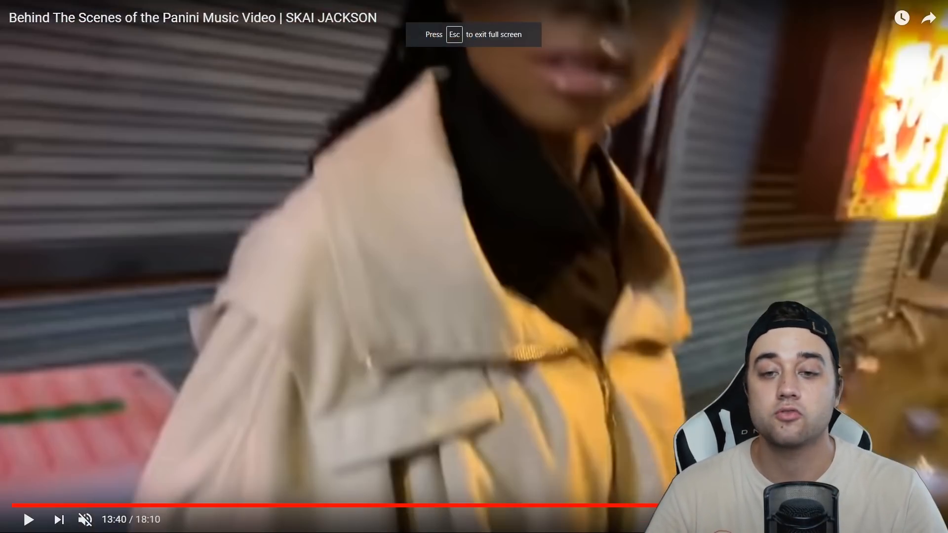
pyautogui.click(659, 506)
pyautogui.moveTo(592, 504); pyautogui.dragTo(509, 509)
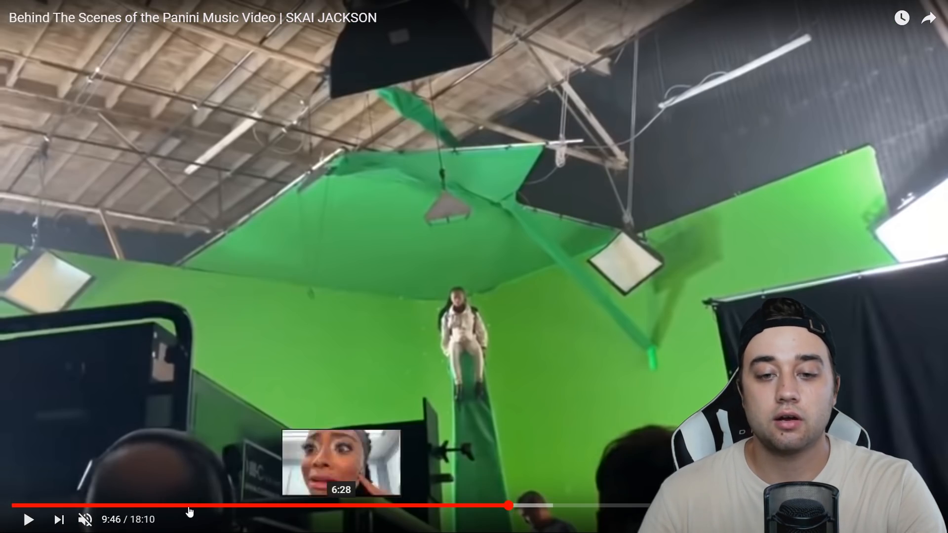
# Step: Play the wire stunt up to 9:52 and step forward frame by frame through the actress's jump off the platform
pyautogui.click(28, 520)
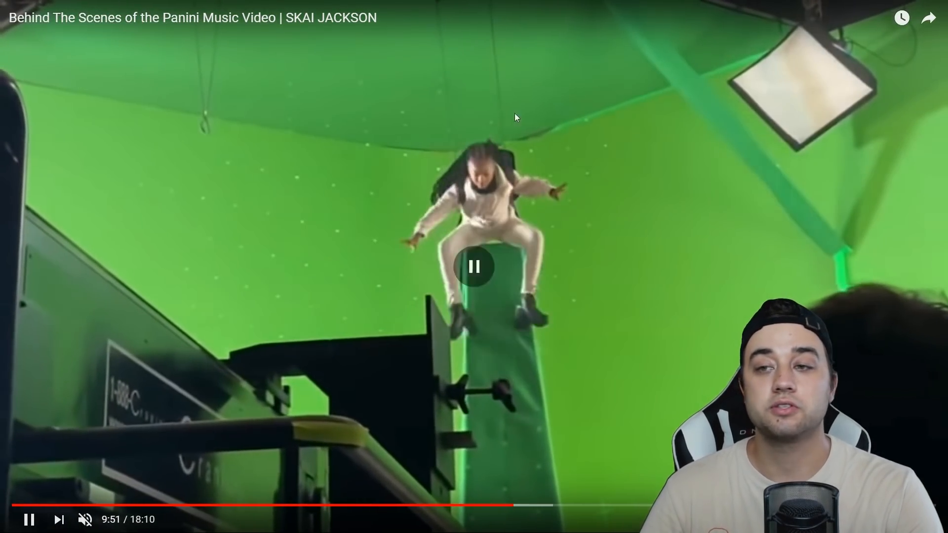
pyautogui.click(699, 81)
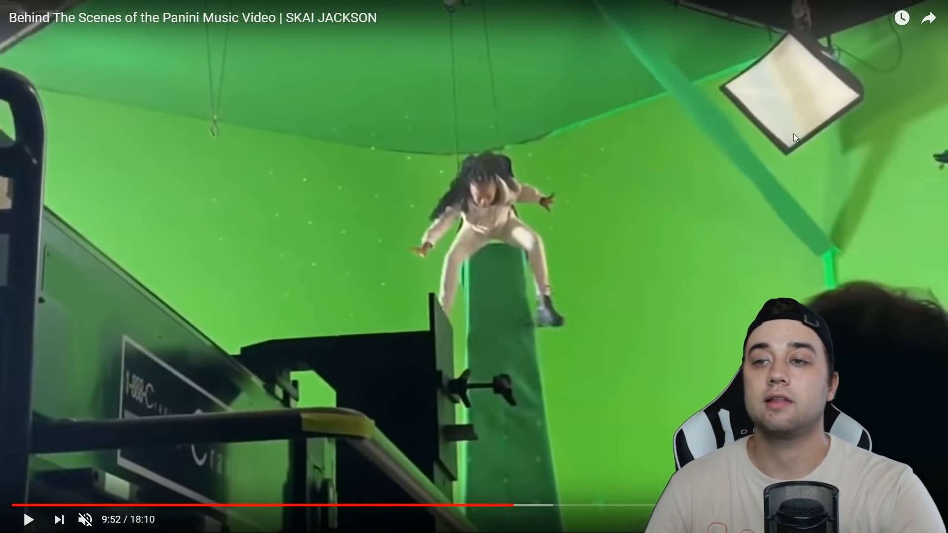
pyautogui.press('.')
pyautogui.press('.')
pyautogui.press('.')
pyautogui.press('.')
pyautogui.press('.')
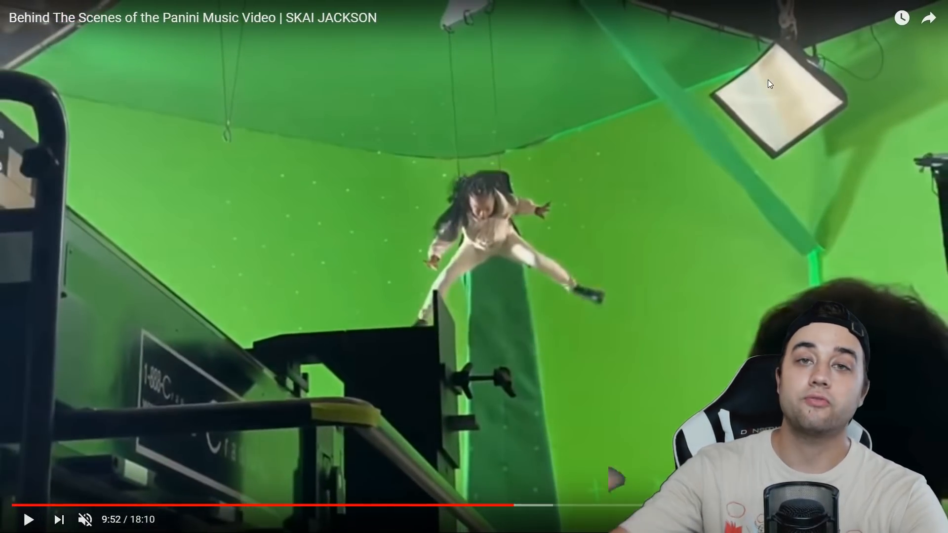
pyautogui.press('.')
pyautogui.press('.')
pyautogui.press('.')
pyautogui.press('.')
pyautogui.press('.')
pyautogui.press('.')
pyautogui.press('.')
pyautogui.press('.')
pyautogui.press('.')
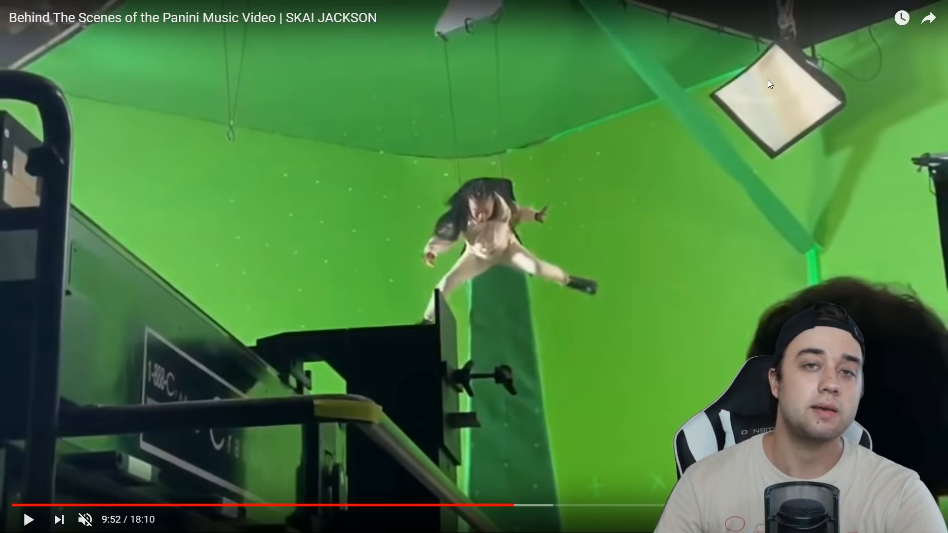
pyautogui.press('.')
pyautogui.press('.')
pyautogui.press('.')
pyautogui.press('.')
pyautogui.press('.')
pyautogui.press('.')
pyautogui.press('.')
pyautogui.press('.')
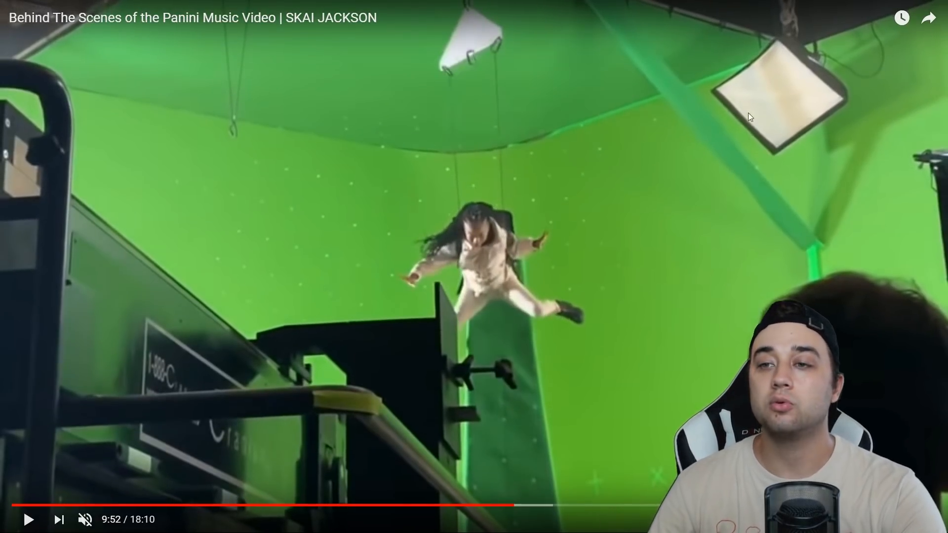
# Step: Step backward frame by frame from the jump at 9:52 to the actress sitting on the green platform at 9:51
pyautogui.press(',')
pyautogui.press(',')
pyautogui.press(',')
pyautogui.press(',')
pyautogui.press(',')
pyautogui.press(',')
pyautogui.press(',')
pyautogui.press(',')
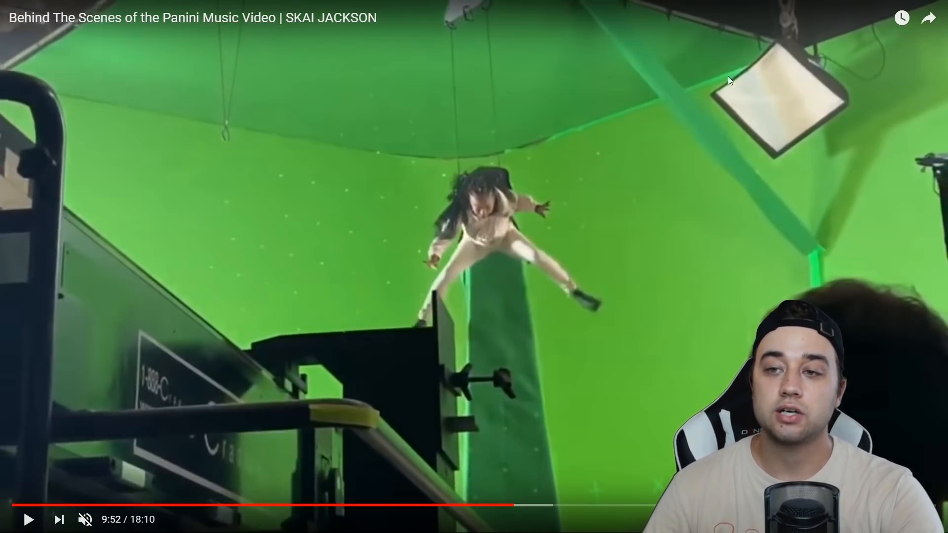
pyautogui.press(',')
pyautogui.press(',')
pyautogui.press(',')
pyautogui.press(',')
pyautogui.press(',')
pyautogui.press(',')
pyautogui.press(',')
pyautogui.press(',')
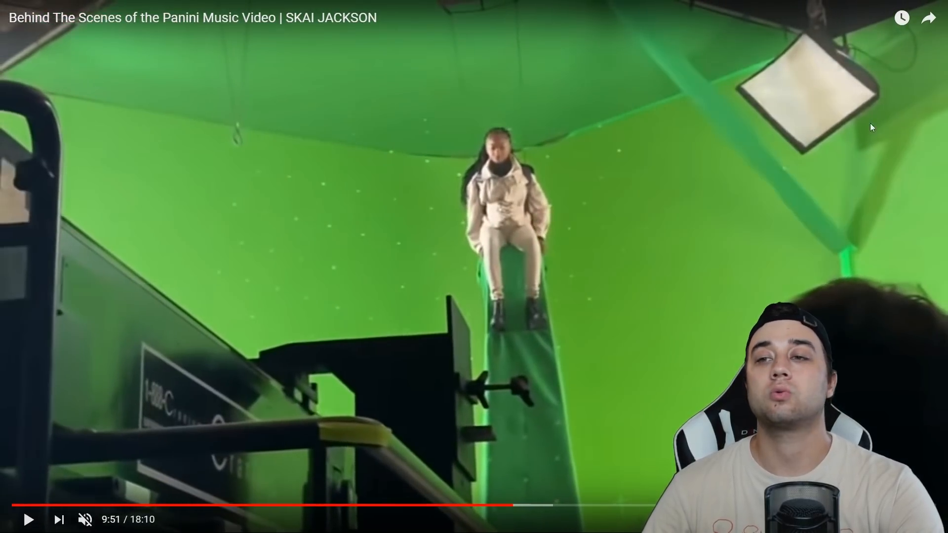
pyautogui.press(',')
pyautogui.press(',')
pyautogui.press(',')
pyautogui.press(',')
pyautogui.press(',')
pyautogui.press(',')
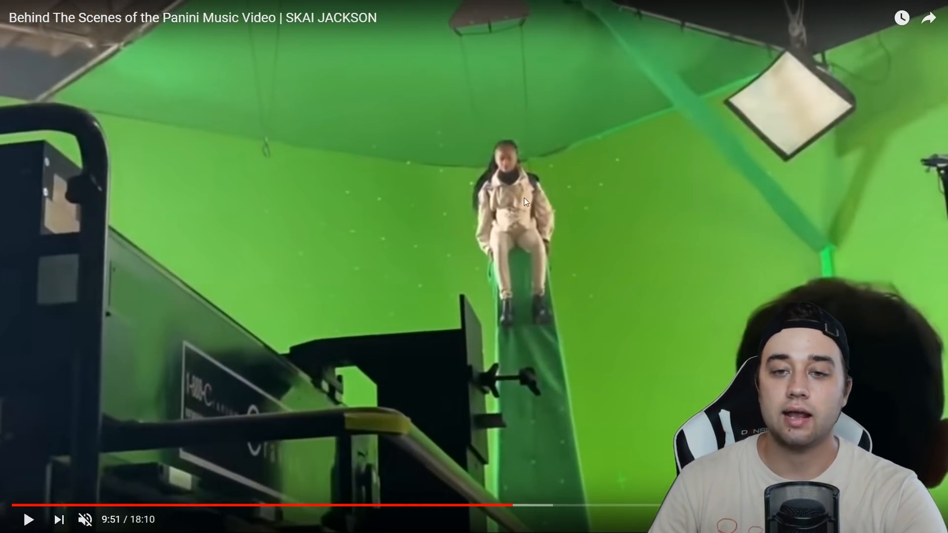
pyautogui.press(',')
pyautogui.press(',')
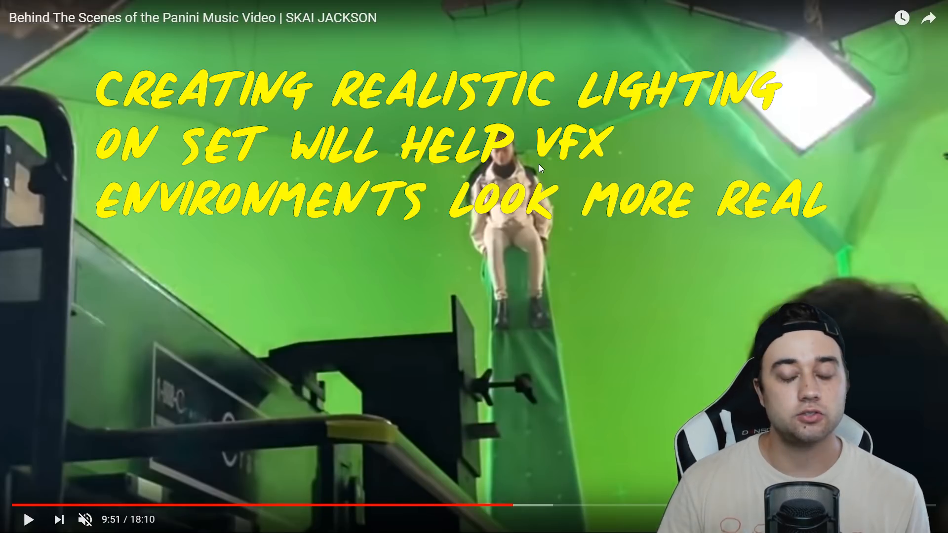
# Step: Play the wire stunt on to 9:54, and step backward frame by frame to the mid-air leap at 9:52
pyautogui.press('k')
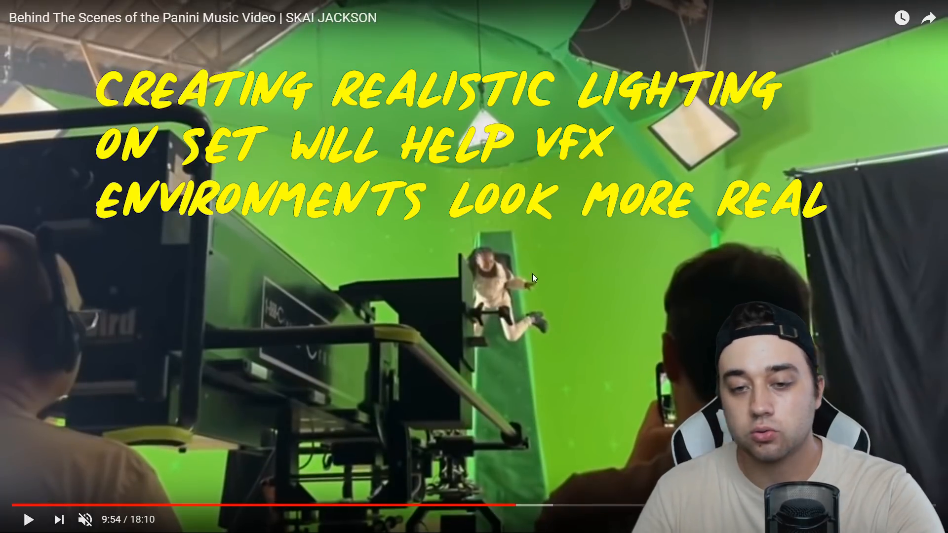
pyautogui.press(',')
pyautogui.press(',')
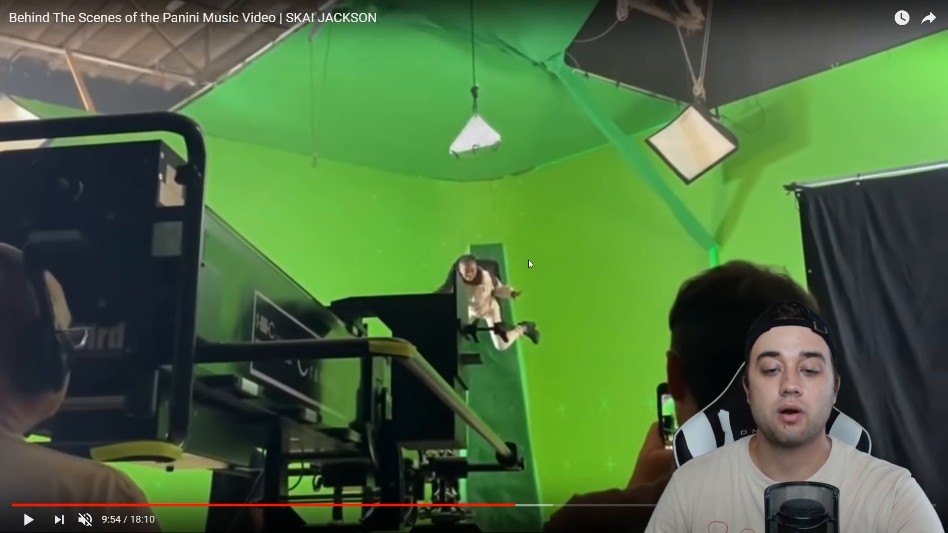
pyautogui.press(',')
pyautogui.press(',')
pyautogui.press(',')
pyautogui.press(',')
pyautogui.press(',')
pyautogui.press(',')
pyautogui.press(',')
pyautogui.press(',')
pyautogui.press(',')
pyautogui.press(',')
pyautogui.press(',')
pyautogui.press(',')
pyautogui.press(',')
pyautogui.press(',')
pyautogui.press(',')
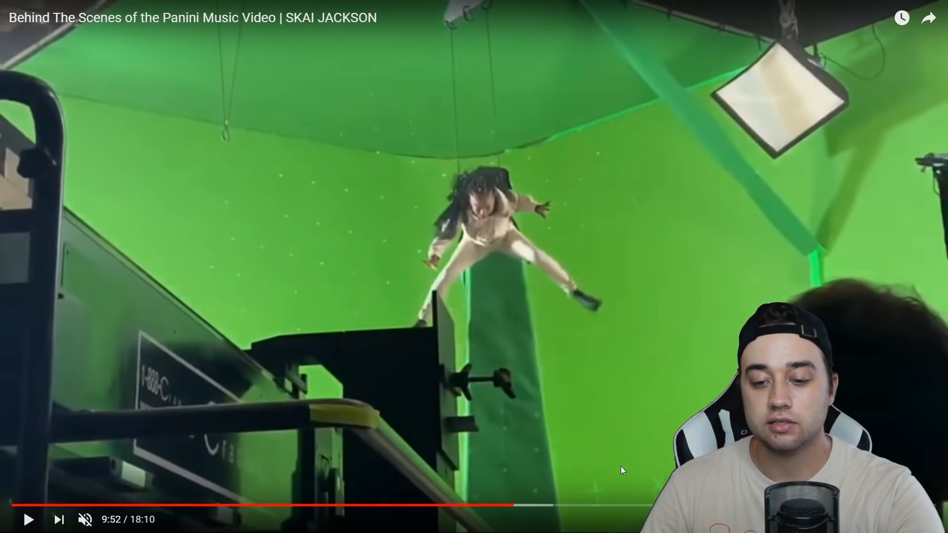
pyautogui.press(',')
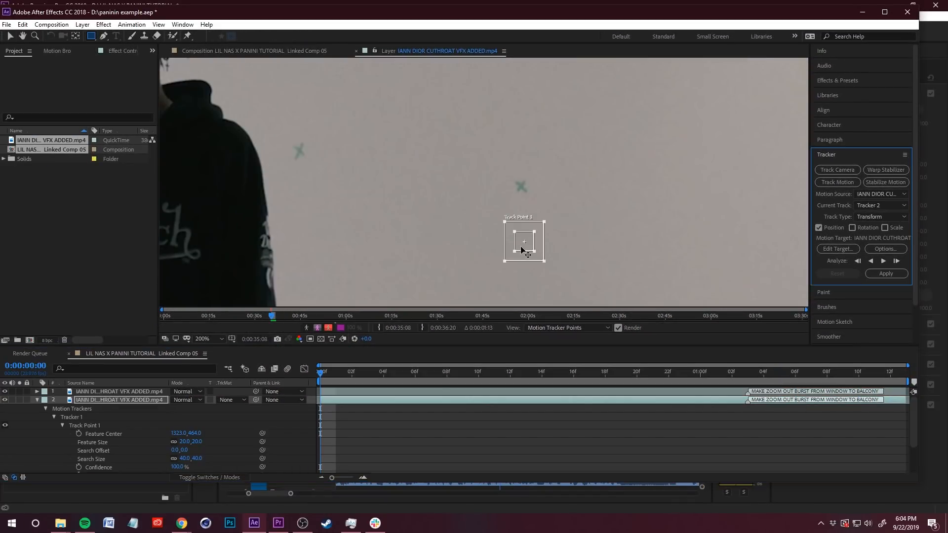
# Step: In After Effects, move Track Point 1 on the IANN DIOR CUTHROAT footage to a wall tracking marker and analyze the motion forward
pyautogui.moveTo(522, 250); pyautogui.dragTo(682, 178)
pyautogui.click(884, 260)
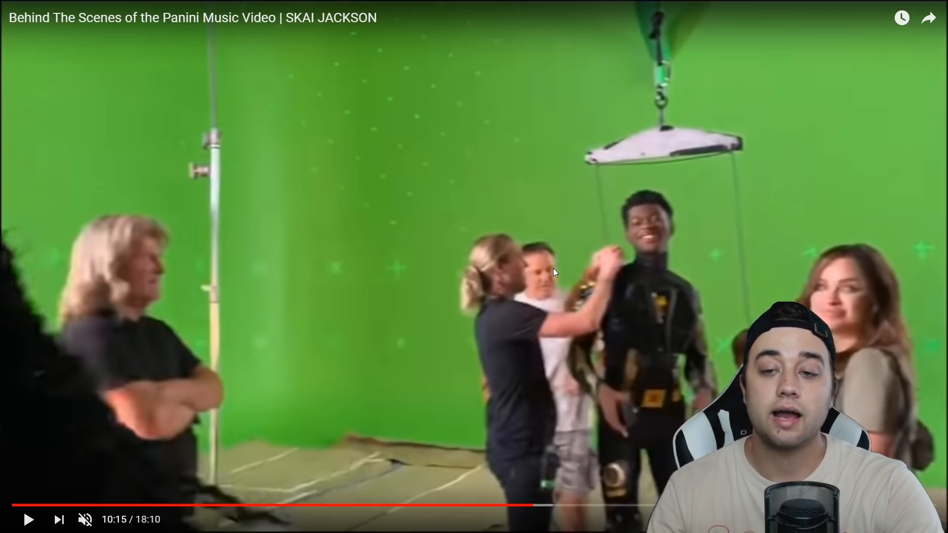
# Step: Replay the behind-the-scenes wire harness footage around 10:15, and play the Panini official video in full screen to the flying shot at 1:50
pyautogui.press('Left')
pyautogui.press('space')
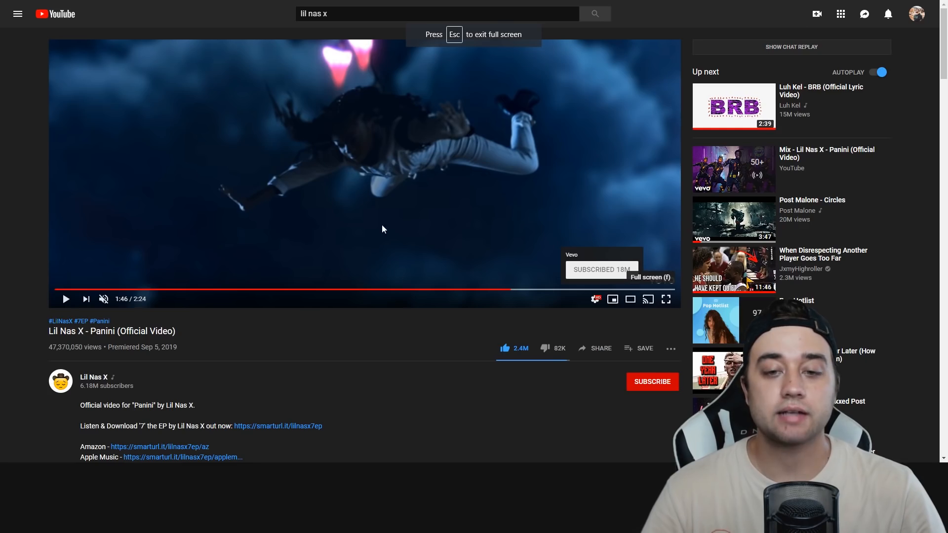
pyautogui.press('space')
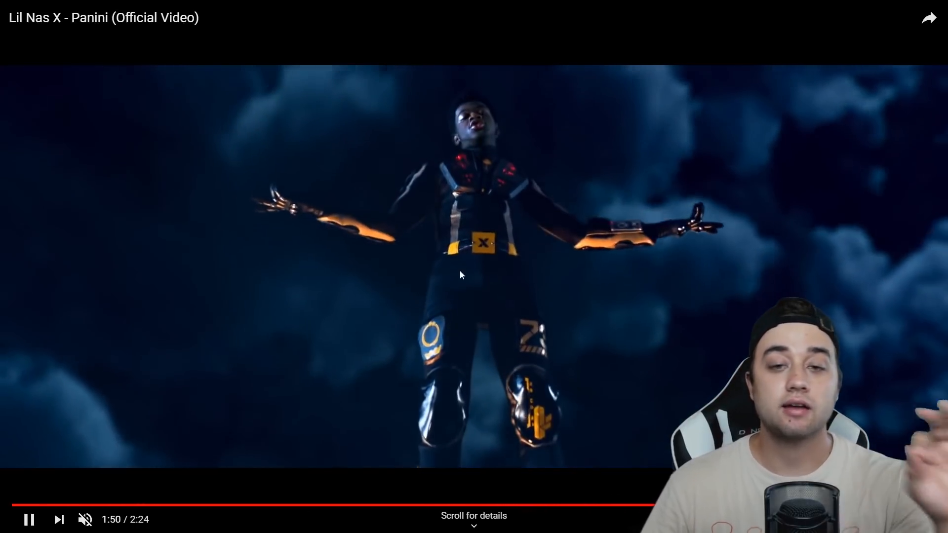
pyautogui.click(455, 313)
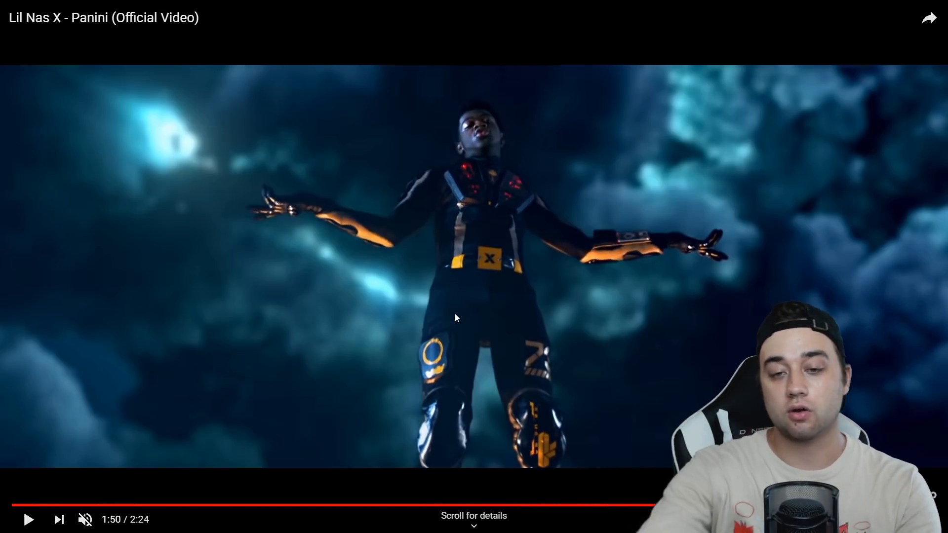
# Step: Play the Panini video through the hologram garden, pausing at 2:13, and rewatch the woman's neon-lit close-up
pyautogui.click(464, 320)
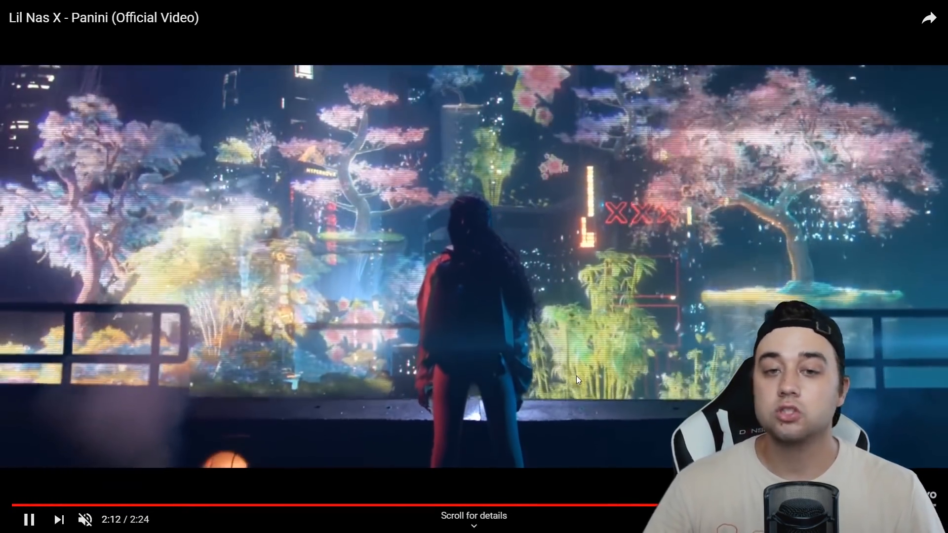
pyautogui.click(577, 375)
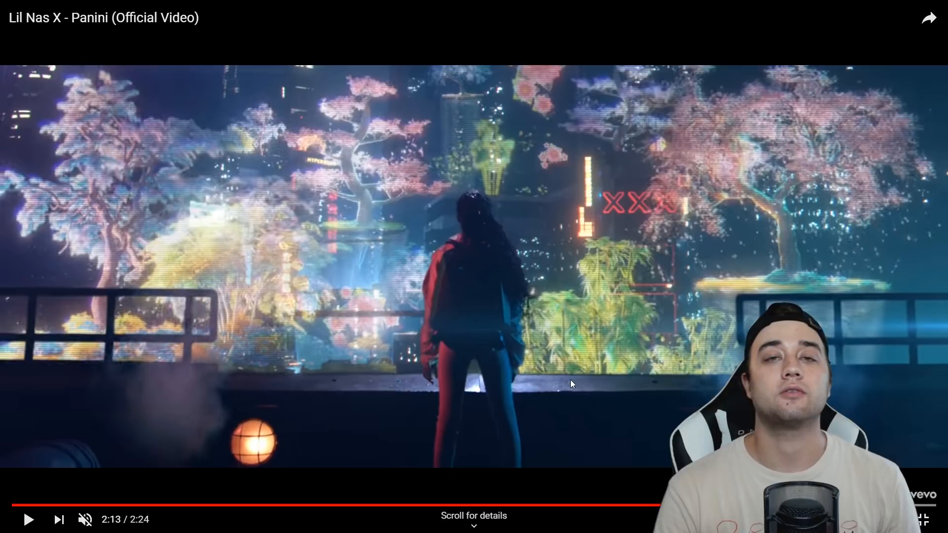
pyautogui.click(589, 348)
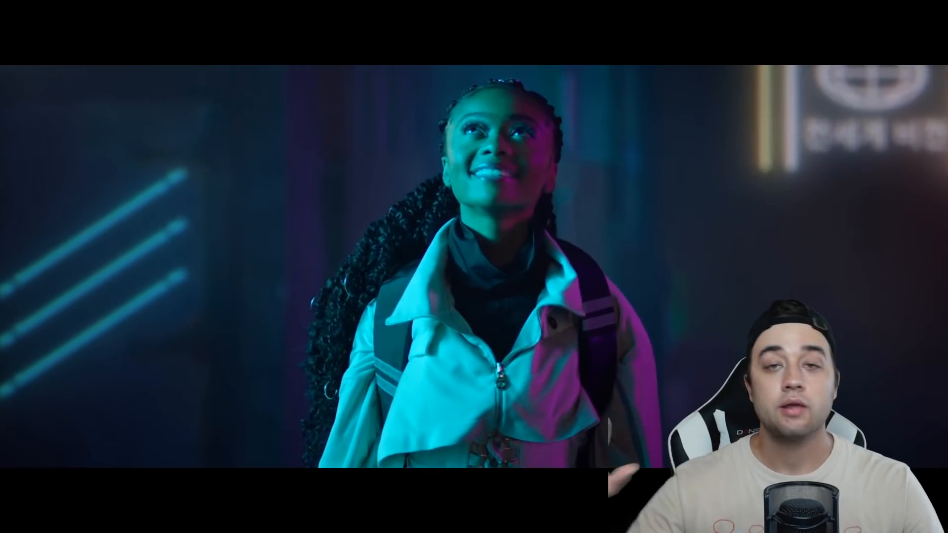
pyautogui.press('Left')
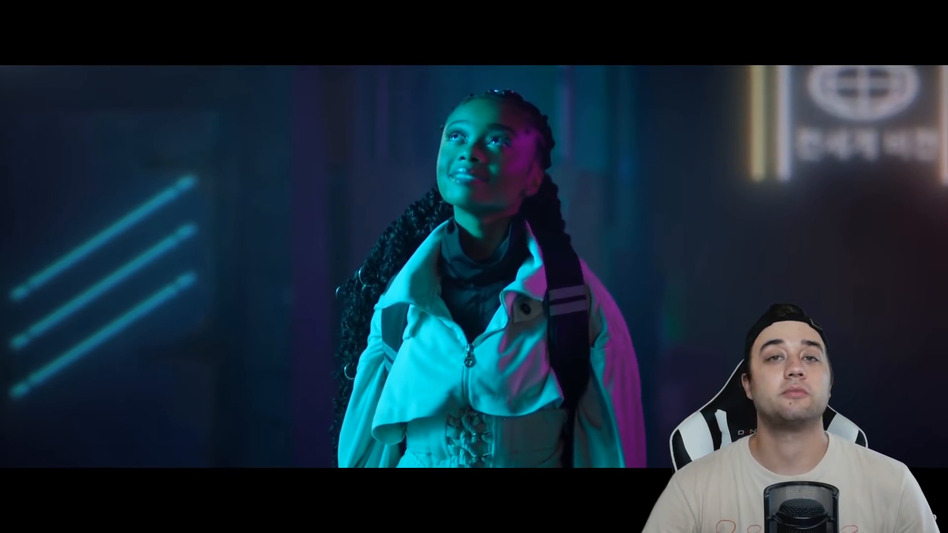
pyautogui.press('Right')
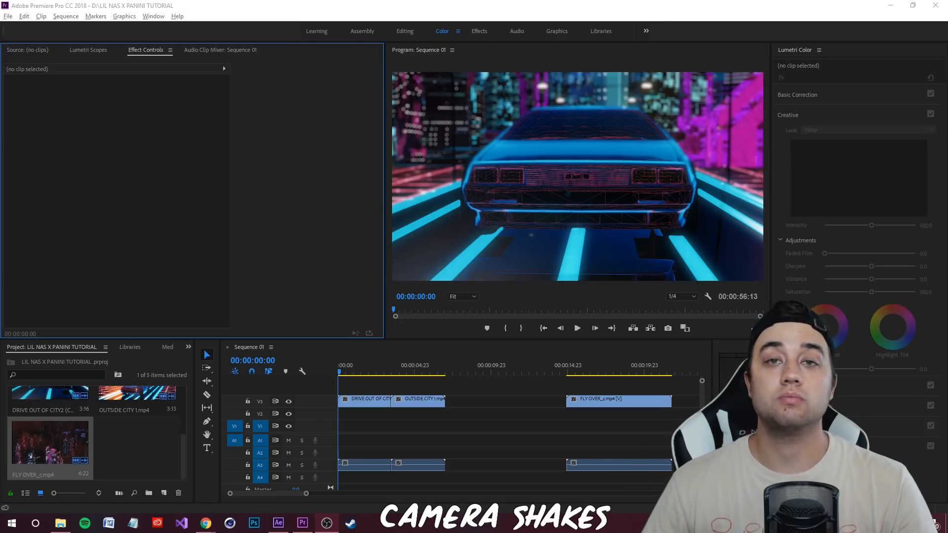
# Step: In Premiere Pro, play the DRIVE OUT OF CITY2 and OUTSIDE CITY 1 clips and set the playhead to their edit point at 00:00:03:12
pyautogui.click(516, 414)
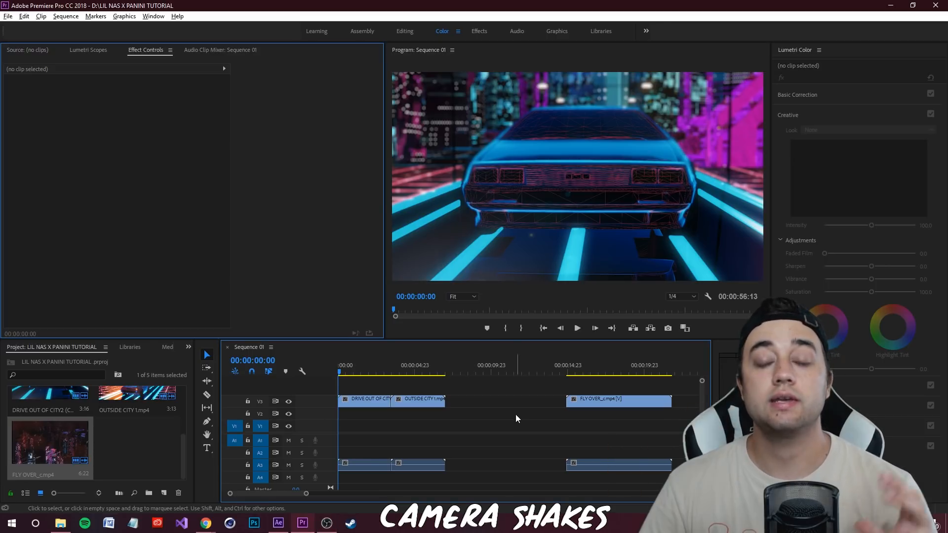
pyautogui.press('space')
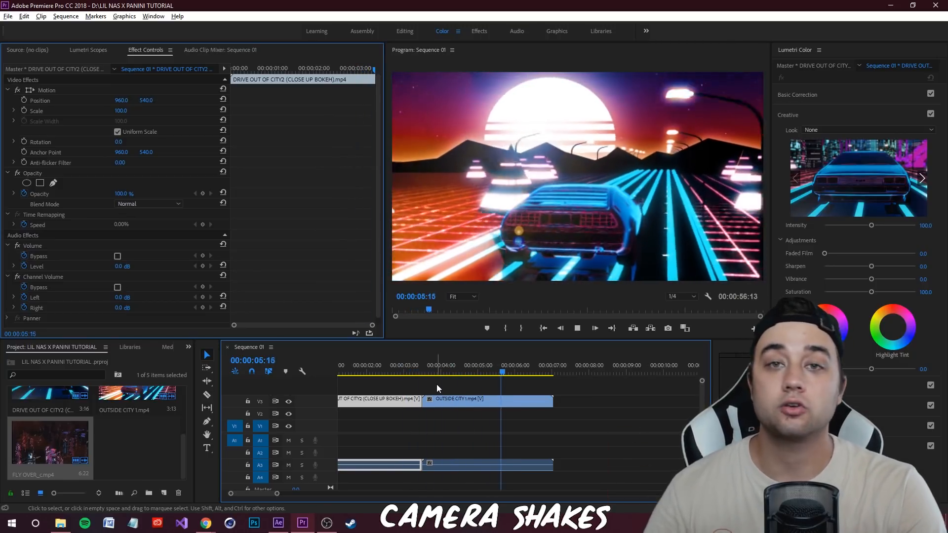
pyautogui.click(497, 398)
pyautogui.moveTo(501, 372); pyautogui.dragTo(423, 383)
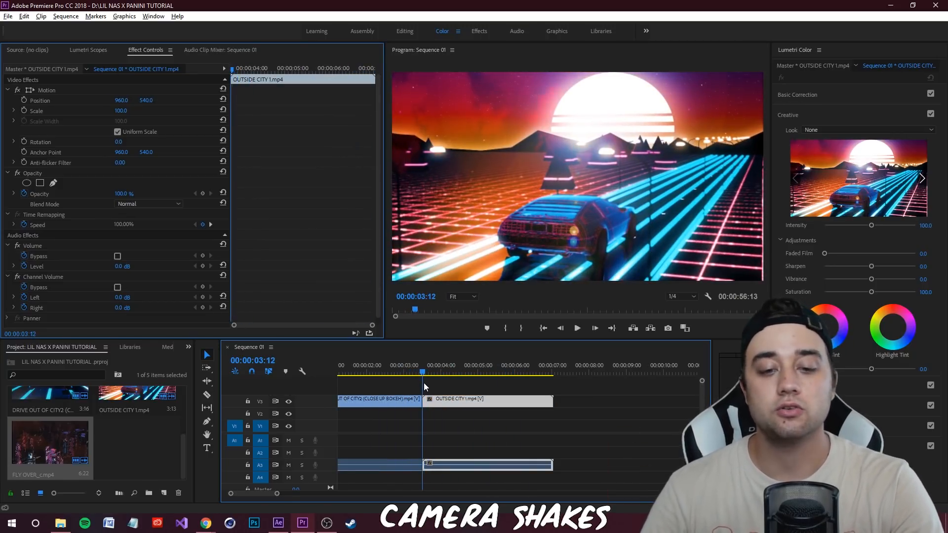
pyautogui.scroll(5, 425, 405)
pyautogui.scroll(2, 504, 390)
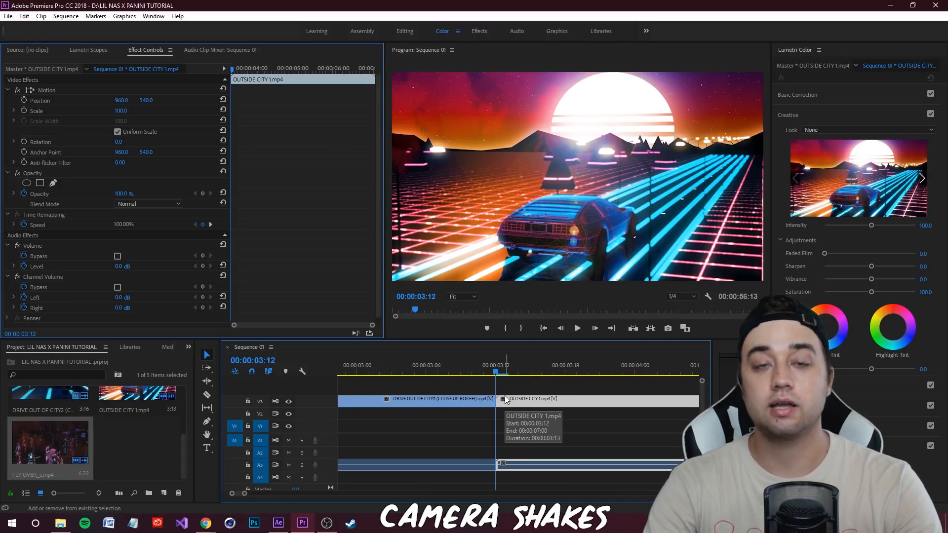
# Step: Split the DRIVE OUT OF CITY2 clip ten frames before the edit point, at 00:00:03:02, and select its short end piece
pyautogui.hotkey('shift', 'Left')
pyautogui.hotkey('shift', 'Left')
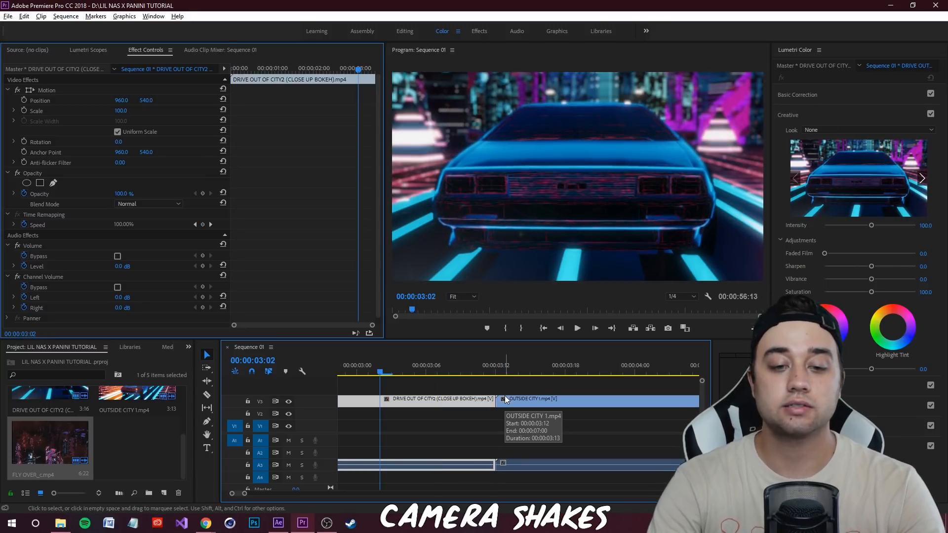
pyautogui.hotkey('ctrl', 'k')
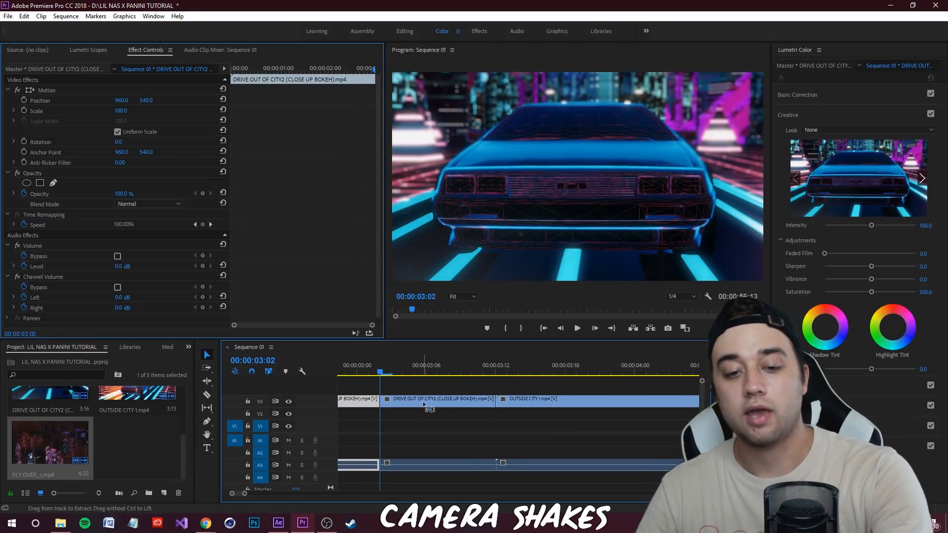
pyautogui.click(422, 405)
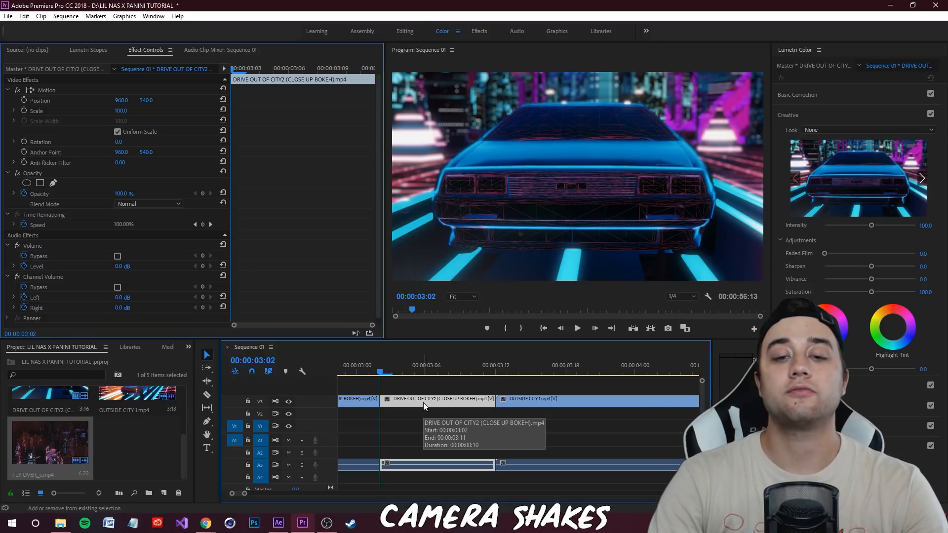
# Step: Split the OUTSIDE CITY 1 clip ten frames after the edit point, at 00:00:03:22
pyautogui.press('Down')
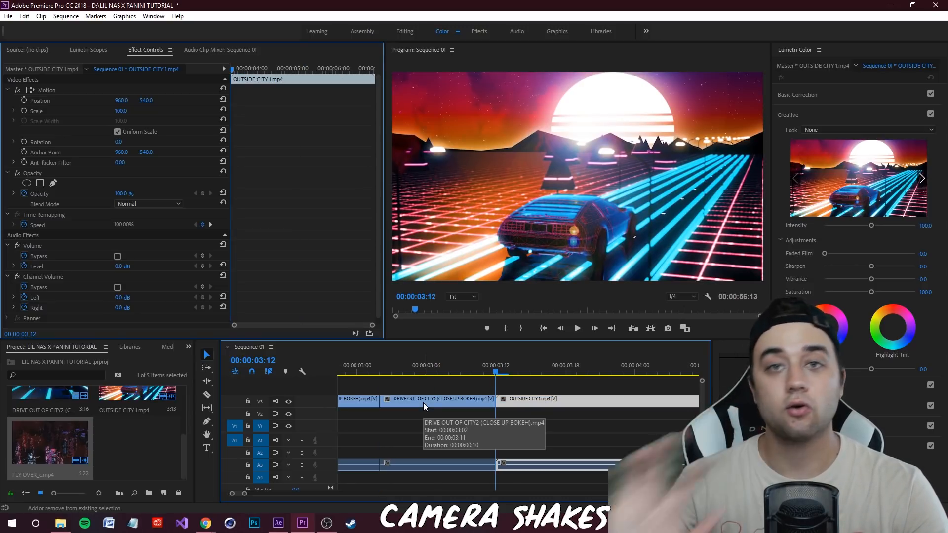
pyautogui.hotkey('shift', 'Right')
pyautogui.hotkey('shift', 'Right')
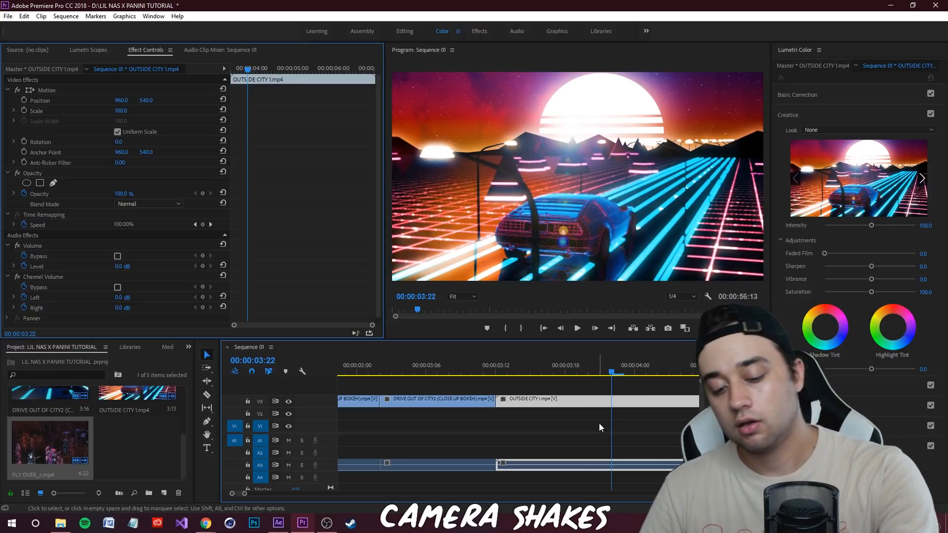
pyautogui.hotkey('ctrl', 'k')
# Step: Select the two ten-frame pieces around the edit point and nest them as Nested Sequence 01
pyautogui.scroll(-4, 528, 397)
pyautogui.keyDown('shift'); pyautogui.click(500, 398); pyautogui.keyUp('shift')
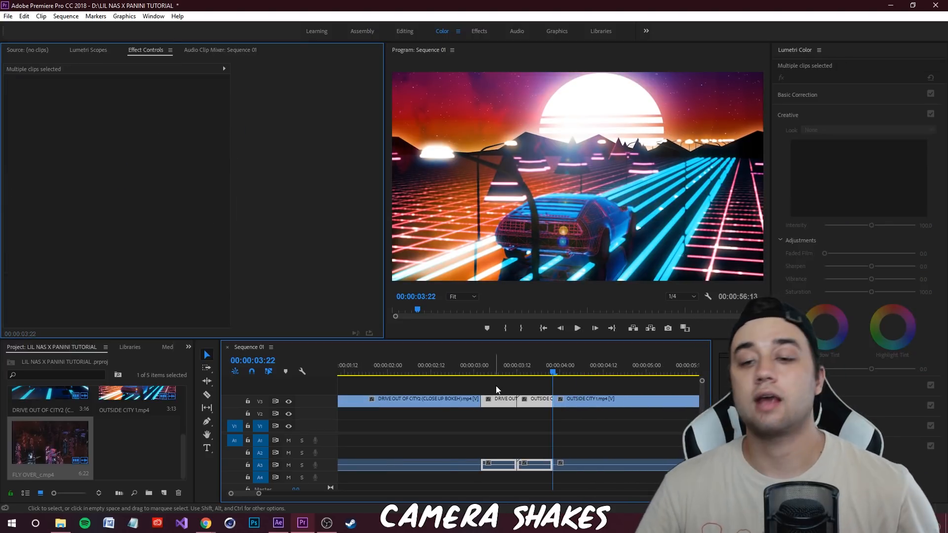
pyautogui.moveTo(499, 385); pyautogui.dragTo(541, 404)
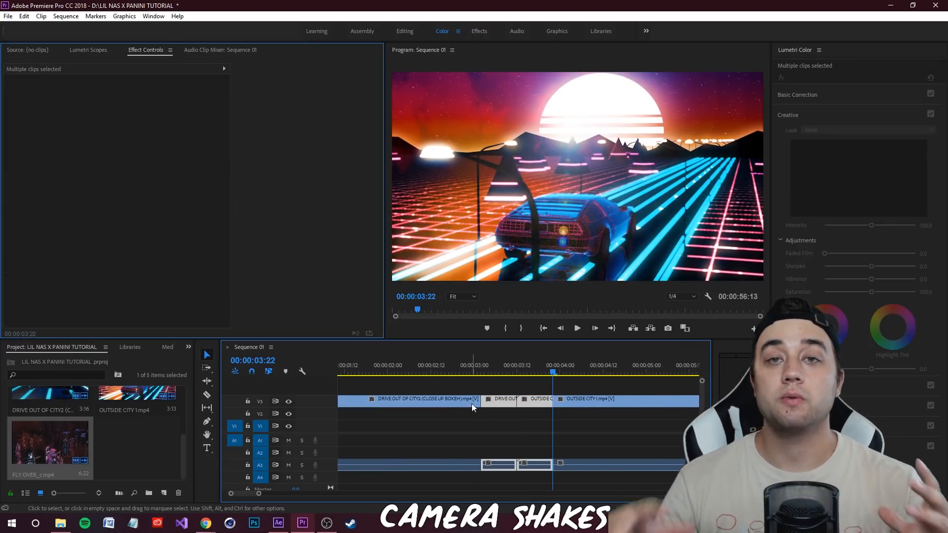
pyautogui.rightClick(508, 405)
pyautogui.click(538, 267)
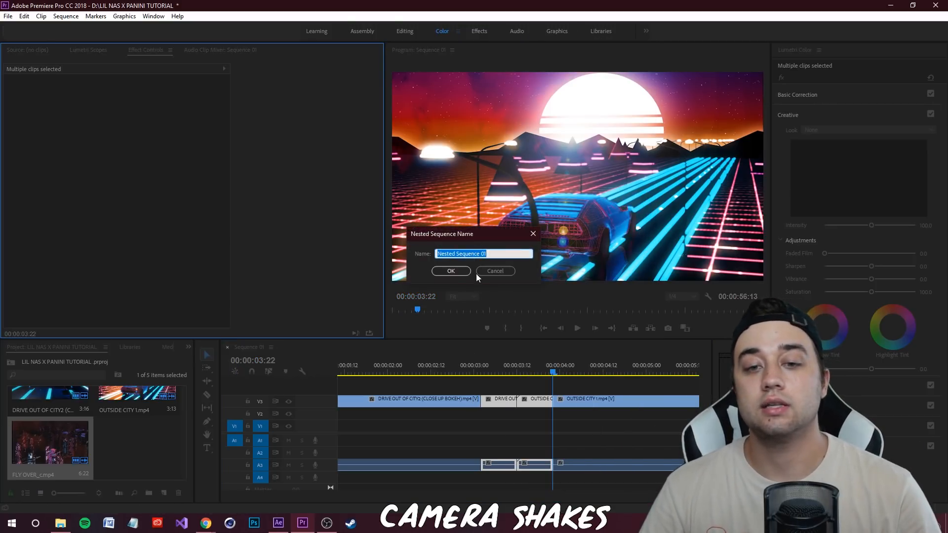
pyautogui.click(451, 271)
# Step: Try changing the scale of Nested Sequence 01, undo it, and play back the nested section
pyautogui.click(510, 402)
pyautogui.moveTo(551, 370); pyautogui.dragTo(492, 370)
pyautogui.moveTo(526, 396); pyautogui.dragTo(527, 421)
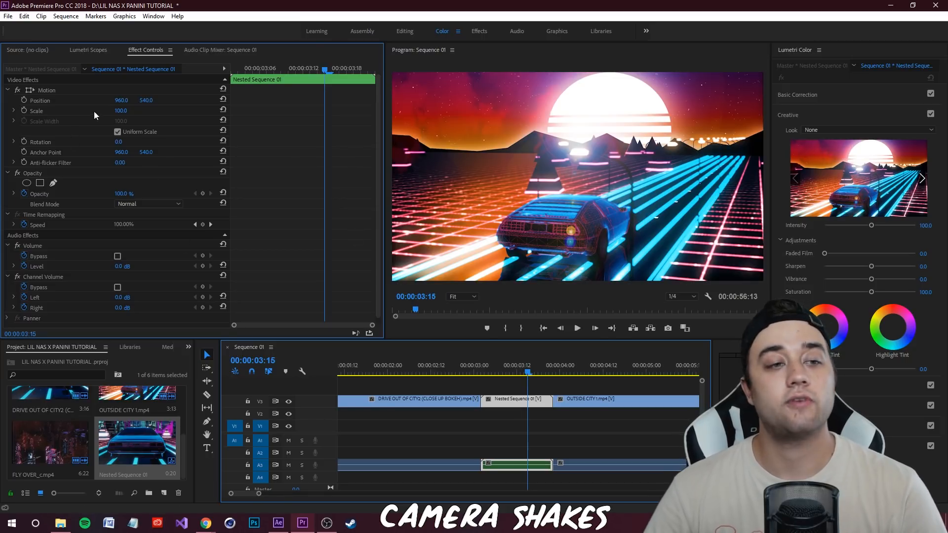
pyautogui.moveTo(121, 111); pyautogui.dragTo(484, 319)
pyautogui.moveTo(525, 371); pyautogui.dragTo(483, 385)
pyautogui.hotkey('ctrl', 'z')
pyautogui.press('space')
pyautogui.press('space')
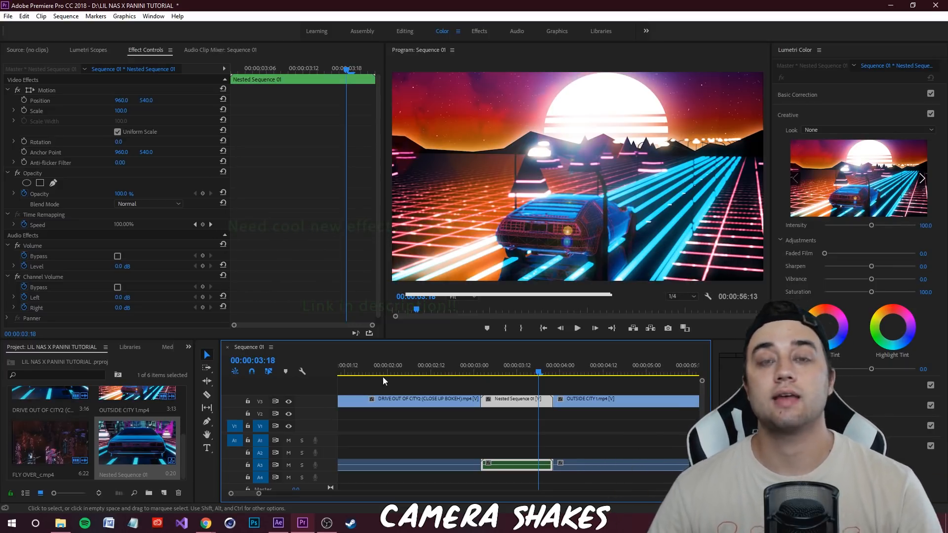
# Step: Search the effects for "shake", try the Cut Shake Horizontal (IN) preset on Nested Sequence 01, and browse the other shake transitions
pyautogui.click(188, 348)
pyautogui.click(212, 401)
pyautogui.click(47, 360)
pyautogui.write('shakje')
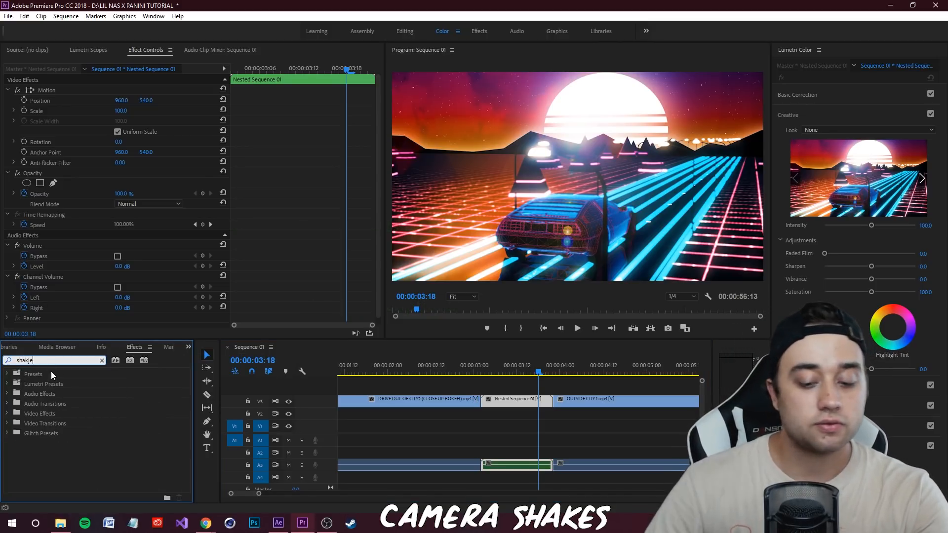
pyautogui.press('BackSpace')
pyautogui.press('BackSpace')
pyautogui.write('e')
pyautogui.moveTo(67, 395); pyautogui.dragTo(516, 400)
pyautogui.press('Left')
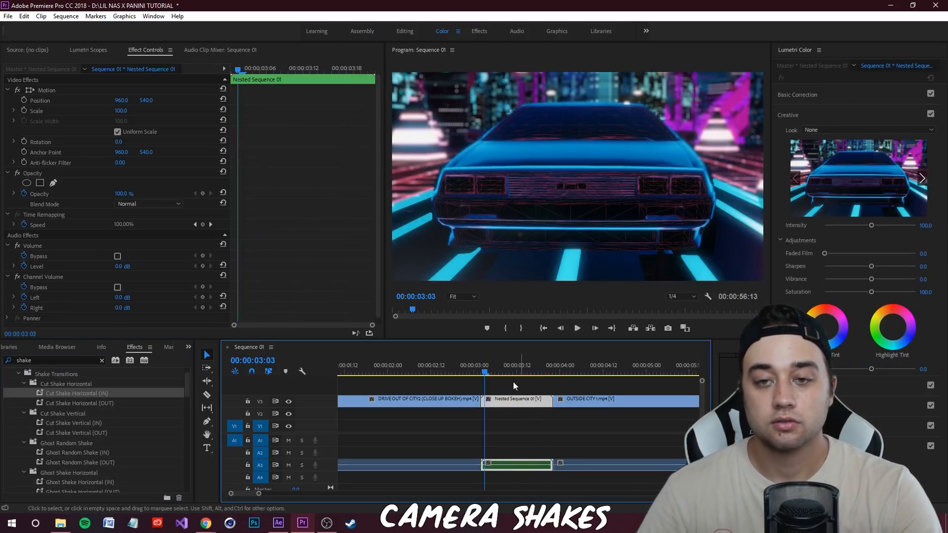
pyautogui.scroll(-5, 126, 464)
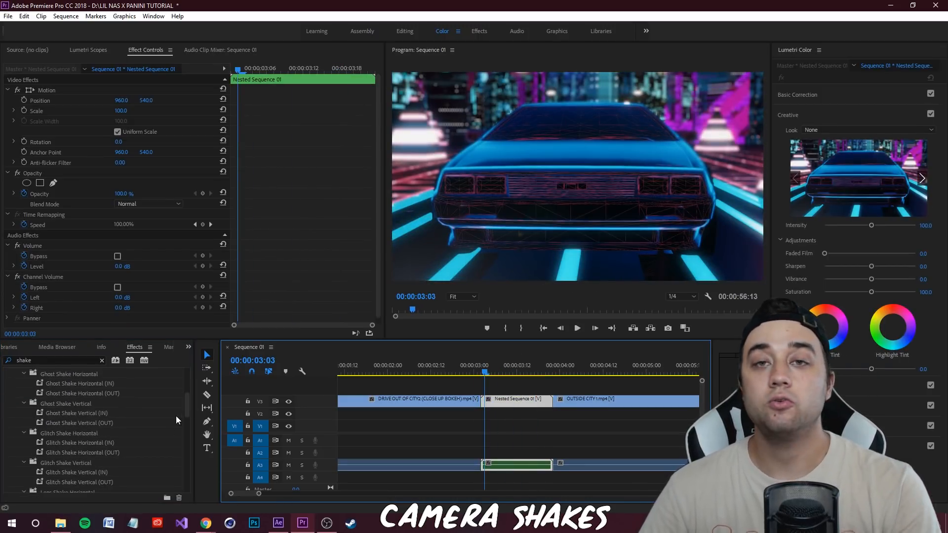
pyautogui.scroll(-7, 165, 423)
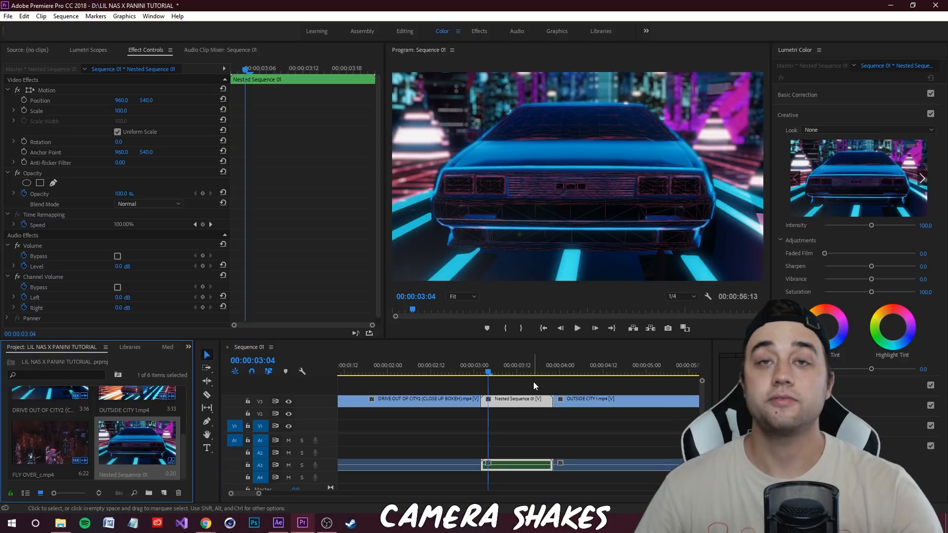
# Step: Start Position and Scale keyframes on Nested Sequence 01 at 00:00:03:12, and set horizontal position 898 and scale 107 one frame earlier
pyautogui.moveTo(502, 368); pyautogui.dragTo(396, 354)
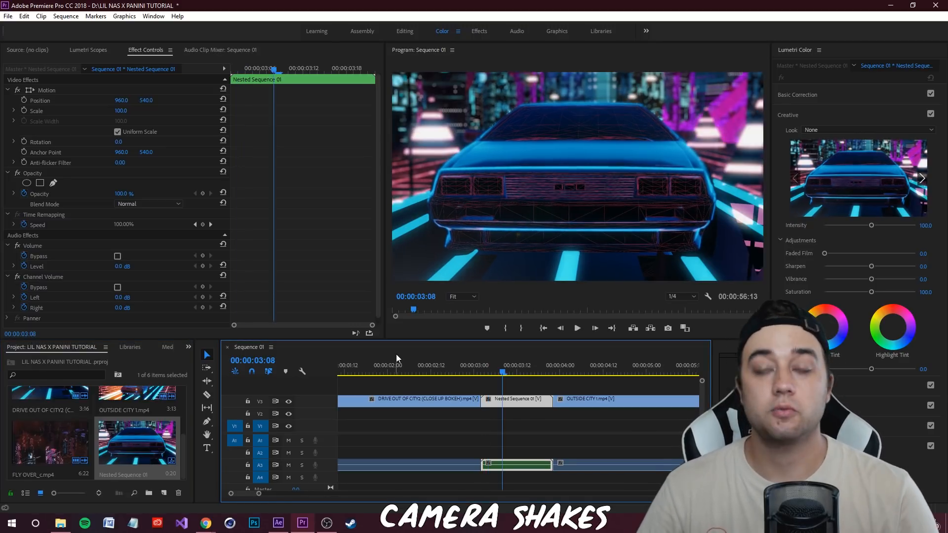
pyautogui.moveTo(502, 369); pyautogui.dragTo(517, 372)
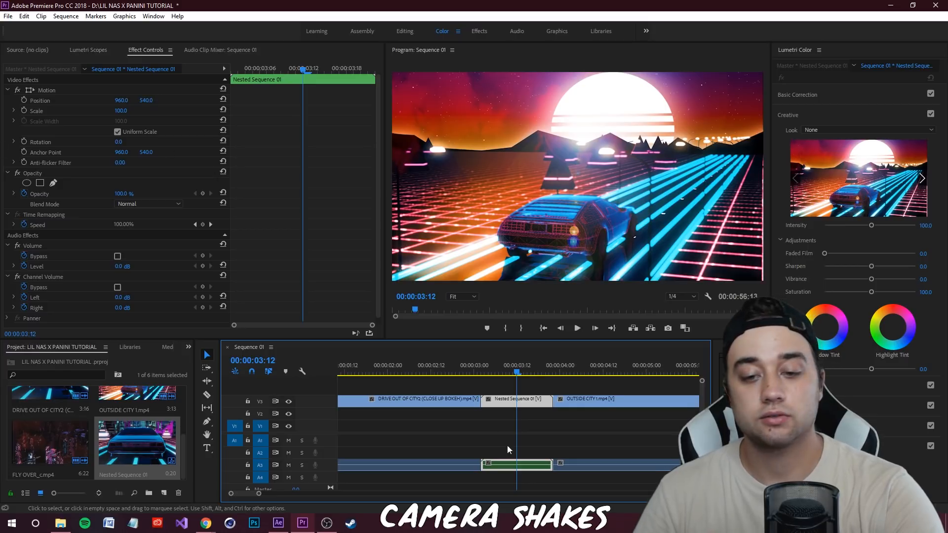
pyautogui.click(24, 110)
pyautogui.click(23, 100)
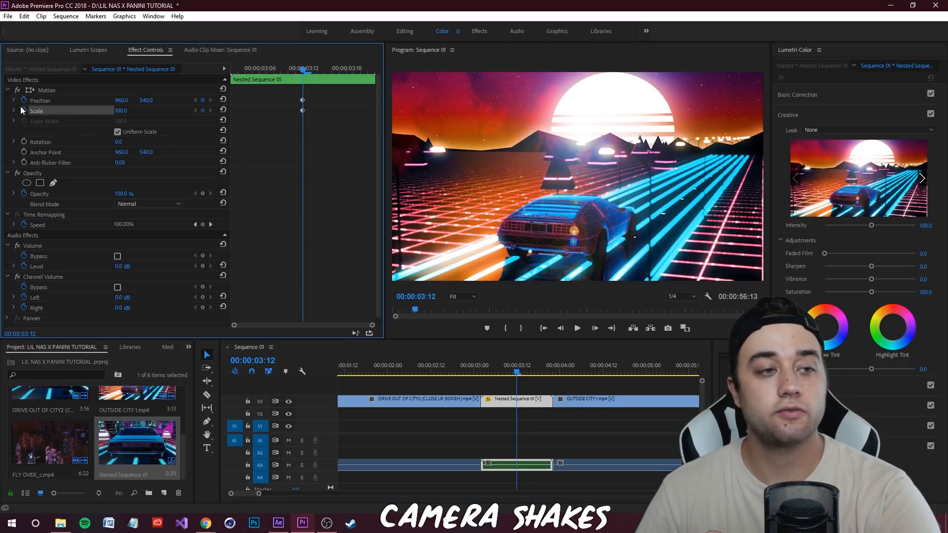
pyautogui.press('Left')
pyautogui.moveTo(121, 101); pyautogui.dragTo(140, 113)
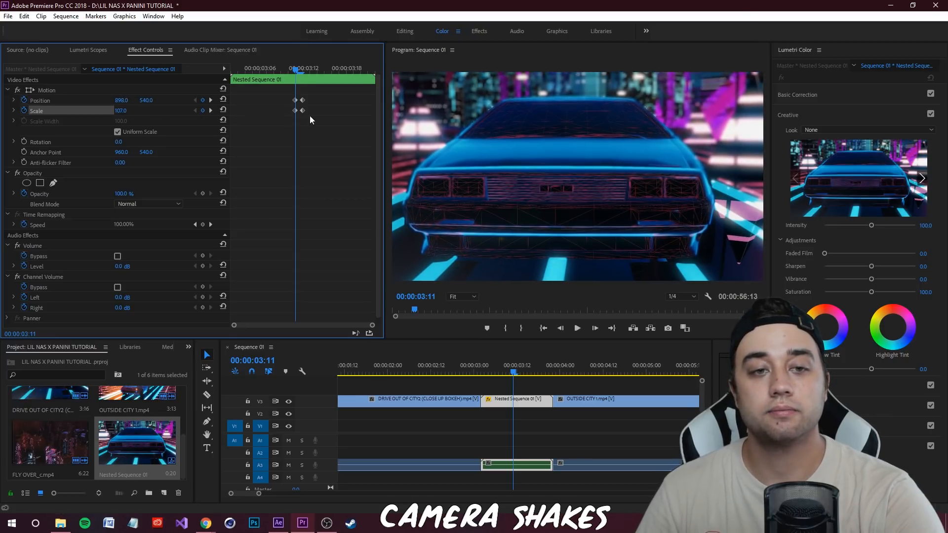
# Step: Keyframe alternating horizontal positions on every frame of the nested clip from 00:00:03:10 back to 00:00:03:06
pyautogui.press('Left')
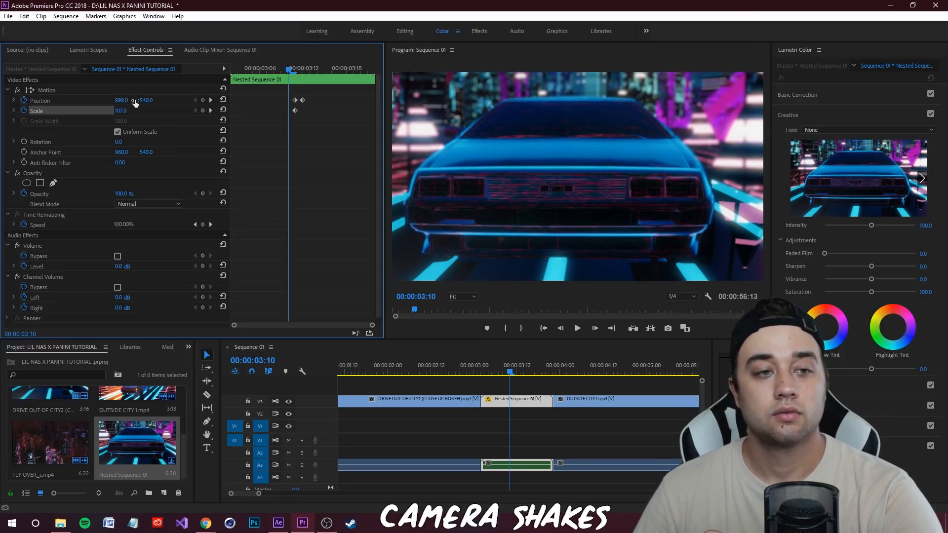
pyautogui.moveTo(127, 102)
pyautogui.mouseDown()
pyautogui.moveTo(157, 101)
pyautogui.moveTo(99, 101)
pyautogui.moveTo(119, 101)
pyautogui.mouseUp()
pyautogui.press('Left')
pyautogui.press('Left')
pyautogui.press('Left')
pyautogui.press('Left')
pyautogui.press('Left')
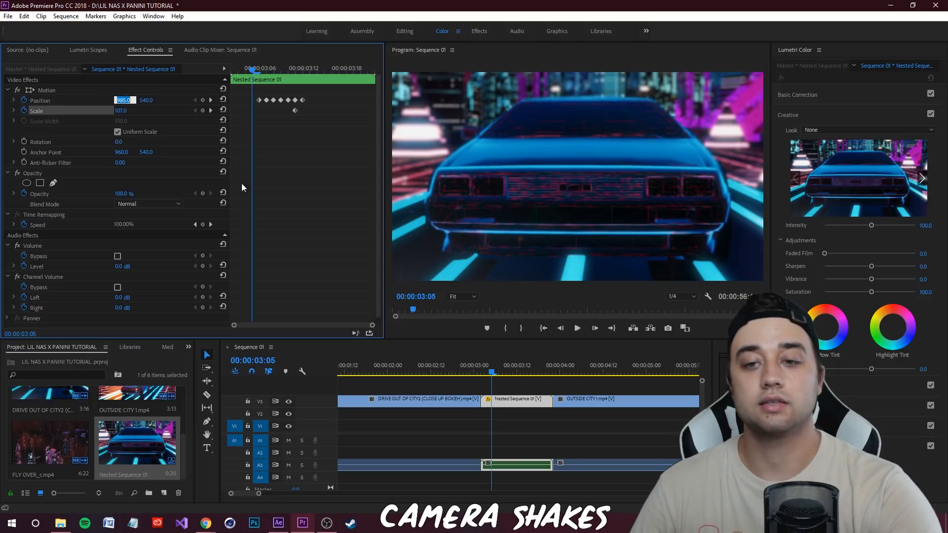
# Step: Preview the shake, and spread the Position keyframes farther apart across the whole nested clip
pyautogui.moveTo(496, 377); pyautogui.dragTo(475, 374)
pyautogui.press('space')
pyautogui.press('space')
pyautogui.moveTo(544, 373); pyautogui.dragTo(502, 374)
pyautogui.moveTo(302, 101); pyautogui.dragTo(344, 101)
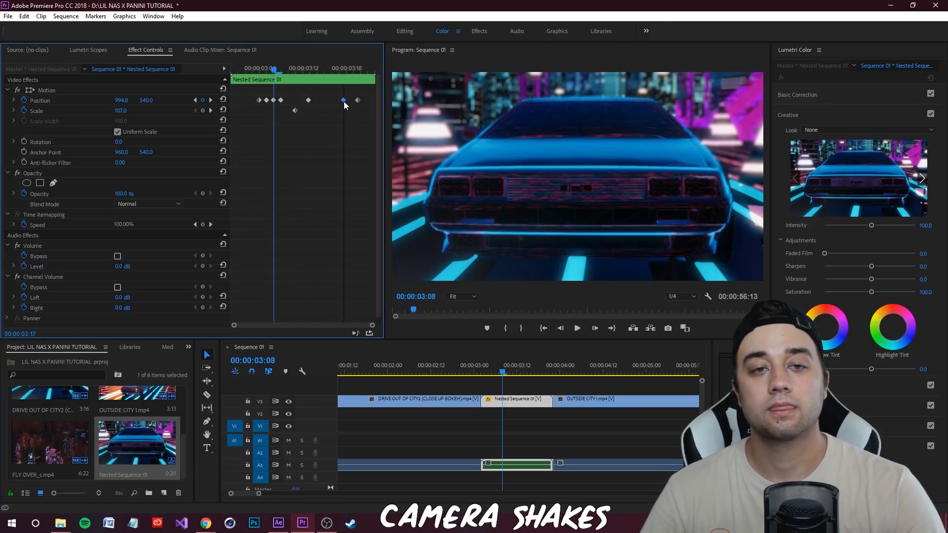
pyautogui.moveTo(281, 100); pyautogui.dragTo(259, 101)
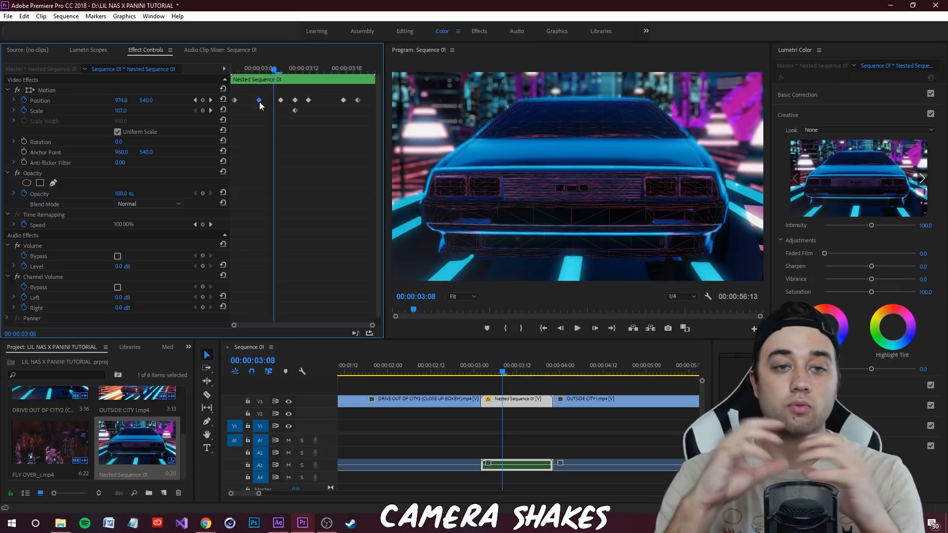
# Step: Play back the shake across Nested Sequence 01, and remove all its motion, opacity, time remapping and audio attributes
pyautogui.press('space')
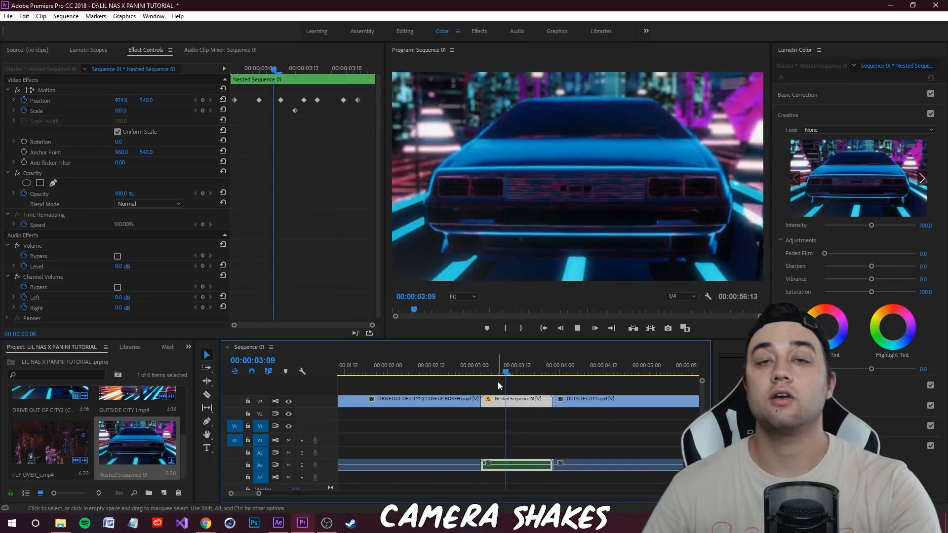
pyautogui.press('space')
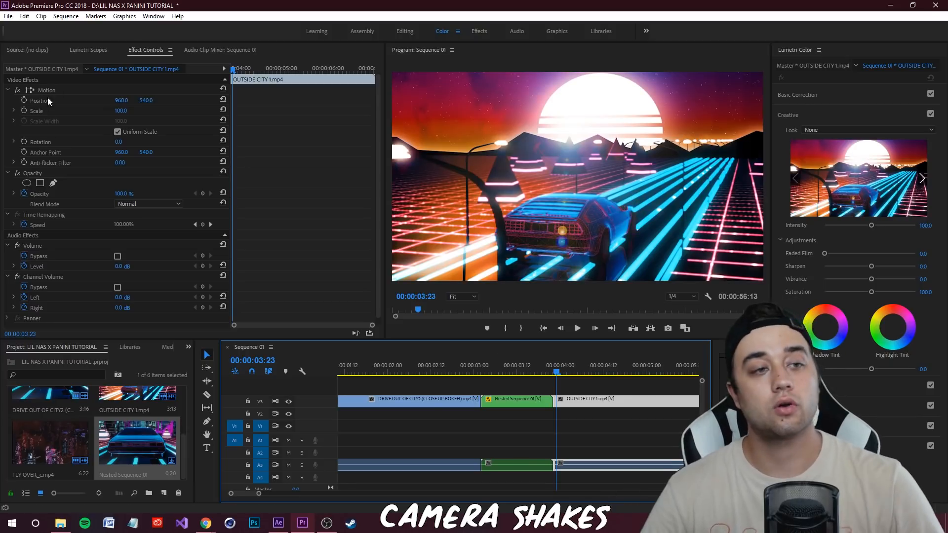
pyautogui.moveTo(570, 371); pyautogui.dragTo(493, 373)
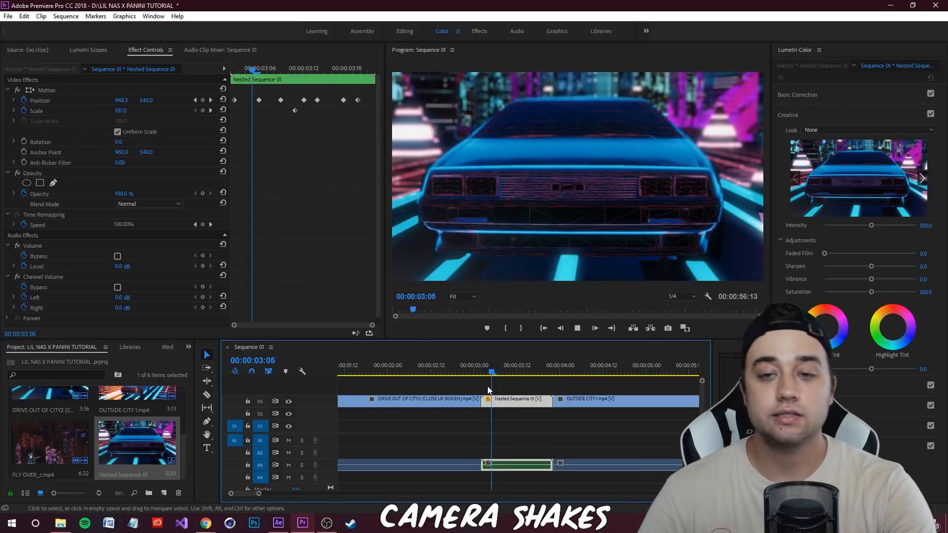
pyautogui.press('space')
pyautogui.press('space')
pyautogui.rightClick(515, 401)
pyautogui.click(568, 62)
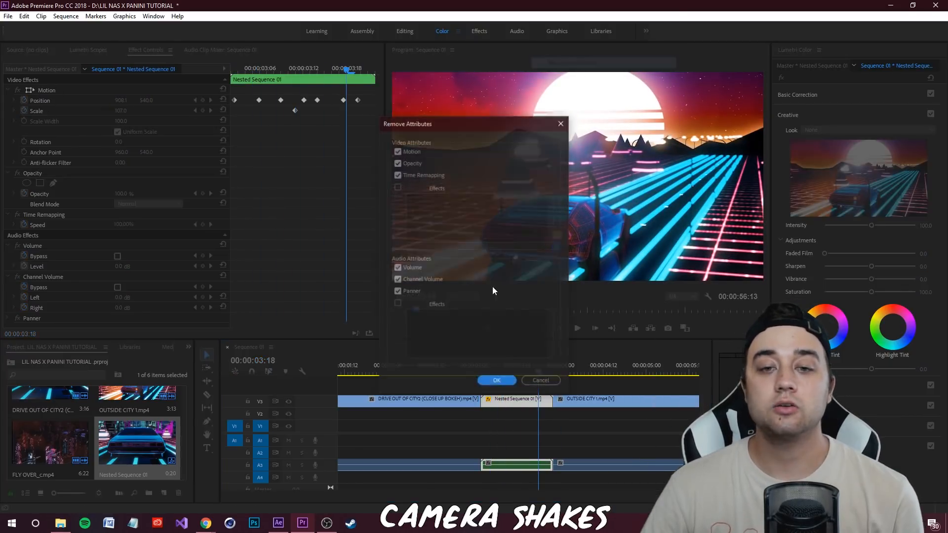
pyautogui.click(493, 373)
pyautogui.moveTo(537, 374); pyautogui.dragTo(490, 387)
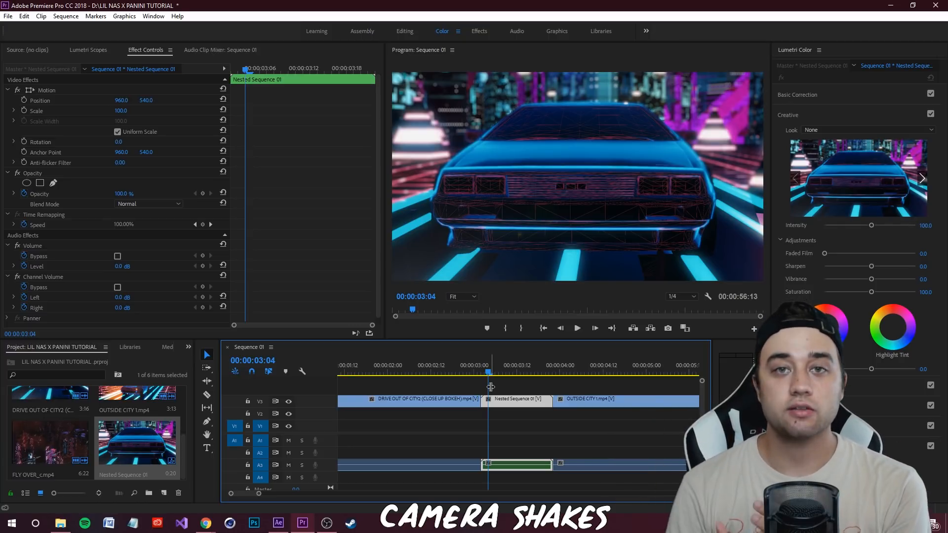
# Step: Switch to Chrome to review the Panini music video around 1:00, and return to Premiere Pro
pyautogui.click(206, 524)
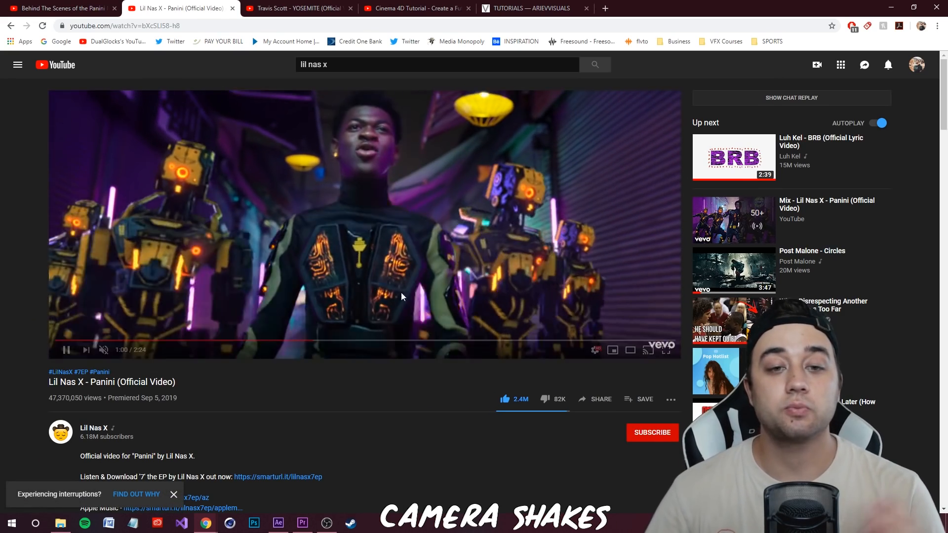
pyautogui.click(380, 277)
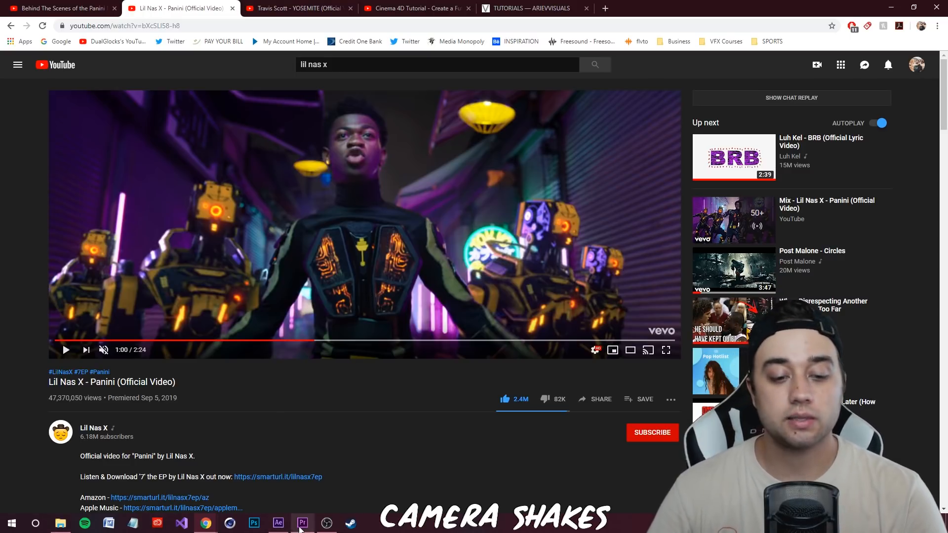
pyautogui.click(303, 523)
# Step: Search the effects for "bump" and apply the Max Novak Bump preset to Nested Sequence 01
pyautogui.rightClick(520, 401)
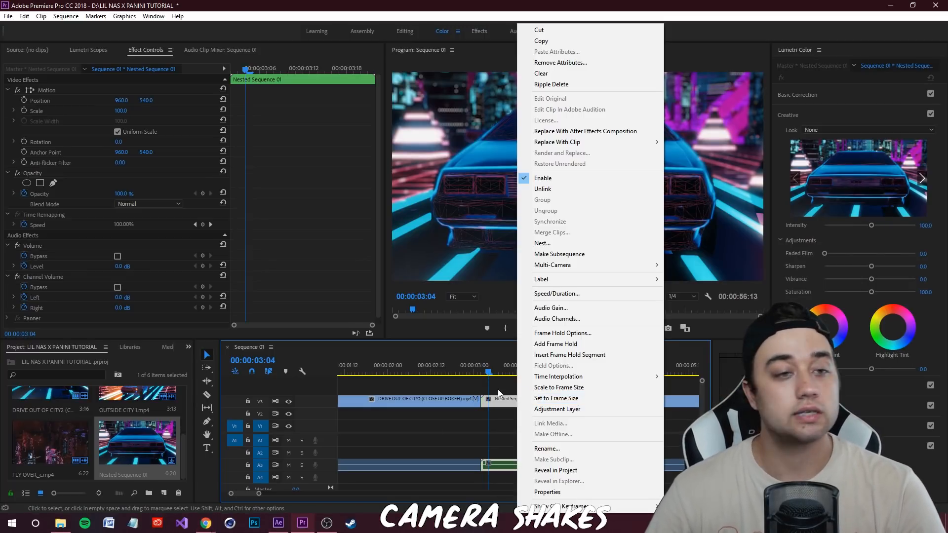
pyautogui.click(501, 401)
pyautogui.click(188, 348)
pyautogui.click(198, 402)
pyautogui.doubleClick(76, 360)
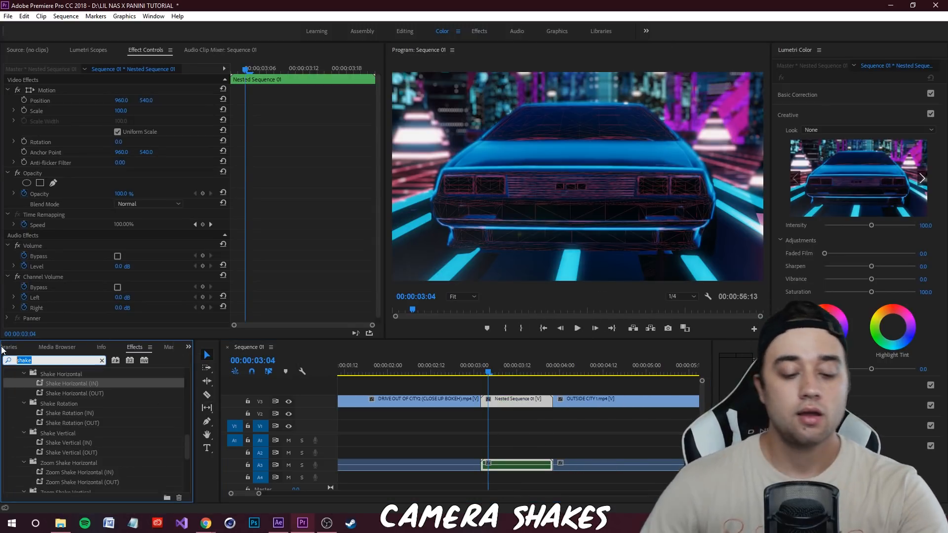
pyautogui.write('bunp')
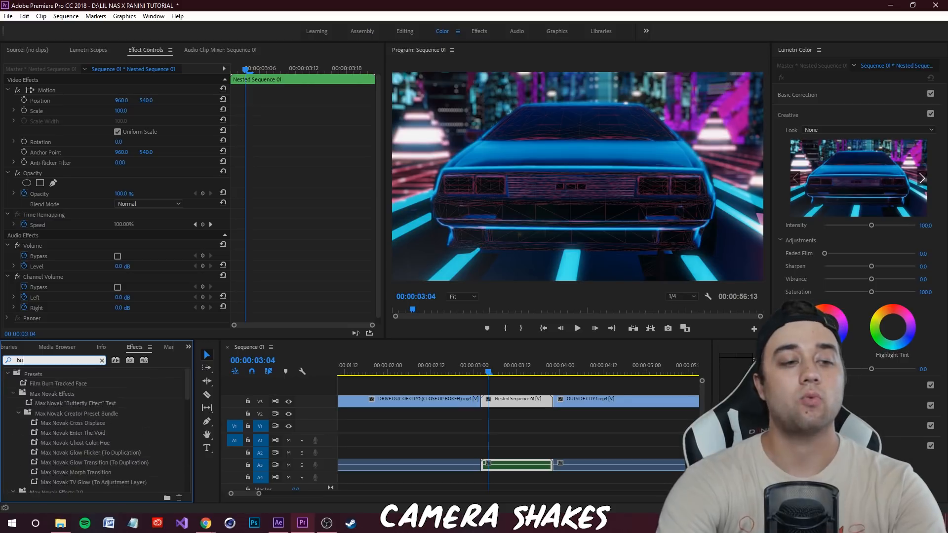
pyautogui.moveTo(36, 391); pyautogui.dragTo(321, 395)
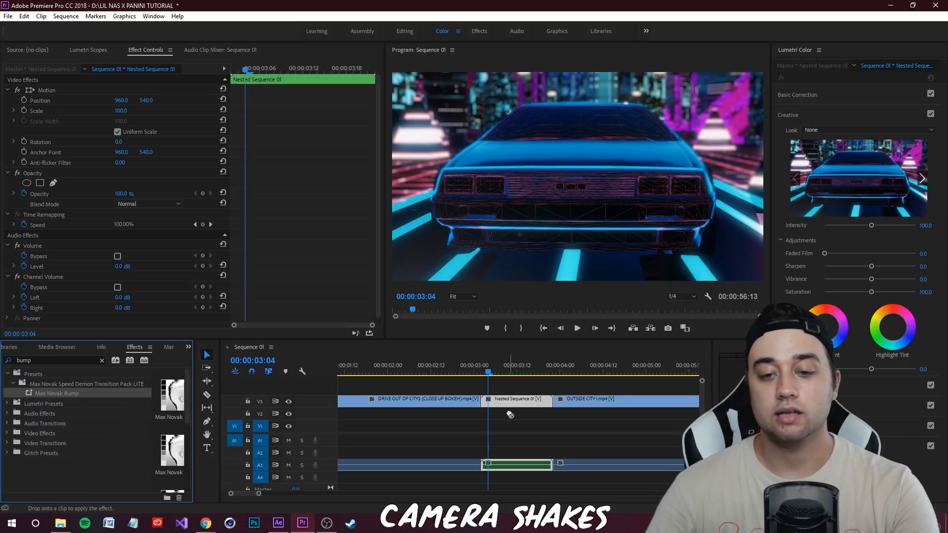
pyautogui.moveTo(510, 415); pyautogui.dragTo(519, 402)
# Step: Reposition the bump's first and last Scale keyframes around the middle one, and play back the effect on the nested clip
pyautogui.moveTo(294, 110); pyautogui.dragTo(261, 113)
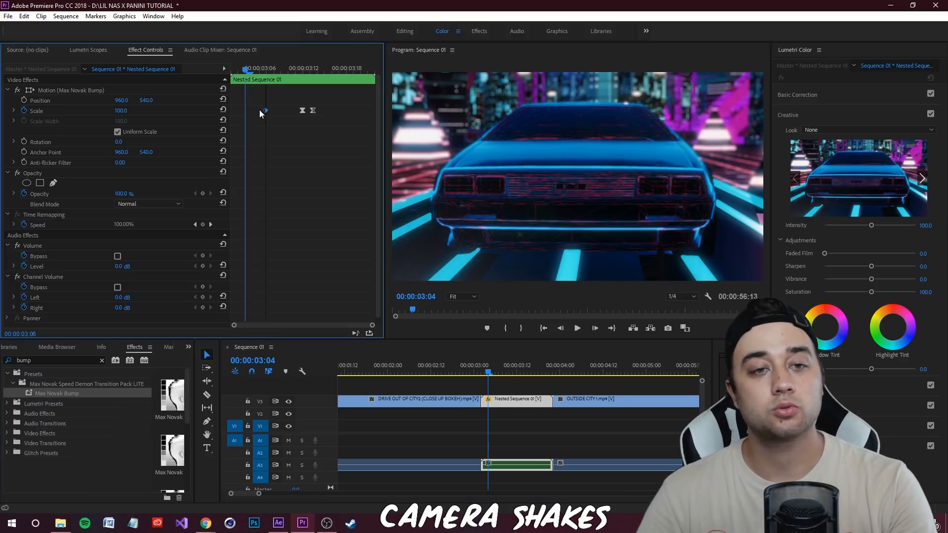
pyautogui.moveTo(357, 111); pyautogui.dragTo(330, 113)
pyautogui.moveTo(267, 108); pyautogui.dragTo(286, 107)
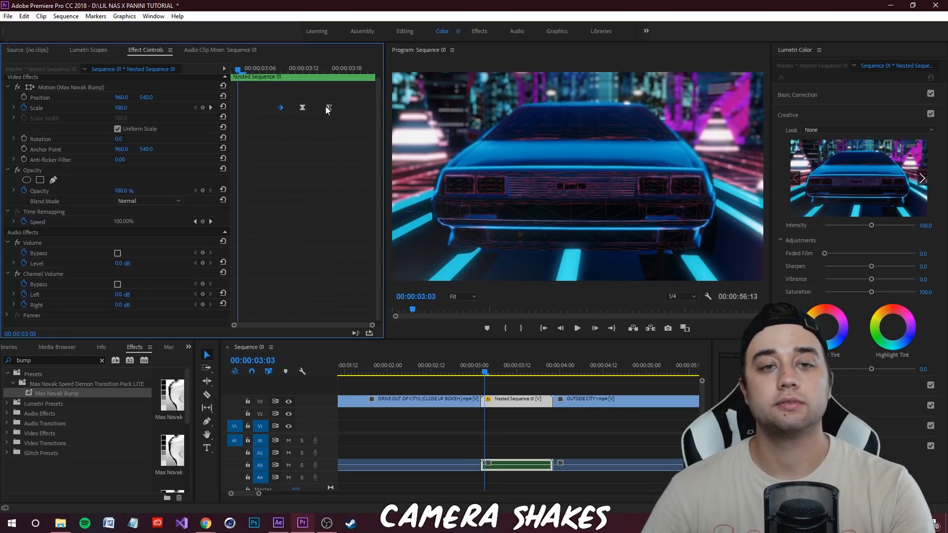
pyautogui.press('space')
pyautogui.press('space')
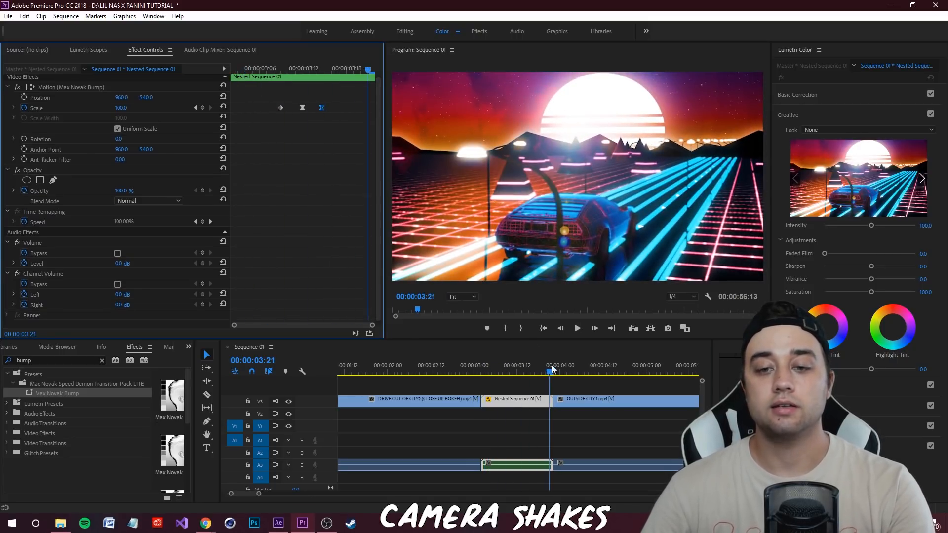
pyautogui.click(485, 373)
pyautogui.press('space')
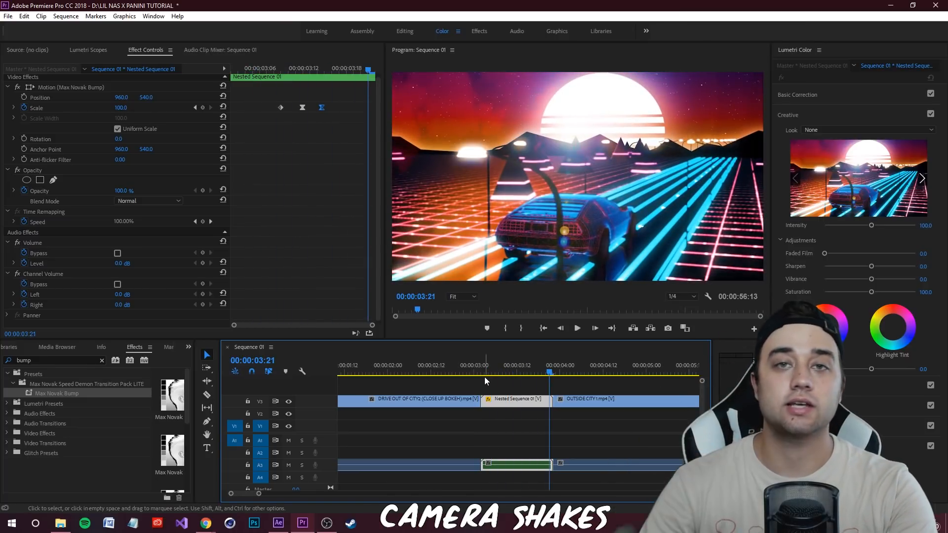
# Step: Move through the bump's three Scale keyframes on Nested Sequence 01 to examine the scale value at each one
pyautogui.moveTo(550, 363); pyautogui.dragTo(505, 374)
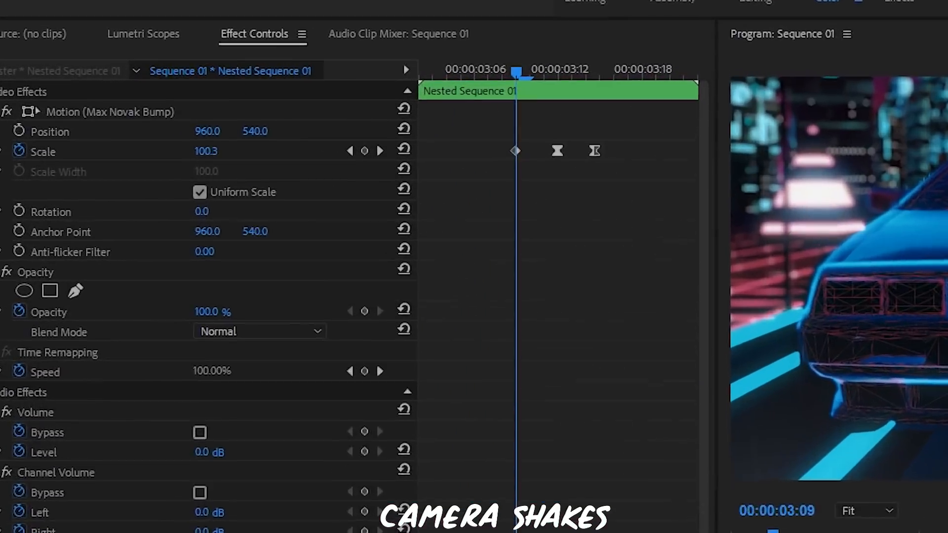
pyautogui.moveTo(516, 72); pyautogui.dragTo(558, 73)
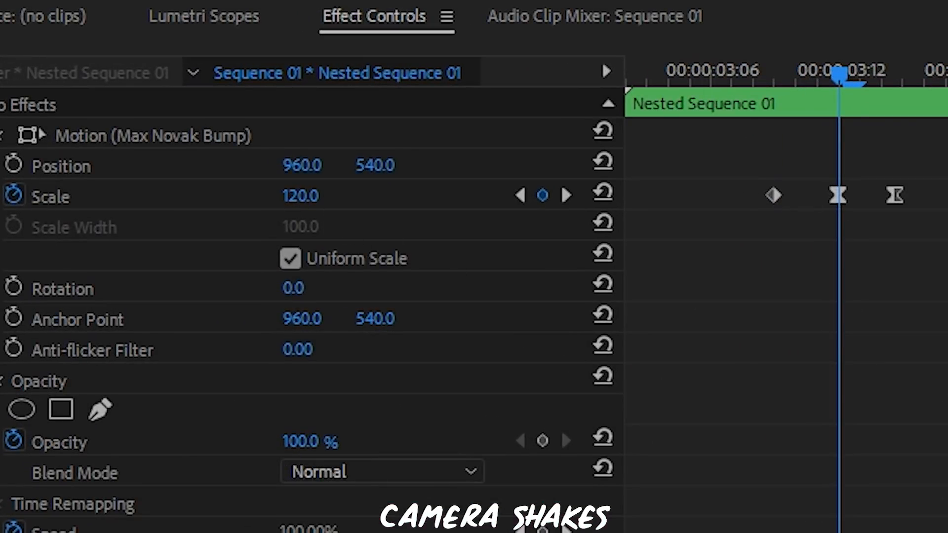
pyautogui.press('Right')
pyautogui.press('Right')
pyautogui.press('Right')
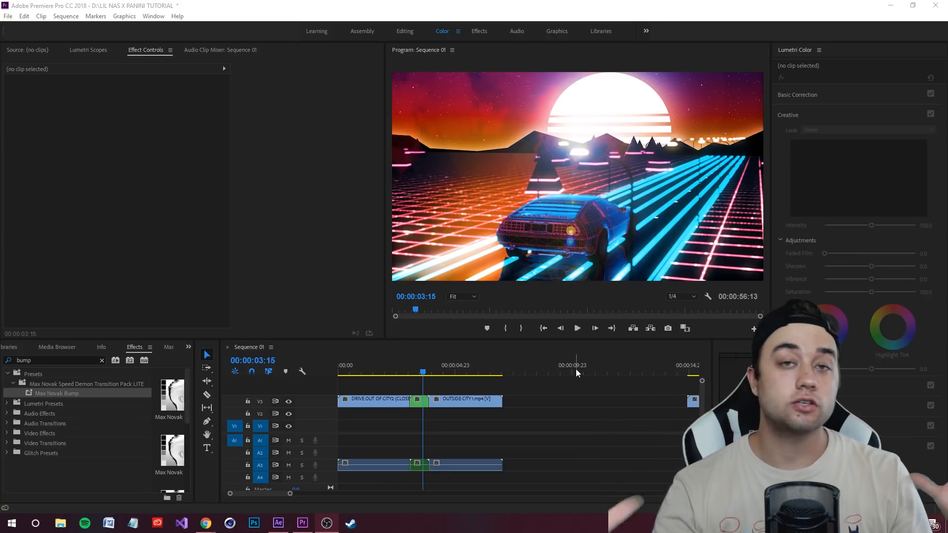
# Step: Scrub ahead in the sequence to the FLY OVER_c.mp4 clip and examine its 3D city
pyautogui.scroll(-4, 552, 383)
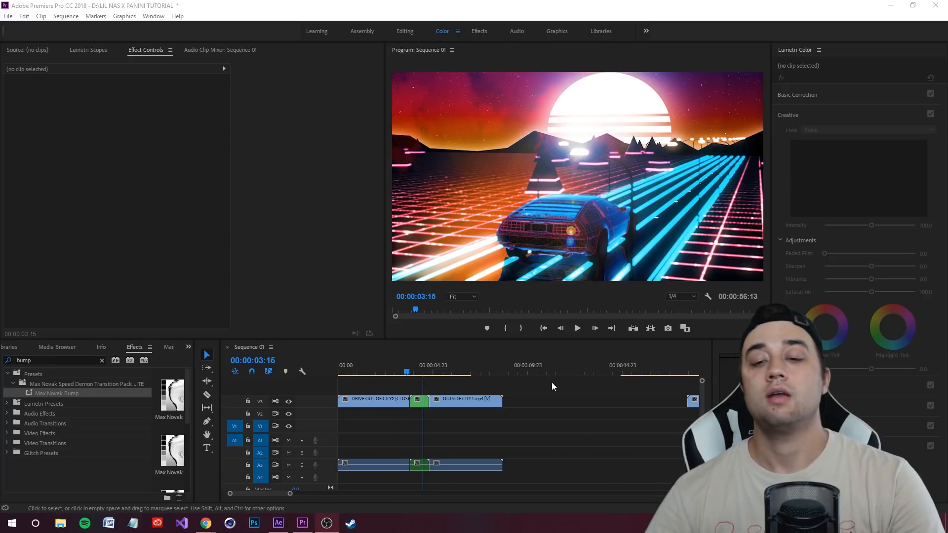
pyautogui.moveTo(373, 371); pyautogui.dragTo(502, 374)
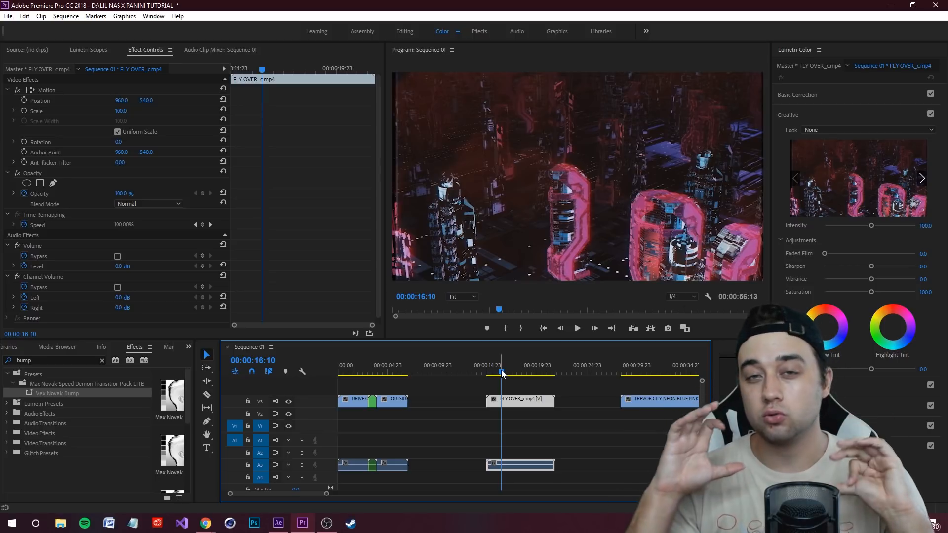
pyautogui.moveTo(497, 371)
pyautogui.mouseDown()
pyautogui.moveTo(538, 378)
pyautogui.moveTo(492, 378)
pyautogui.mouseUp()
pyautogui.click(558, 386)
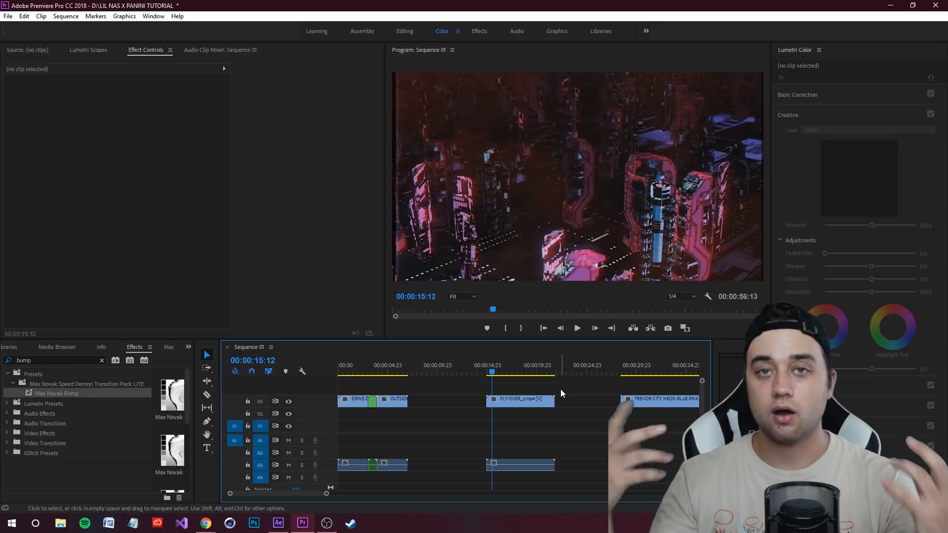
# Step: Move the TREVOR CITY NEON BLUE PINK EXAMPLE.mp4 clip earlier so that it sits just after FLY OVER_c.mp4
pyautogui.click(543, 400)
pyautogui.click(543, 373)
pyautogui.moveTo(656, 401); pyautogui.dragTo(601, 399)
pyautogui.click(496, 374)
pyautogui.moveTo(497, 381); pyautogui.dragTo(496, 381)
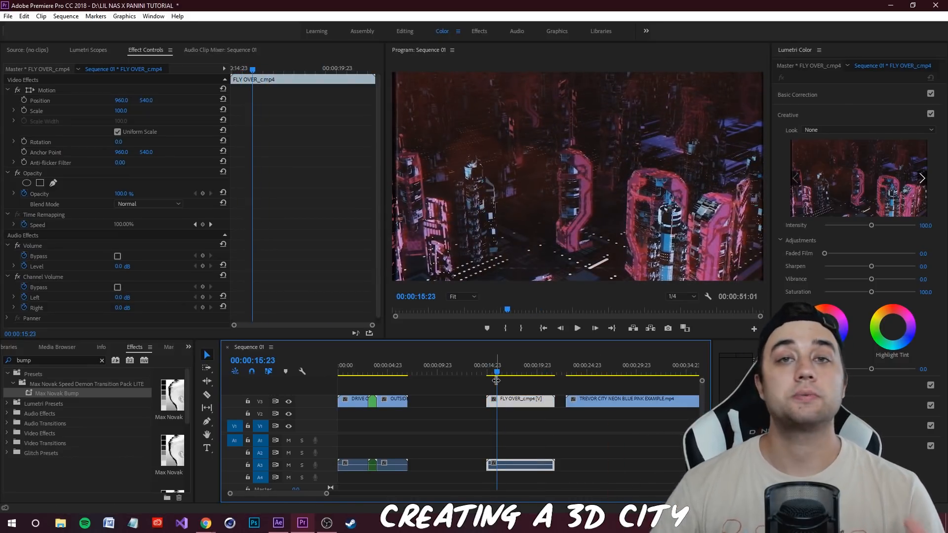
# Step: Play the TREVOR CITY NEON BLUE PINK EXAMPLE.mp4 clip from 00:00:26:00 to examine its 3D city shot
pyautogui.moveTo(496, 380); pyautogui.dragTo(597, 388)
pyautogui.scroll(-3, 580, 396)
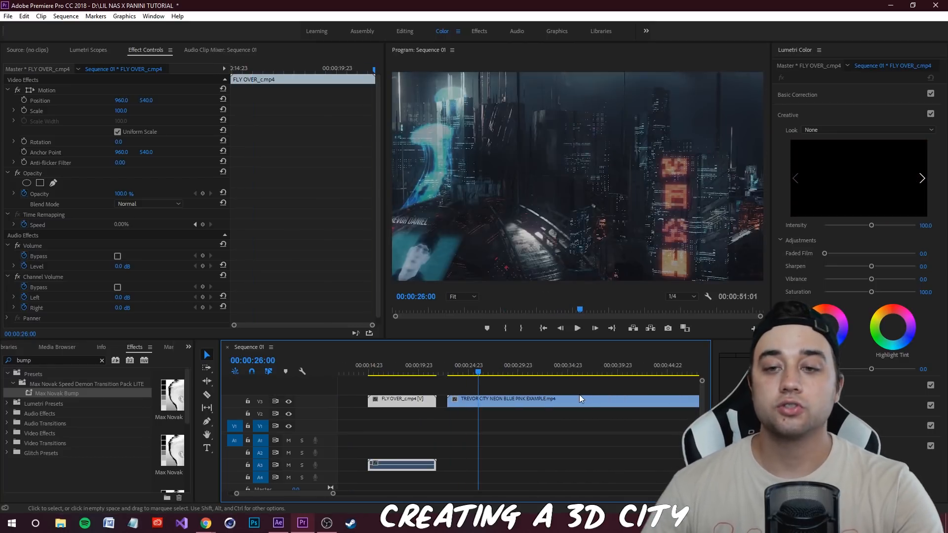
pyautogui.click(559, 390)
pyautogui.press('space')
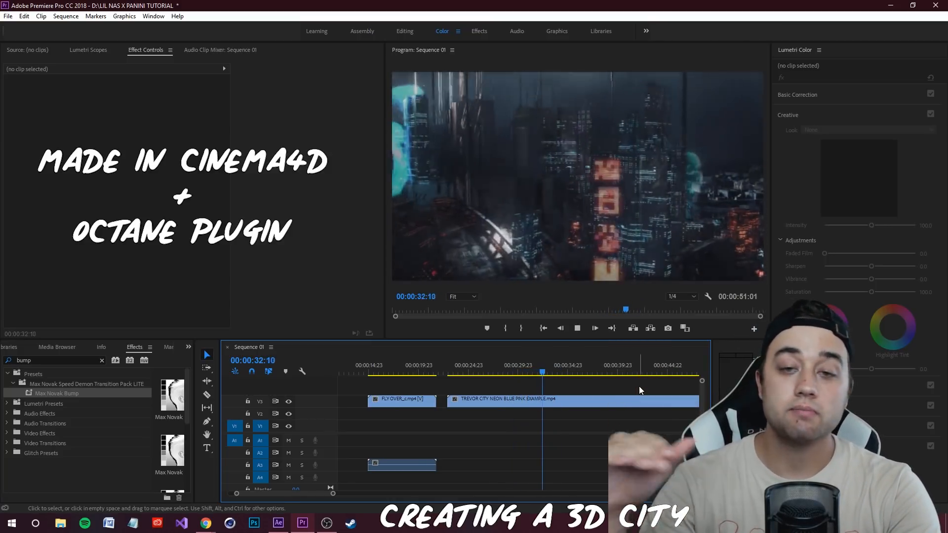
pyautogui.press('space')
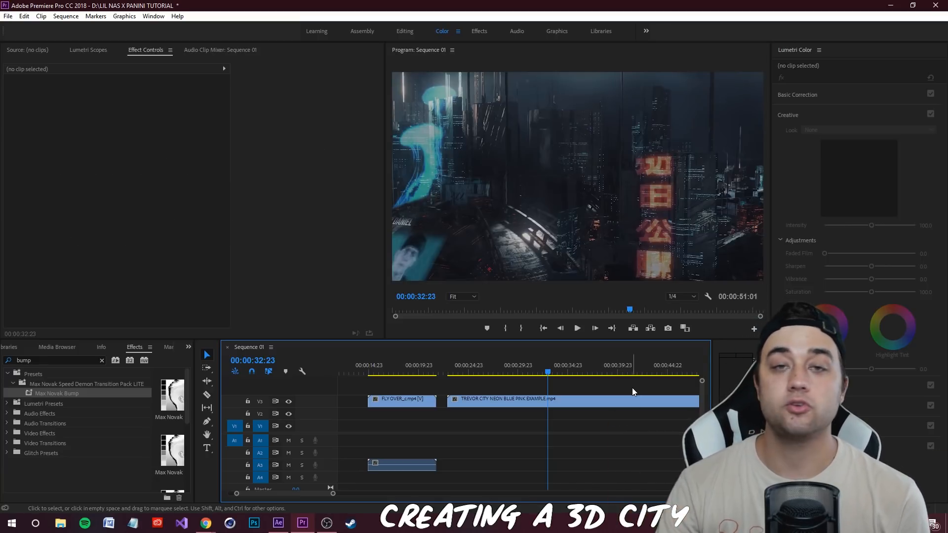
# Step: In Chrome, search for "free sci fi building", open the Free3D result, and skim the Cinema 4D futuristic city tutorial
pyautogui.click(206, 524)
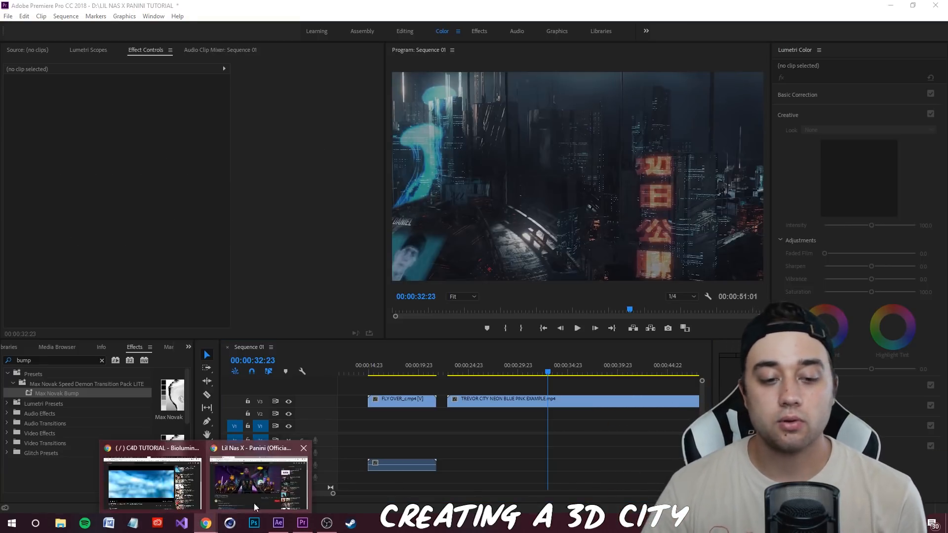
pyautogui.click(254, 503)
pyautogui.click(605, 9)
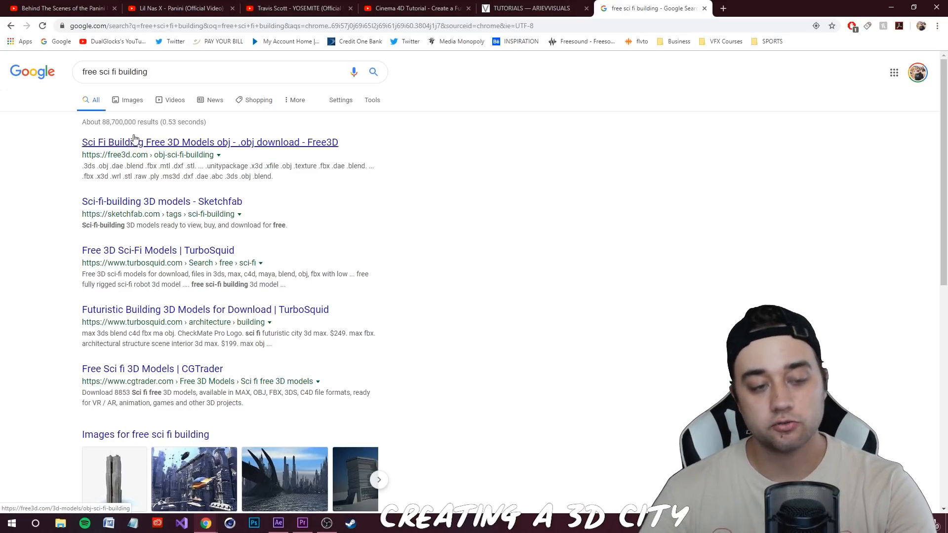
pyautogui.click(134, 145)
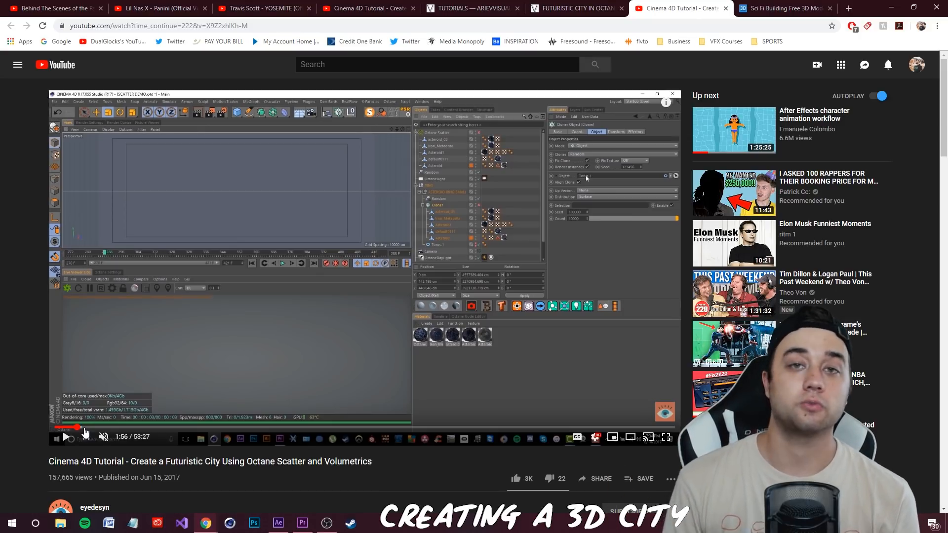
pyautogui.click(181, 427)
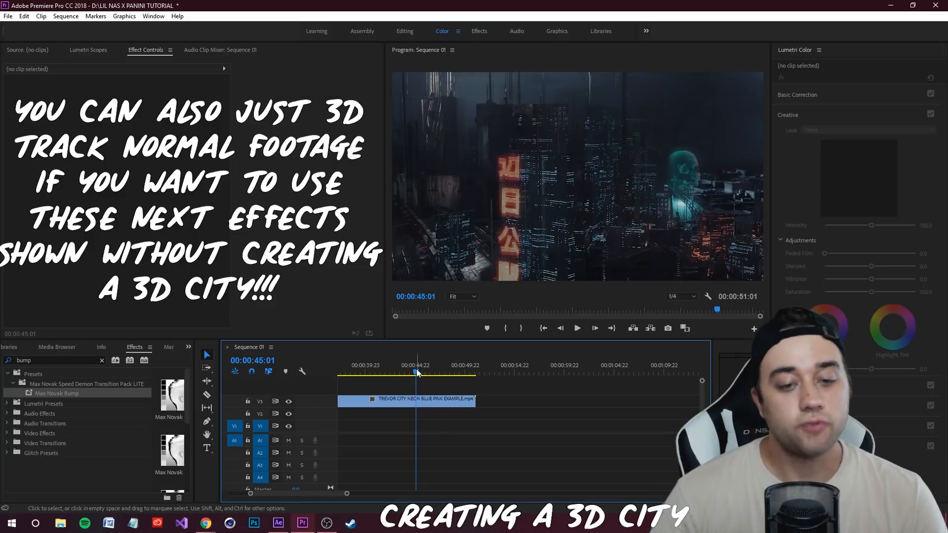
# Step: Back in Premiere Pro, scrub and play the TREVOR CITY clip around 00:00:45:01
pyautogui.moveTo(416, 369); pyautogui.dragTo(410, 411)
pyautogui.press('space')
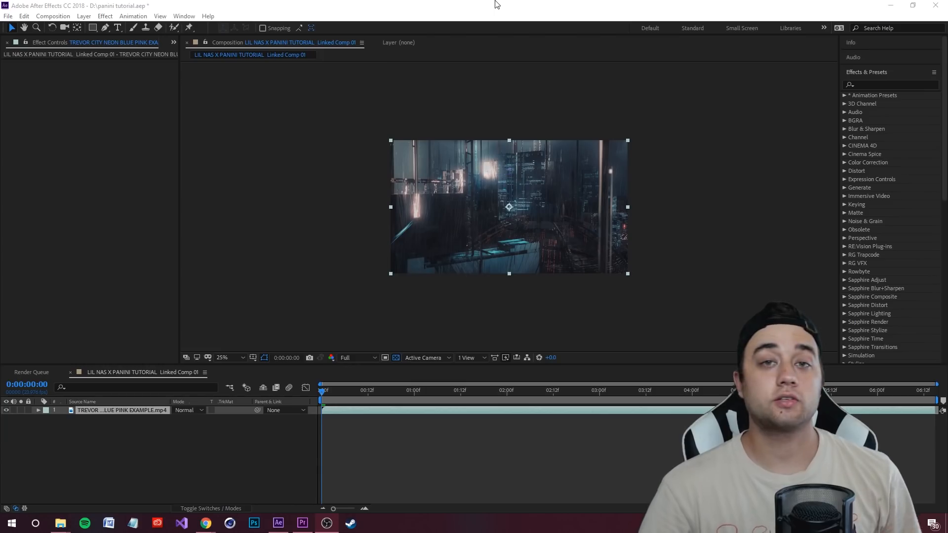
# Step: In After Effects, scrub through the linked TREVOR CITY composition to examine its holograms and neon building sign
pyautogui.doubleClick(497, 4)
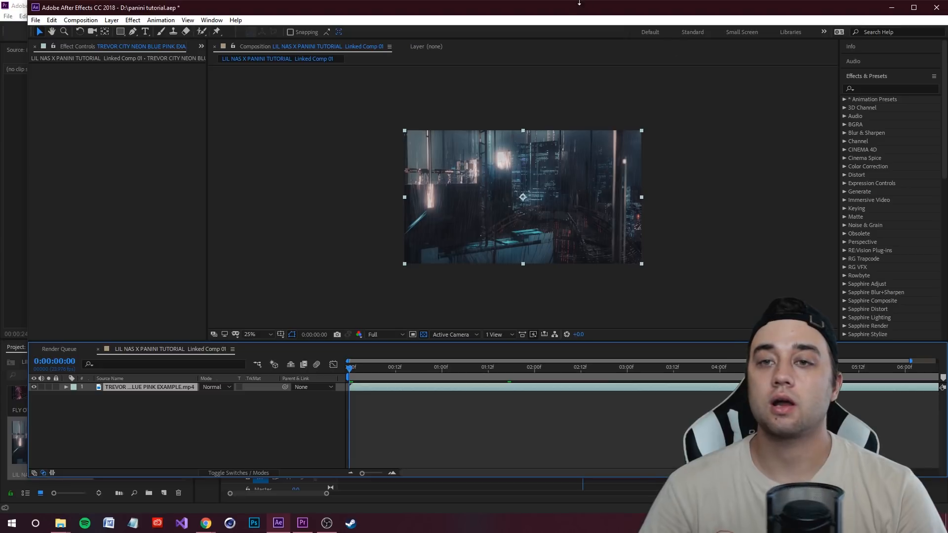
pyautogui.doubleClick(564, 9)
pyautogui.moveTo(324, 395); pyautogui.dragTo(508, 262)
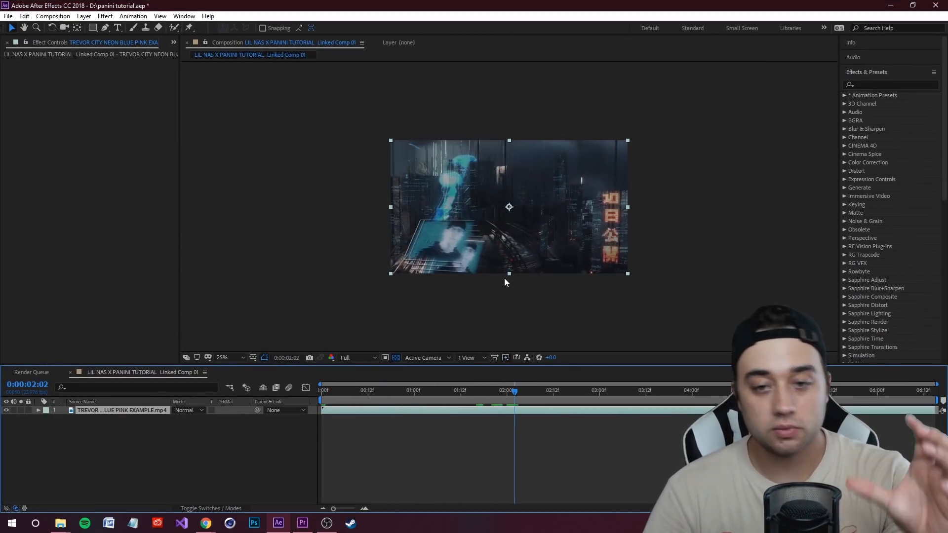
pyautogui.moveTo(514, 393); pyautogui.dragTo(686, 408)
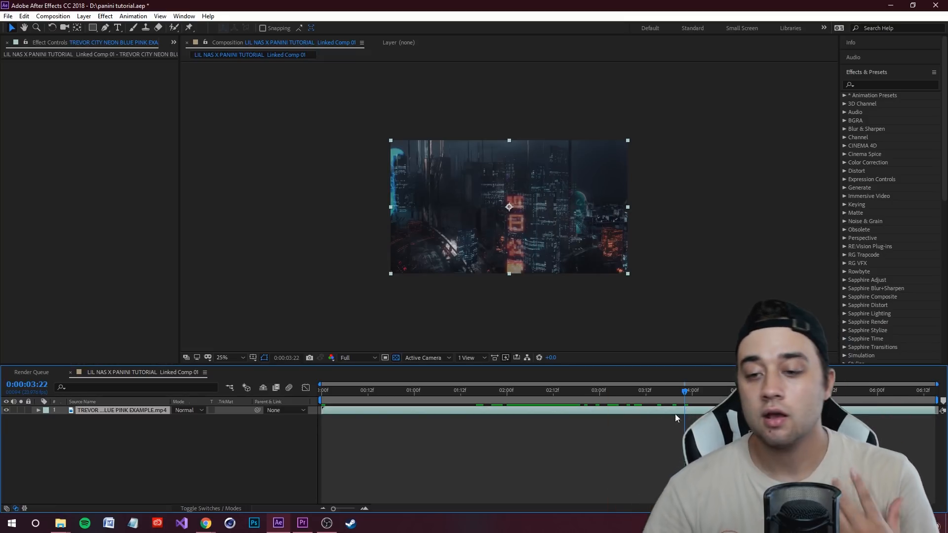
pyautogui.moveTo(688, 392); pyautogui.dragTo(522, 413)
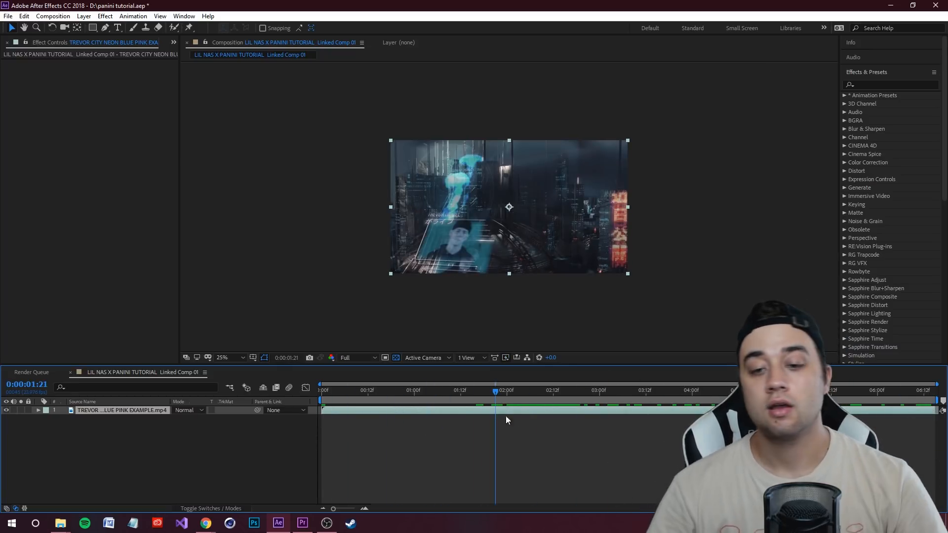
pyautogui.moveTo(500, 392); pyautogui.dragTo(449, 399)
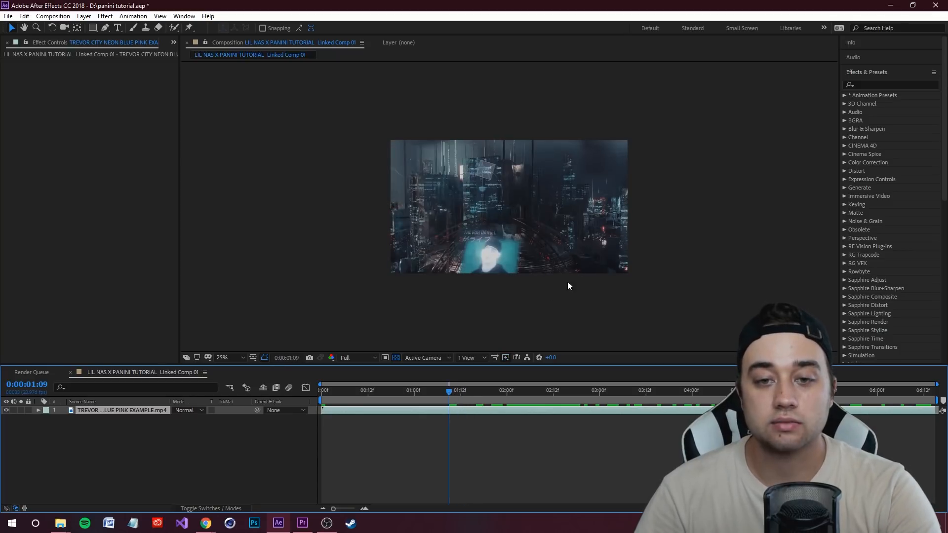
# Step: Play and scrub through the linked TREVOR CITY composition to examine how its holograms sit in the moving city shot
pyautogui.press('space')
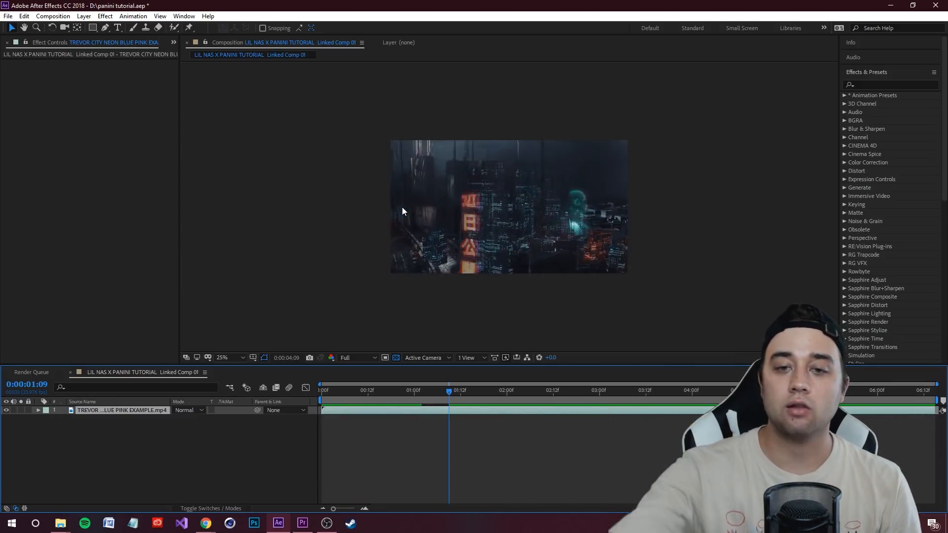
pyautogui.click(318, 410)
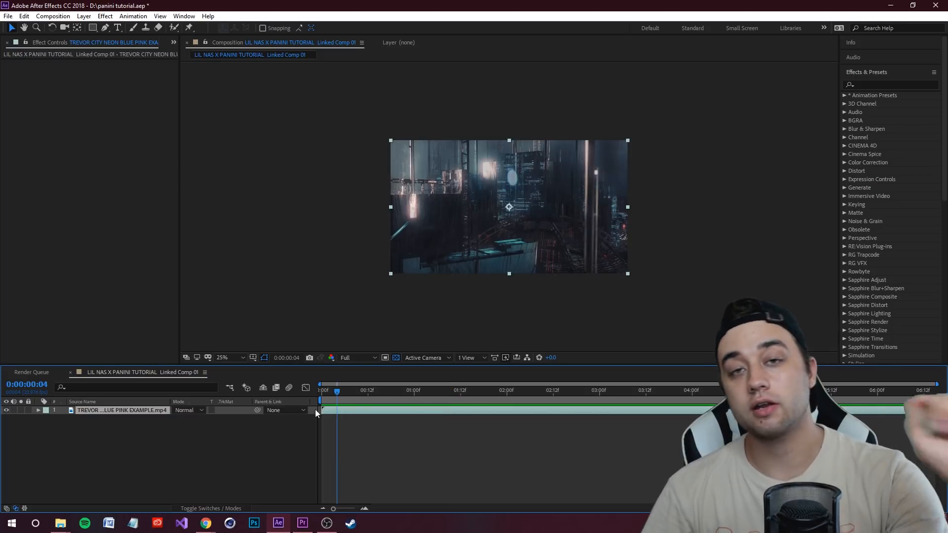
pyautogui.moveTo(337, 398); pyautogui.dragTo(440, 401)
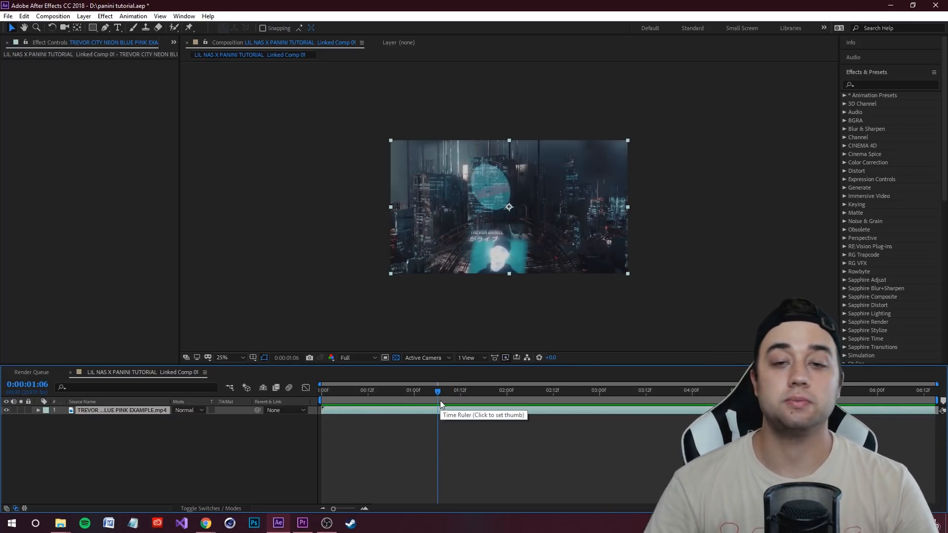
pyautogui.moveTo(440, 401); pyautogui.dragTo(674, 410)
# Step: Run the 3D Camera Tracker on the TREVOR CITY clip and display its solved track points
pyautogui.rightClick(103, 418)
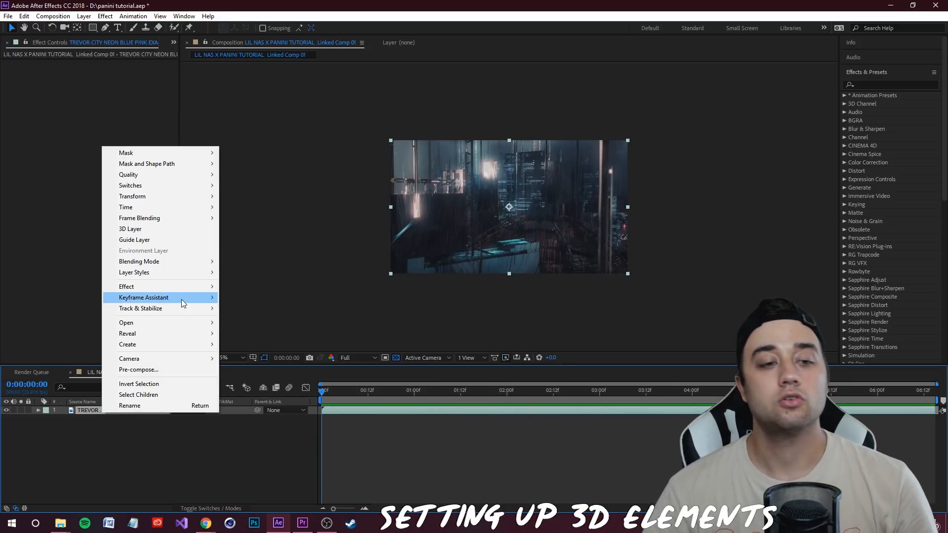
pyautogui.moveTo(171, 309)
pyautogui.click(262, 310)
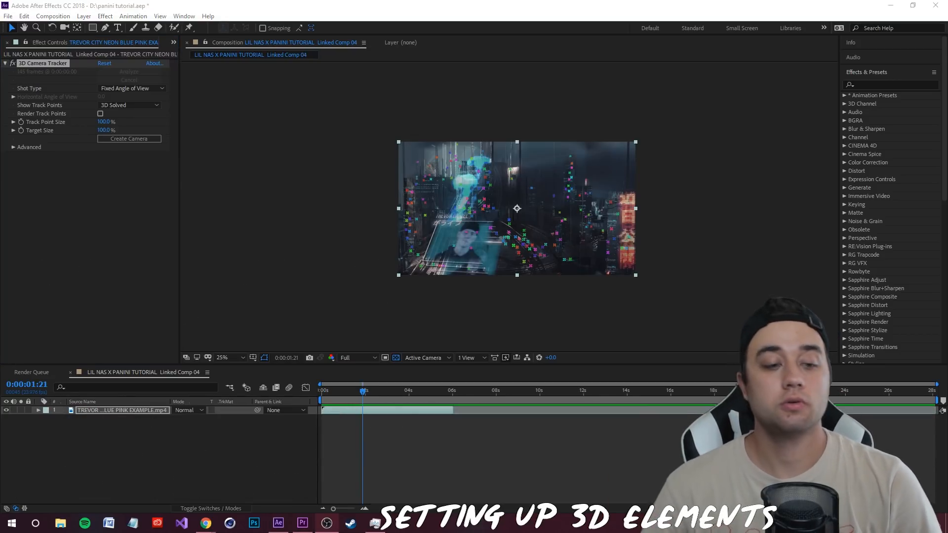
pyautogui.click(118, 421)
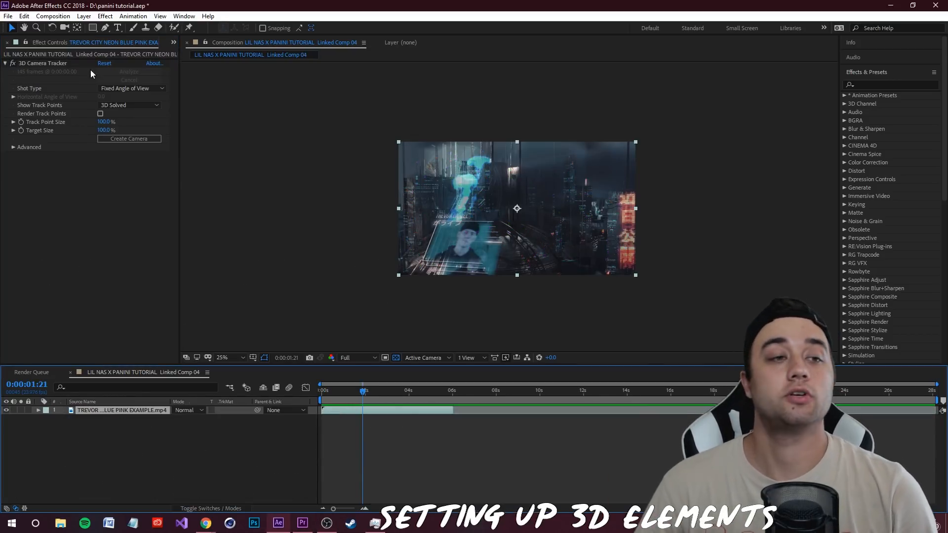
pyautogui.click(35, 63)
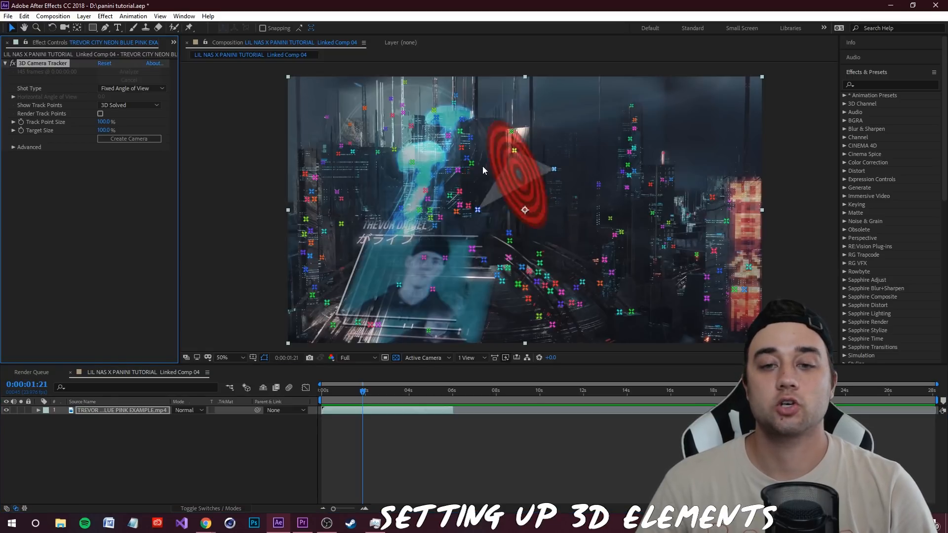
# Step: At 0:00:03:06, target the track points on the ground between the buildings and create a solid and camera from them
pyautogui.moveTo(364, 390)
pyautogui.mouseDown()
pyautogui.moveTo(428, 401)
pyautogui.moveTo(378, 399)
pyautogui.mouseUp()
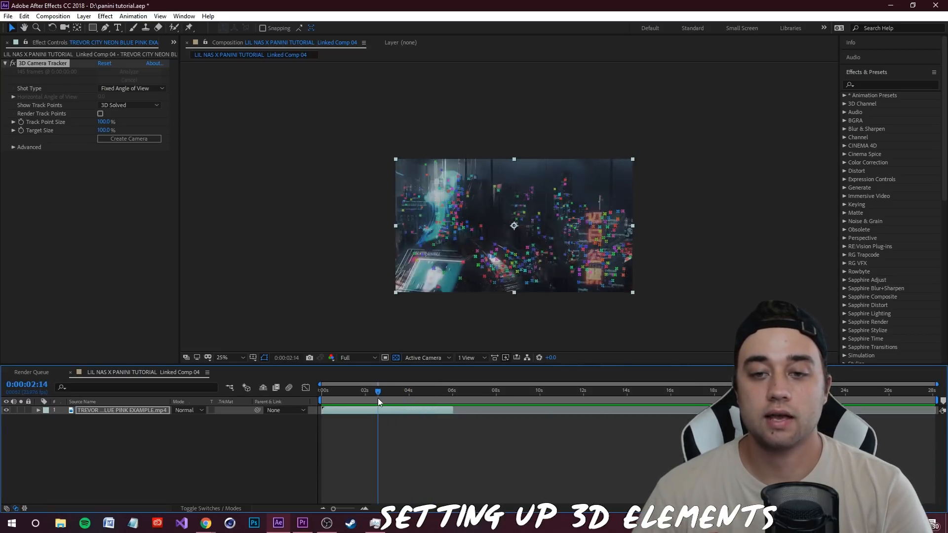
pyautogui.moveTo(377, 381); pyautogui.dragTo(393, 398)
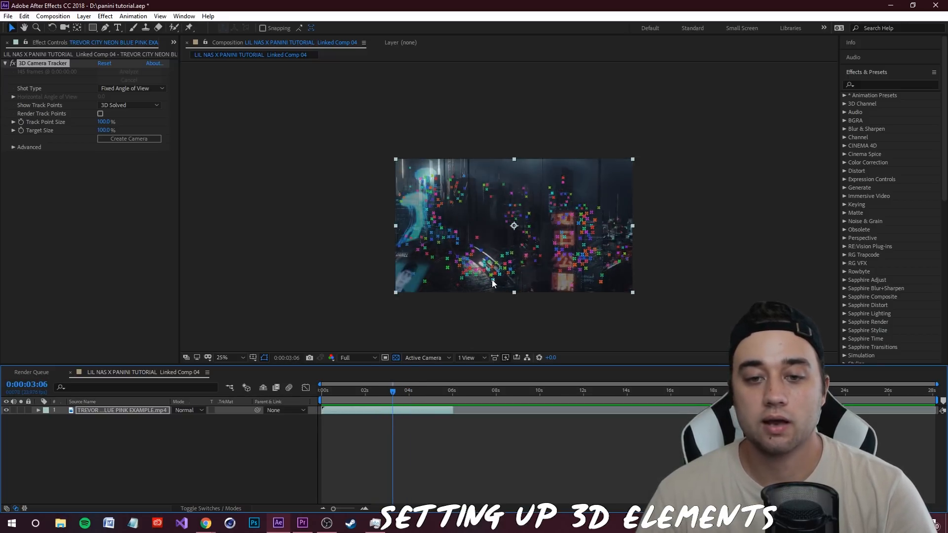
pyautogui.moveTo(486, 278)
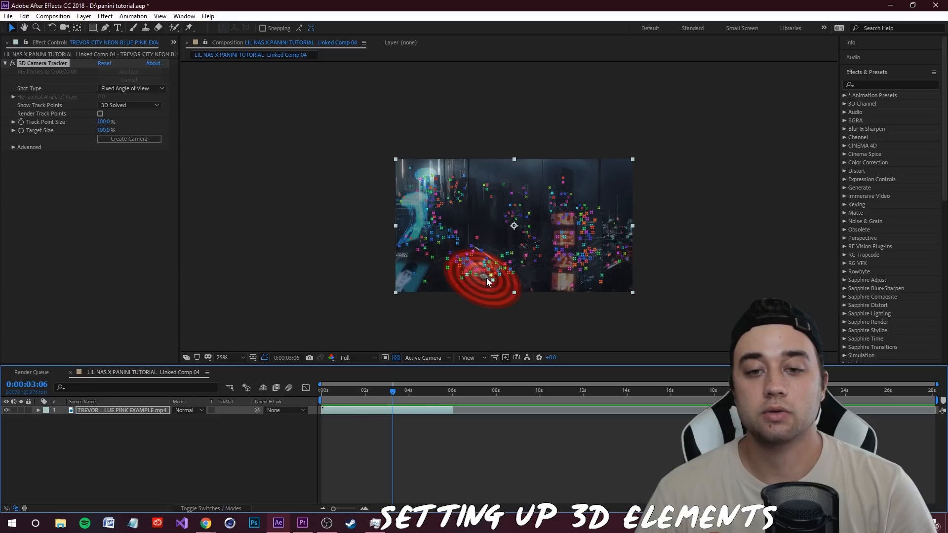
pyautogui.rightClick(488, 278)
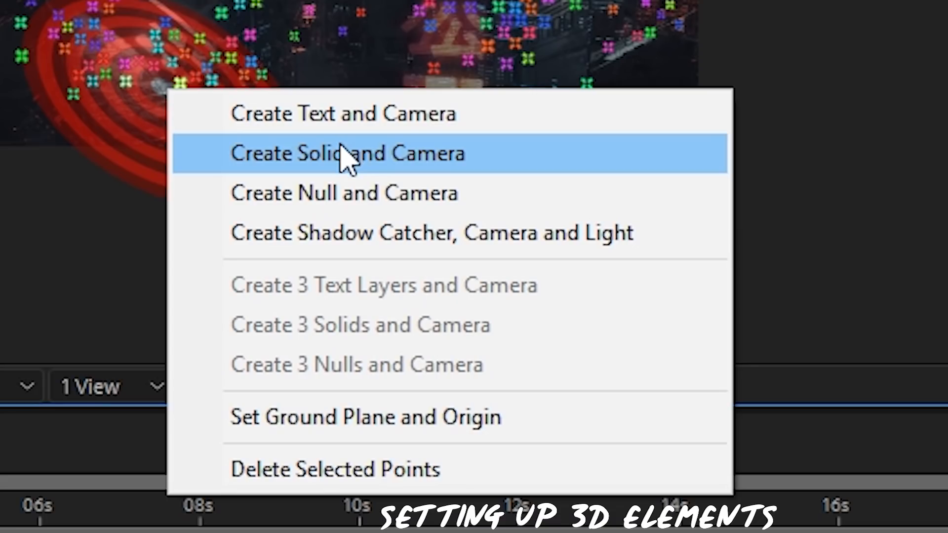
pyautogui.click(344, 153)
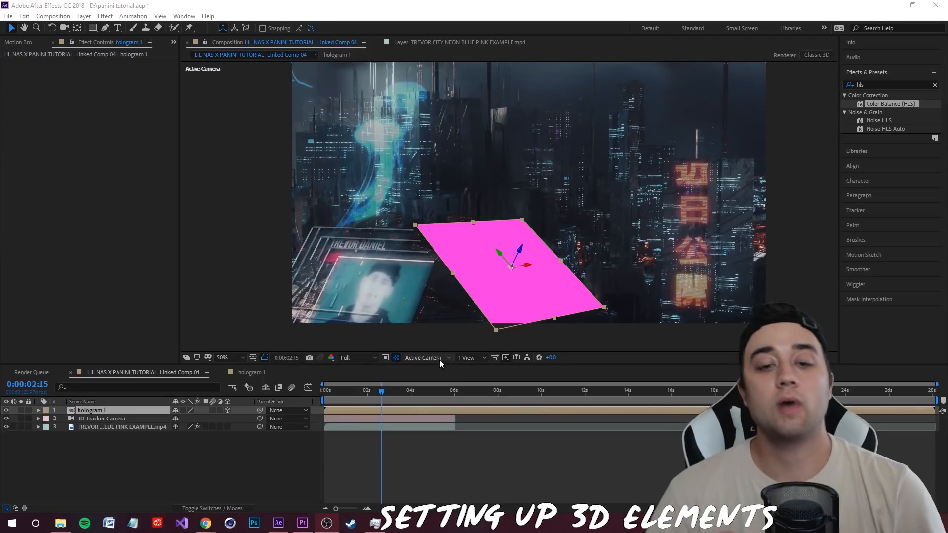
# Step: Pre-compose Track Solid 1 as "hologram 1", leaving all attributes in the current composition
pyautogui.moveTo(385, 390)
pyautogui.mouseDown()
pyautogui.moveTo(362, 391)
pyautogui.moveTo(402, 395)
pyautogui.moveTo(370, 399)
pyautogui.moveTo(380, 394)
pyautogui.mouseUp()
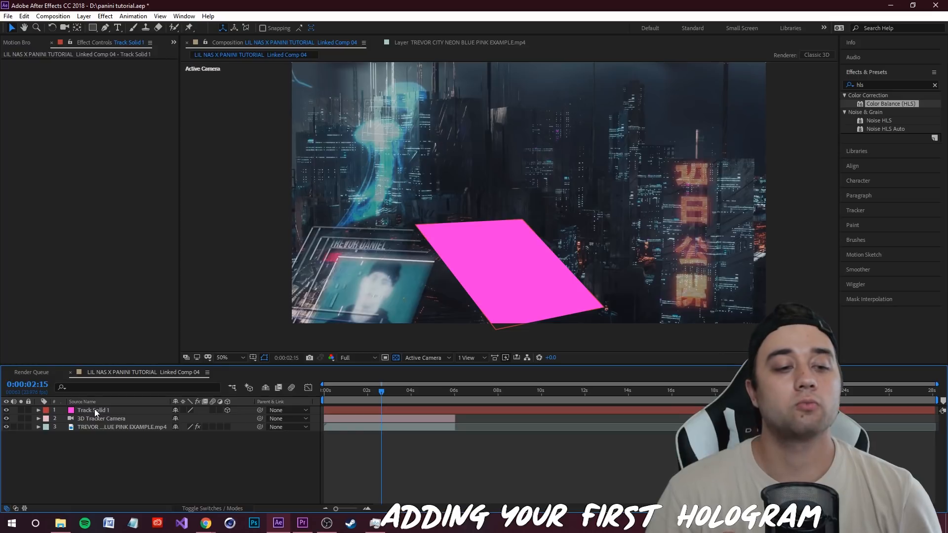
pyautogui.rightClick(94, 410)
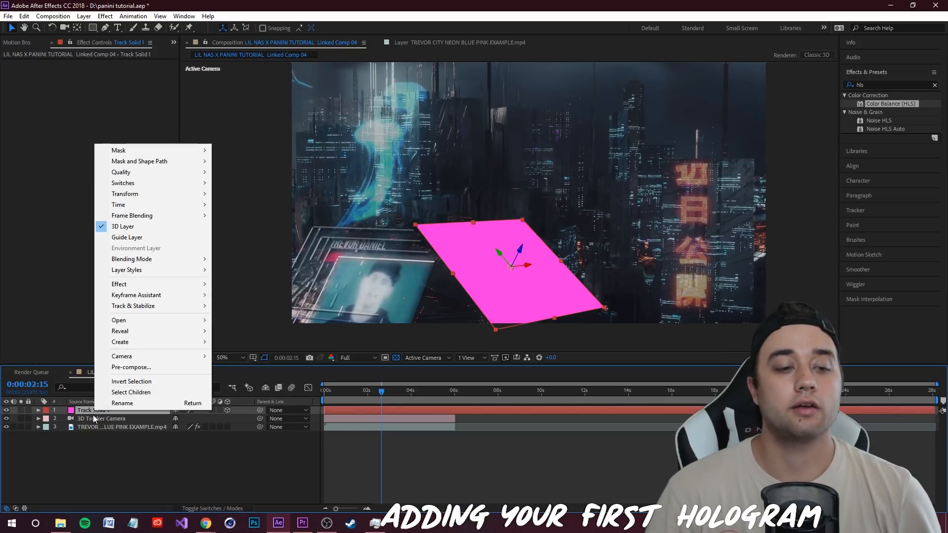
pyautogui.click(170, 367)
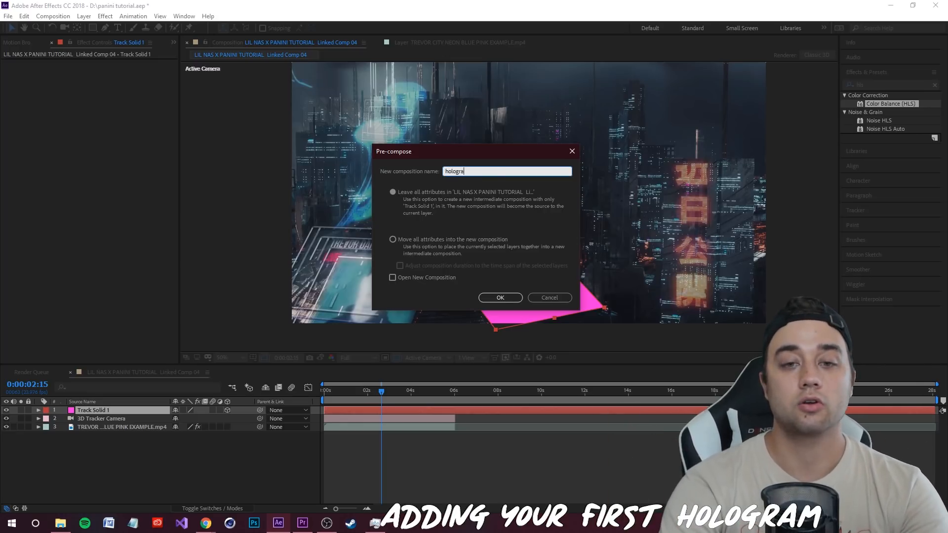
pyautogui.press('Return')
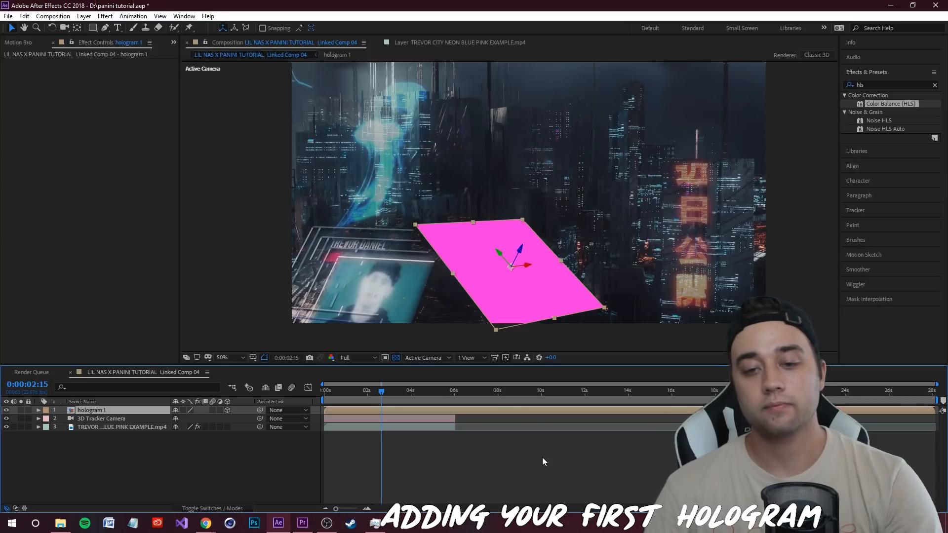
# Step: Open the hologram 1 composition and delete the pink track solid inside it
pyautogui.doubleClick(94, 410)
pyautogui.click(99, 412)
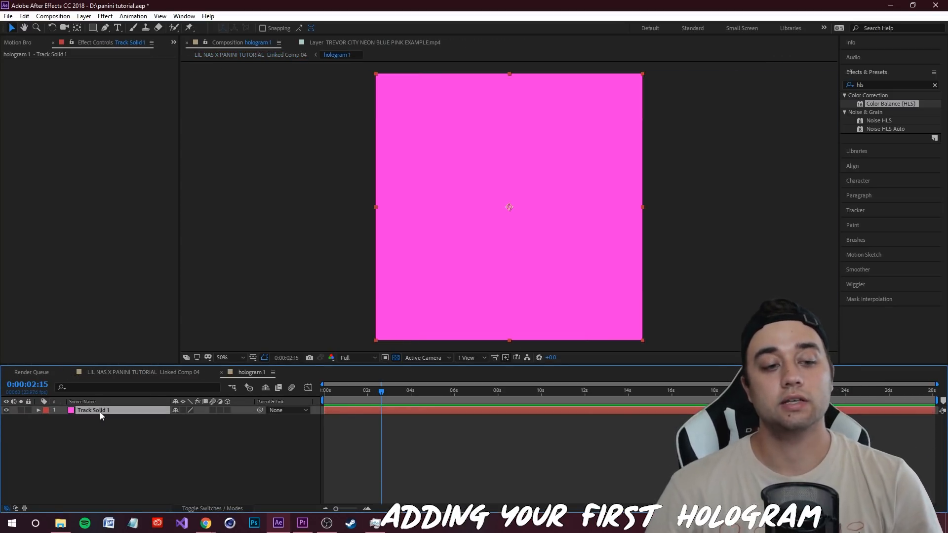
pyautogui.press('Delete')
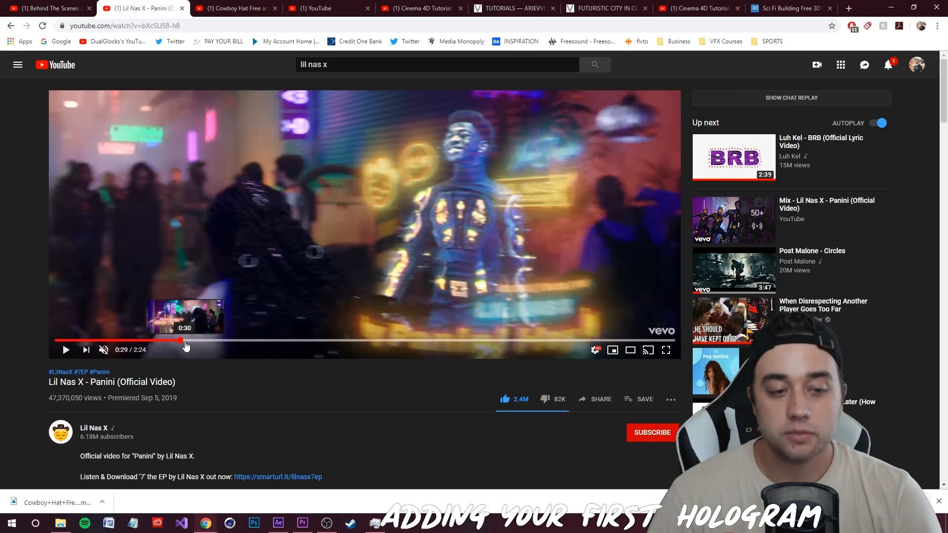
# Step: In Chrome, scrub the Lil Nas X Panini video around 0:28 to examine the neon hologram and its emoji graphics
pyautogui.moveTo(187, 342); pyautogui.dragTo(179, 345)
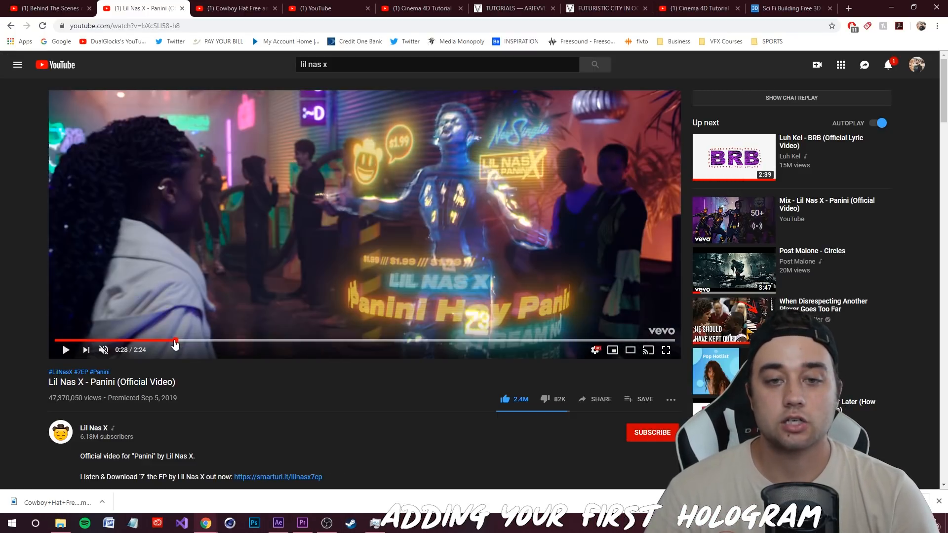
pyautogui.click(390, 173)
pyautogui.press('space')
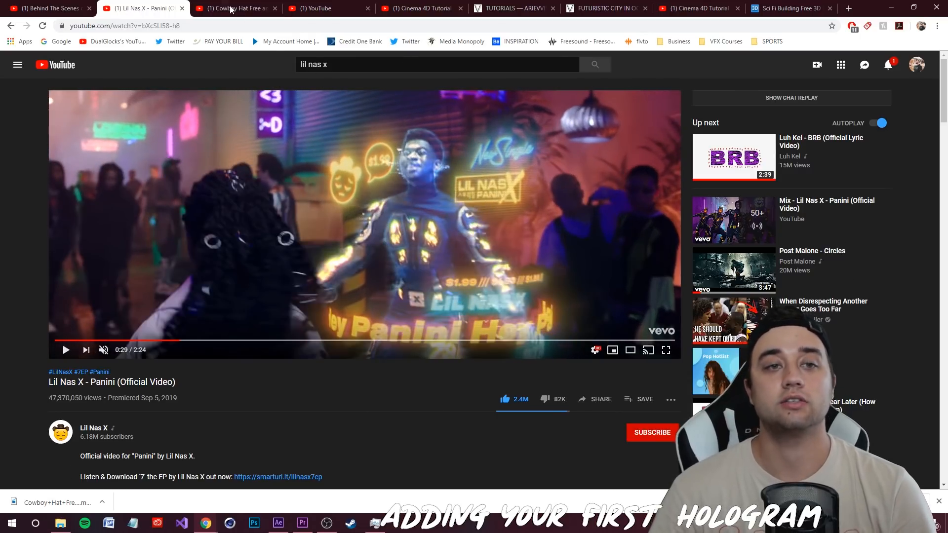
# Step: Look over the cowboy hat emoji green screen video and the Free3D sci fi building models as hologram sources
pyautogui.click(231, 9)
pyautogui.scroll(-6, 264, 374)
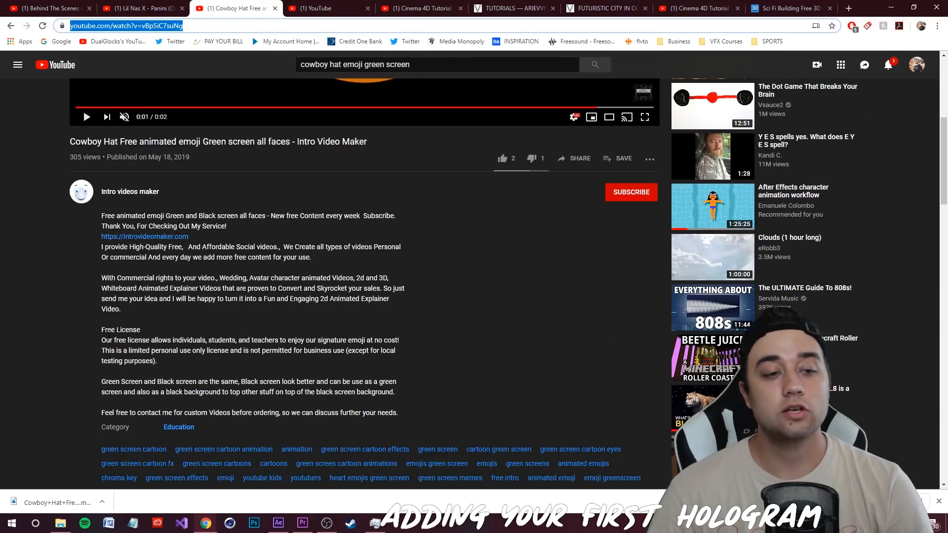
pyautogui.click(104, 321)
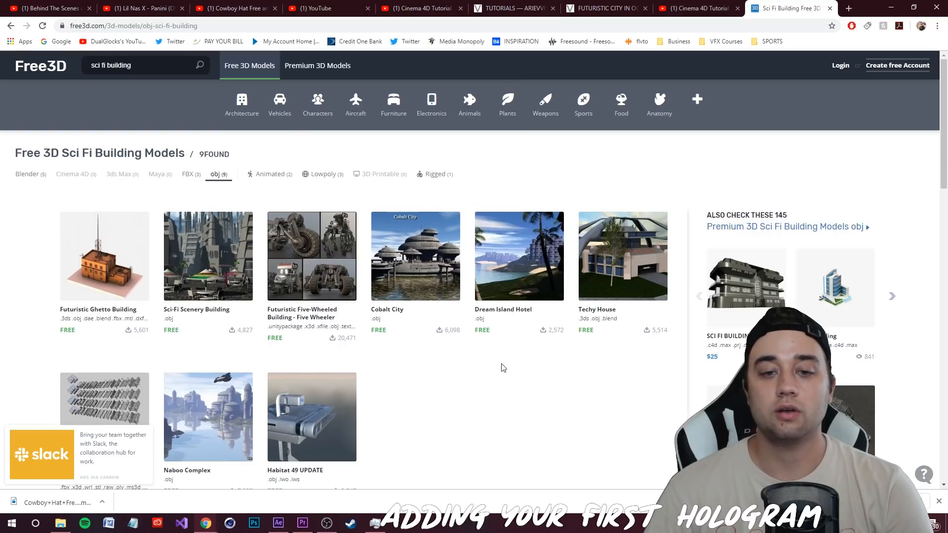
pyautogui.scroll(-3, 499, 368)
pyautogui.scroll(3, 483, 400)
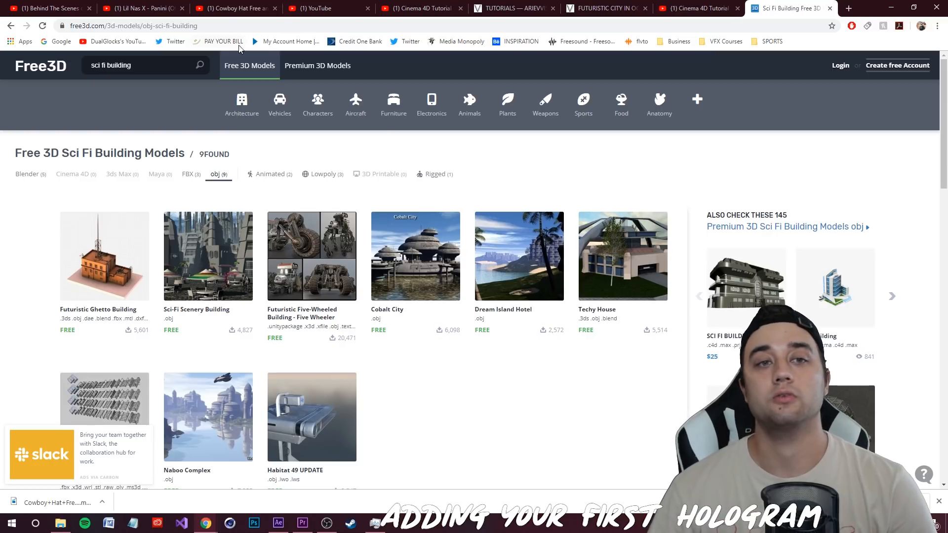
pyautogui.click(227, 9)
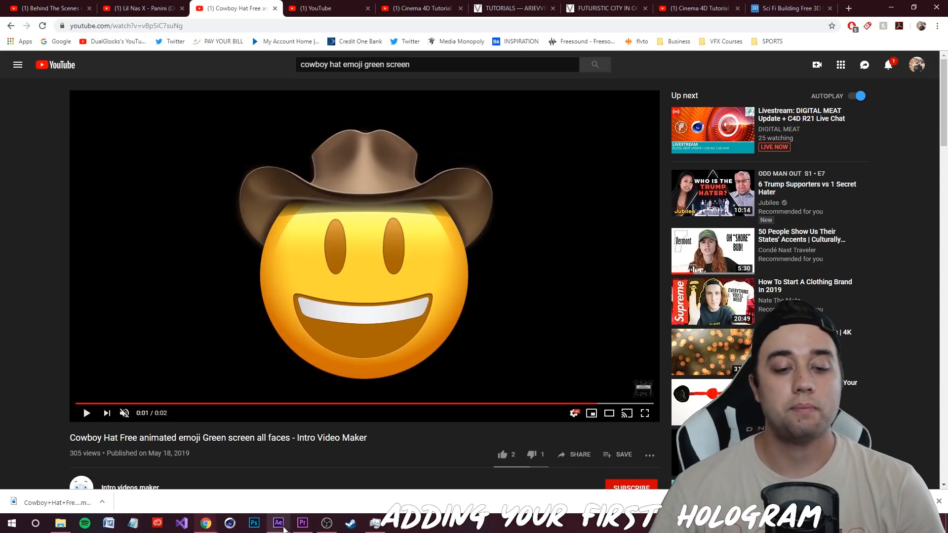
# Step: Back in After Effects, import the downloaded Cowboy Hat animated emoji clip and add it to the hologram 1 composition
pyautogui.click(284, 530)
pyautogui.click(60, 523)
pyautogui.moveTo(278, 278); pyautogui.dragTo(123, 150)
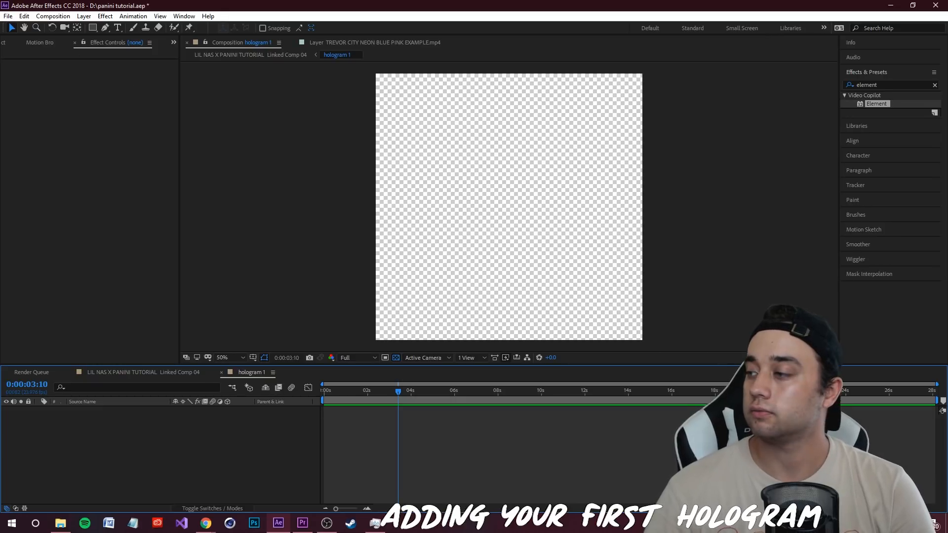
pyautogui.moveTo(167, 419); pyautogui.dragTo(111, 449)
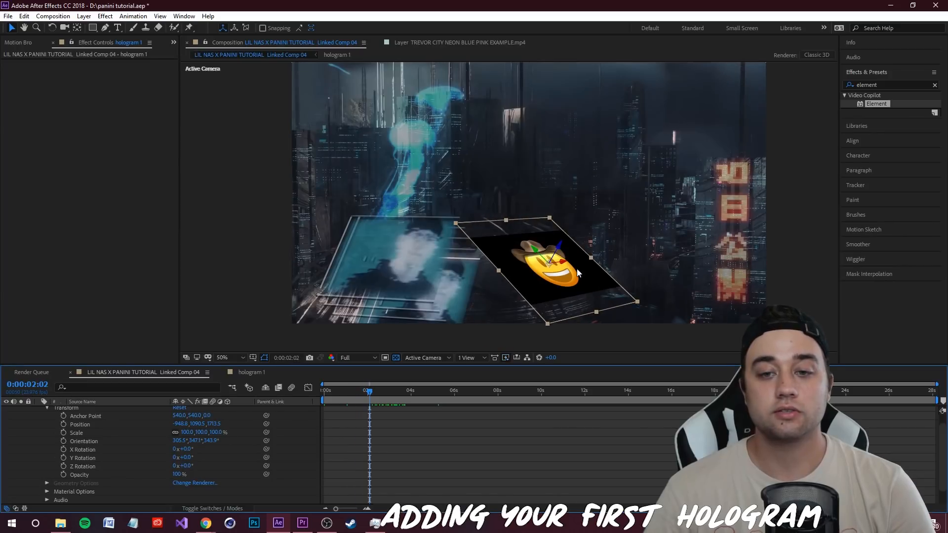
# Step: Check the emoji plane in the city composition, and enlarge the cowboy emoji clip inside hologram 1 to overfill the frame
pyautogui.scroll(2, 296, 429)
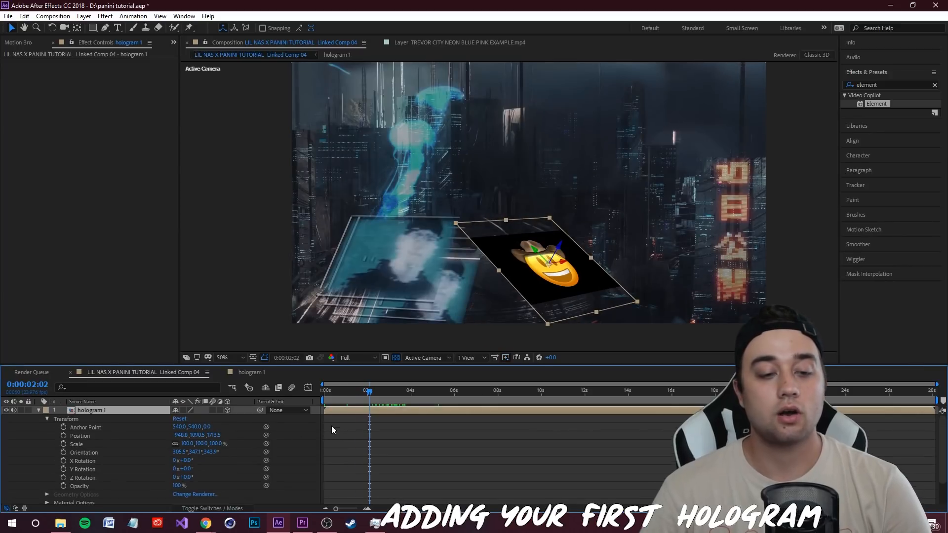
pyautogui.click(39, 411)
pyautogui.moveTo(371, 393)
pyautogui.mouseDown()
pyautogui.moveTo(383, 393)
pyautogui.moveTo(360, 398)
pyautogui.mouseUp()
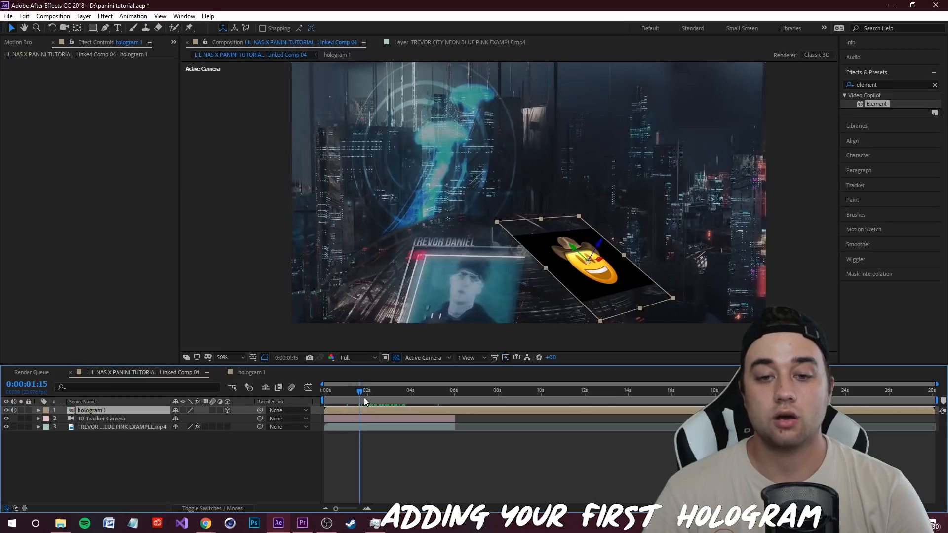
pyautogui.doubleClick(100, 412)
pyautogui.moveTo(668, 297); pyautogui.dragTo(773, 348)
# Step: Apply the Color Key effect to the cowboy emoji clip and sample its black background as the key color
pyautogui.moveTo(891, 85); pyautogui.dragTo(751, 80)
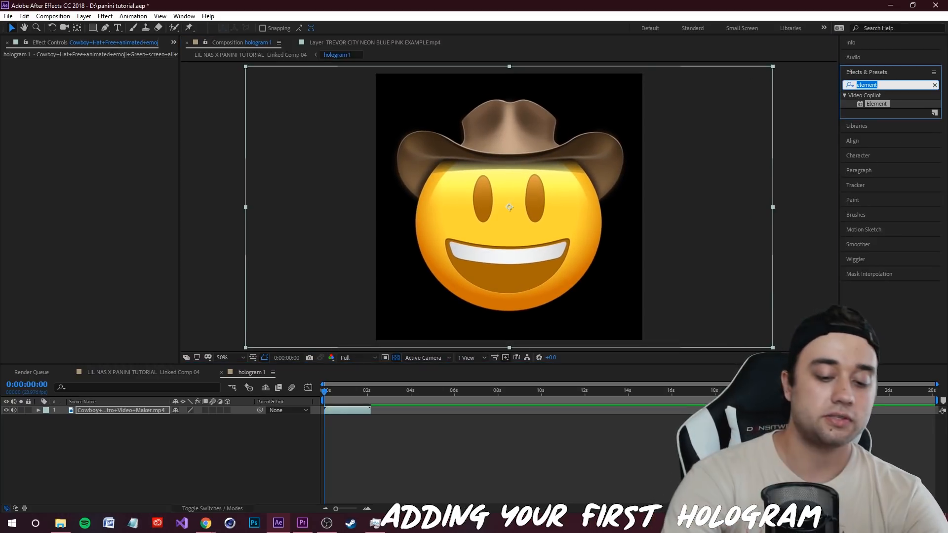
pyautogui.write('color key')
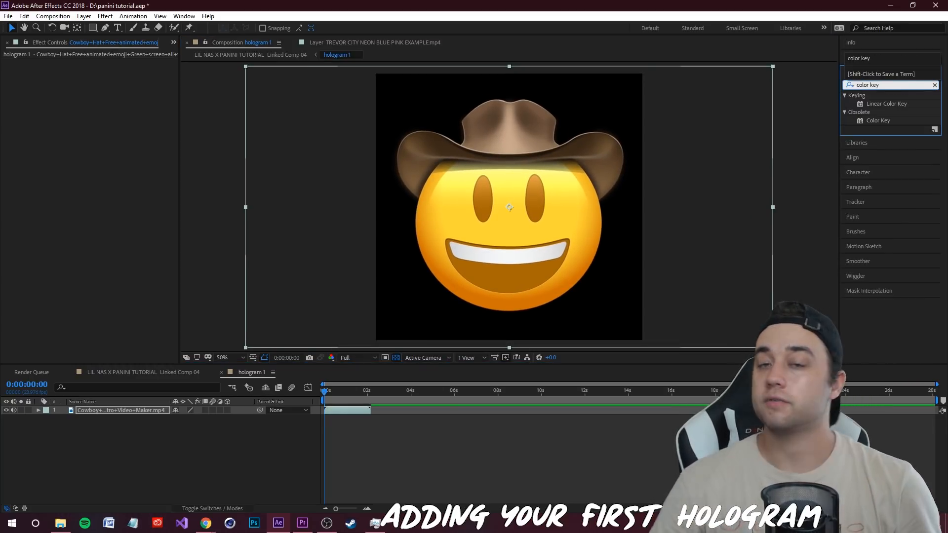
pyautogui.moveTo(882, 121); pyautogui.dragTo(110, 409)
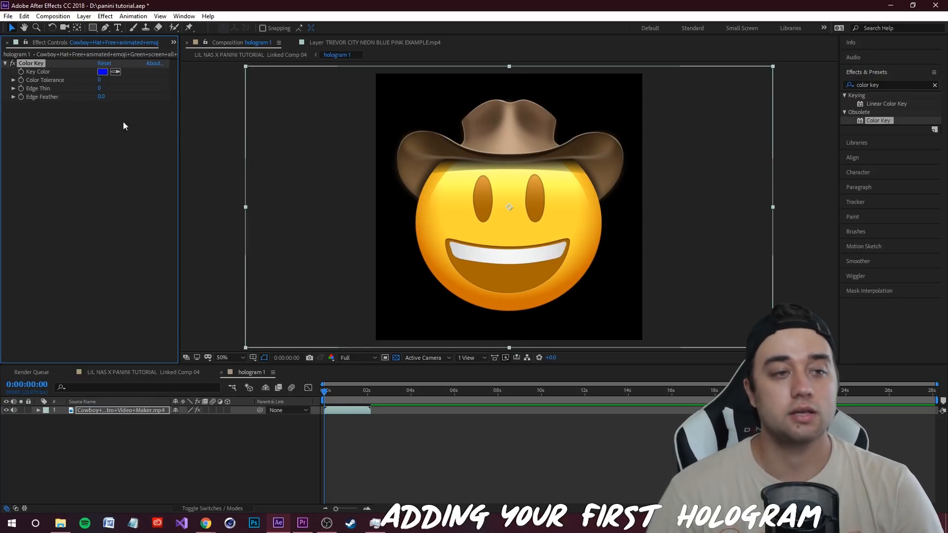
pyautogui.click(115, 71)
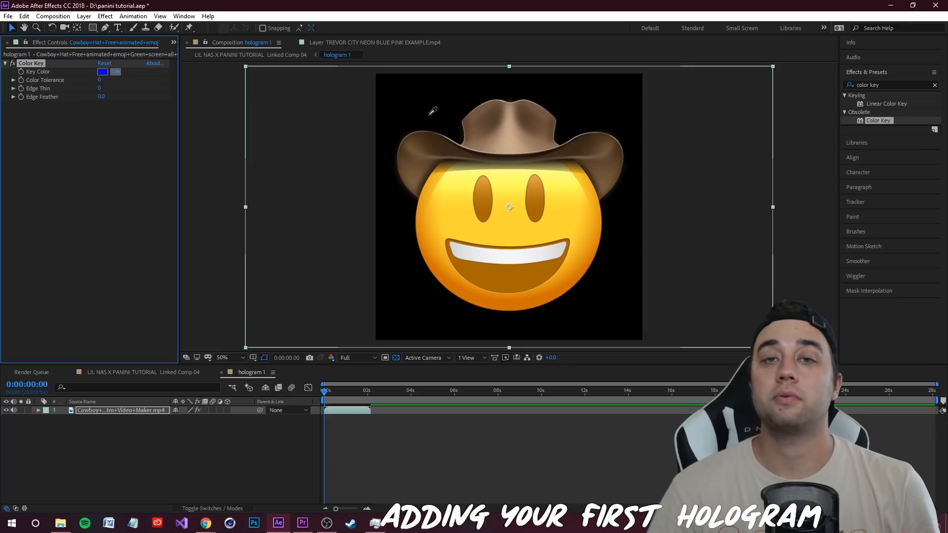
pyautogui.click(410, 110)
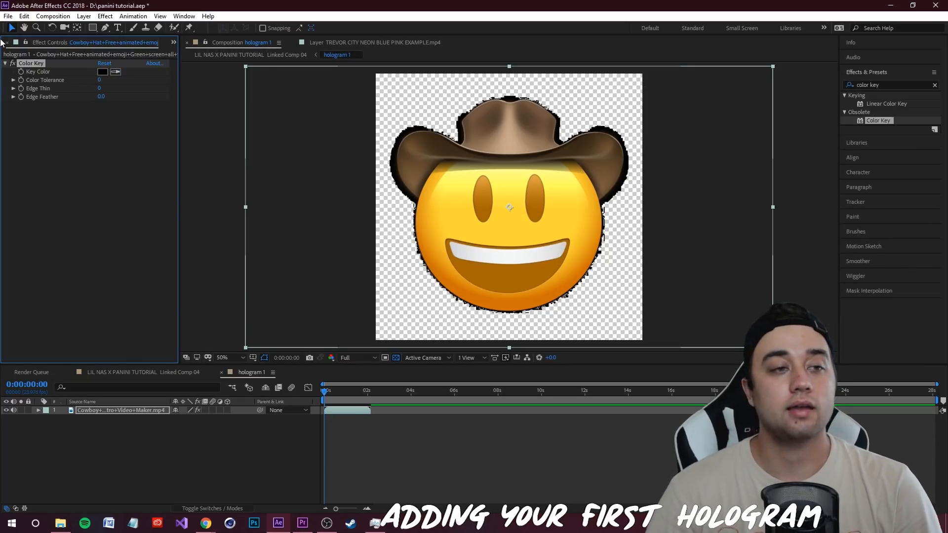
# Step: Set the Color Key's tolerance to 34, edge thin to 1 and edge feather to 4.1, and scrub to check the emoji's edges
pyautogui.click(13, 80)
pyautogui.moveTo(26, 94); pyautogui.dragTo(79, 124)
pyautogui.click(13, 110)
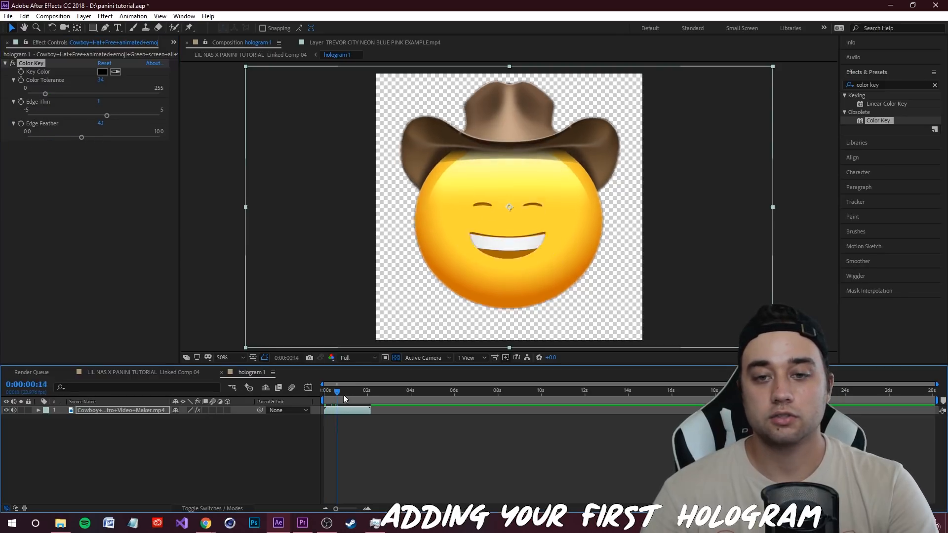
pyautogui.moveTo(343, 395); pyautogui.dragTo(225, 430)
pyautogui.scroll(-2, 426, 248)
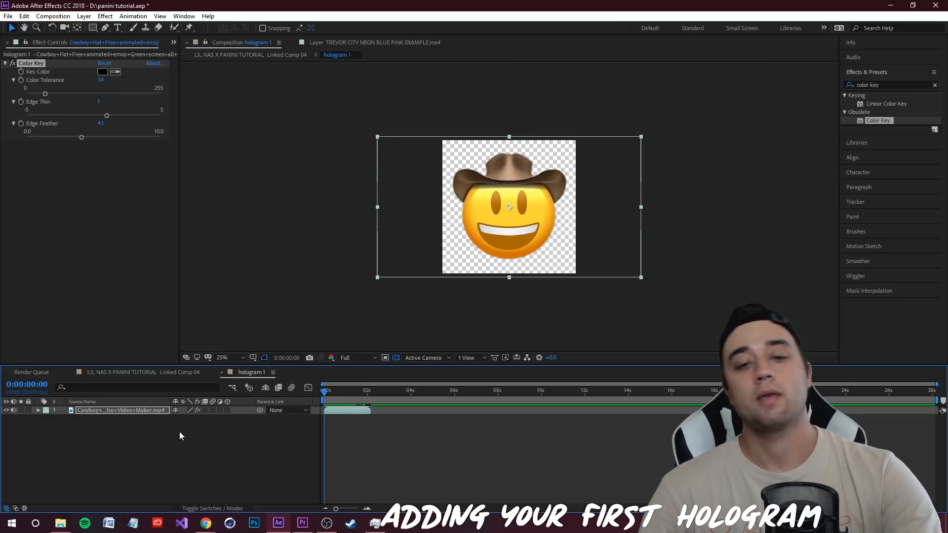
# Step: Duplicate the keyed cowboy emoji clip twice, line the three clips up end to end on the timeline, and preview them
pyautogui.click(129, 411)
pyautogui.hotkey('ctrl', 'd')
pyautogui.moveTo(346, 410); pyautogui.dragTo(436, 407)
pyautogui.hotkey('ctrl', 'd')
pyautogui.press('space')
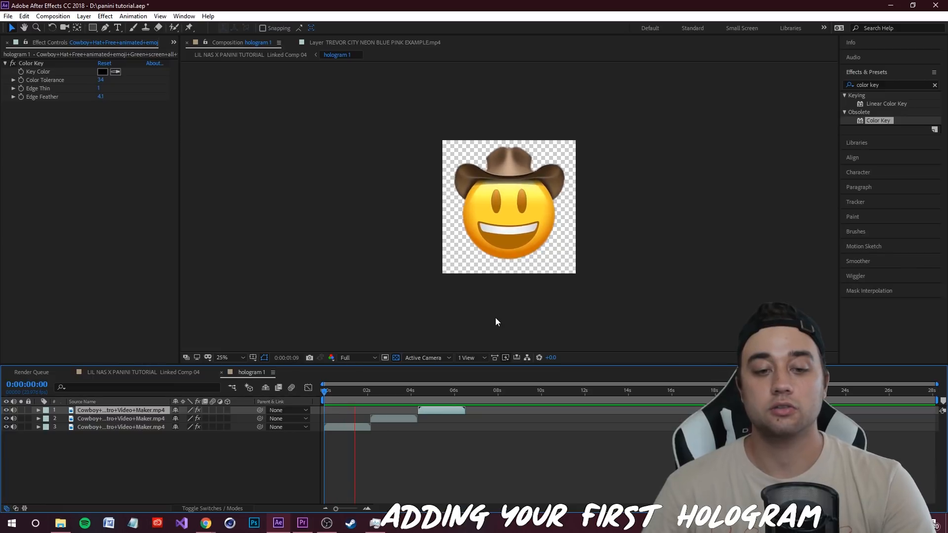
pyautogui.press('space')
# Step: In the city composition, orient the hologram 1 layer upright at about 347.5°, 355.1°, 358.9°, set its scale to 78%, and preview it
pyautogui.click(148, 375)
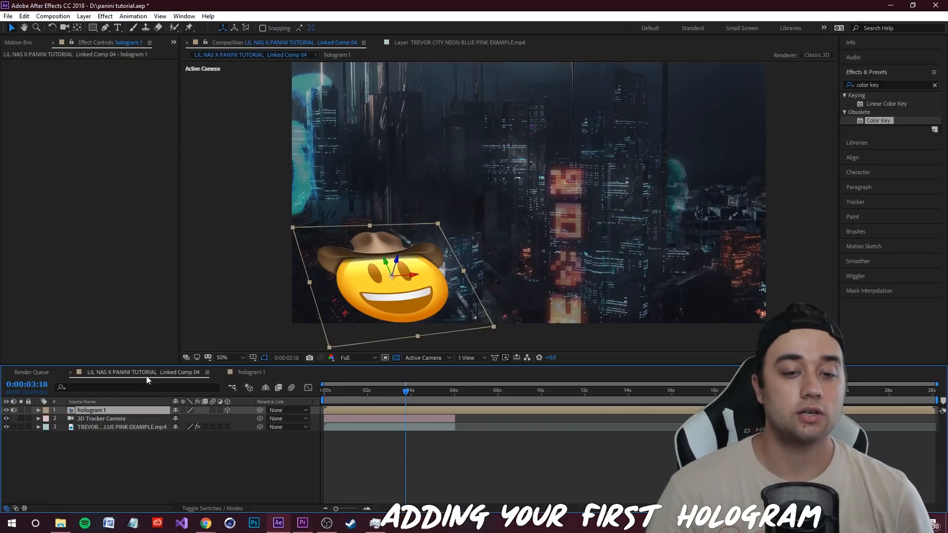
pyautogui.press('space')
pyautogui.click(38, 410)
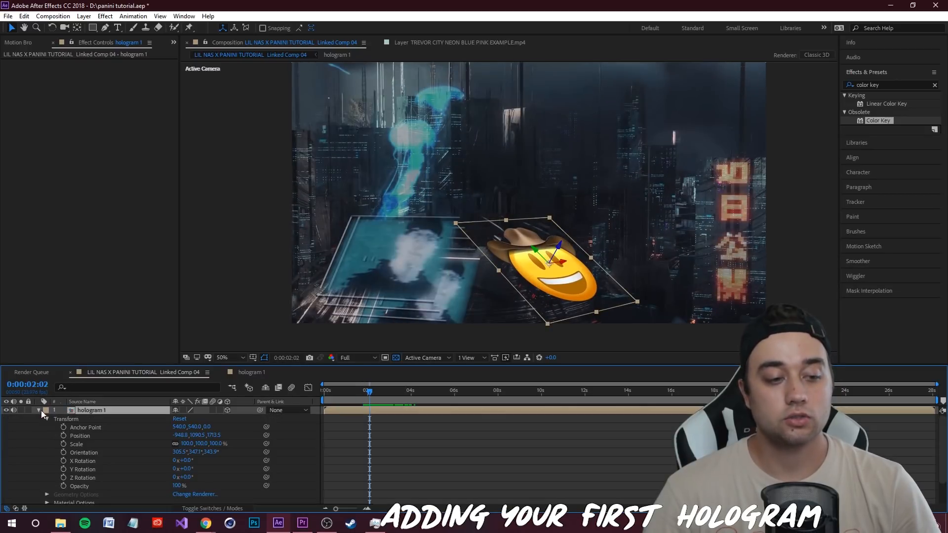
pyautogui.moveTo(194, 453)
pyautogui.mouseDown()
pyautogui.moveTo(226, 447)
pyautogui.moveTo(195, 455)
pyautogui.mouseUp()
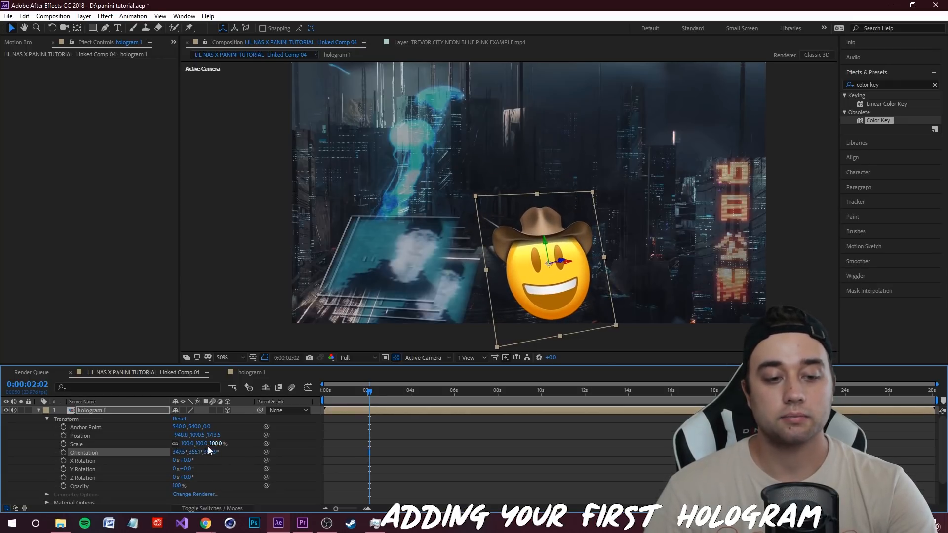
pyautogui.write('78')
pyautogui.press('Return')
pyautogui.press('space')
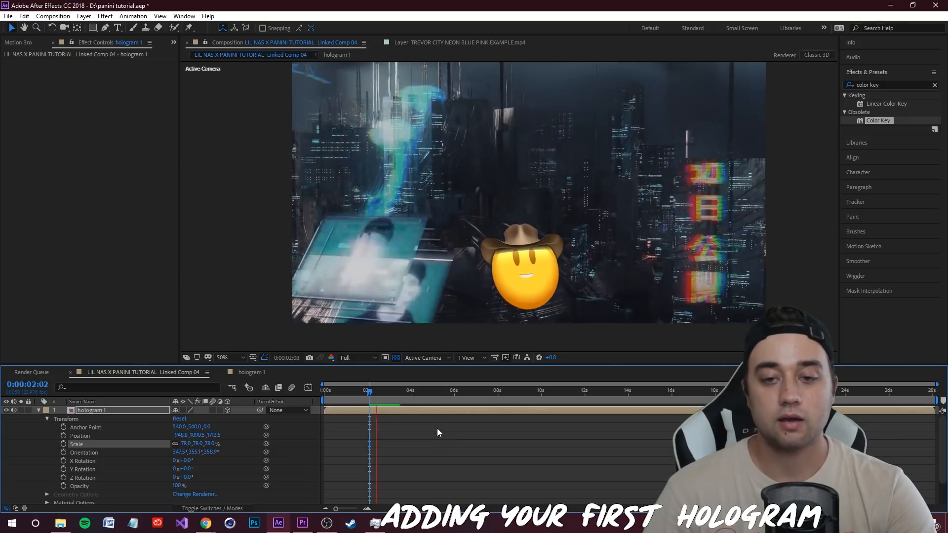
pyautogui.press('space')
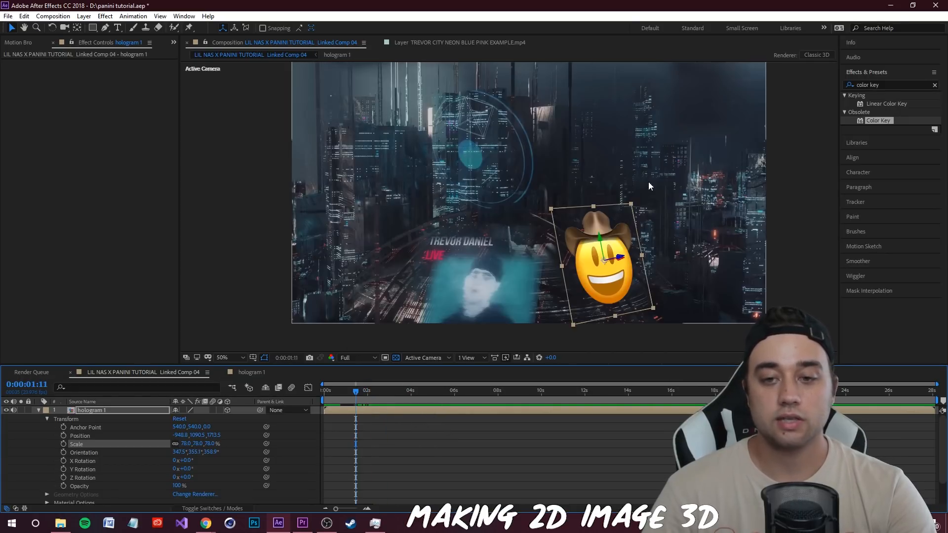
# Step: Inside the hologram 1 composition, pre-compose all three emoji clips into a new composition named cowboy
pyautogui.scroll(6, 563, 267)
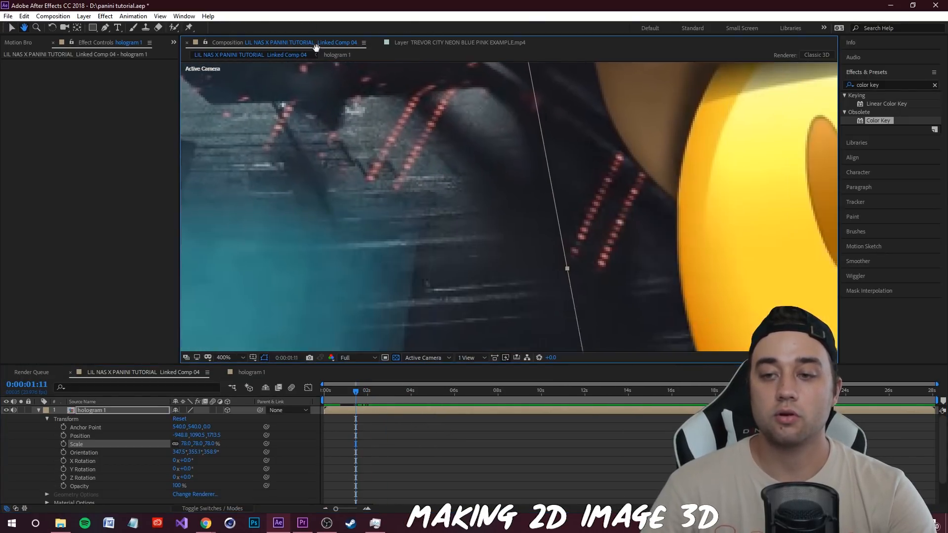
pyautogui.moveTo(316, 48); pyautogui.dragTo(247, 52)
pyautogui.scroll(-3, 364, 169)
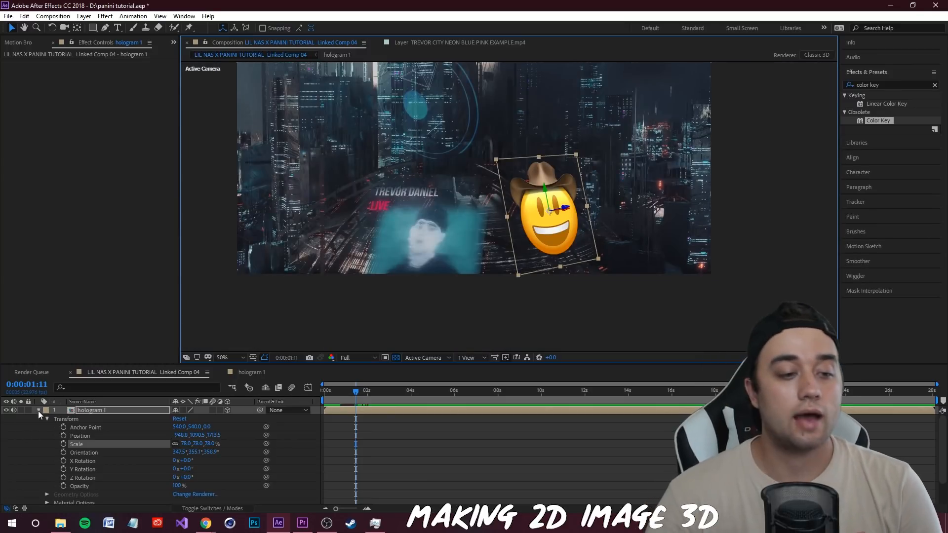
pyautogui.click(39, 411)
pyautogui.doubleClick(92, 410)
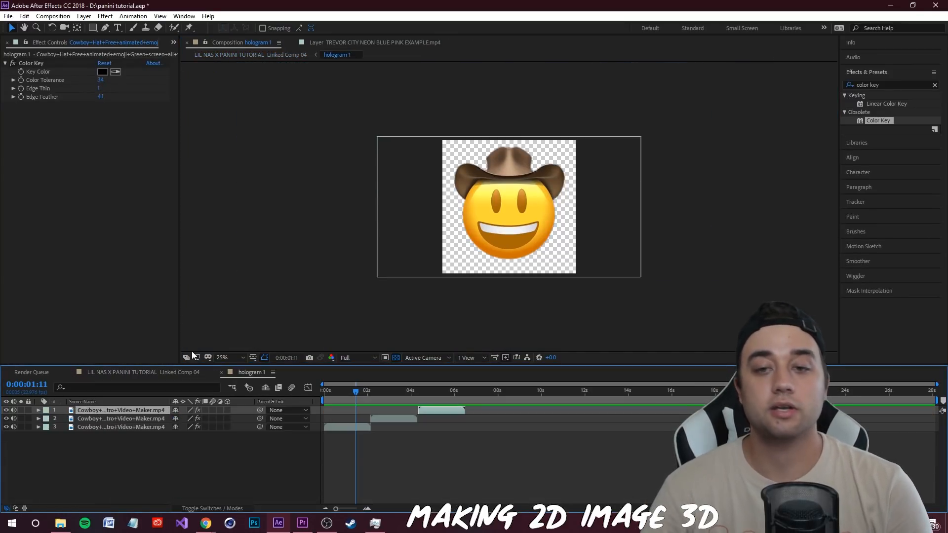
pyautogui.moveTo(183, 465); pyautogui.dragTo(120, 409)
pyautogui.moveTo(359, 392); pyautogui.dragTo(465, 394)
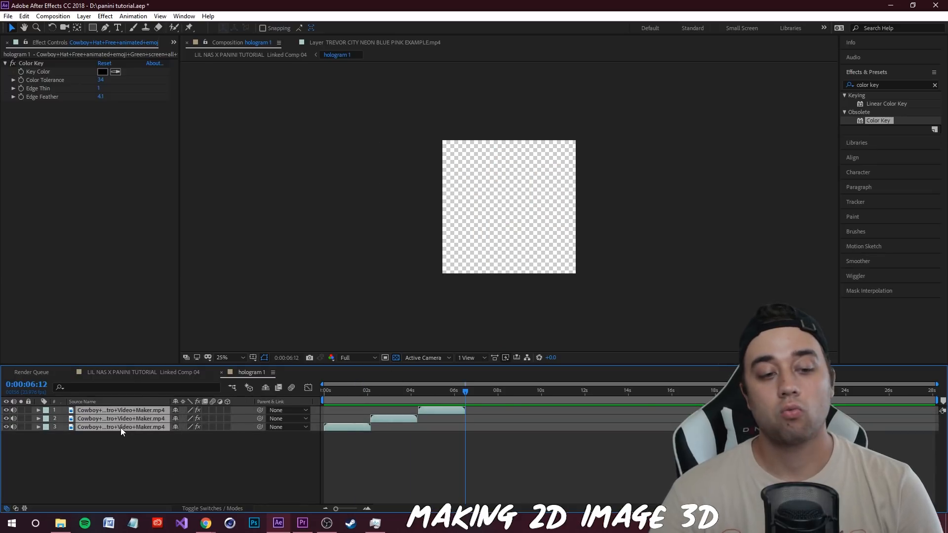
pyautogui.rightClick(121, 428)
pyautogui.click(188, 384)
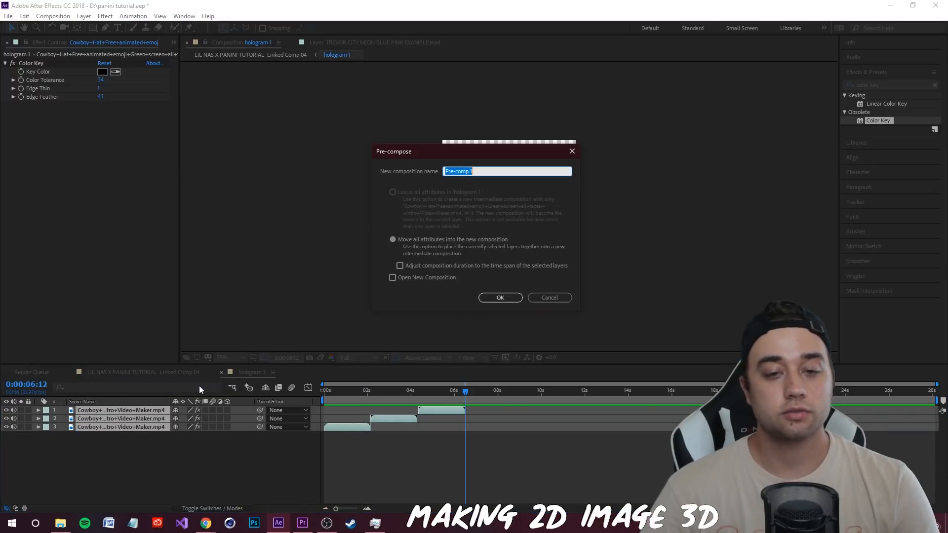
pyautogui.write('cowboy')
pyautogui.press('Return')
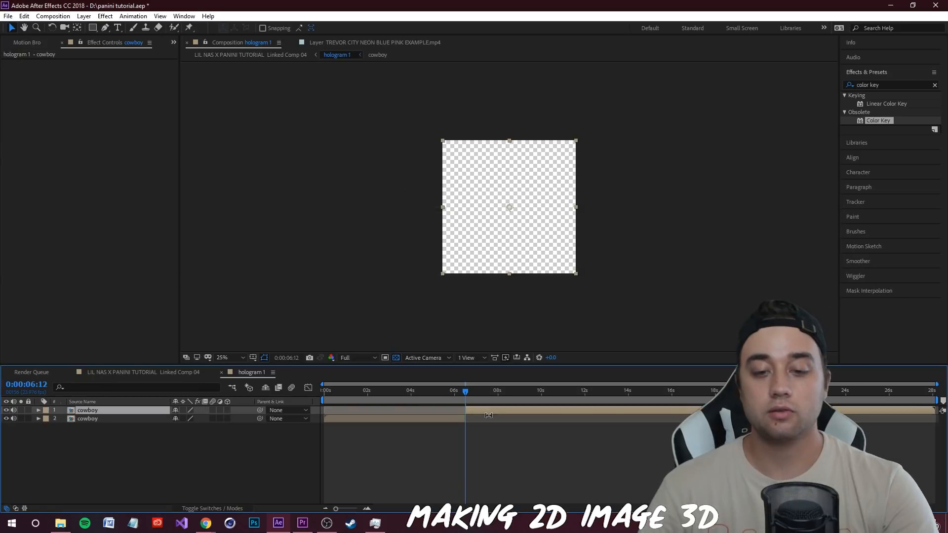
# Step: Split the cowboy layer at 0:00:06:12, delete the empty part after it, and scrub back to the start to check the animation
pyautogui.press('Delete')
pyautogui.moveTo(464, 392); pyautogui.dragTo(146, 422)
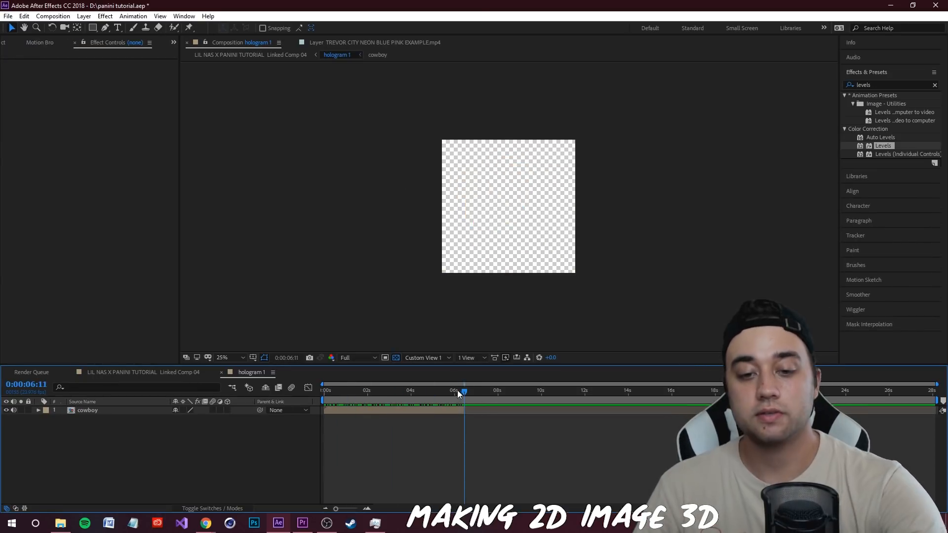
pyautogui.moveTo(458, 390); pyautogui.dragTo(286, 408)
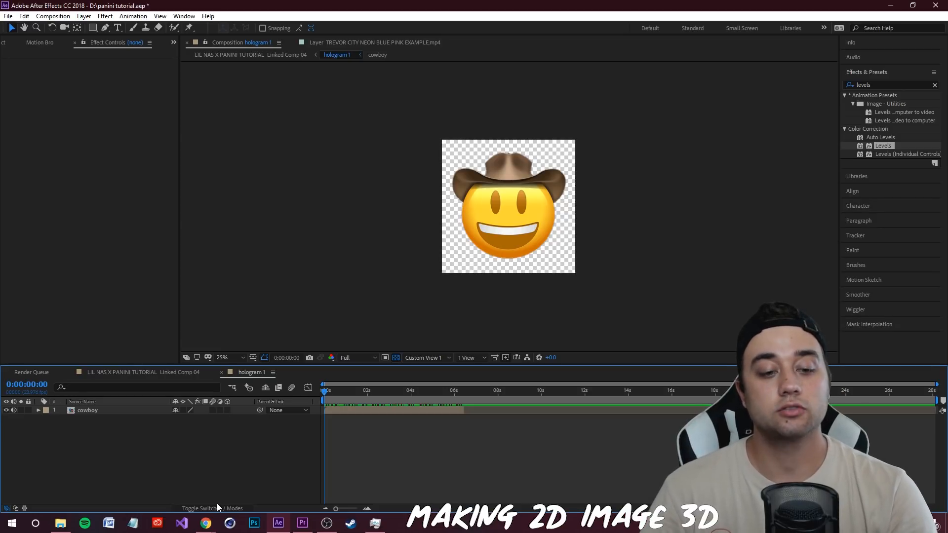
# Step: Make the cowboy layer 3D and view the composition through the Active Camera
pyautogui.click(228, 411)
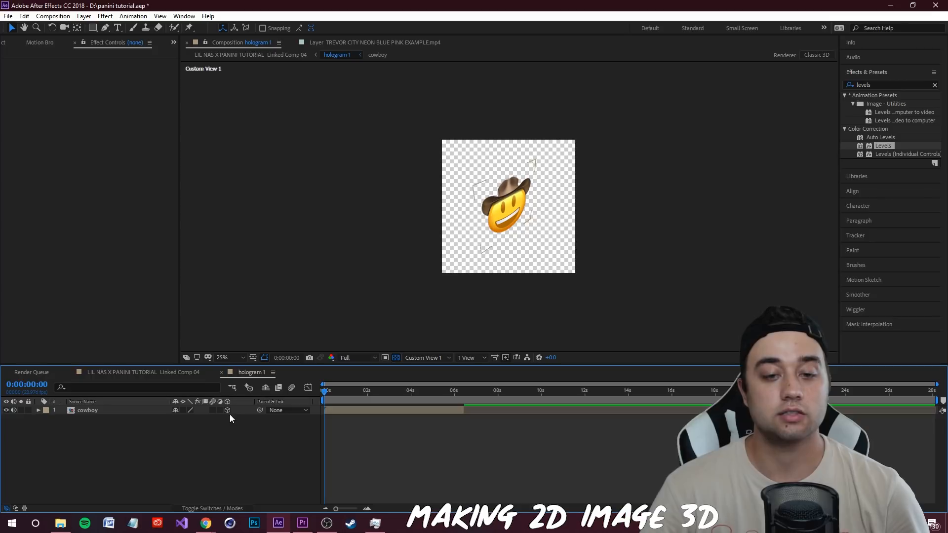
pyautogui.click(448, 359)
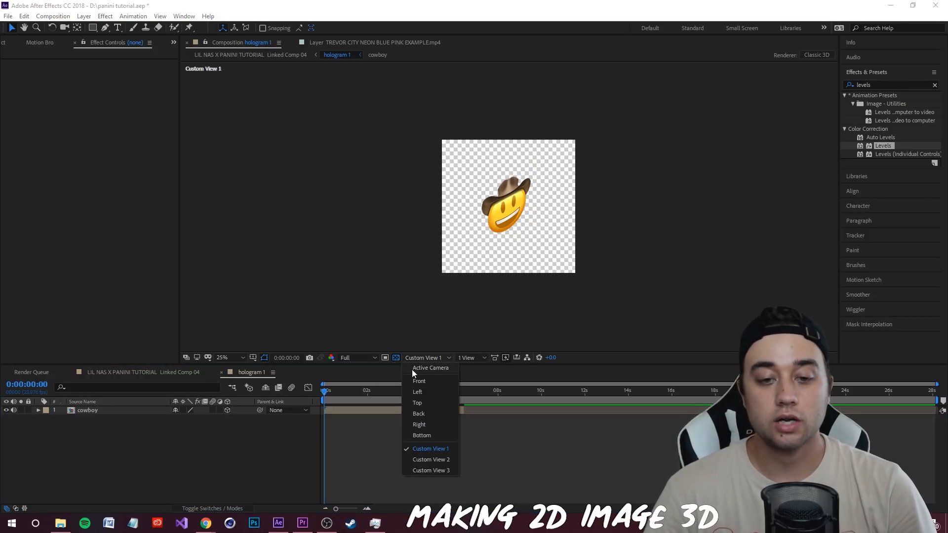
pyautogui.click(429, 368)
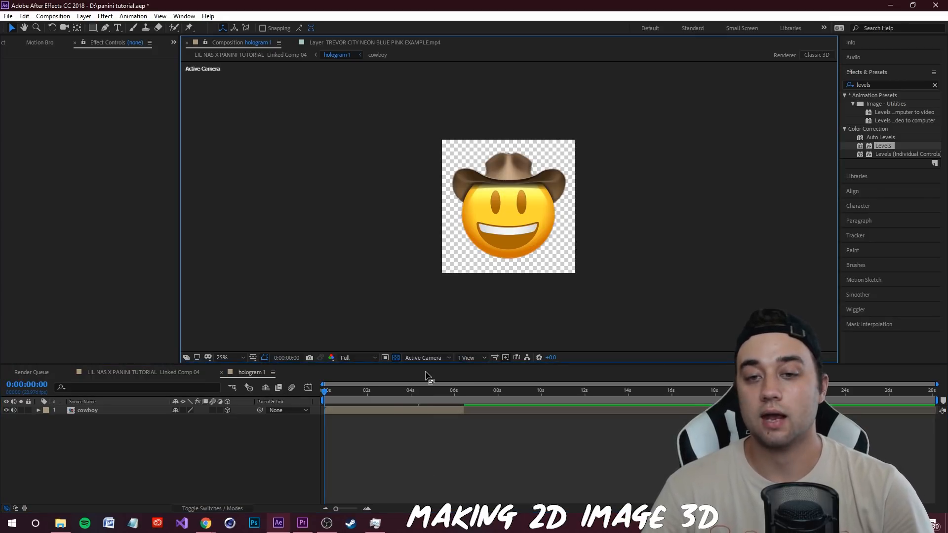
# Step: Separate the cowboy layer's Position property into individual X, Y and Z dimensions
pyautogui.click(38, 410)
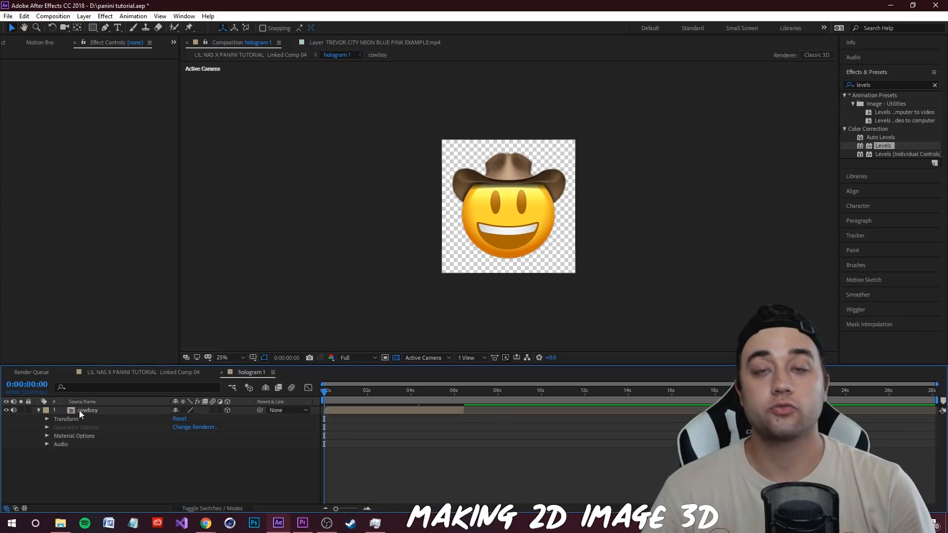
pyautogui.click(47, 419)
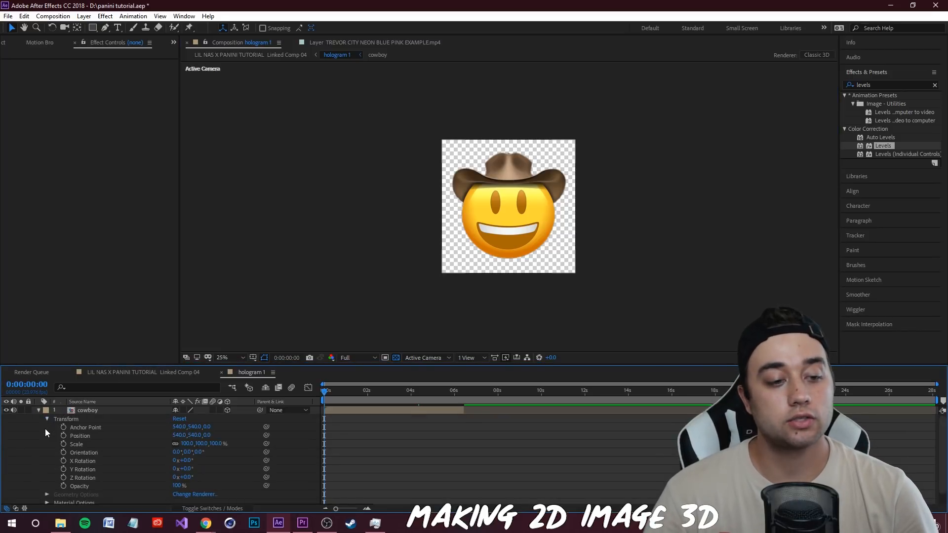
pyautogui.click(79, 437)
pyautogui.rightClick(79, 437)
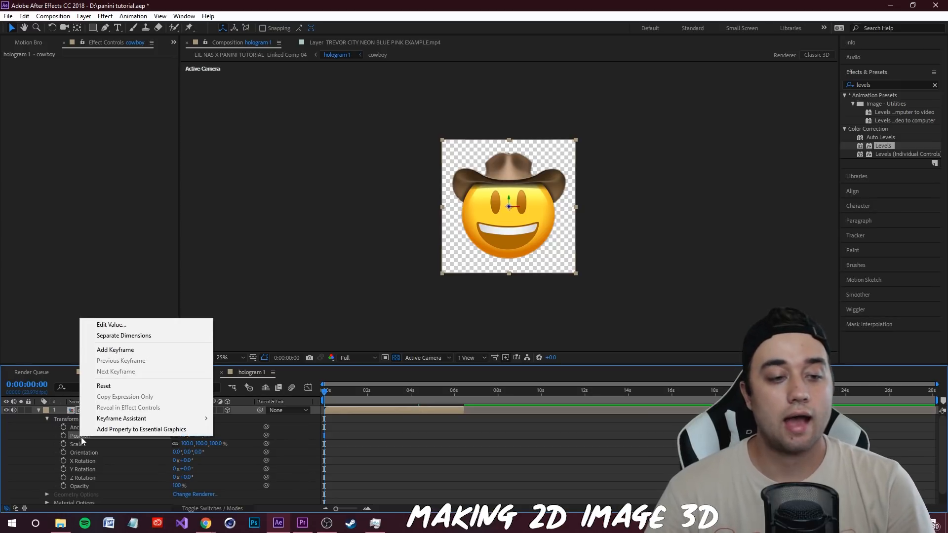
pyautogui.click(117, 336)
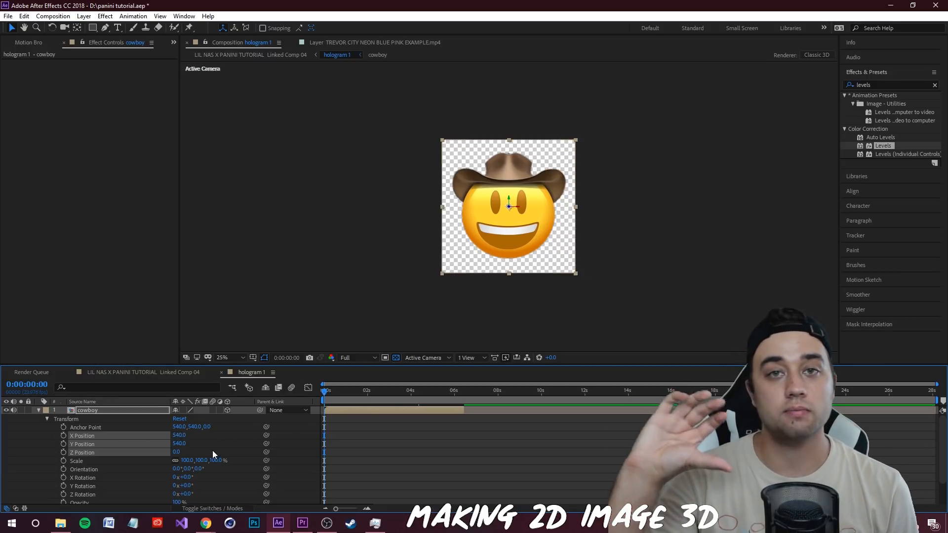
# Step: Add the expression "index" to the cowboy layer's Z Position, and collapse the layer's properties
pyautogui.click(399, 448)
pyautogui.click(85, 452)
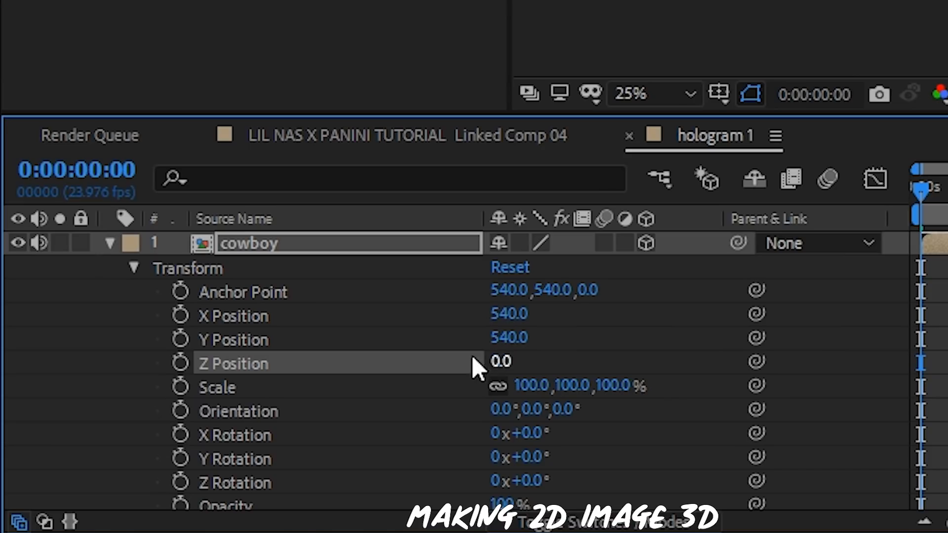
pyautogui.keyDown('alt'); pyautogui.click(180, 363); pyautogui.keyUp('alt')
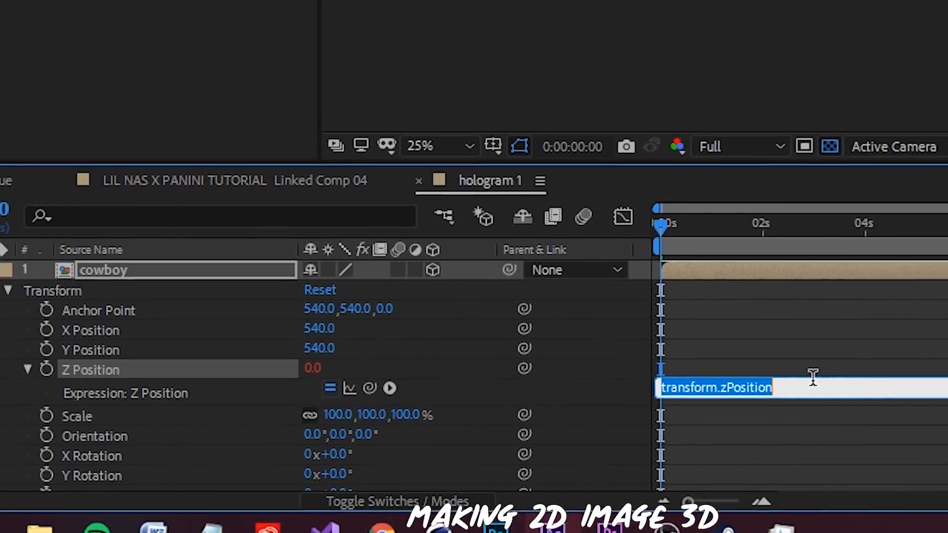
pyautogui.write('index')
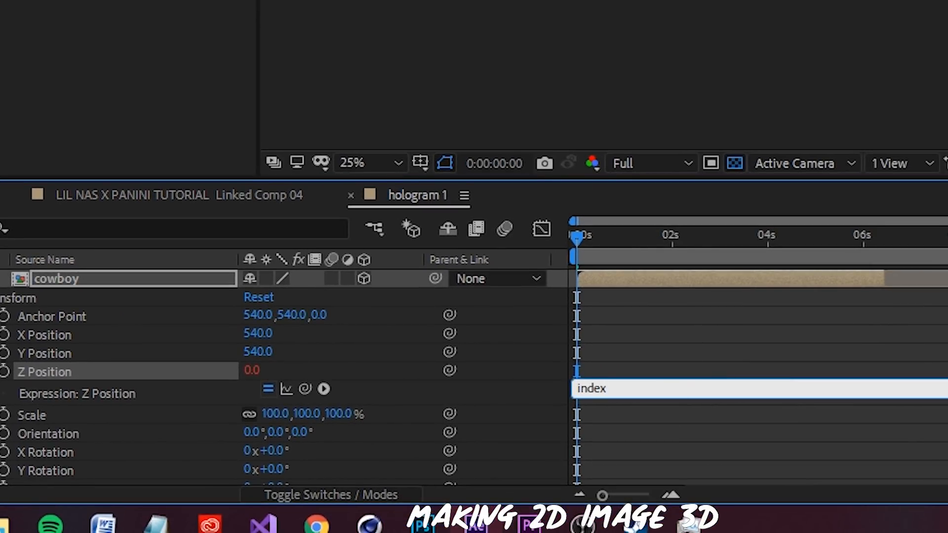
pyautogui.click(669, 379)
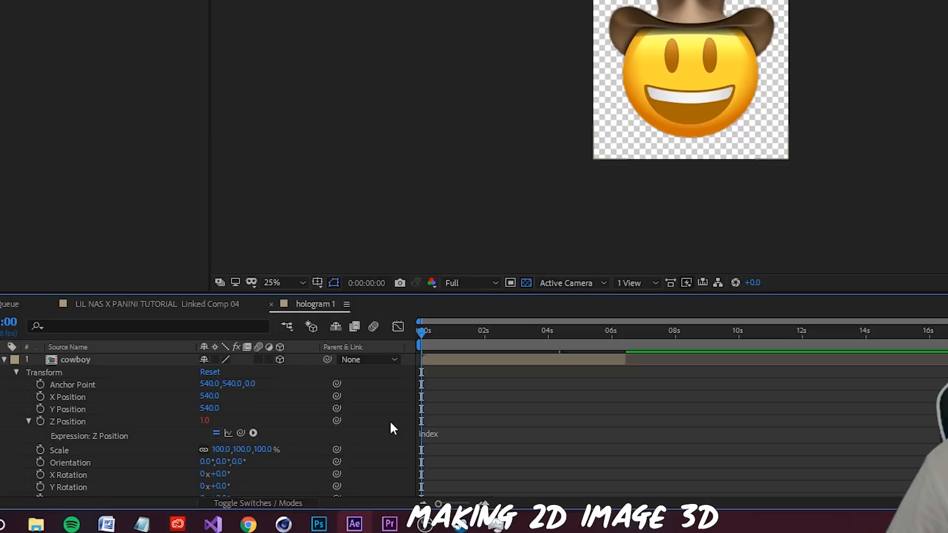
pyautogui.click(3, 358)
pyautogui.click(93, 359)
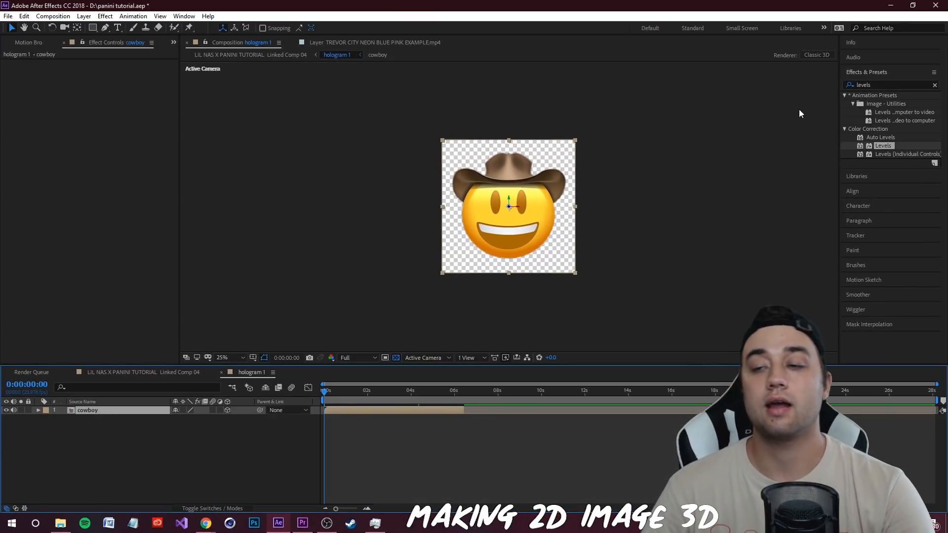
# Step: Apply the Levels effect to the cowboy layer and raise its Input Black to 47
pyautogui.moveTo(887, 148); pyautogui.dragTo(108, 413)
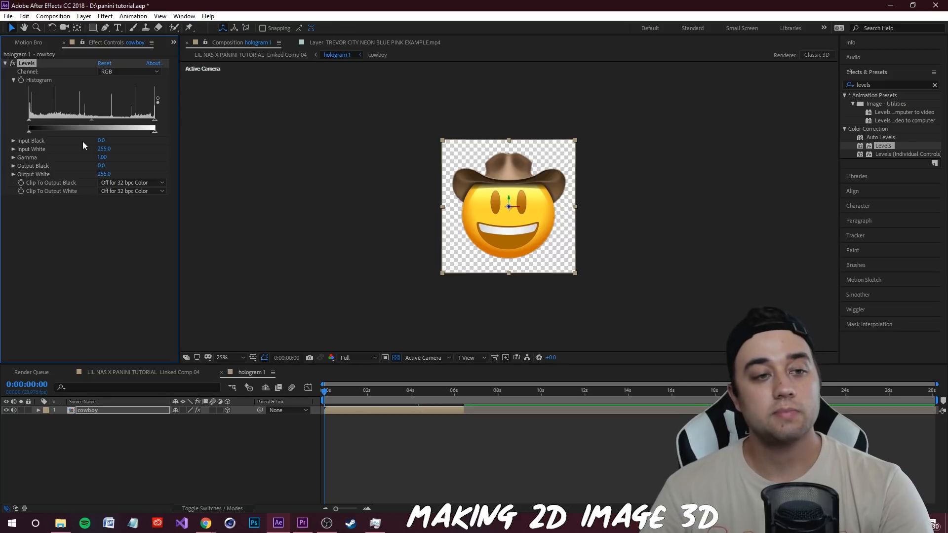
pyautogui.moveTo(102, 139); pyautogui.dragTo(108, 141)
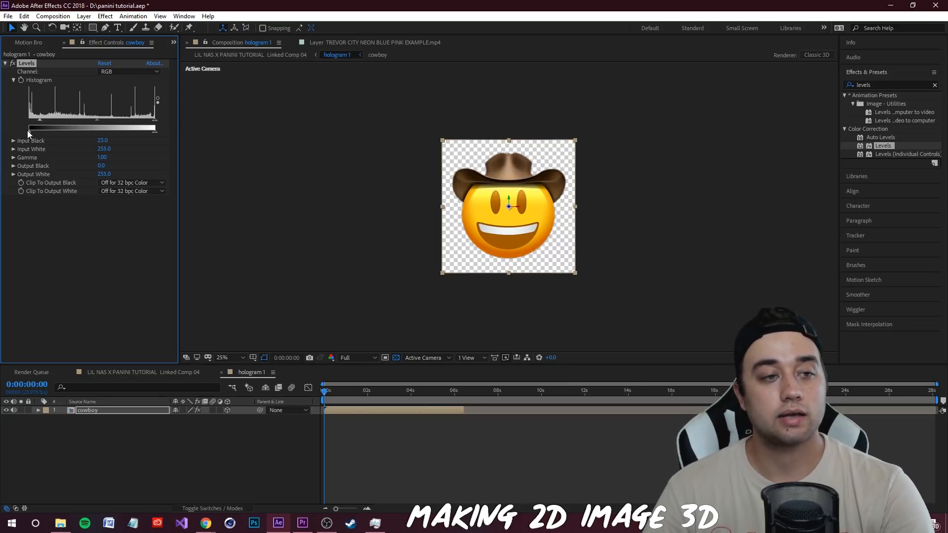
pyautogui.moveTo(40, 120); pyautogui.dragTo(51, 120)
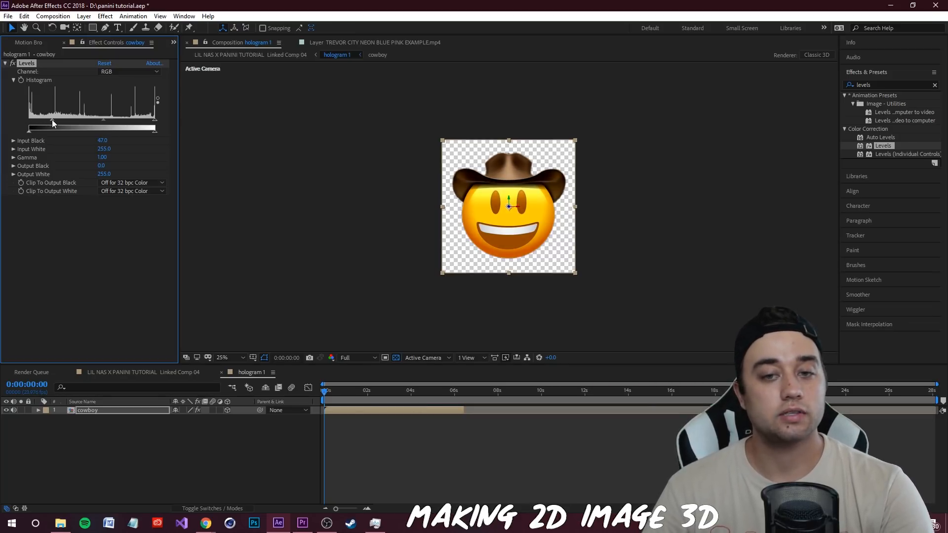
# Step: Duplicate the cowboy layer three times and switch the viewer to Custom View 1 to inspect the stack at an angle
pyautogui.click(98, 415)
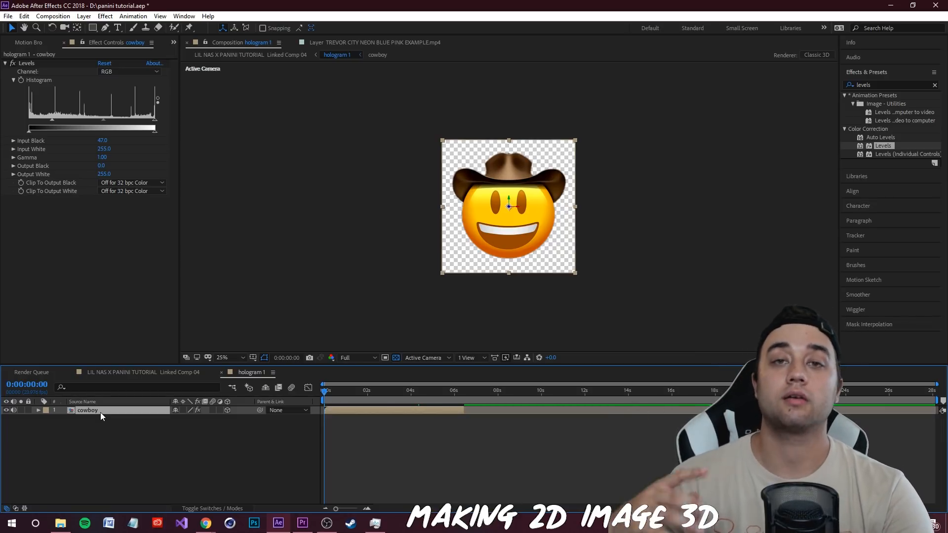
pyautogui.hotkey('ctrl', 'd')
pyautogui.hotkey('ctrl', 'd')
pyautogui.hotkey('ctrl', 'd')
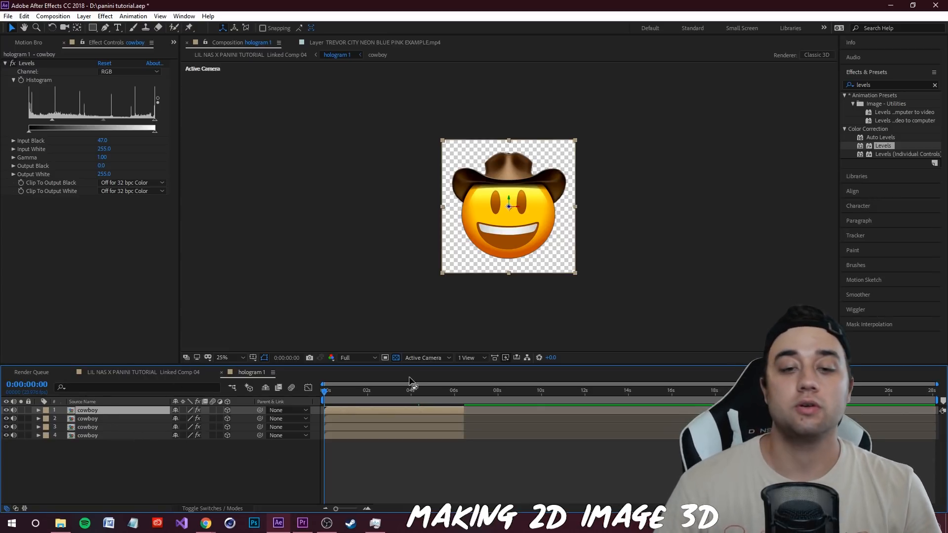
pyautogui.click(436, 358)
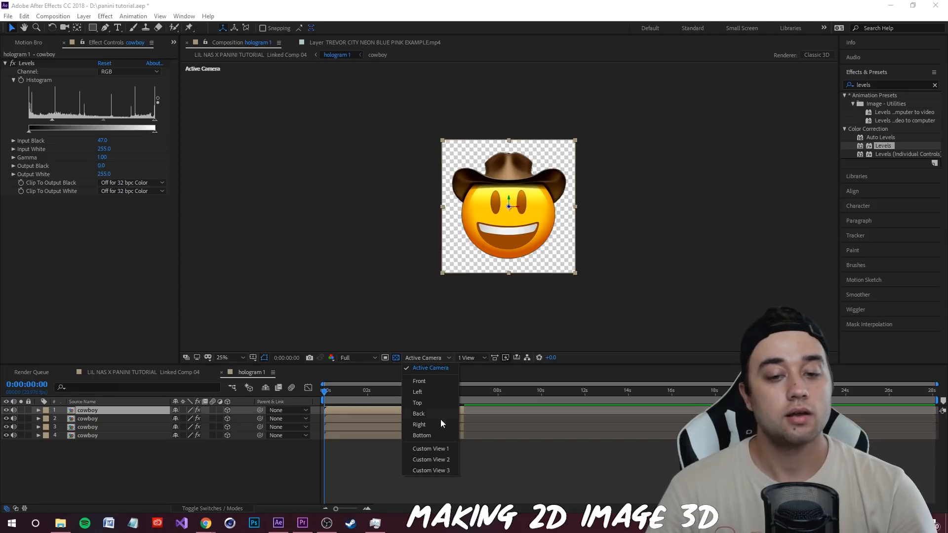
pyautogui.click(427, 450)
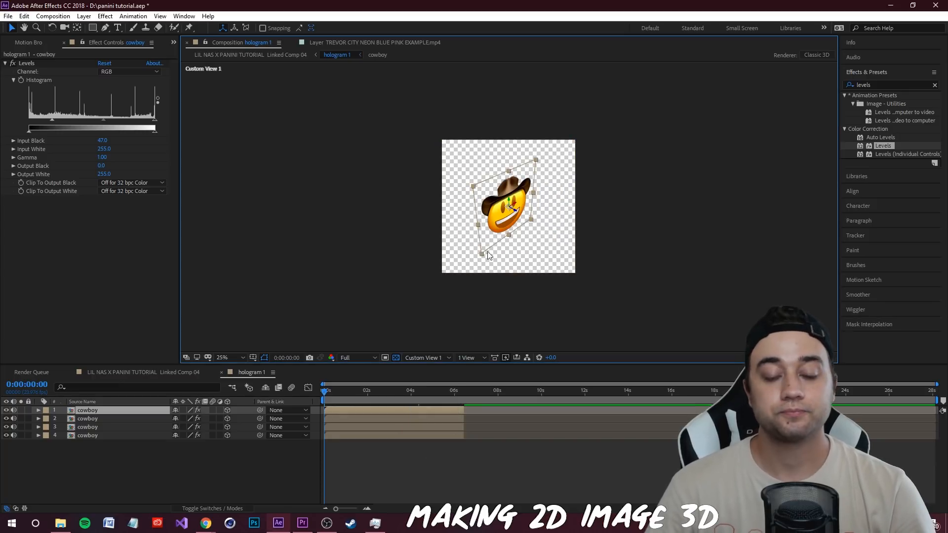
# Step: Add a two-node camera with the default settings to the hologram 1 composition and orbit to view the cowboy stack from the side
pyautogui.rightClick(148, 460)
pyautogui.moveTo(197, 356)
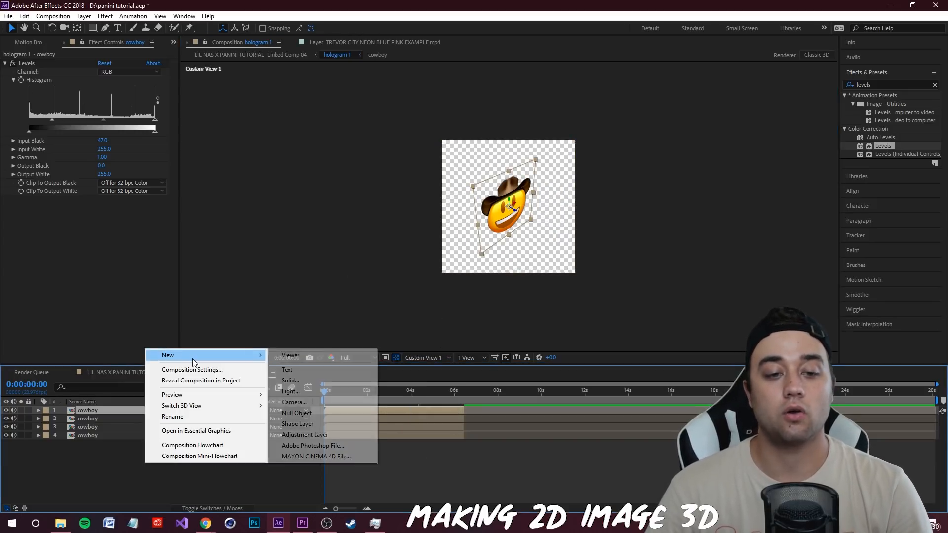
pyautogui.click(307, 402)
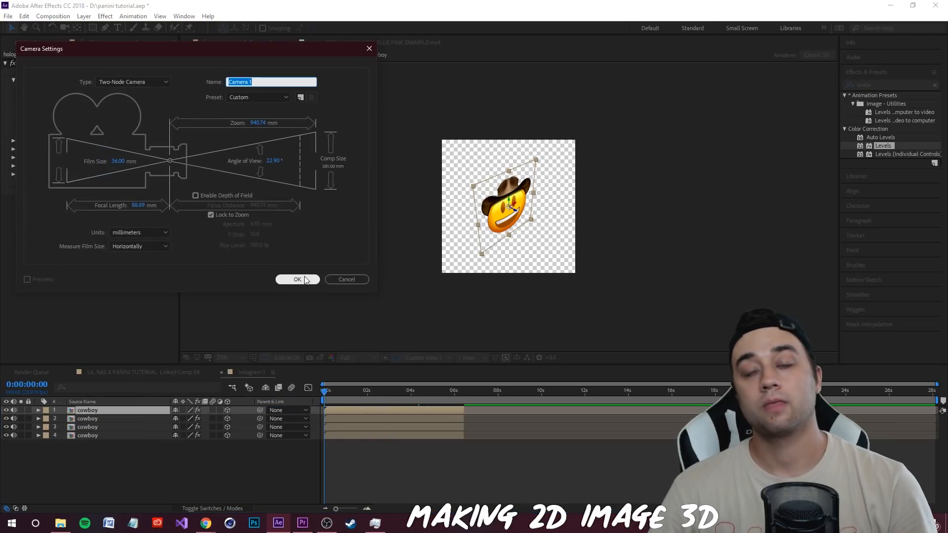
pyautogui.click(298, 280)
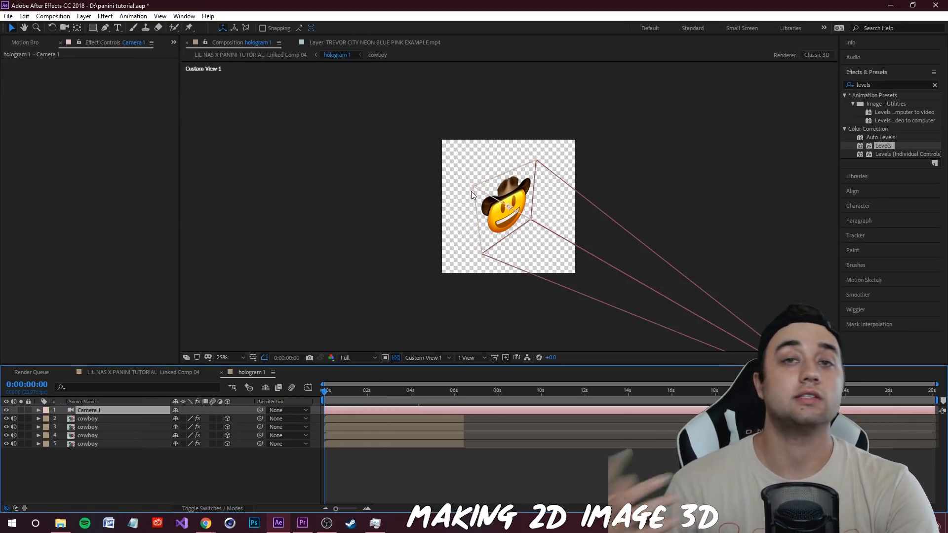
pyautogui.press('c')
pyautogui.moveTo(471, 195); pyautogui.dragTo(533, 148)
# Step: Duplicate the four cowboy layers repeatedly to thicken the extrusion, and inspect its depth from another angle
pyautogui.moveTo(161, 487); pyautogui.dragTo(84, 424)
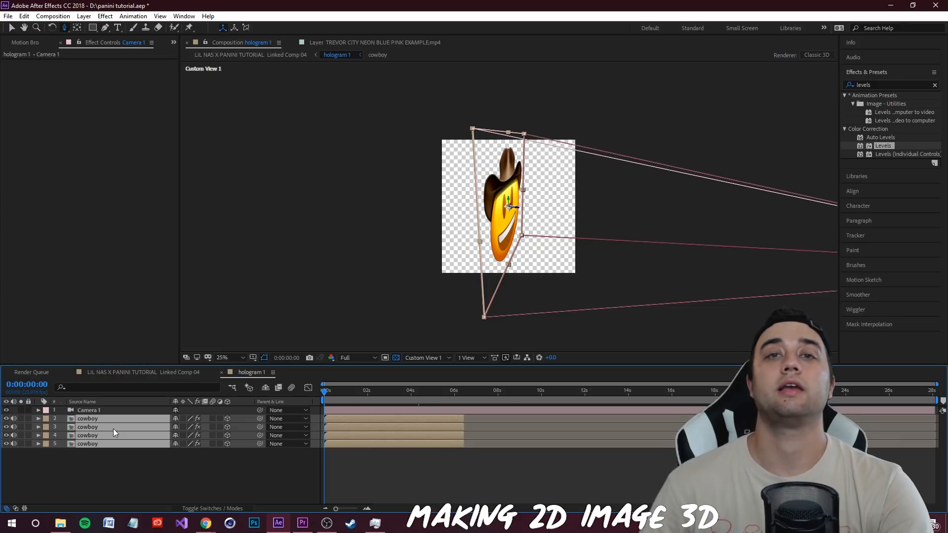
pyautogui.hotkey('ctrl', 'd')
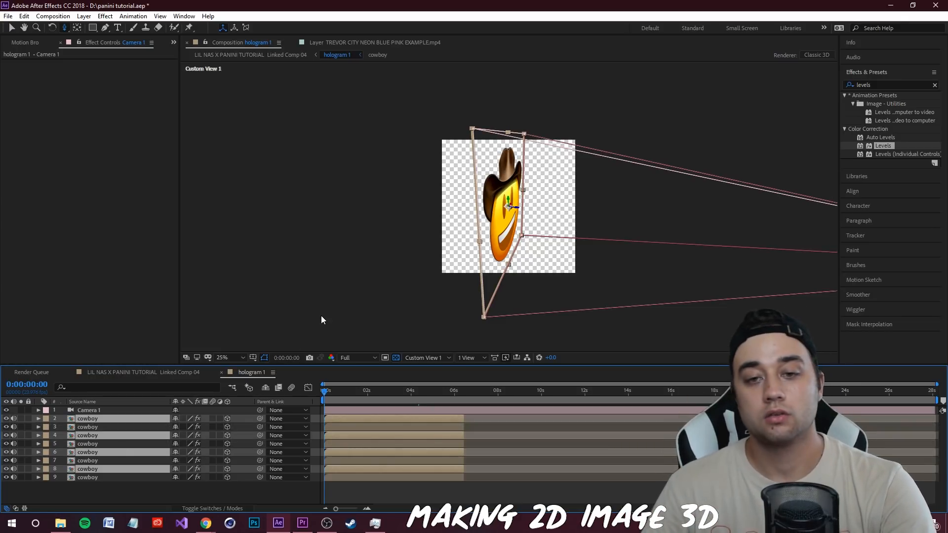
pyautogui.hotkey('ctrl', 'd')
pyautogui.hotkey('ctrl', 'd')
pyautogui.hotkey('ctrl', 'd')
pyautogui.hotkey('ctrl', 'd')
pyautogui.hotkey('ctrl', 'd')
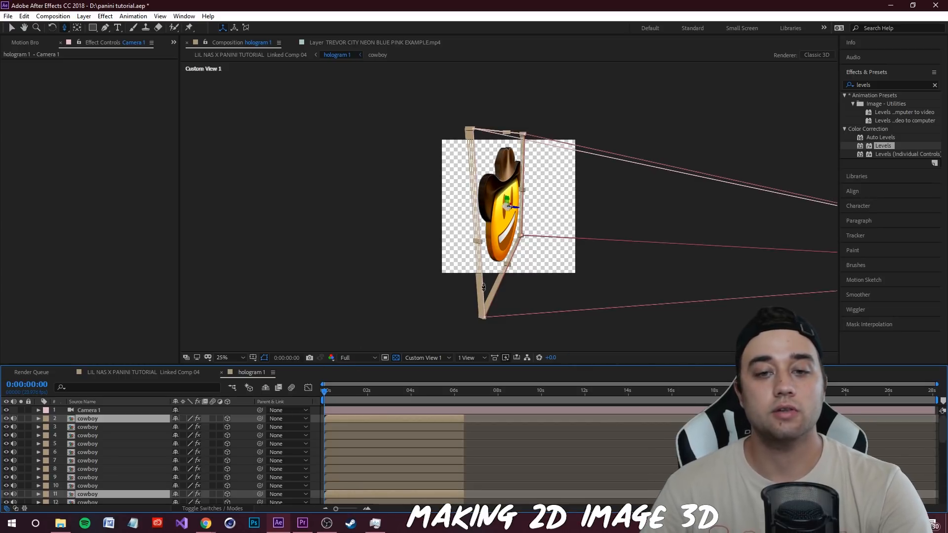
pyautogui.scroll(2, 481, 272)
pyautogui.scroll(-2, 415, 207)
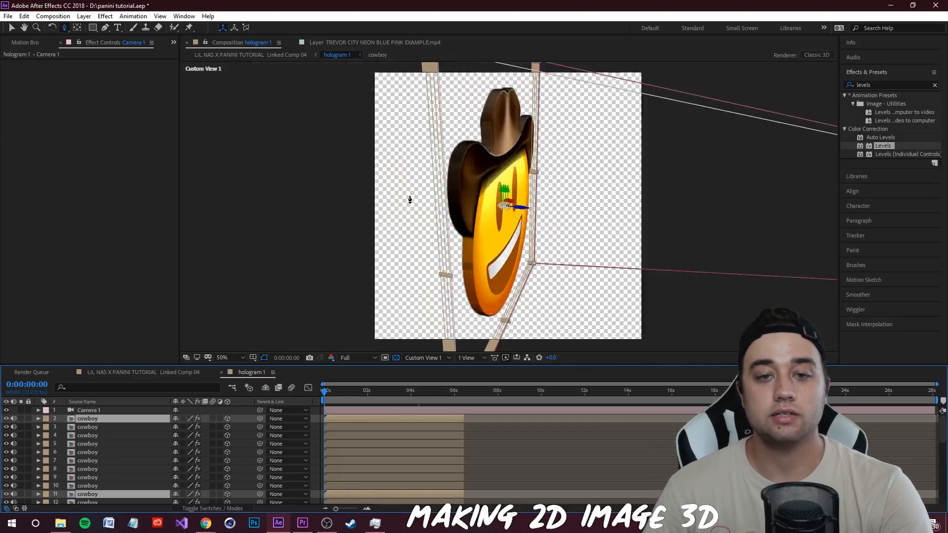
pyautogui.press('c')
pyautogui.moveTo(561, 181); pyautogui.dragTo(561, 250)
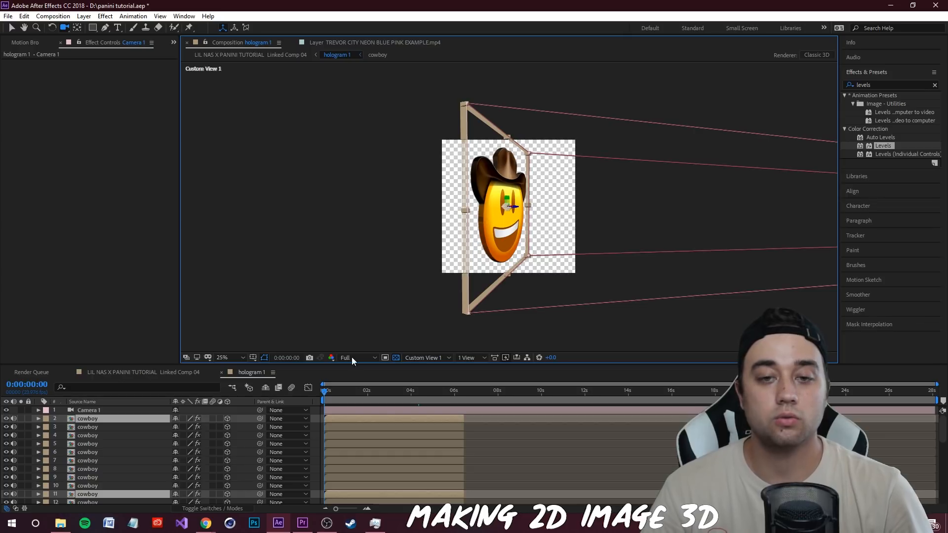
# Step: Select every cowboy layer and duplicate the whole set once more, orbiting around the emoji to check its thickness
pyautogui.click(113, 433)
pyautogui.scroll(-9, 107, 439)
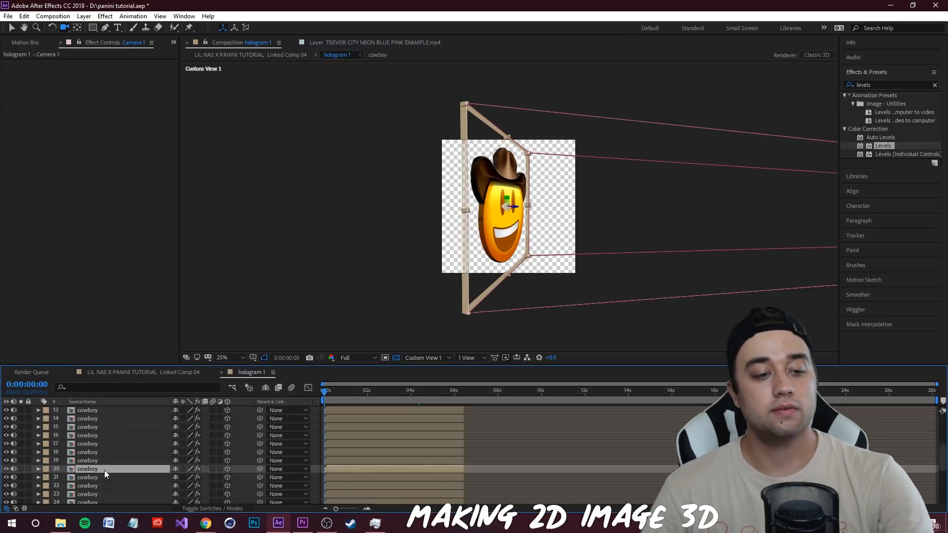
pyautogui.click(94, 500)
pyautogui.scroll(9, 82, 445)
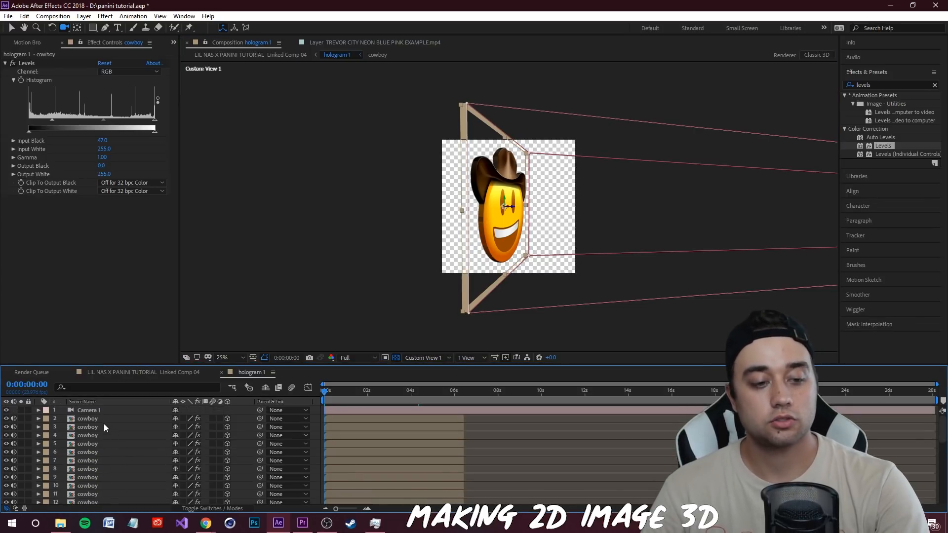
pyautogui.keyDown('shift'); pyautogui.click(96, 418); pyautogui.keyUp('shift')
pyautogui.hotkey('ctrl', 'd')
pyautogui.hotkey('shift', 'Left')
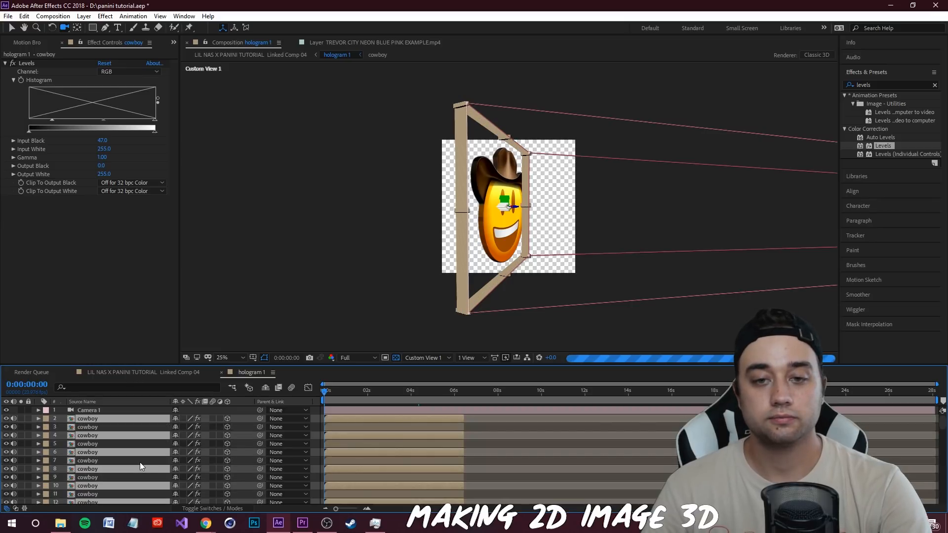
pyautogui.moveTo(549, 207); pyautogui.dragTo(546, 231)
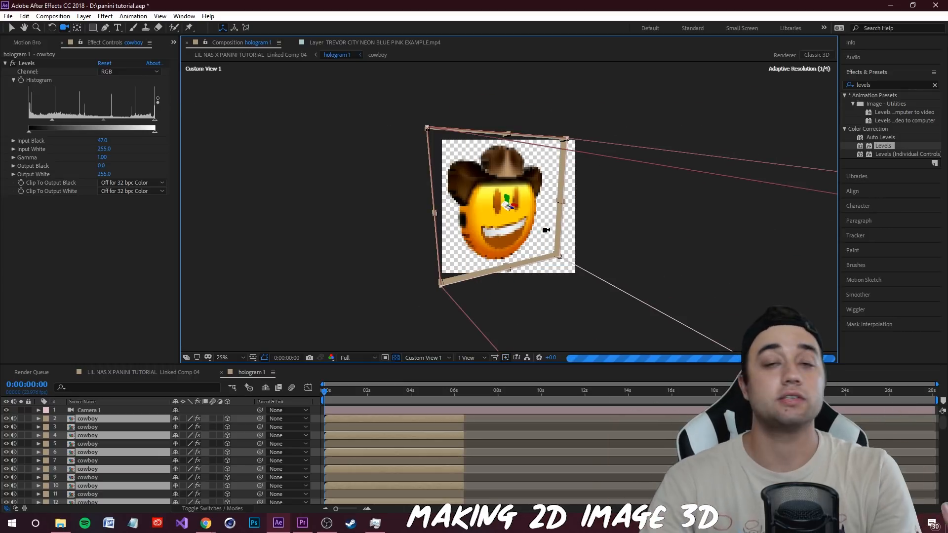
pyautogui.click(8, 16)
pyautogui.click(19, 126)
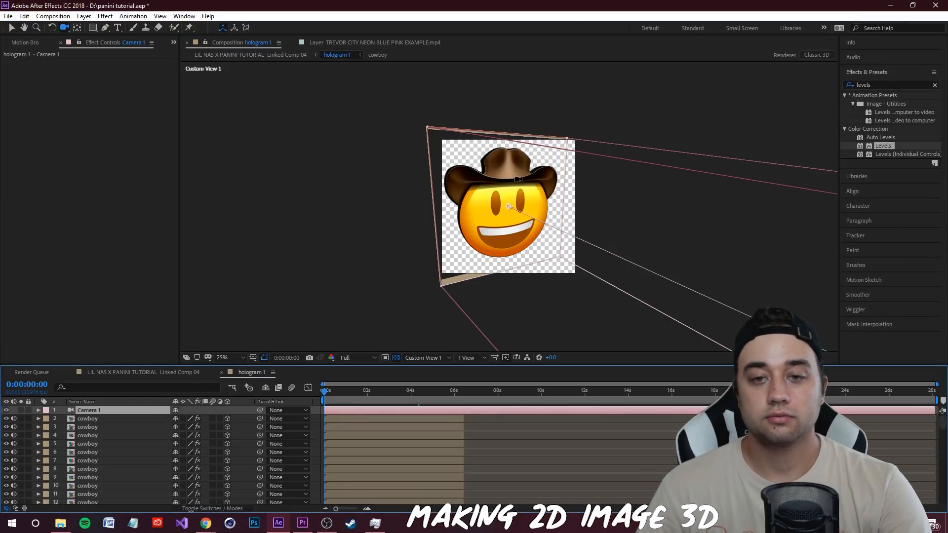
# Step: Switch the viewer to Active Camera and turn off the visibility of the Camera 1 layer
pyautogui.click(428, 358)
pyautogui.click(425, 368)
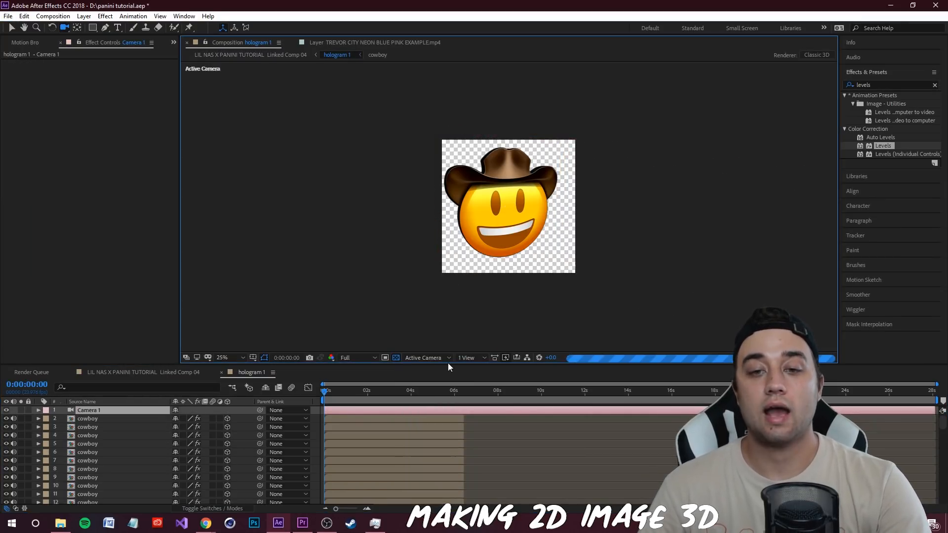
pyautogui.click(6, 410)
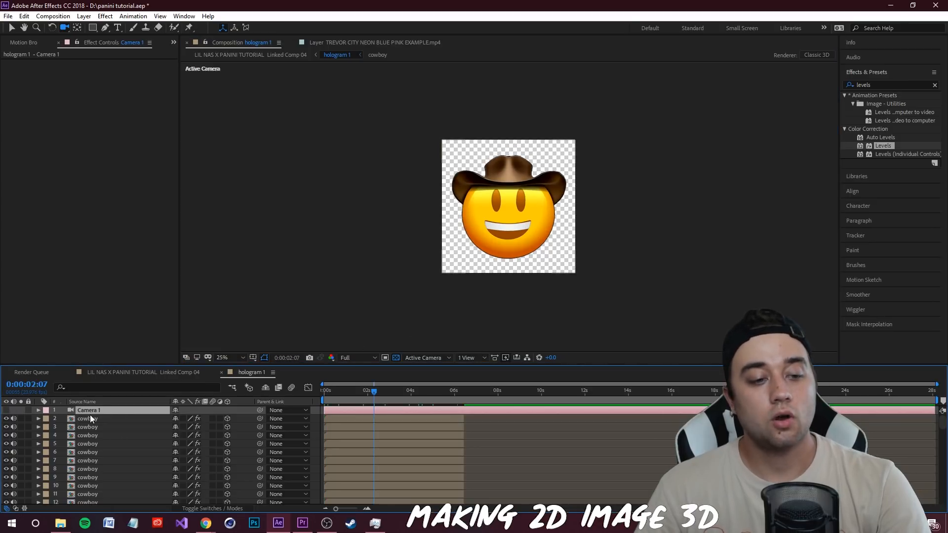
# Step: Try to pre-compose all the cowboy layers into a composition named "3d cowboy"
pyautogui.click(90, 418)
pyautogui.scroll(-13, 102, 440)
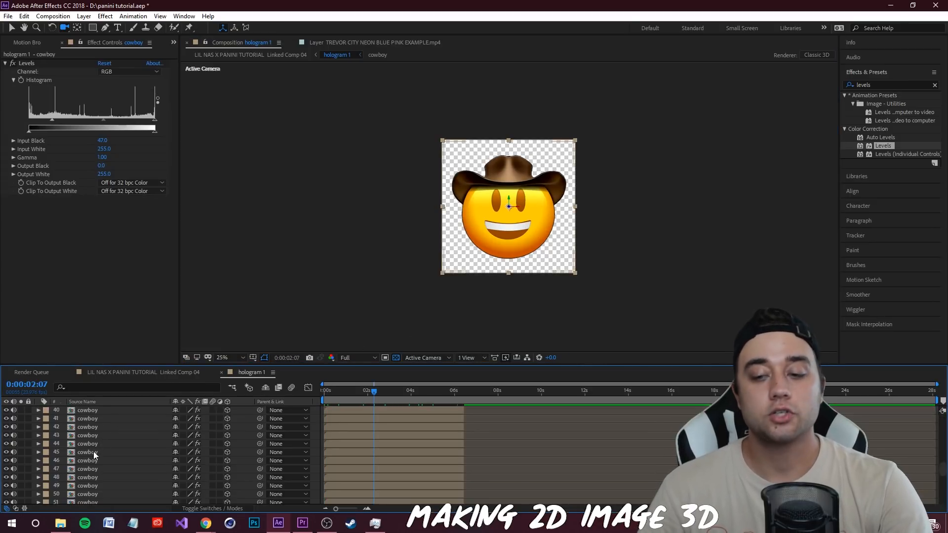
pyautogui.scroll(-7, 89, 474)
pyautogui.keyDown('shift'); pyautogui.click(81, 503); pyautogui.keyUp('shift')
pyautogui.rightClick(83, 499)
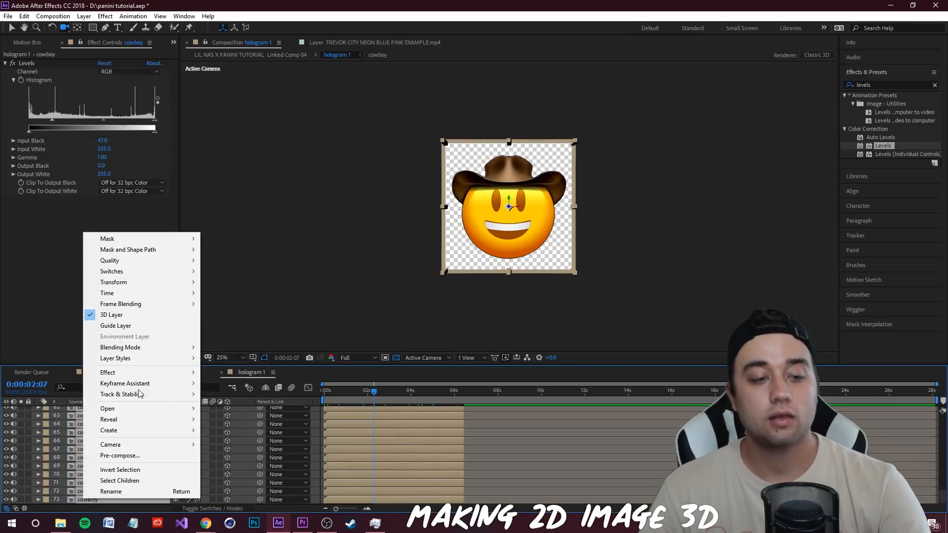
pyautogui.click(120, 455)
pyautogui.write('3d cowboy')
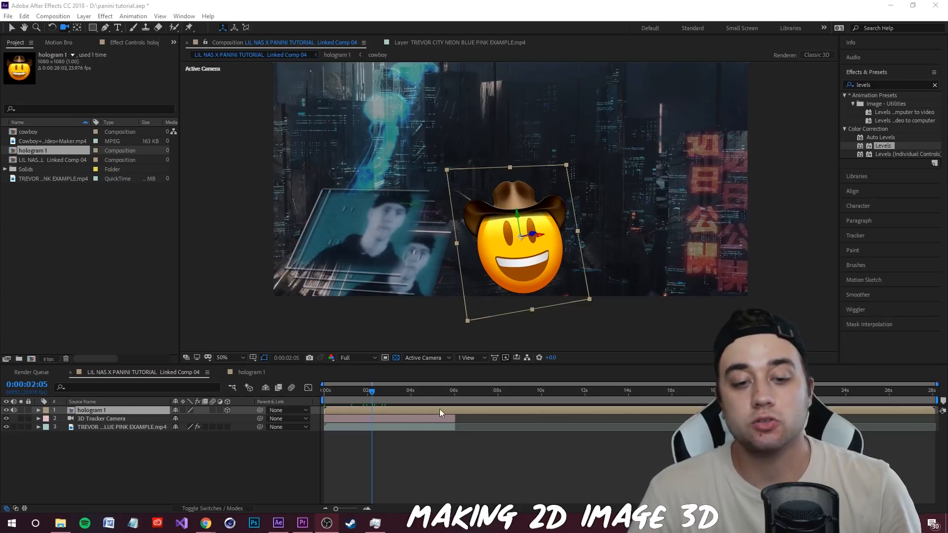
# Step: Enable Collapse Transformations for the hologram 1 layer in the city composition and check its depth at 0:00:02:21
pyautogui.moveTo(377, 391); pyautogui.dragTo(370, 392)
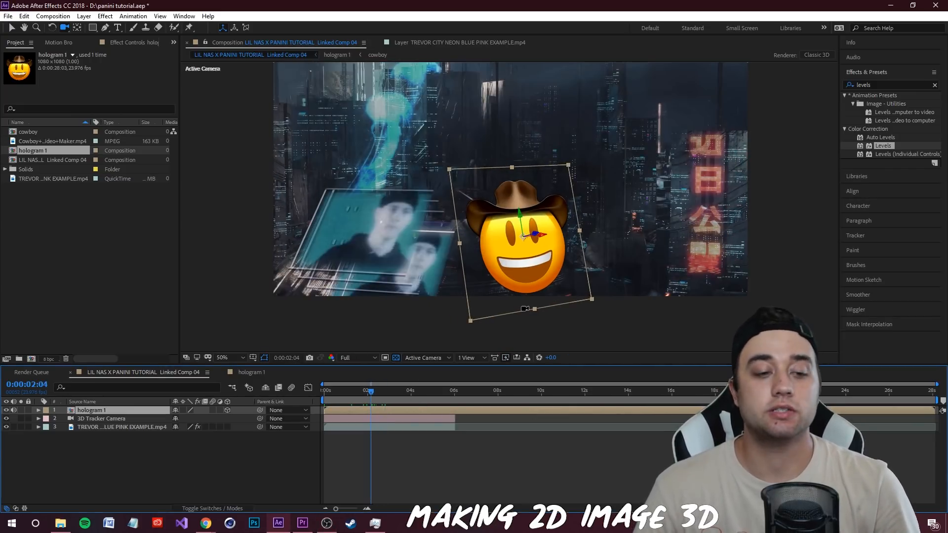
pyautogui.click(183, 410)
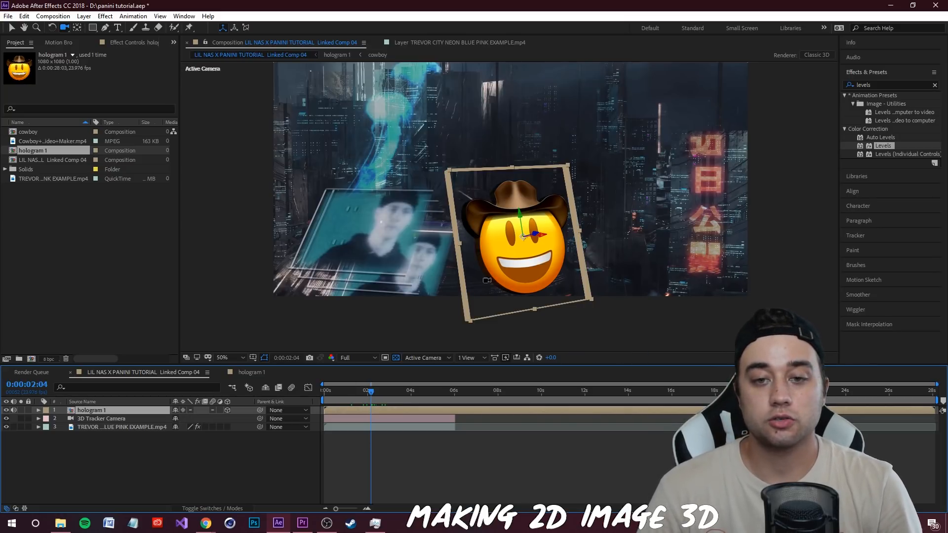
pyautogui.click(392, 382)
pyautogui.click(387, 391)
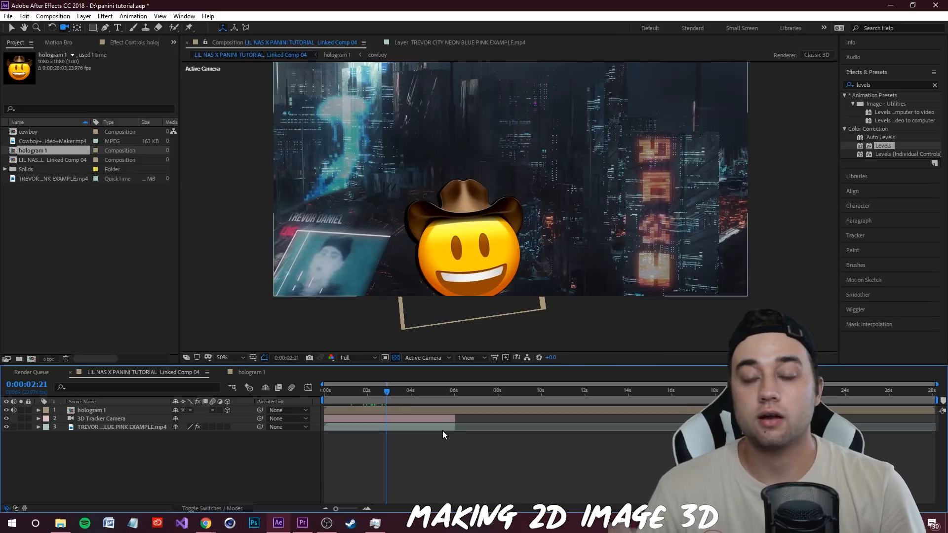
# Step: Scale the hologram 1 layer down to 56% and check its size in the city at 0:00:02:02
pyautogui.click(103, 411)
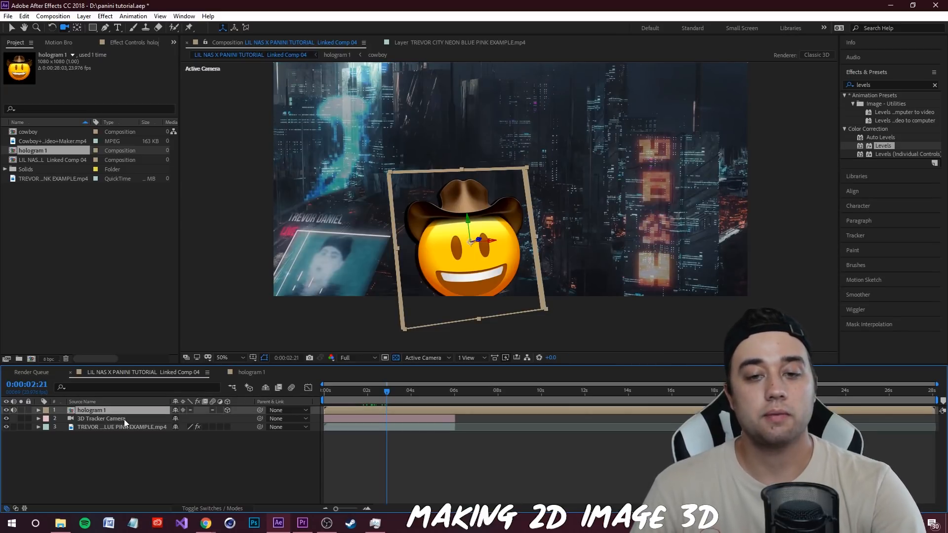
pyautogui.press('s')
pyautogui.moveTo(212, 422); pyautogui.dragTo(397, 448)
pyautogui.click(396, 448)
pyautogui.click(369, 391)
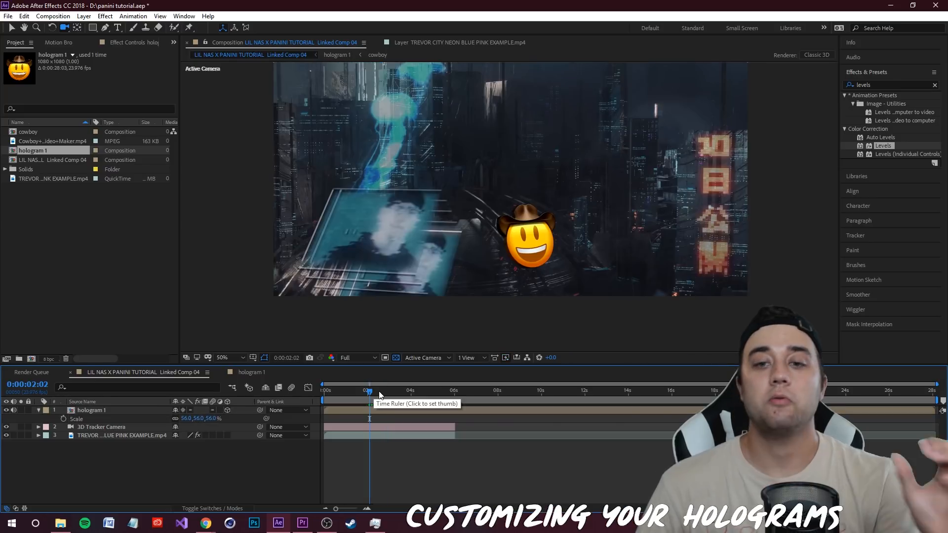
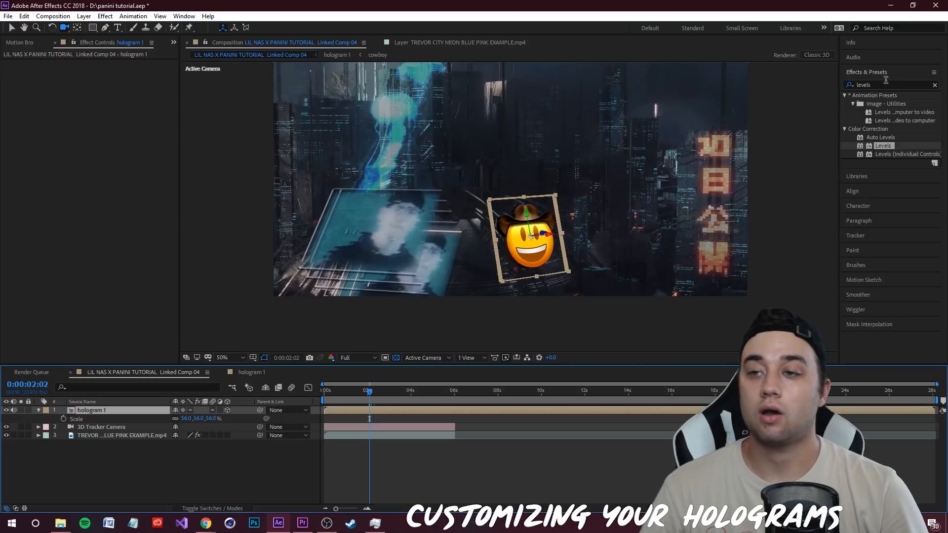
# Step: Find the uni.Holomatrix II effect, apply it to the hologram 1 layer, and preview it at several frames around two seconds
pyautogui.hotkey('ctrl', 'f')
pyautogui.write('holona')
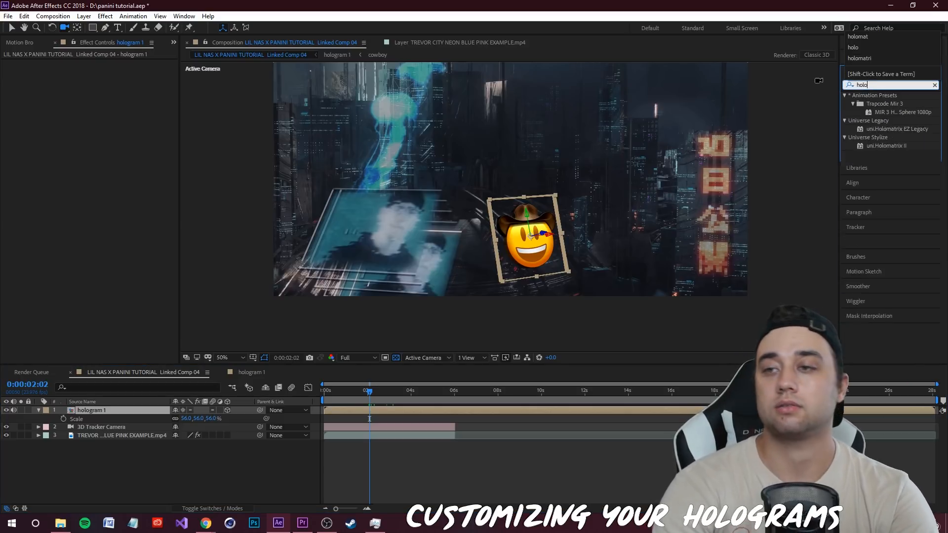
pyautogui.press('BackSpace')
pyautogui.press('BackSpace')
pyautogui.write('matrix')
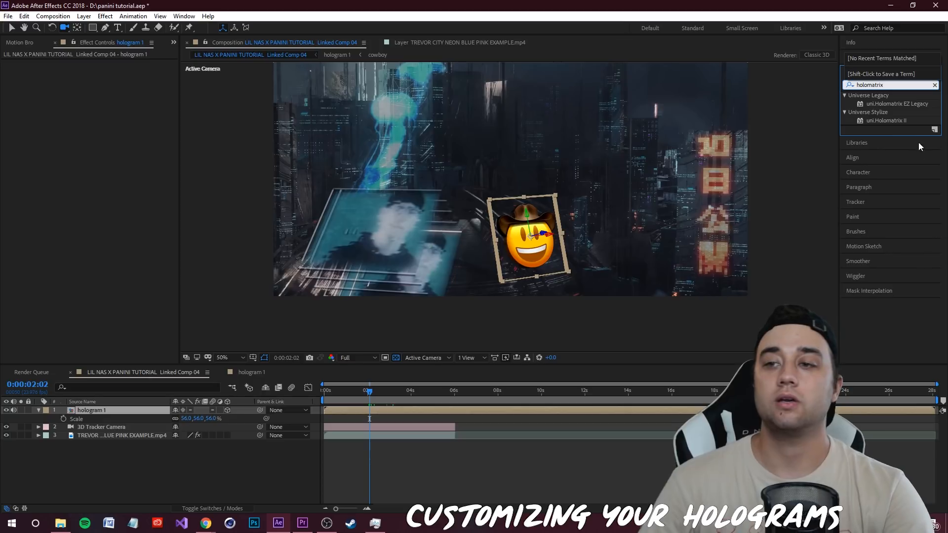
pyautogui.moveTo(887, 121); pyautogui.dragTo(109, 410)
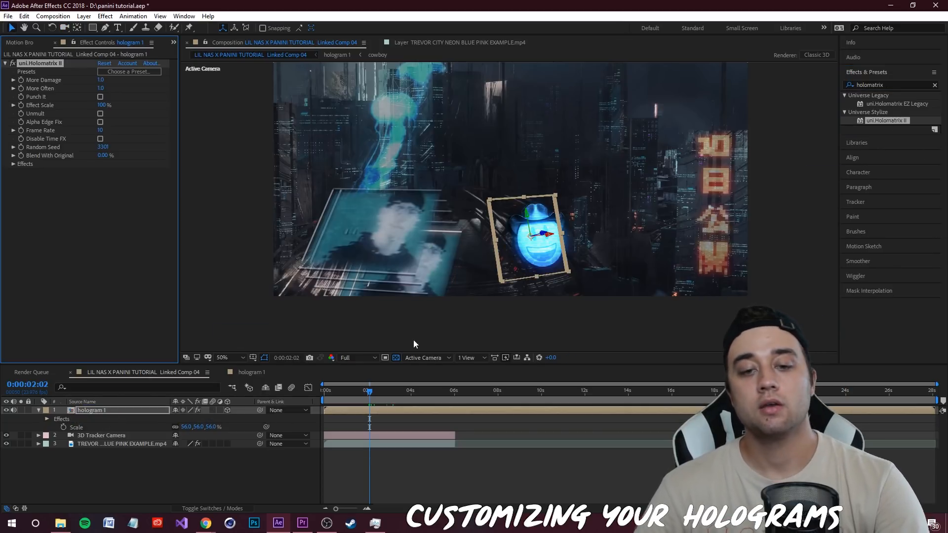
pyautogui.moveTo(369, 394); pyautogui.dragTo(377, 395)
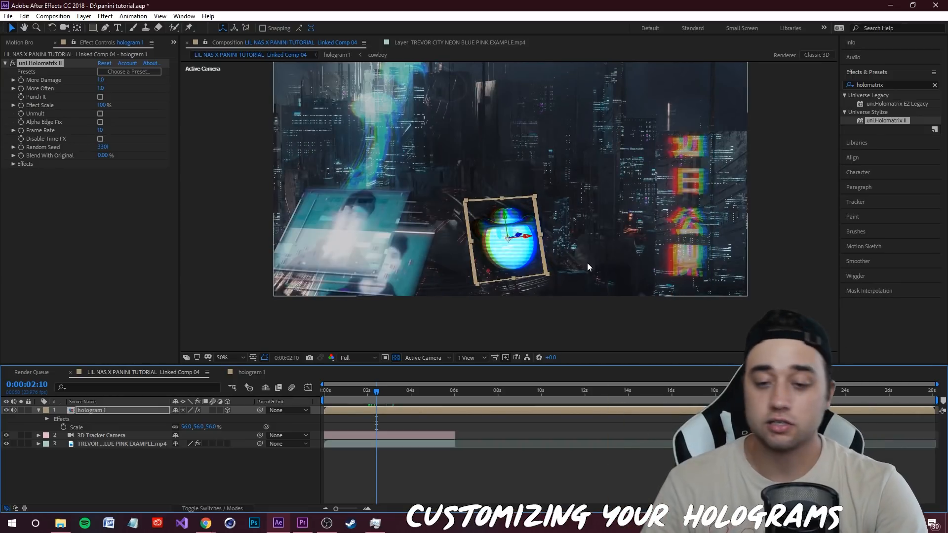
pyautogui.moveTo(381, 394); pyautogui.dragTo(365, 395)
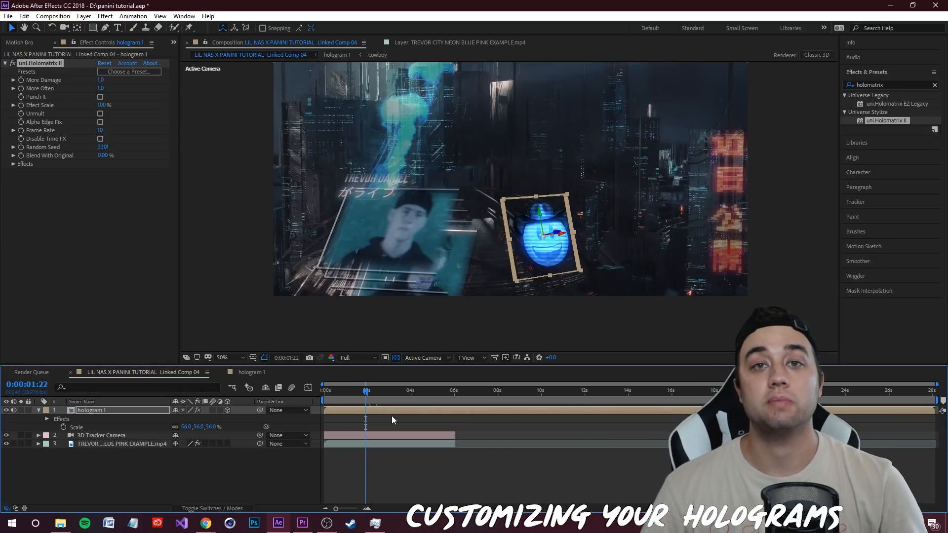
# Step: Lower the hologram 1 layer's Opacity to 71% and check the hologram at 0:00:02:11 and 0:00:02:02
pyautogui.click(81, 413)
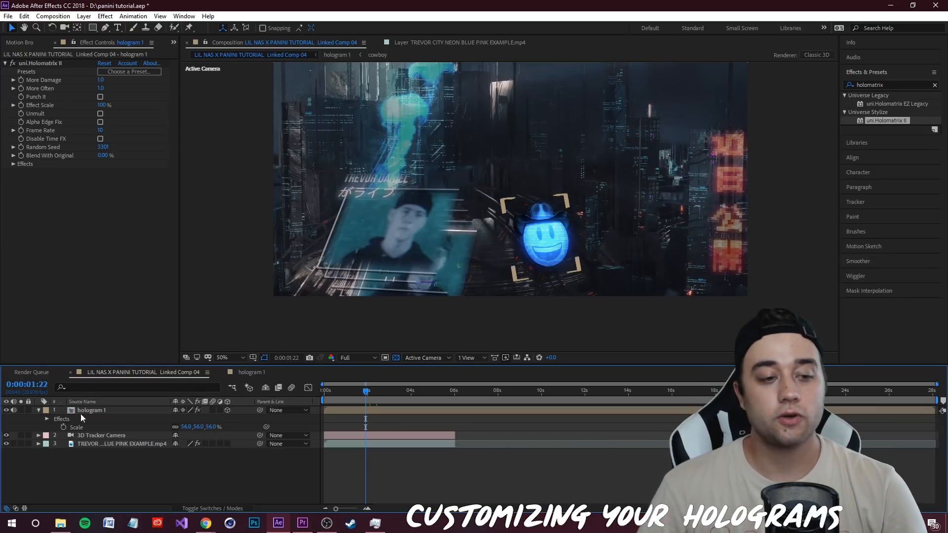
pyautogui.click(38, 410)
pyautogui.click(39, 410)
pyautogui.moveTo(178, 495); pyautogui.dragTo(160, 496)
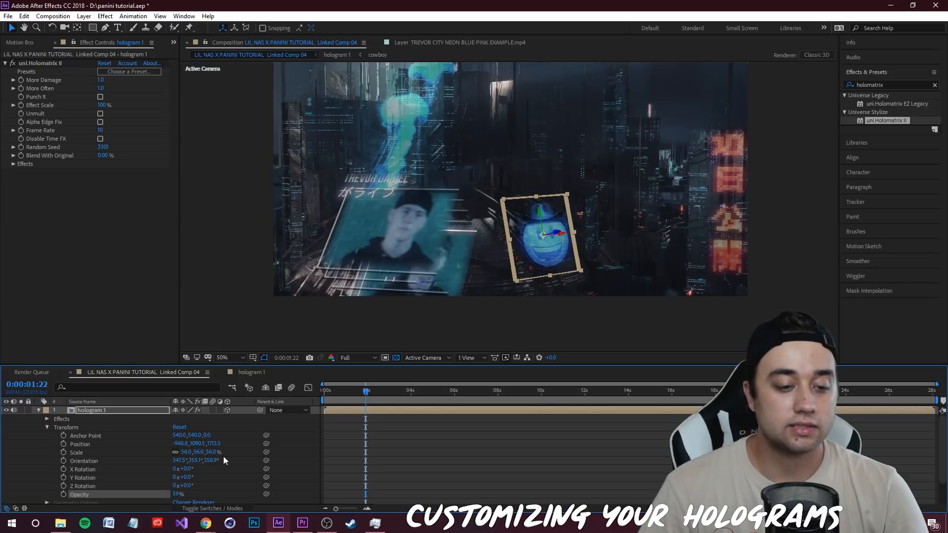
pyautogui.moveTo(184, 495); pyautogui.dragTo(182, 496)
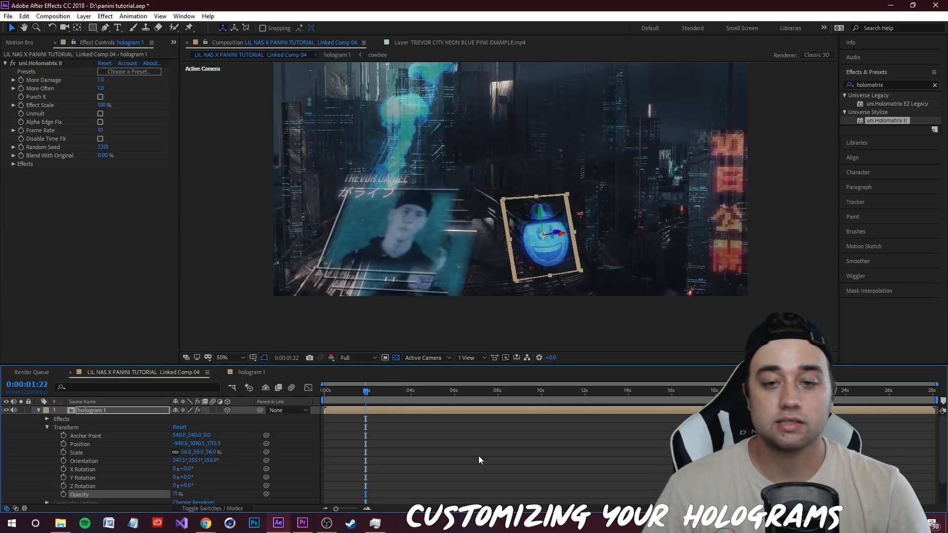
pyautogui.click(378, 392)
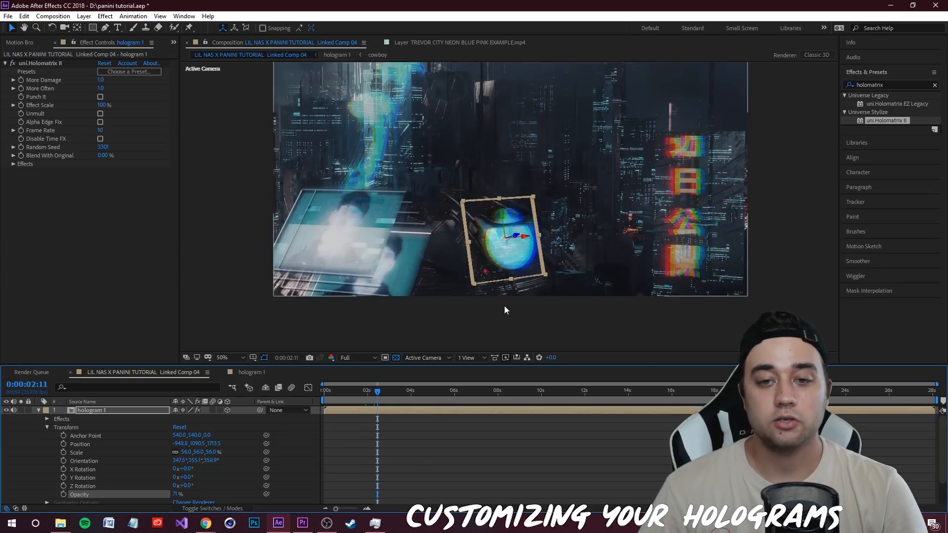
pyautogui.moveTo(378, 392); pyautogui.dragTo(369, 394)
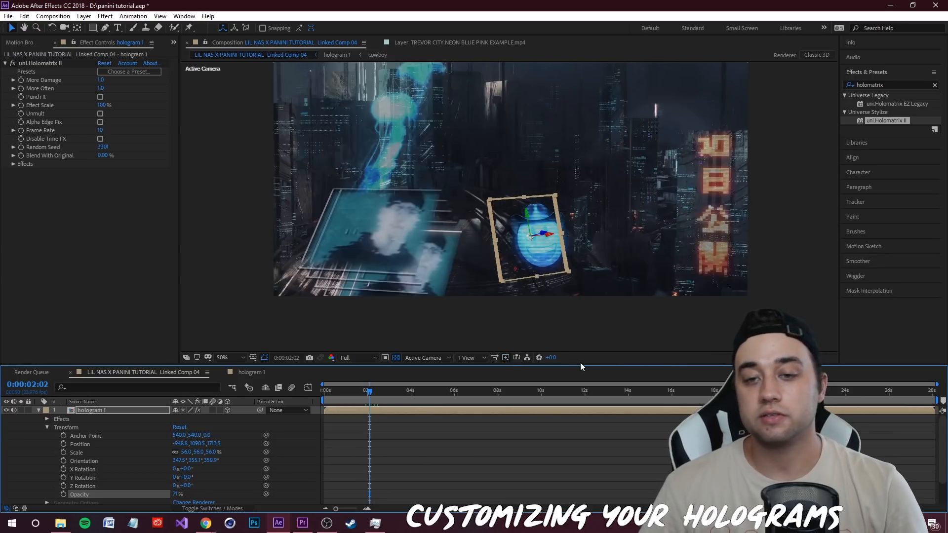
pyautogui.click(60, 199)
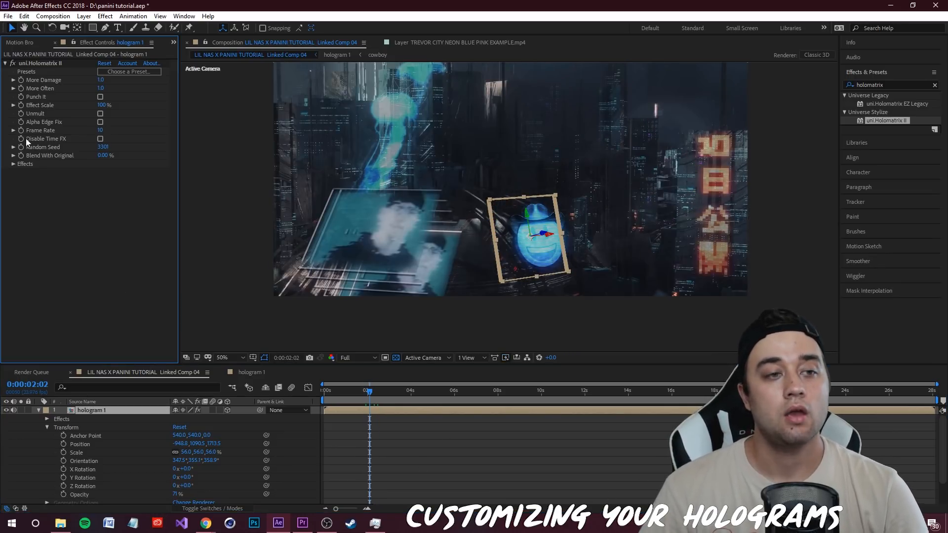
# Step: Examine the individual sub-effect settings of uni.Holomatrix II on the hologram 1 layer and browse its hologram presets
pyautogui.click(97, 410)
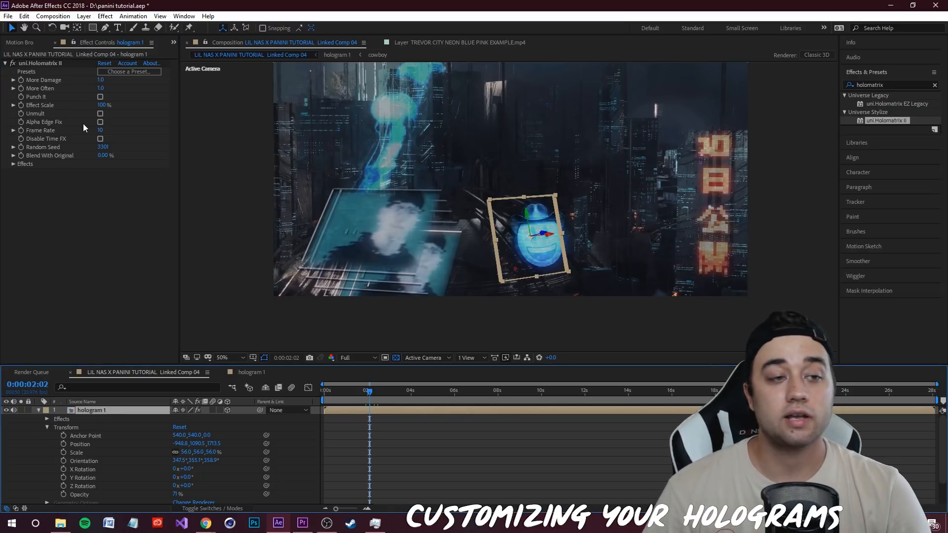
pyautogui.click(101, 96)
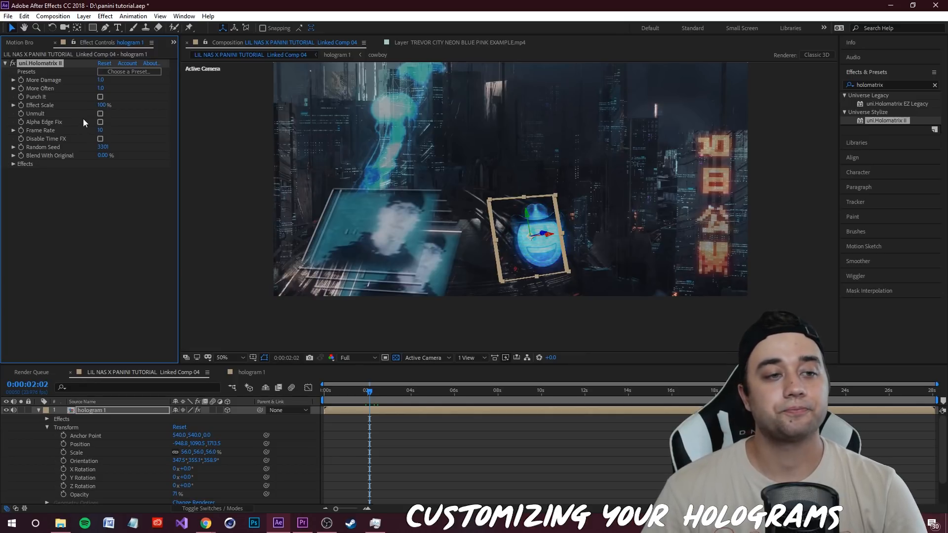
pyautogui.click(13, 164)
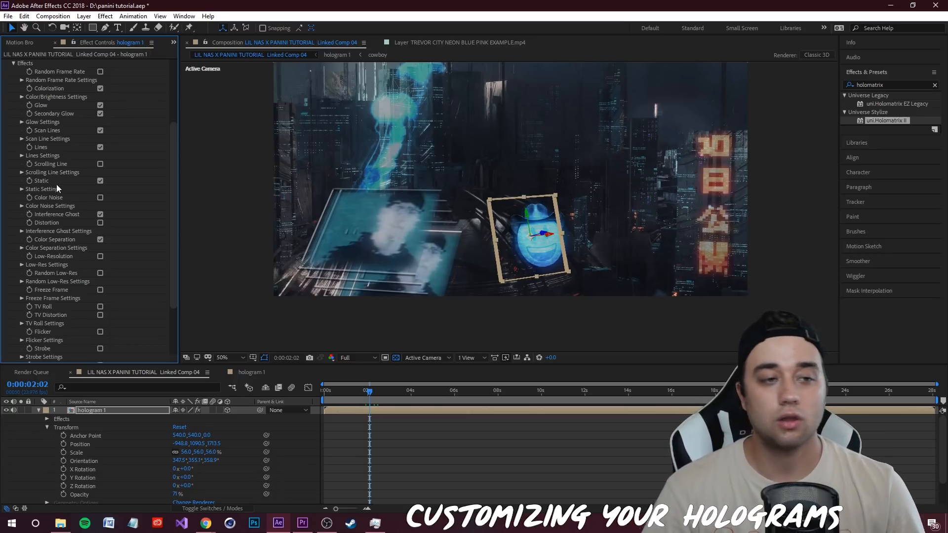
pyautogui.click(100, 130)
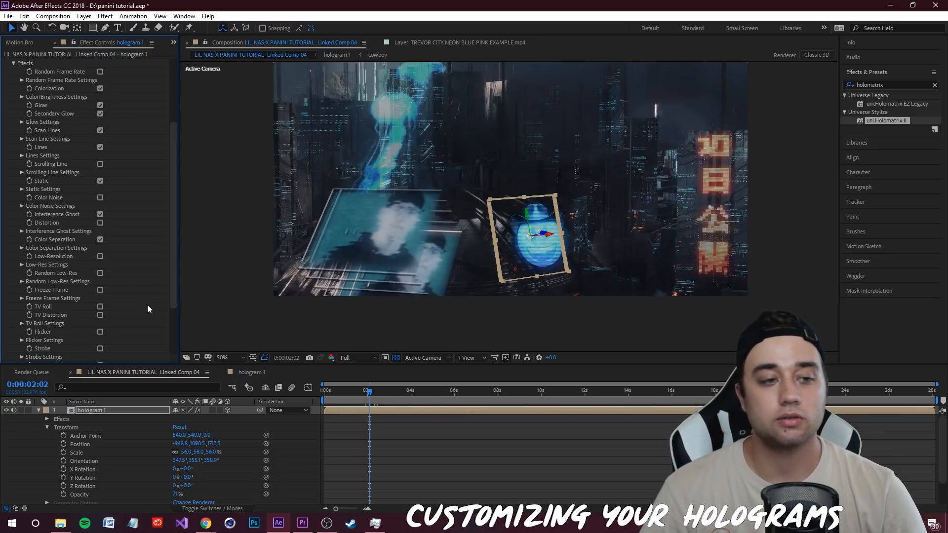
pyautogui.scroll(-3, 174, 321)
pyautogui.click(100, 292)
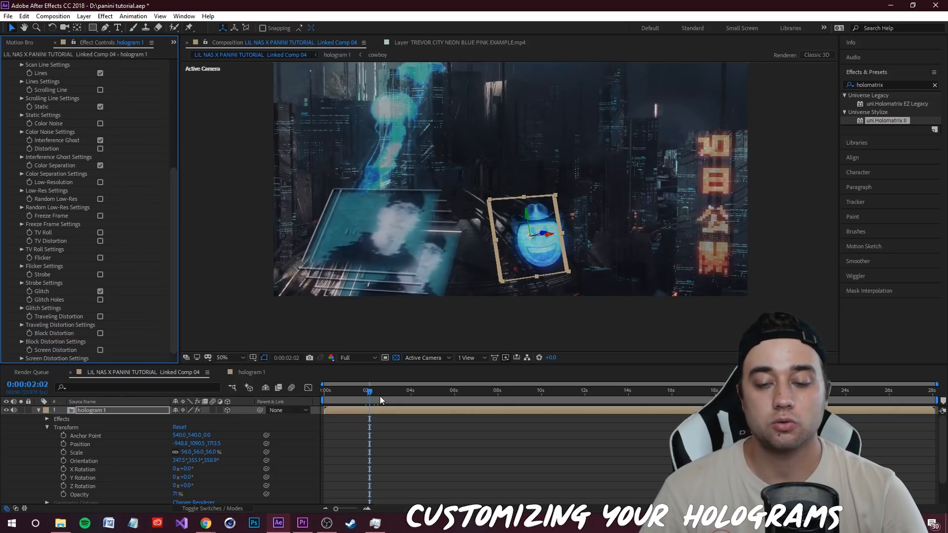
pyautogui.moveTo(372, 395); pyautogui.dragTo(388, 396)
pyautogui.moveTo(173, 274); pyautogui.dragTo(168, 94)
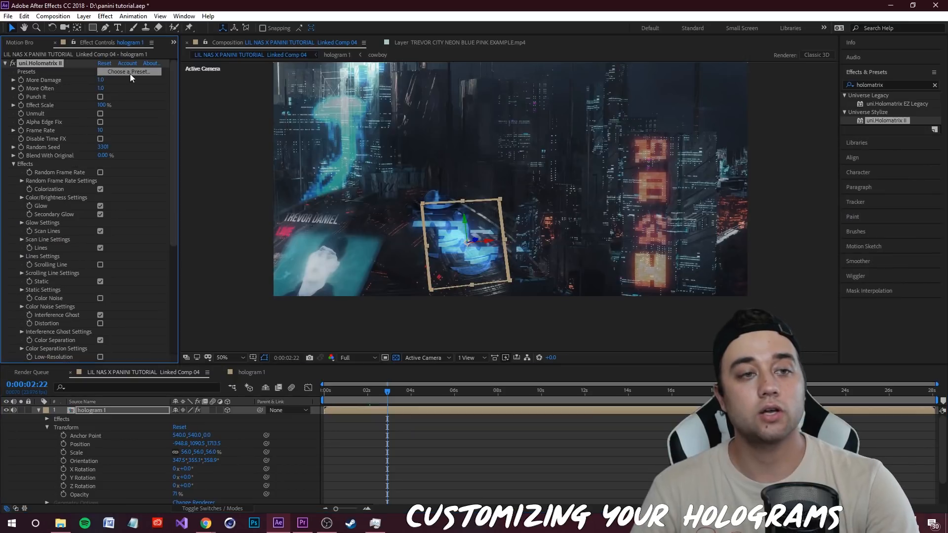
pyautogui.click(133, 72)
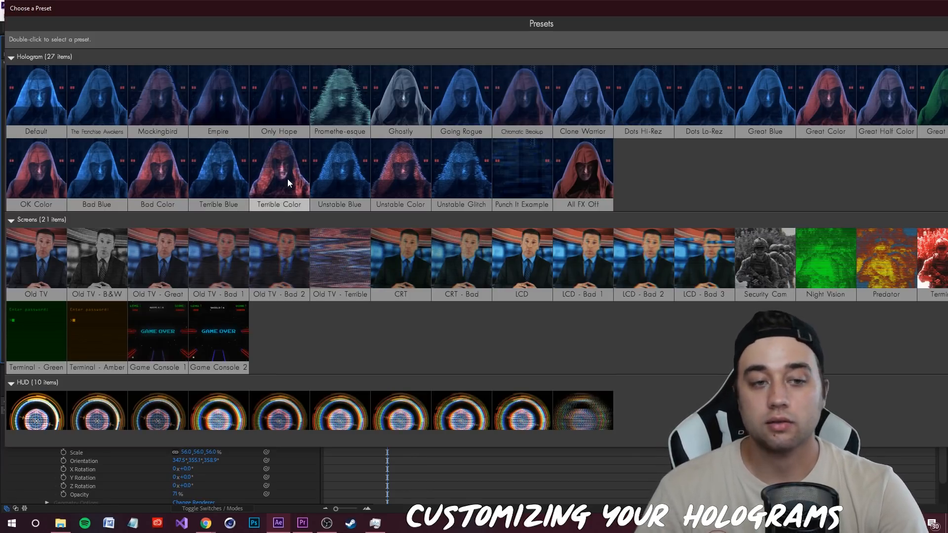
pyautogui.doubleClick(251, 179)
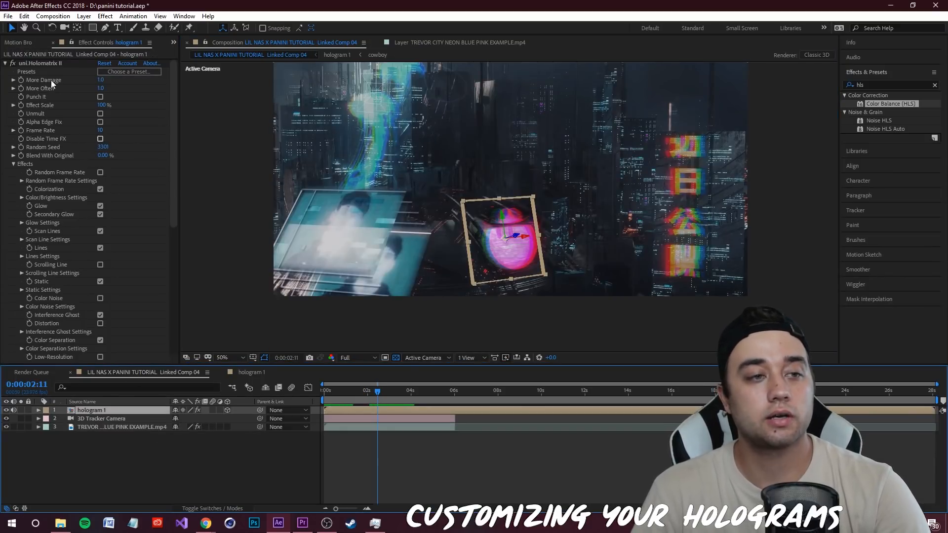
# Step: Delete all effects, including uni.Holomatrix II, from the hologram 1 layer
pyautogui.click(40, 62)
pyautogui.press('Delete')
pyautogui.click(44, 63)
pyautogui.press('Delete')
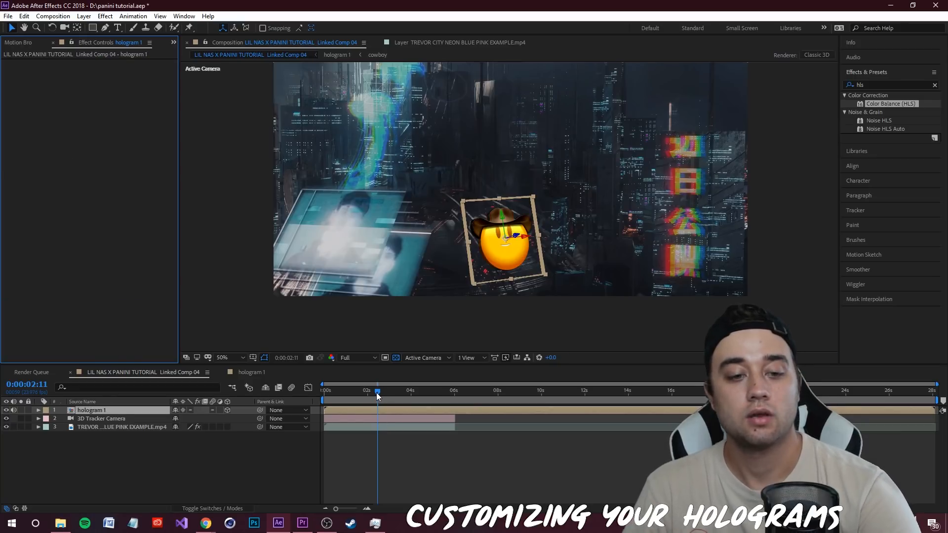
# Step: Lower the hologram 1 layer's Opacity to 65% and check the emoji at 0:00:02:15
pyautogui.click(109, 412)
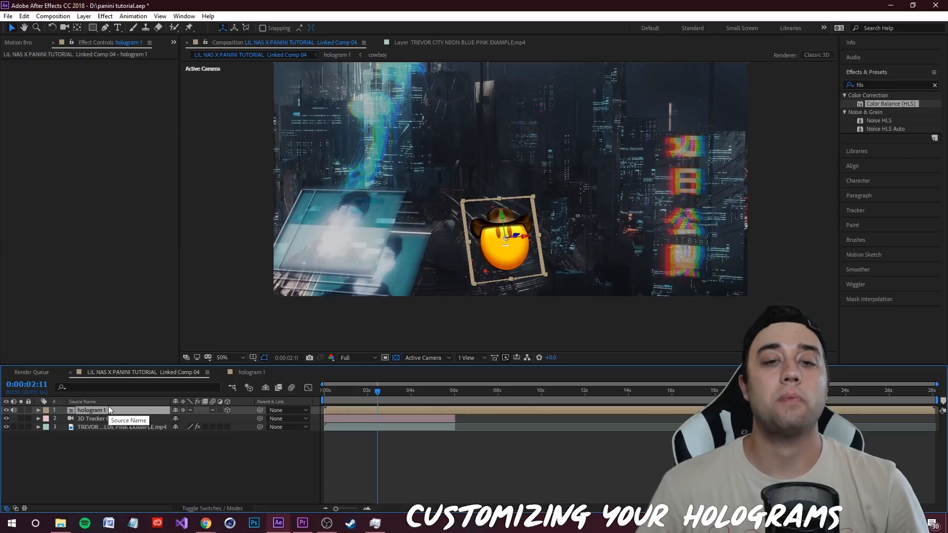
pyautogui.click(37, 411)
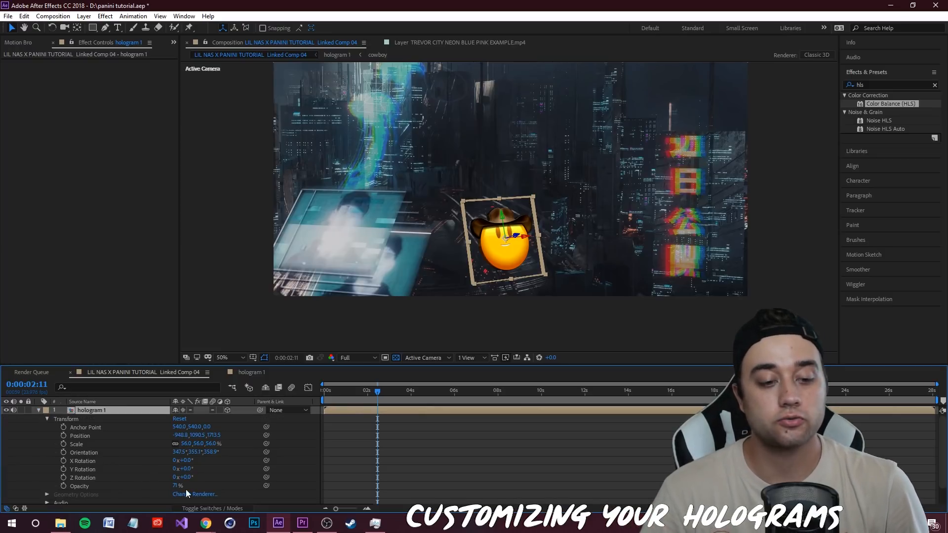
pyautogui.moveTo(176, 486); pyautogui.dragTo(169, 486)
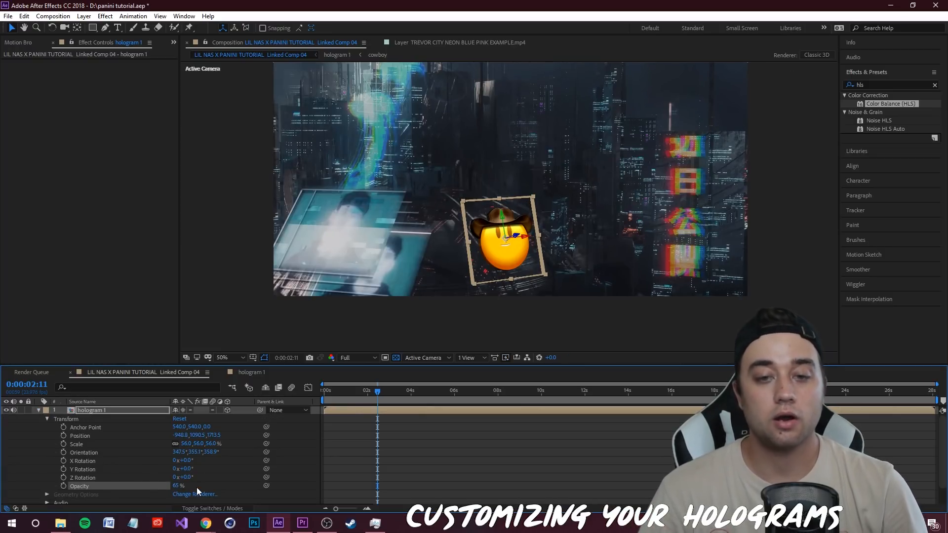
pyautogui.moveTo(377, 388); pyautogui.dragTo(381, 391)
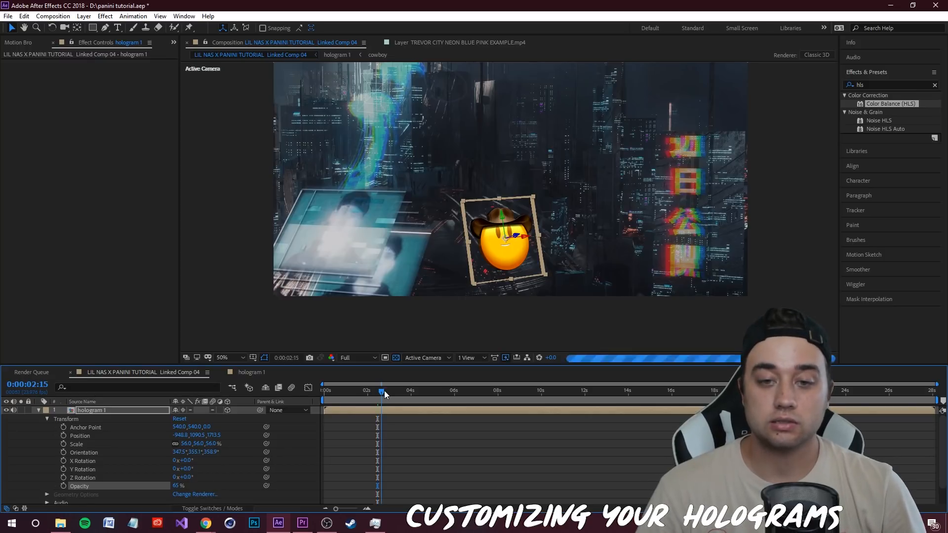
# Step: Find the Curves effect and apply it to the hologram 1 layer
pyautogui.click(881, 84)
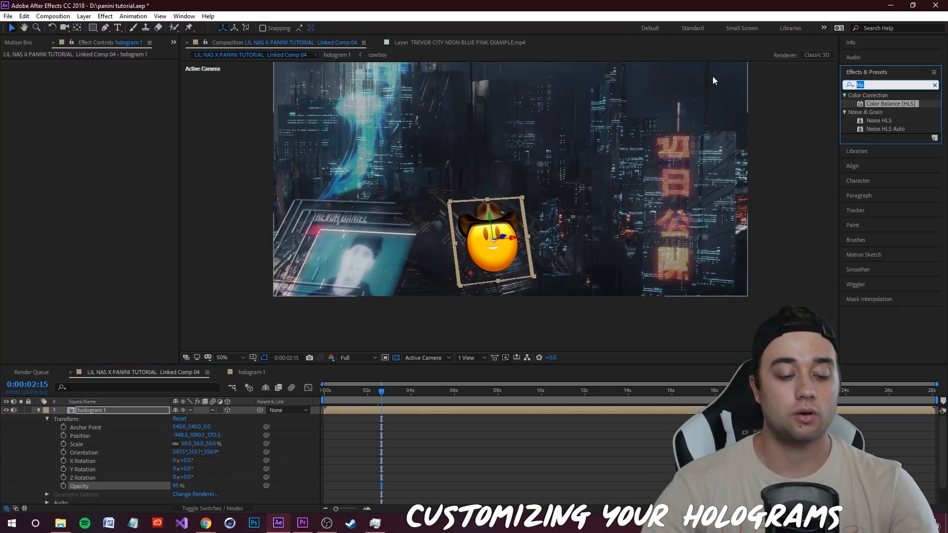
pyautogui.write('curves')
pyautogui.moveTo(875, 129); pyautogui.dragTo(120, 411)
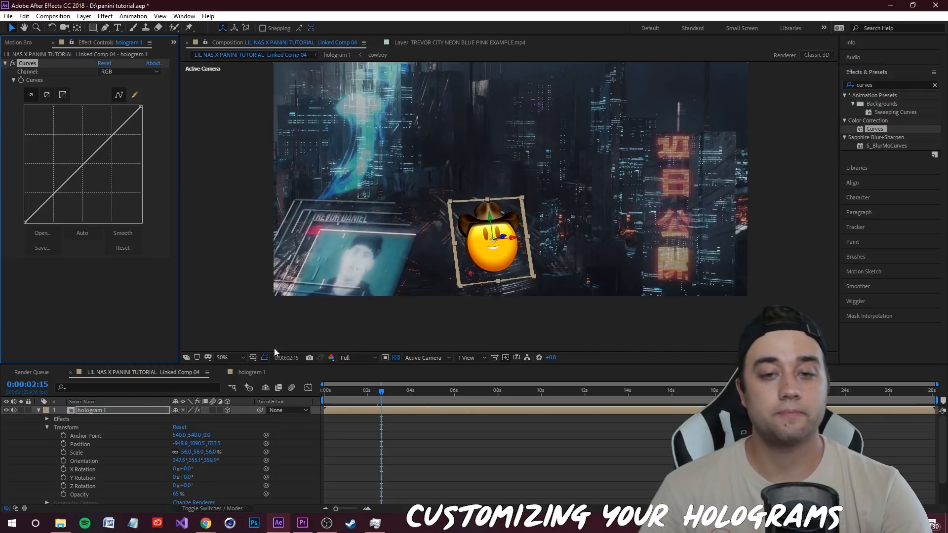
# Step: Recolor the emoji with Curves by raising the Blue channel, lowering the Red midtones and bending the Green channel into a steep wave
pyautogui.click(122, 70)
pyautogui.click(126, 109)
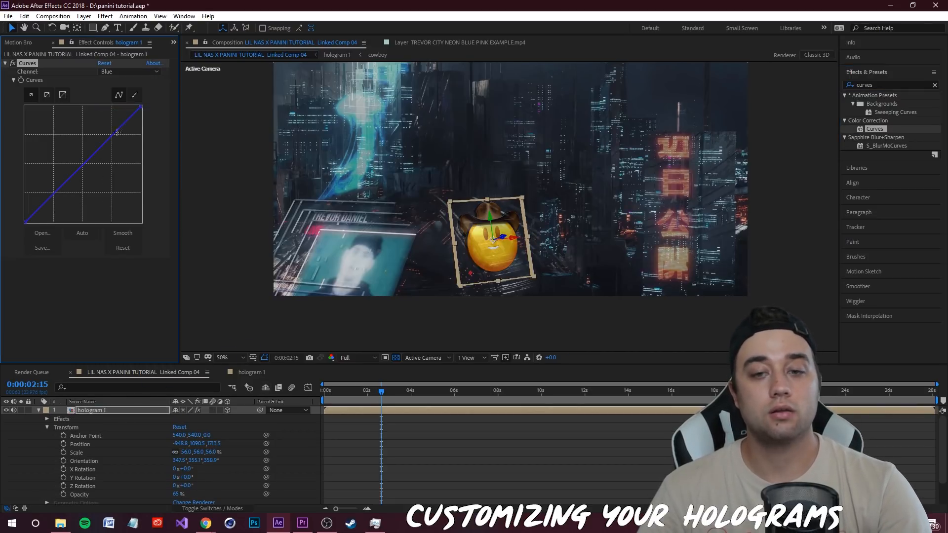
pyautogui.moveTo(118, 133); pyautogui.dragTo(113, 117)
pyautogui.moveTo(80, 150)
pyautogui.mouseDown()
pyautogui.moveTo(65, 126)
pyautogui.moveTo(122, 173)
pyautogui.moveTo(128, 200)
pyautogui.mouseUp()
pyautogui.click(128, 72)
pyautogui.click(123, 91)
pyautogui.click(128, 72)
pyautogui.click(124, 100)
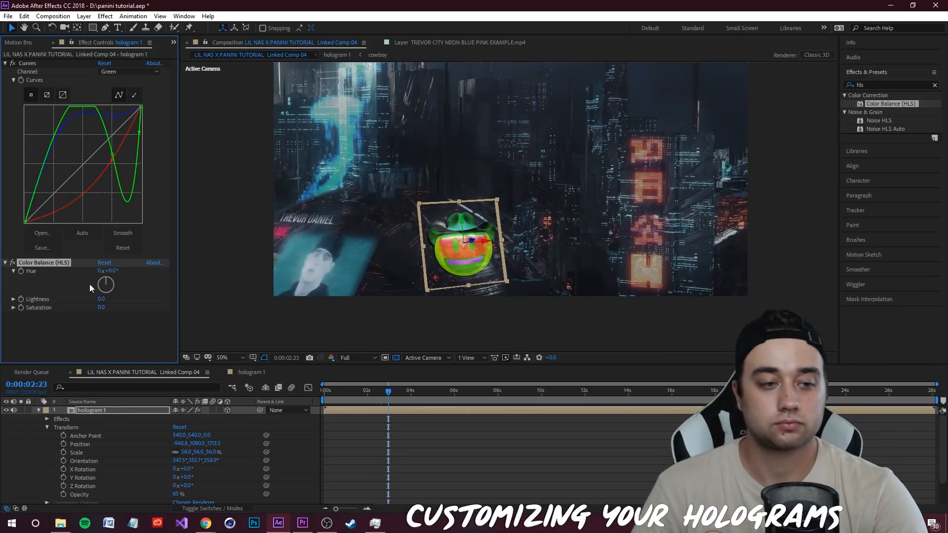
# Step: Set the Hue of the Color Balance (HLS) effect on the hologram 1 layer to -106° and inspect the emoji's colors
pyautogui.moveTo(90, 283); pyautogui.dragTo(109, 291)
pyautogui.moveTo(498, 261); pyautogui.dragTo(635, 155)
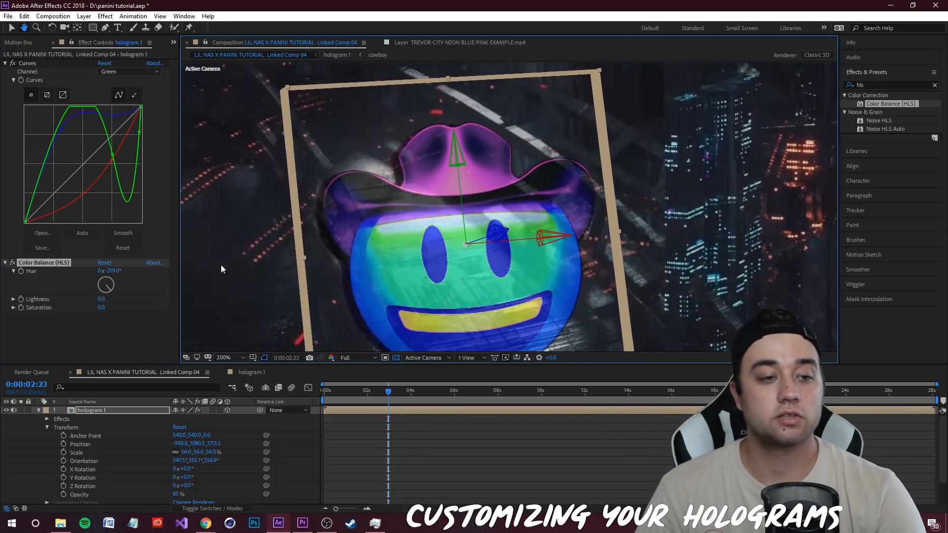
pyautogui.moveTo(110, 288); pyautogui.dragTo(102, 291)
pyautogui.scroll(-3, 395, 230)
pyautogui.scroll(2, 482, 257)
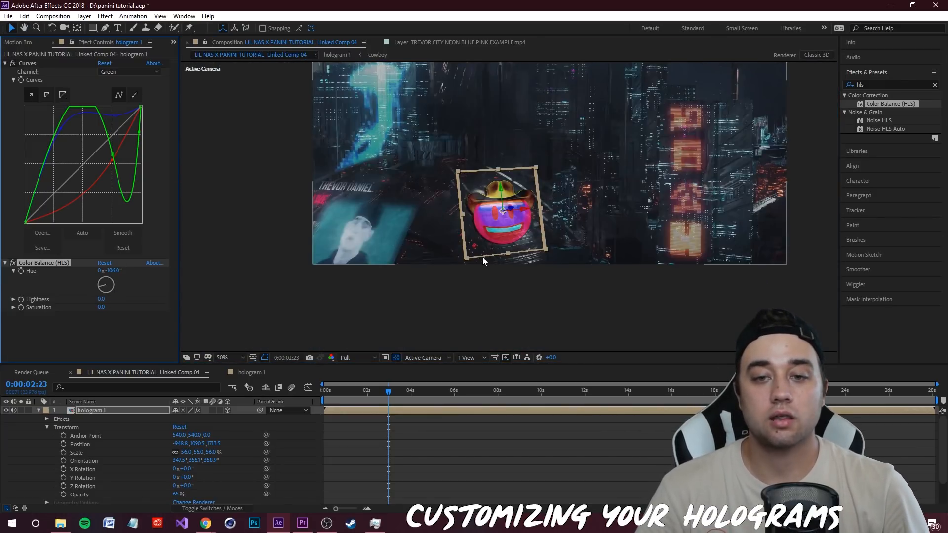
# Step: Lower the recolored hologram 1 layer's Opacity to 44%
pyautogui.scroll(-1, 475, 275)
pyautogui.moveTo(175, 496); pyautogui.dragTo(165, 495)
pyautogui.click(455, 474)
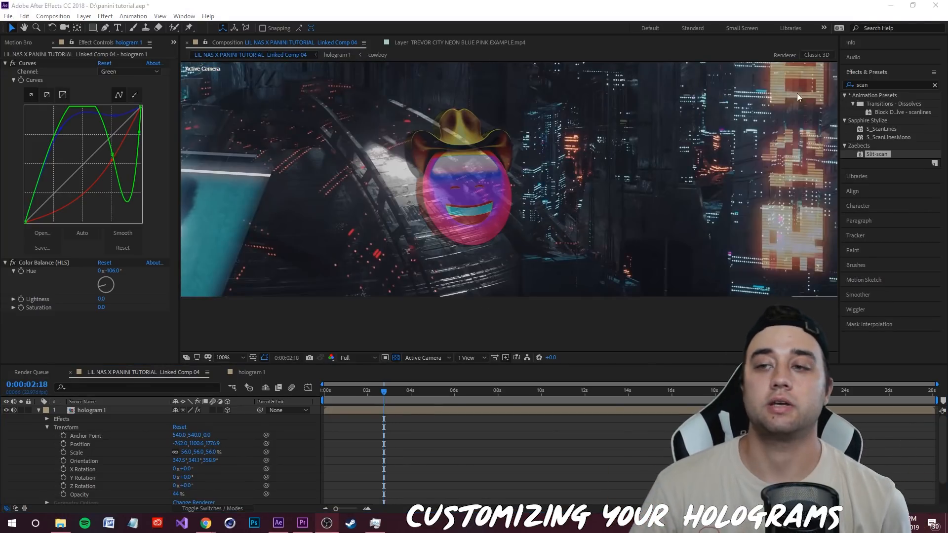
# Step: Find the Stylize Glow effect and apply it to the hologram 1 layer
pyautogui.hotkey('ctrl', '5')
pyautogui.write('glow')
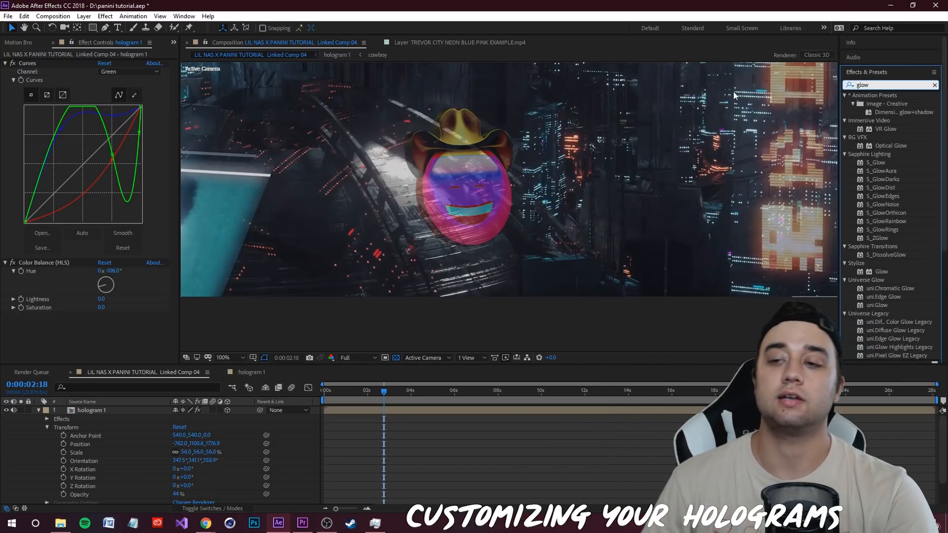
pyautogui.moveTo(877, 275); pyautogui.dragTo(873, 284)
pyautogui.moveTo(79, 398); pyautogui.dragTo(90, 411)
# Step: Set the Glow effect's Radius to 65.2 and its Threshold to 51.7%
pyautogui.click(14, 239)
pyautogui.click(14, 260)
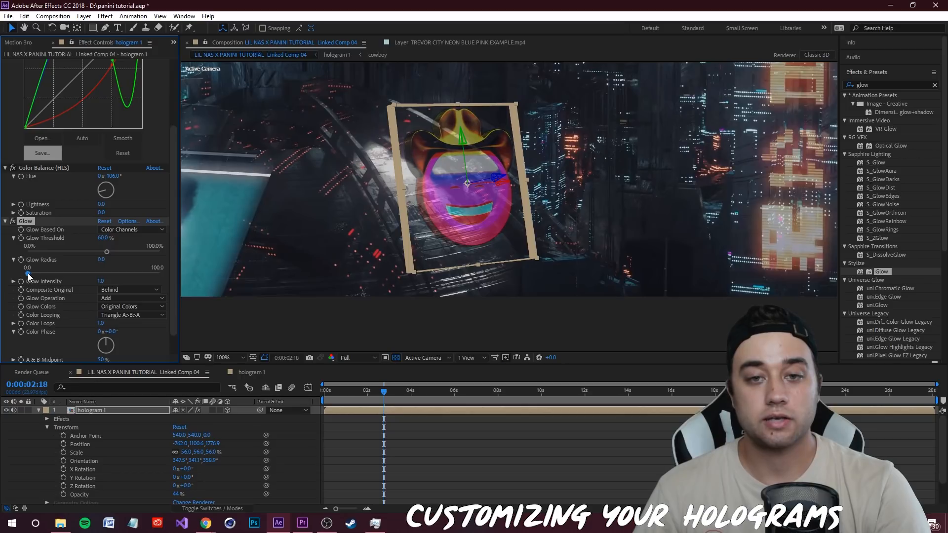
pyautogui.moveTo(48, 274); pyautogui.dragTo(76, 274)
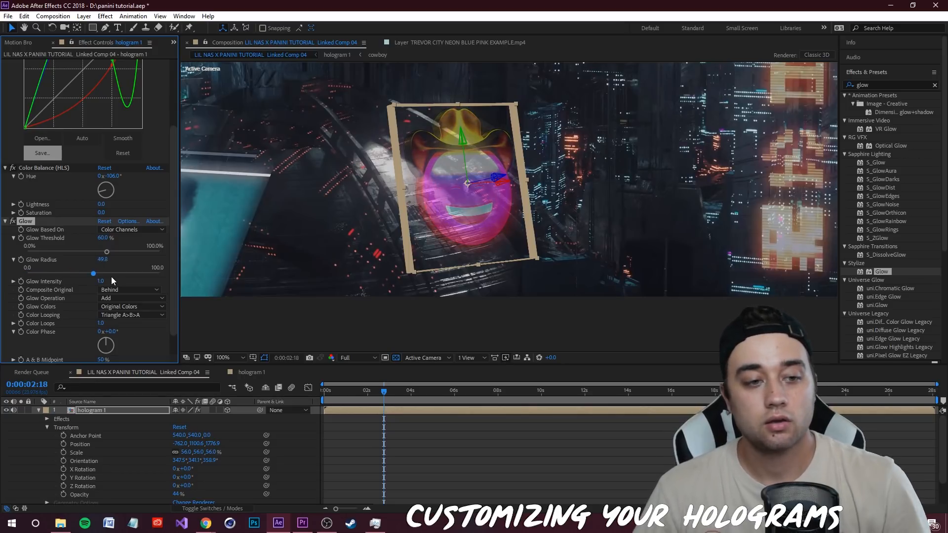
pyautogui.moveTo(109, 250)
pyautogui.mouseDown()
pyautogui.moveTo(75, 253)
pyautogui.moveTo(95, 251)
pyautogui.mouseUp()
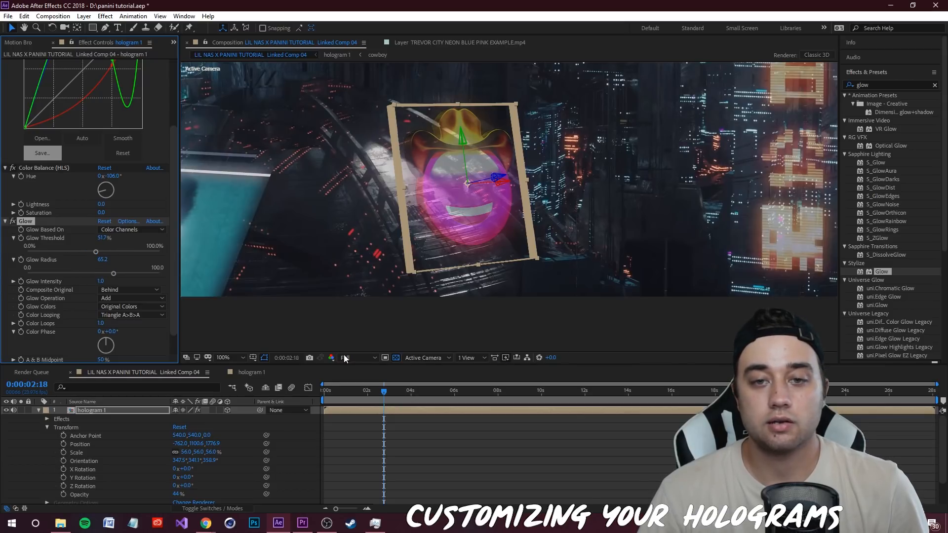
# Step: Start animating the hologram 1 layer's Opacity with a keyframe at 0:00:01:16
pyautogui.moveTo(394, 392); pyautogui.dragTo(360, 401)
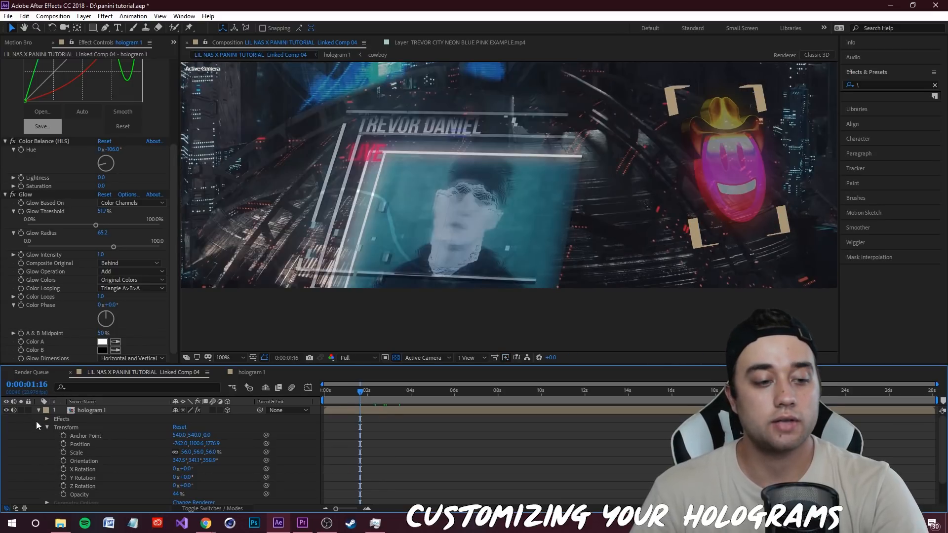
pyautogui.click(46, 427)
pyautogui.click(46, 427)
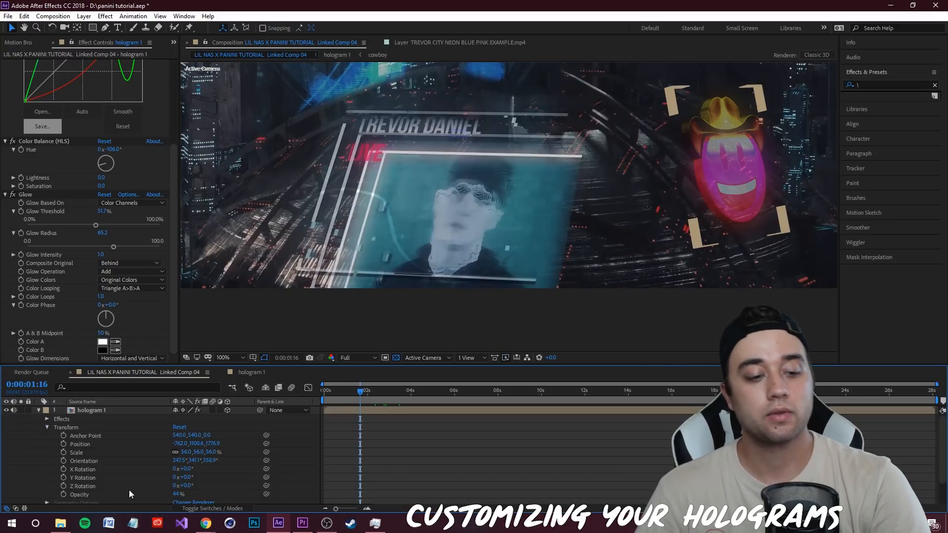
pyautogui.click(63, 495)
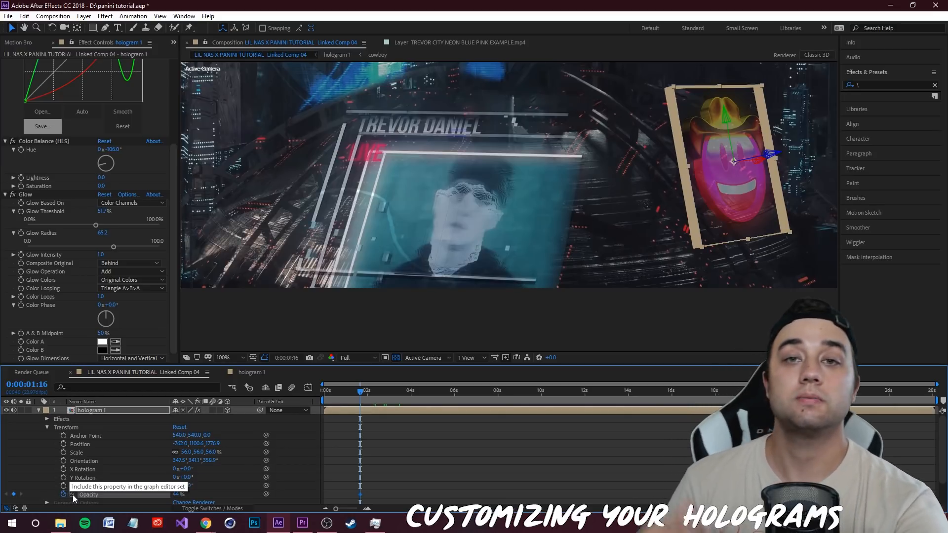
# Step: Keyframe the hologram 1 layer's Opacity at 0% three frames further on, at 0:00:01:19
pyautogui.press('pagedown')
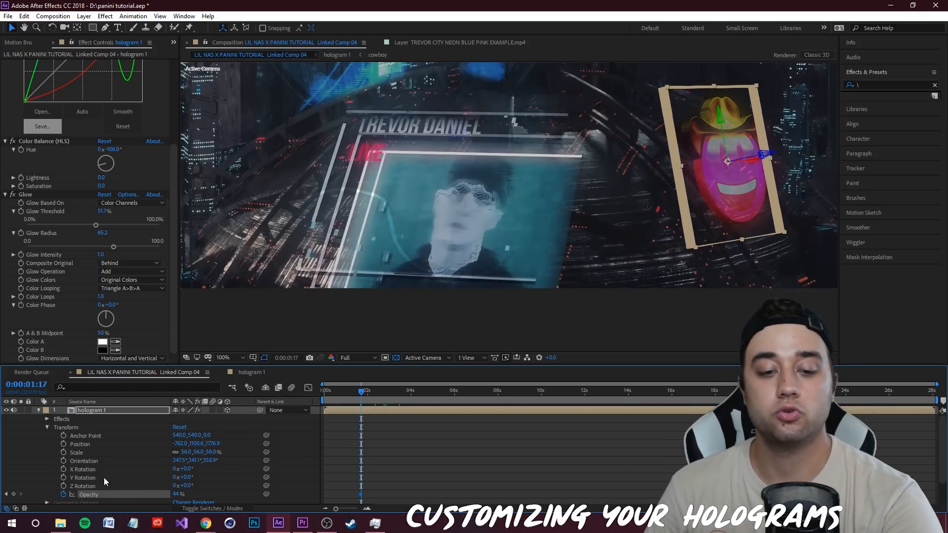
pyautogui.press('pagedown')
pyautogui.press('pagedown')
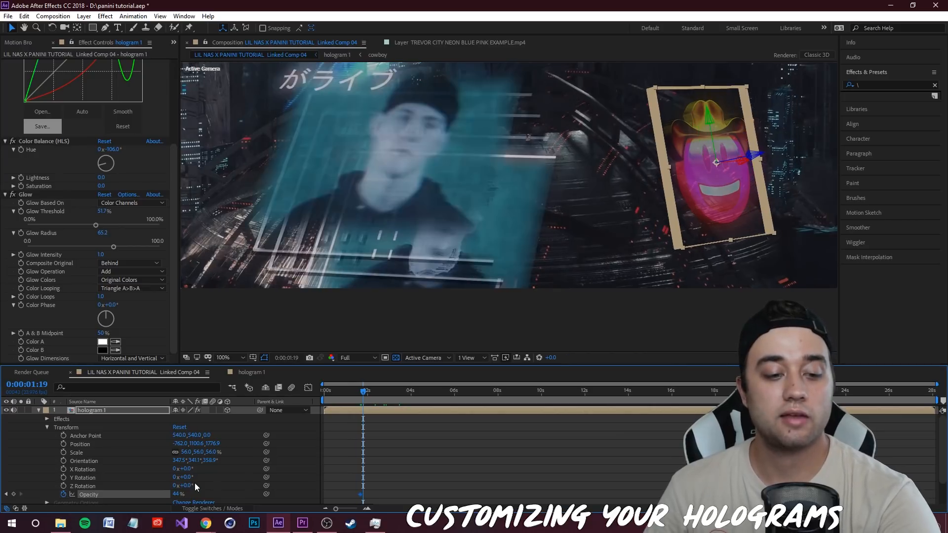
pyautogui.moveTo(177, 494); pyautogui.dragTo(7, 493)
# Step: Keyframe the hologram 1 layer's Opacity at 44% at 0:00:01:21
pyautogui.press('pagedown')
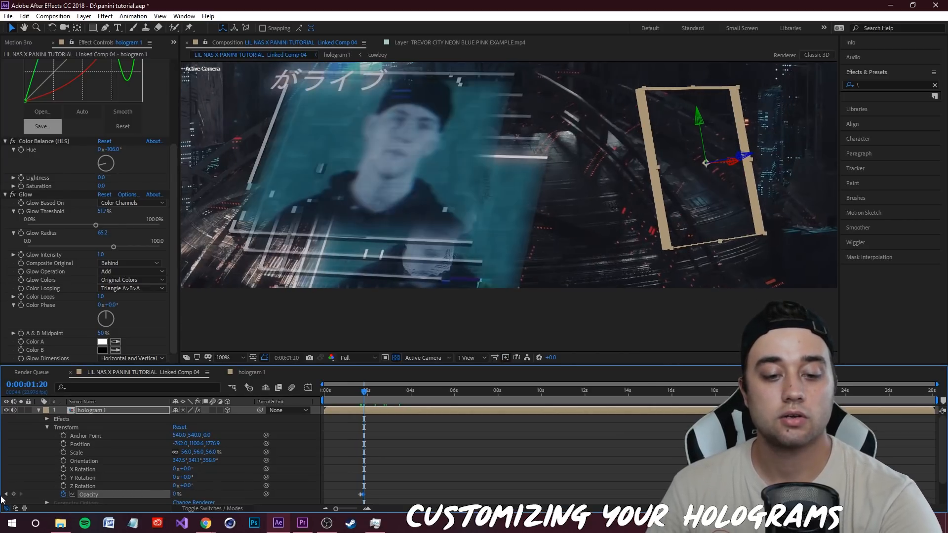
pyautogui.press('pagedown')
pyautogui.write('4')
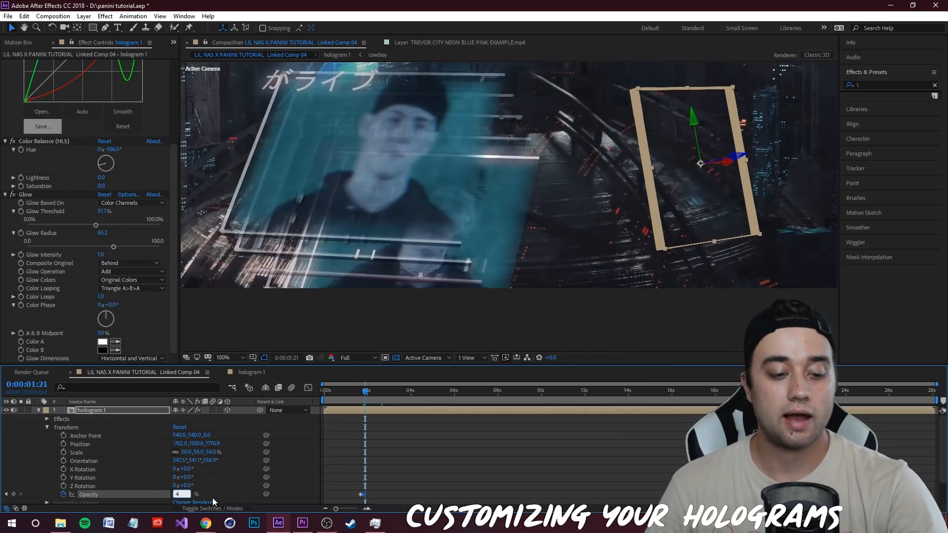
pyautogui.write('4')
pyautogui.press('Return')
# Step: Keyframe the hologram 1 layer's Opacity at 0% at 0:00:02:00
pyautogui.press('pagedown')
pyautogui.press('pagedown')
pyautogui.press('pagedown')
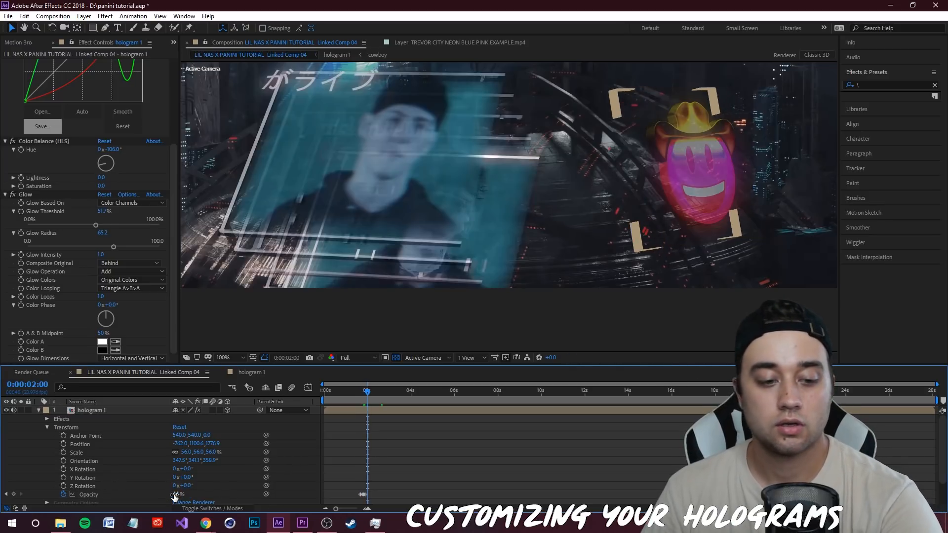
pyautogui.click(175, 495)
pyautogui.write('0')
pyautogui.press('Return')
# Step: Keyframe the hologram 1 layer's Opacity at 44% at 0:00:02:06
pyautogui.press('pagedown')
pyautogui.press('pagedown')
pyautogui.press('pagedown')
pyautogui.press('pagedown')
pyautogui.press('pagedown')
pyautogui.press('pagedown')
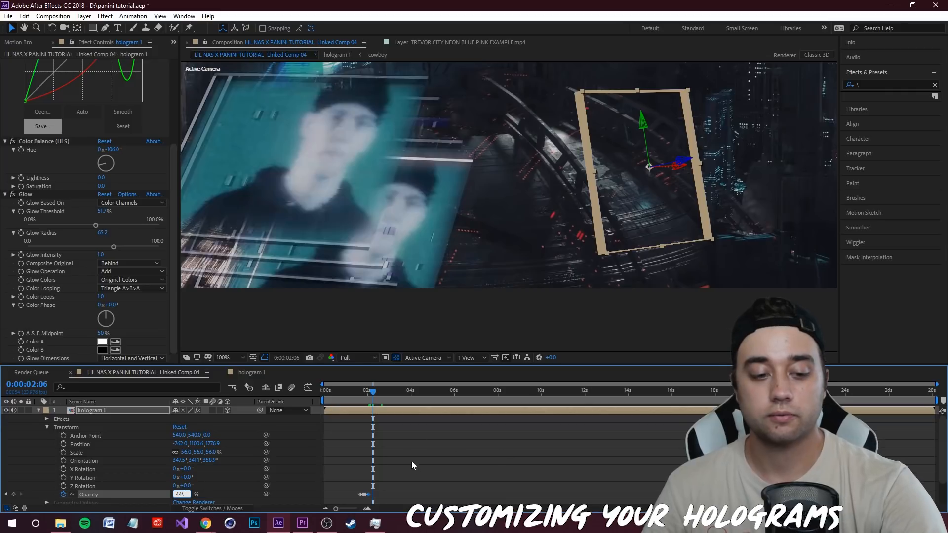
pyautogui.write('44')
pyautogui.press('Return')
# Step: Play back the hologram's opacity flicker from 0:00:01:13 and again from 0:00:01:15
pyautogui.moveTo(374, 393); pyautogui.dragTo(357, 406)
pyautogui.press('space')
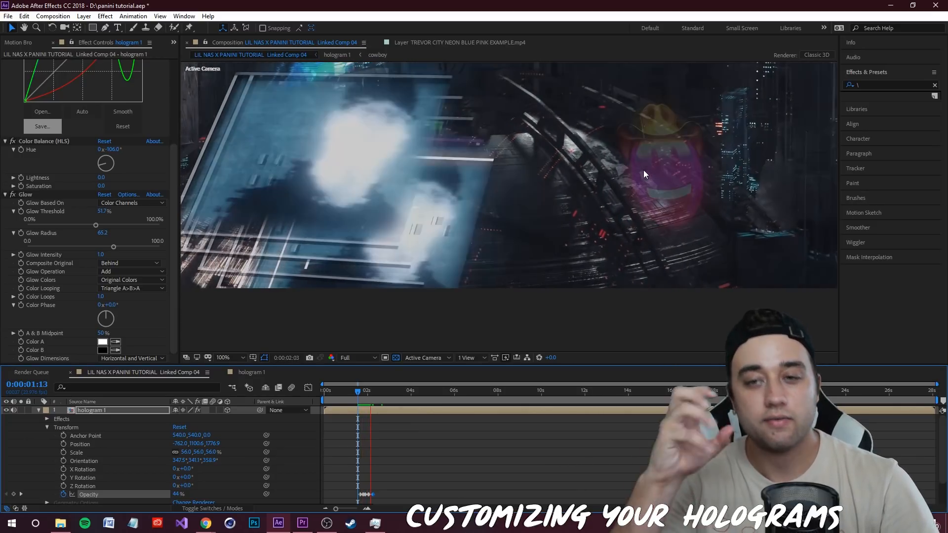
pyautogui.moveTo(383, 394); pyautogui.dragTo(363, 401)
pyautogui.press('space')
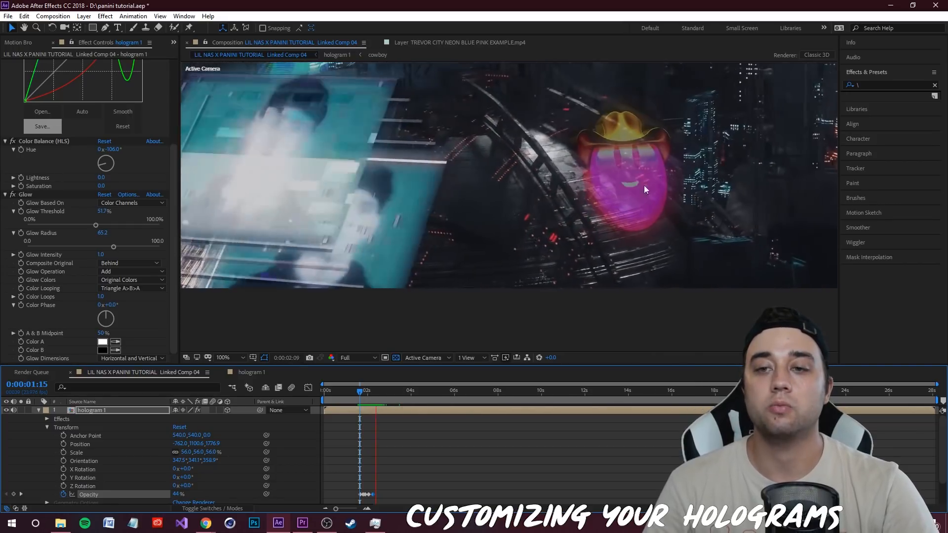
# Step: Move the last Opacity keyframe of hologram 1 earlier to 0:00:02:01 and play back the flicker
pyautogui.click(385, 402)
pyautogui.scroll(3, 374, 491)
pyautogui.moveTo(657, 397); pyautogui.dragTo(534, 452)
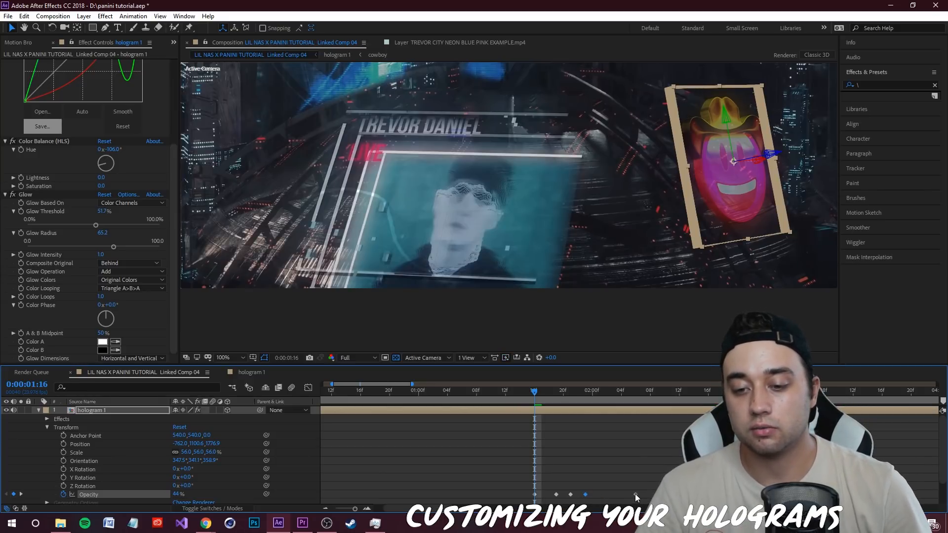
pyautogui.press('space')
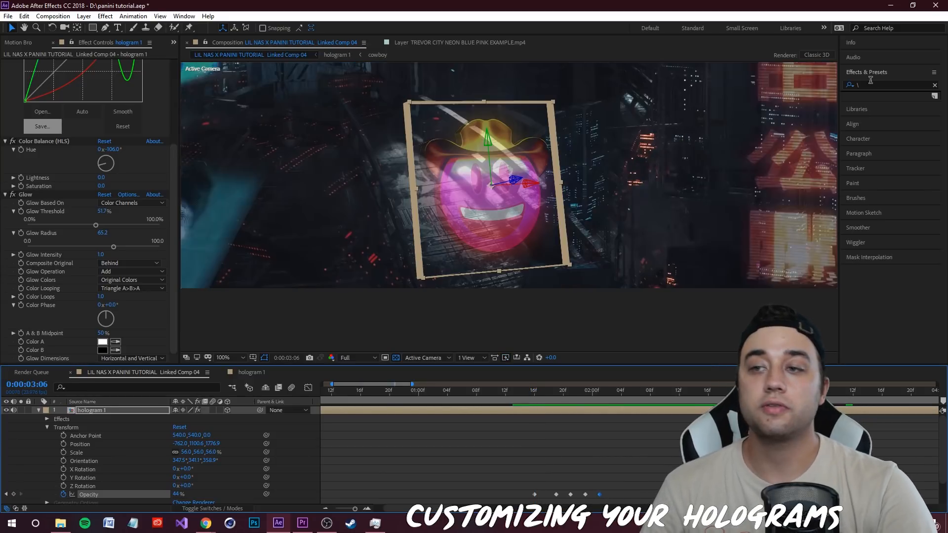
# Step: Find the Mosaic effect and apply the Stylize version to the hologram 1 layer
pyautogui.click(871, 84)
pyautogui.write('mosaic')
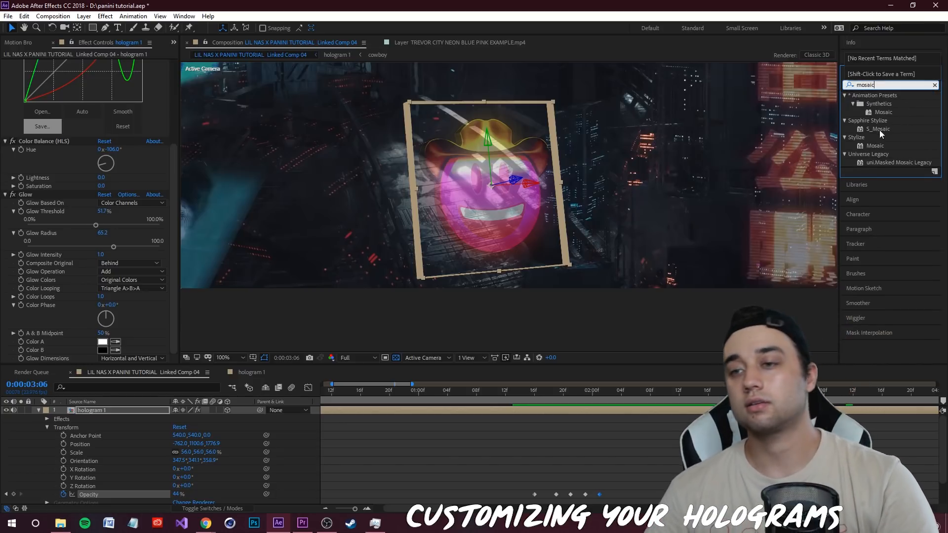
pyautogui.moveTo(875, 145); pyautogui.dragTo(457, 216)
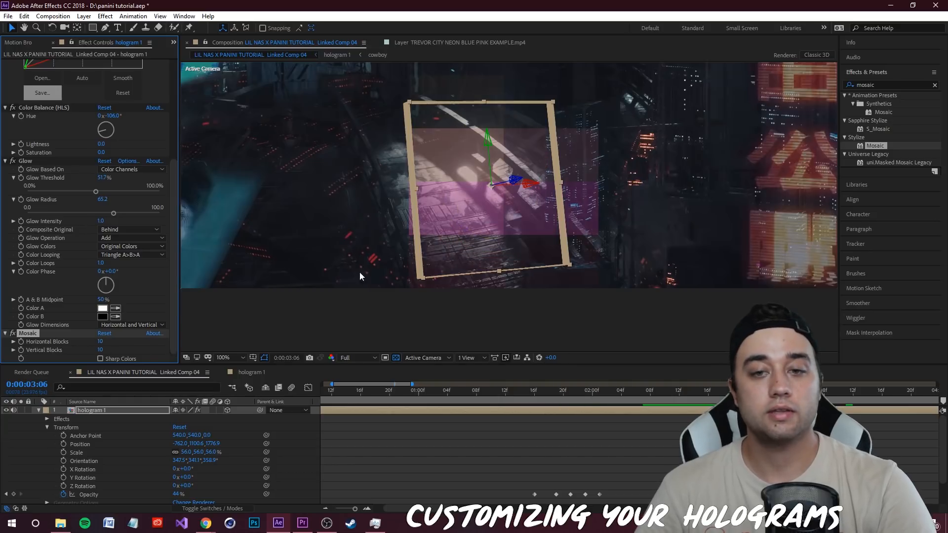
# Step: Set Mosaic's Horizontal Blocks to 513 and Vertical Blocks to 866 on the hologram 1 layer
pyautogui.moveTo(137, 344); pyautogui.dragTo(141, 344)
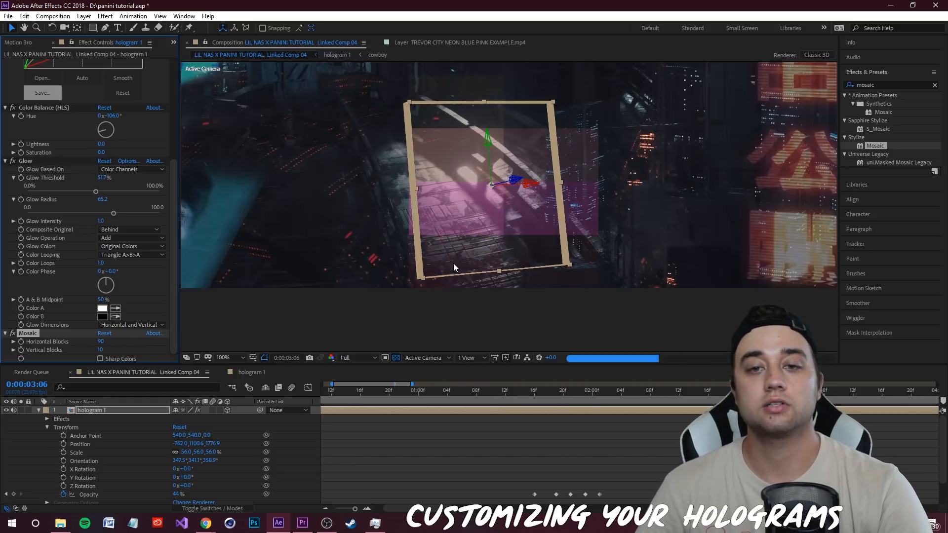
pyautogui.hotkey('ctrl', 'z')
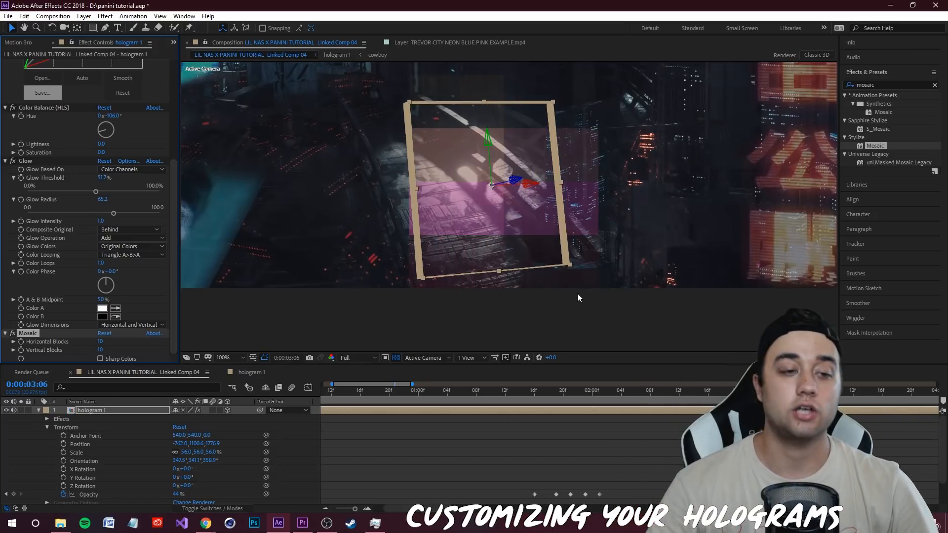
pyautogui.moveTo(277, 344); pyautogui.dragTo(402, 344)
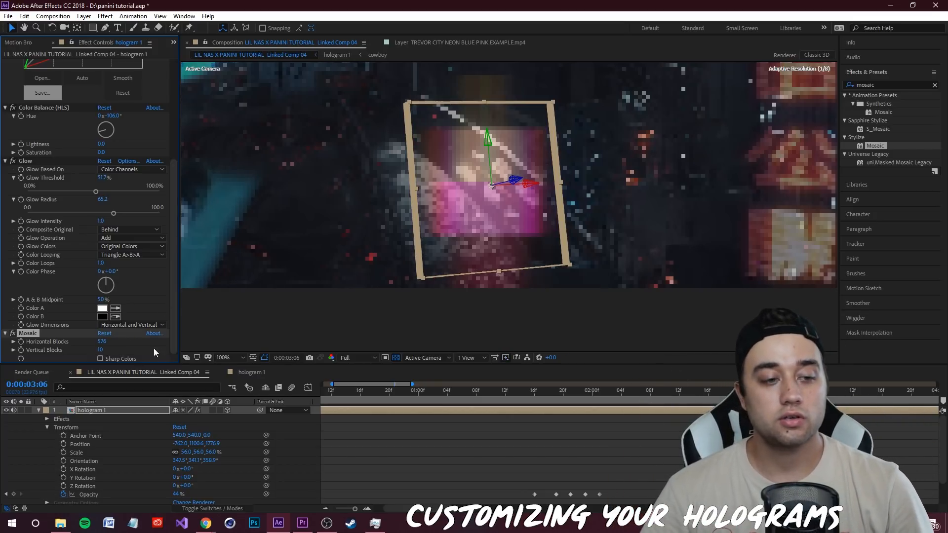
pyautogui.moveTo(103, 350); pyautogui.dragTo(598, 333)
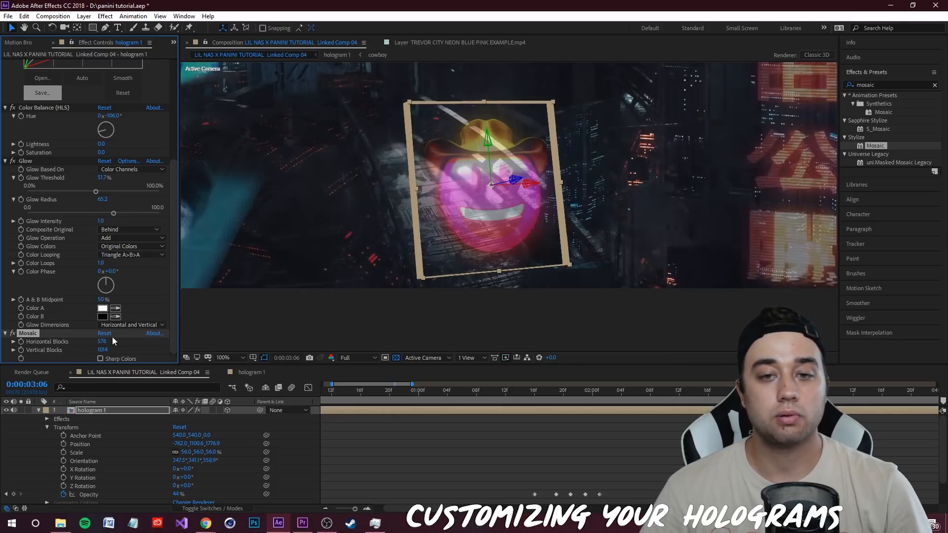
pyautogui.moveTo(66, 351)
pyautogui.mouseDown()
pyautogui.moveTo(113, 345)
pyautogui.moveTo(68, 341)
pyautogui.mouseUp()
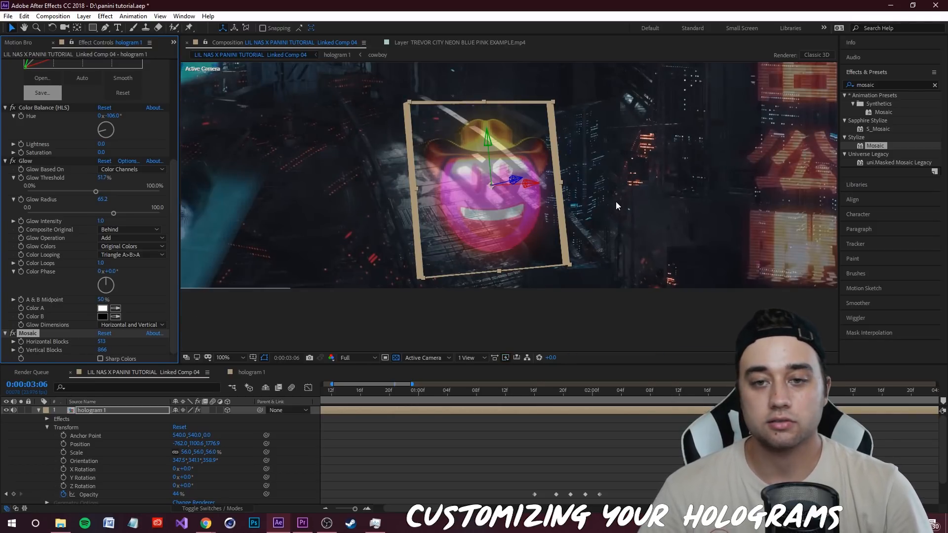
# Step: Keyframe Mosaic's Horizontal Blocks at 100 and Vertical Blocks at 50 at 0:00:01:11
pyautogui.press('.')
pyautogui.press(',')
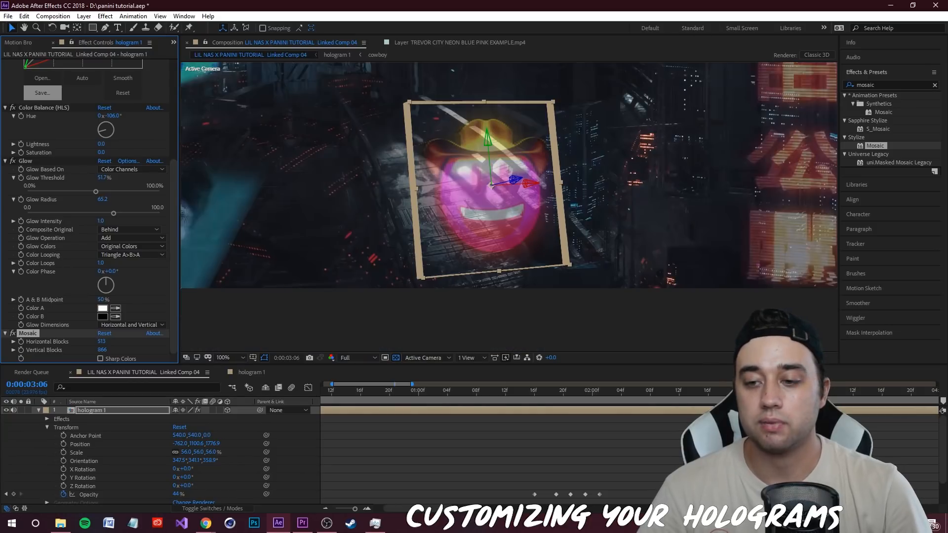
pyautogui.press('space')
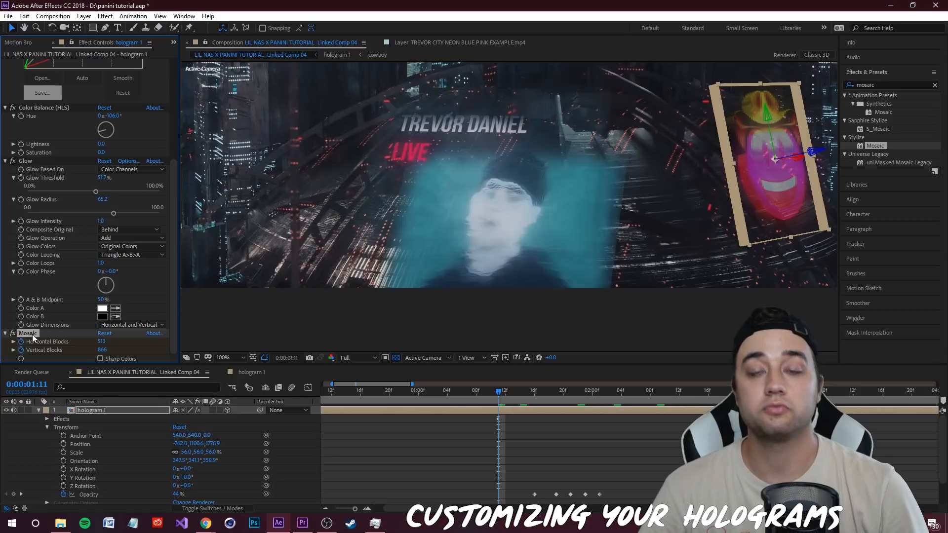
pyautogui.moveTo(84, 341); pyautogui.dragTo(10, 354)
pyautogui.click(104, 350)
pyautogui.write('50')
pyautogui.press('Return')
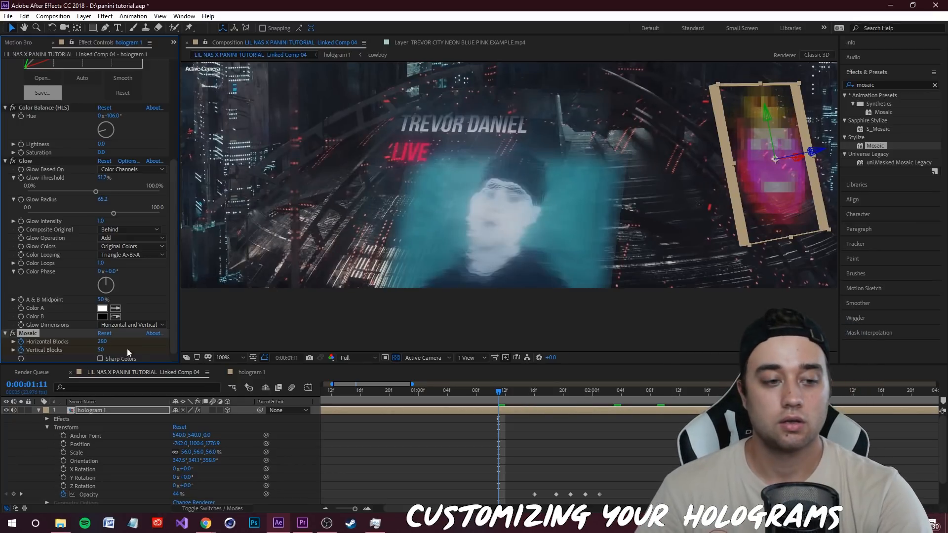
pyautogui.write('100')
pyautogui.press('Return')
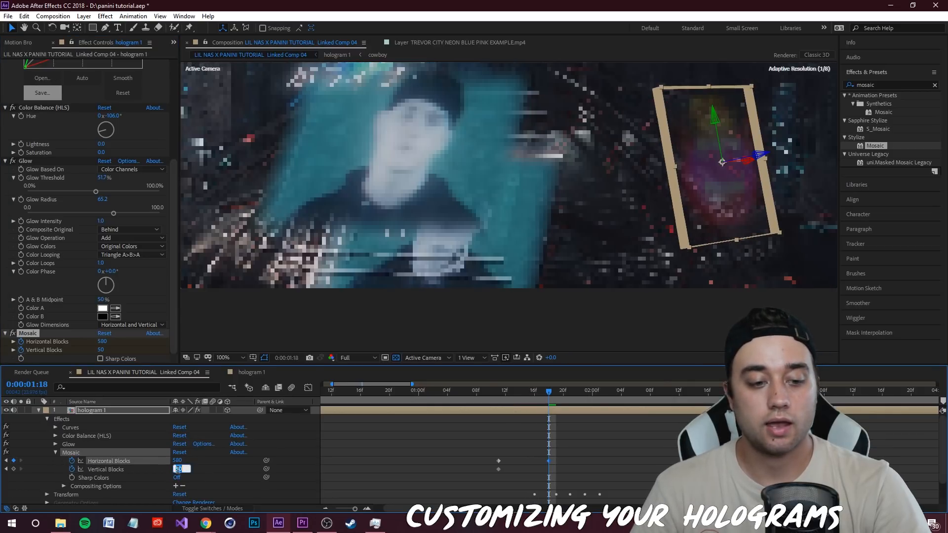
# Step: Keyframe Mosaic's Horizontal Blocks at 580 and Vertical Blocks at 210 at 0:00:01:18, and play back from 0:00:01:11
pyautogui.moveTo(176, 469); pyautogui.dragTo(238, 468)
pyautogui.moveTo(178, 470); pyautogui.dragTo(243, 469)
pyautogui.moveTo(546, 395); pyautogui.dragTo(499, 395)
pyautogui.moveTo(695, 152); pyautogui.dragTo(484, 158)
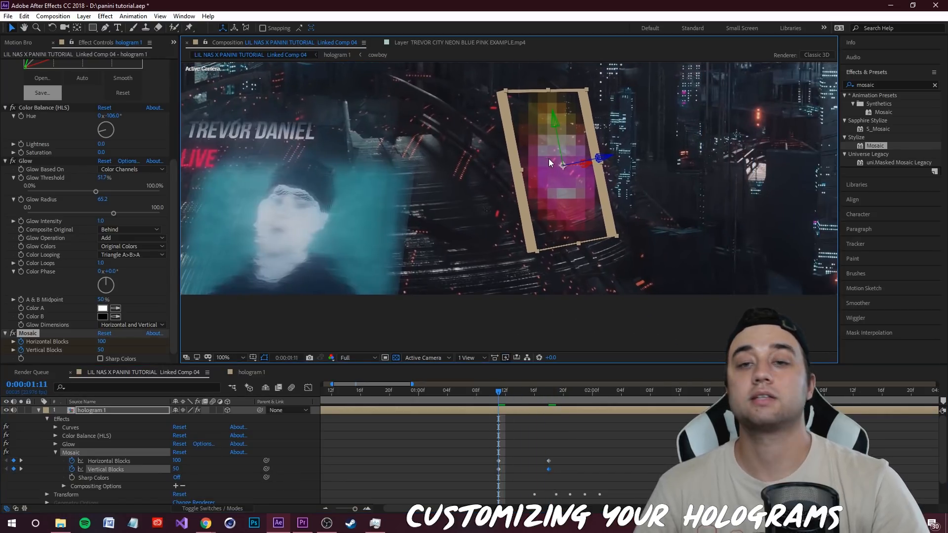
pyautogui.press('space')
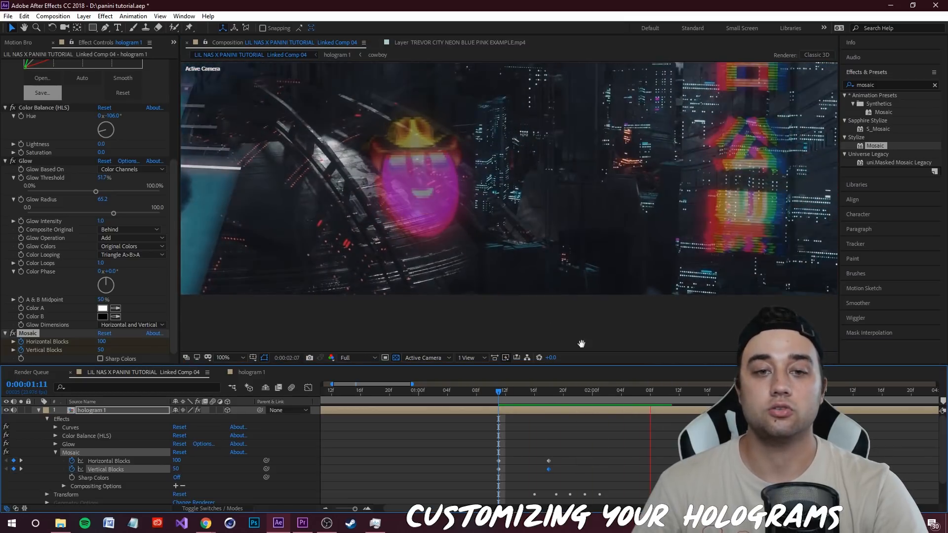
pyautogui.press('space')
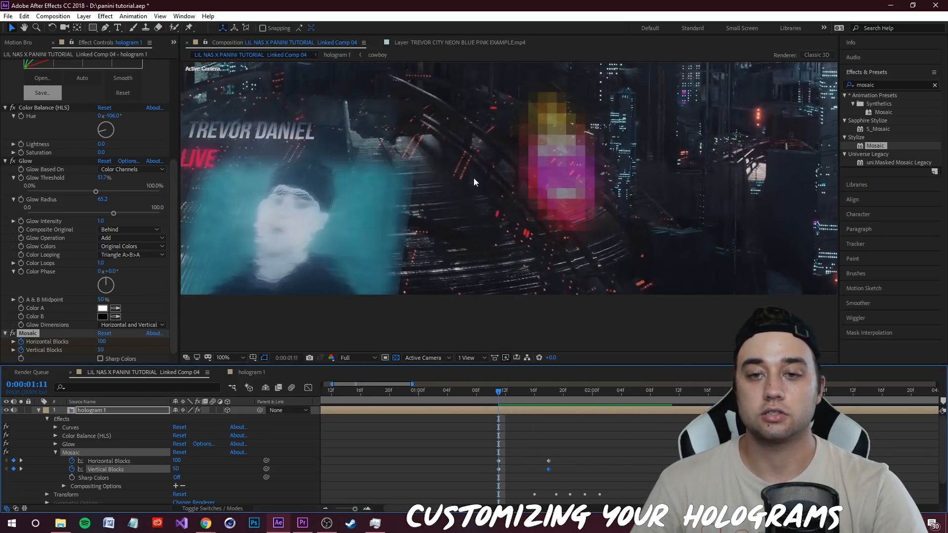
# Step: Keyframe Mosaic's Horizontal Blocks at 45 and Vertical Blocks at 12 at 0:00:01:05, and play back the pixelated reveal
pyautogui.press('space')
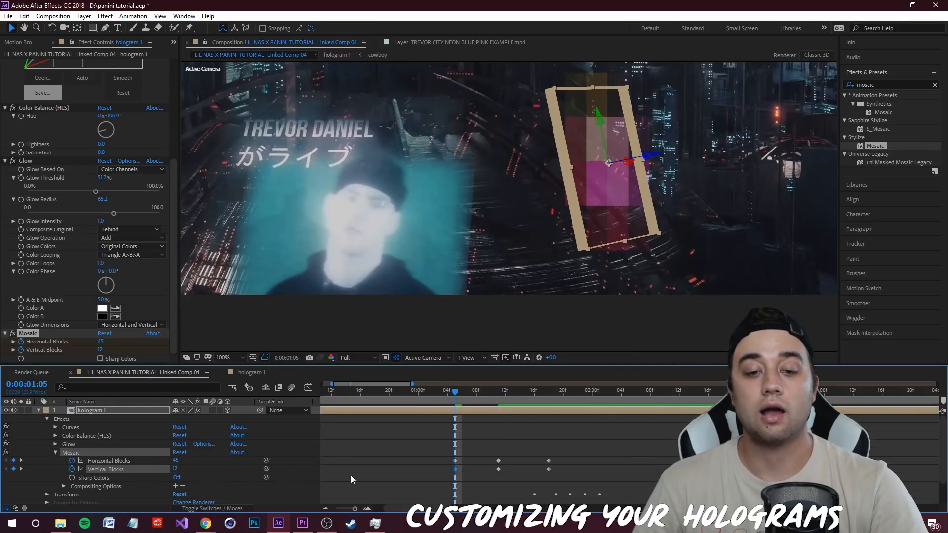
pyautogui.press('space')
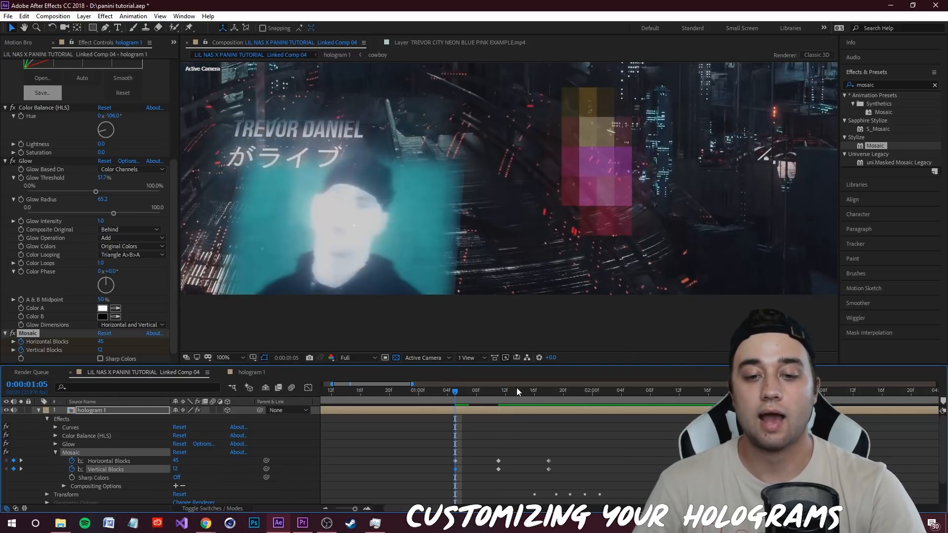
pyautogui.moveTo(640, 393); pyautogui.dragTo(455, 441)
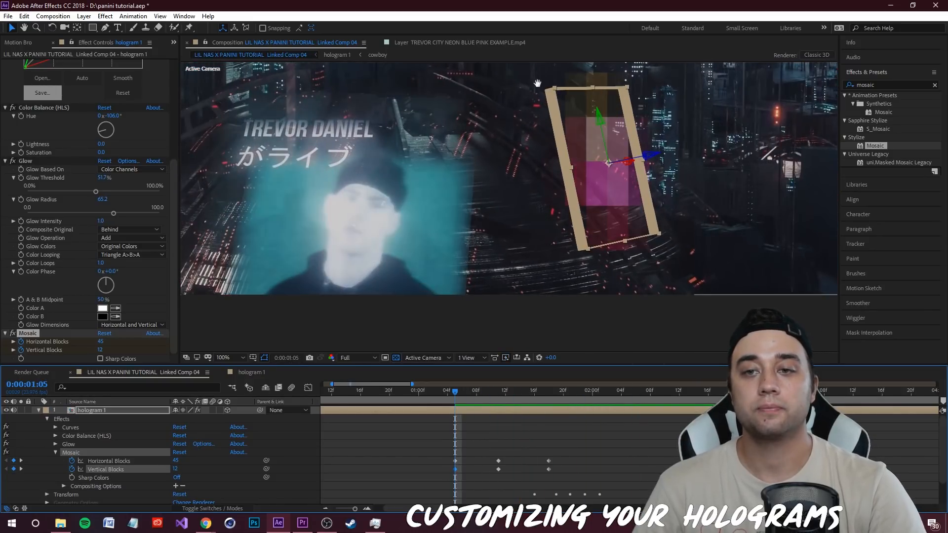
pyautogui.scroll(-2, 496, 175)
pyautogui.click(601, 453)
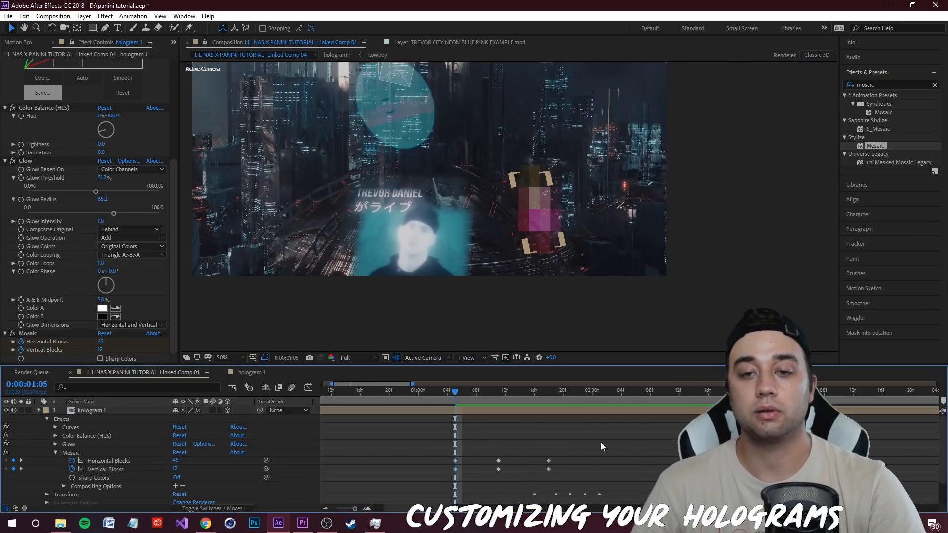
pyautogui.press('space')
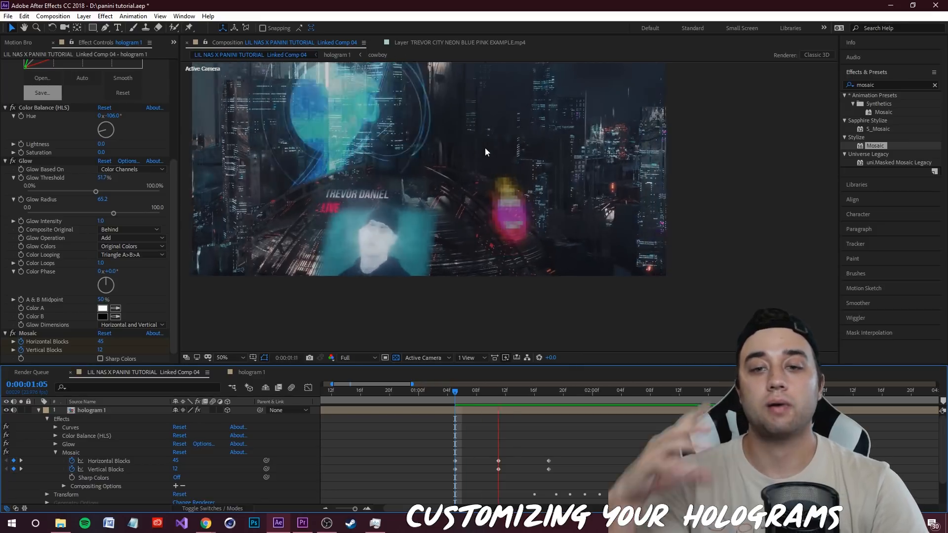
# Step: Scrub through the hologram's mosaic reveal in the city composition to review the animation
pyautogui.moveTo(685, 388); pyautogui.dragTo(455, 442)
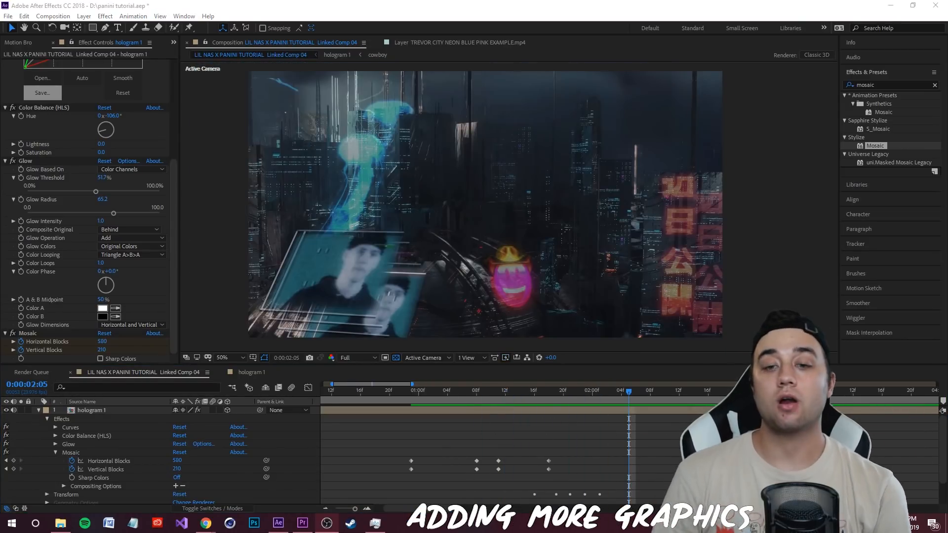
pyautogui.moveTo(630, 399); pyautogui.dragTo(505, 431)
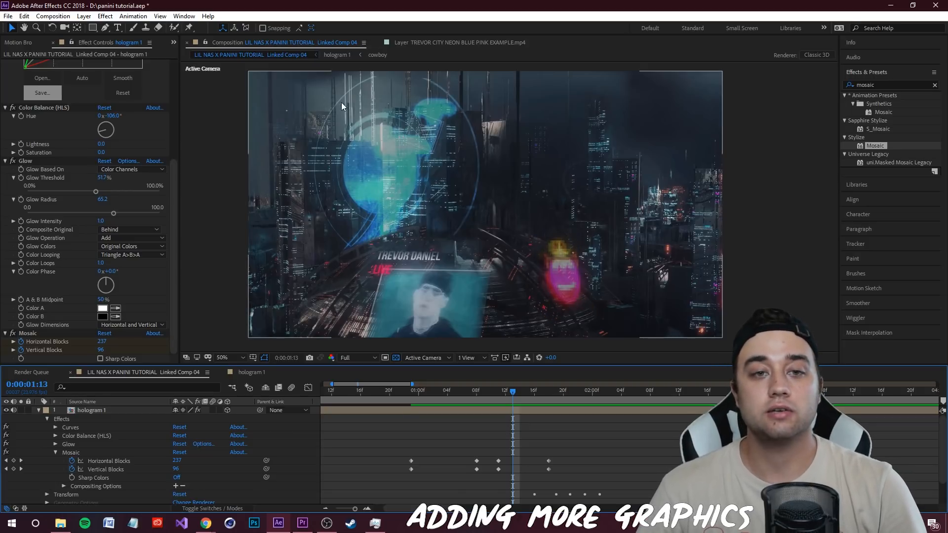
pyautogui.moveTo(514, 393); pyautogui.dragTo(537, 403)
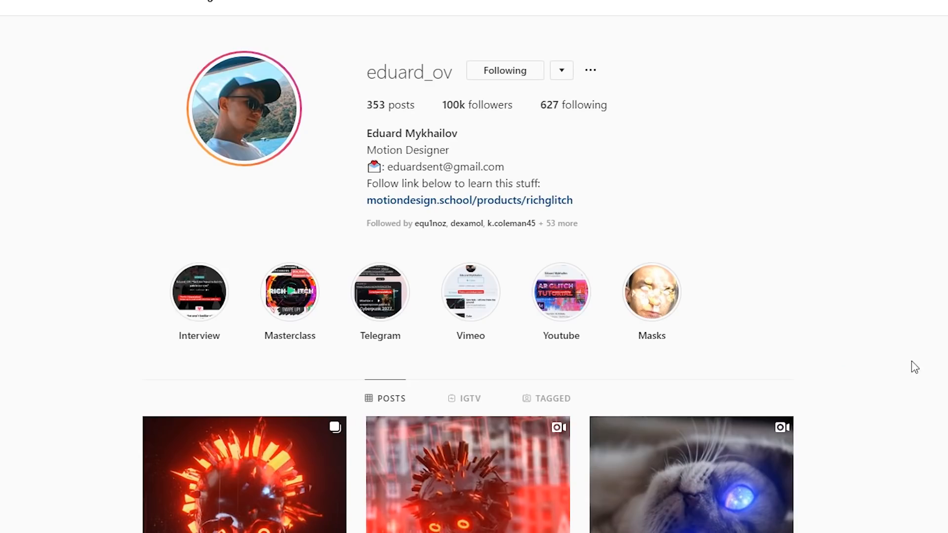
# Step: Switch to the motion designer's Instagram profile, look through the posts and open the richglitch course link
pyautogui.scroll(-15, 914, 368)
pyautogui.scroll(8, 885, 375)
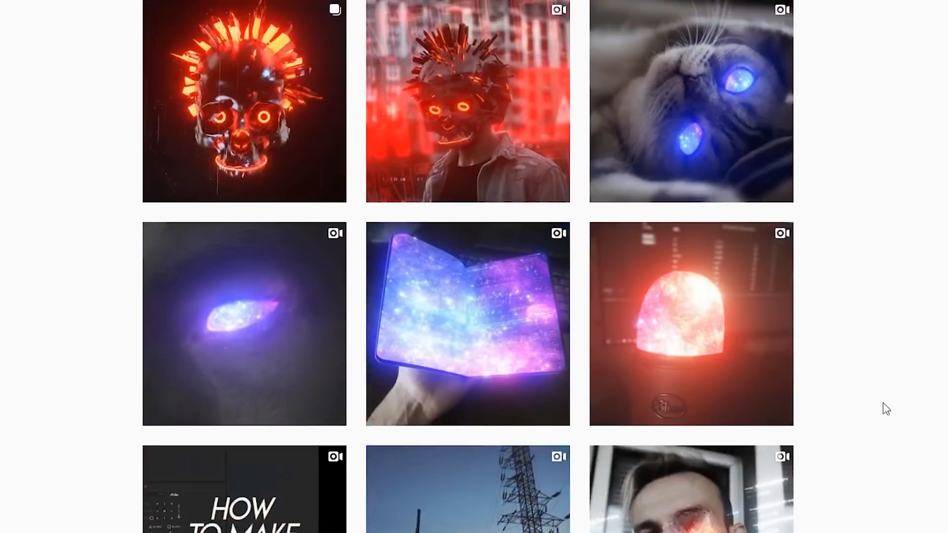
pyautogui.scroll(5, 912, 430)
pyautogui.click(461, 205)
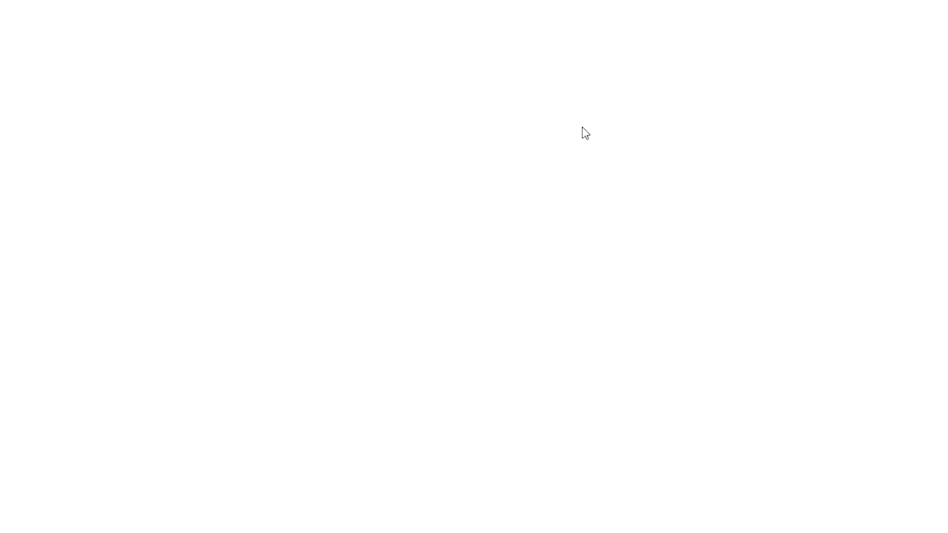
# Step: Look through the richglitch course page from start to end and return to its beginning
pyautogui.scroll(-15, 379, 304)
pyautogui.scroll(7, 375, 309)
pyautogui.scroll(8, 373, 323)
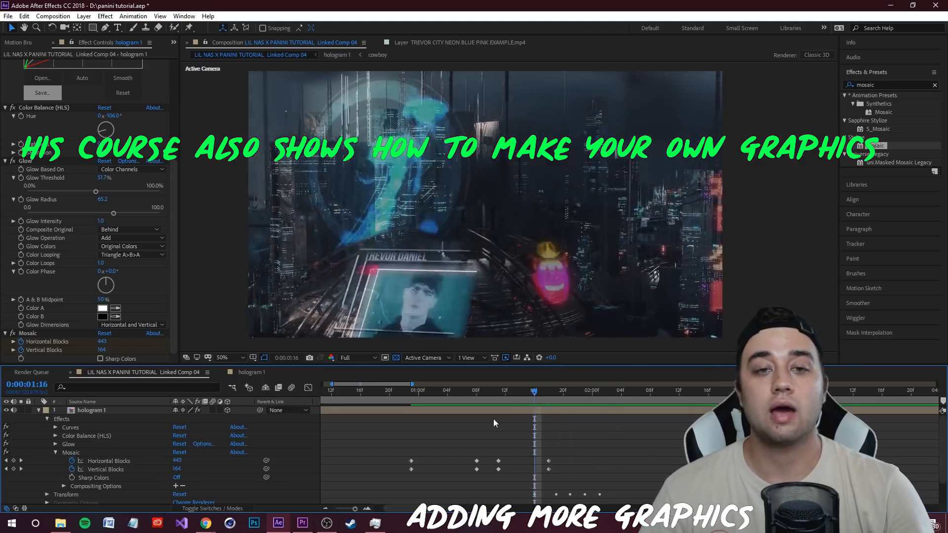
# Step: Switch to File Explorer and look through the Overlays + Elements folder for glitch graphics packs
pyautogui.moveTo(493, 419); pyautogui.dragTo(442, 419)
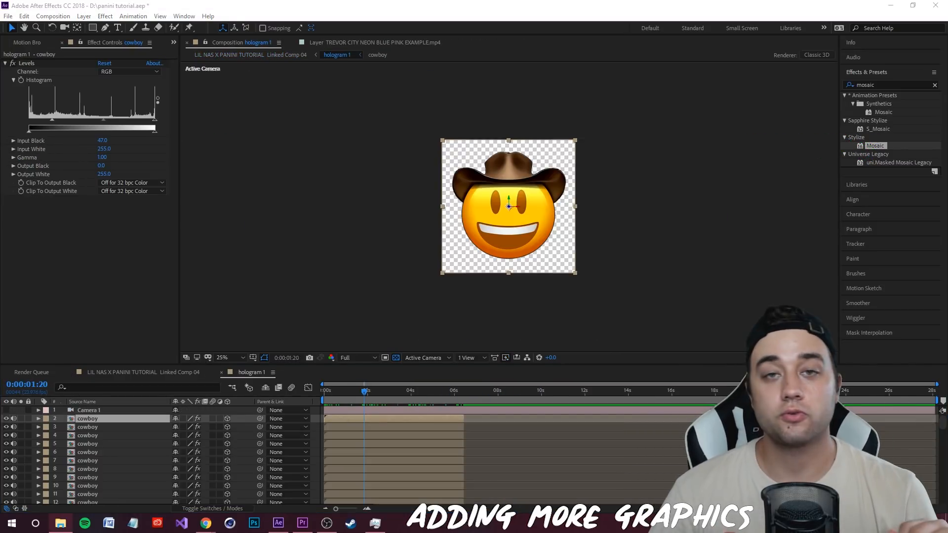
pyautogui.moveTo(947, 229); pyautogui.dragTo(213, 191)
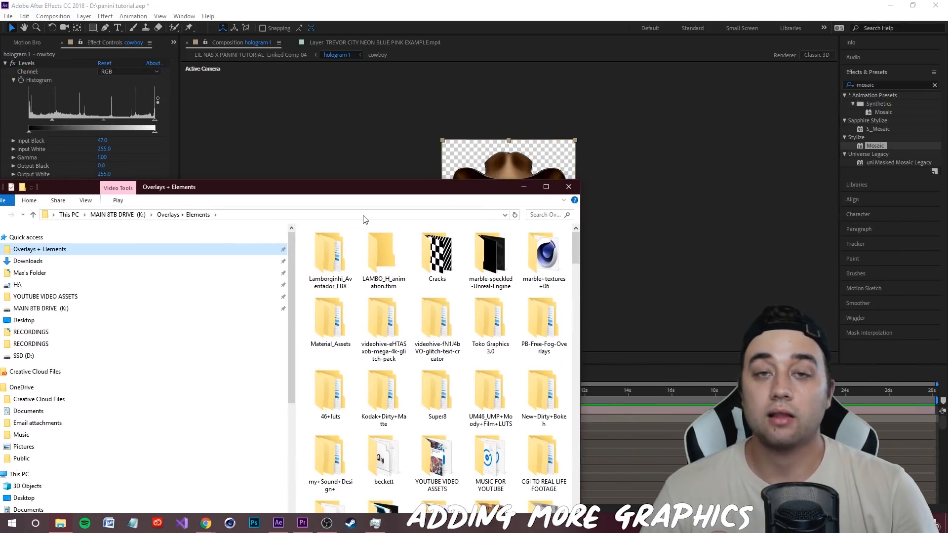
pyautogui.scroll(-3, 441, 387)
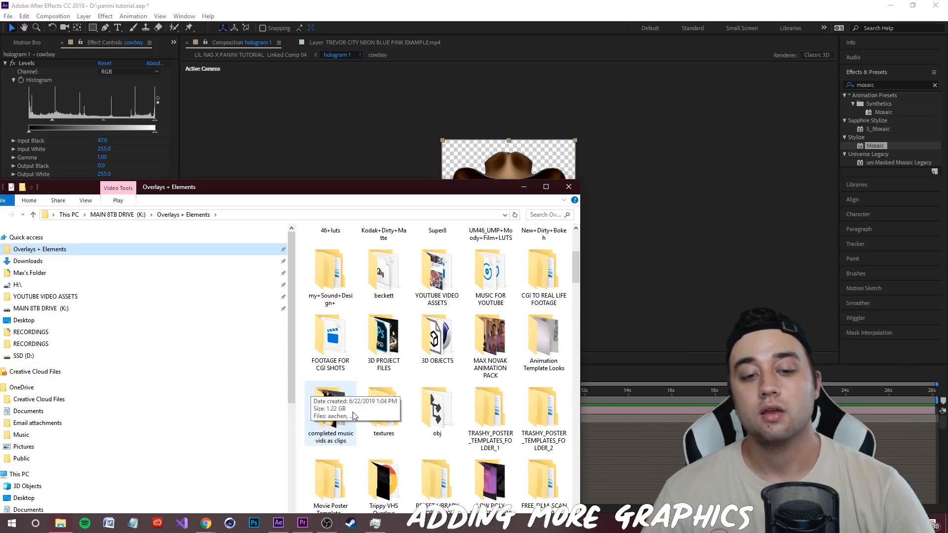
pyautogui.scroll(-3, 354, 416)
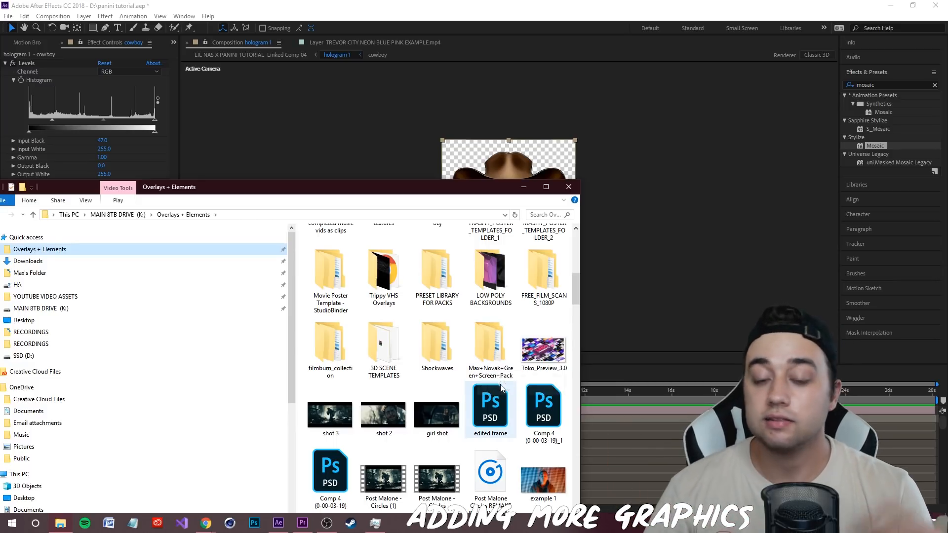
pyautogui.scroll(3, 496, 385)
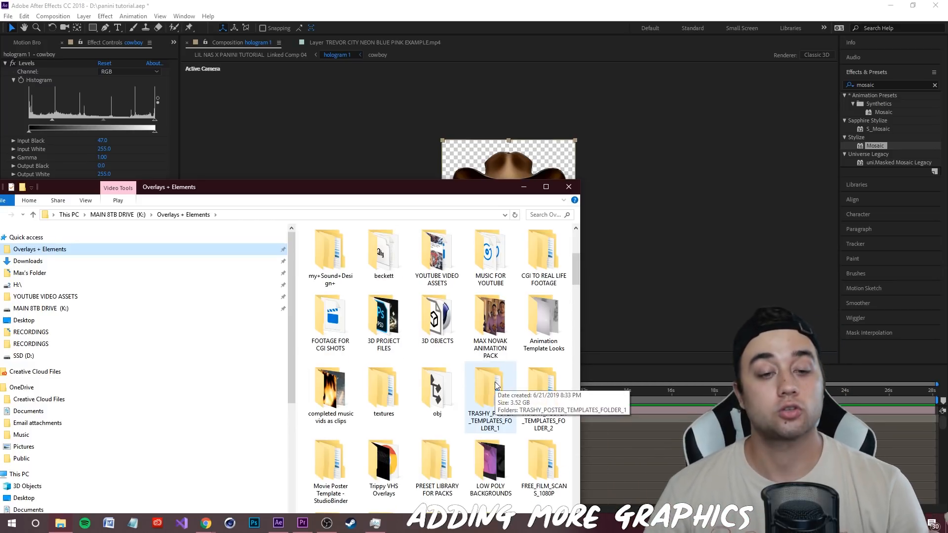
pyautogui.scroll(5, 570, 402)
# Step: Open the videohive mega 4K glitch pack folder and its Mega_4K_Glitch_Pack subfolder to browse the contents
pyautogui.doubleClick(367, 329)
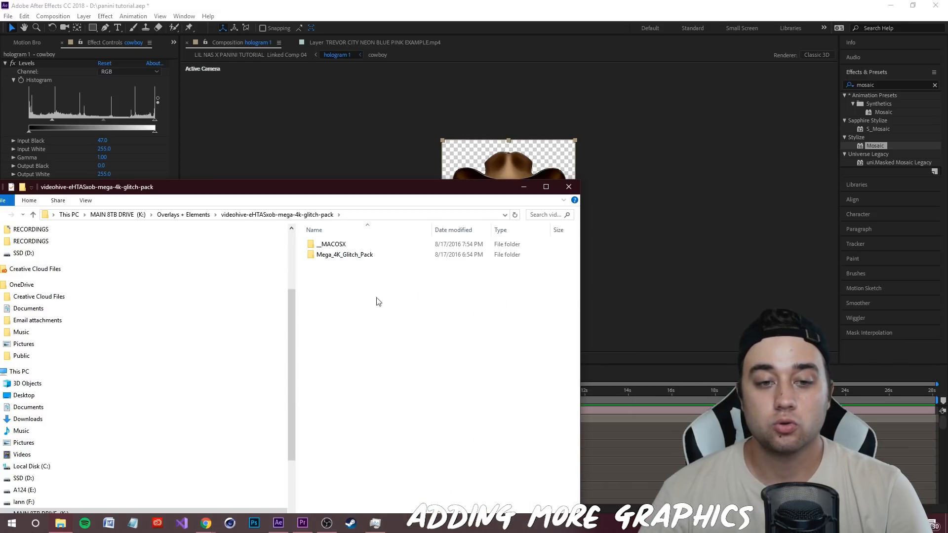
pyautogui.doubleClick(363, 254)
pyautogui.doubleClick(356, 244)
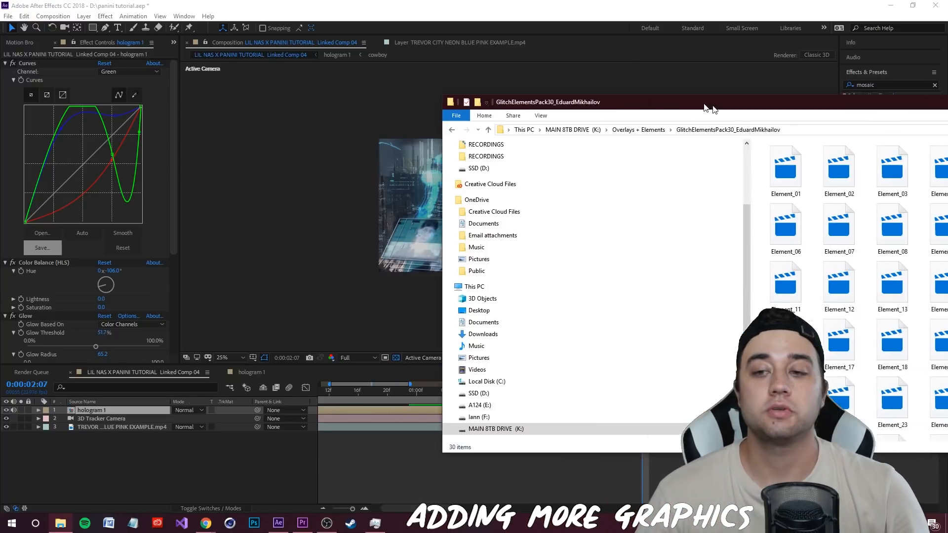
# Step: Add Element_01 from the GlitchElementsPack30 folder to the After Effects city composition above the hologram 1 layer
pyautogui.moveTo(709, 106); pyautogui.dragTo(450, 171)
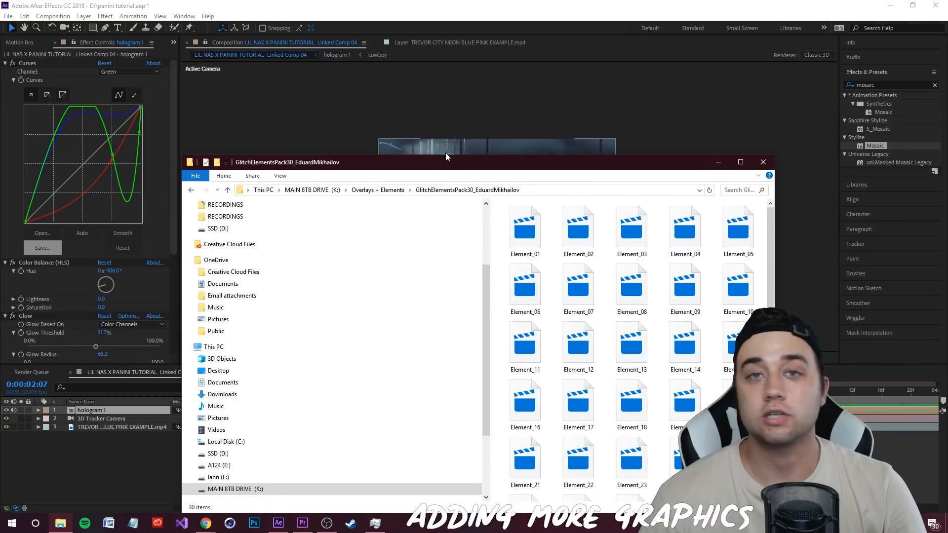
pyautogui.moveTo(445, 157); pyautogui.dragTo(566, 98)
pyautogui.moveTo(646, 171); pyautogui.dragTo(181, 464)
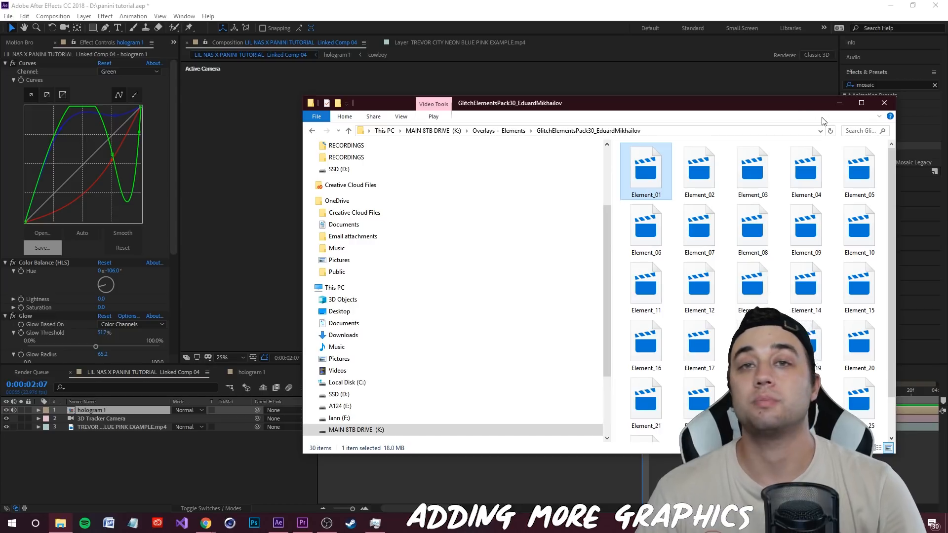
pyautogui.hotkey('alt', 'Tab')
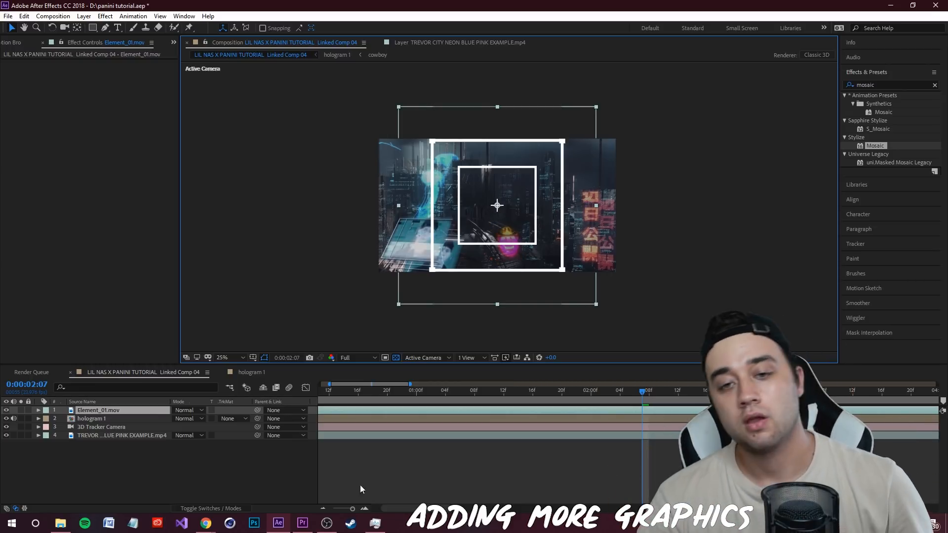
# Step: Scale Element_01.mov down to about 43.0 by 52.5% and turn it into a 3D layer
pyautogui.moveTo(596, 305); pyautogui.dragTo(540, 258)
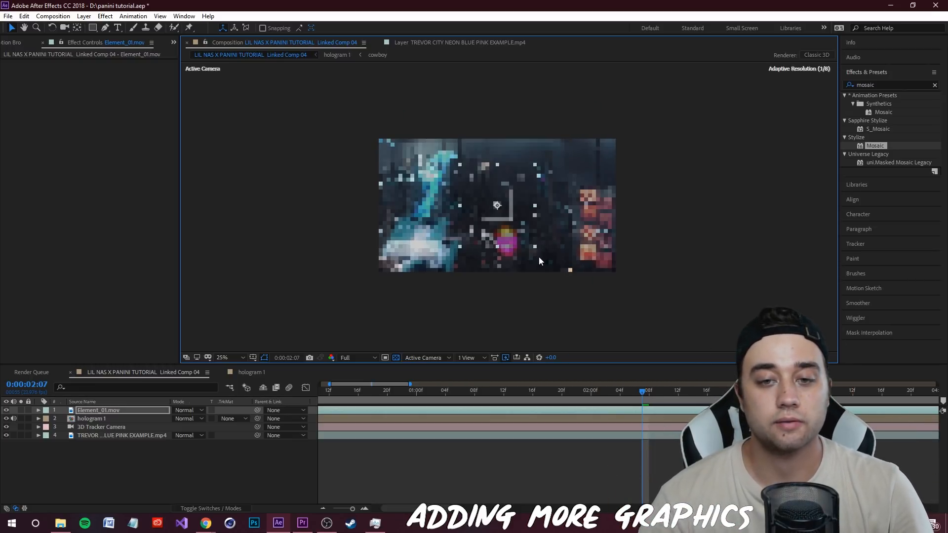
pyautogui.click(200, 509)
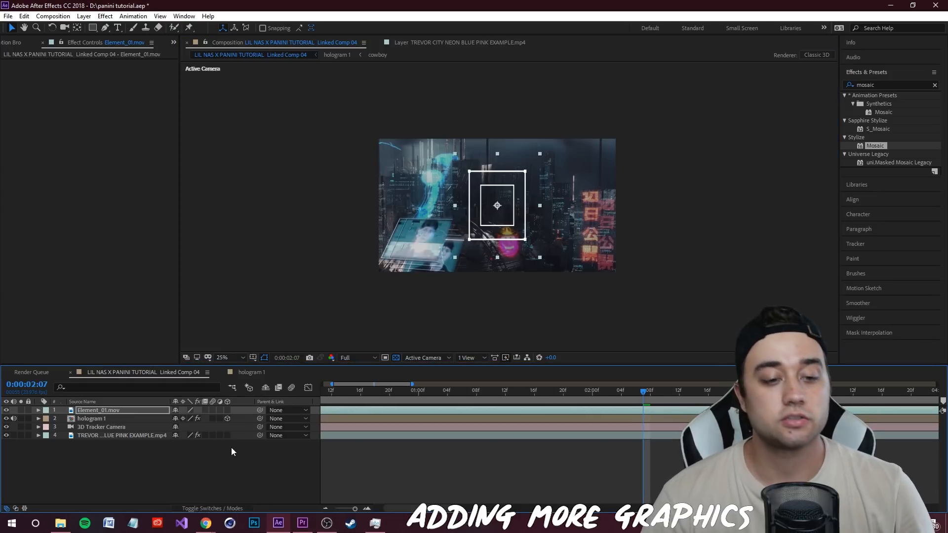
pyautogui.click(228, 410)
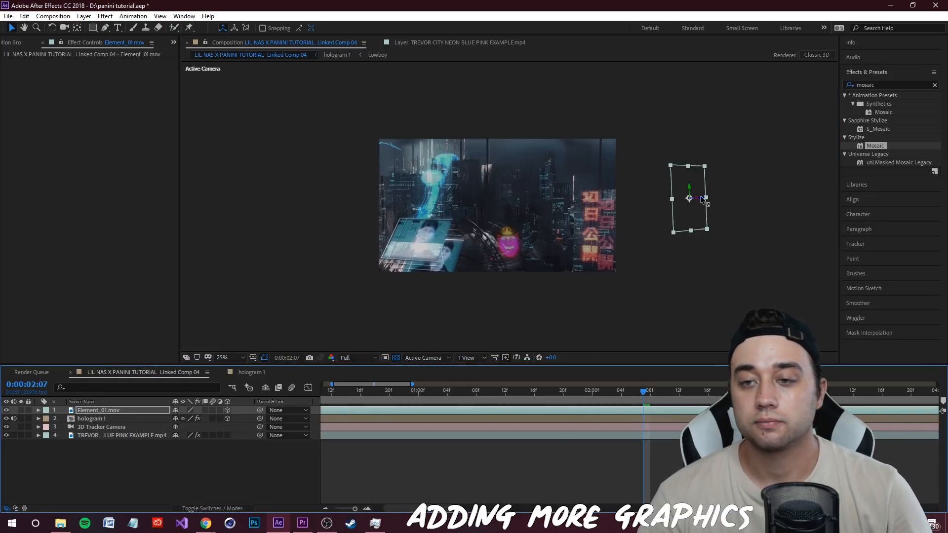
# Step: Copy the Z position of the hologram 1 layer and set Element_01.mov's Z position to the same 1776.9
pyautogui.click(90, 419)
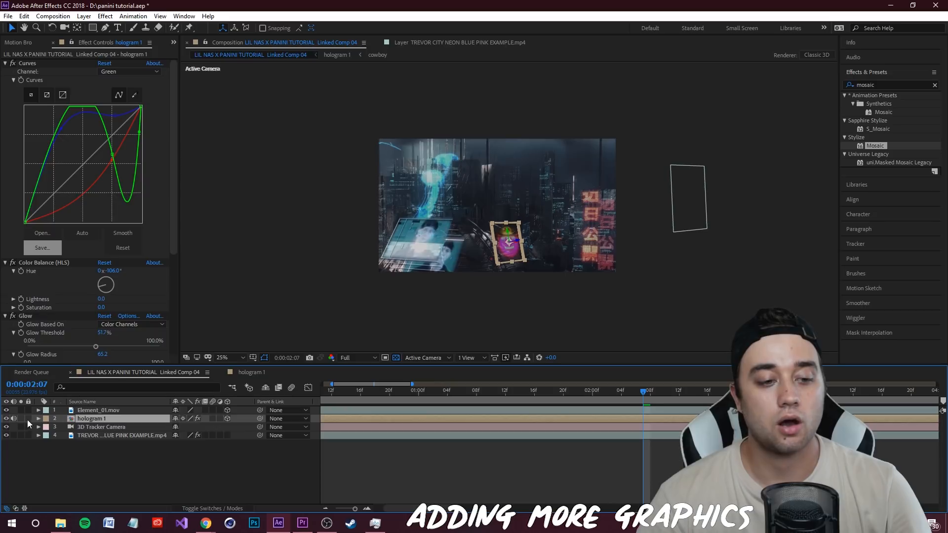
pyautogui.click(39, 418)
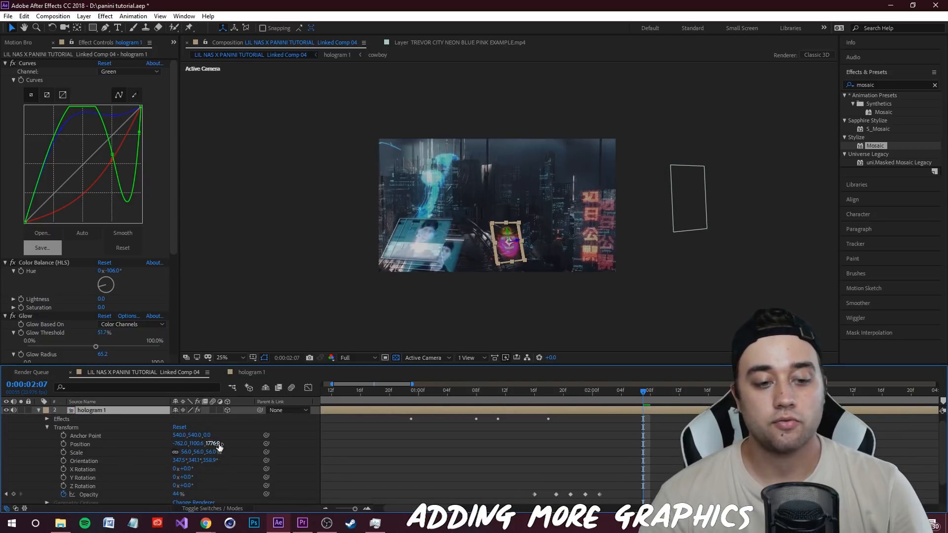
pyautogui.click(84, 446)
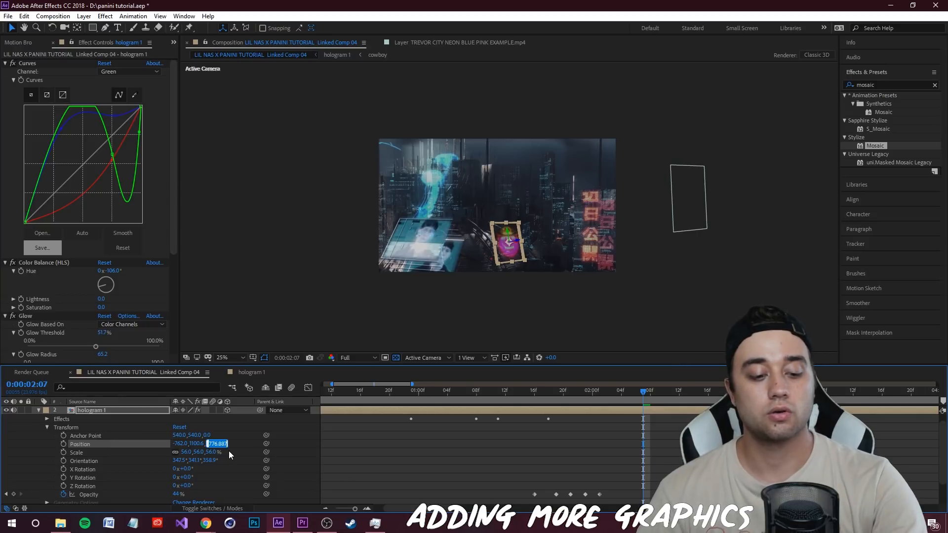
pyautogui.click(38, 411)
pyautogui.click(94, 411)
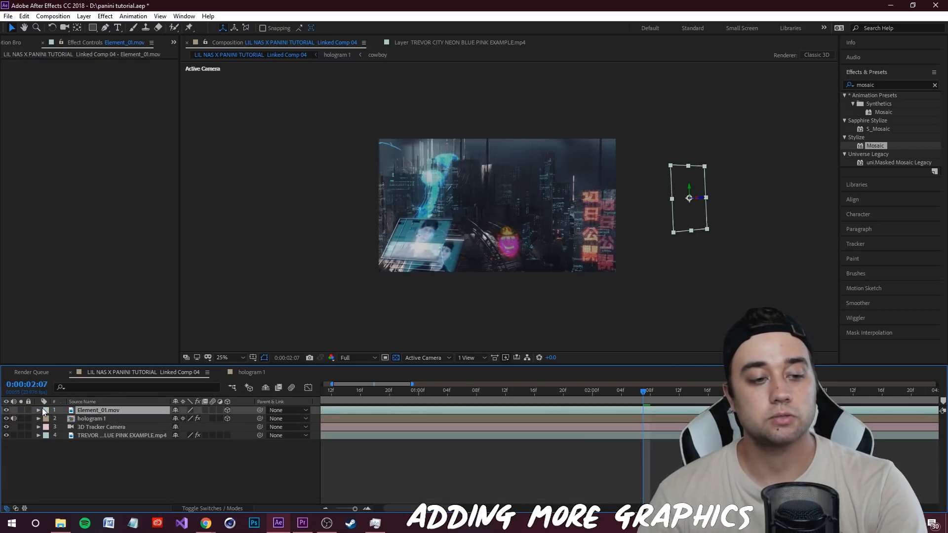
pyautogui.click(42, 410)
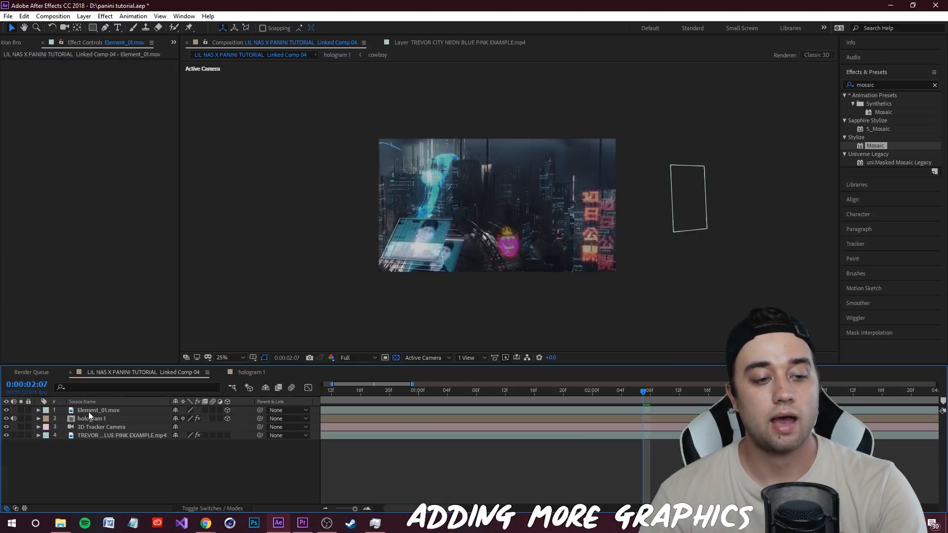
pyautogui.click(39, 411)
pyautogui.click(47, 419)
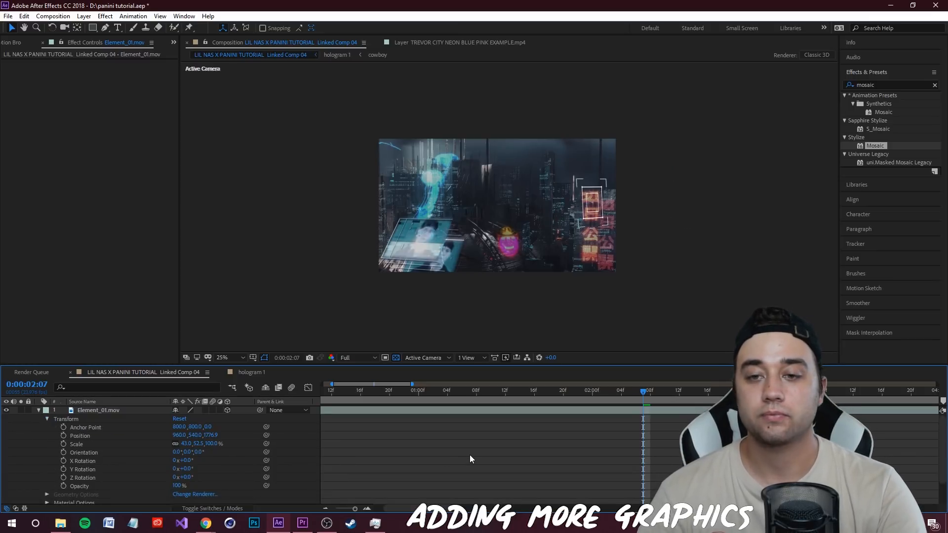
# Step: Move Element_01.mov over the cowboy hologram by setting its X position to -777 and Y position to 1083
pyautogui.click(102, 411)
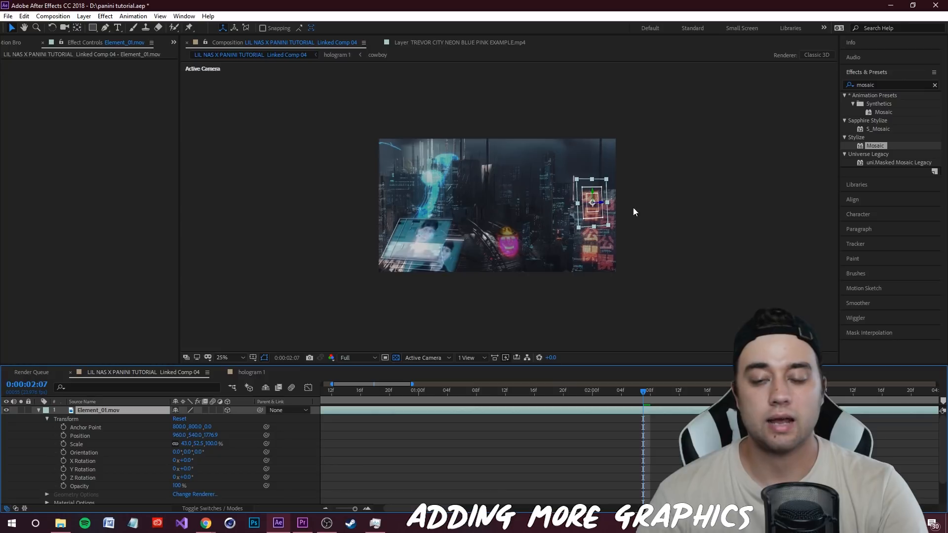
pyautogui.scroll(2, 600, 206)
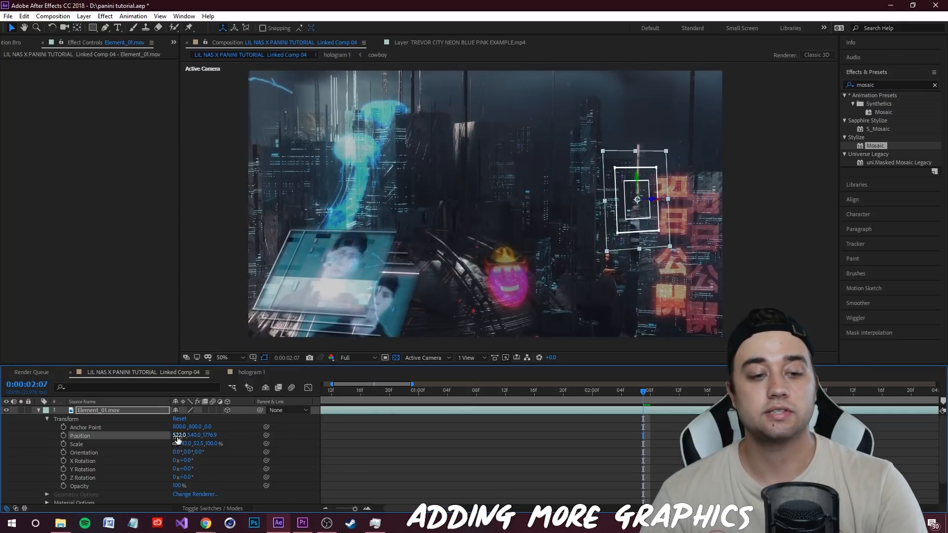
pyautogui.moveTo(177, 437); pyautogui.dragTo(1, 496)
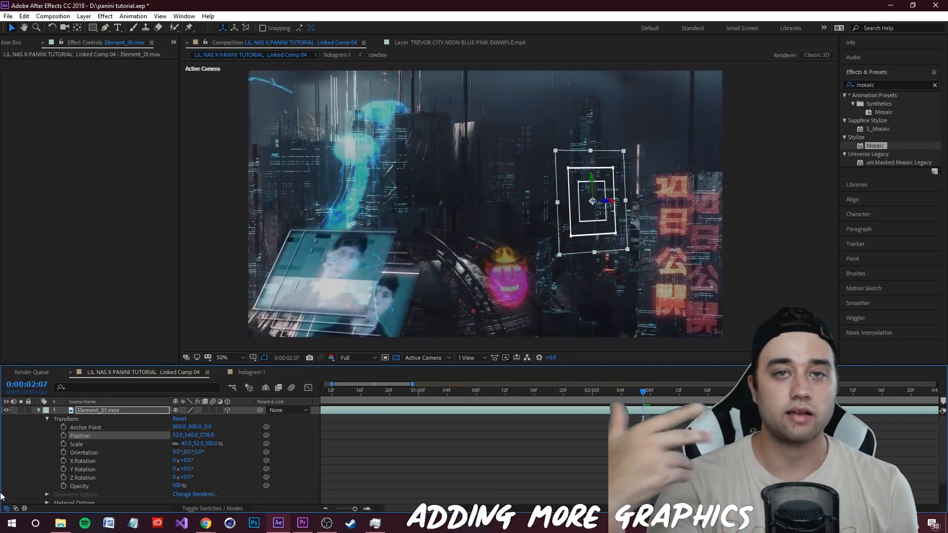
pyautogui.moveTo(179, 437); pyautogui.dragTo(123, 485)
pyautogui.moveTo(178, 439); pyautogui.dragTo(113, 460)
pyautogui.moveTo(196, 436); pyautogui.dragTo(251, 420)
pyautogui.moveTo(180, 436); pyautogui.dragTo(117, 456)
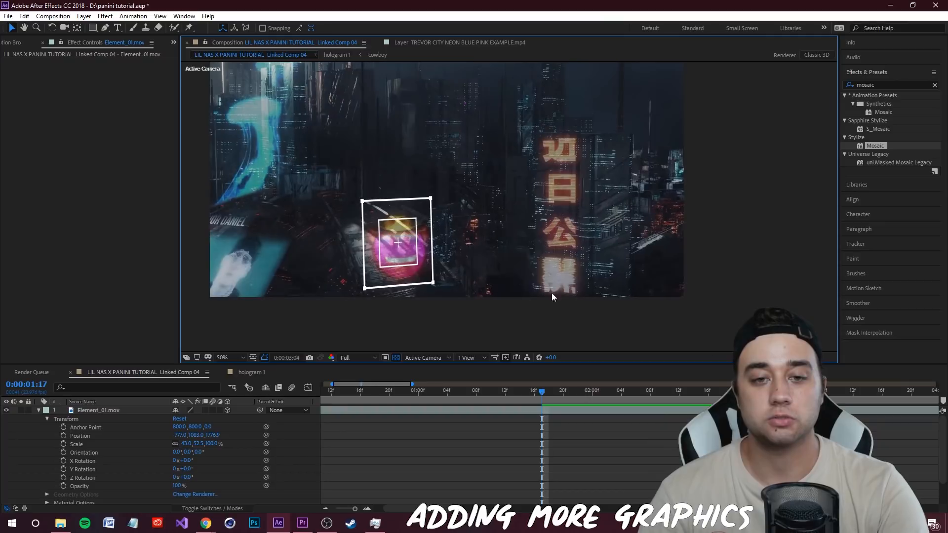
# Step: Lower Element_01.mov's opacity to 69% at 0:00:02:18 and apply the S_Flicker effect to it
pyautogui.moveTo(730, 396)
pyautogui.mouseDown()
pyautogui.moveTo(860, 393)
pyautogui.moveTo(594, 407)
pyautogui.moveTo(622, 391)
pyautogui.moveTo(722, 394)
pyautogui.mouseUp()
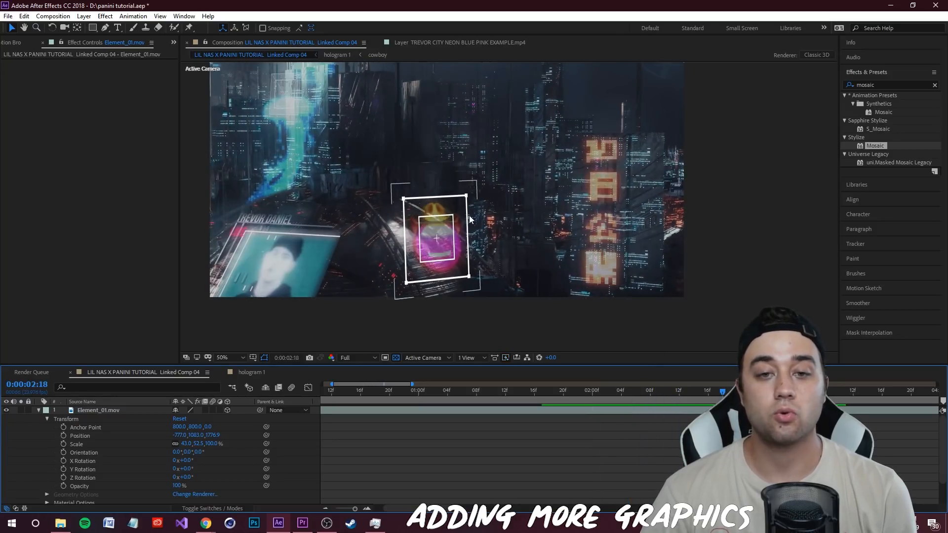
pyautogui.click(111, 413)
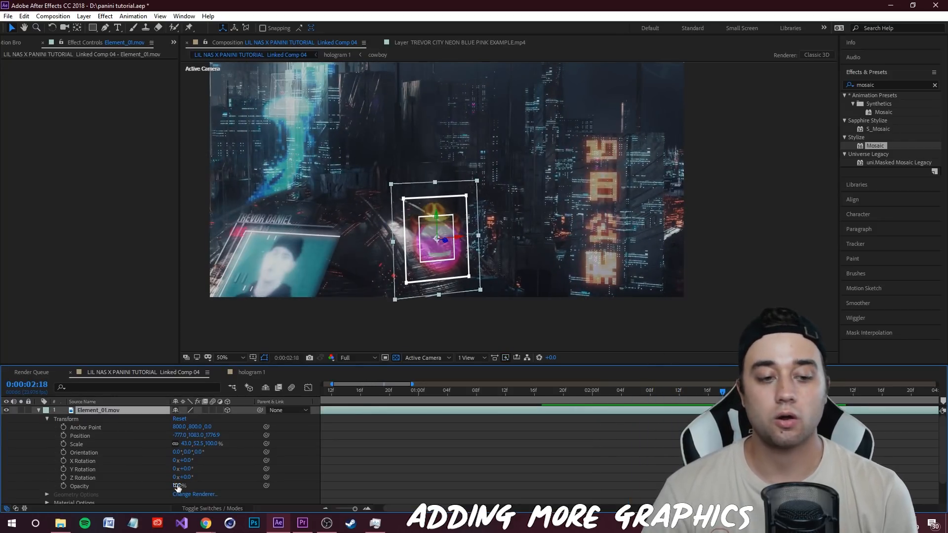
pyautogui.moveTo(178, 487); pyautogui.dragTo(162, 487)
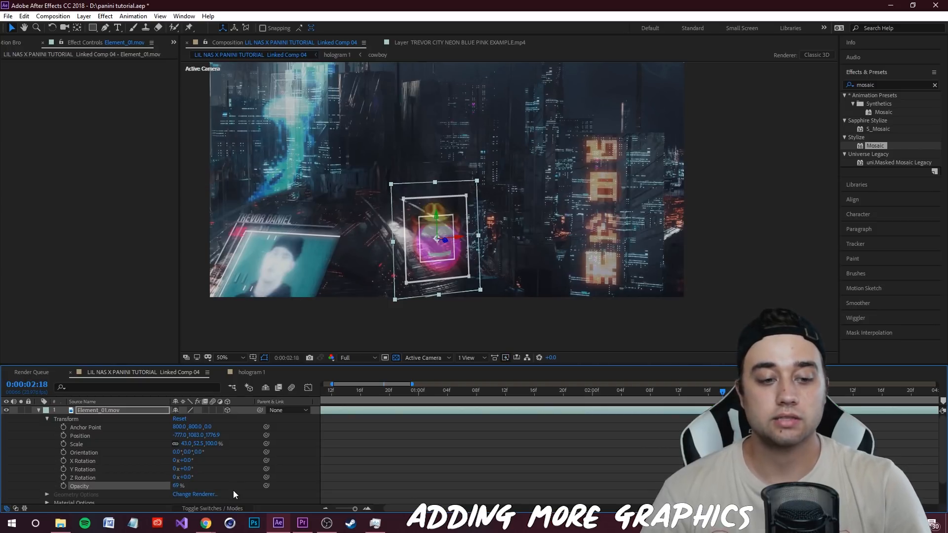
pyautogui.hotkey('ctrl', '5')
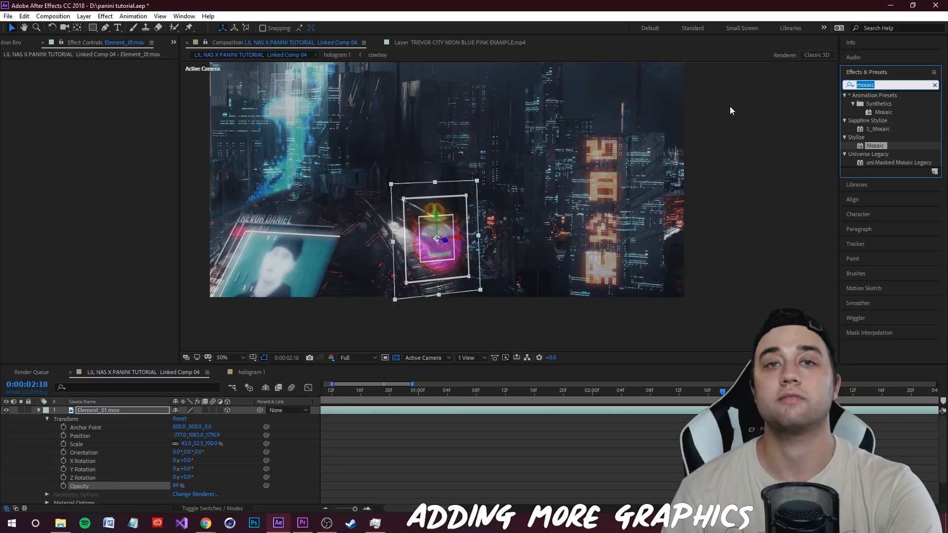
pyautogui.write('flicker')
pyautogui.moveTo(884, 198); pyautogui.dragTo(441, 276)
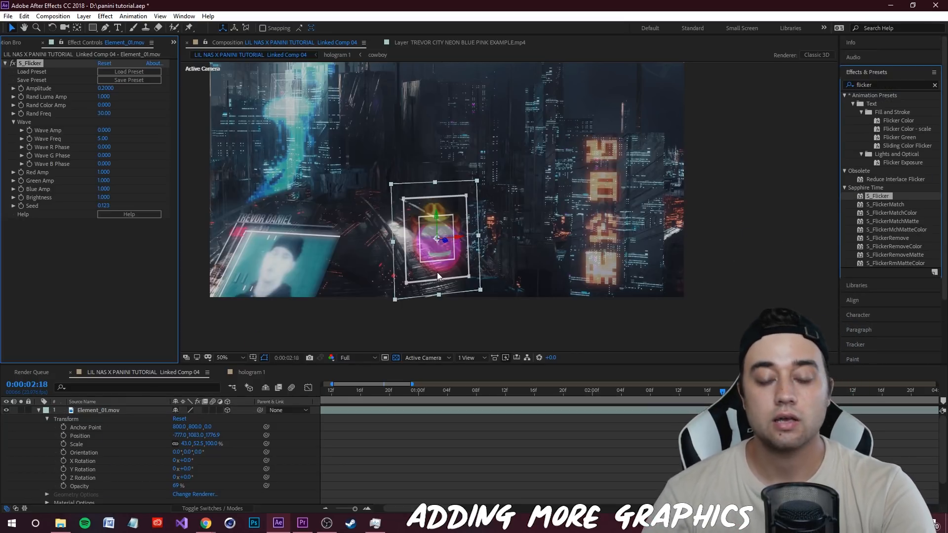
pyautogui.moveTo(885, 85); pyautogui.dragTo(821, 93)
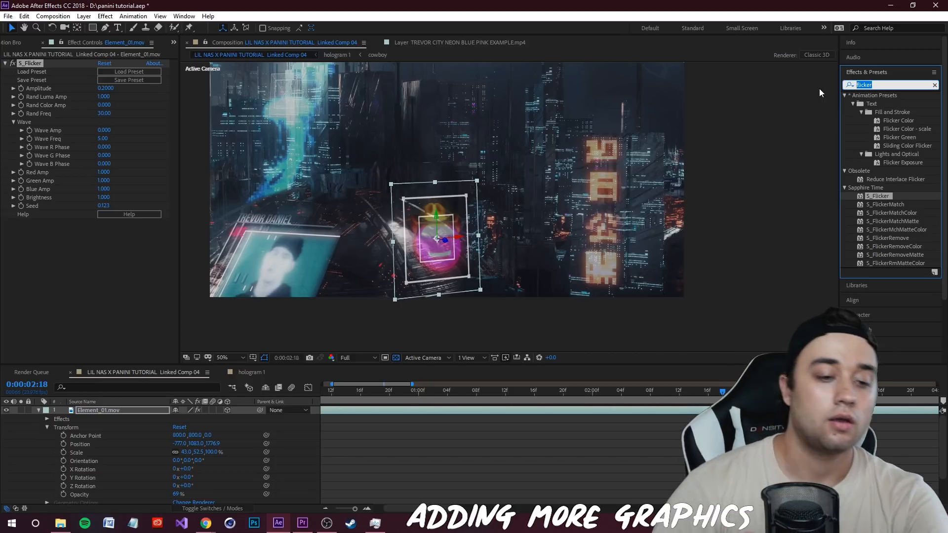
# Step: Set the blending mode of Element_01.mov to Add
pyautogui.click(202, 509)
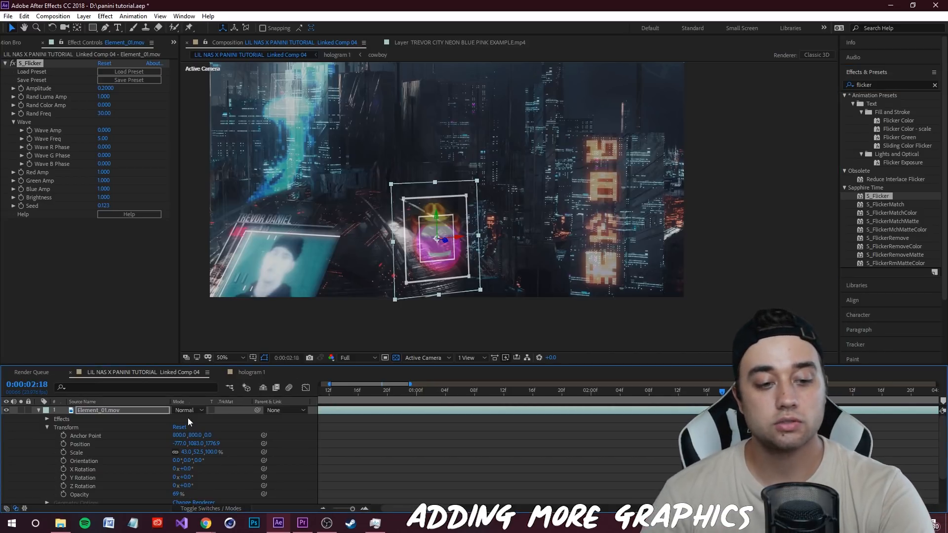
pyautogui.click(188, 411)
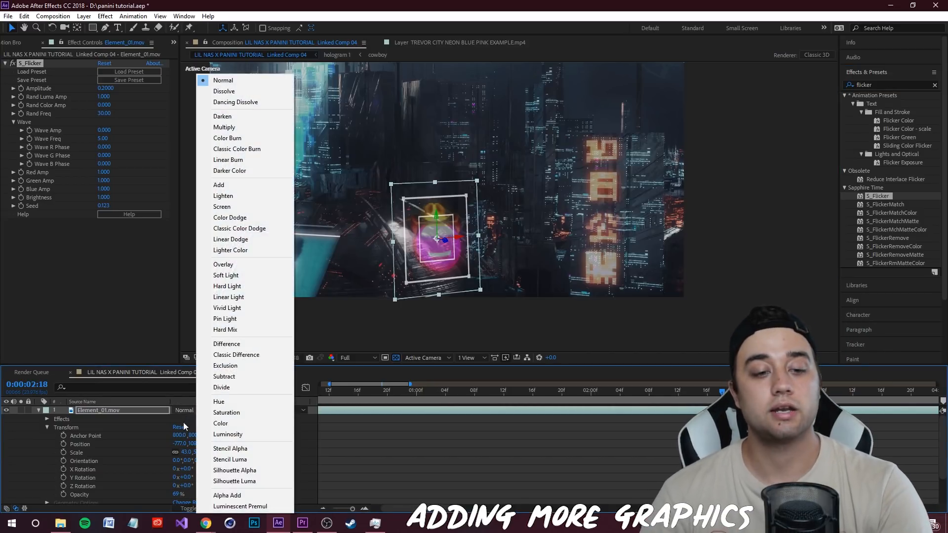
pyautogui.click(232, 185)
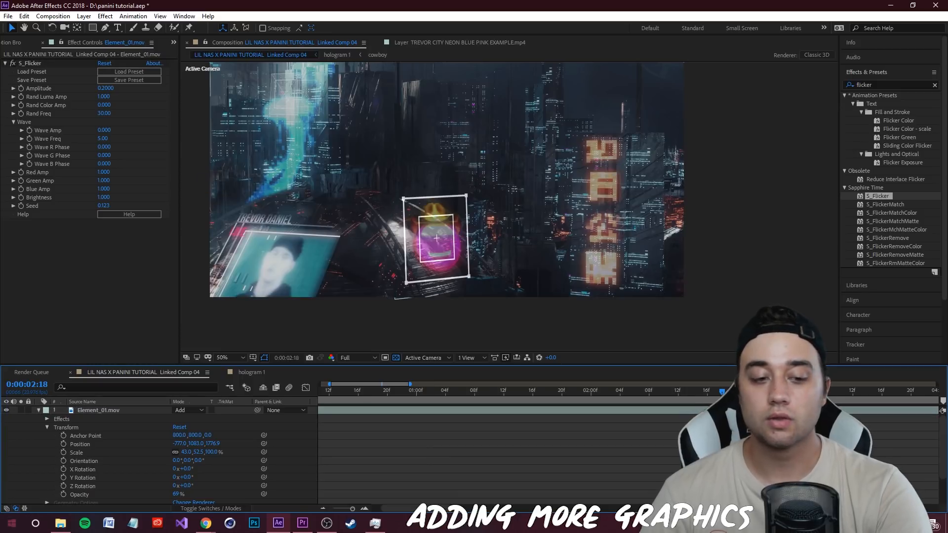
# Step: Reduce Element_01.mov's opacity to 54% and apply the uni.Holomatrix II effect to it
pyautogui.moveTo(177, 495); pyautogui.dragTo(170, 495)
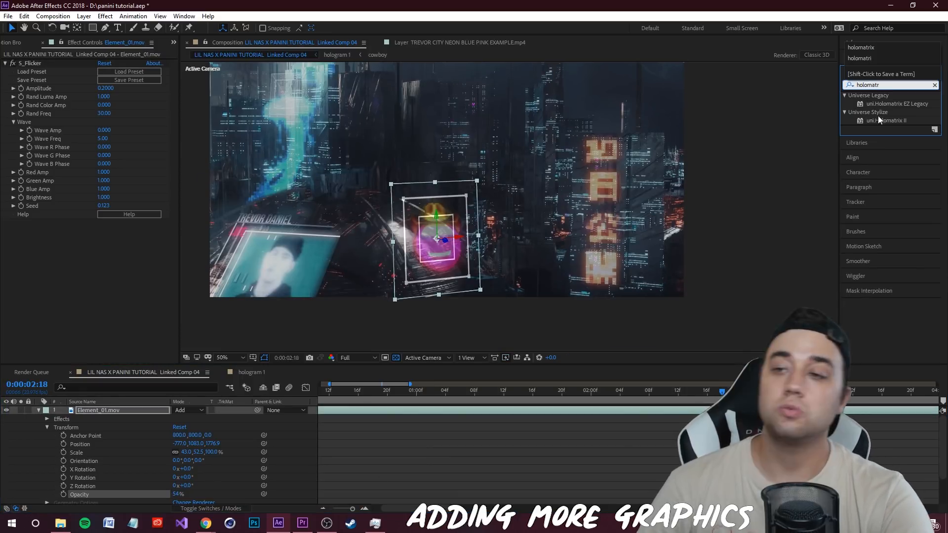
pyautogui.moveTo(884, 118); pyautogui.dragTo(115, 410)
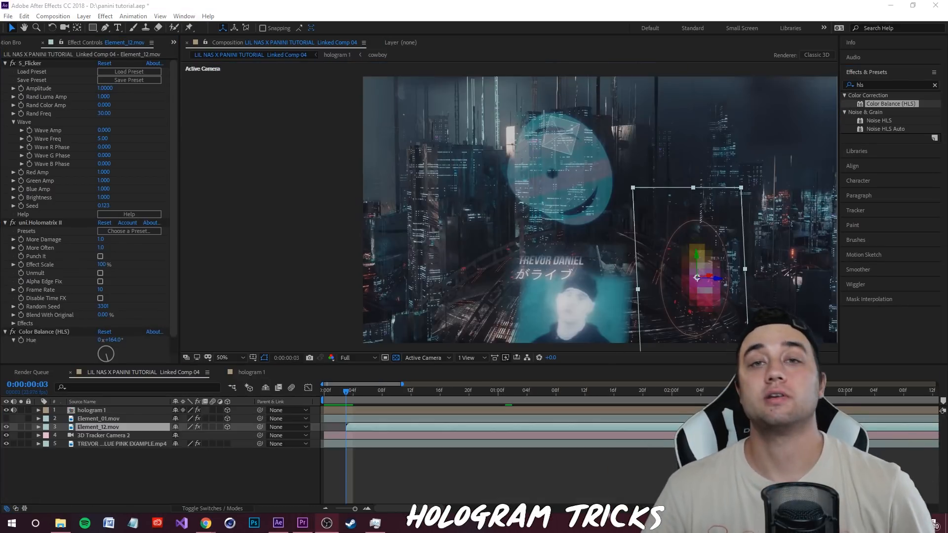
# Step: Scrub through the Element_12.mov circle animation up to 0:00:01:11, return to 0:00:00:03 and review the layer's effects
pyautogui.moveTo(377, 395); pyautogui.dragTo(455, 402)
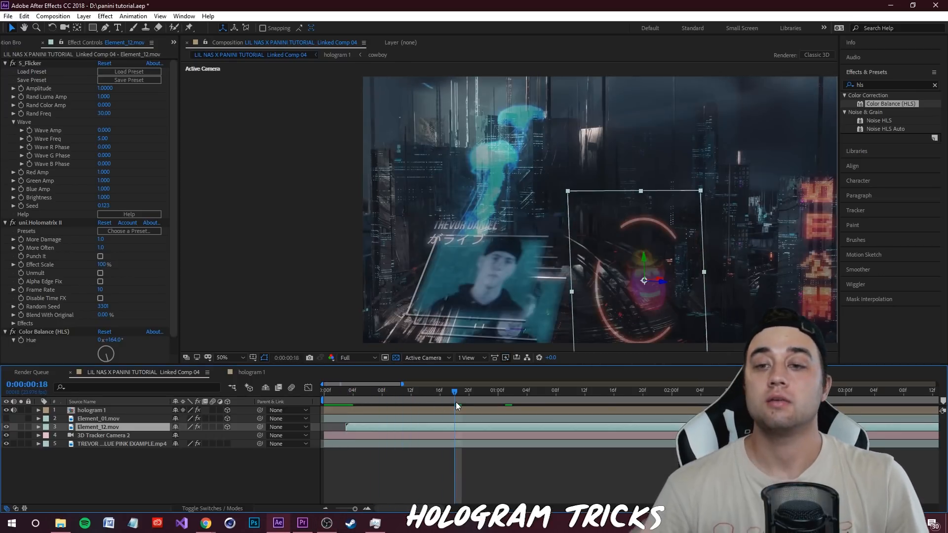
pyautogui.moveTo(458, 402); pyautogui.dragTo(583, 405)
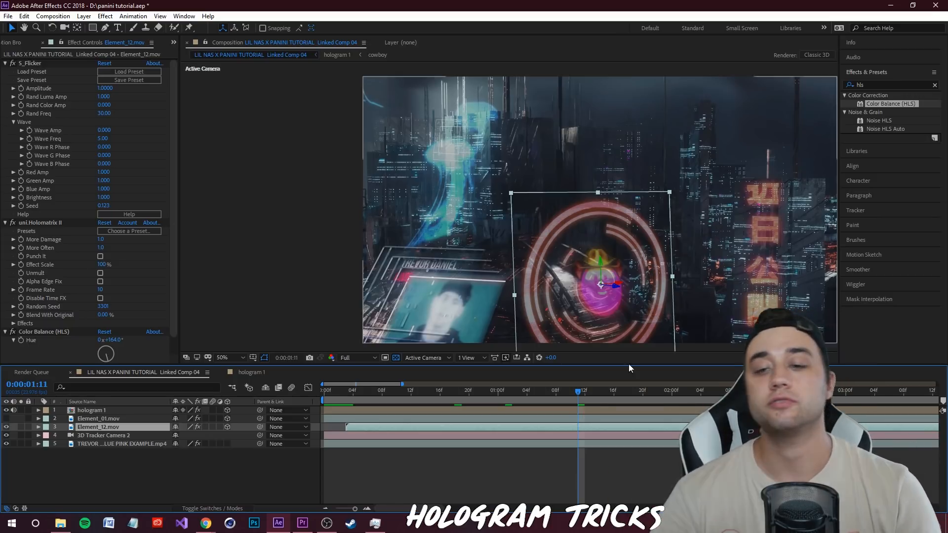
pyautogui.moveTo(582, 391); pyautogui.dragTo(349, 430)
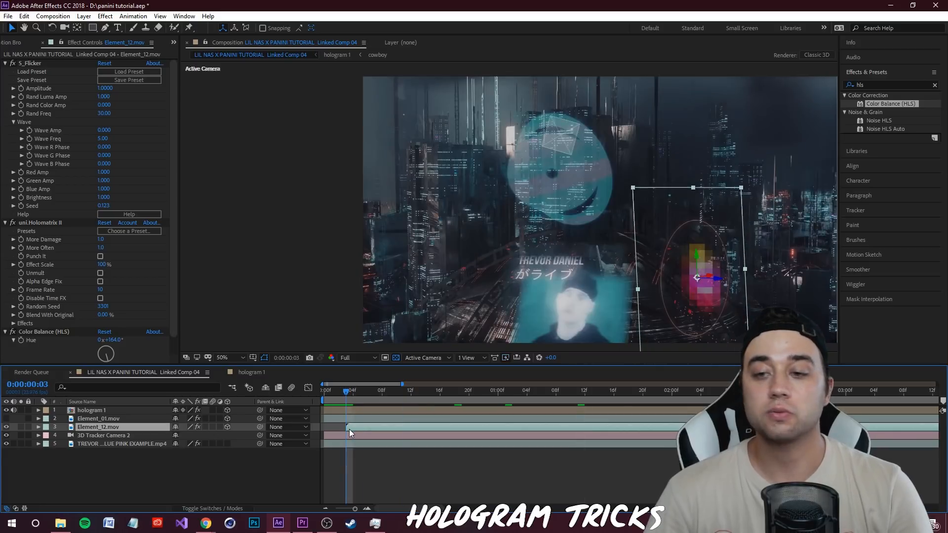
pyautogui.scroll(-1, 174, 291)
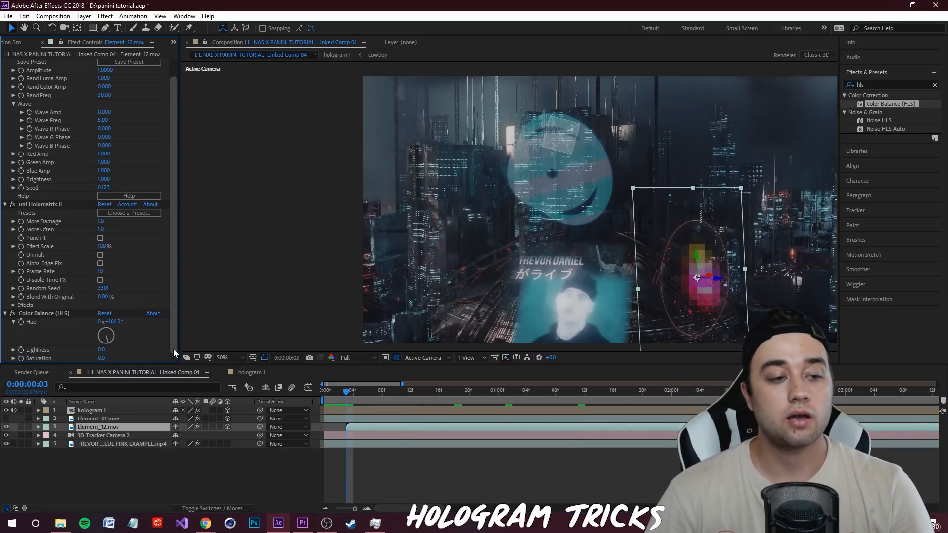
# Step: Keyframe the Color Balance (HLS) Hue on Element_12.mov so it shifts between 0:00:00:03 and 0:00:03:16, and preview it
pyautogui.click(13, 314)
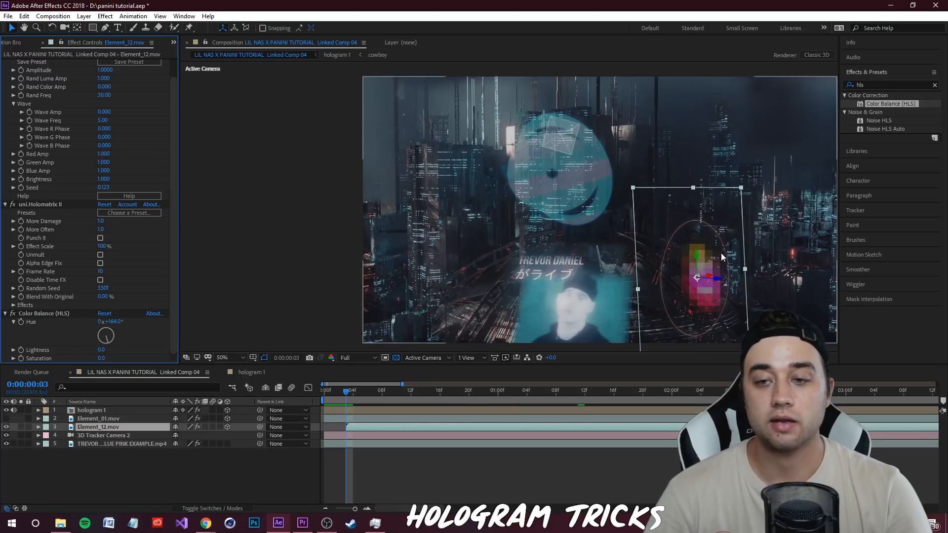
pyautogui.click(21, 330)
pyautogui.moveTo(350, 394); pyautogui.dragTo(935, 405)
pyautogui.moveTo(92, 341); pyautogui.dragTo(173, 381)
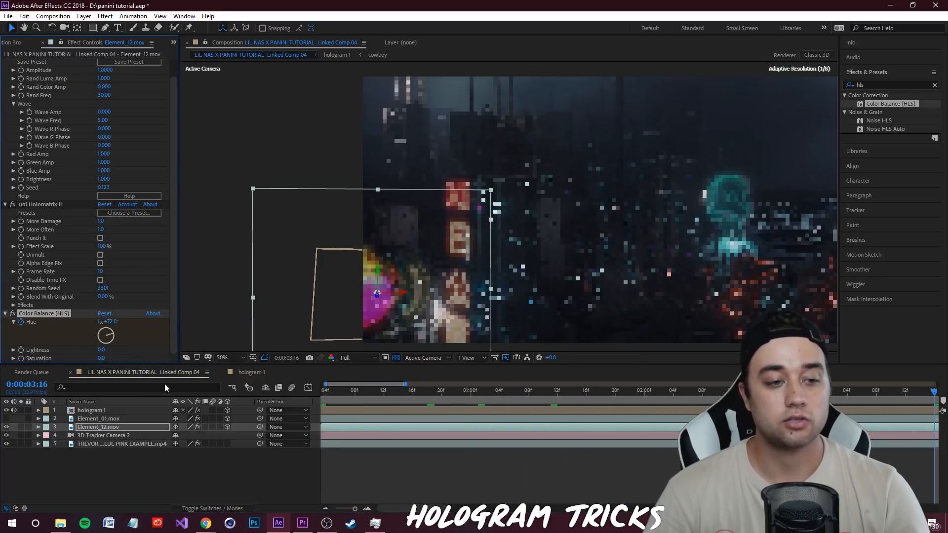
pyautogui.moveTo(159, 249); pyautogui.dragTo(352, 428)
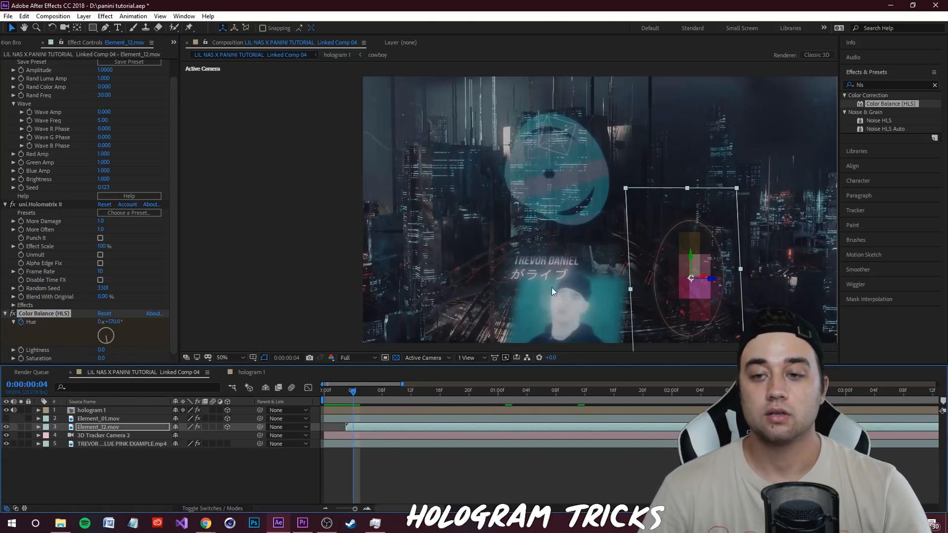
pyautogui.press('space')
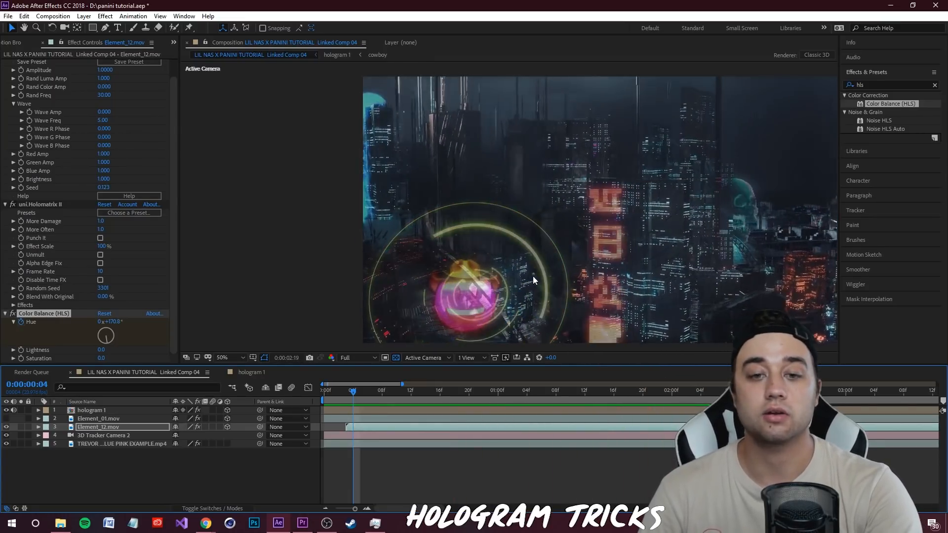
# Step: Duplicate the hologram 1 layer at 0:00:01:07, offset the copy to the right of the original, and preview it
pyautogui.press('s')
pyautogui.moveTo(601, 412); pyautogui.dragTo(552, 422)
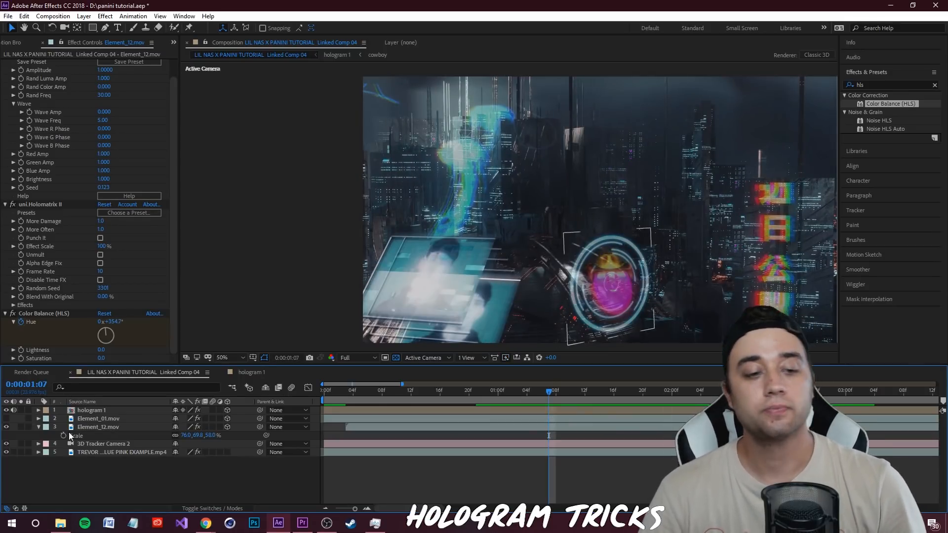
pyautogui.click(89, 412)
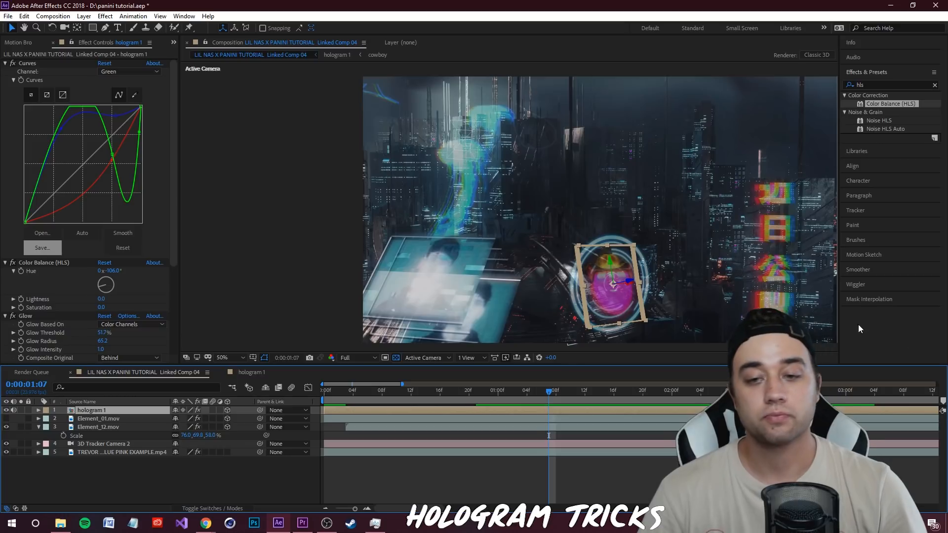
pyautogui.press('.')
pyautogui.moveTo(612, 244); pyautogui.dragTo(463, 131)
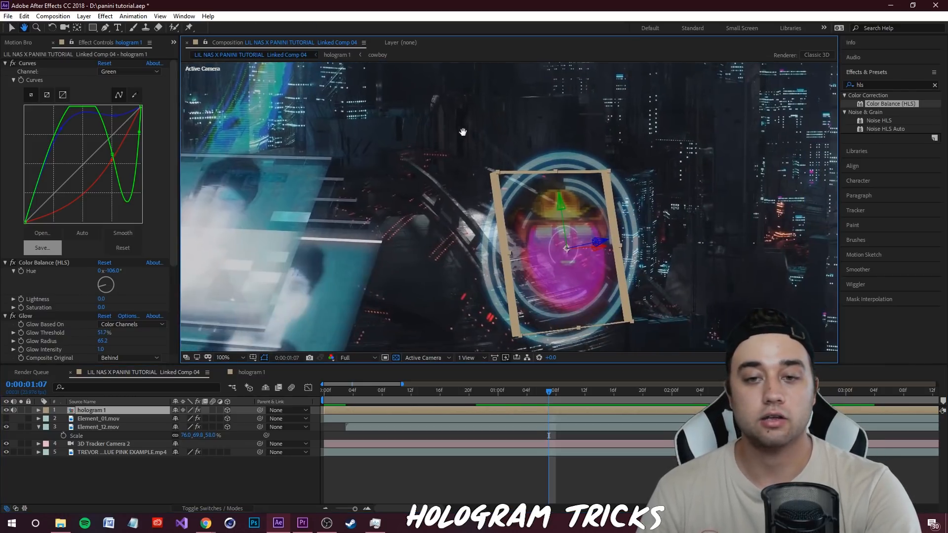
pyautogui.hotkey('ctrl', 'd')
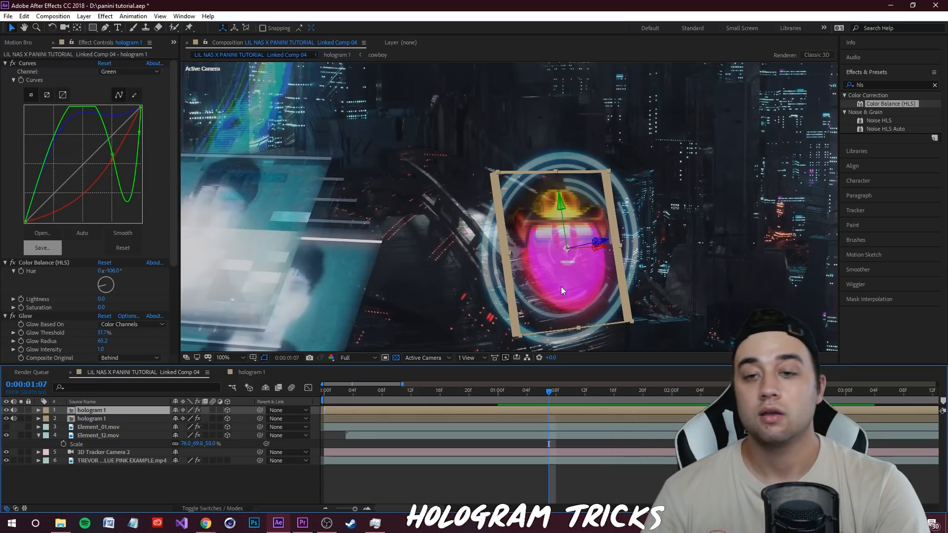
pyautogui.moveTo(599, 244); pyautogui.dragTo(659, 287)
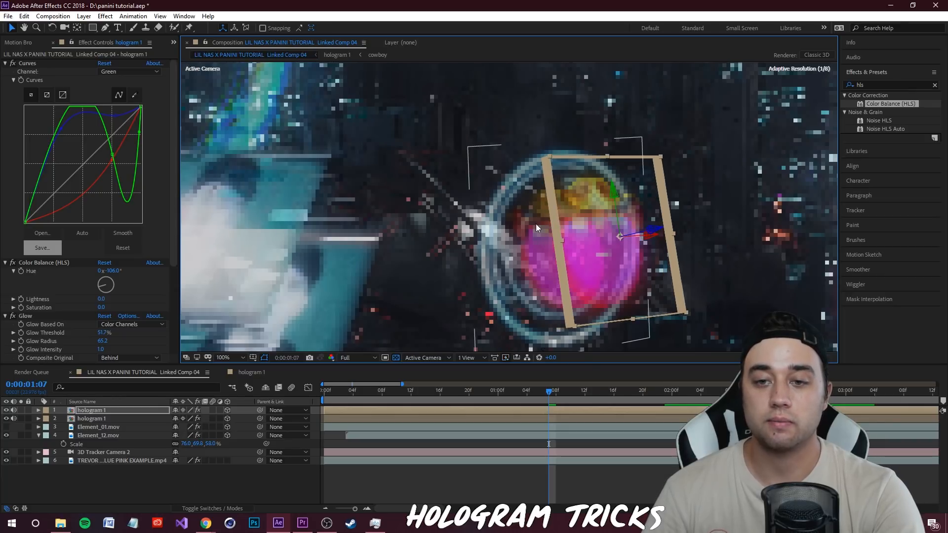
pyautogui.click(616, 496)
pyautogui.scroll(-1, 561, 208)
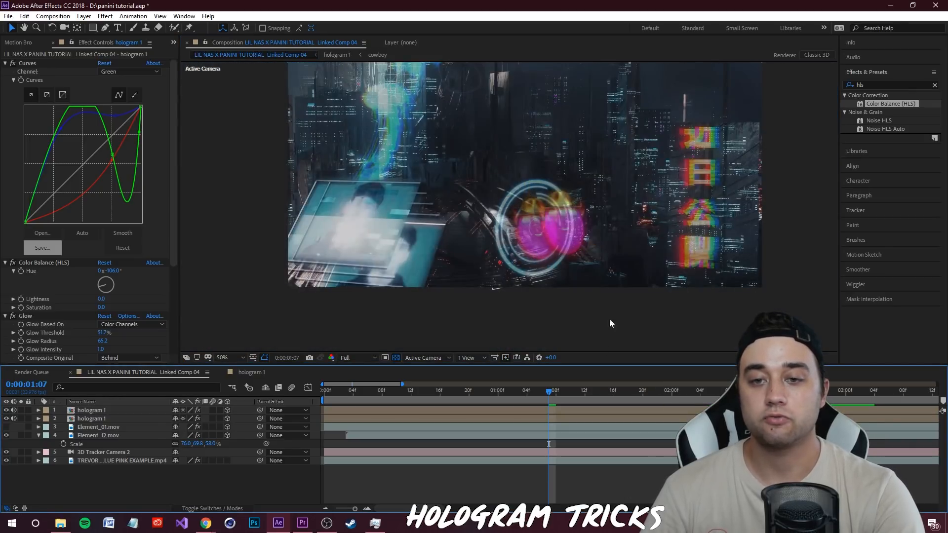
pyautogui.press('space')
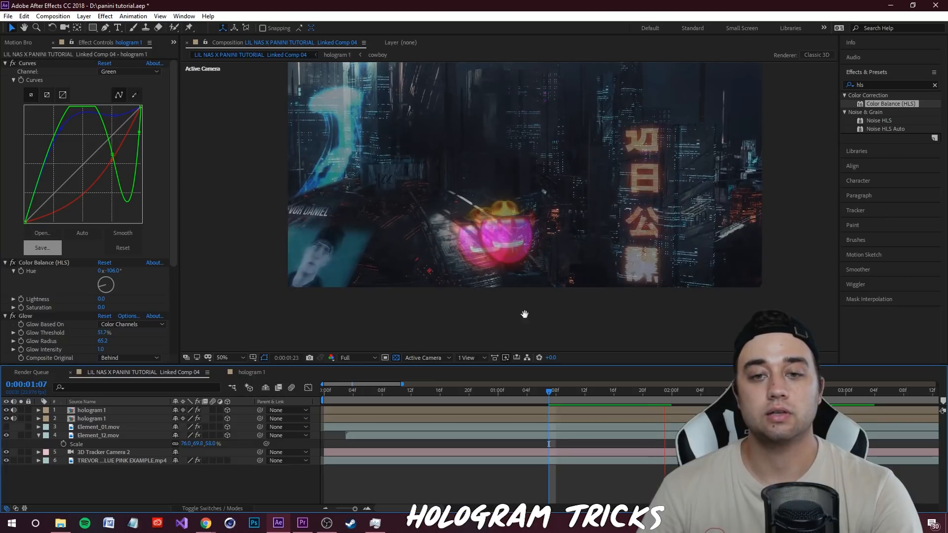
# Step: Move the top hologram 1 copy farther from the original, to about -644, 950, 1085, with its opacity at 21%
pyautogui.click(116, 402)
pyautogui.click(498, 243)
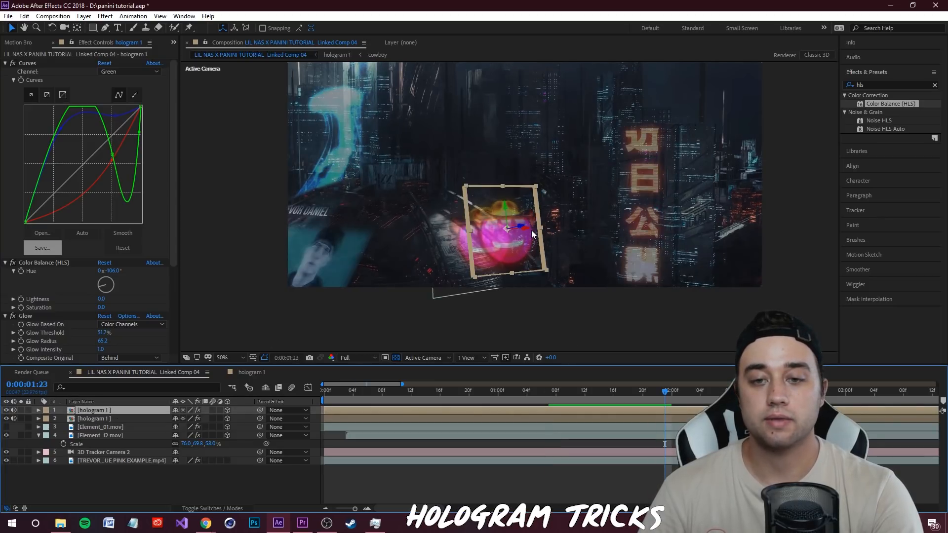
pyautogui.moveTo(527, 233); pyautogui.dragTo(549, 222)
pyautogui.hotkey('ctrl', 'z')
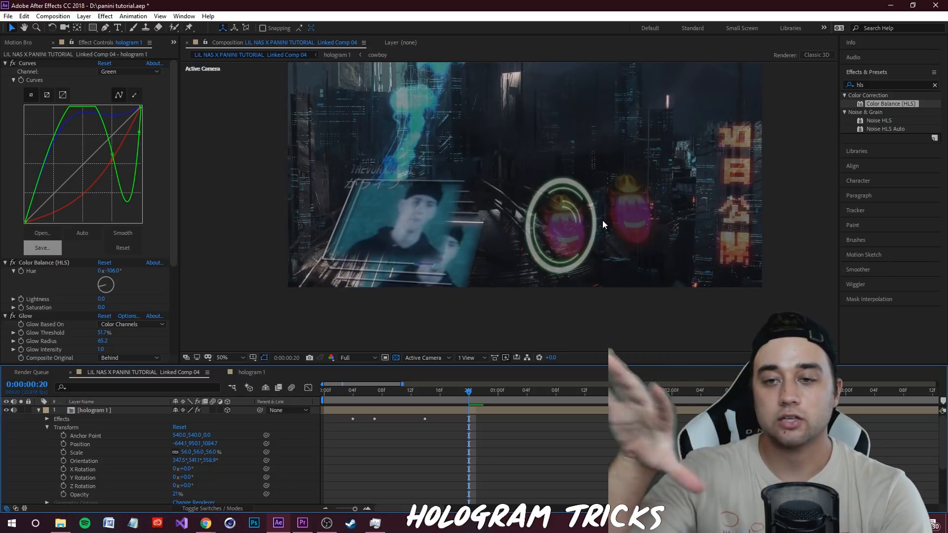
pyautogui.press('space')
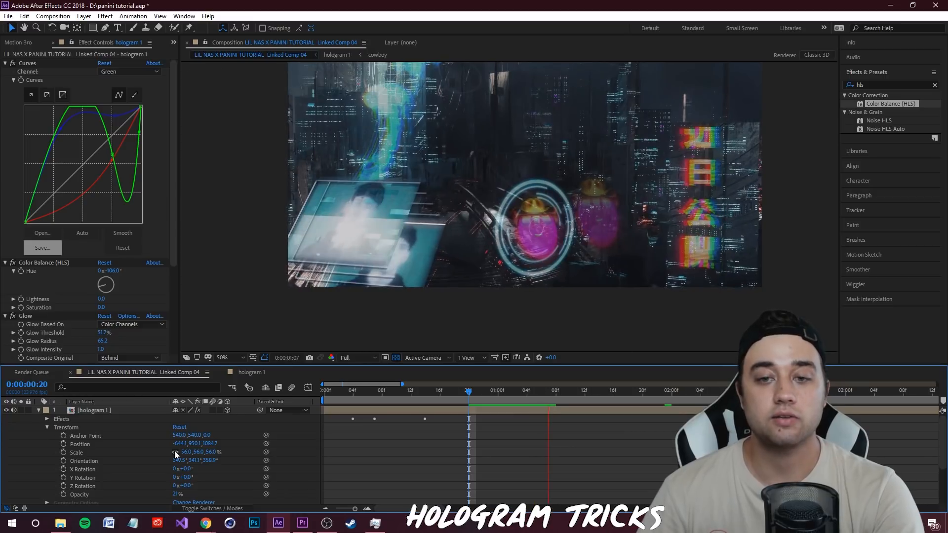
# Step: Duplicate the faded hologram 1 copy and place the new one between it and the original hologram
pyautogui.click(98, 412)
pyautogui.hotkey('ctrl', 'd')
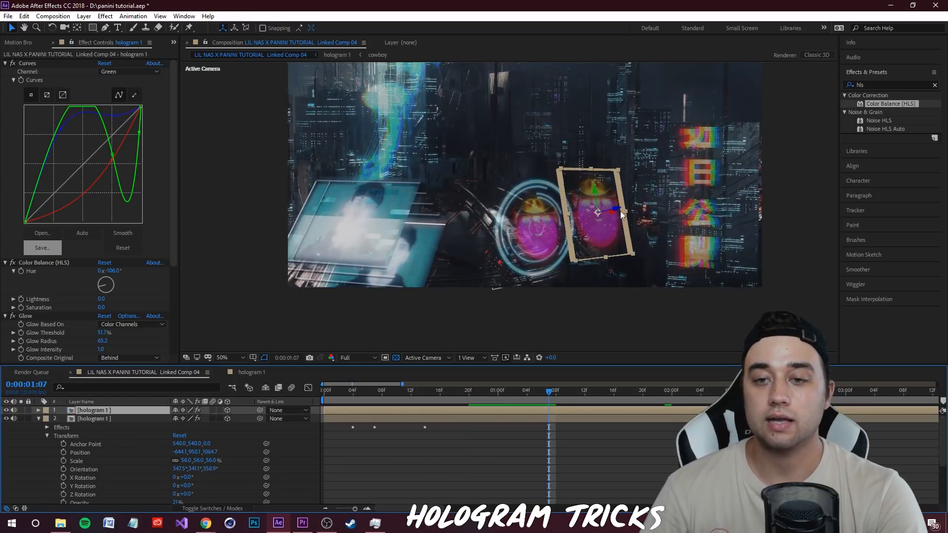
pyautogui.moveTo(615, 212); pyautogui.dragTo(586, 226)
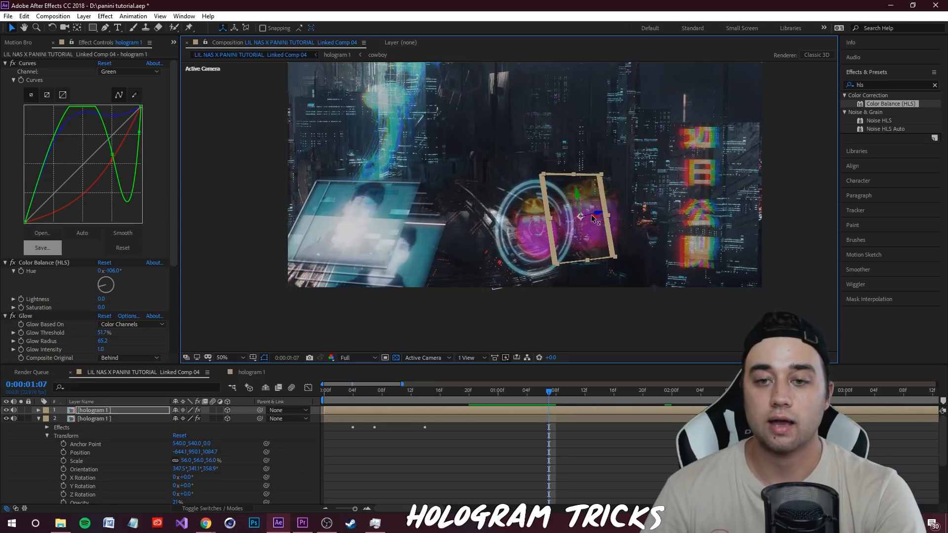
pyautogui.click(38, 418)
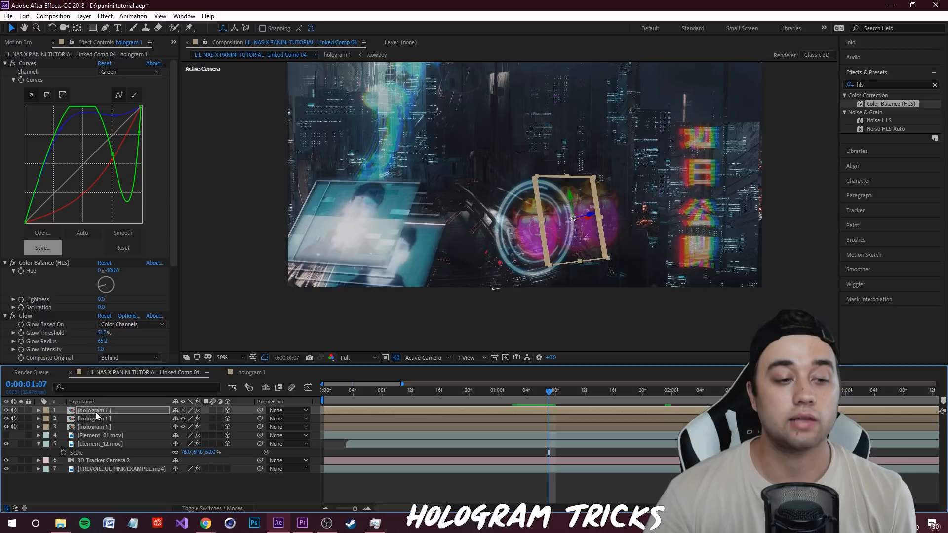
pyautogui.click(97, 418)
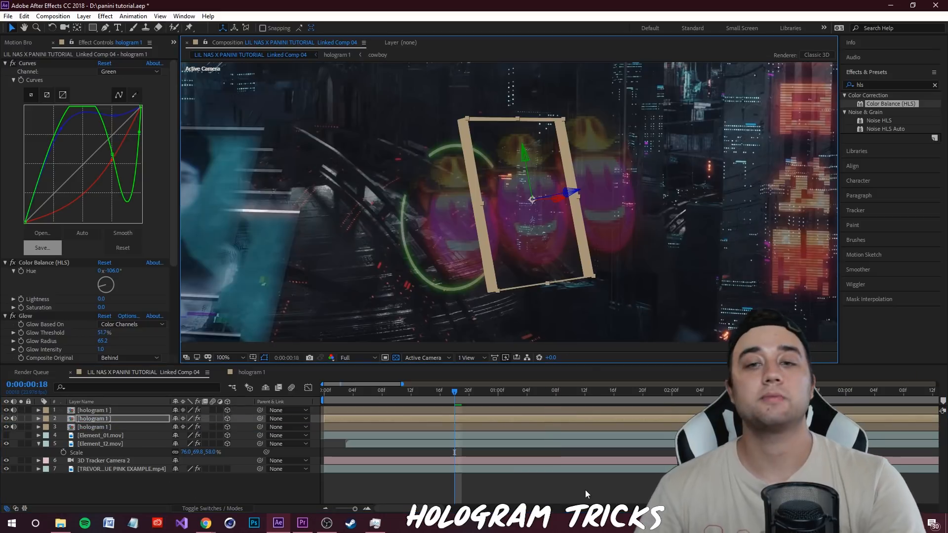
pyautogui.click(586, 493)
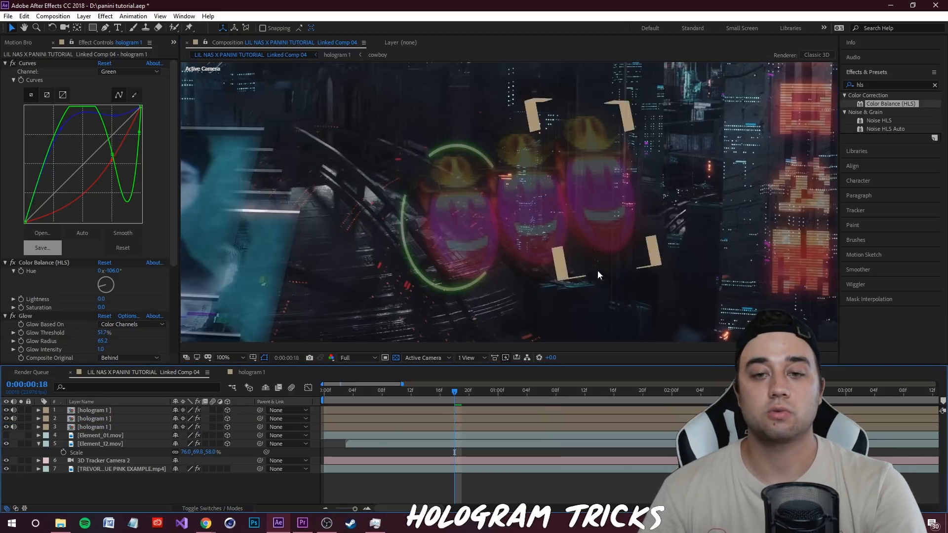
# Step: Split the middle hologram 1 copy at 0:00:00:18 and delete its earlier part
pyautogui.click(109, 418)
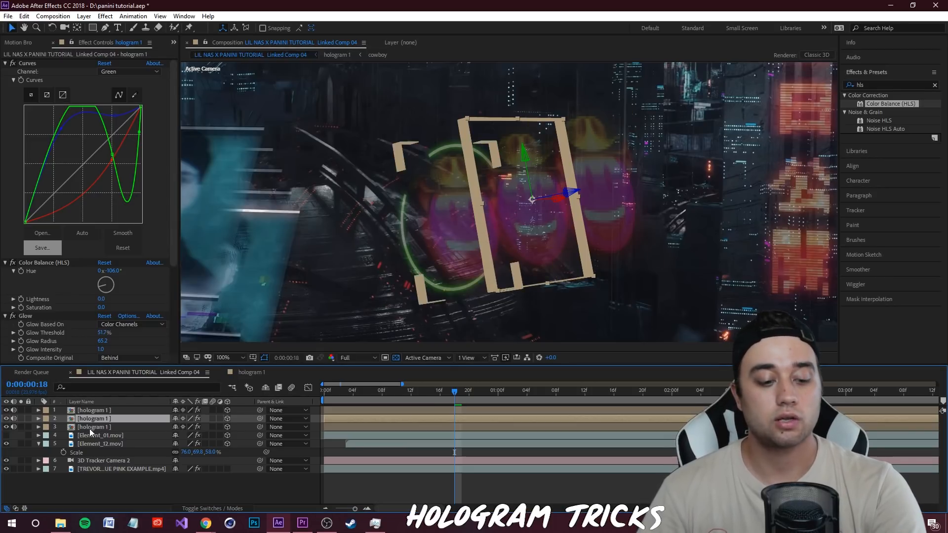
pyautogui.hotkey('ctrl', 'shift', 'd')
pyautogui.click(437, 427)
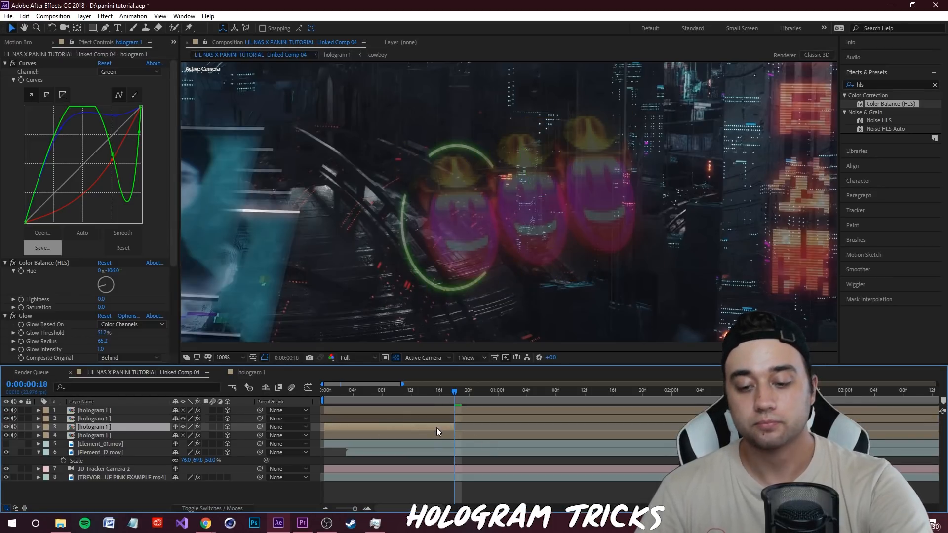
pyautogui.press('Delete')
# Step: Split the top hologram 1 copy at 0:00:01:03 and delete the part before that time
pyautogui.click(482, 416)
pyautogui.moveTo(455, 395); pyautogui.dragTo(518, 401)
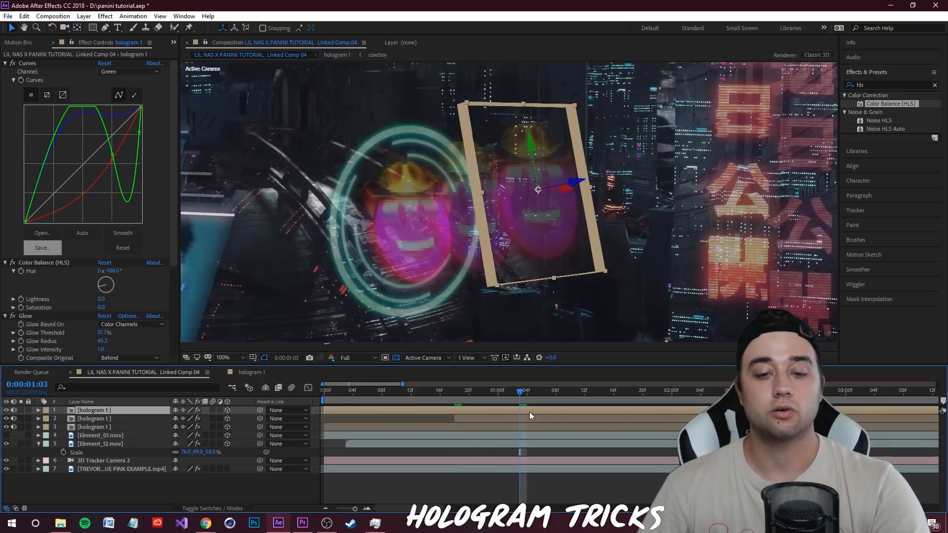
pyautogui.hotkey('ctrl', 'shift', 'd')
pyautogui.click(486, 420)
pyautogui.press('Delete')
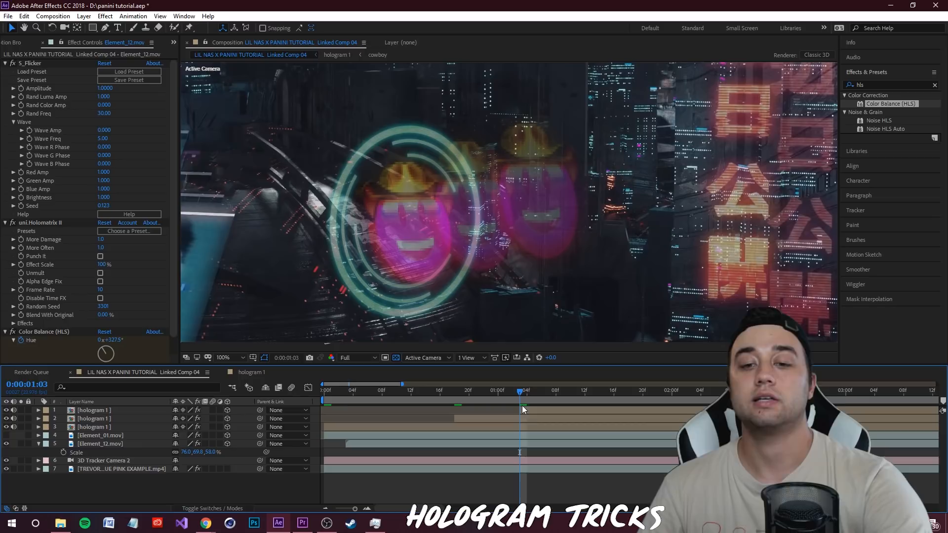
# Step: Preview the staggered appearance of the hologram copies, playing from 0:00:00:11
pyautogui.click(433, 393)
pyautogui.click(484, 419)
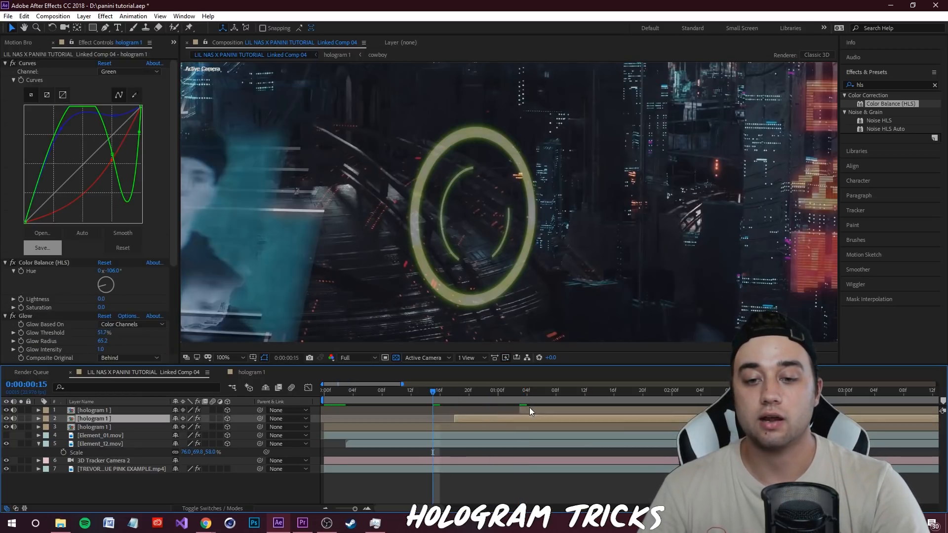
pyautogui.click(536, 411)
pyautogui.click(405, 394)
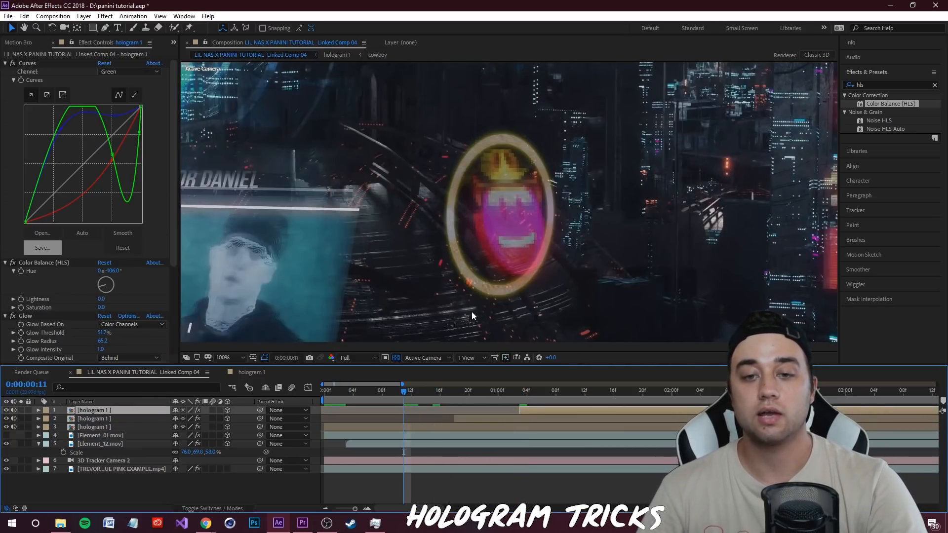
pyautogui.press('space')
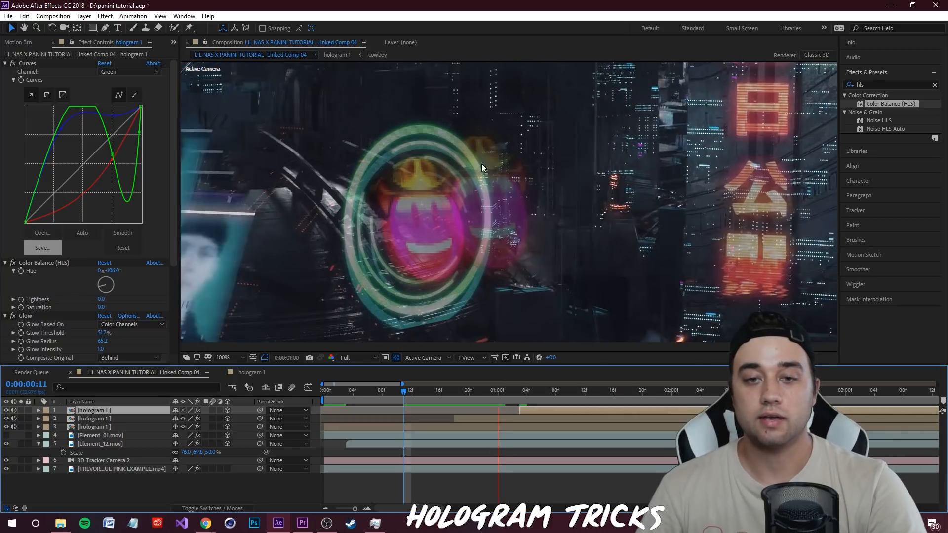
pyautogui.press('space')
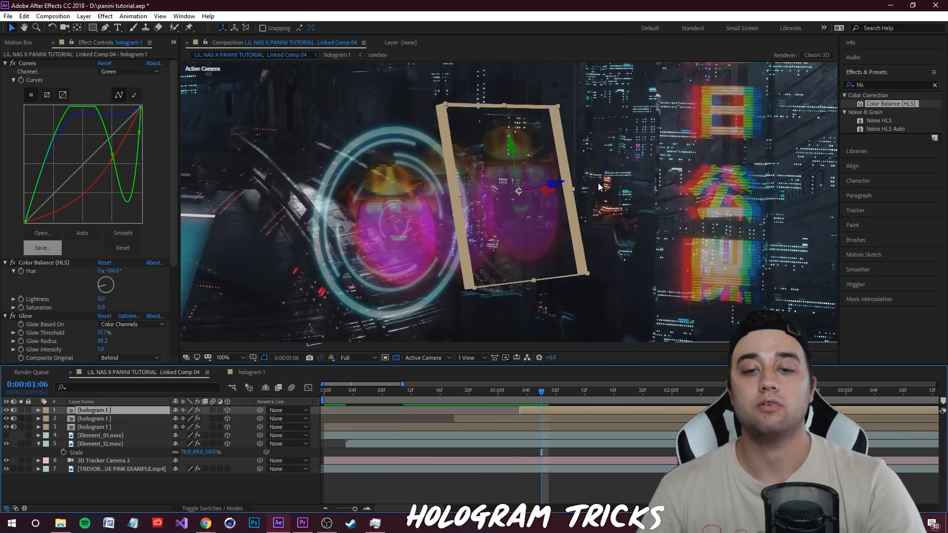
pyautogui.press('space')
pyautogui.press(',')
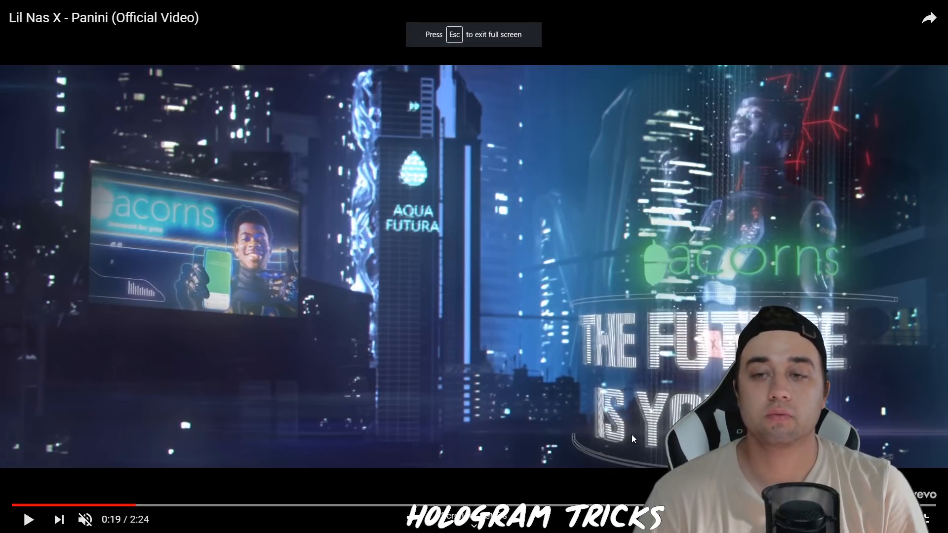
# Step: Review the hologram shot around 0:19 to 0:21 in the Lil Nas X - Panini video and exit full screen
pyautogui.click(142, 507)
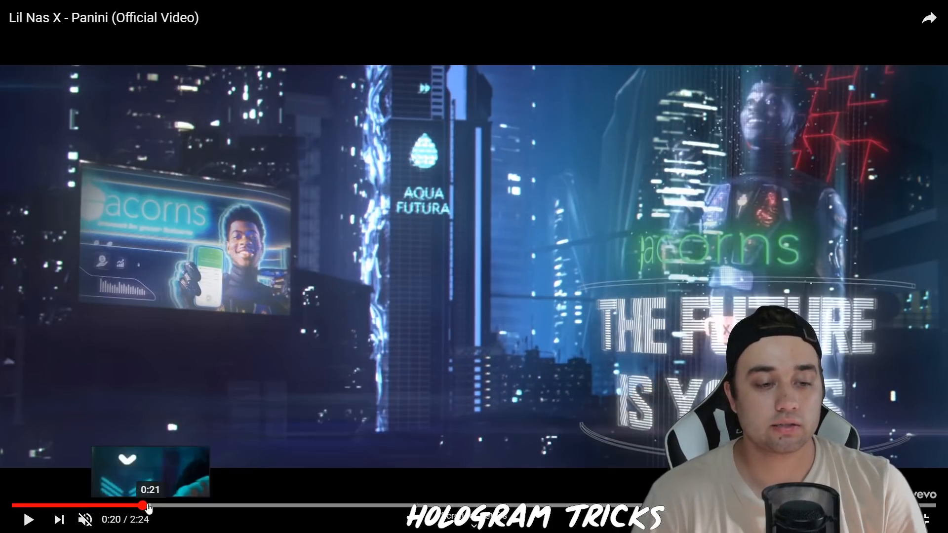
pyautogui.click(136, 508)
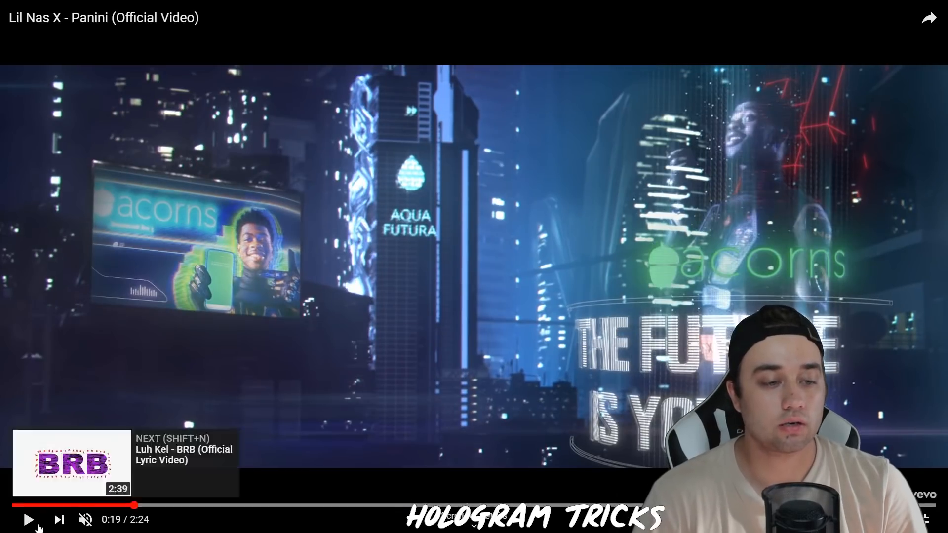
pyautogui.click(29, 521)
pyautogui.click(29, 522)
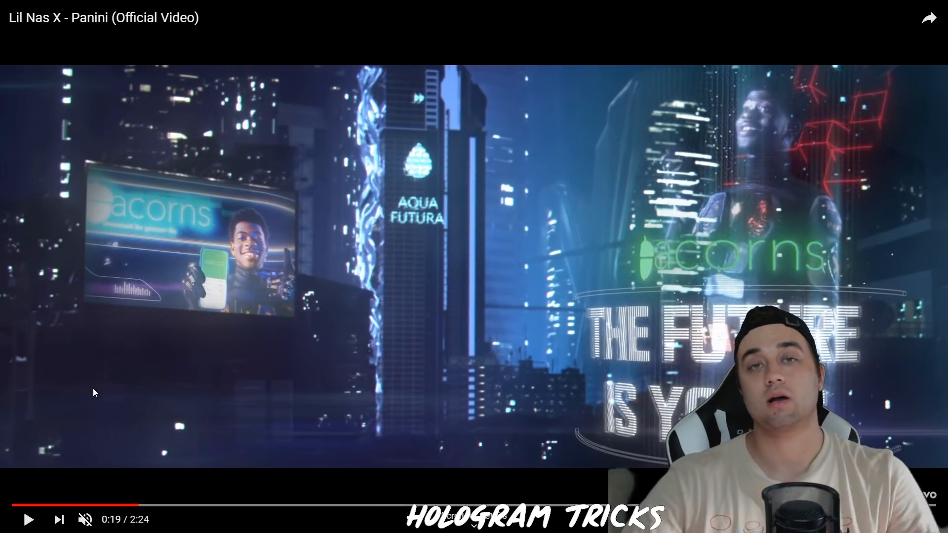
pyautogui.press('Escape')
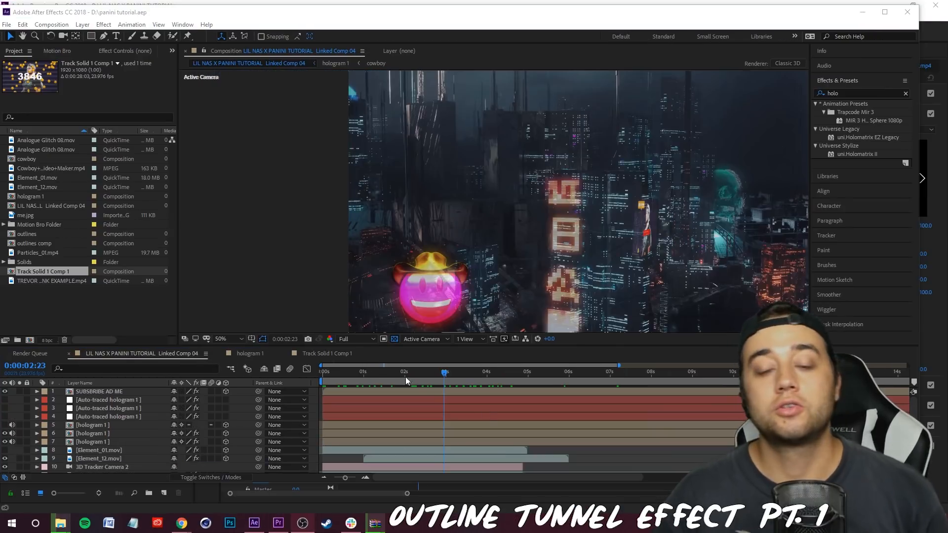
# Step: Play the city composition in After Effects, return to its start, and scrub to 0:00:01:05
pyautogui.press('space')
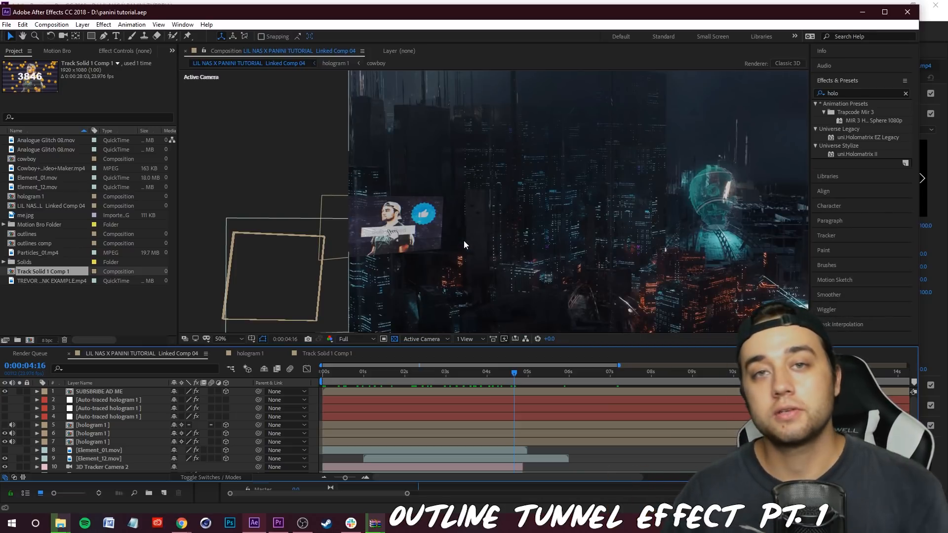
pyautogui.press('Home')
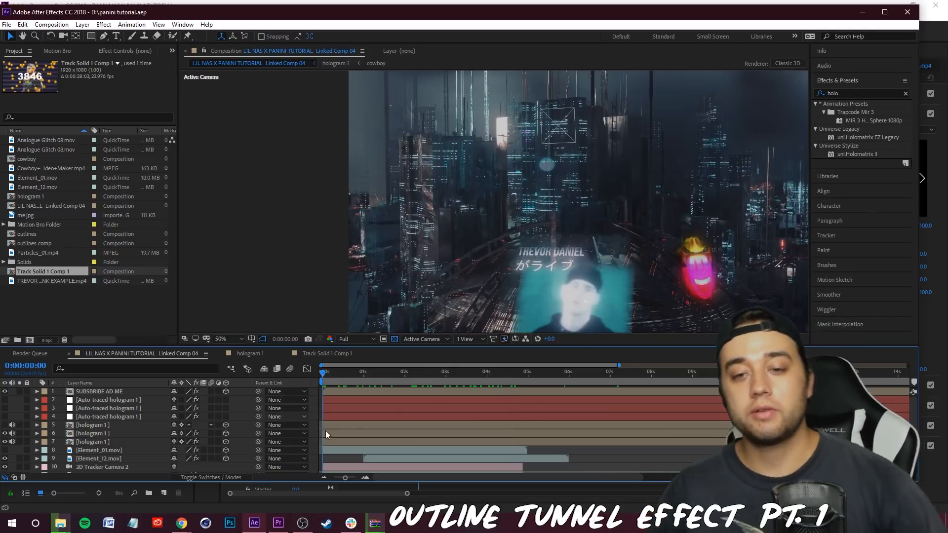
pyautogui.moveTo(332, 377); pyautogui.dragTo(373, 387)
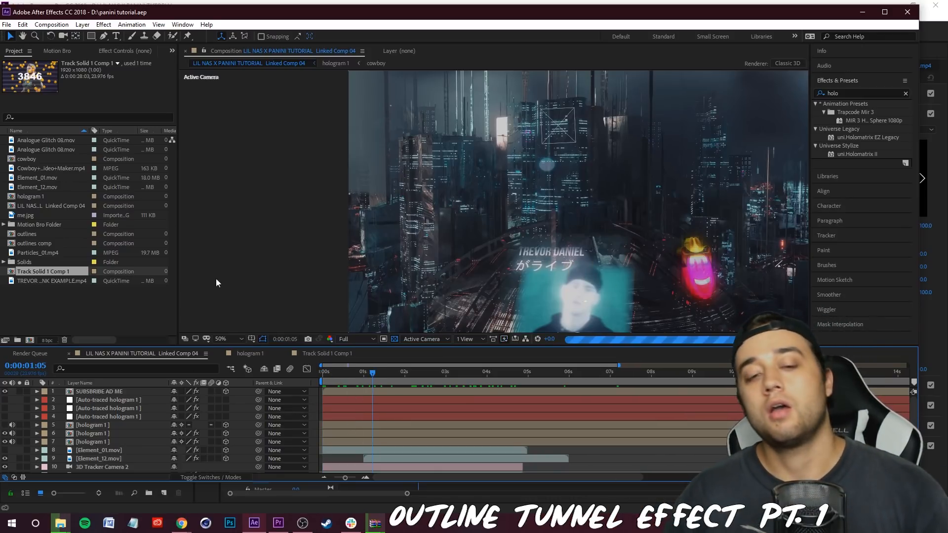
pyautogui.click(94, 433)
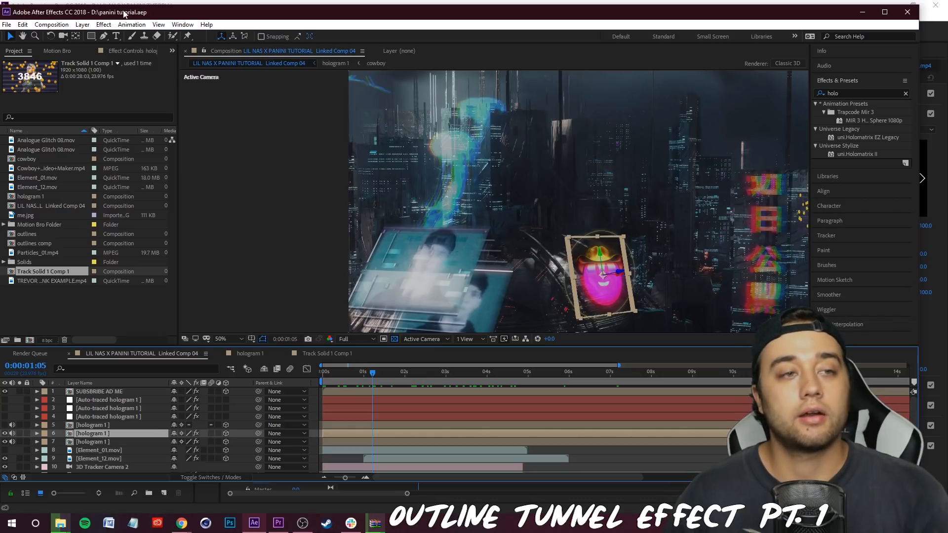
pyautogui.click(82, 24)
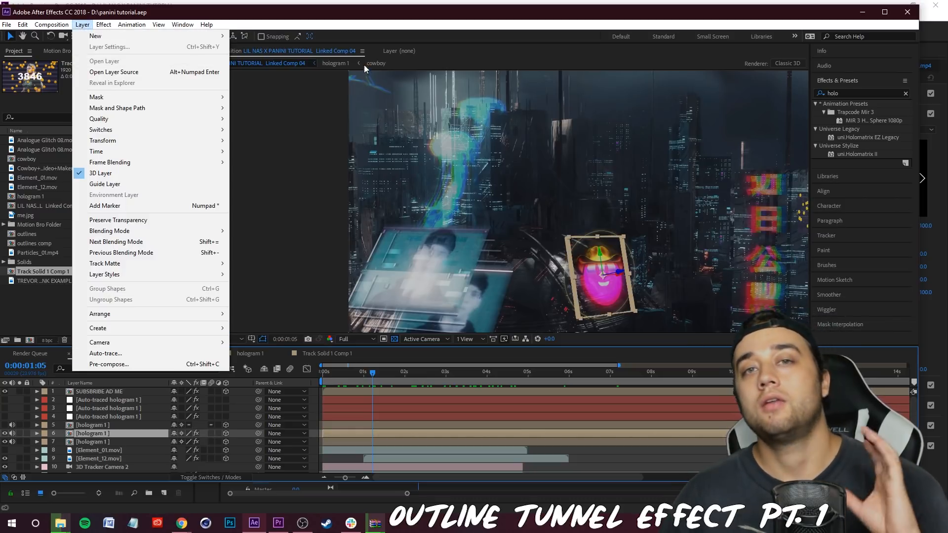
pyautogui.click(339, 22)
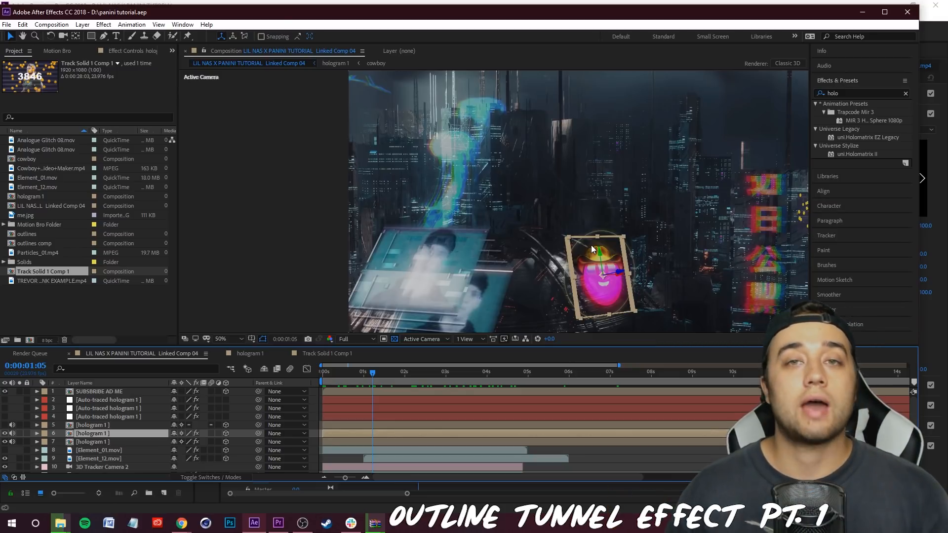
# Step: Duplicate the upper of the two visible hologram 1 layers and rename the copy outlines
pyautogui.click(99, 442)
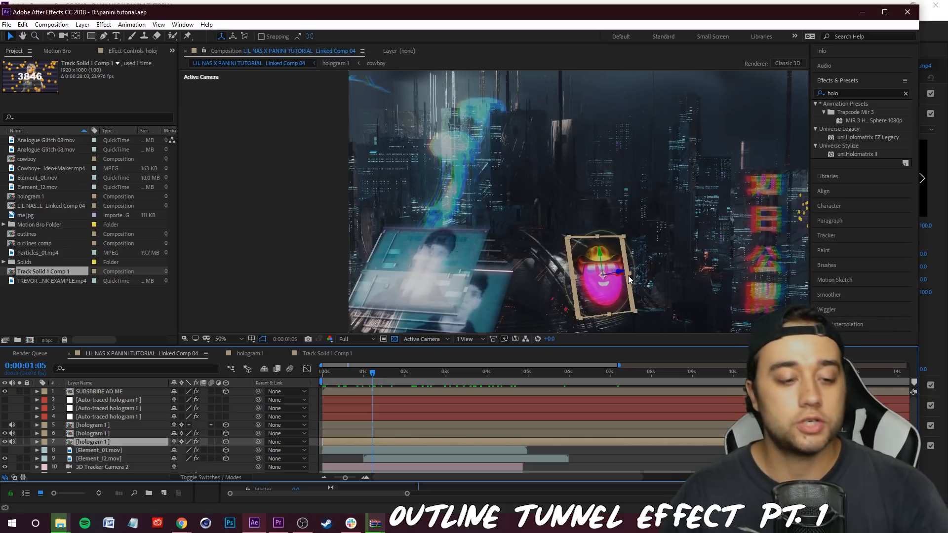
pyautogui.click(95, 434)
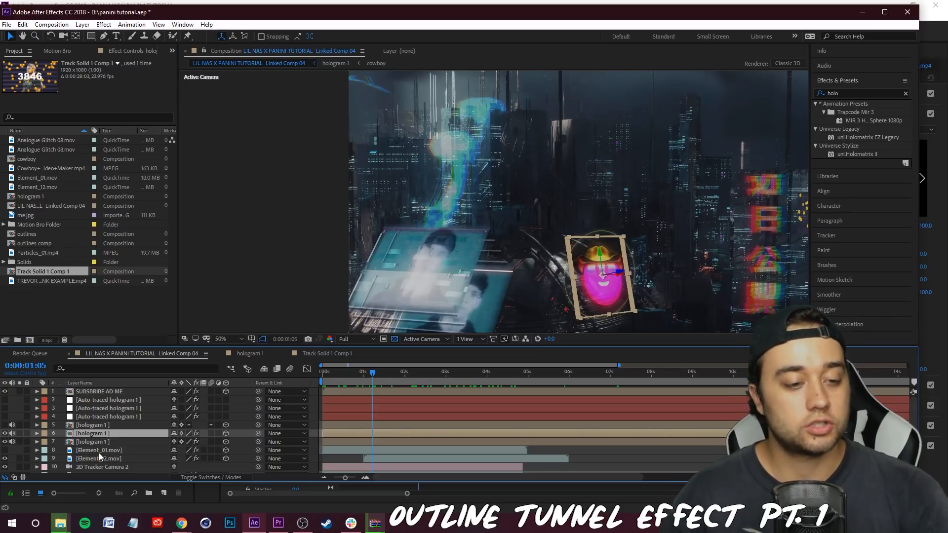
pyautogui.hotkey('ctrl', 'd')
pyautogui.rightClick(84, 434)
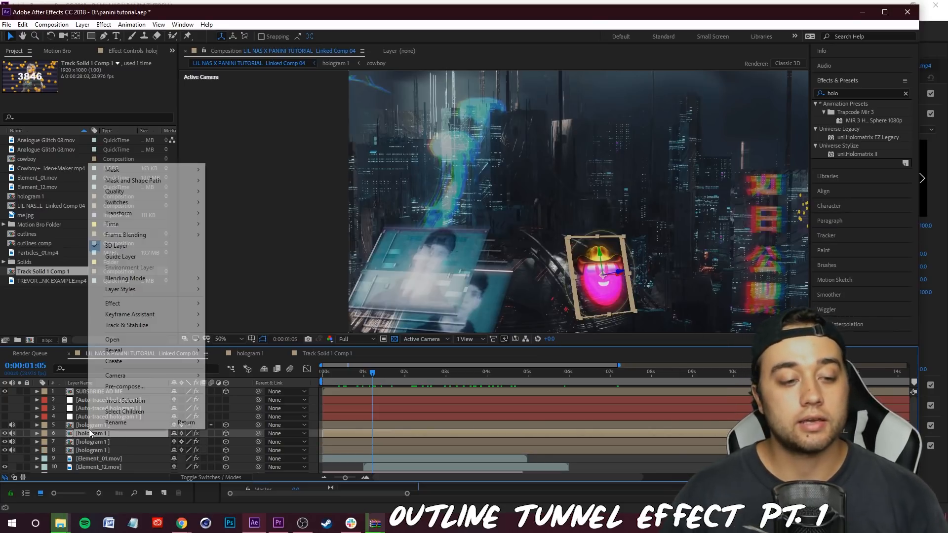
pyautogui.click(114, 421)
pyautogui.write('outl')
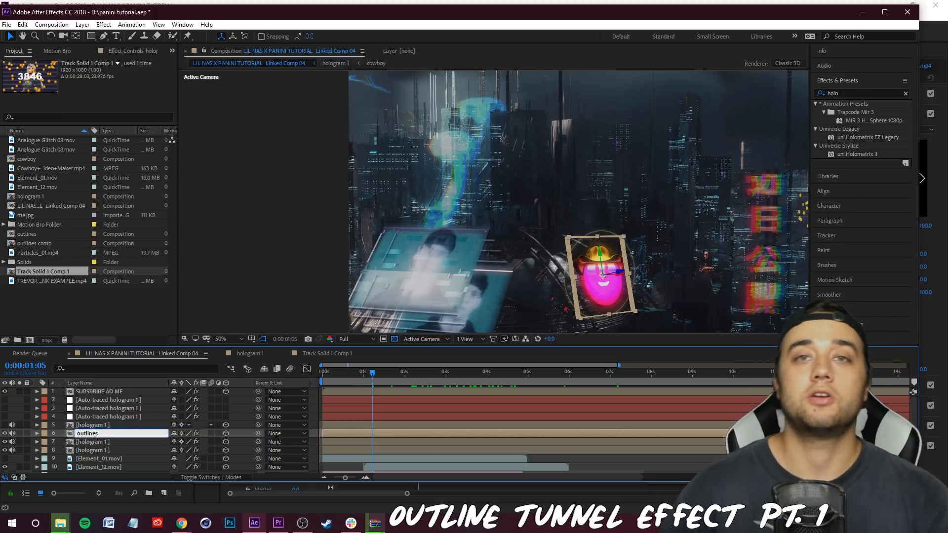
pyautogui.write('ines')
pyautogui.press('Return')
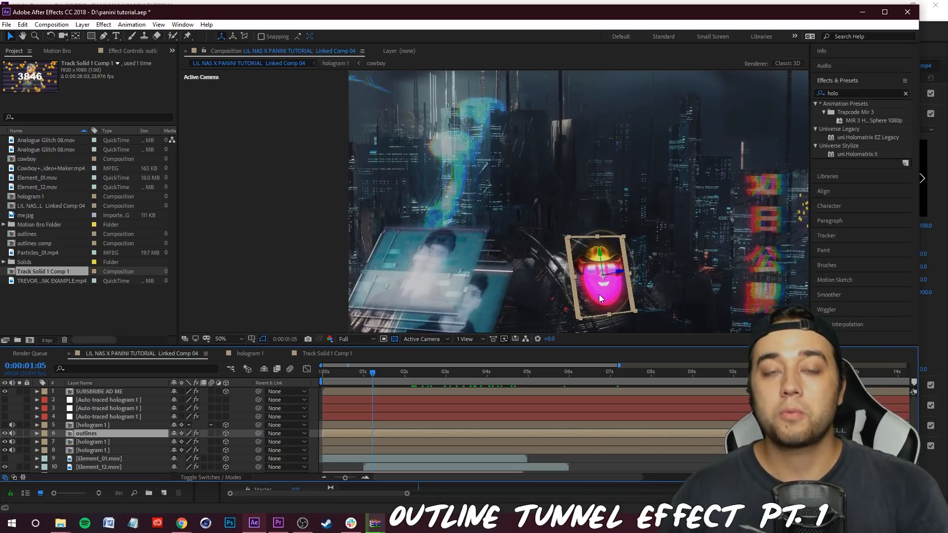
# Step: Add a Stroke layer style to the outlines layer and hide the two hologram 1 layers beneath it
pyautogui.click(82, 24)
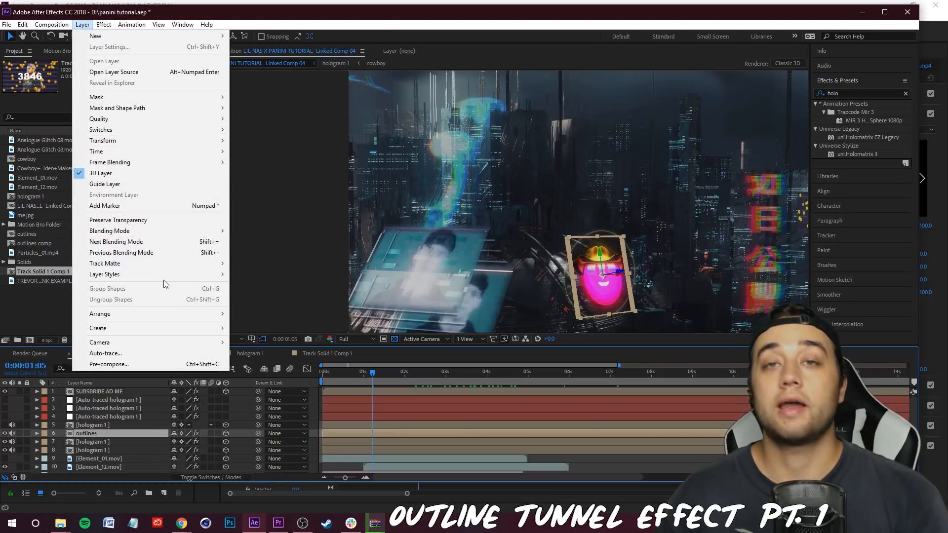
pyautogui.moveTo(170, 273)
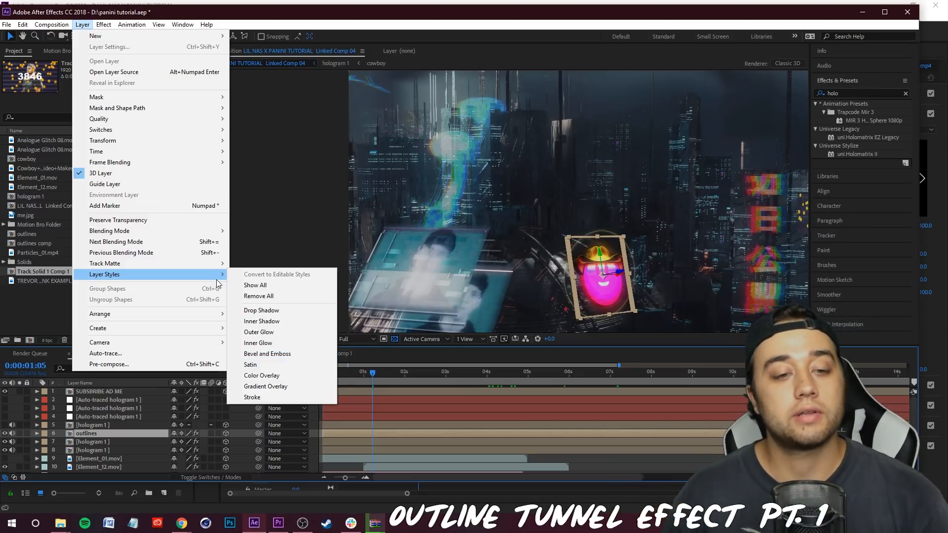
pyautogui.click(252, 394)
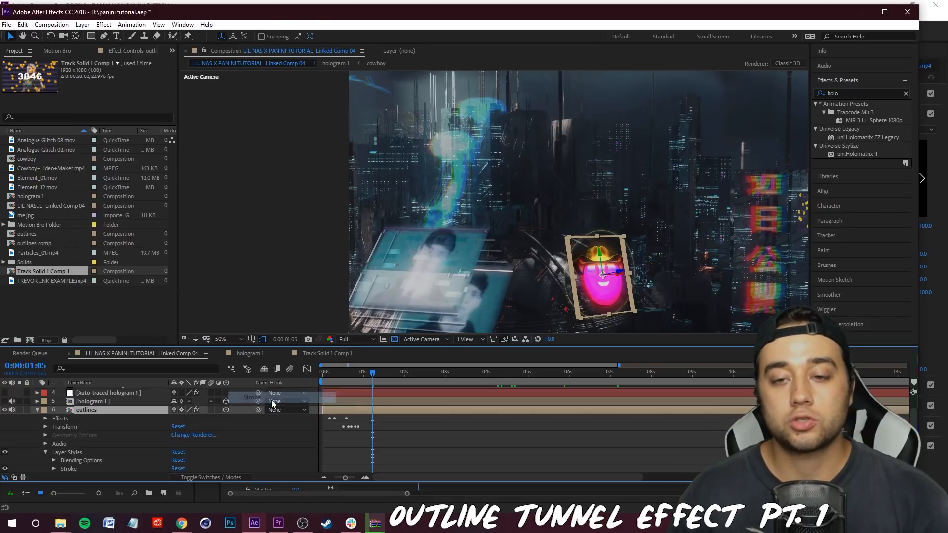
pyautogui.click(37, 410)
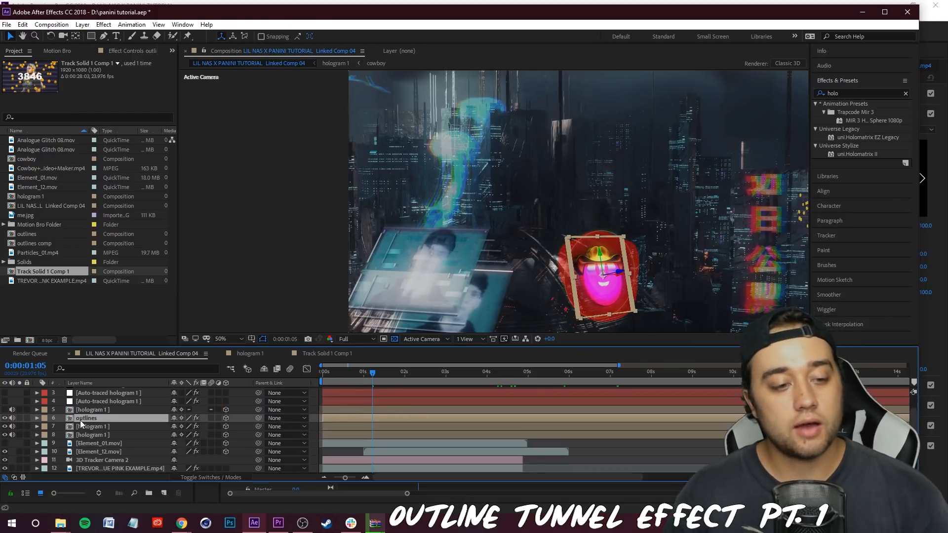
pyautogui.click(5, 435)
pyautogui.click(4, 427)
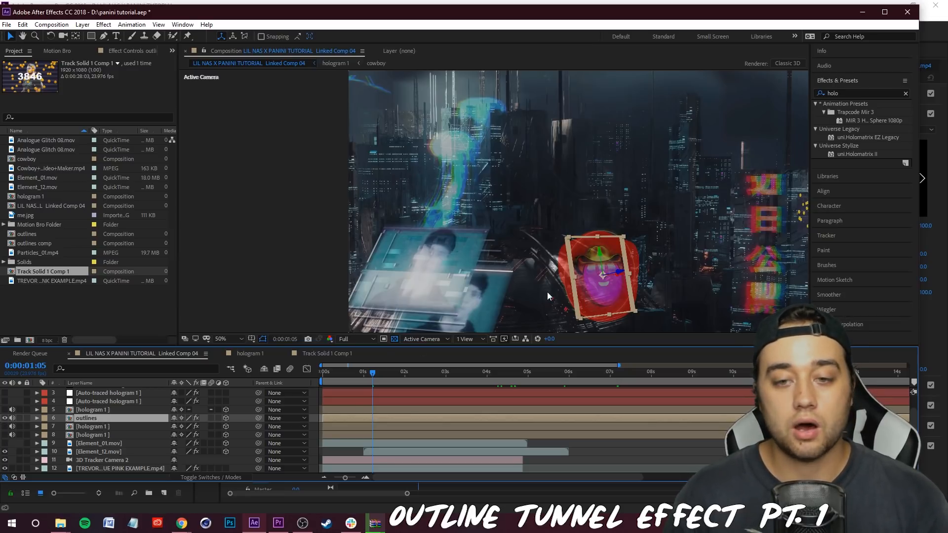
# Step: Set the position of the outlines layer's Stroke style to Inside
pyautogui.click(38, 419)
pyautogui.scroll(-1, 37, 424)
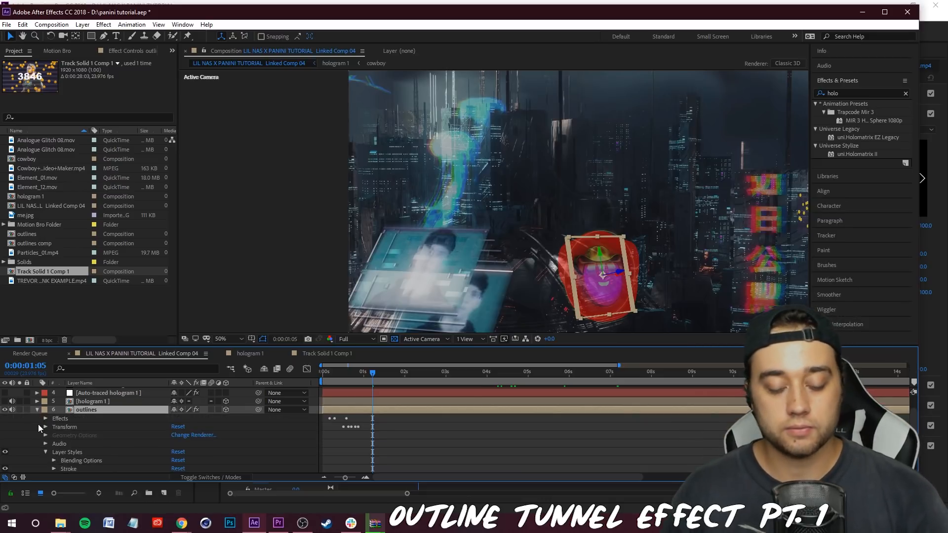
pyautogui.scroll(-3, 105, 438)
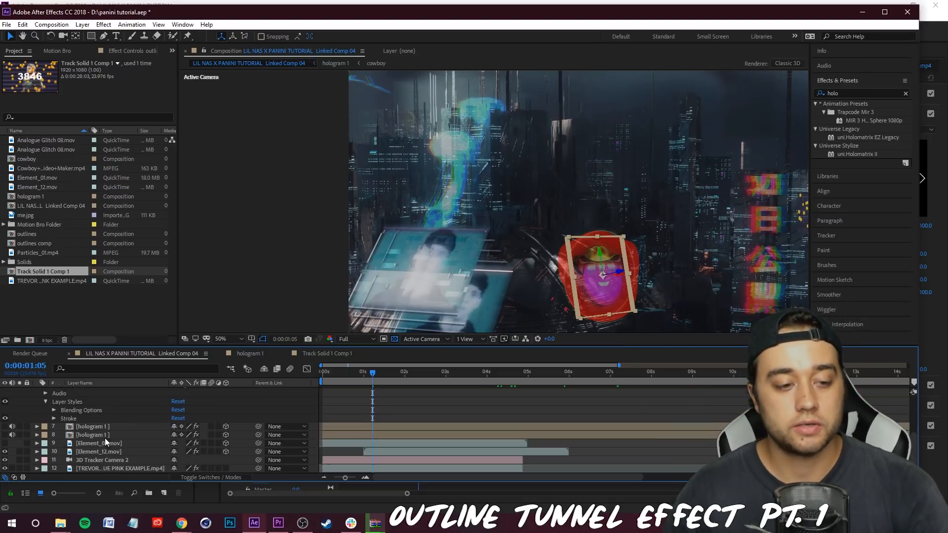
pyautogui.click(53, 419)
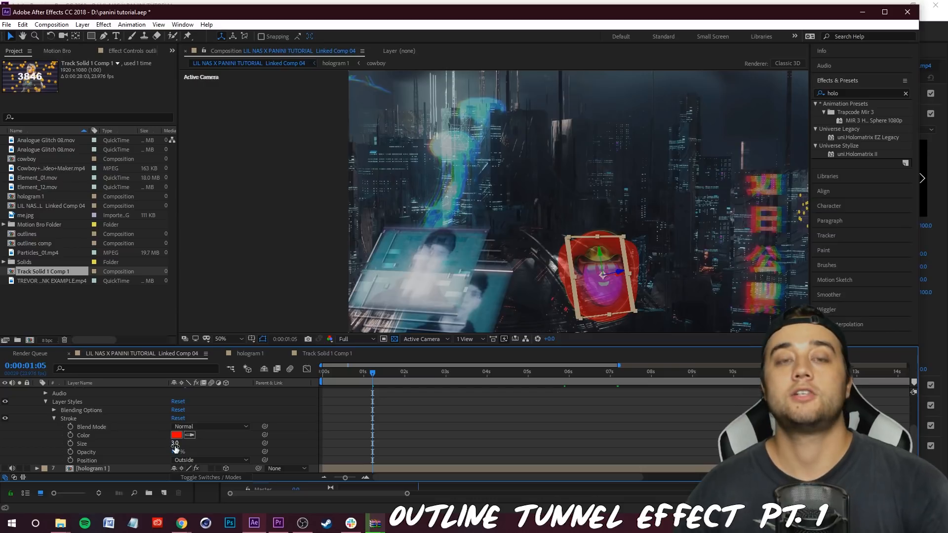
pyautogui.click(208, 460)
pyautogui.click(198, 479)
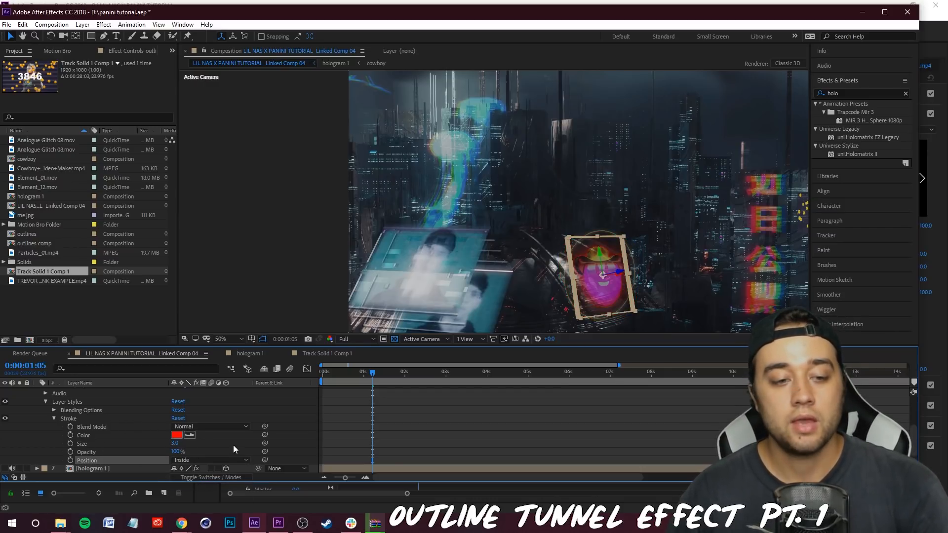
# Step: Change the outlines layer's stroke color to white
pyautogui.click(177, 436)
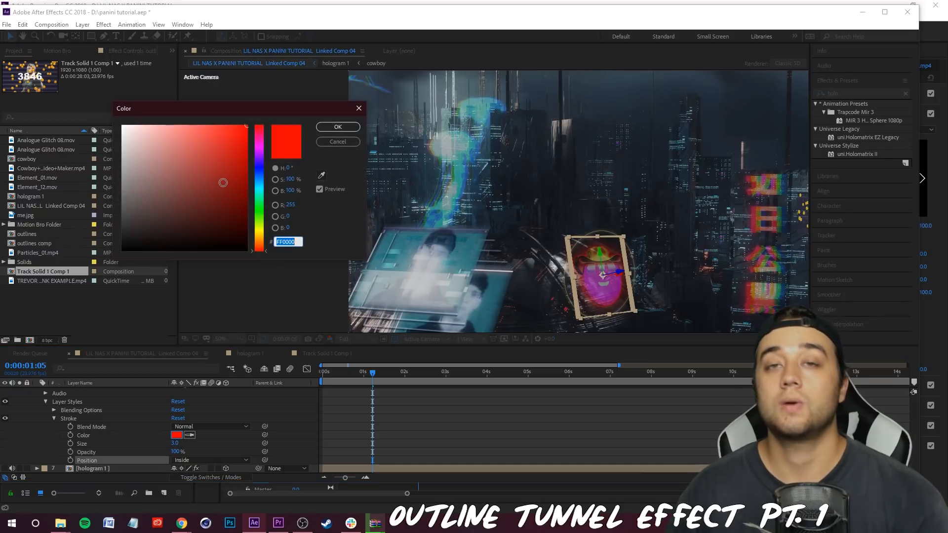
pyautogui.click(223, 181)
pyautogui.moveTo(223, 181); pyautogui.dragTo(123, 126)
pyautogui.click(338, 127)
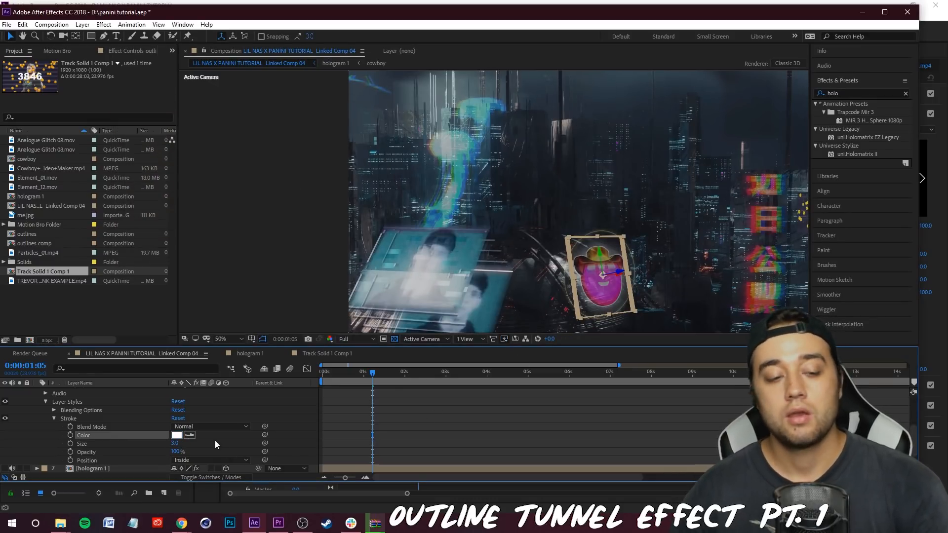
# Step: Set Fill Opacity to 0% in the Advanced Blending options of the outlines layer's styles
pyautogui.scroll(1, 50, 420)
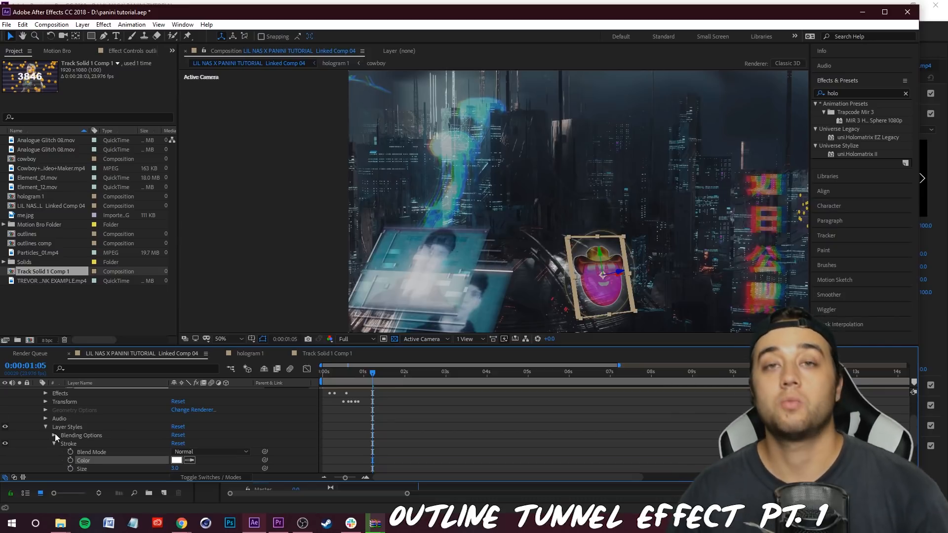
pyautogui.click(53, 436)
pyautogui.scroll(-1, 70, 429)
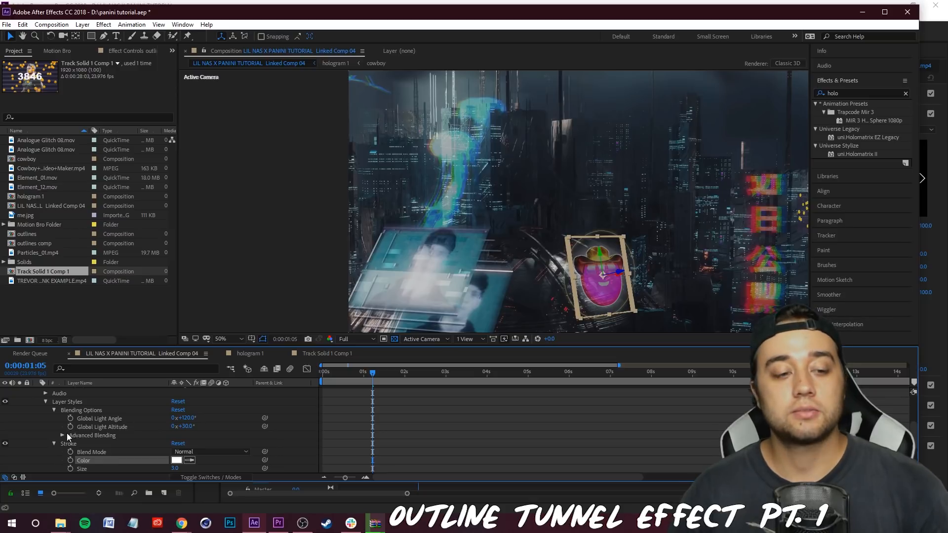
pyautogui.click(63, 435)
pyautogui.scroll(-1, 64, 434)
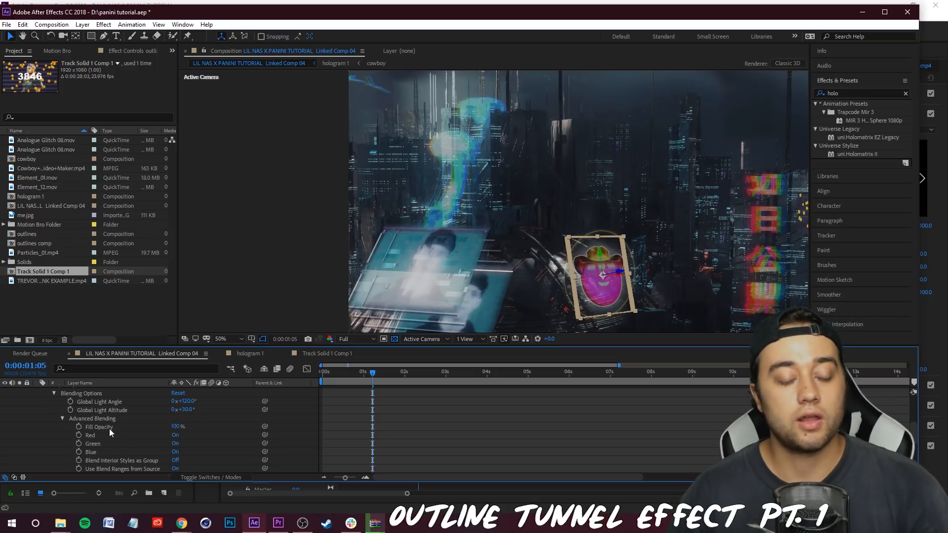
pyautogui.moveTo(172, 427); pyautogui.dragTo(6, 436)
pyautogui.scroll(1, 673, 256)
pyautogui.moveTo(673, 256); pyautogui.dragTo(490, 130)
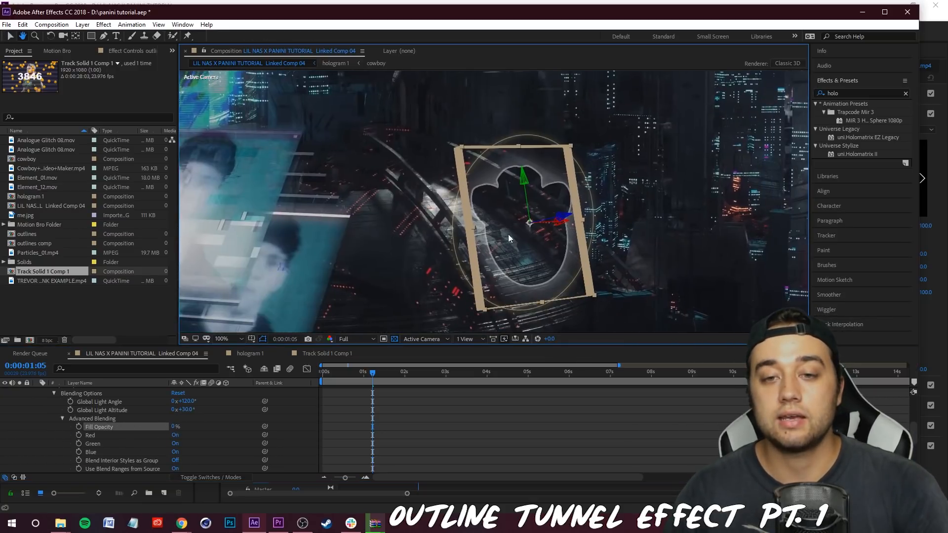
# Step: Raise the outlines layer's Fill Opacity to 100% for comparison and return it to 0%
pyautogui.moveTo(174, 427); pyautogui.dragTo(307, 420)
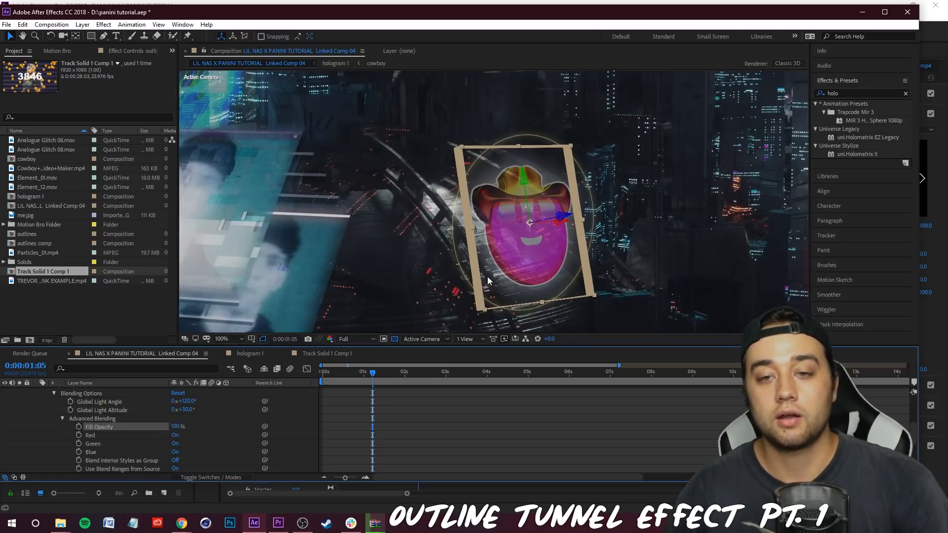
pyautogui.moveTo(175, 426); pyautogui.dragTo(138, 426)
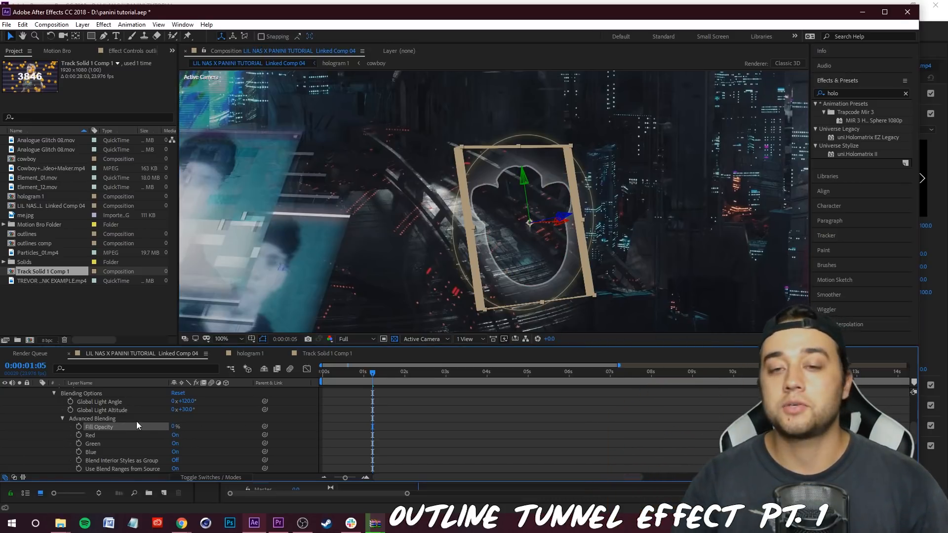
pyautogui.scroll(2, 514, 197)
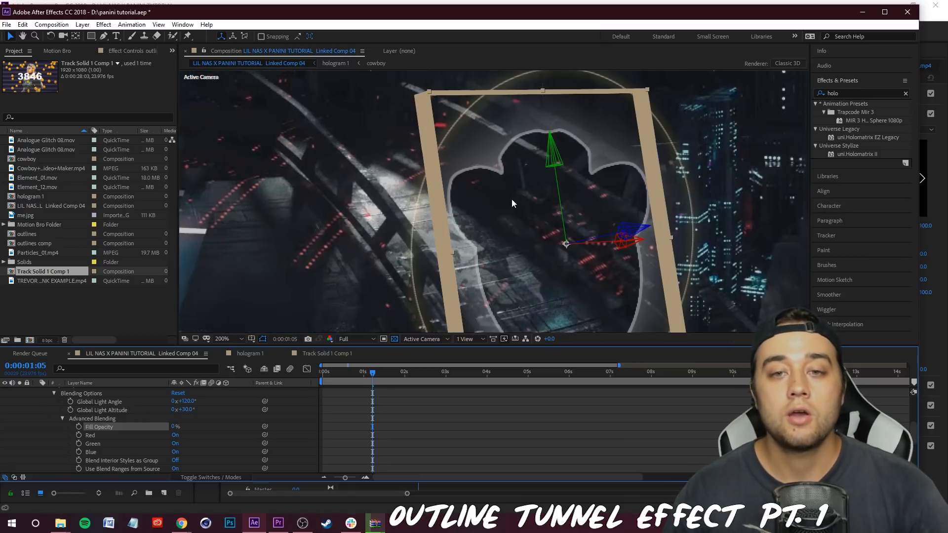
# Step: Remove the opacity keyframes from the outlines layer and set its Opacity to 100%
pyautogui.scroll(3, 115, 435)
pyautogui.click(45, 461)
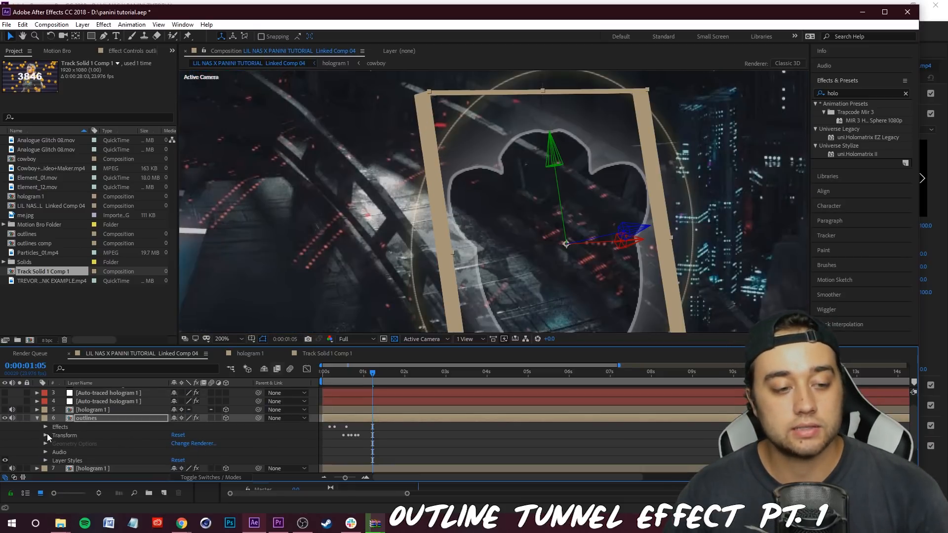
pyautogui.click(45, 436)
pyautogui.scroll(-2, 37, 442)
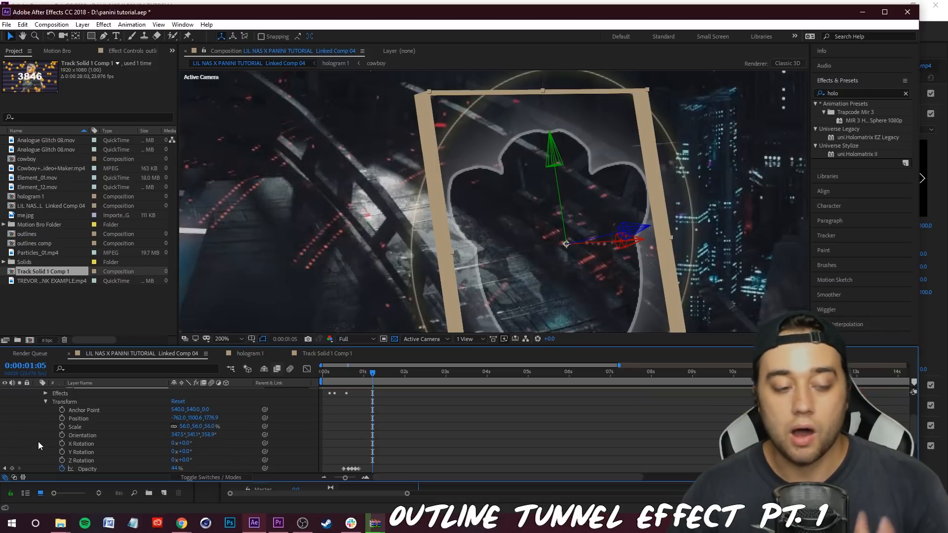
pyautogui.click(58, 468)
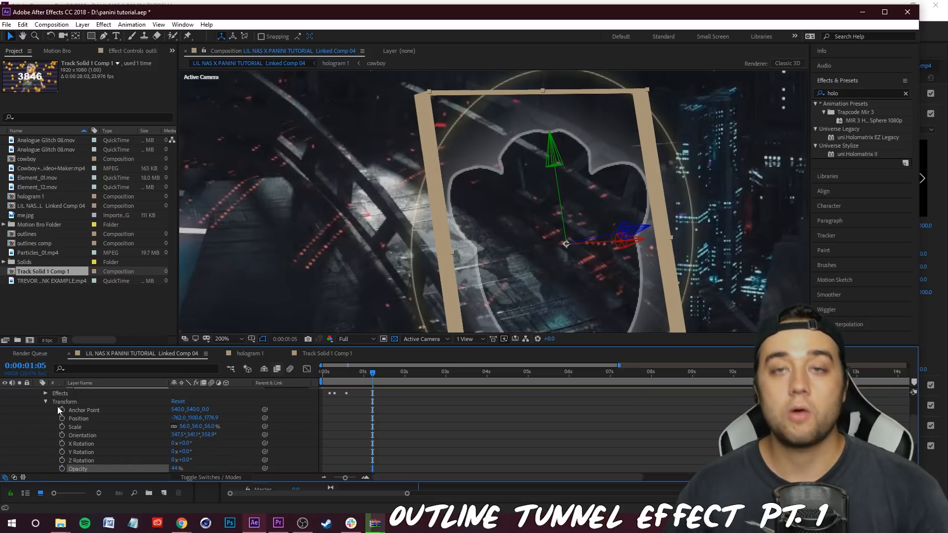
pyautogui.scroll(-1, 104, 444)
pyautogui.moveTo(225, 443); pyautogui.dragTo(499, 496)
pyautogui.scroll(-2, 504, 316)
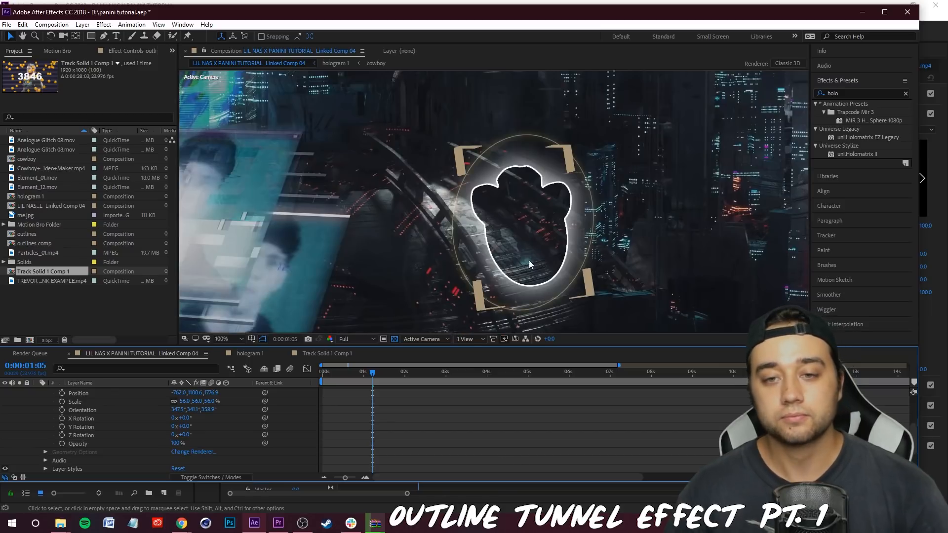
# Step: Display the outlines layer's effects and collapse Curves, Color Balance (HLS), Glow and Mosaic
pyautogui.scroll(3, 76, 420)
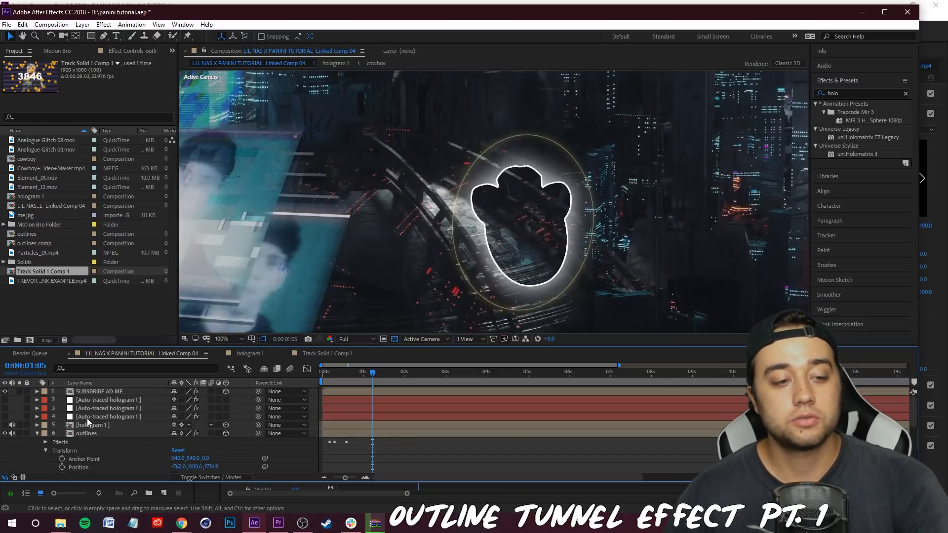
pyautogui.click(88, 434)
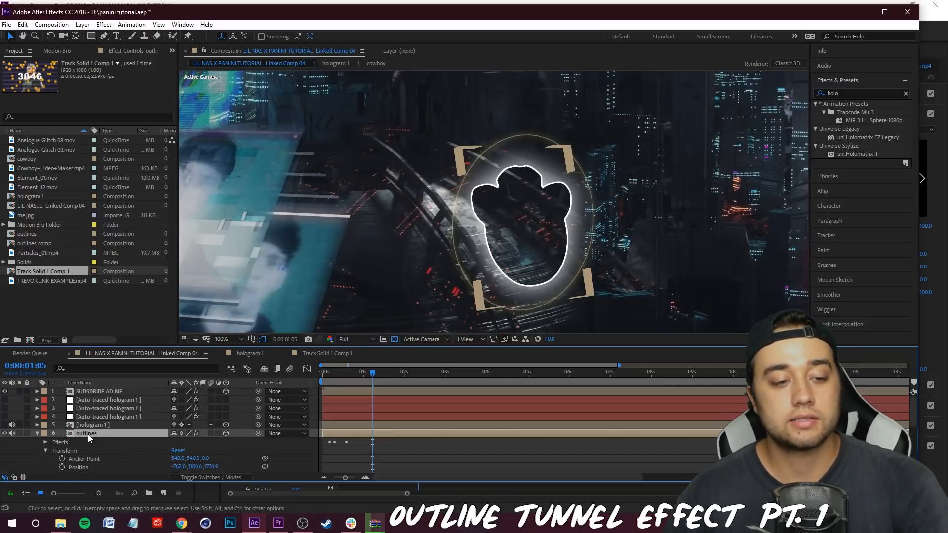
pyautogui.click(117, 49)
pyautogui.click(4, 72)
pyautogui.click(4, 80)
pyautogui.click(4, 88)
pyautogui.click(4, 97)
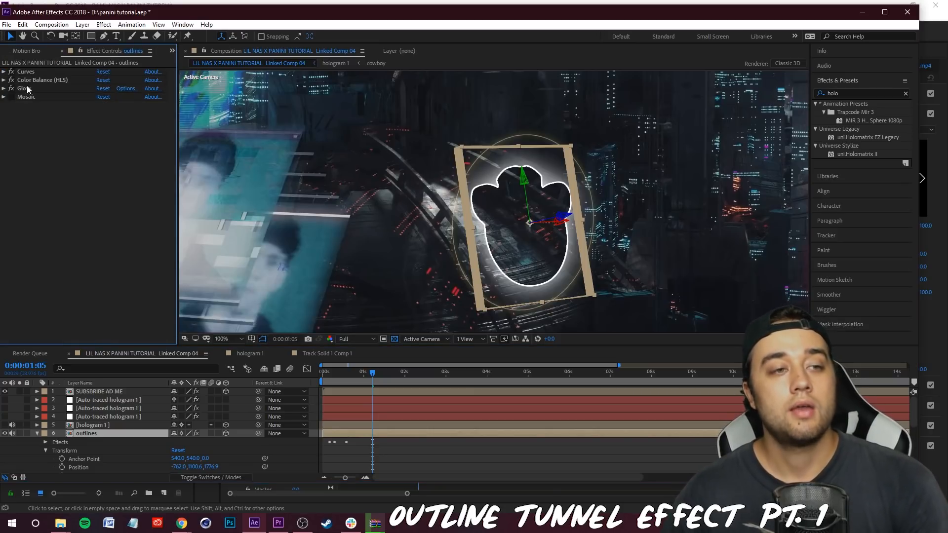
# Step: Collapse the outlines layer's properties and scrub the city composition to 0:00:02:07
pyautogui.click(454, 460)
pyautogui.press(',')
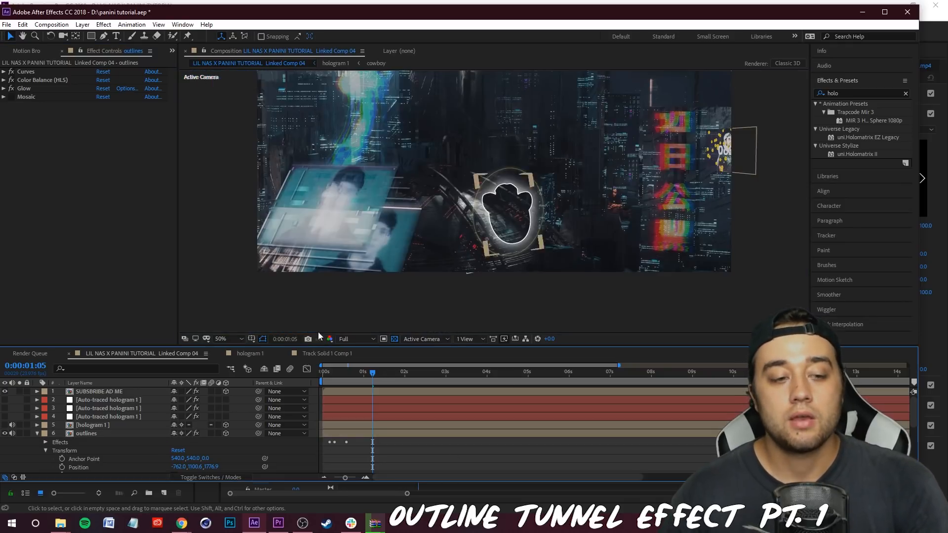
pyautogui.click(37, 435)
pyautogui.moveTo(375, 378); pyautogui.dragTo(406, 374)
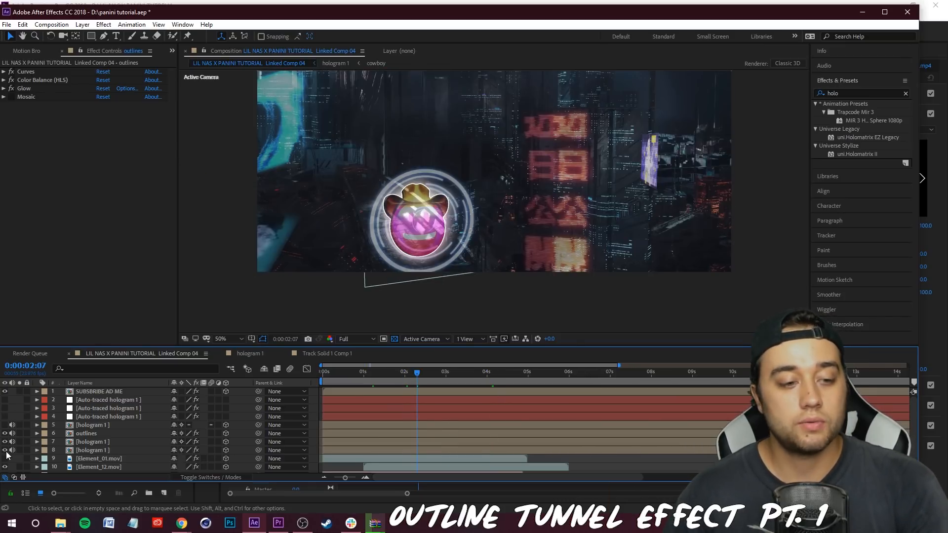
# Step: Push the outlines layer back in depth behind the hologram and stack it below both visible hologram 1 layers
pyautogui.click(91, 434)
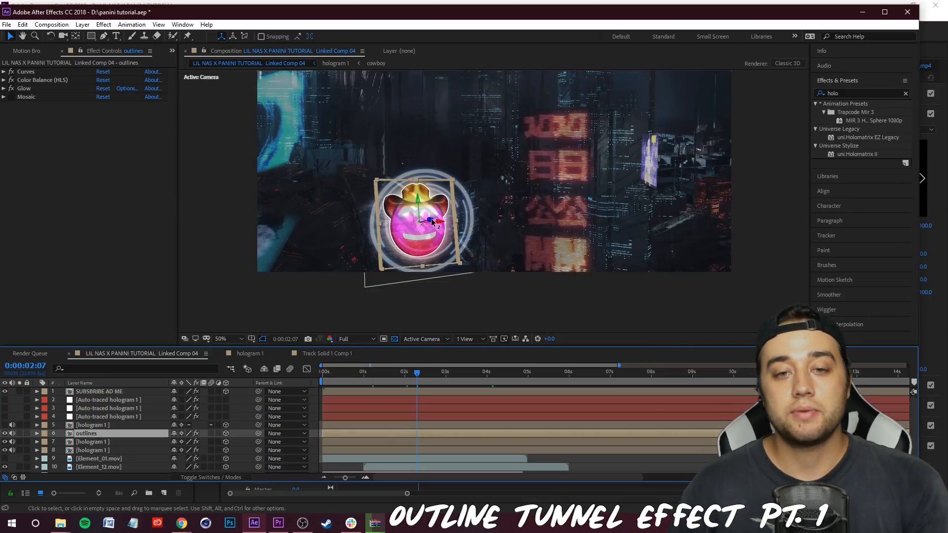
pyautogui.moveTo(431, 219); pyautogui.dragTo(446, 215)
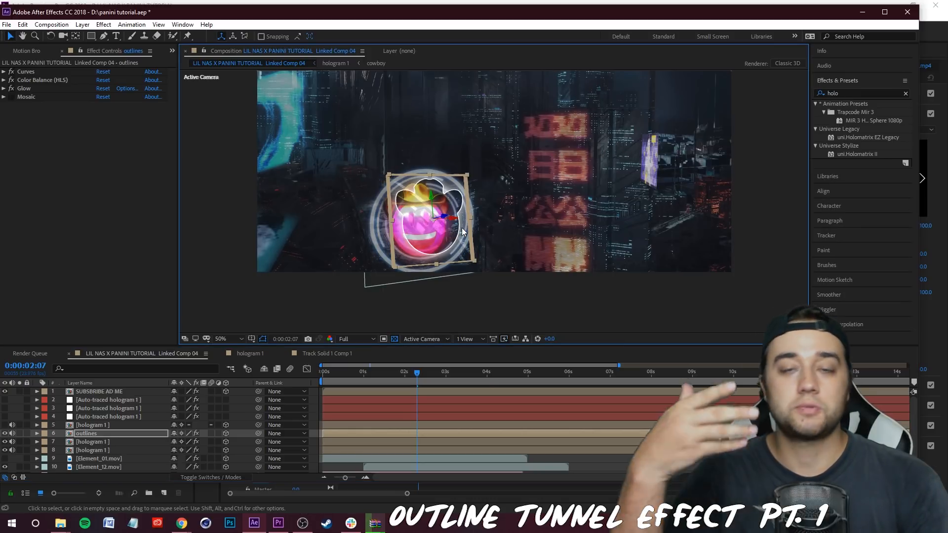
pyautogui.moveTo(446, 218); pyautogui.dragTo(276, 334)
pyautogui.moveTo(101, 434); pyautogui.dragTo(103, 457)
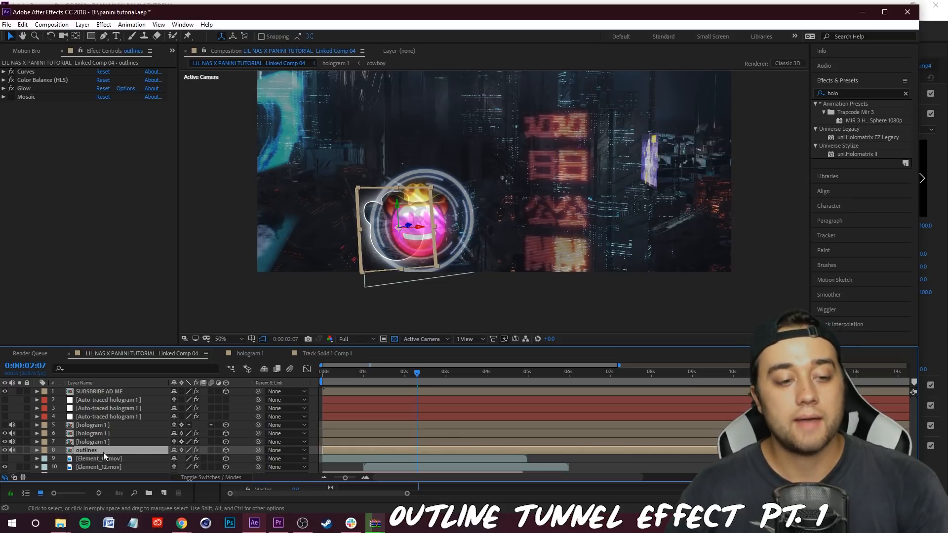
# Step: Apply the uni.Holomatrix II effect to the outlines layer
pyautogui.click(36, 451)
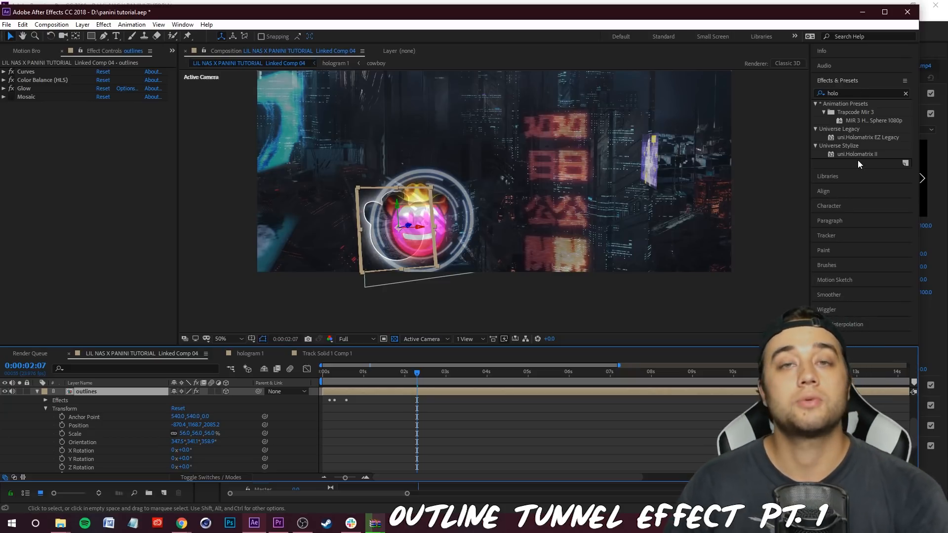
pyautogui.moveTo(856, 154); pyautogui.dragTo(108, 392)
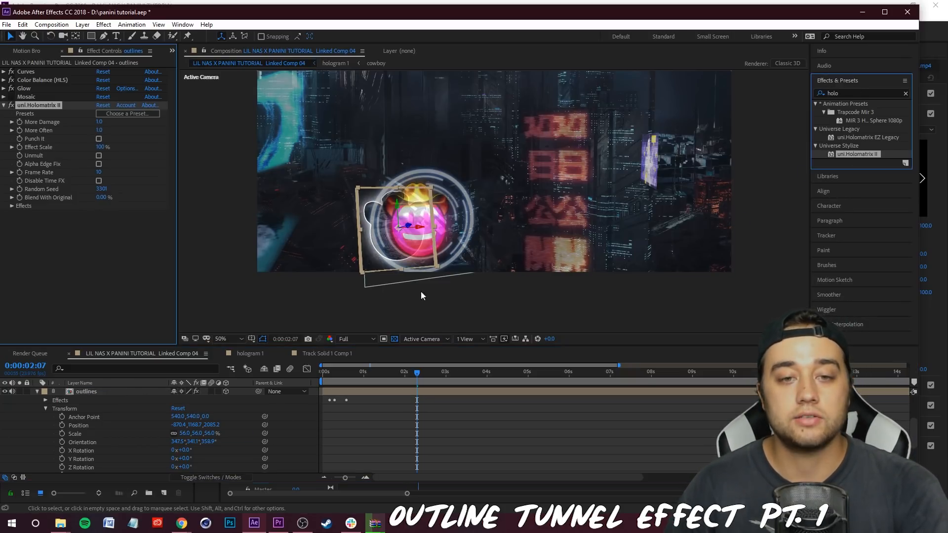
pyautogui.click(401, 244)
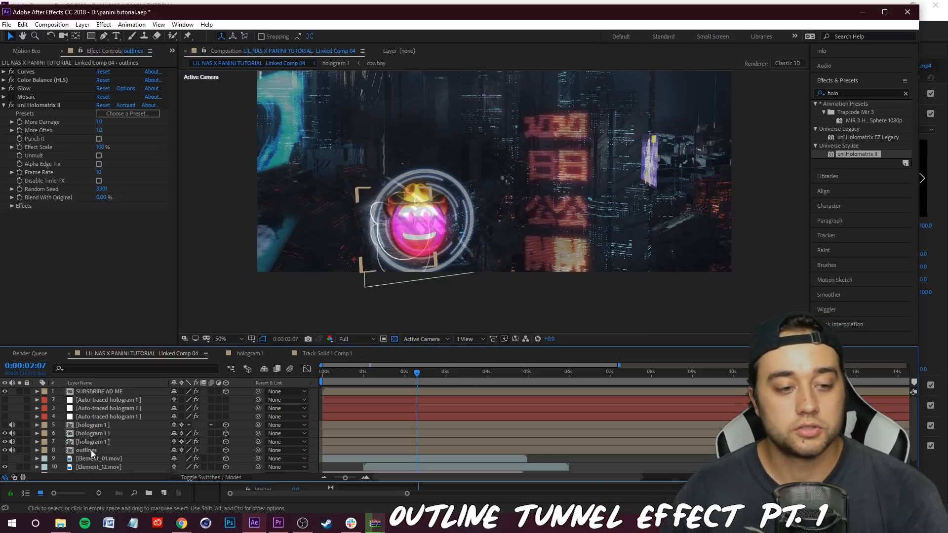
# Step: Duplicate the outlines layer, push the copy farther back in depth and stack it below the original
pyautogui.click(93, 451)
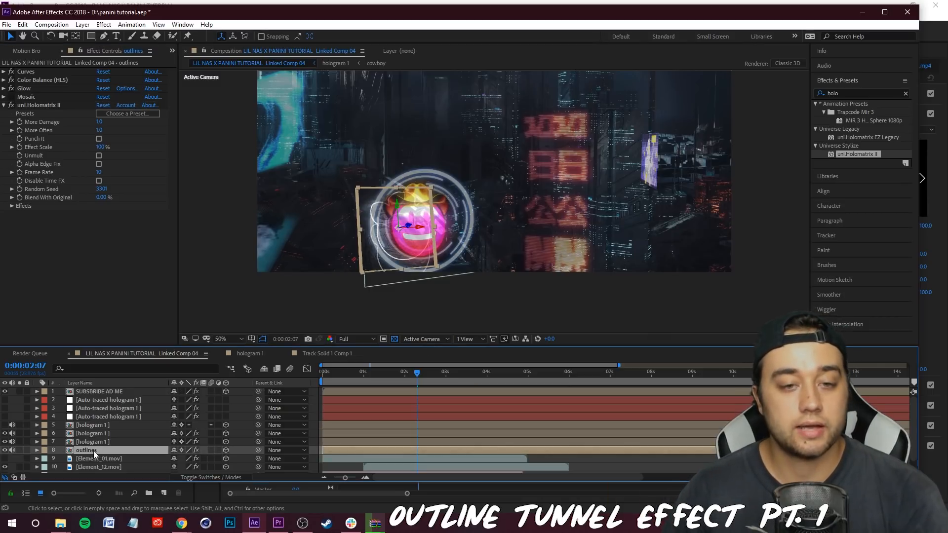
pyautogui.hotkey('ctrl', 'd')
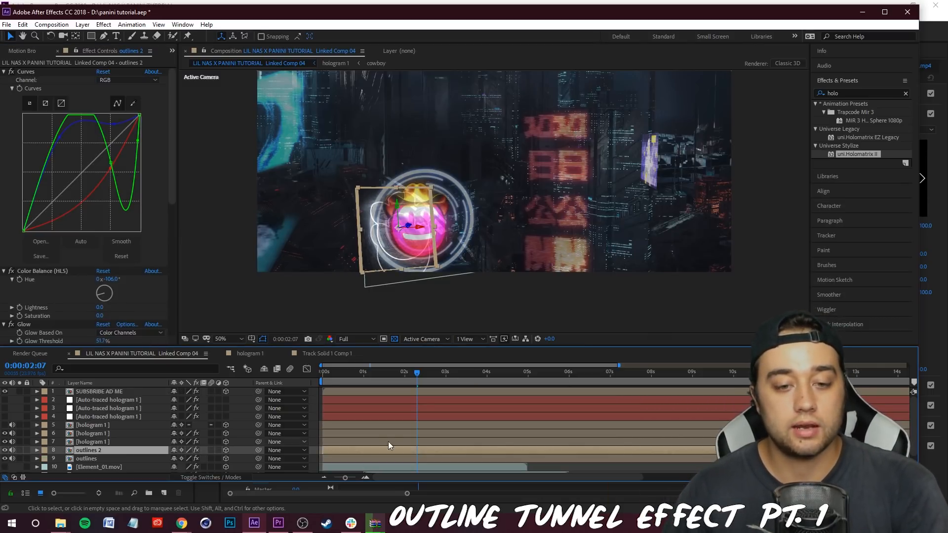
pyautogui.moveTo(406, 225); pyautogui.dragTo(356, 247)
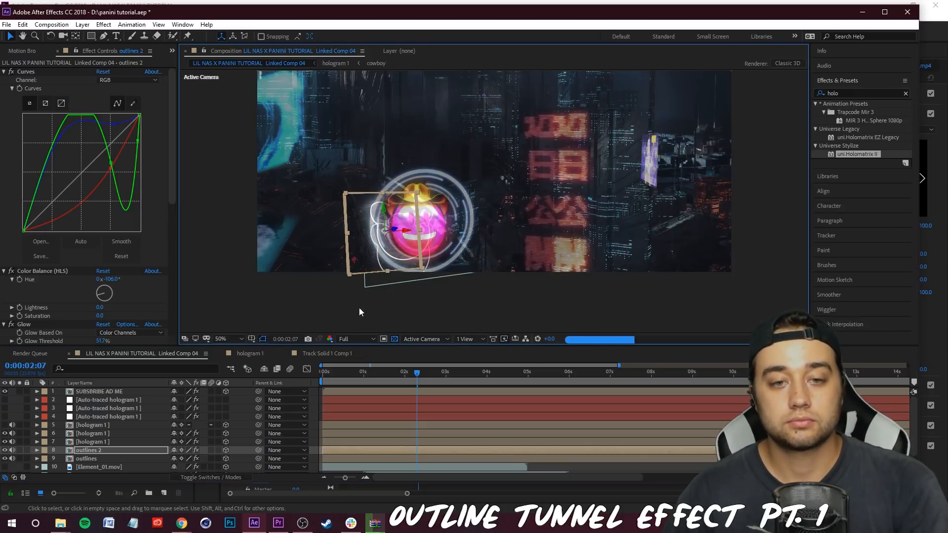
pyautogui.moveTo(92, 453); pyautogui.dragTo(92, 461)
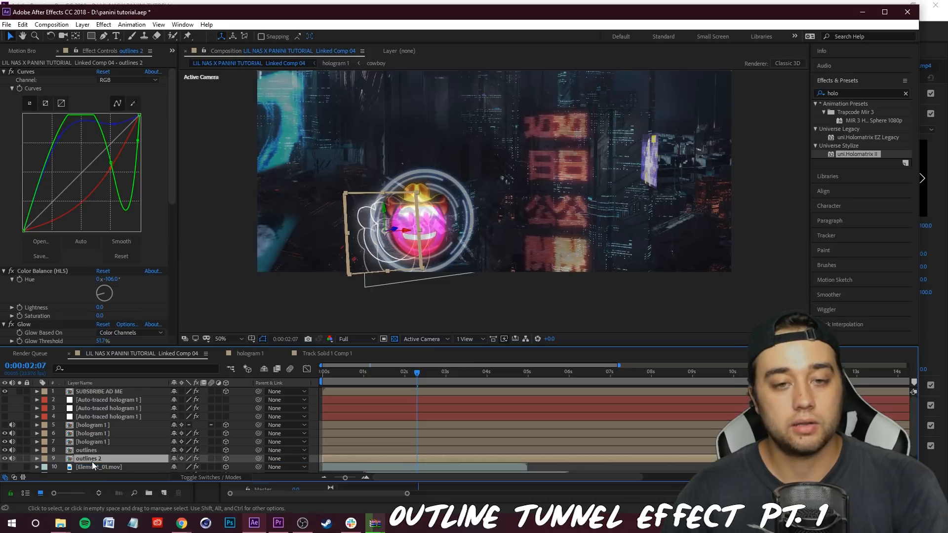
# Step: Start outlines 2 at about 1 second, then duplicate it and start the copy about half a second after it
pyautogui.moveTo(376, 458); pyautogui.dragTo(396, 451)
pyautogui.click(402, 462)
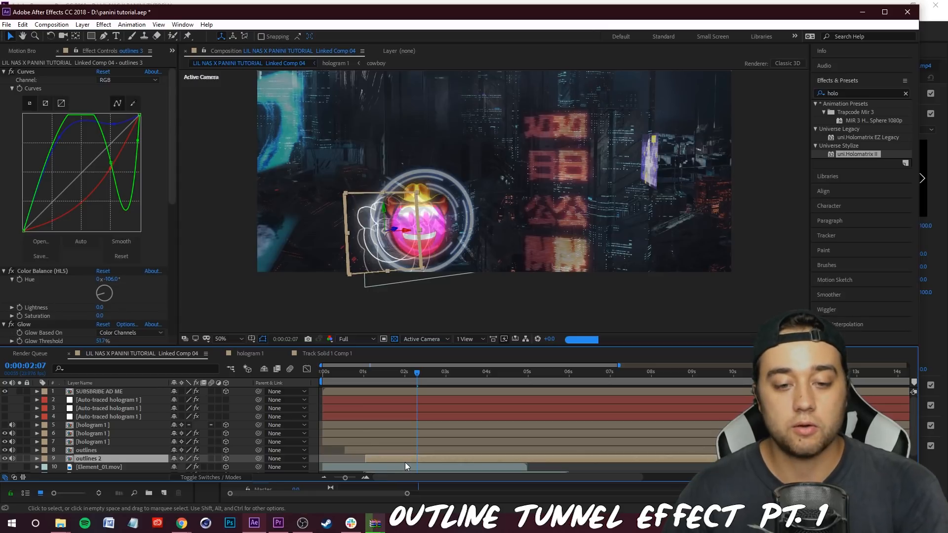
pyautogui.hotkey('ctrl', 'd')
pyautogui.moveTo(100, 463); pyautogui.dragTo(102, 435)
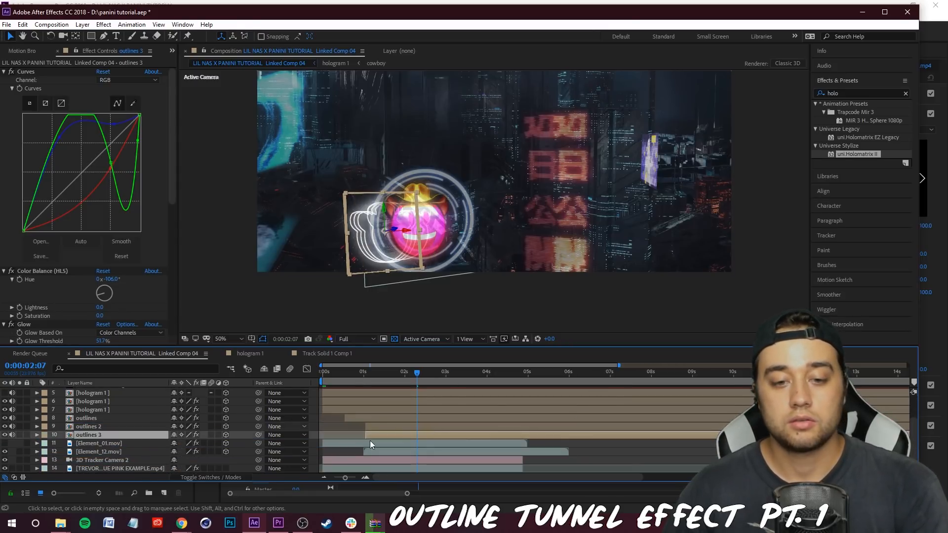
pyautogui.moveTo(384, 437); pyautogui.dragTo(401, 436)
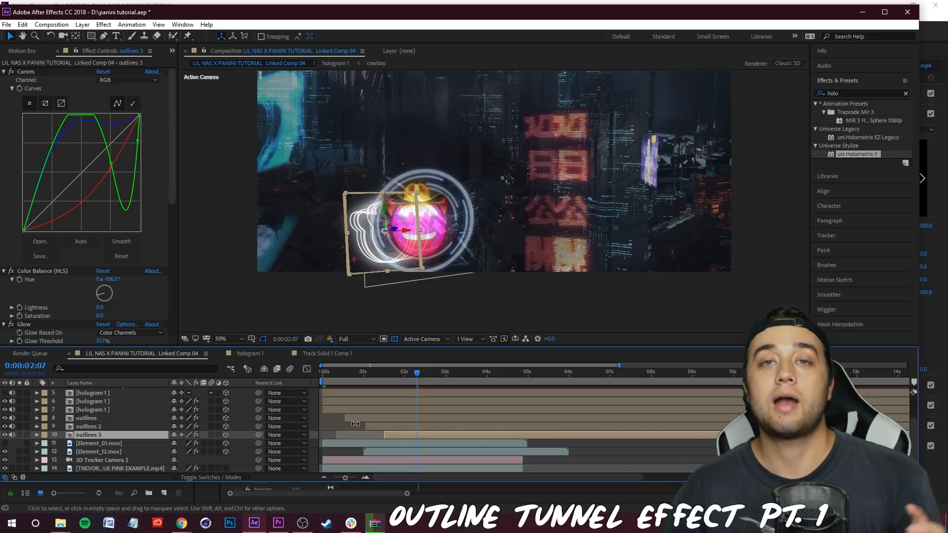
pyautogui.moveTo(370, 382); pyautogui.dragTo(334, 392)
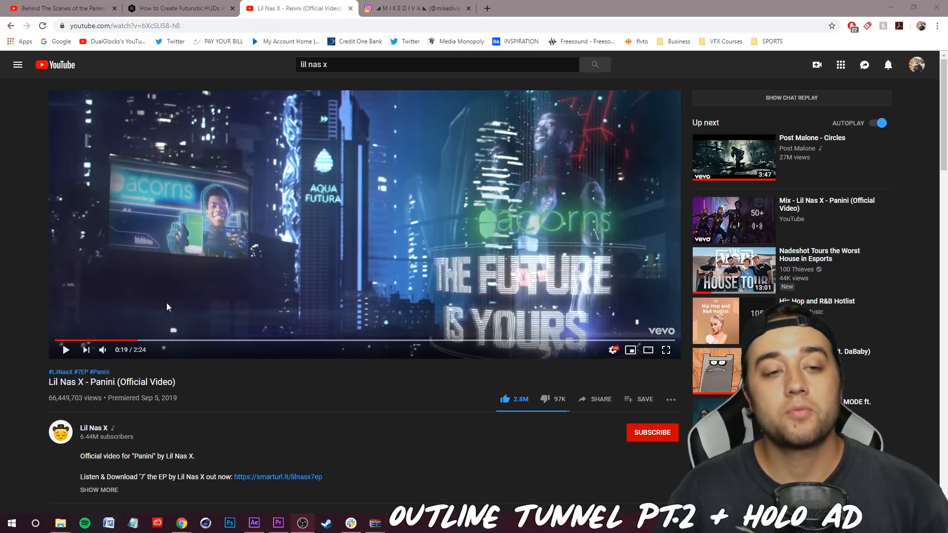
# Step: Play the Panini reference video muted in full screen around 0:19 to study its hologram ads, then leave full screen
pyautogui.click(666, 350)
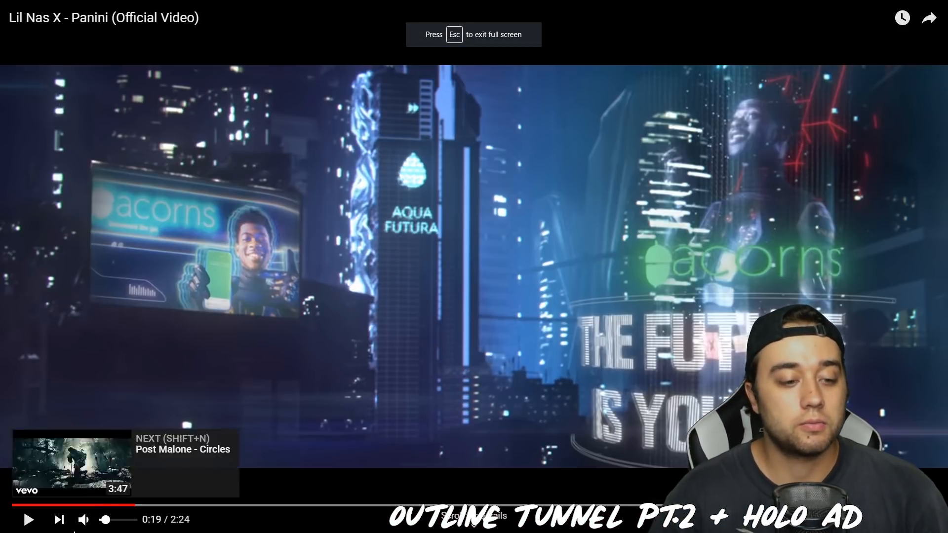
pyautogui.click(85, 520)
pyautogui.click(29, 523)
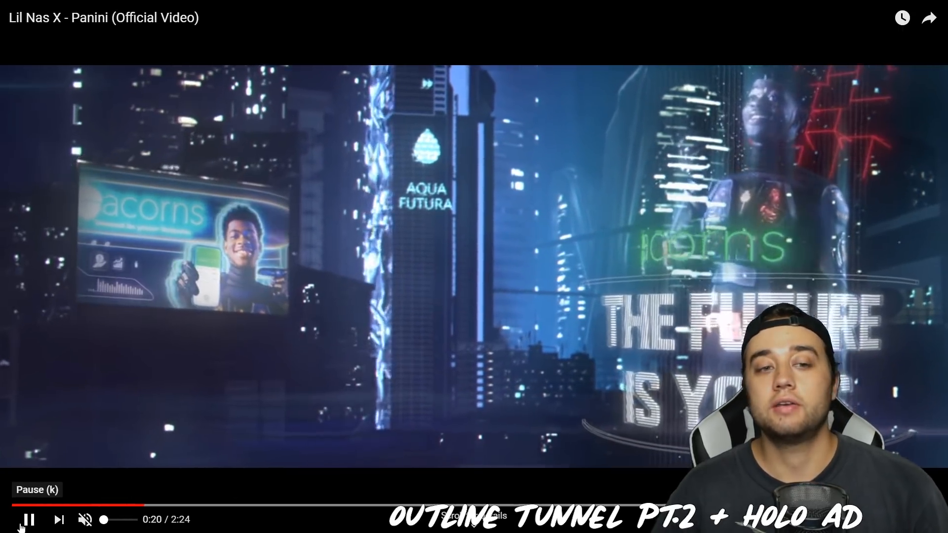
pyautogui.click(21, 524)
pyautogui.press('Escape')
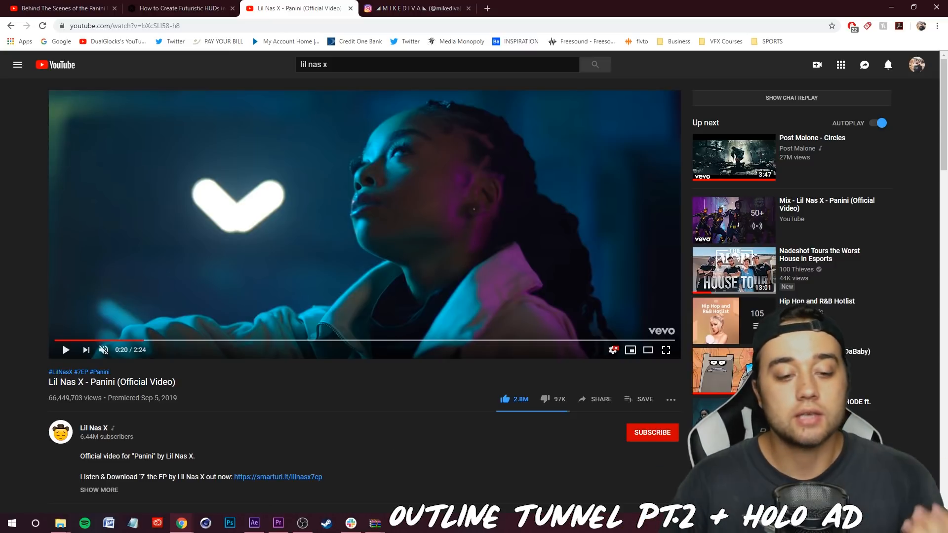
# Step: Switch to After Effects, collapse the outlines 2 properties, preview the composition and scrub to 0:00:03:23
pyautogui.click(257, 527)
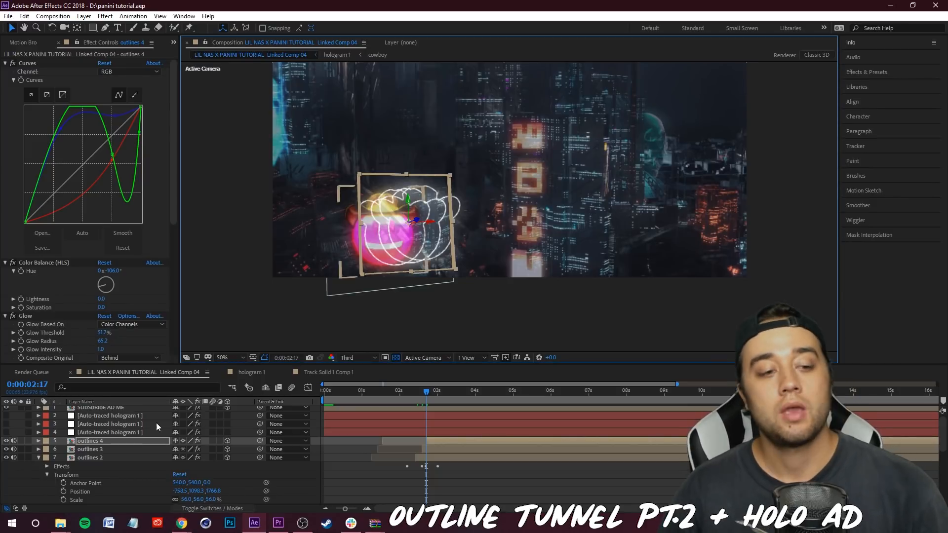
pyautogui.click(39, 458)
pyautogui.press('space')
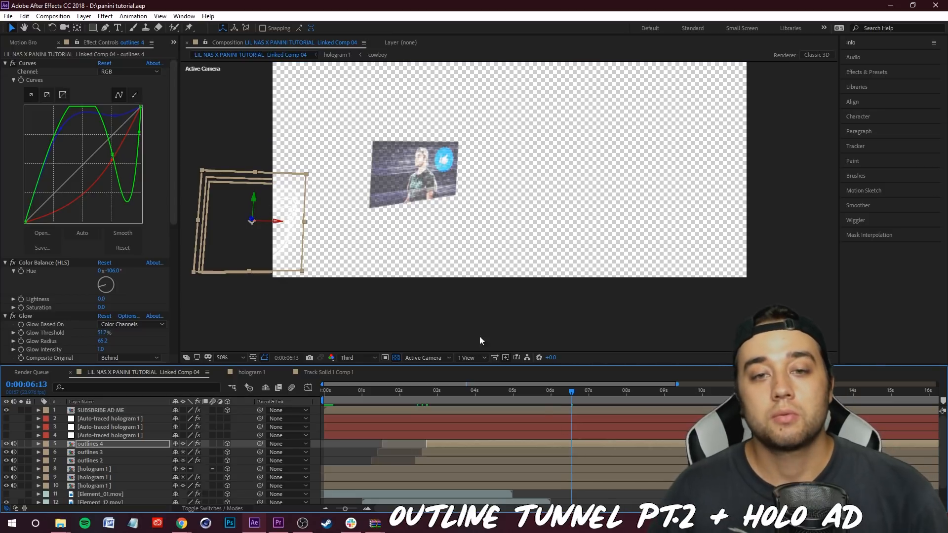
pyautogui.moveTo(567, 394); pyautogui.dragTo(541, 398)
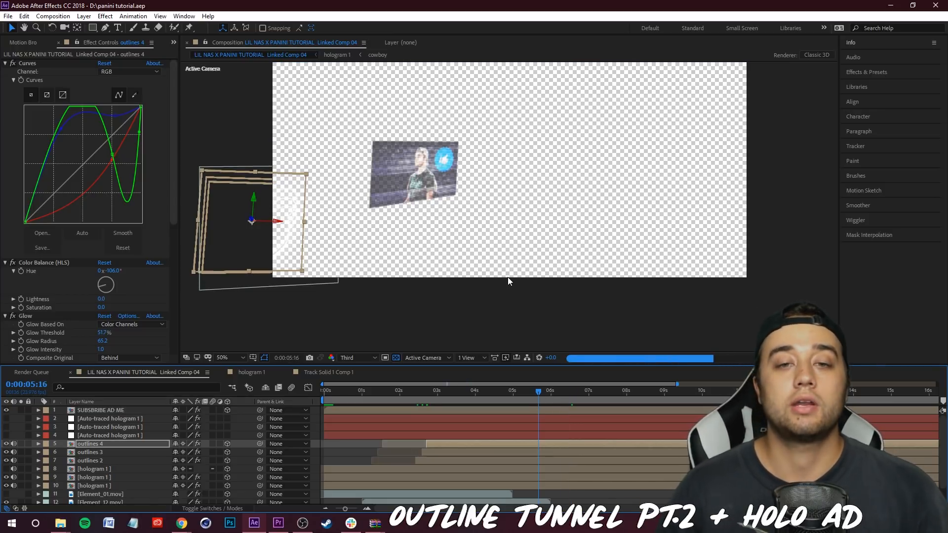
pyautogui.moveTo(541, 393); pyautogui.dragTo(481, 404)
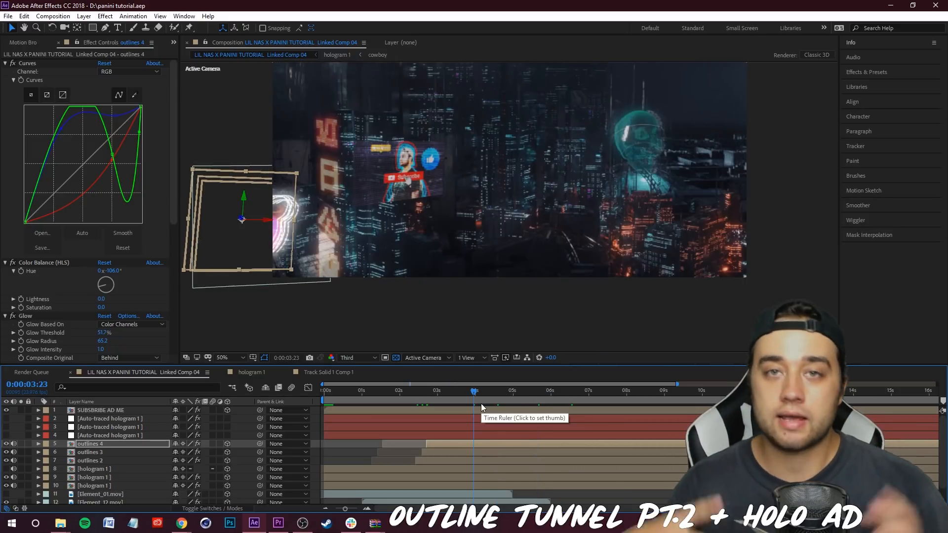
# Step: Inspect the subscribe ad hologram at 100% magnification and hide the SUBSBRIBE AD ME layer
pyautogui.press('/')
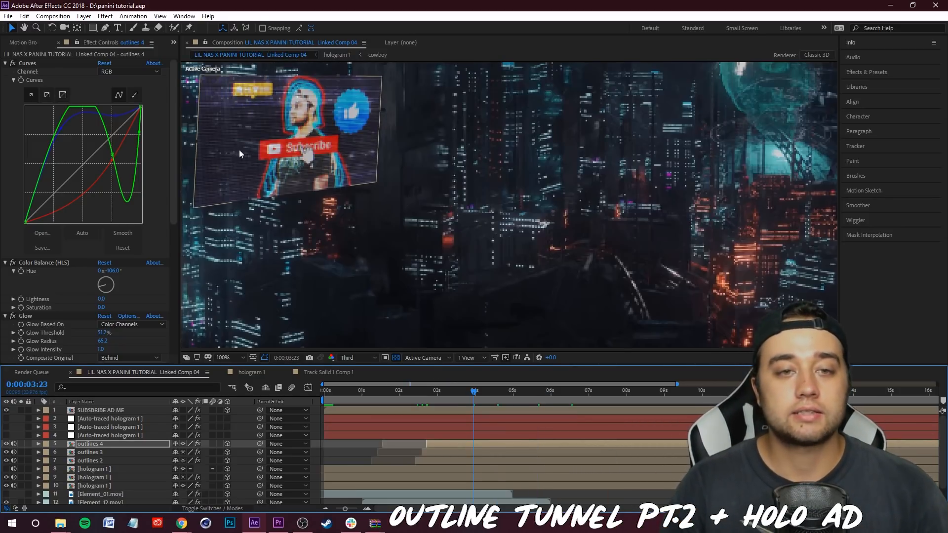
pyautogui.moveTo(309, 147); pyautogui.dragTo(445, 228)
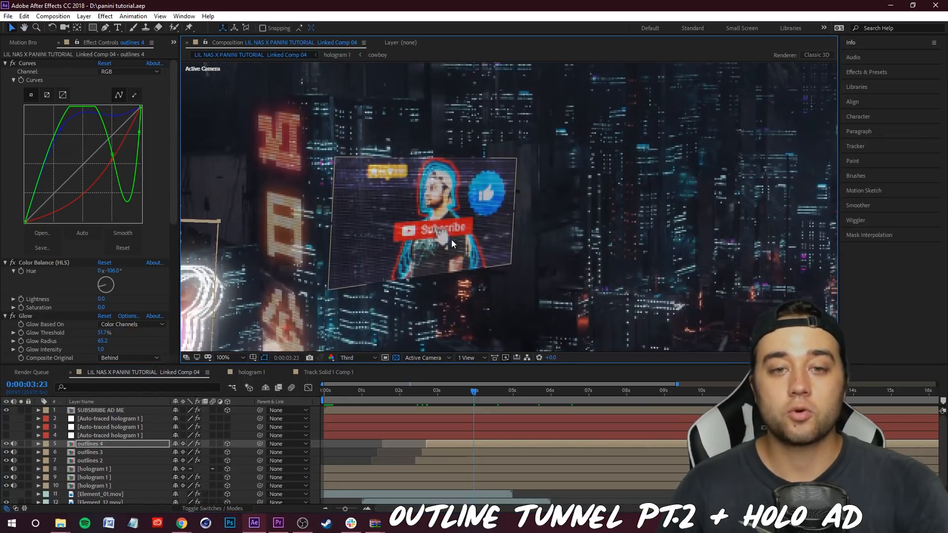
pyautogui.scroll(-1, 451, 242)
pyautogui.click(109, 412)
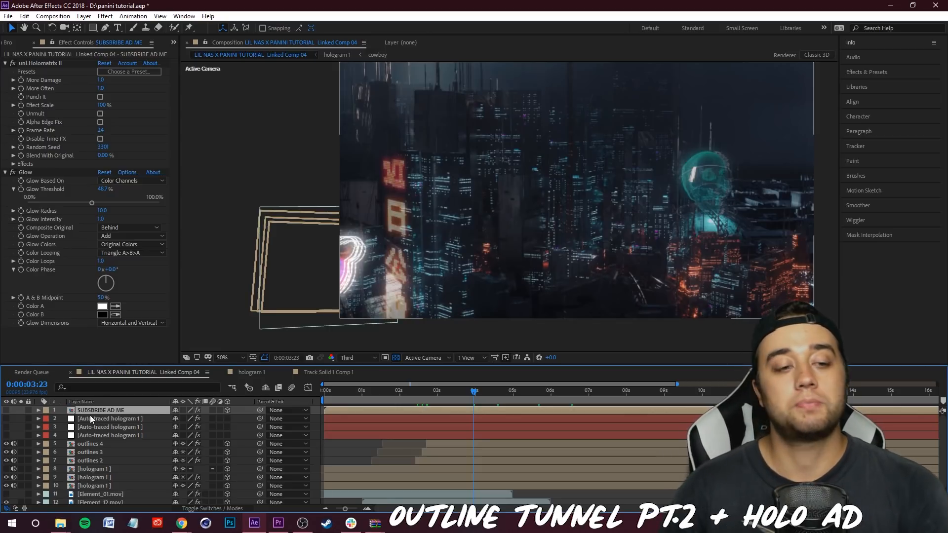
# Step: Display the 3D Camera Tracker's track points on the city footage layer
pyautogui.scroll(-1, 103, 420)
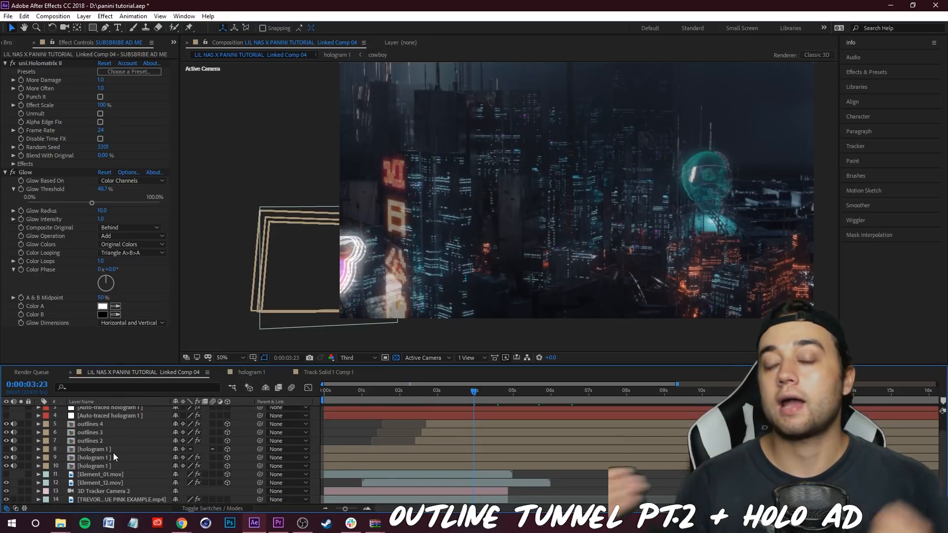
pyautogui.click(117, 500)
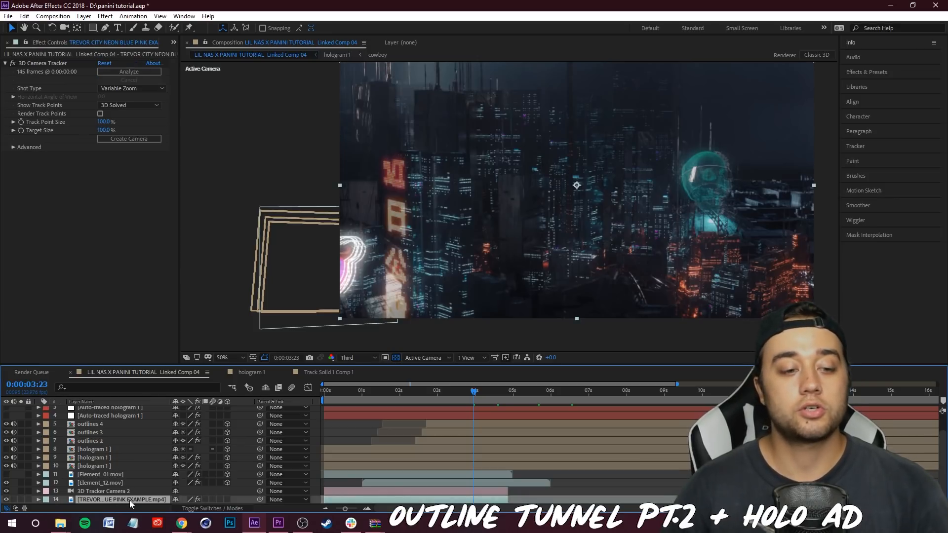
pyautogui.click(51, 64)
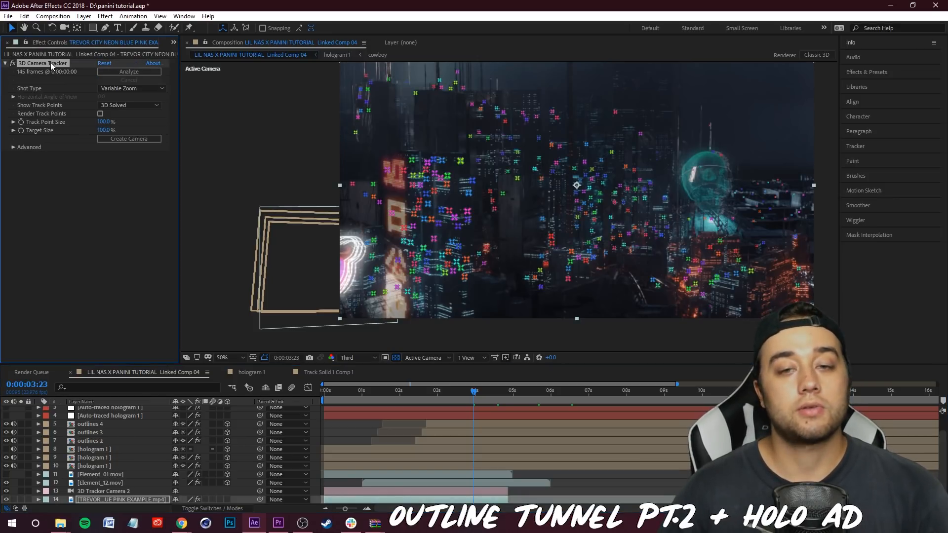
# Step: Create a solid and camera from the track points on the building beside the neon sign, and delete the extra tracker camera
pyautogui.moveTo(455, 203)
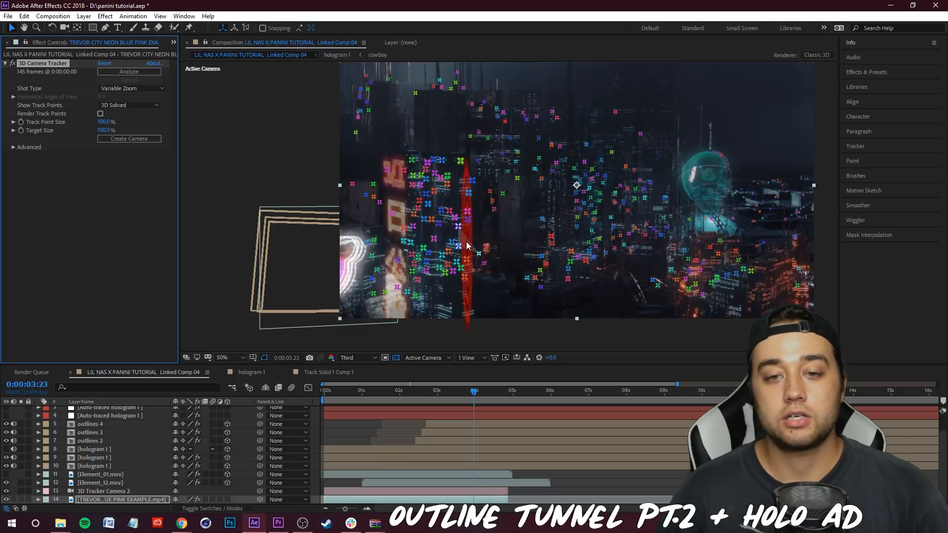
pyautogui.rightClick(467, 246)
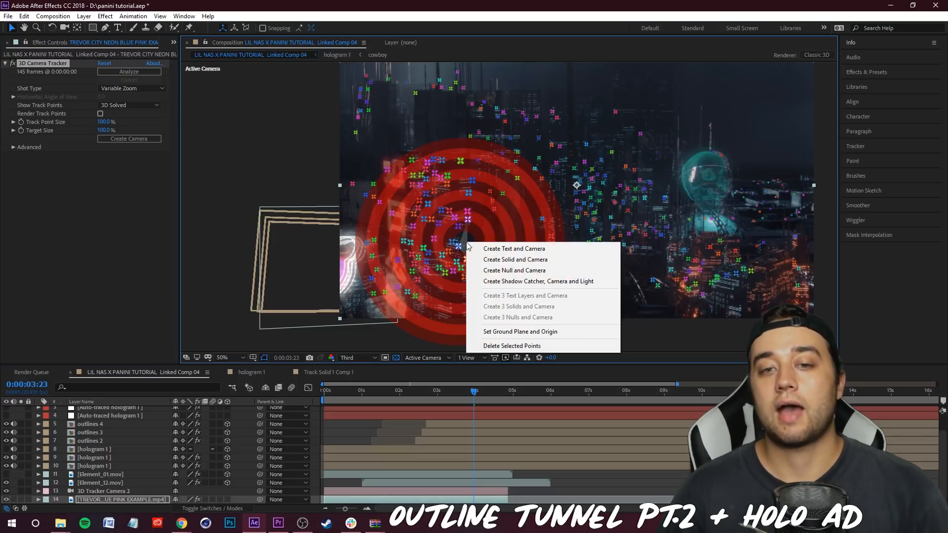
pyautogui.click(469, 253)
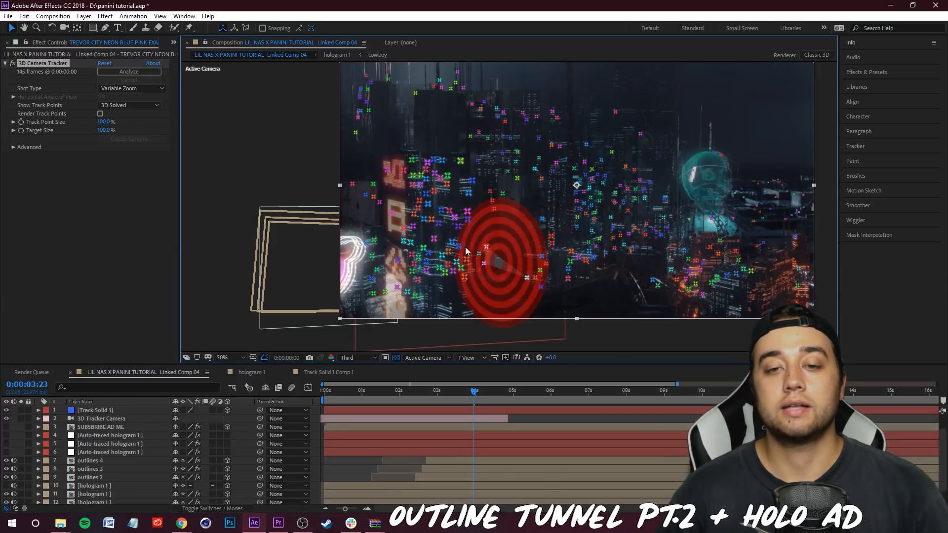
pyautogui.click(115, 420)
pyautogui.press('Delete')
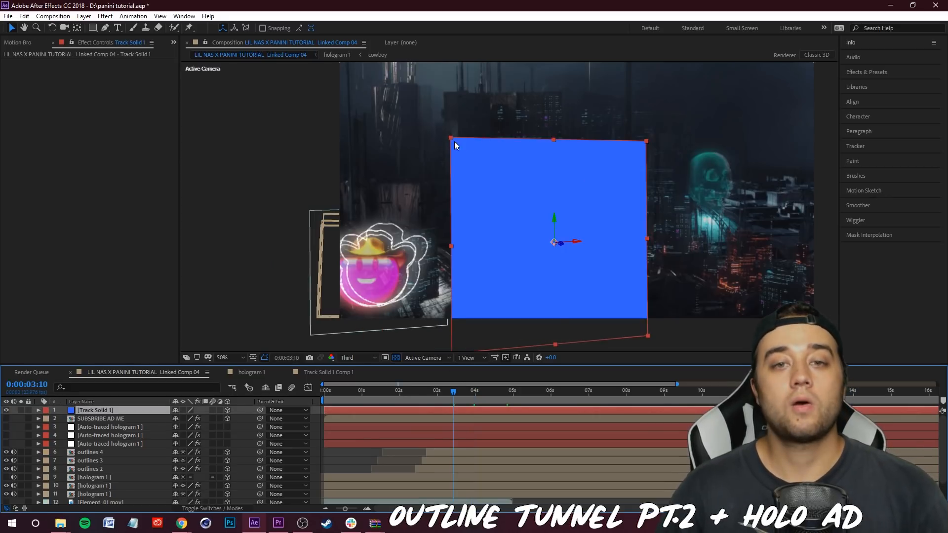
# Step: Shrink Track Solid 1 to a small panel and check its tracking at 0:00:02:16 and 0:00:04:14 before returning to 0:00:03:10
pyautogui.moveTo(455, 145); pyautogui.dragTo(516, 199)
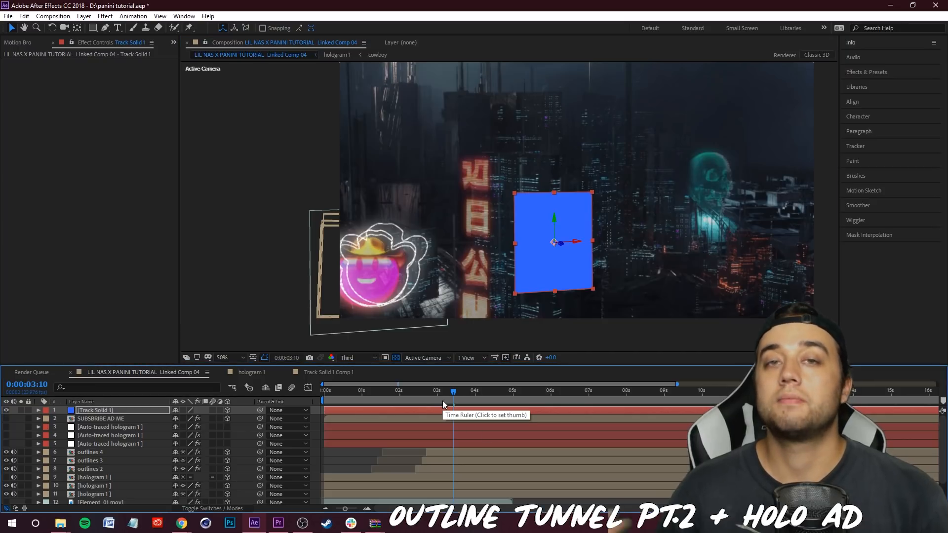
pyautogui.click(426, 396)
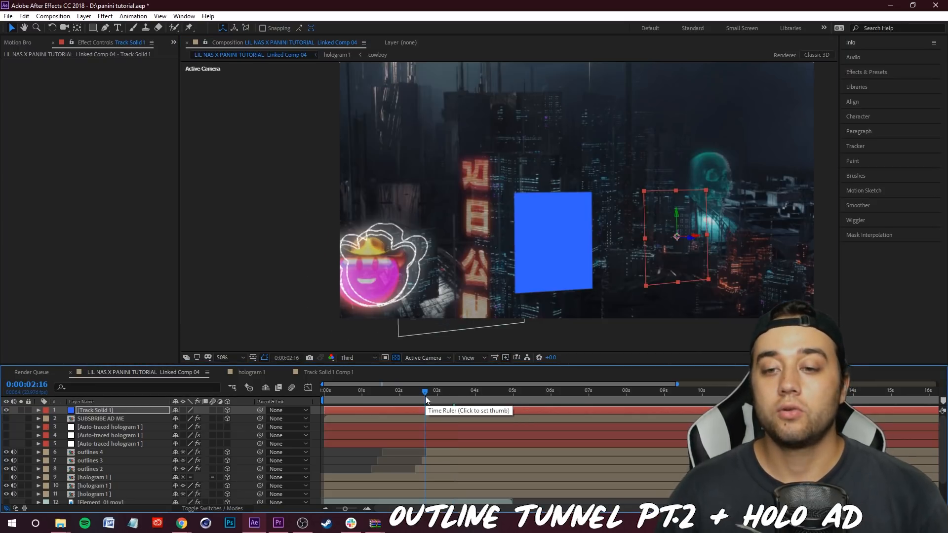
pyautogui.click(497, 393)
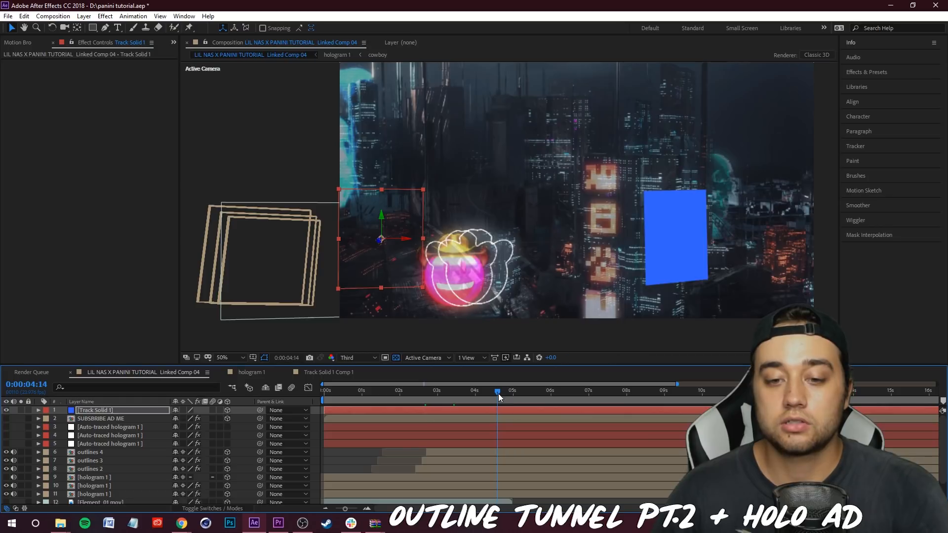
pyautogui.click(453, 392)
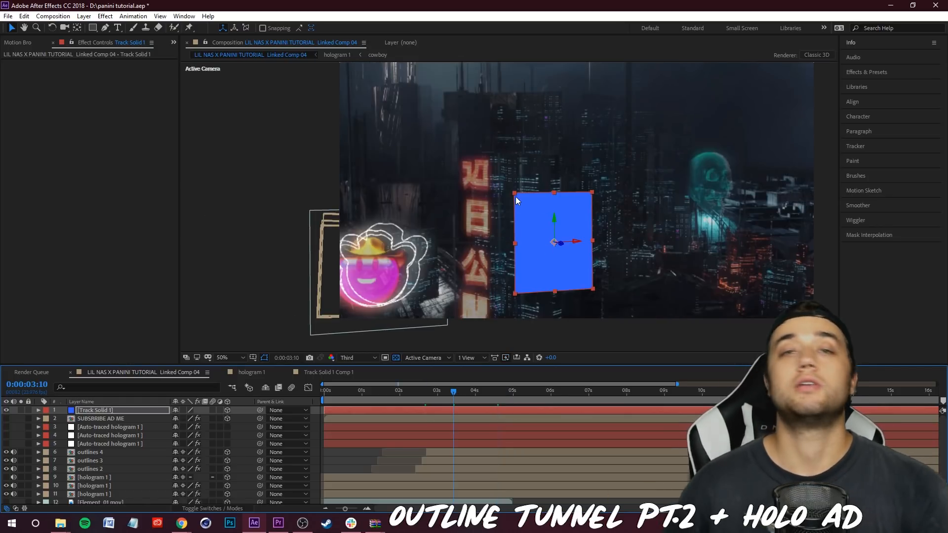
# Step: Pre-compose Track Solid 1 as HOLO BILLBOARD, leaving all attributes in the current composition
pyautogui.rightClick(109, 414)
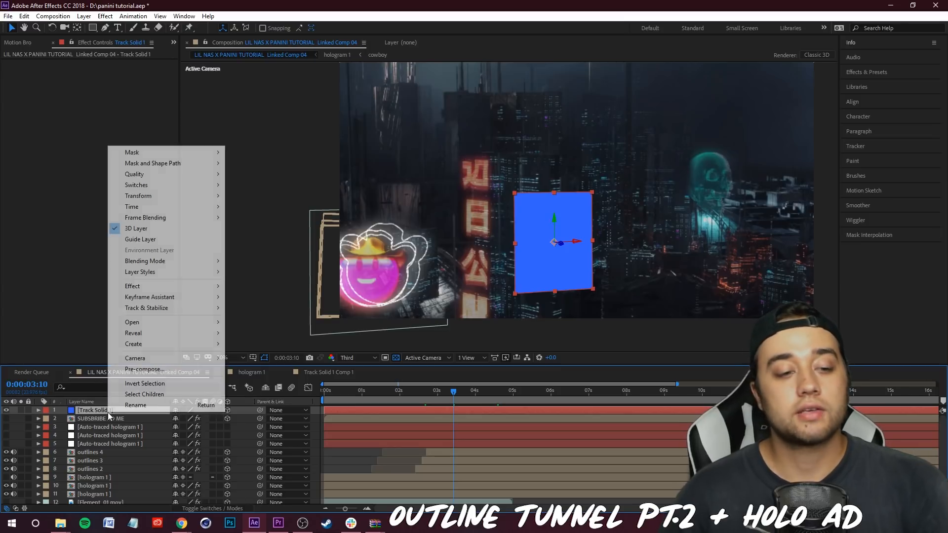
pyautogui.click(143, 369)
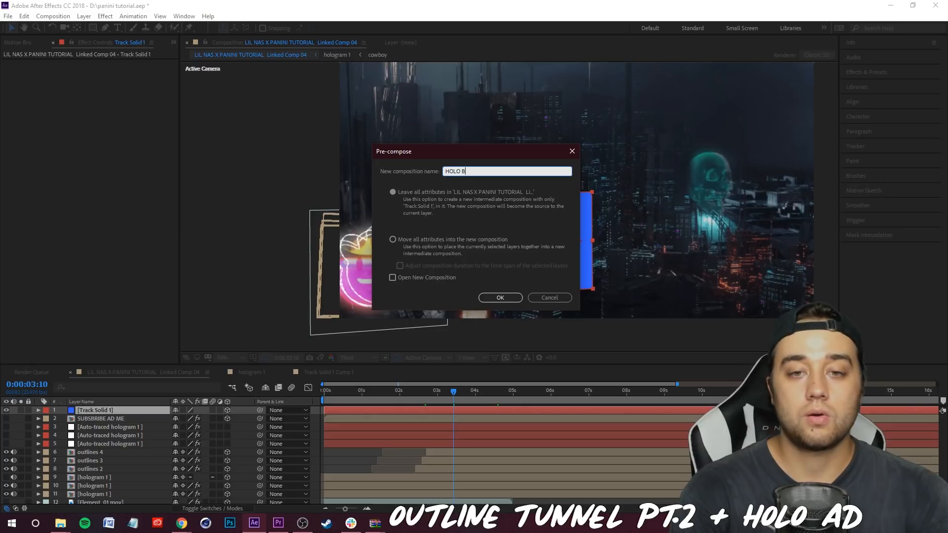
pyautogui.write('OARD')
pyautogui.press('Return')
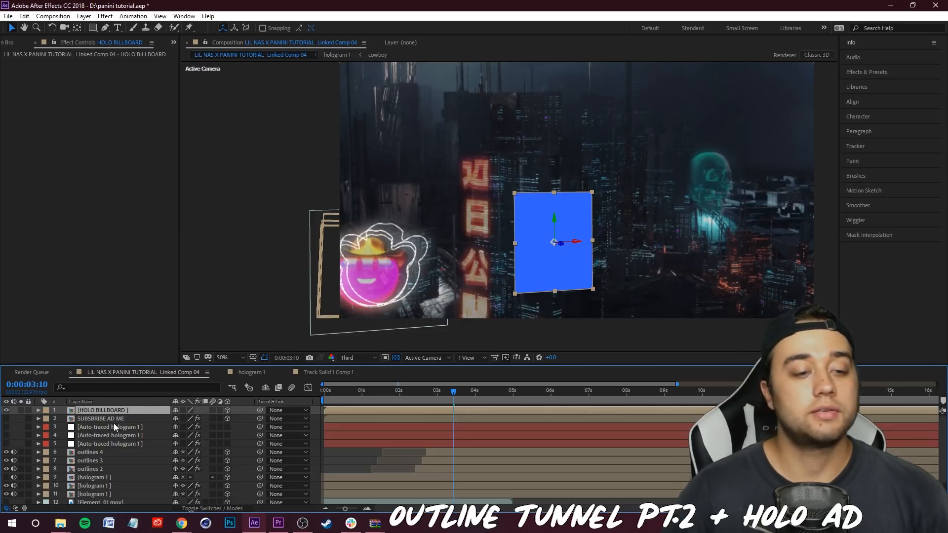
# Step: Open the HOLO BILLBOARD composition and delete the Track Solid 1 layer inside it
pyautogui.doubleClick(126, 411)
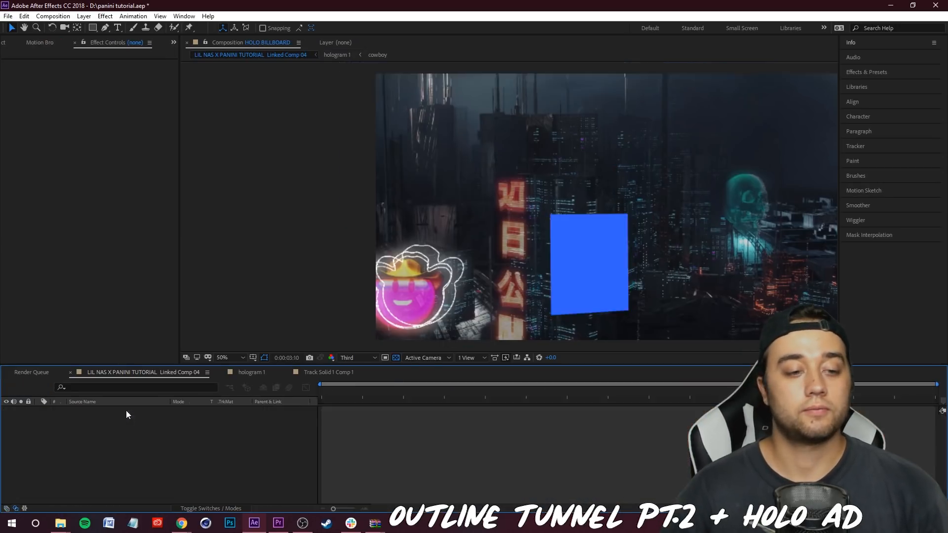
pyautogui.press(',')
pyautogui.press(',')
pyautogui.press(',')
pyautogui.press(',')
pyautogui.click(96, 410)
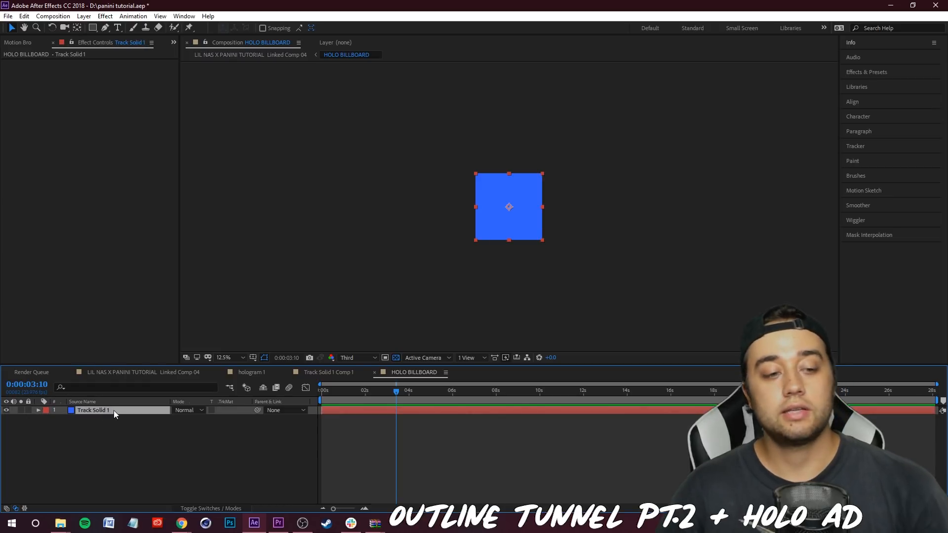
pyautogui.press('Delete')
pyautogui.press('.')
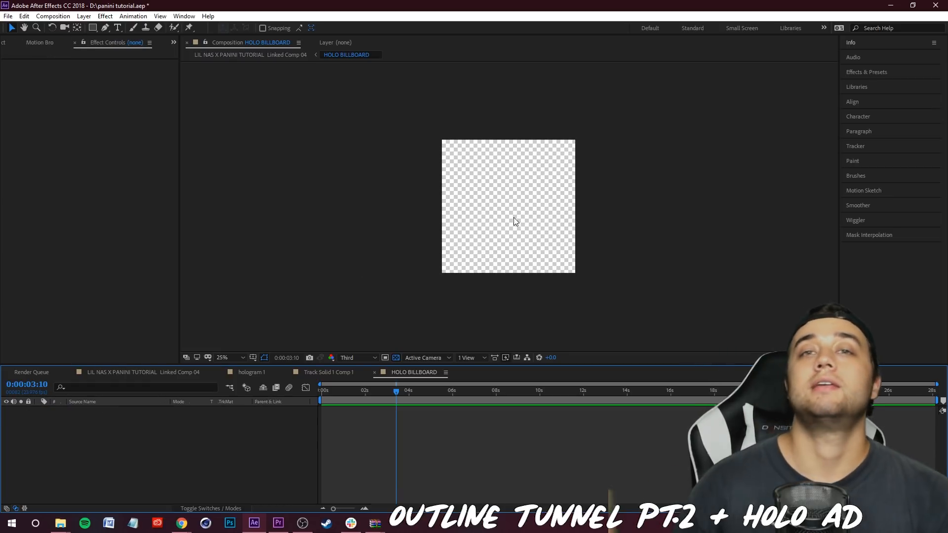
# Step: Set the HOLO BILLBOARD composition's width to 1920 px
pyautogui.moveTo(540, 197); pyautogui.dragTo(508, 209)
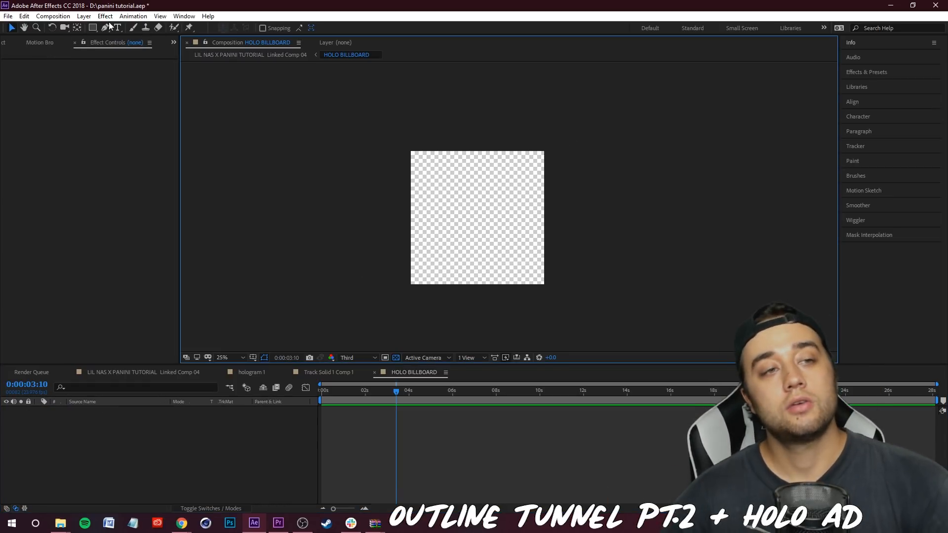
pyautogui.click(53, 15)
pyautogui.click(77, 41)
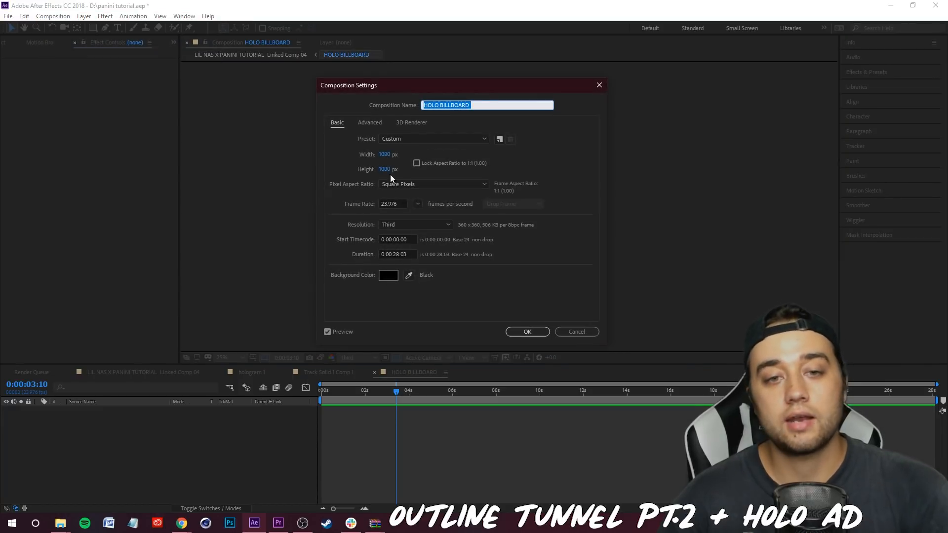
pyautogui.click(385, 155)
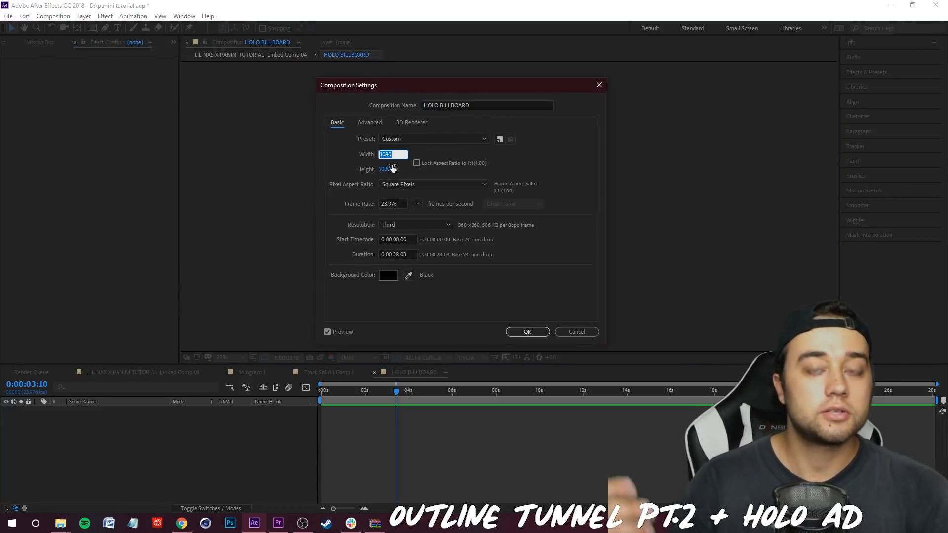
pyautogui.write('1920')
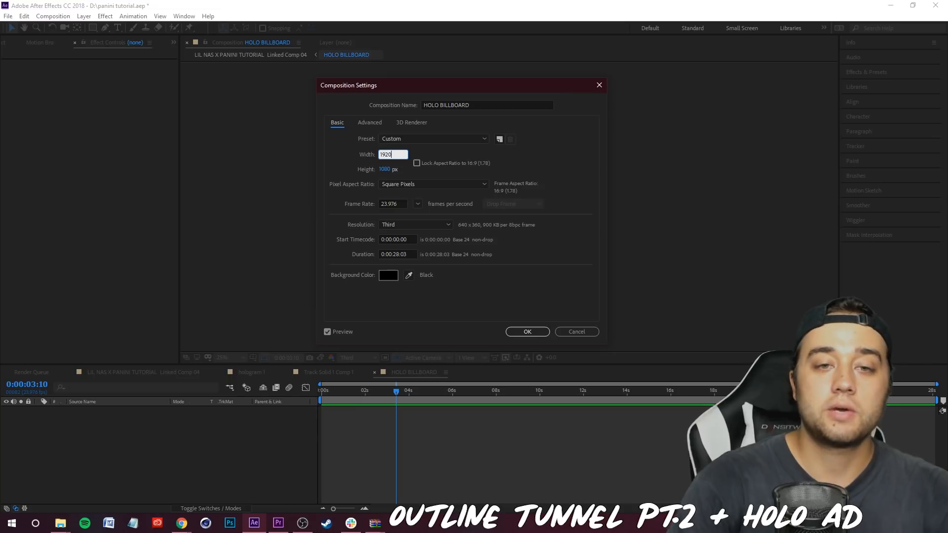
pyautogui.click(529, 333)
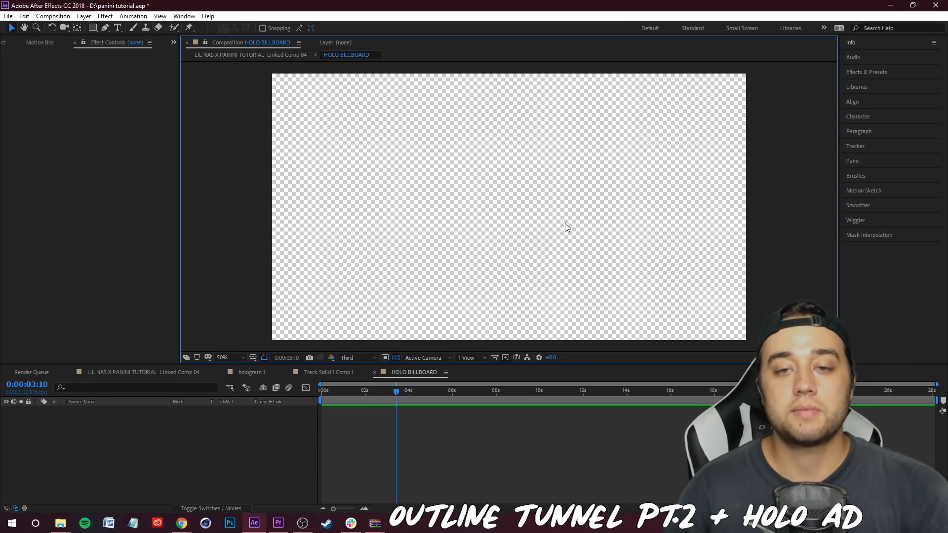
# Step: Bring me.jpg from the personal desktop folder into HOLO BILLBOARD and scale it up to slightly exceed the composition's height
pyautogui.moveTo(59, 526)
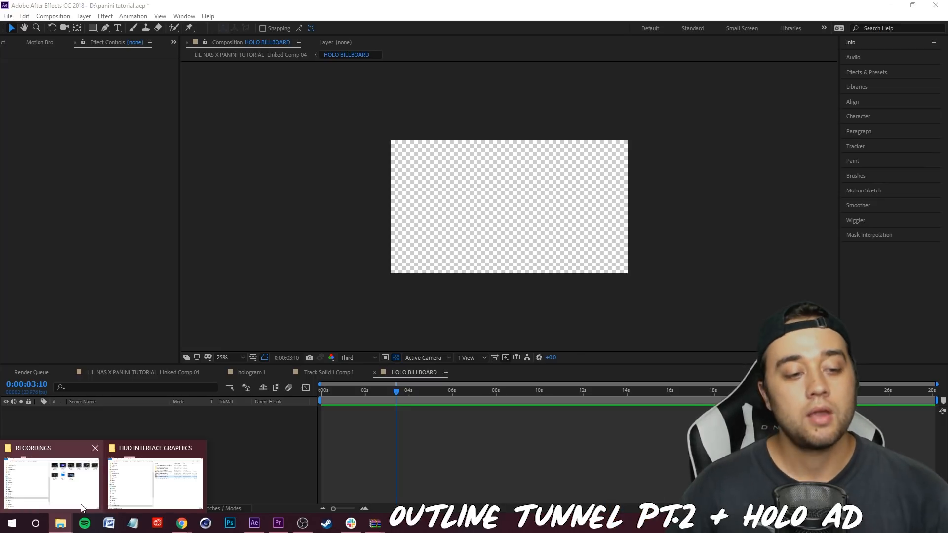
pyautogui.click(156, 477)
pyautogui.scroll(5, 409, 229)
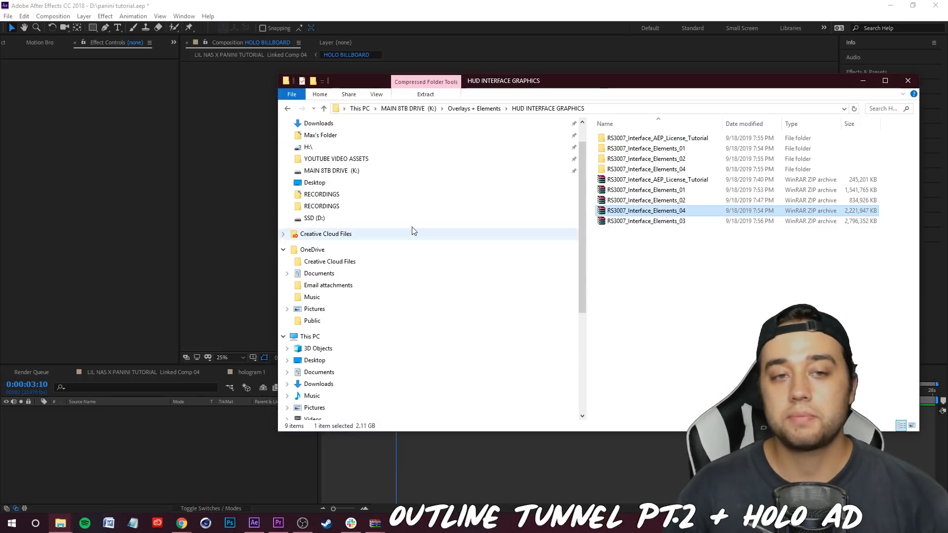
pyautogui.click(319, 167)
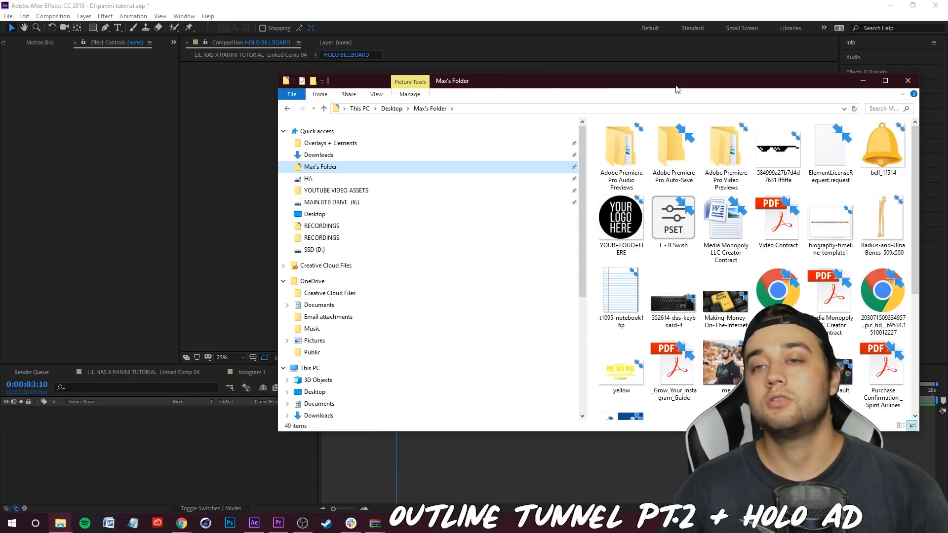
pyautogui.moveTo(674, 88); pyautogui.dragTo(547, 89)
pyautogui.moveTo(599, 364); pyautogui.dragTo(366, 393)
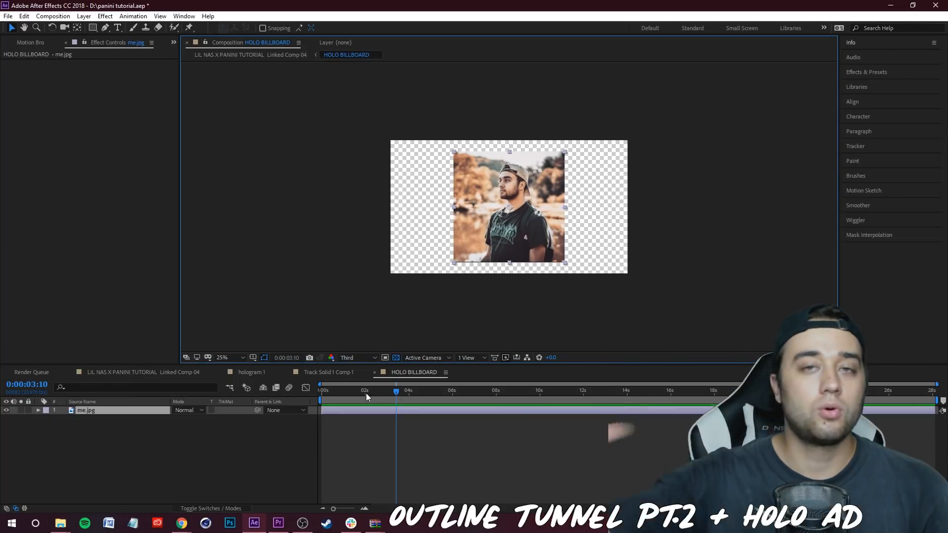
pyautogui.moveTo(566, 263); pyautogui.dragTo(585, 277)
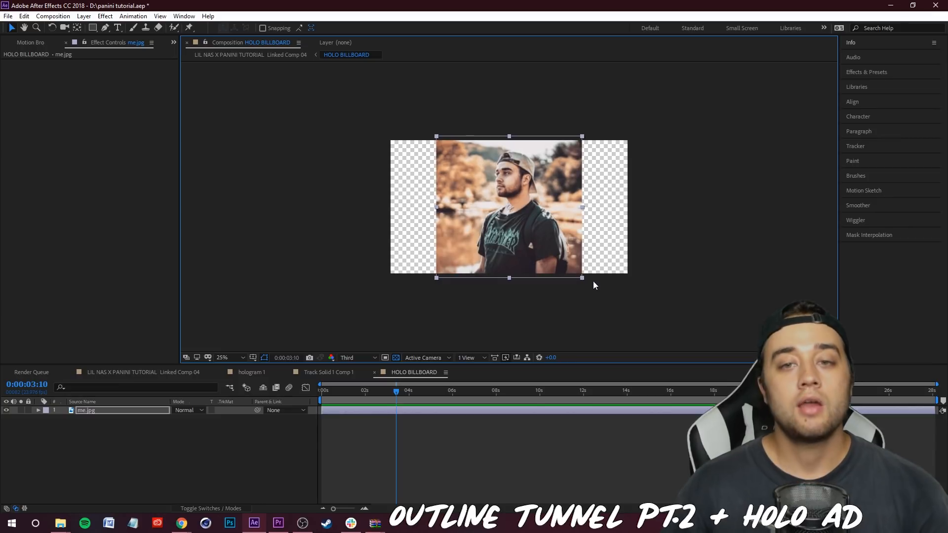
# Step: Cut the man out of me.jpg with a Pen tool mask traced around his body and cap
pyautogui.moveTo(556, 238); pyautogui.dragTo(531, 233)
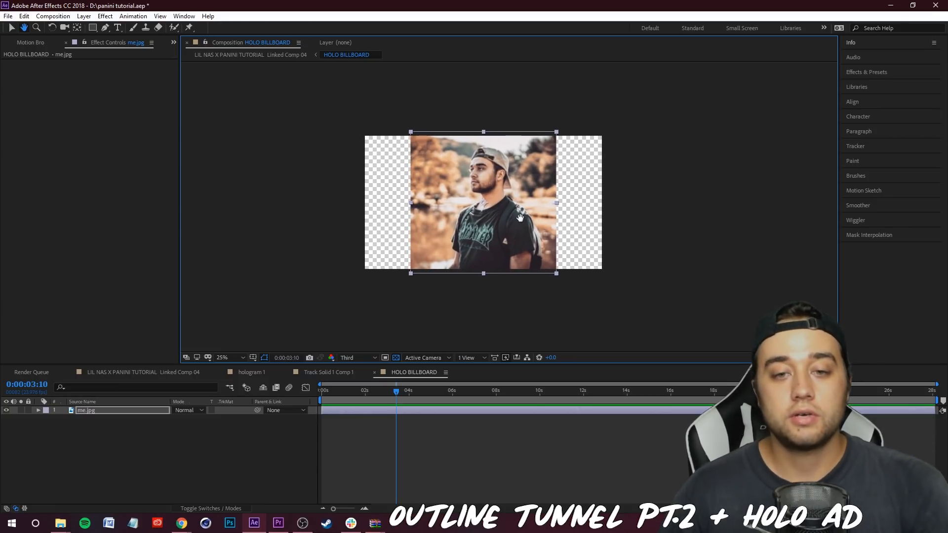
pyautogui.click(104, 29)
pyautogui.scroll(1, 458, 285)
pyautogui.moveTo(476, 207); pyautogui.dragTo(425, 265)
pyautogui.click(385, 312)
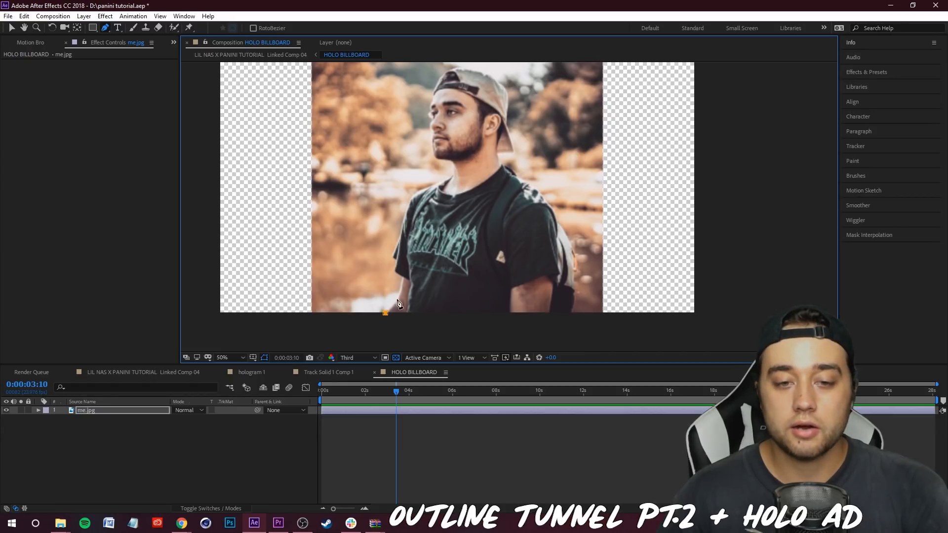
pyautogui.scroll(2, 394, 278)
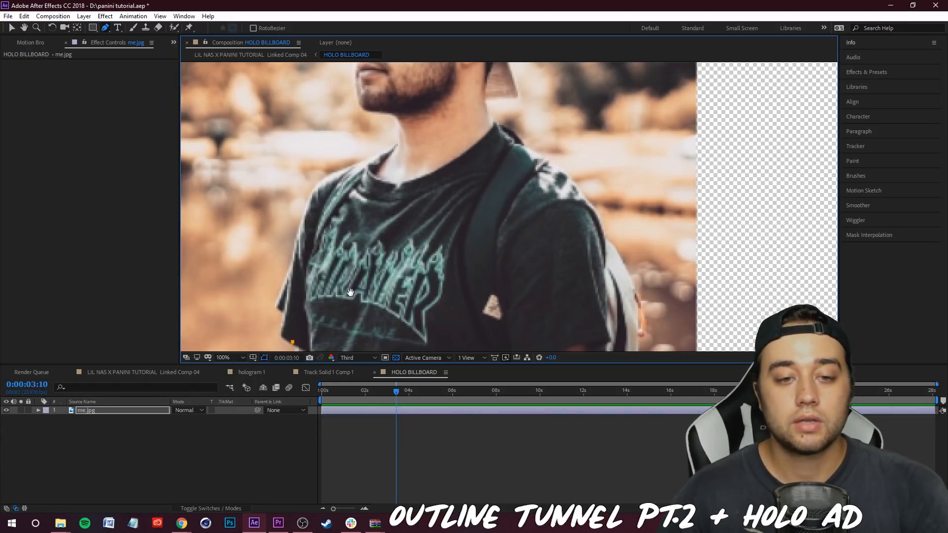
pyautogui.moveTo(350, 292); pyautogui.dragTo(470, 278)
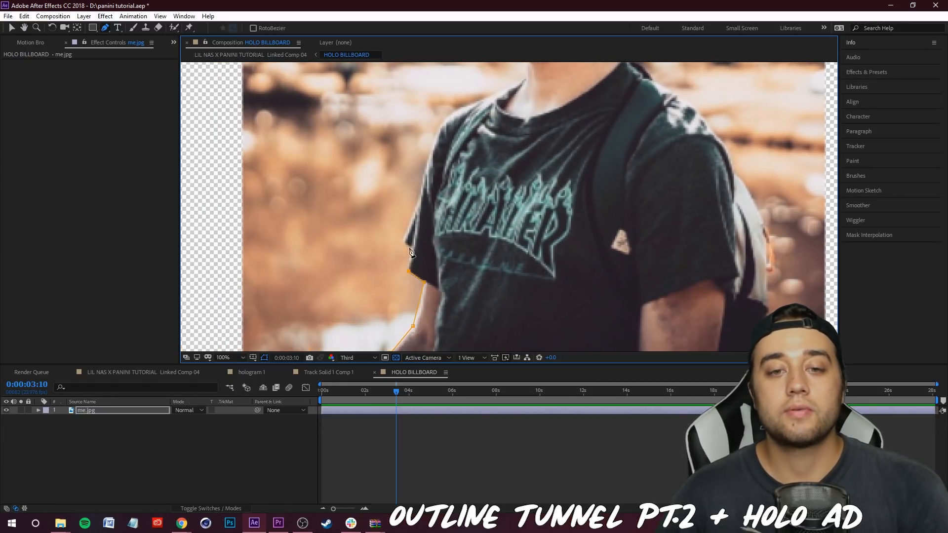
pyautogui.click(414, 206)
pyautogui.click(423, 173)
pyautogui.click(430, 155)
pyautogui.click(435, 138)
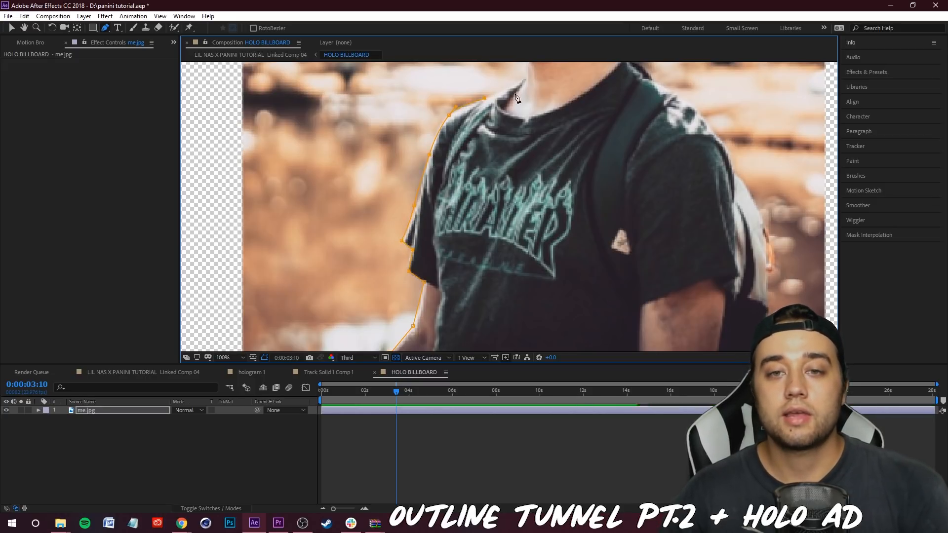
pyautogui.moveTo(517, 98); pyautogui.dragTo(459, 240)
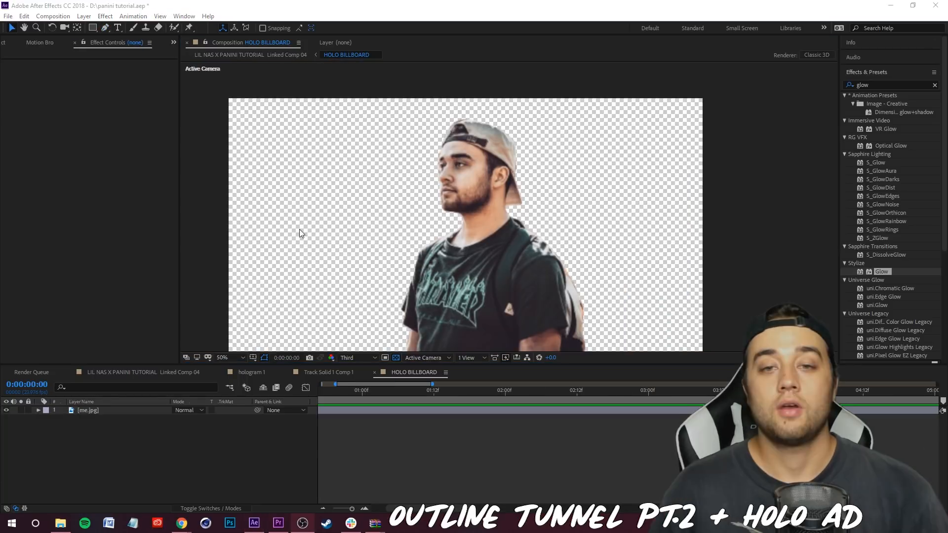
# Step: Switch the me.jpg mask mode to None to show the full photo and set it back to Add
pyautogui.press(',')
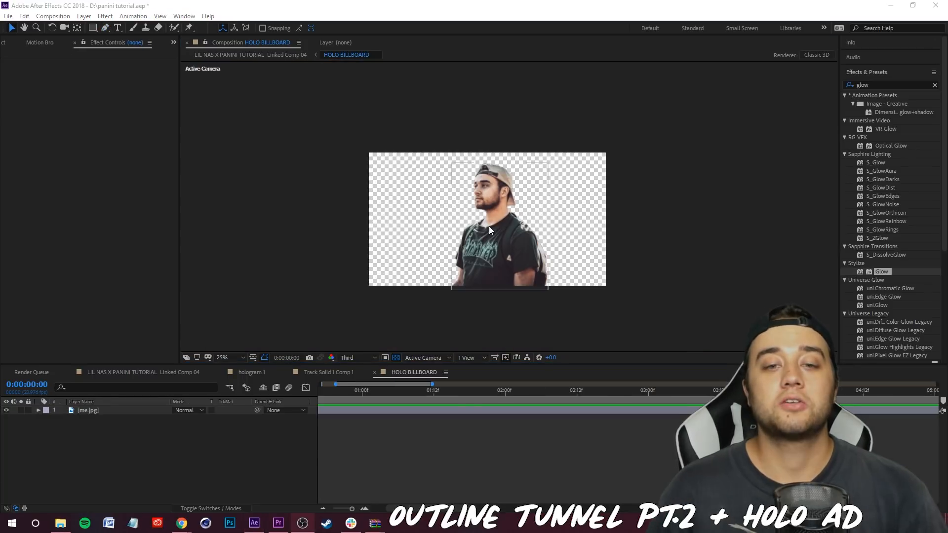
pyautogui.click(99, 411)
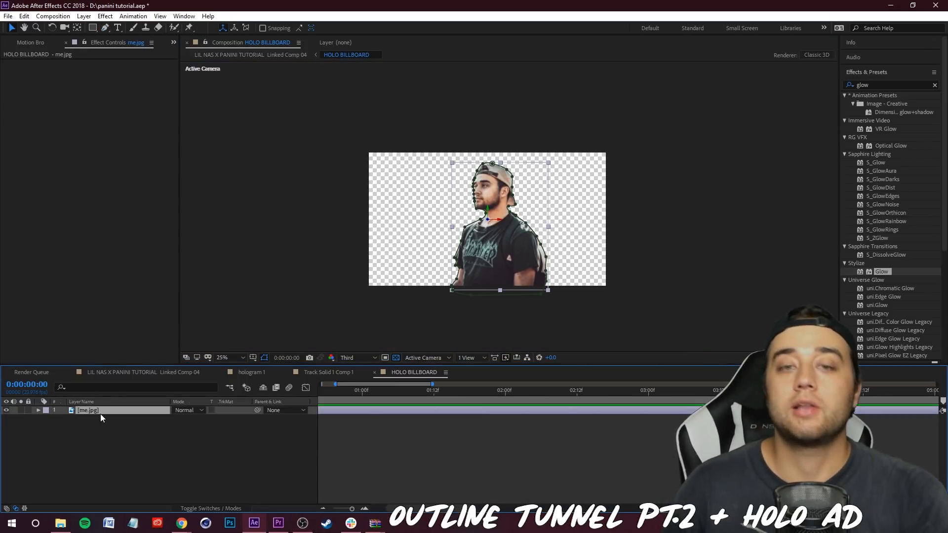
pyautogui.press('m')
pyautogui.click(192, 419)
pyautogui.click(196, 423)
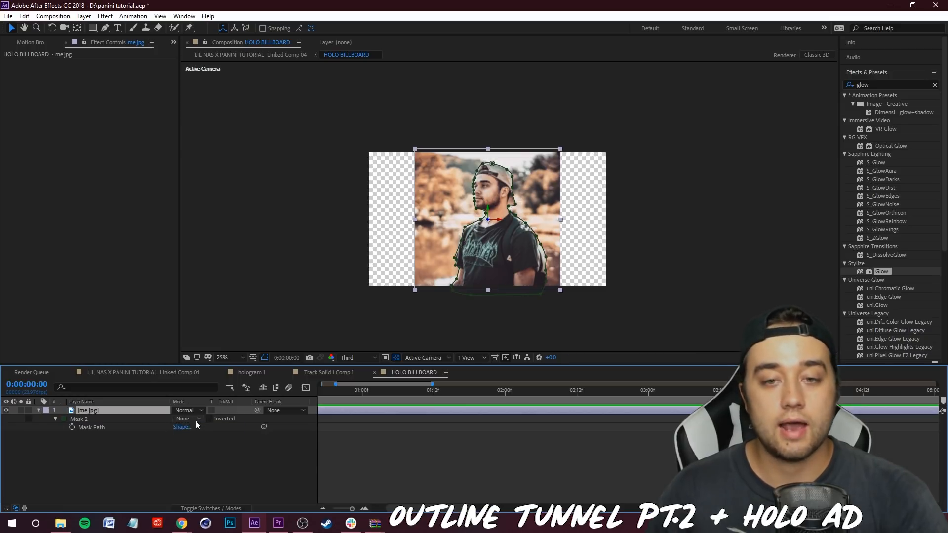
pyautogui.click(195, 421)
pyautogui.click(187, 438)
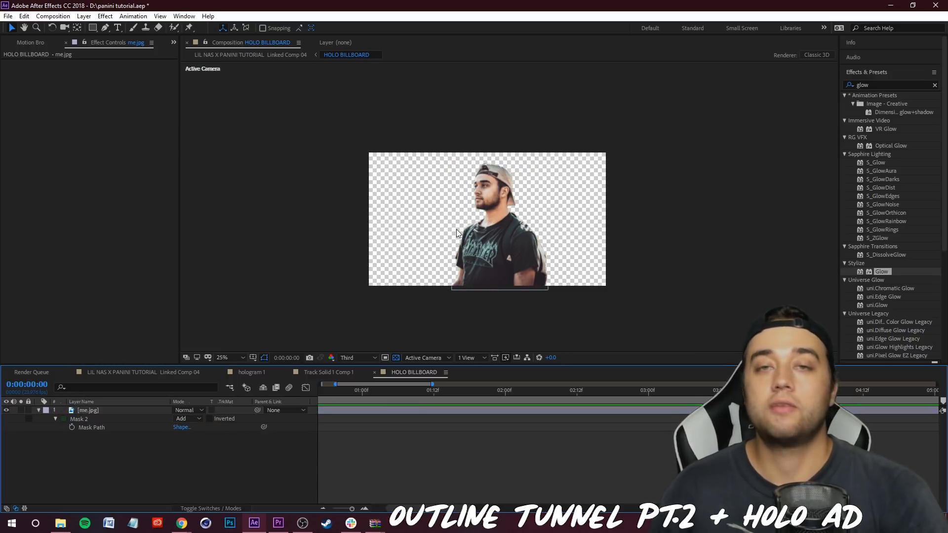
# Step: Check how the HOLO BILLBOARD cutout sits in the main city composition at 0:00:04:01
pyautogui.click(91, 411)
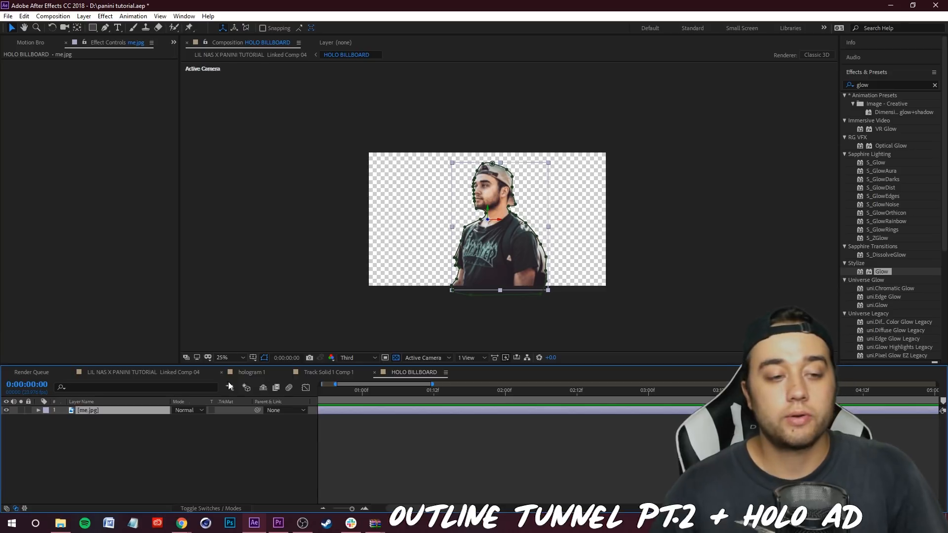
pyautogui.click(179, 374)
pyautogui.moveTo(330, 394); pyautogui.dragTo(479, 396)
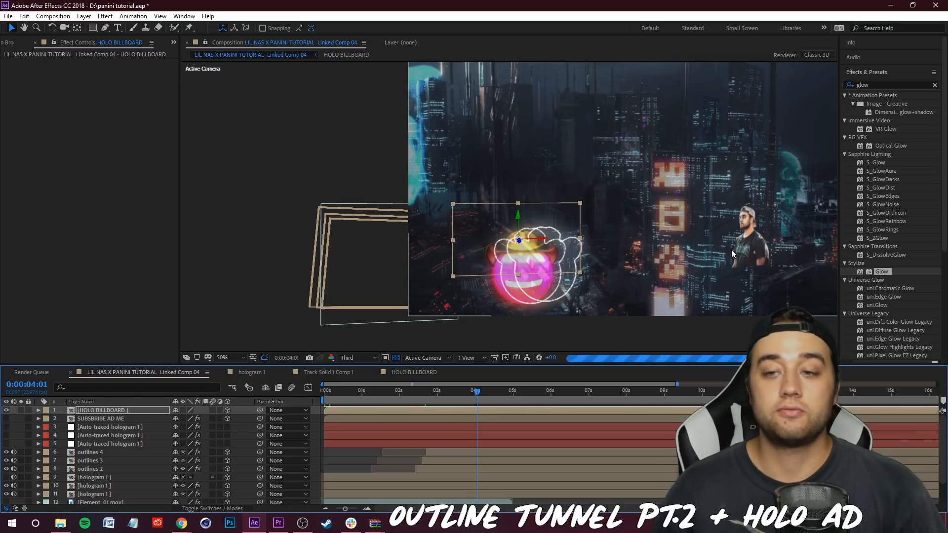
pyautogui.click(369, 455)
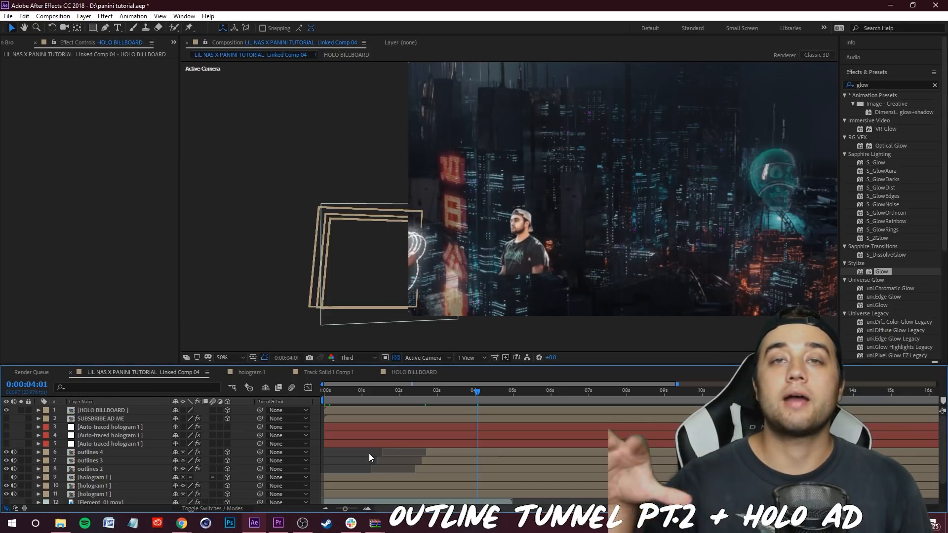
pyautogui.click(98, 414)
pyautogui.doubleClick(101, 410)
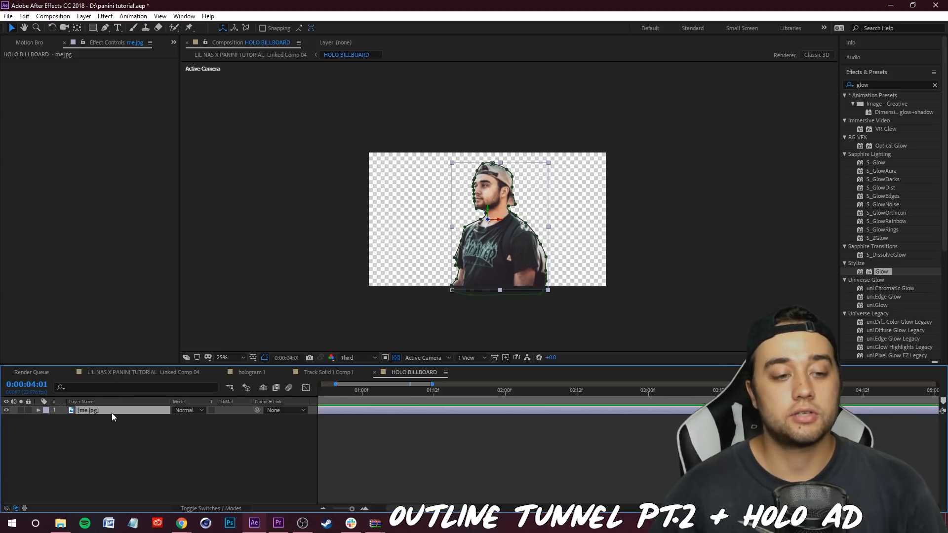
pyautogui.scroll(-5, 422, 412)
pyautogui.scroll(5, 405, 413)
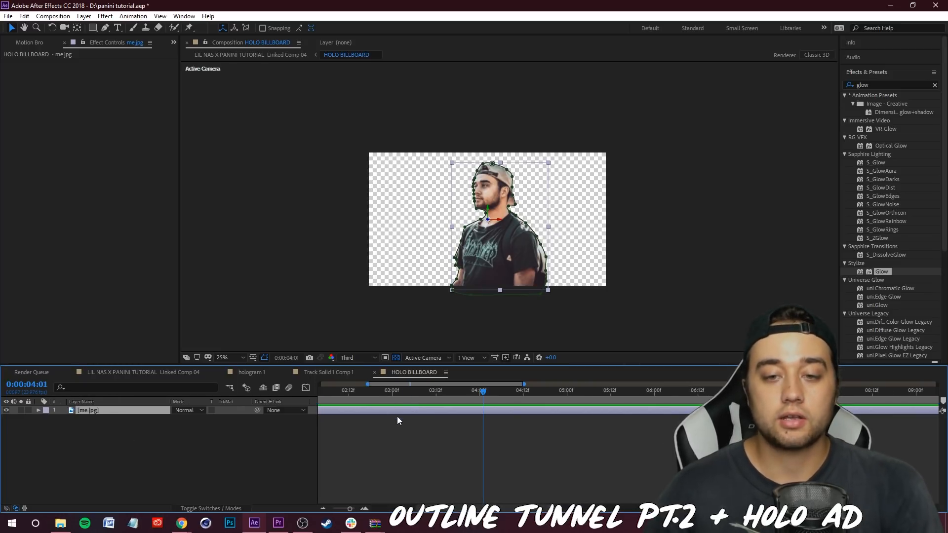
pyautogui.click(164, 374)
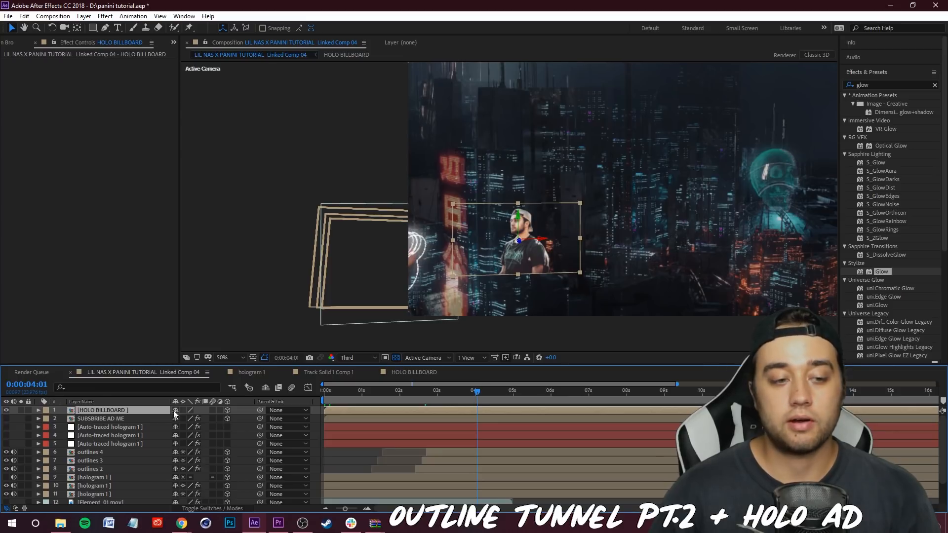
# Step: Duplicate the masked me.jpg layer in the HOLO BILLBOARD composition and rename the copy outlines
pyautogui.click(402, 374)
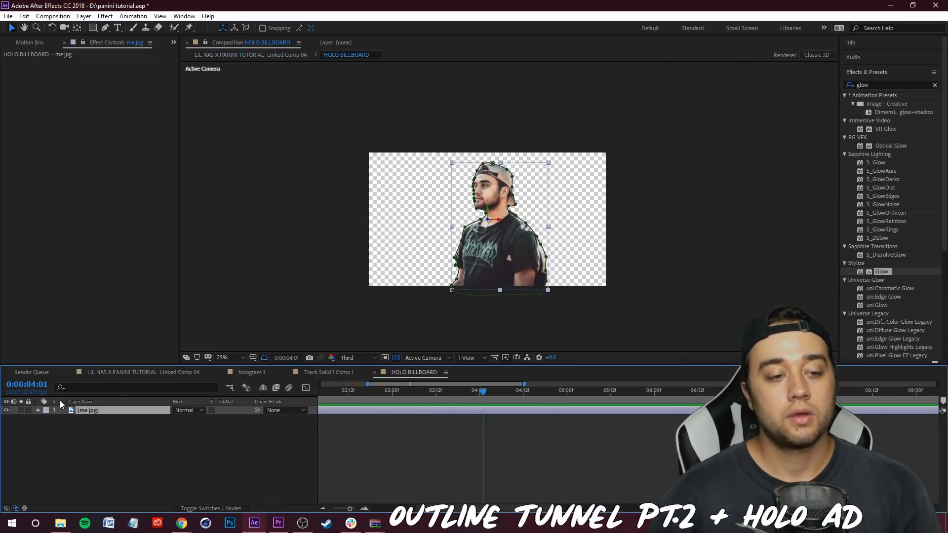
pyautogui.hotkey('ctrl', 'd')
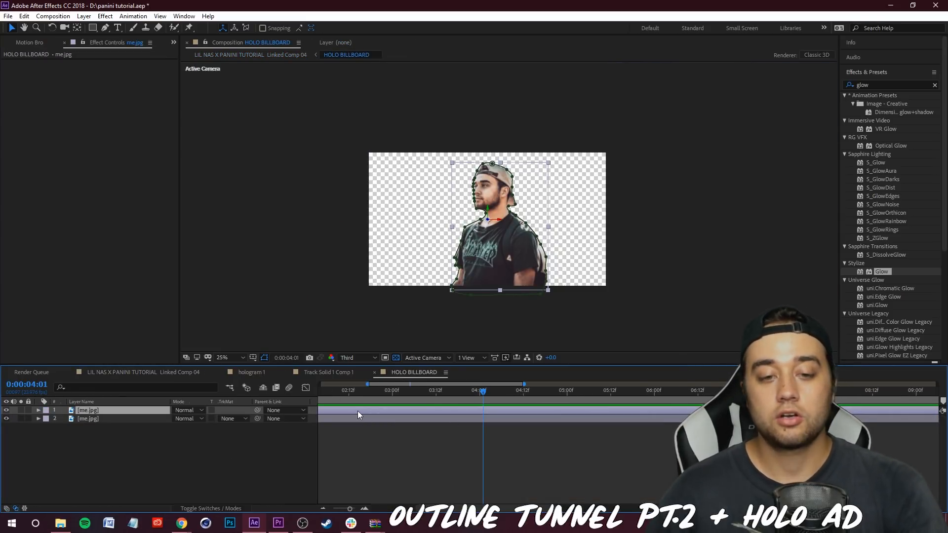
pyautogui.rightClick(102, 411)
pyautogui.click(138, 404)
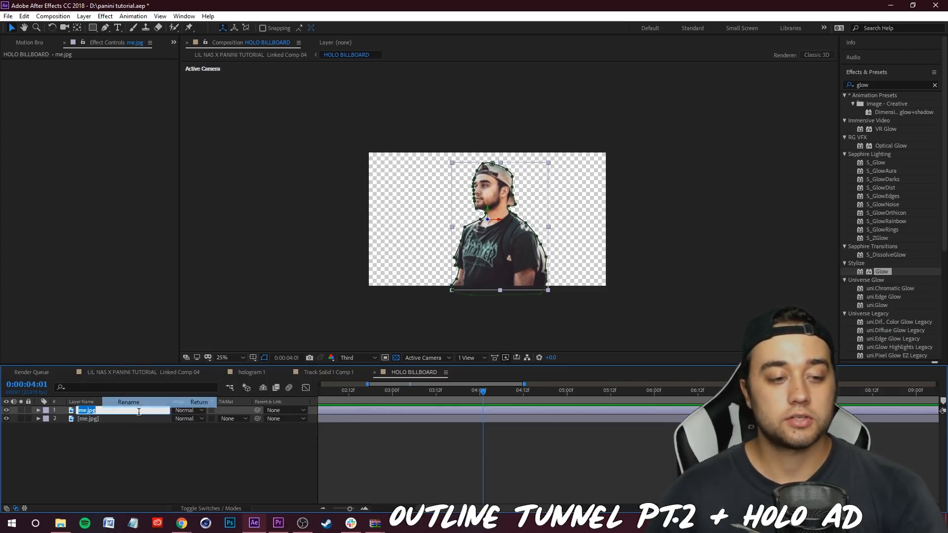
pyautogui.write('outlines')
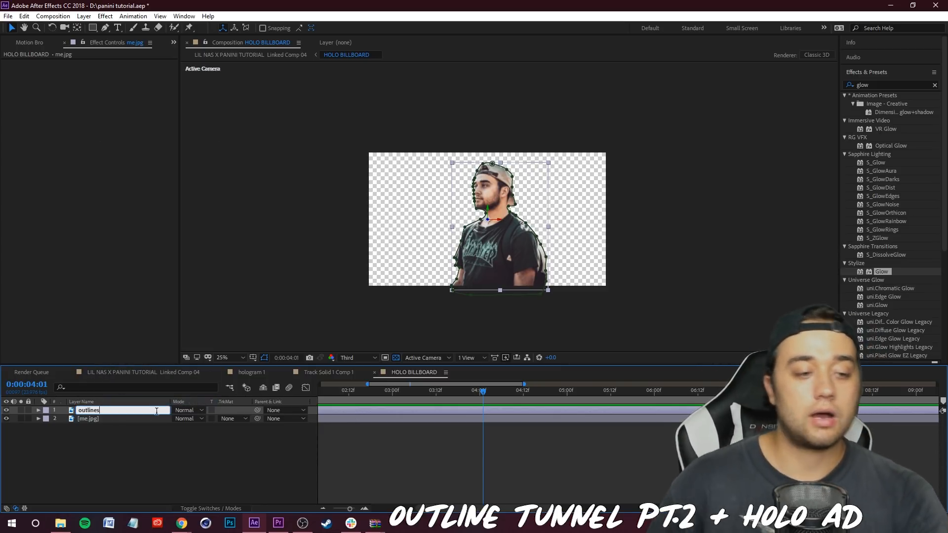
pyautogui.click(181, 489)
pyautogui.click(346, 413)
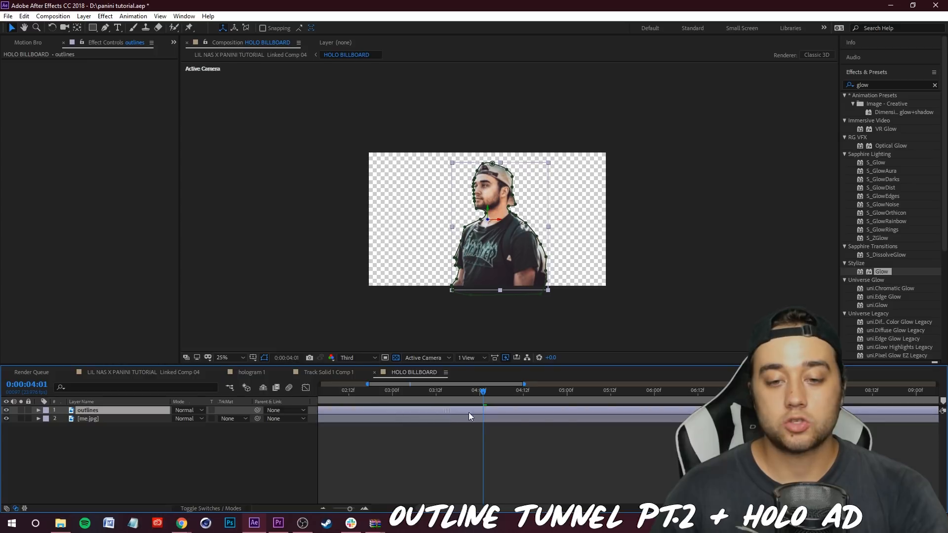
# Step: Trim the start of the outlines layer to 0:00:04:01 and add a Stroke layer style to it
pyautogui.hotkey('alt', '[')
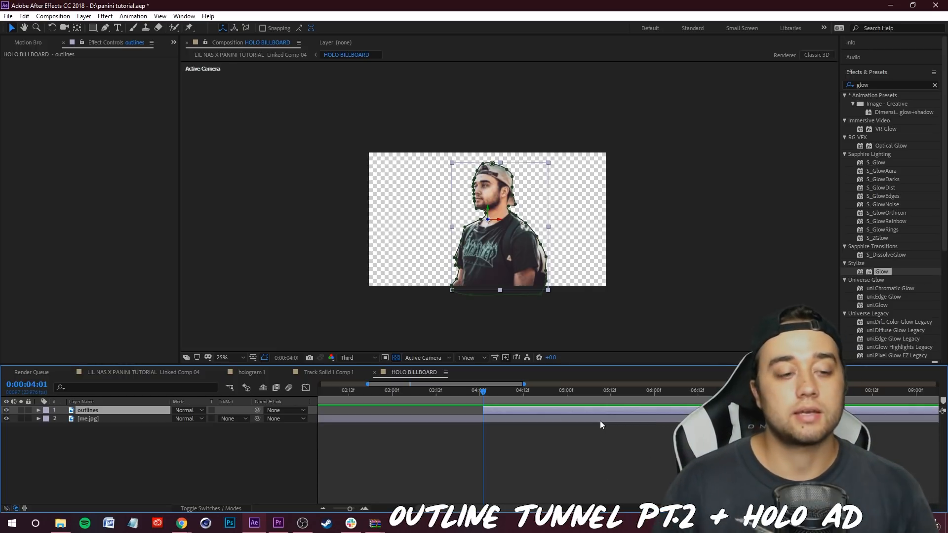
pyautogui.click(84, 15)
pyautogui.moveTo(163, 267)
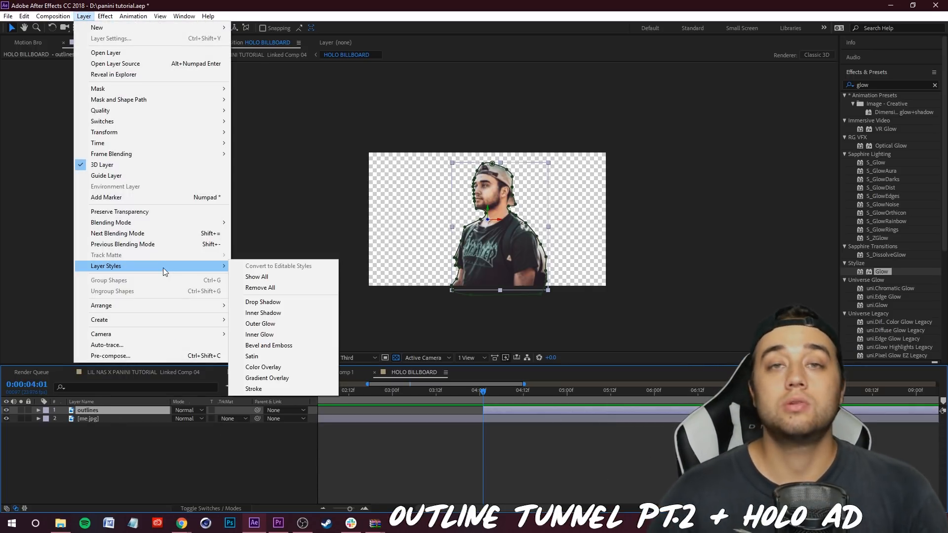
pyautogui.click(286, 389)
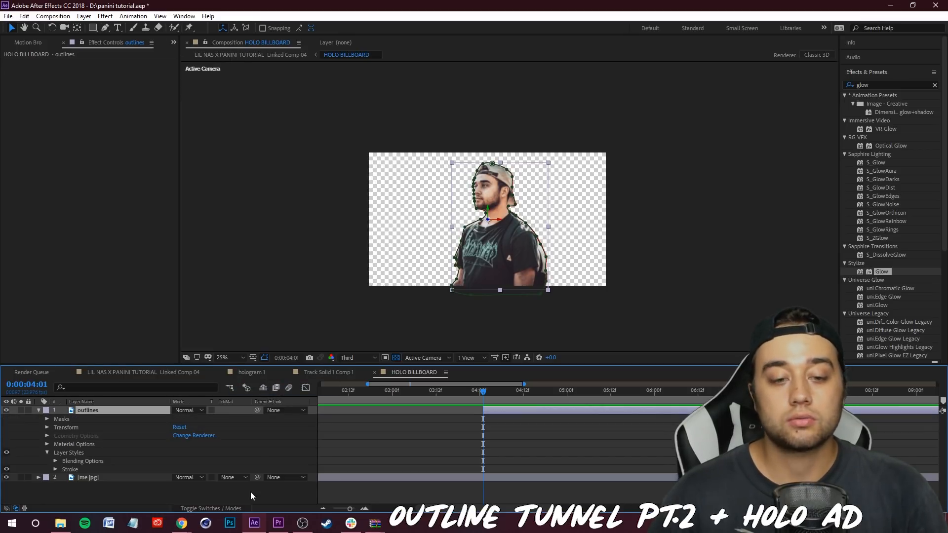
pyautogui.click(254, 484)
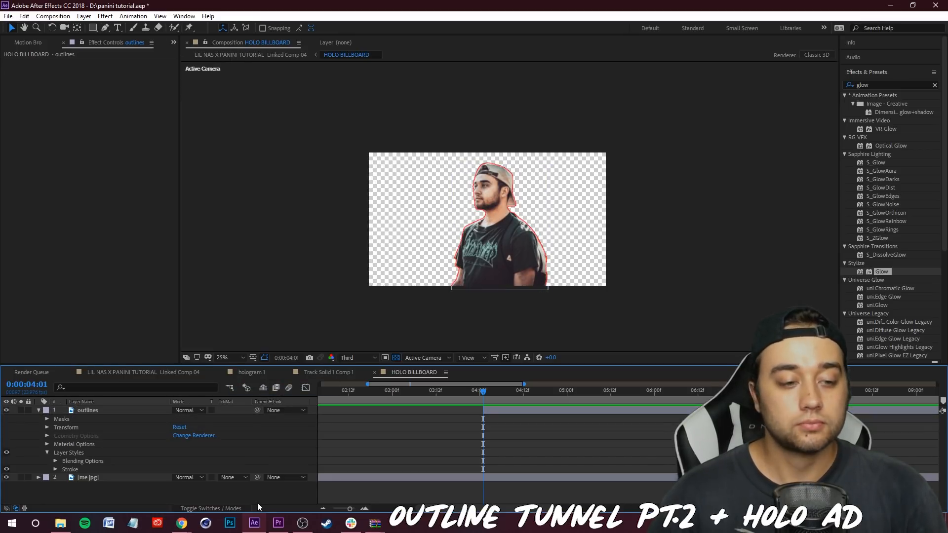
# Step: Set the Fill Opacity in the outlines layer's Advanced Blending options to 0%
pyautogui.click(56, 461)
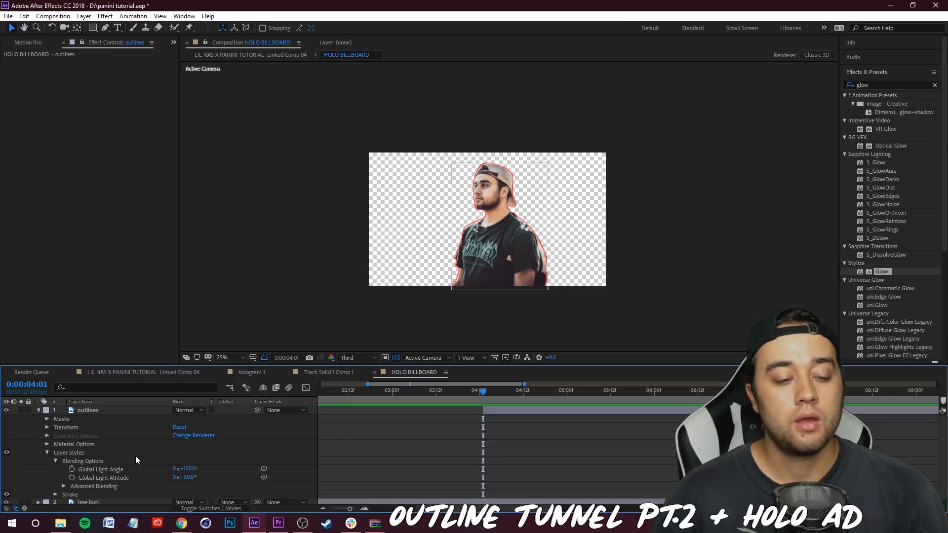
pyautogui.click(64, 487)
pyautogui.moveTo(176, 460); pyautogui.dragTo(2, 473)
pyautogui.click(274, 440)
pyautogui.scroll(2, 274, 440)
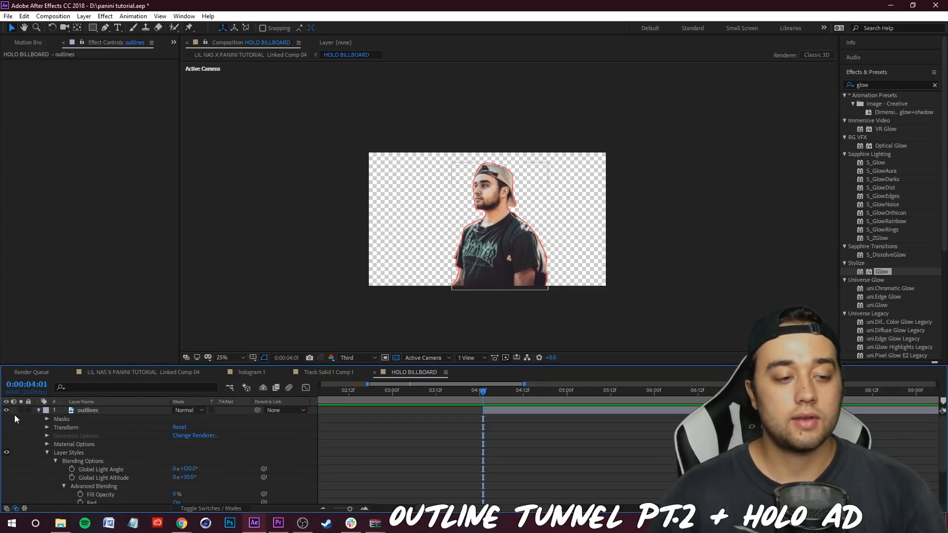
# Step: Hide the me.jpg layer to check the outline on its own, and show the layer again
pyautogui.click(38, 411)
pyautogui.click(6, 419)
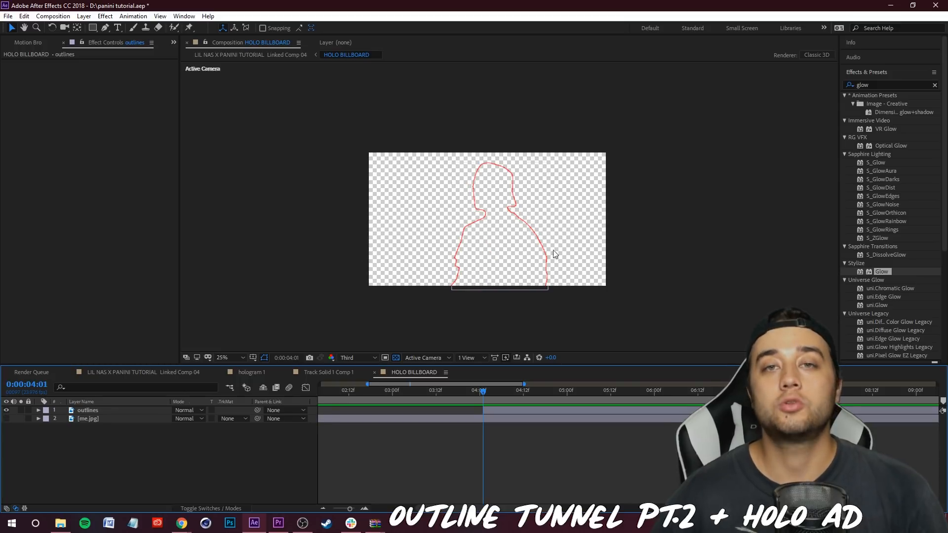
pyautogui.click(7, 419)
pyautogui.click(6, 419)
pyautogui.click(6, 418)
# Step: Change the stroke color of the outlines layer to bright cyan
pyautogui.click(86, 410)
pyautogui.click(39, 411)
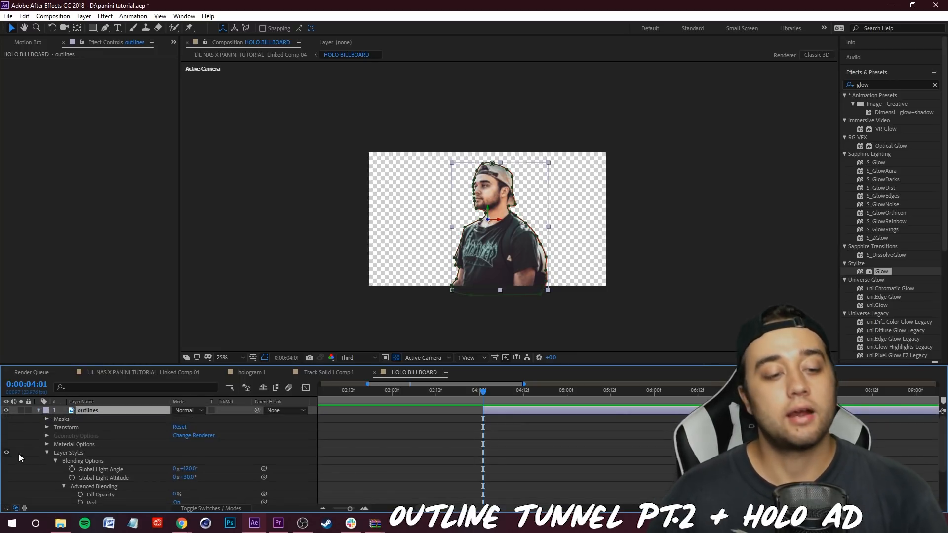
pyautogui.scroll(-3, 49, 469)
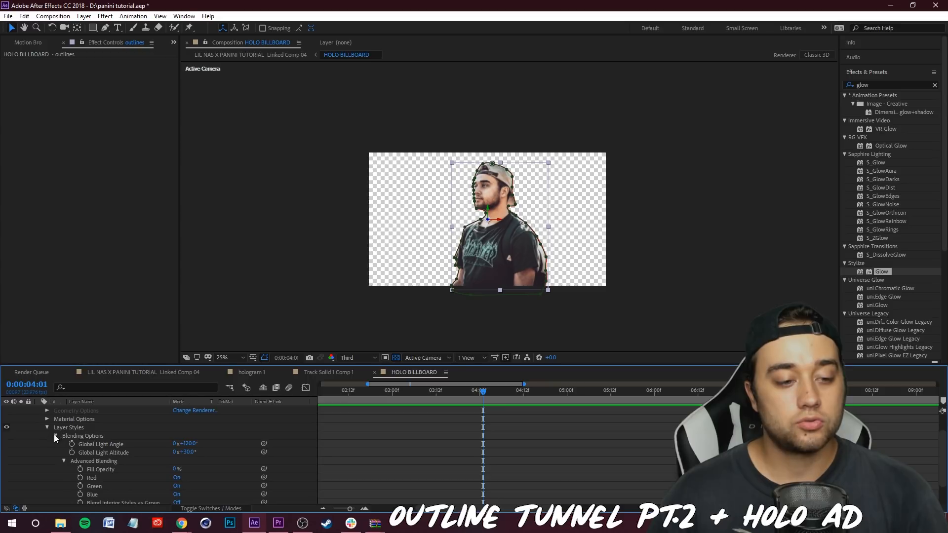
pyautogui.click(47, 429)
pyautogui.click(48, 452)
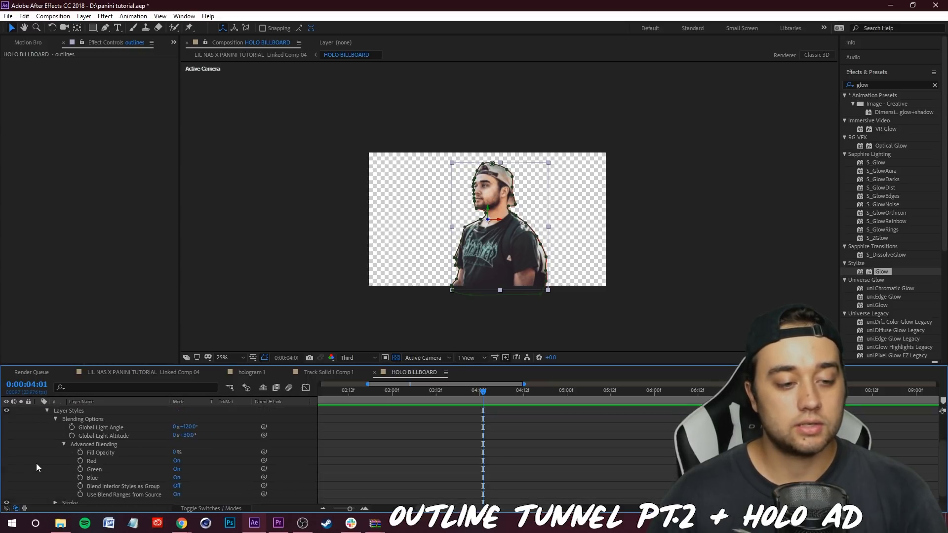
pyautogui.scroll(-5, 63, 476)
pyautogui.scroll(-1, 88, 473)
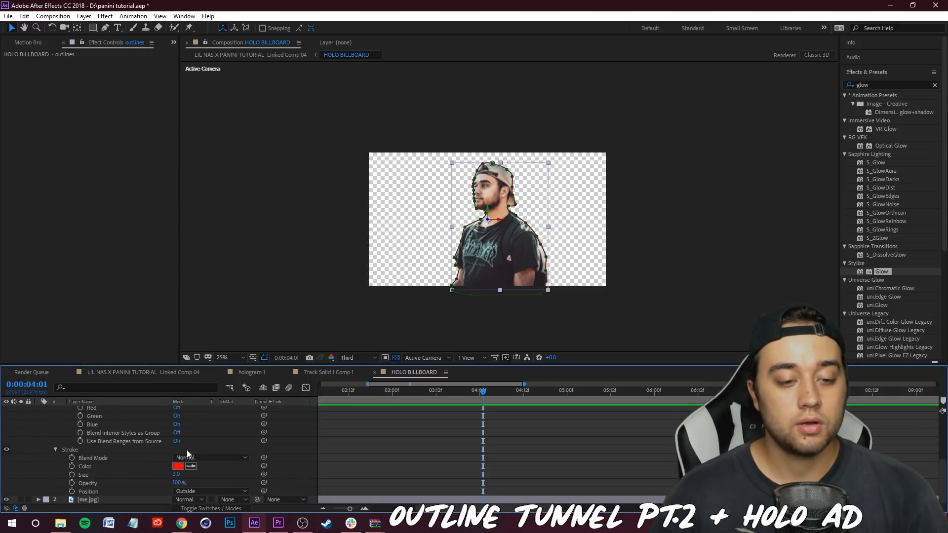
pyautogui.click(177, 466)
pyautogui.click(259, 188)
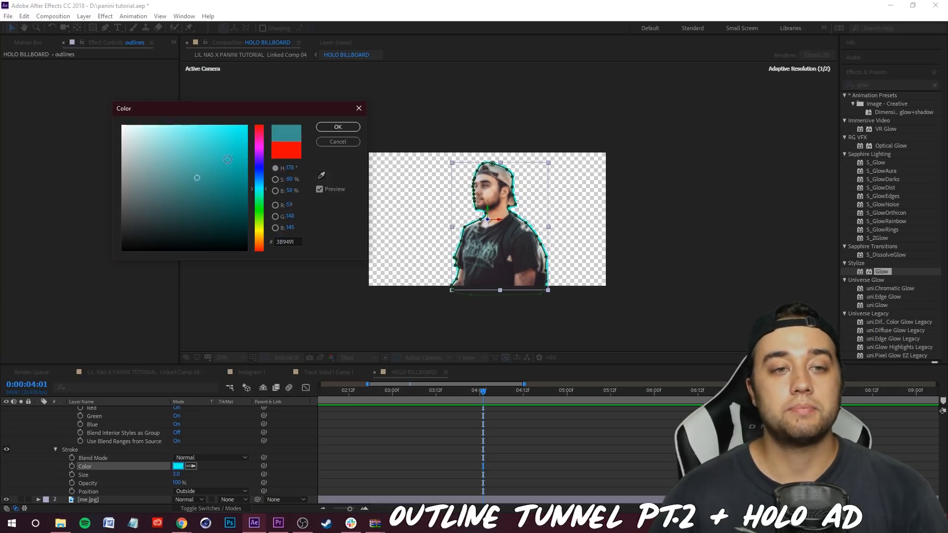
pyautogui.click(330, 128)
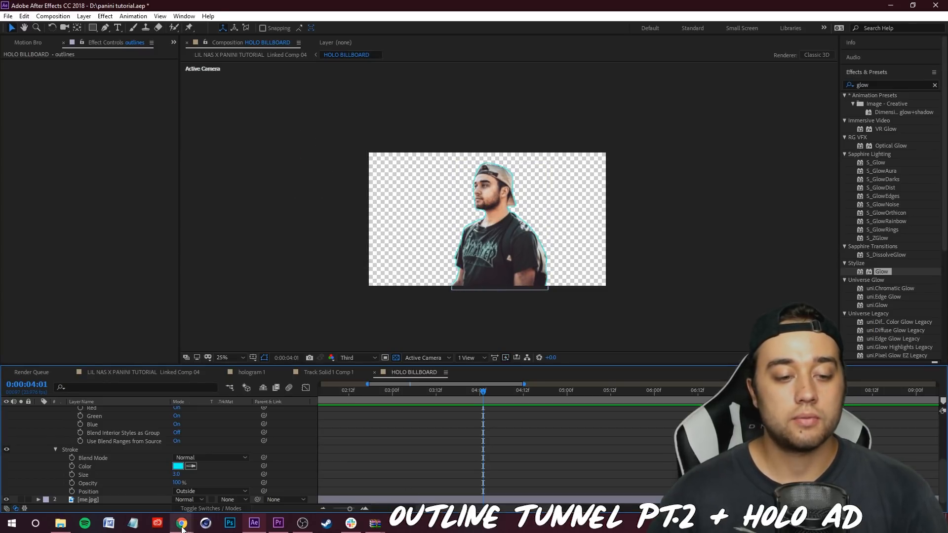
# Step: Switch to Chrome and examine the billboard in the Lil Nas X - Panini video at full screen
pyautogui.moveTo(182, 523)
pyautogui.click(317, 482)
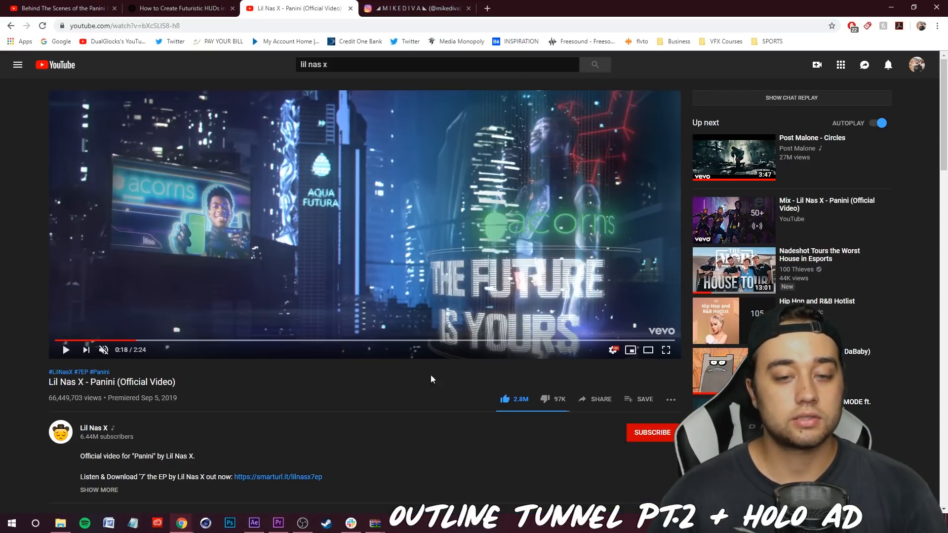
pyautogui.click(666, 350)
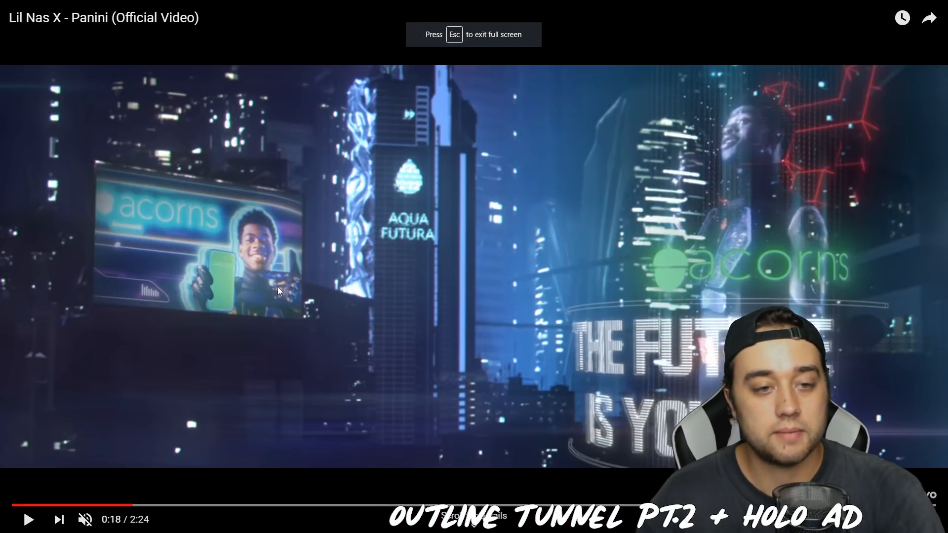
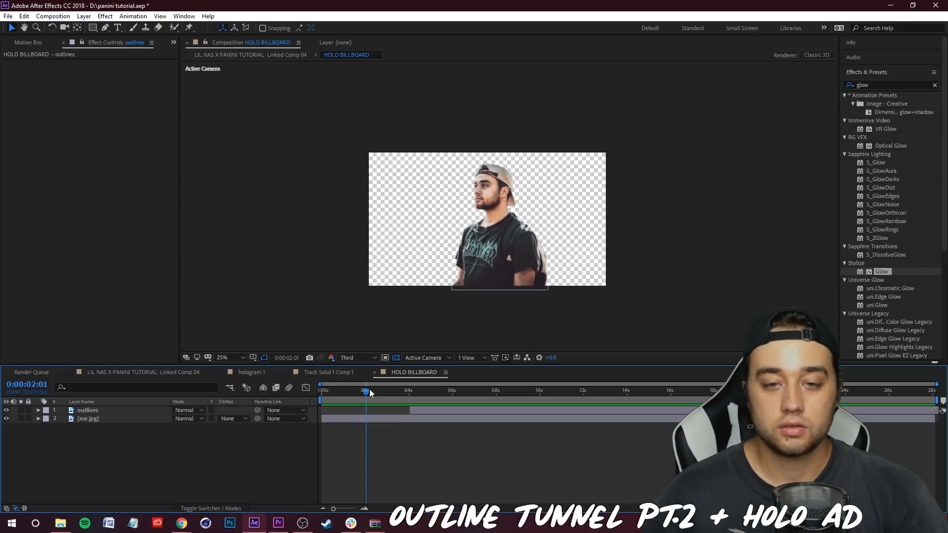
# Step: Find the Stylize Glow effect and apply it to the outlines layer, with the current time at 0:00:04:01
pyautogui.moveTo(369, 390); pyautogui.dragTo(410, 396)
pyautogui.press('.')
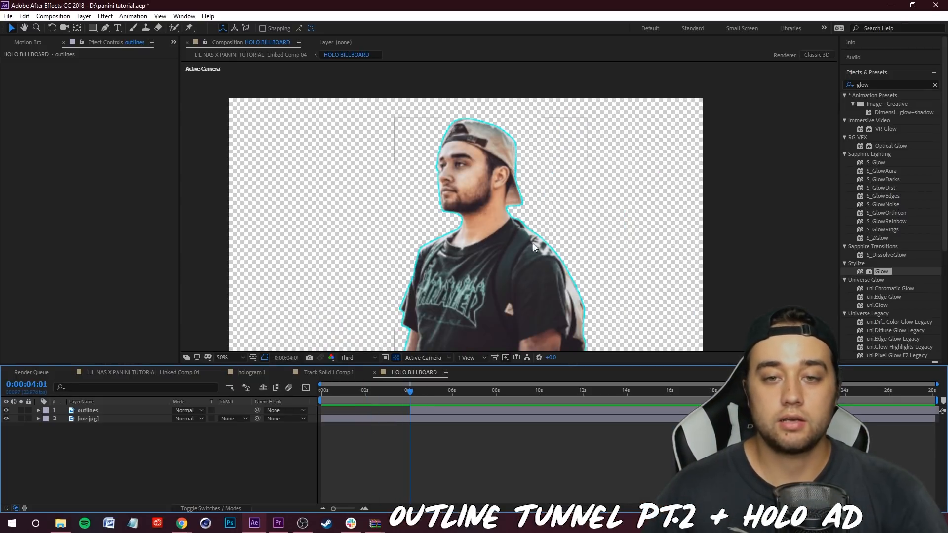
pyautogui.doubleClick(892, 85)
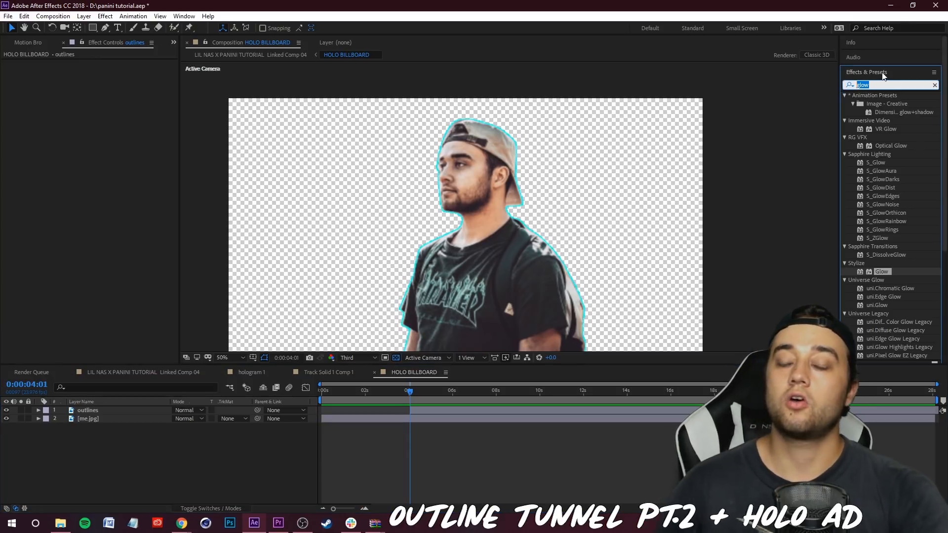
pyautogui.write('glow')
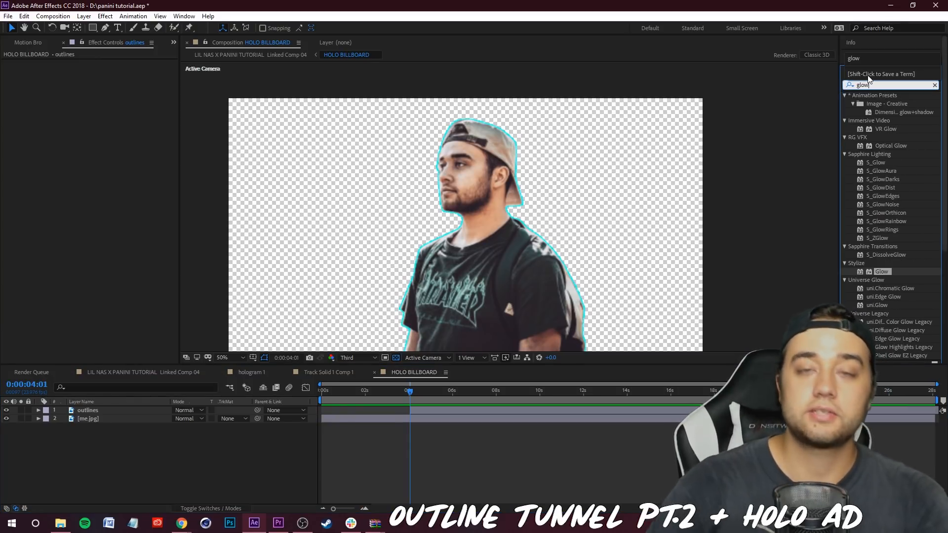
pyautogui.moveTo(884, 271); pyautogui.dragTo(107, 420)
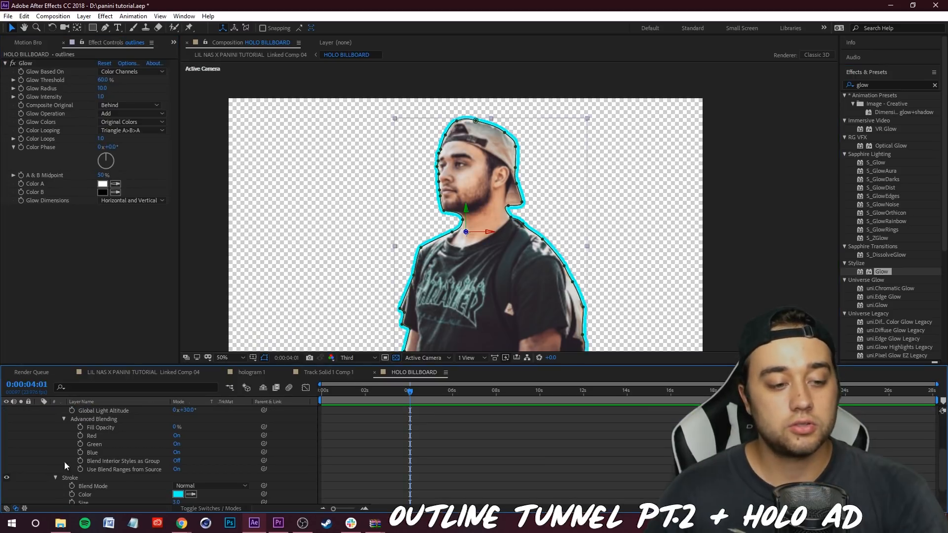
# Step: Set the position of the outlines layer's Stroke style to Inside
pyautogui.scroll(1, 64, 461)
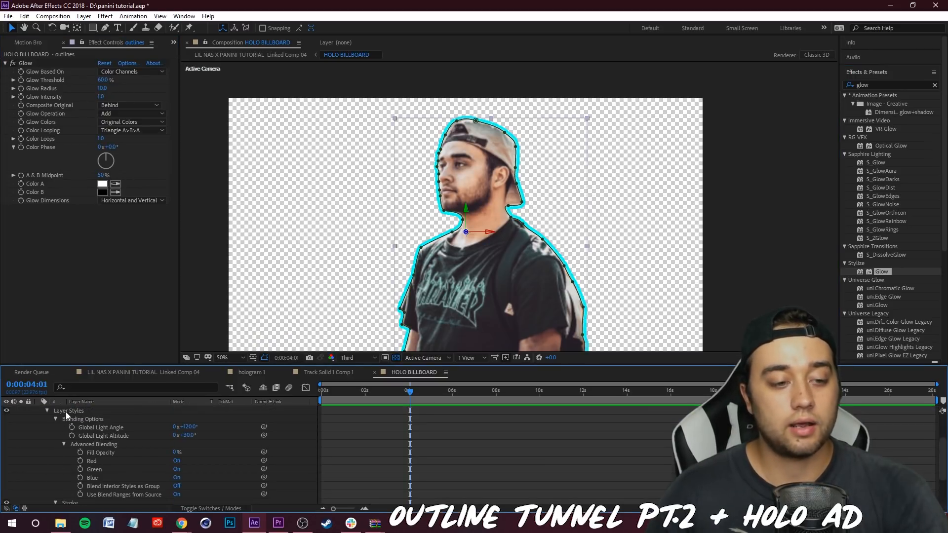
pyautogui.scroll(-2, 30, 445)
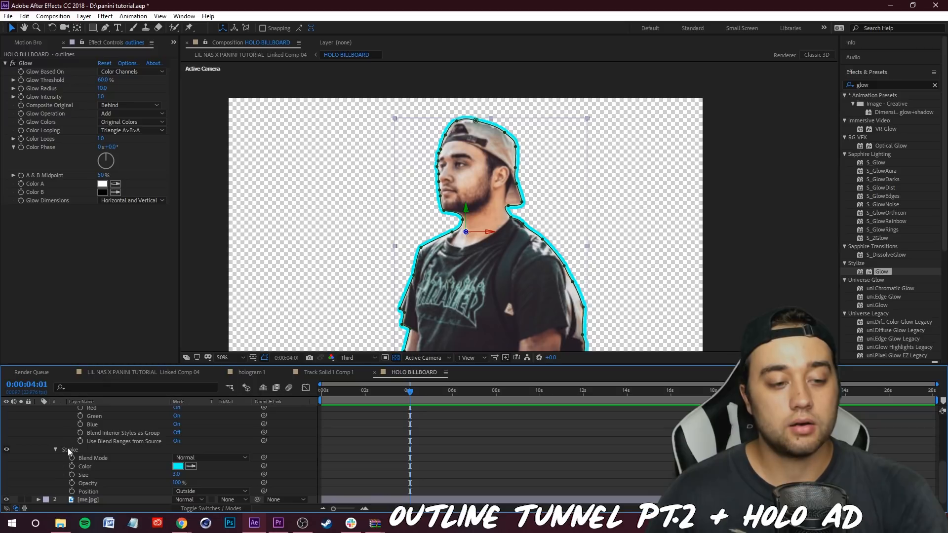
pyautogui.click(192, 492)
pyautogui.click(205, 469)
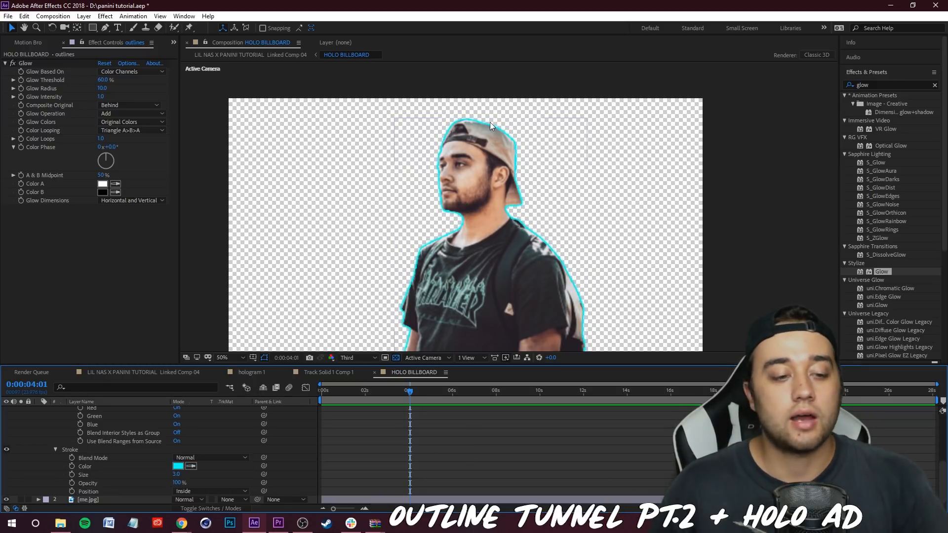
pyautogui.scroll(4, 55, 474)
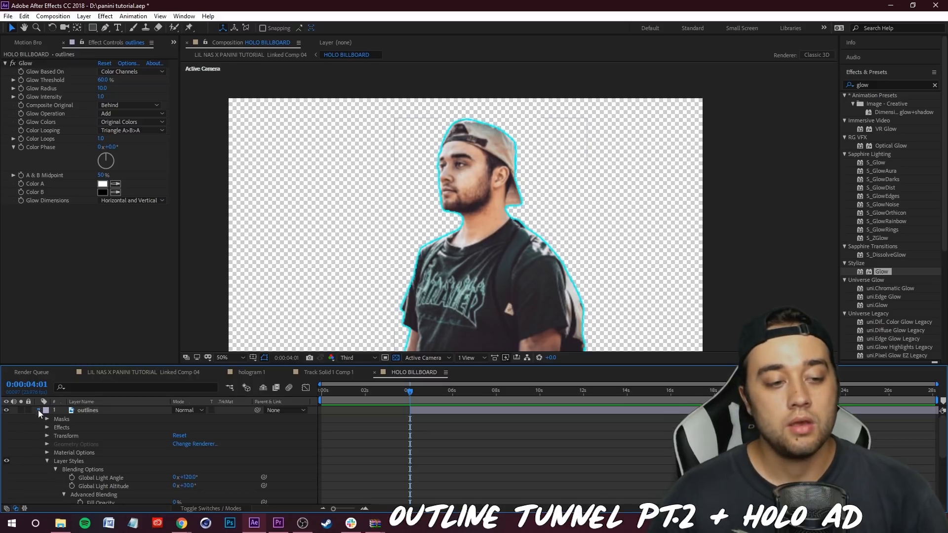
pyautogui.click(38, 411)
# Step: Set the Glow Threshold on the outlines layer to 23.2% and the Glow Radius to 18.7
pyautogui.click(13, 80)
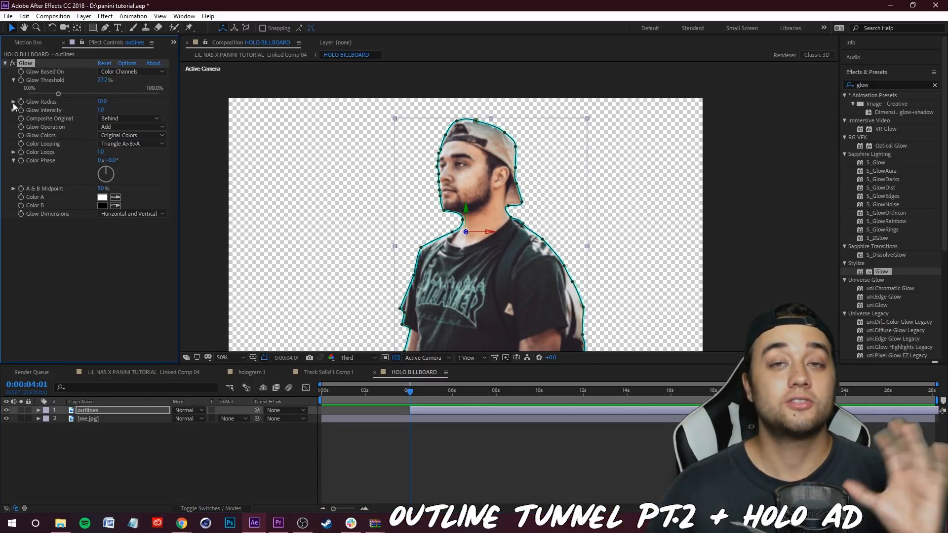
pyautogui.click(13, 101)
pyautogui.moveTo(61, 116); pyautogui.dragTo(76, 113)
pyautogui.click(184, 475)
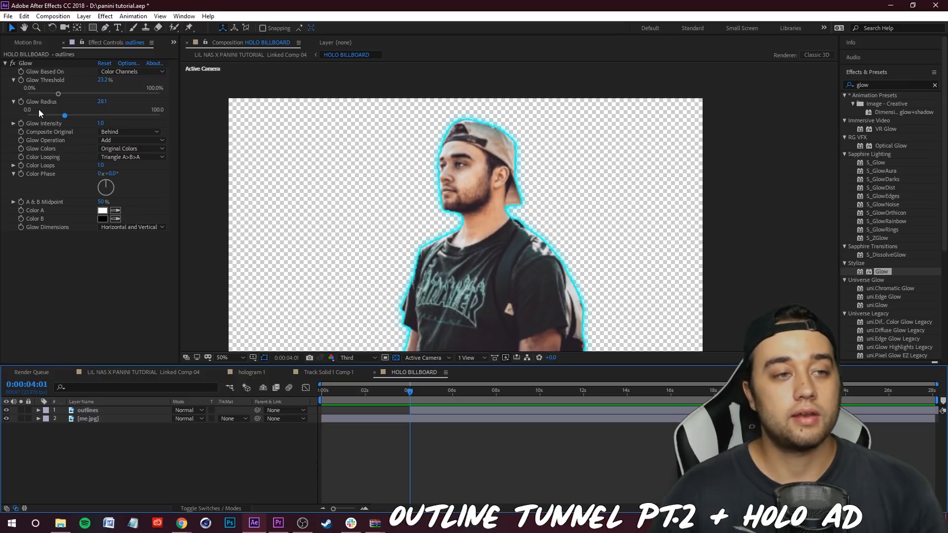
pyautogui.moveTo(56, 116); pyautogui.dragTo(53, 116)
pyautogui.click(122, 453)
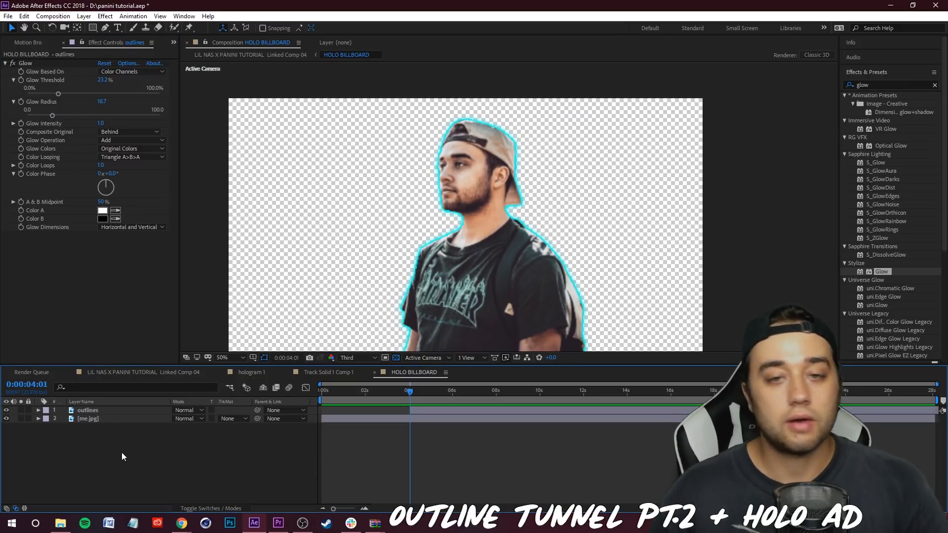
# Step: Duplicate the outlines layer and make the copy start at 0:00:04:05, four frames after the original
pyautogui.click(105, 411)
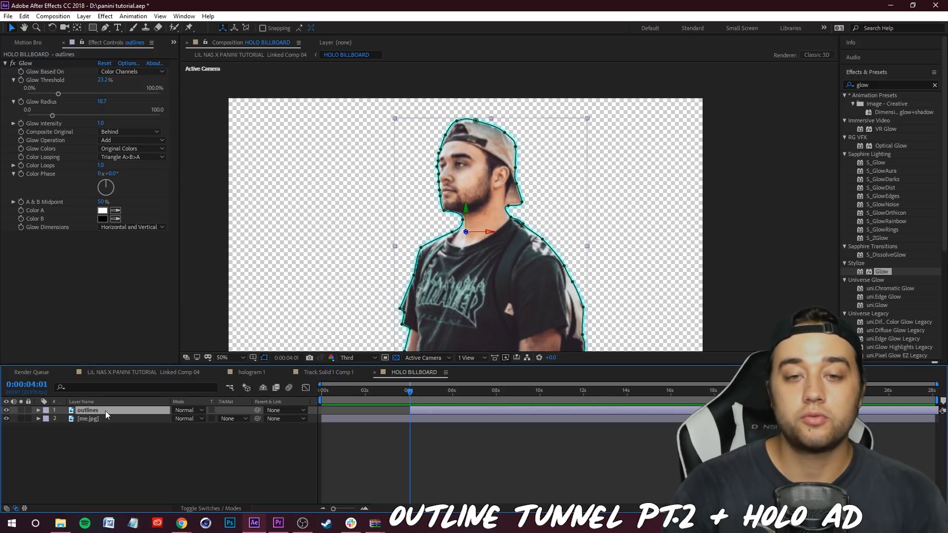
pyautogui.press('pagedown')
pyautogui.press('pagedown')
pyautogui.press('pagedown')
pyautogui.press('pagedown')
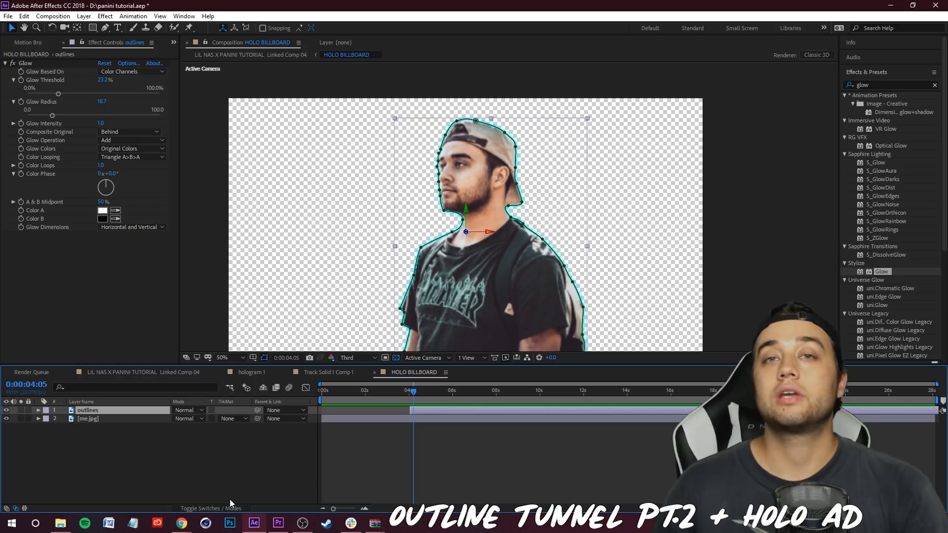
pyautogui.scroll(4, 370, 416)
pyautogui.scroll(5, 570, 428)
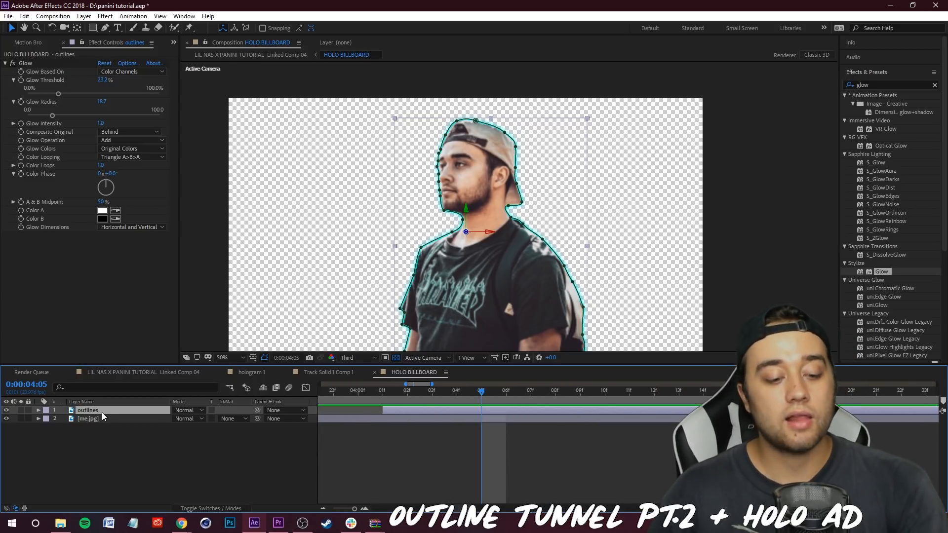
pyautogui.hotkey('ctrl', 'd')
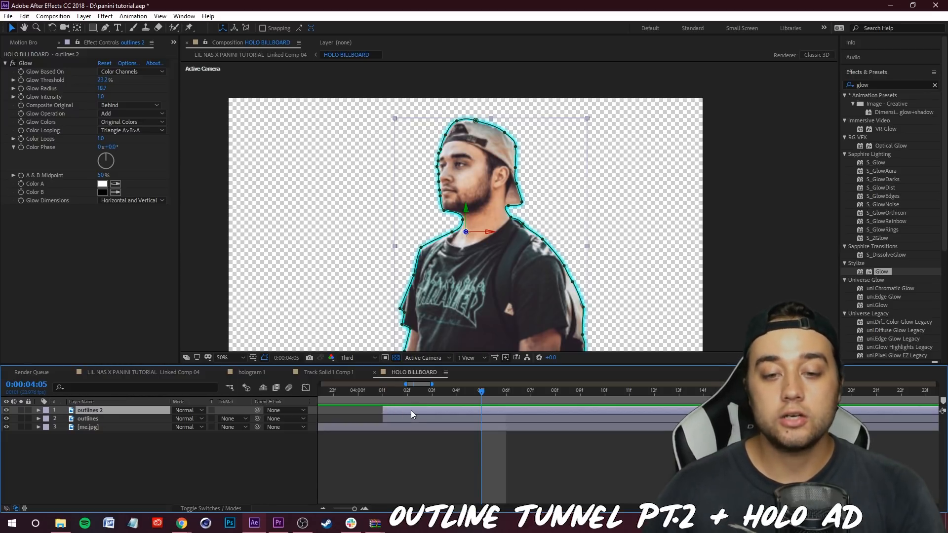
pyautogui.moveTo(478, 411); pyautogui.dragTo(496, 411)
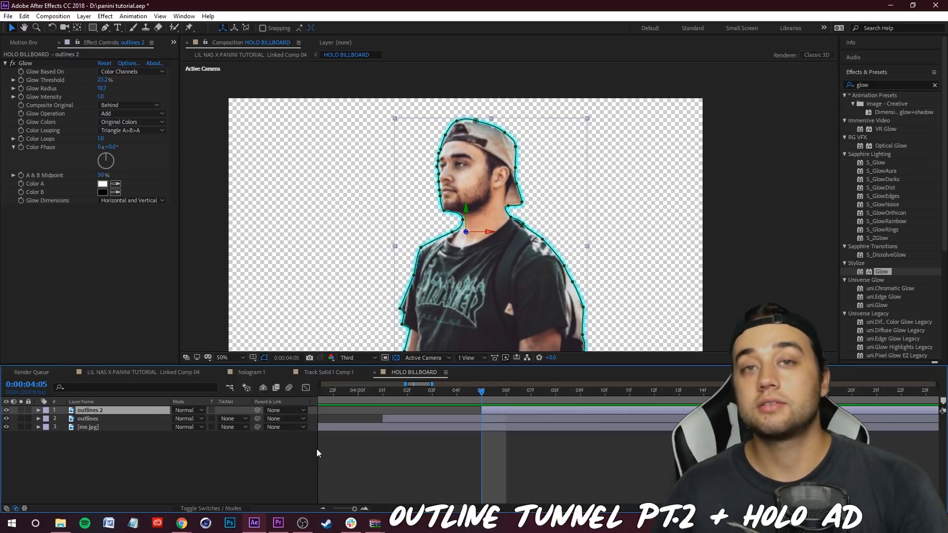
# Step: Turn on 3D for the outlines 2 layer
pyautogui.press('s')
pyautogui.moveTo(211, 419); pyautogui.dragTo(218, 418)
pyautogui.hotkey('ctrl', 'z')
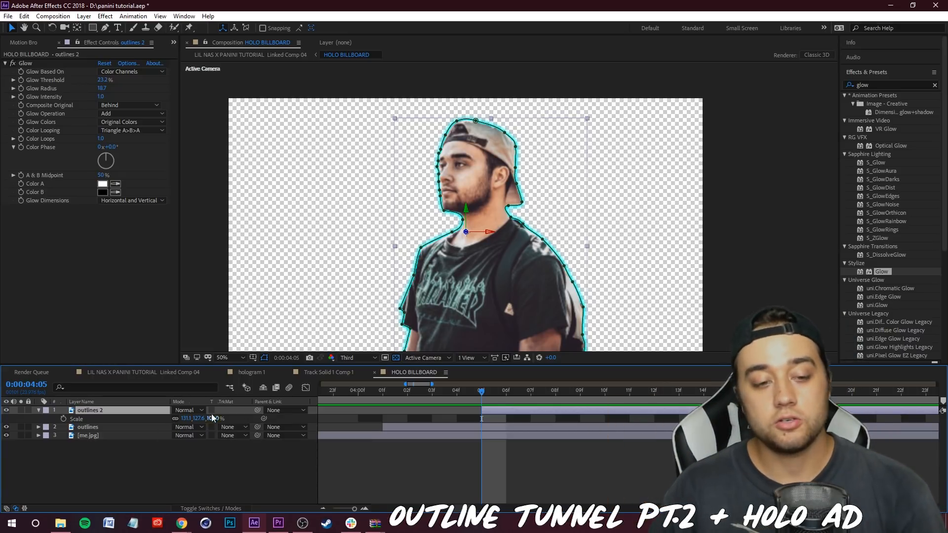
pyautogui.click(208, 507)
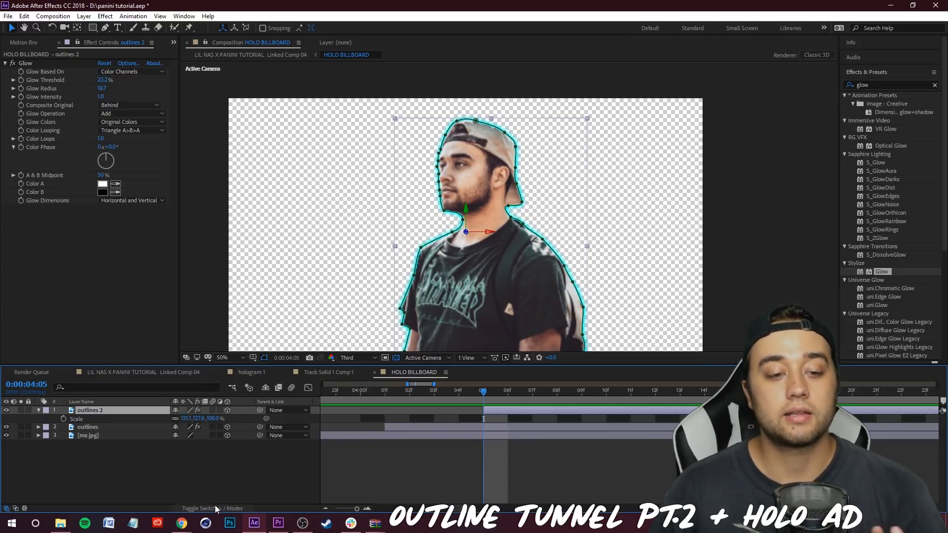
pyautogui.click(228, 410)
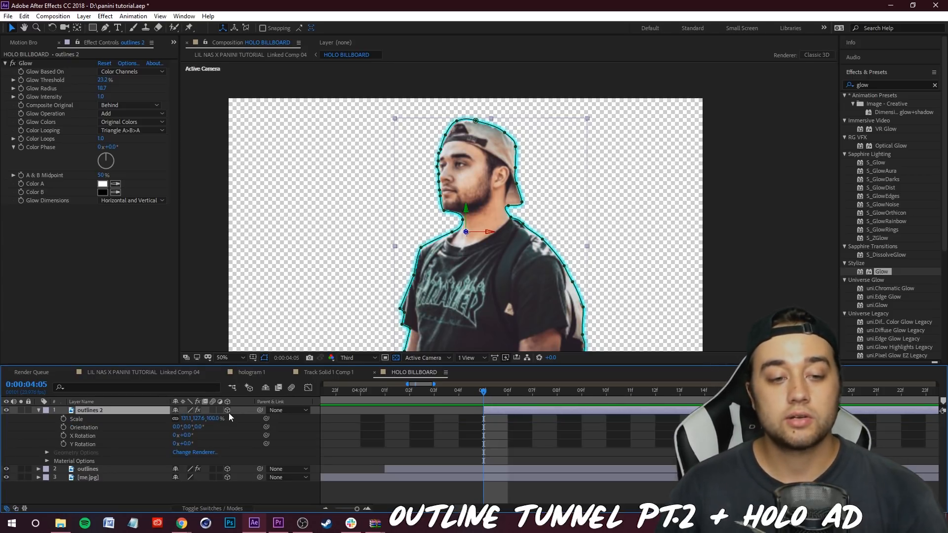
# Step: Try bringing the outlines 2 layer forward to a Z position of -325, and undo the move
pyautogui.doubleClick(39, 411)
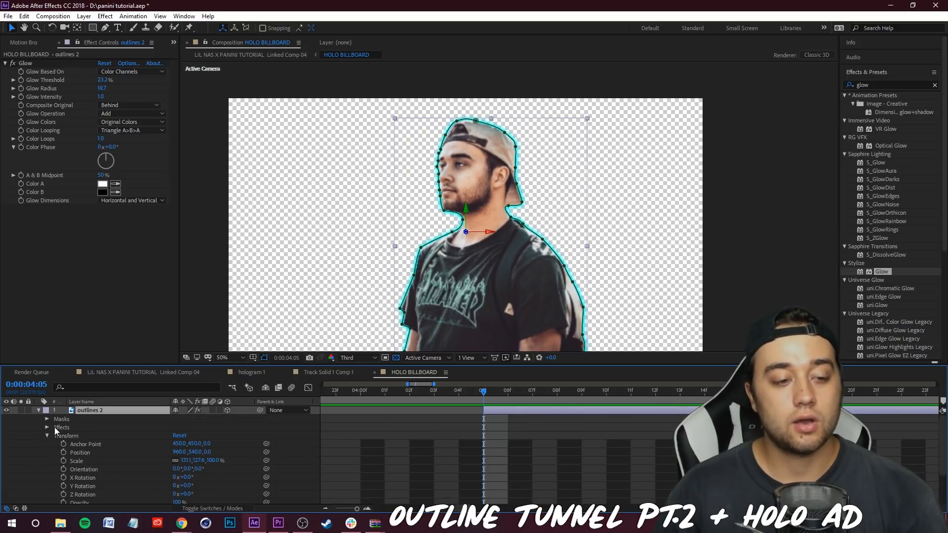
pyautogui.moveTo(207, 452); pyautogui.dragTo(351, 477)
pyautogui.click(455, 452)
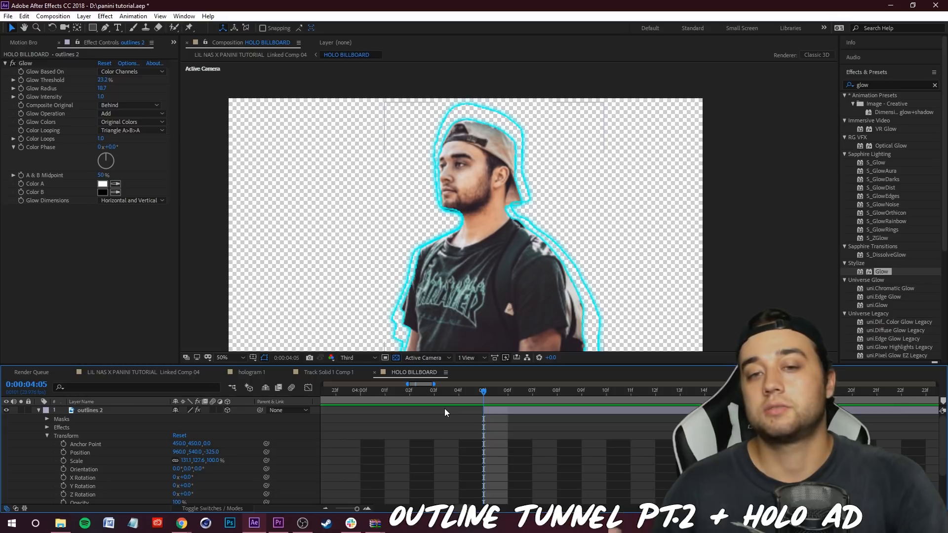
pyautogui.hotkey('ctrl', 'z')
# Step: Scale the outlines 2 layer up to 146.8, 142.9, 112.0%
pyautogui.click(256, 410)
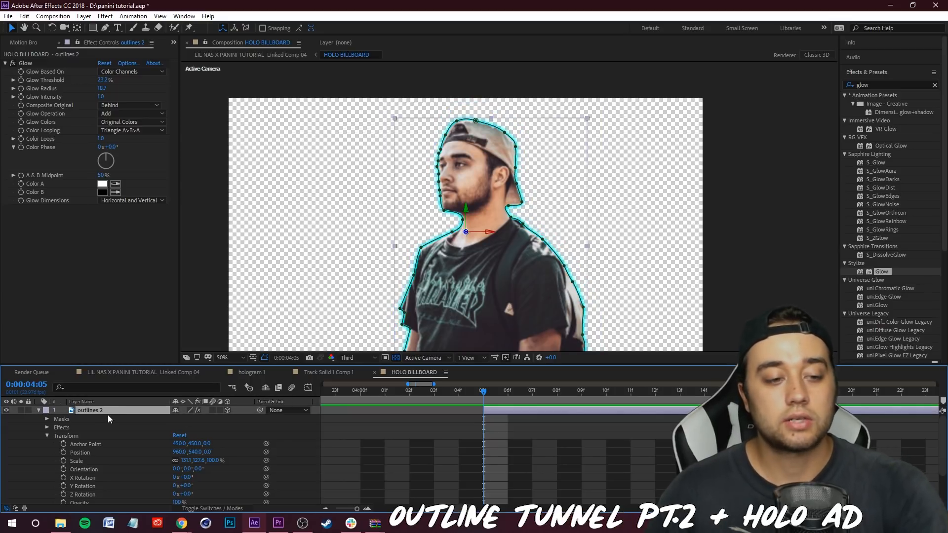
pyautogui.press('s')
pyautogui.moveTo(213, 419); pyautogui.dragTo(218, 420)
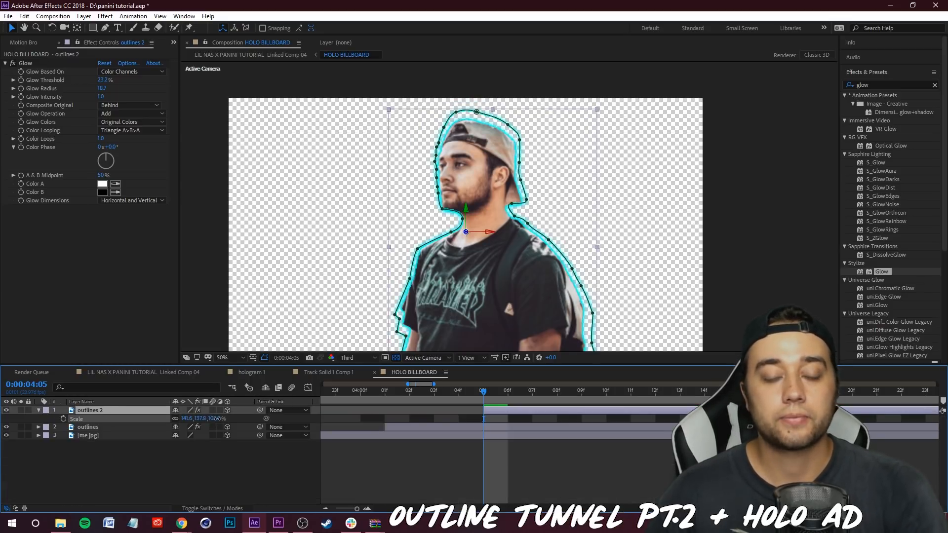
pyautogui.scroll(4, 550, 195)
pyautogui.scroll(-4, 545, 182)
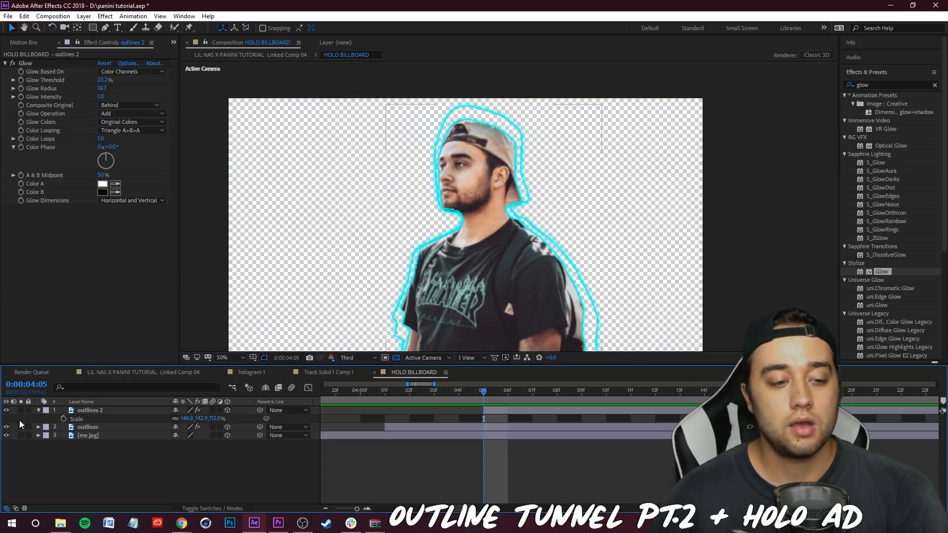
# Step: Move the outlines 2 layer below the me.jpg layer in the stack and shift its outline slightly downward
pyautogui.click(84, 409)
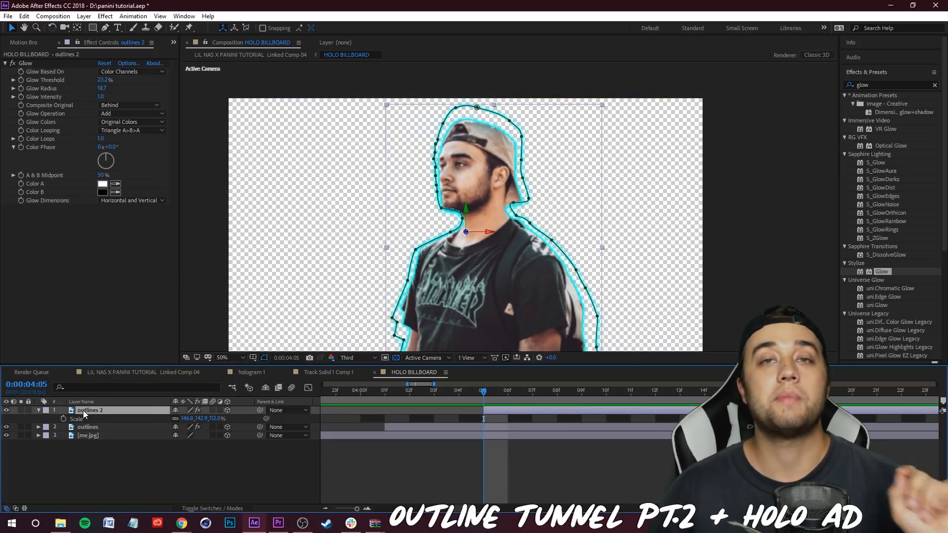
pyautogui.moveTo(92, 411); pyautogui.dragTo(112, 445)
pyautogui.click(155, 462)
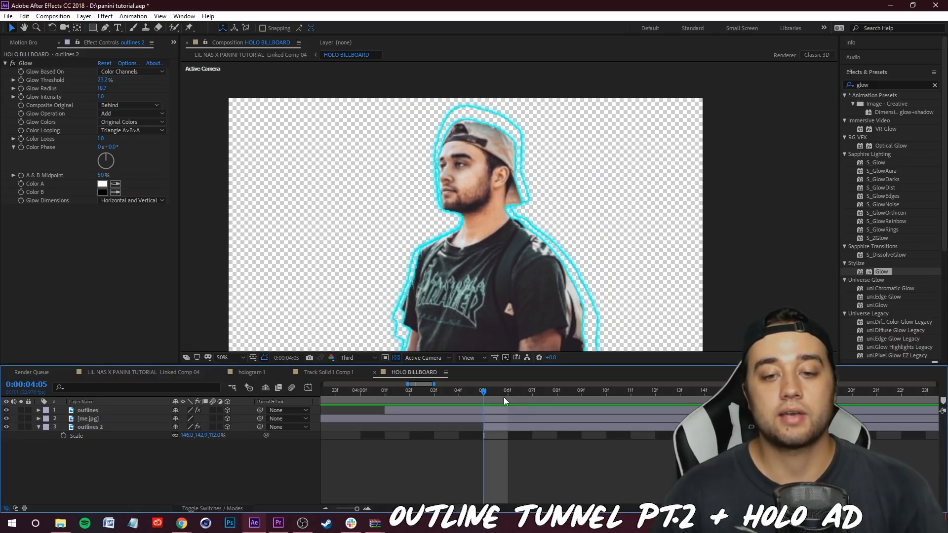
pyautogui.click(108, 428)
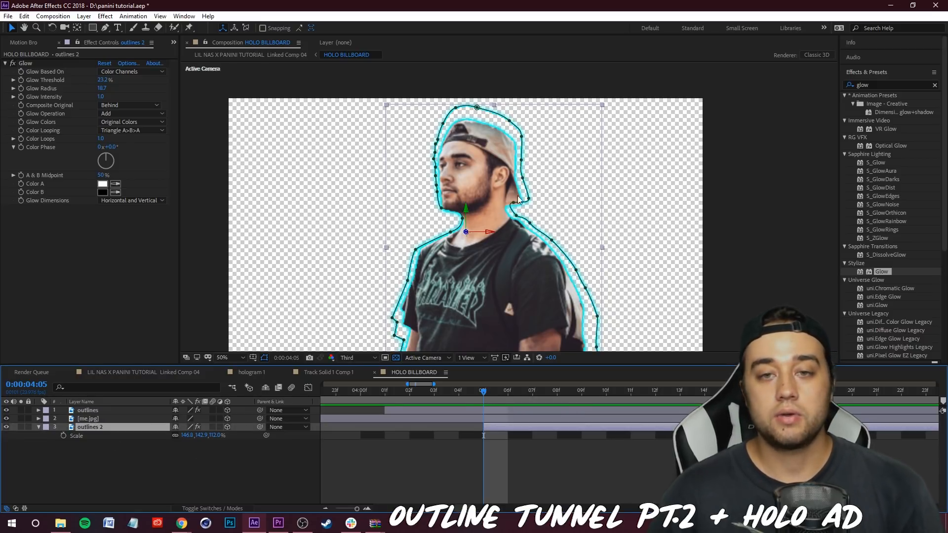
pyautogui.hotkey('ctrl', 'z')
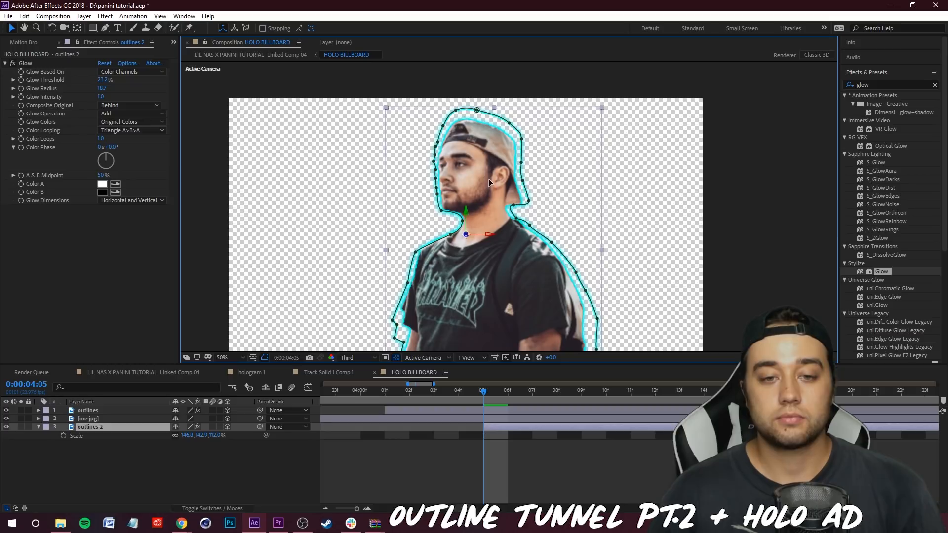
# Step: Duplicate the outlines 2 layer and trim the copy's start to 0:00:04:09
pyautogui.click(106, 430)
pyautogui.hotkey('ctrl', 'd')
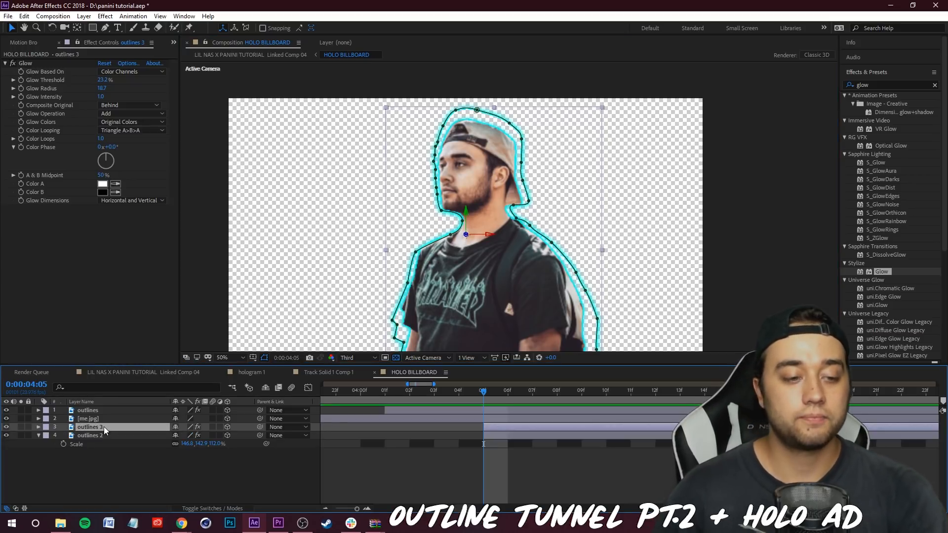
pyautogui.press('pagedown')
pyautogui.press('pagedown')
pyautogui.press('pagedown')
pyautogui.press('pagedown')
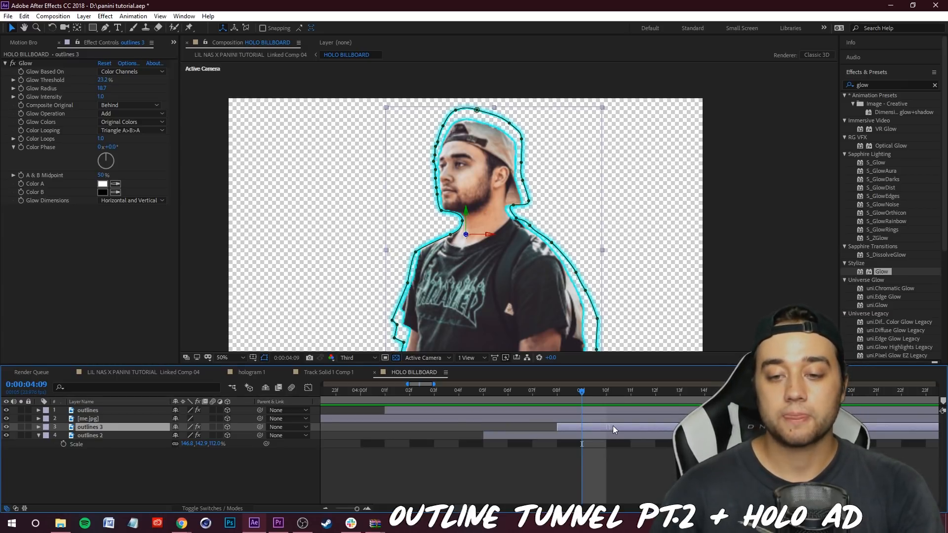
pyautogui.hotkey('alt', '[')
# Step: Scale the outlines 3 layer up to 171.8, 167.1, 131.0%
pyautogui.press('s')
pyautogui.moveTo(214, 435); pyautogui.dragTo(224, 435)
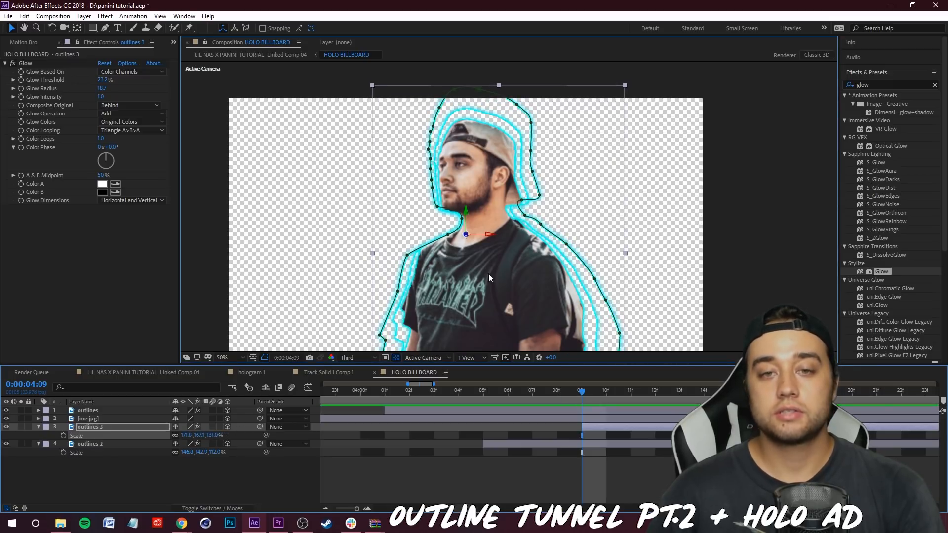
pyautogui.click(244, 466)
# Step: Preview the expanding outline animation from 0:00:04:00
pyautogui.scroll(-2, 520, 256)
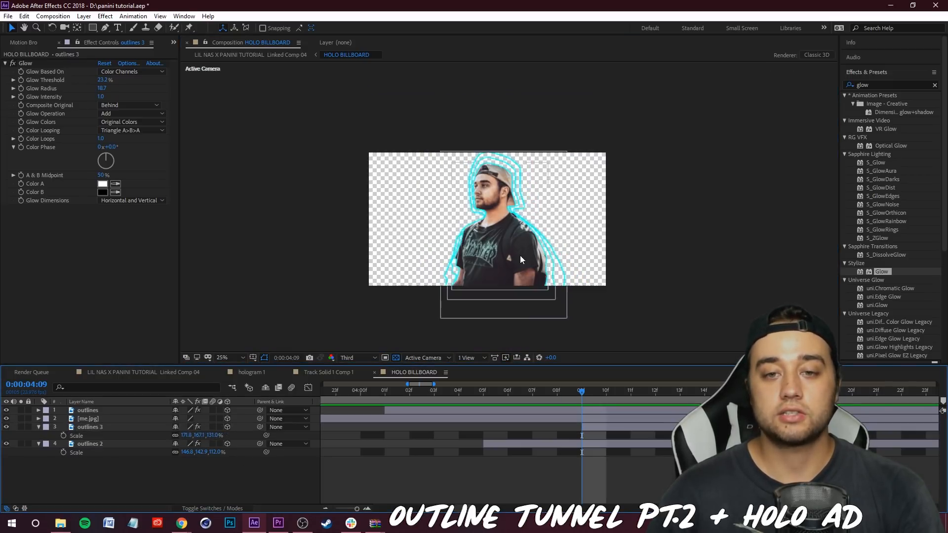
pyautogui.moveTo(589, 395); pyautogui.dragTo(355, 411)
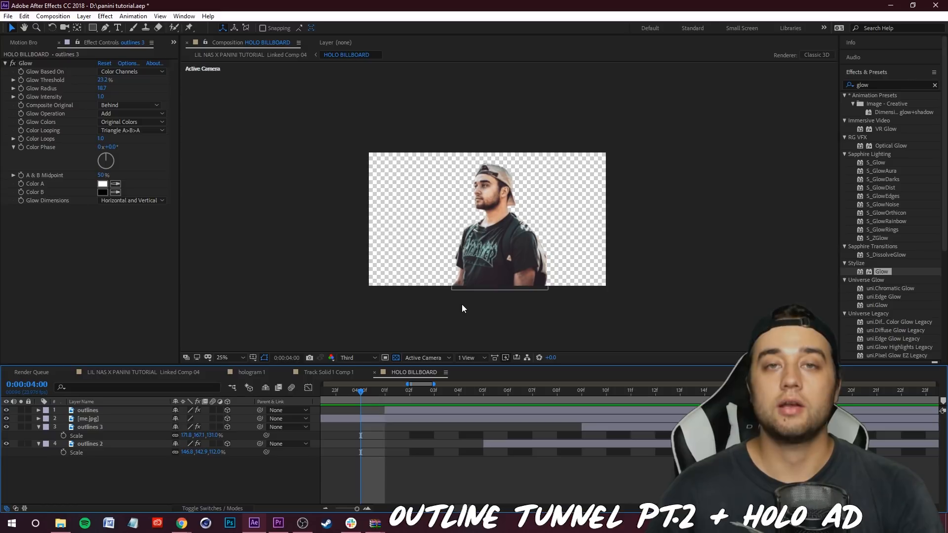
pyautogui.press('space')
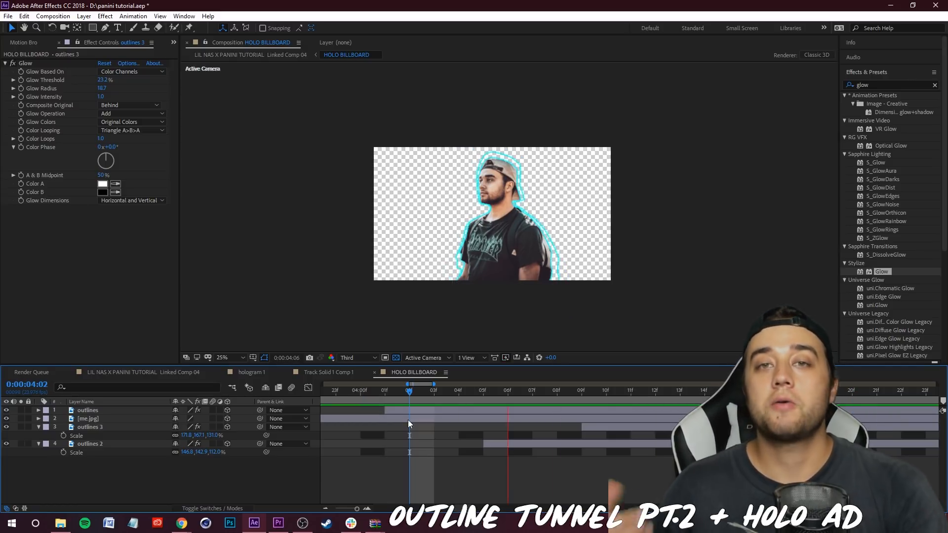
pyautogui.press('space')
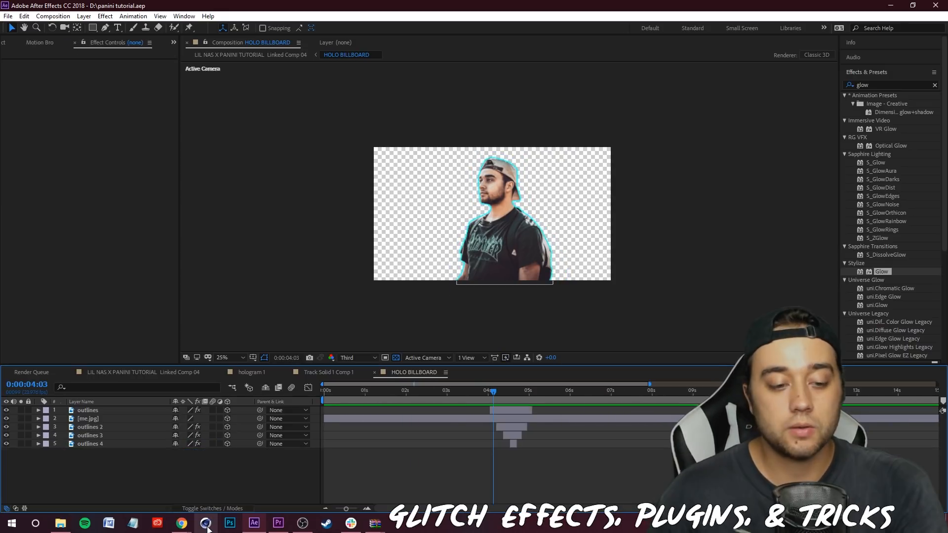
# Step: Switch to Chrome and examine the billboard and hologram ad in the Panini video at full screen
pyautogui.moveTo(181, 524)
pyautogui.click(254, 499)
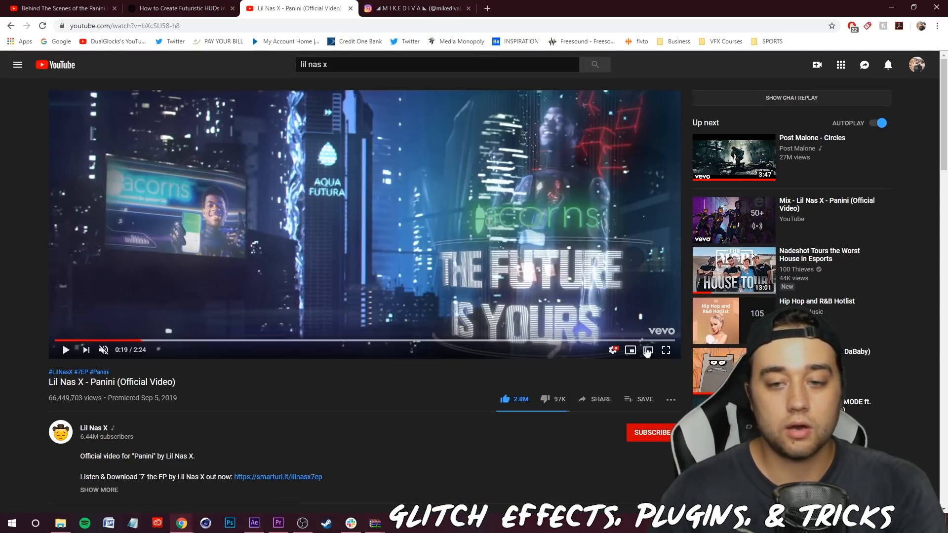
pyautogui.click(665, 351)
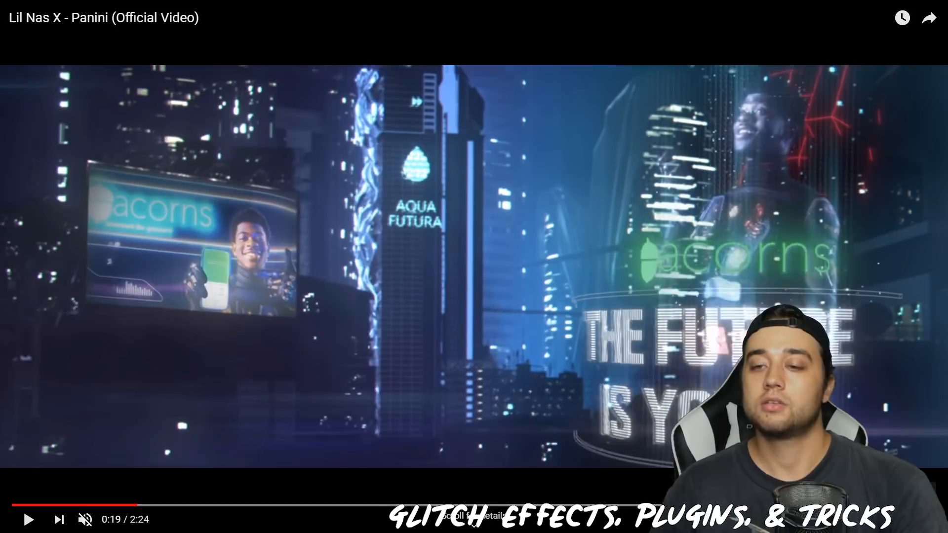
pyautogui.press('Escape')
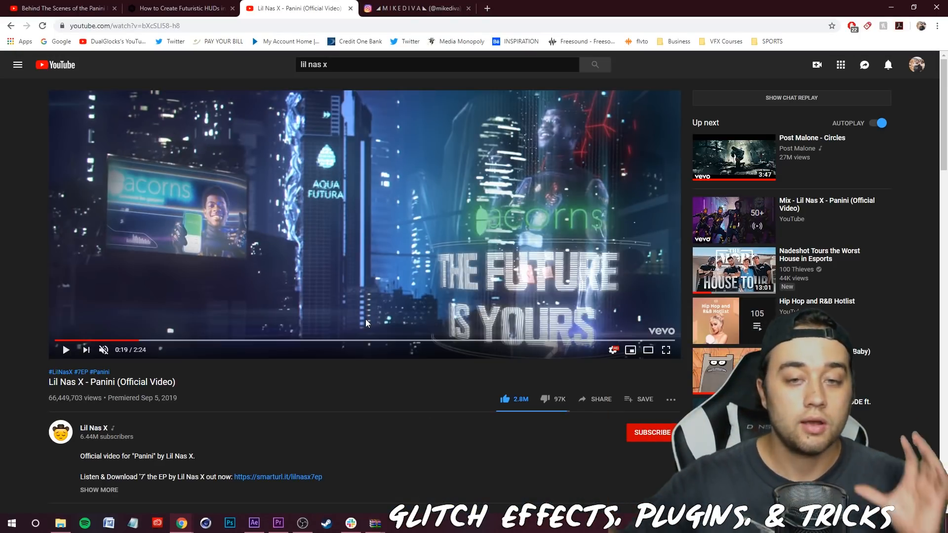
# Step: Examine the hologram glitch effects in the Panini video between about 0:29 and 0:36
pyautogui.click(184, 341)
pyautogui.click(261, 187)
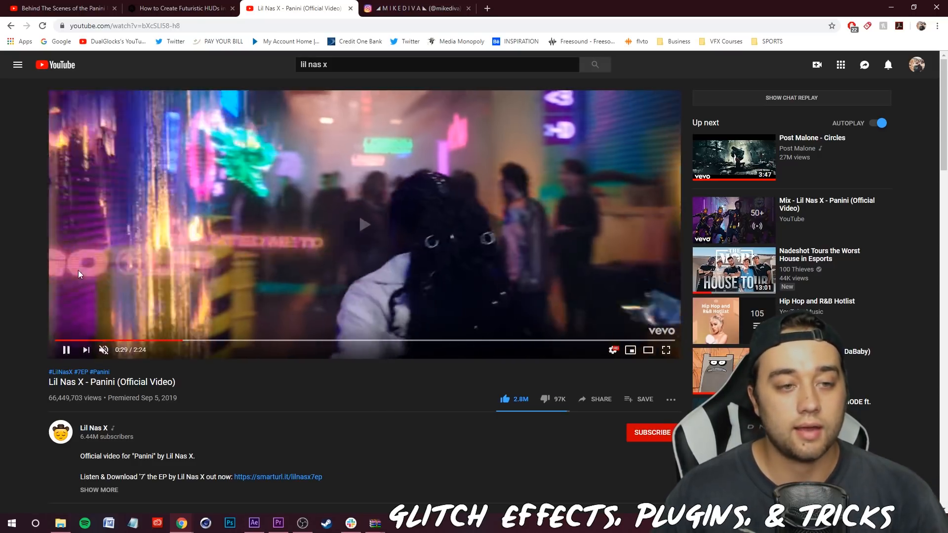
pyautogui.click(264, 172)
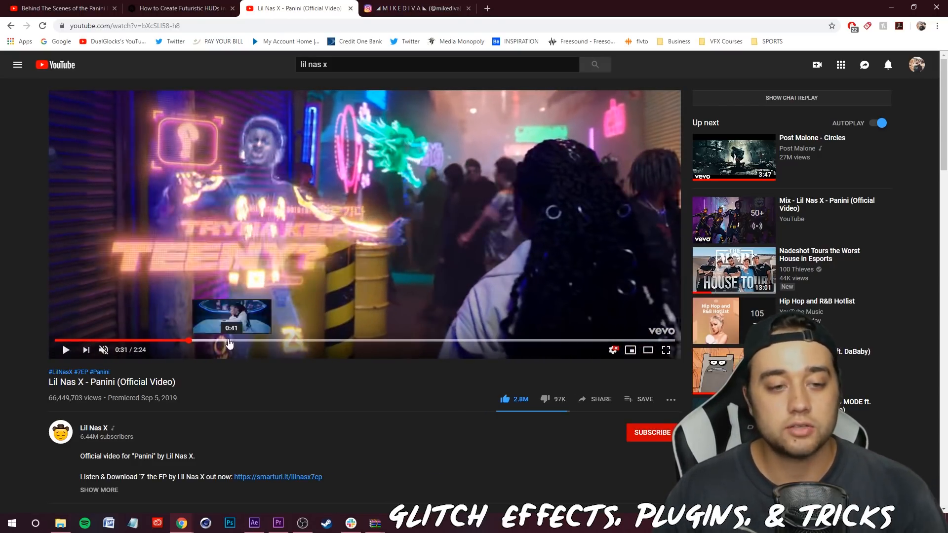
pyautogui.click(200, 342)
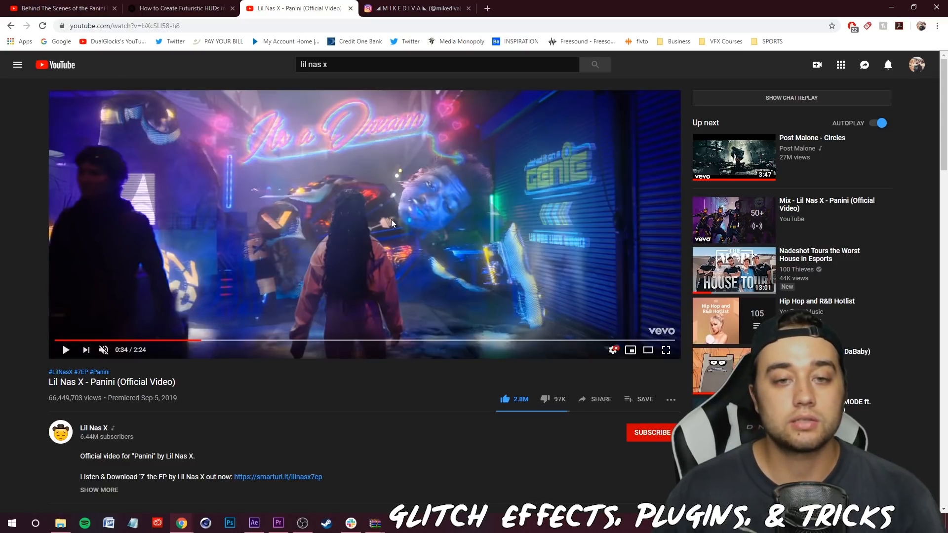
pyautogui.click(436, 263)
pyautogui.rightClick(436, 280)
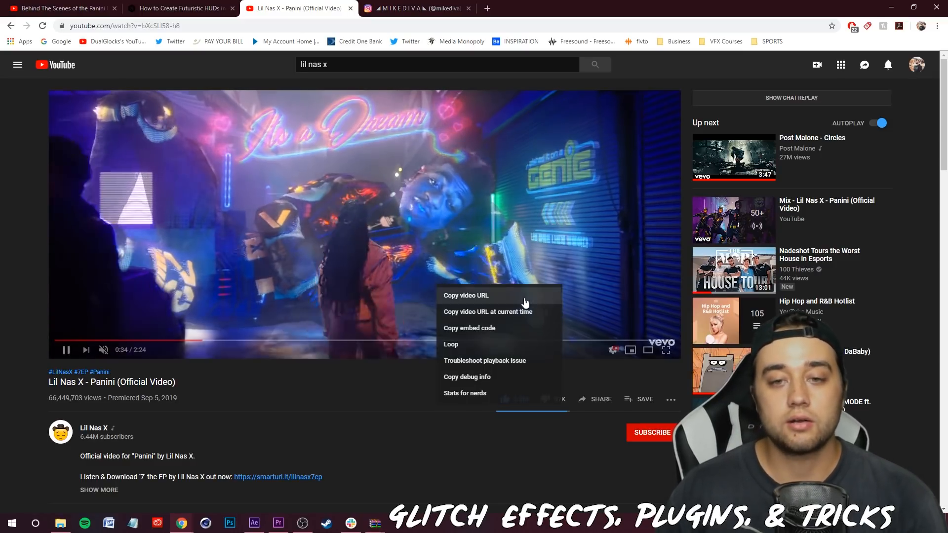
pyautogui.click(520, 261)
pyautogui.click(499, 286)
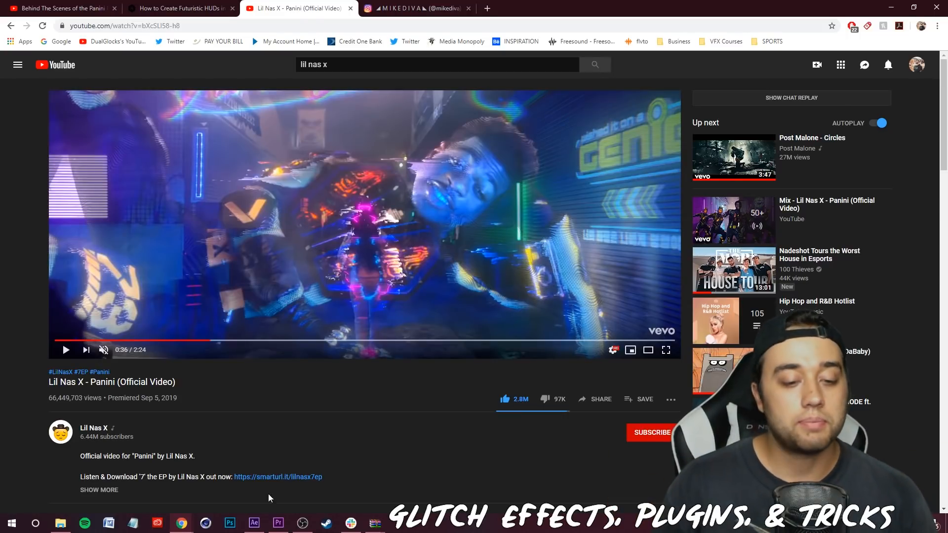
# Step: Check the composite's clip in the Premiere Pro sequence, then return to After Effects and set the current time to 0:00:03:15
pyautogui.click(278, 523)
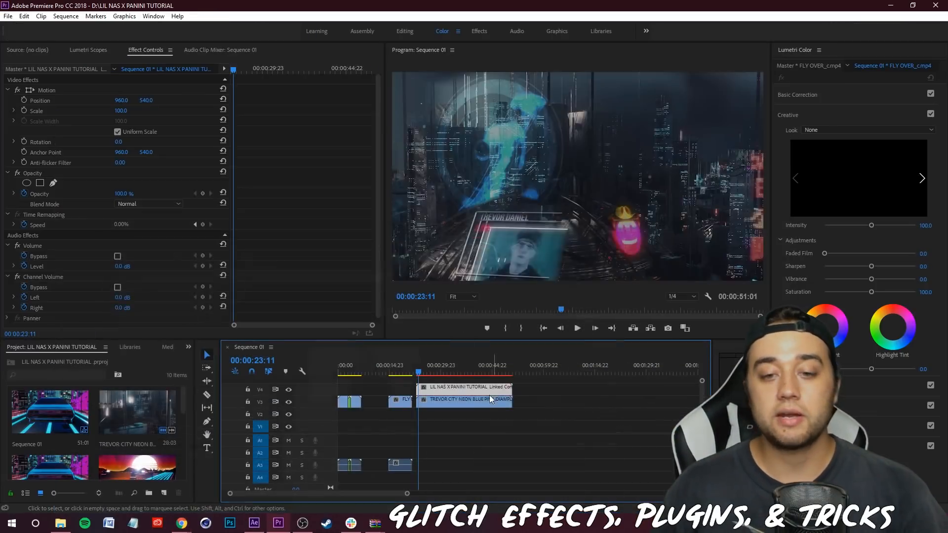
pyautogui.moveTo(490, 395); pyautogui.dragTo(496, 394)
pyautogui.click(255, 527)
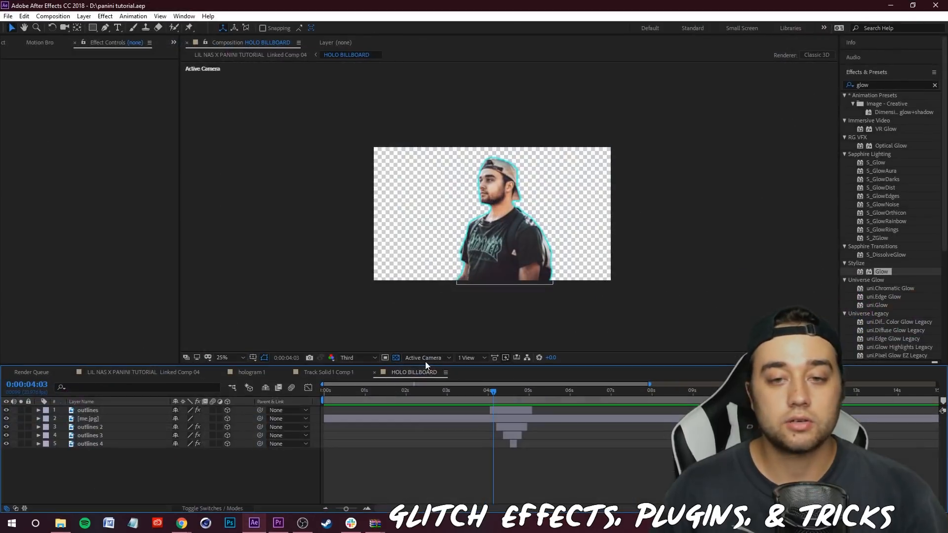
pyautogui.moveTo(487, 388); pyautogui.dragTo(471, 411)
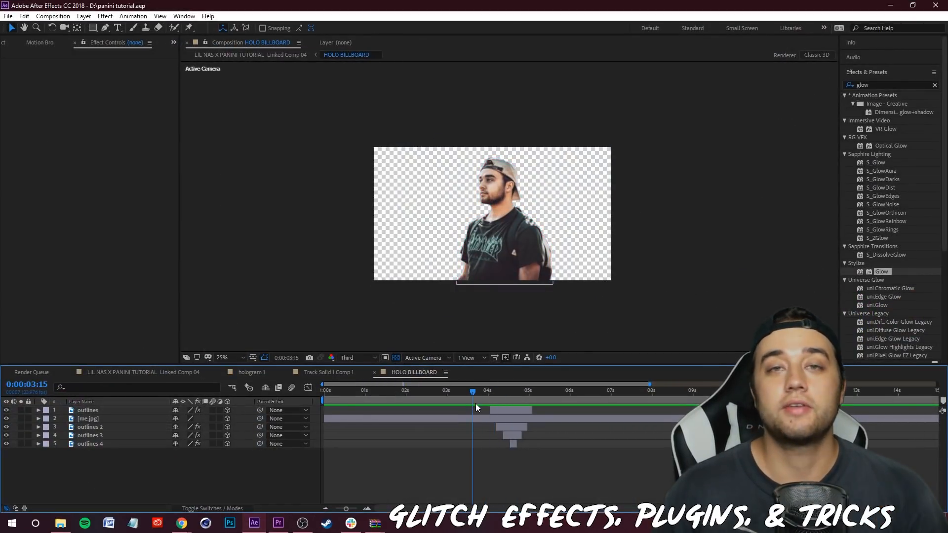
# Step: Set the current time to 0:00:04:11 to inspect the expanding outlines around the cutout
pyautogui.scroll(2, 506, 217)
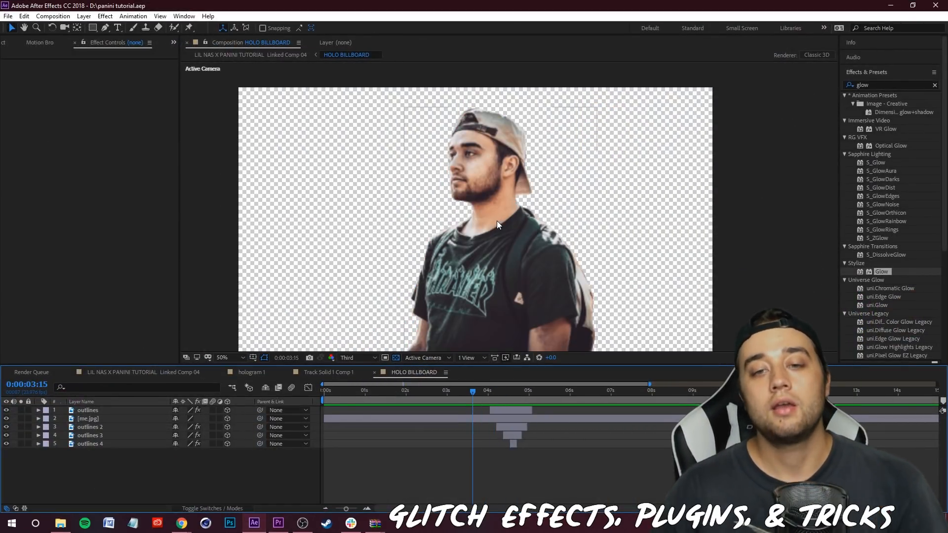
pyautogui.click(502, 393)
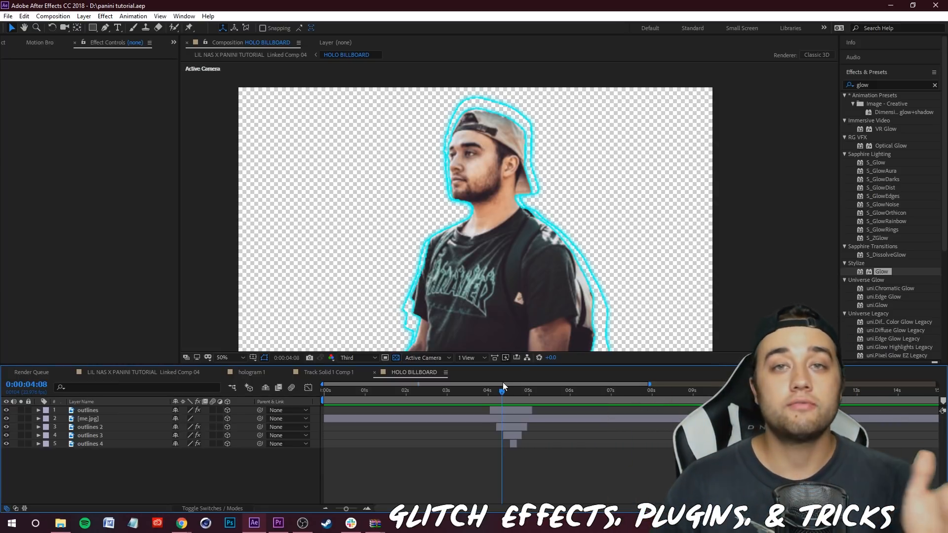
pyautogui.moveTo(506, 385)
pyautogui.mouseDown()
pyautogui.moveTo(520, 393)
pyautogui.moveTo(508, 398)
pyautogui.mouseUp()
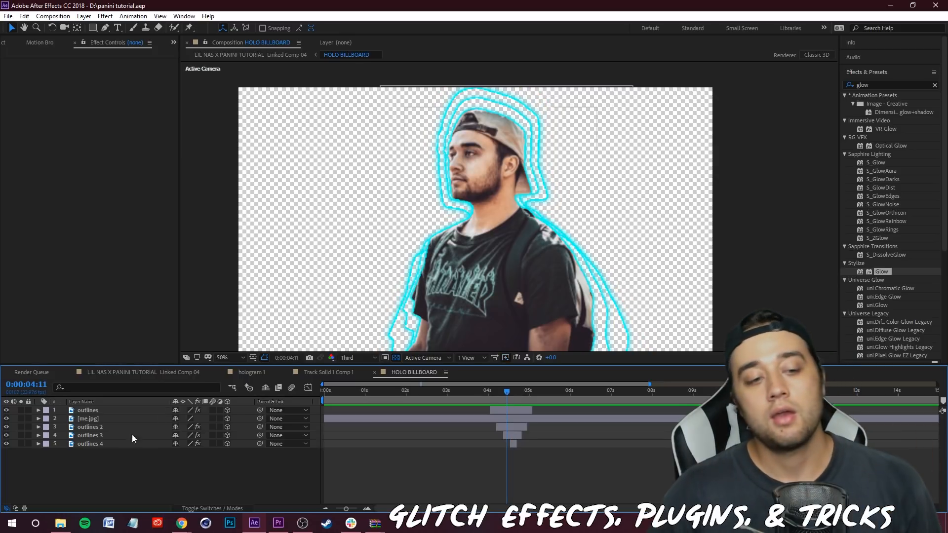
# Step: Try to pre-compose all four outline layers into a composition named OUTLINES COMP, and undo it
pyautogui.click(108, 444)
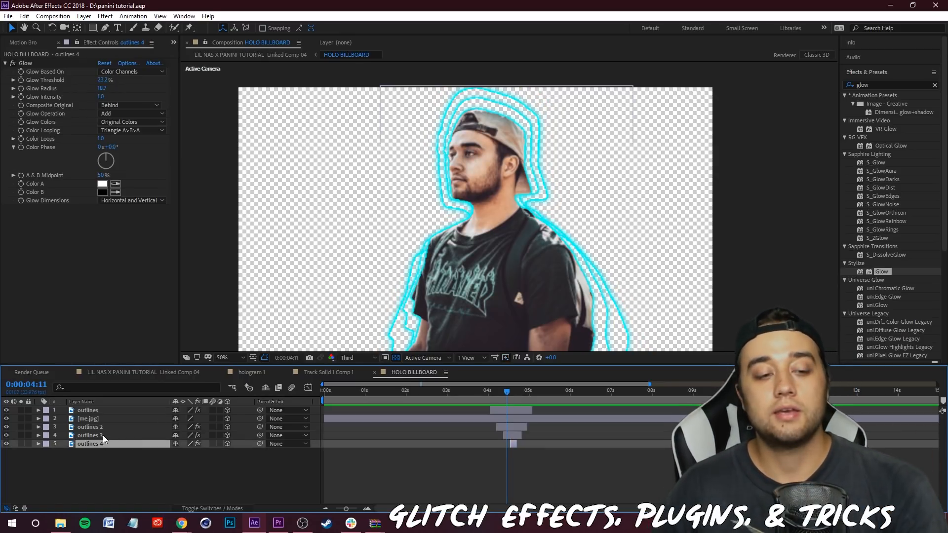
pyautogui.keyDown('ctrl'); pyautogui.click(103, 435); pyautogui.keyUp('ctrl')
pyautogui.keyDown('ctrl'); pyautogui.click(112, 425); pyautogui.keyUp('ctrl')
pyautogui.keyDown('ctrl'); pyautogui.click(92, 411); pyautogui.keyUp('ctrl')
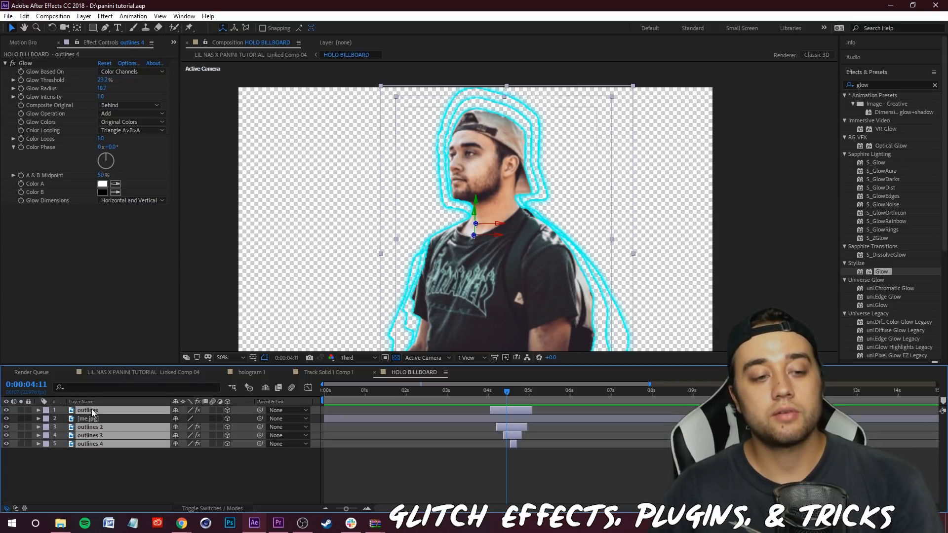
pyautogui.rightClick(97, 416)
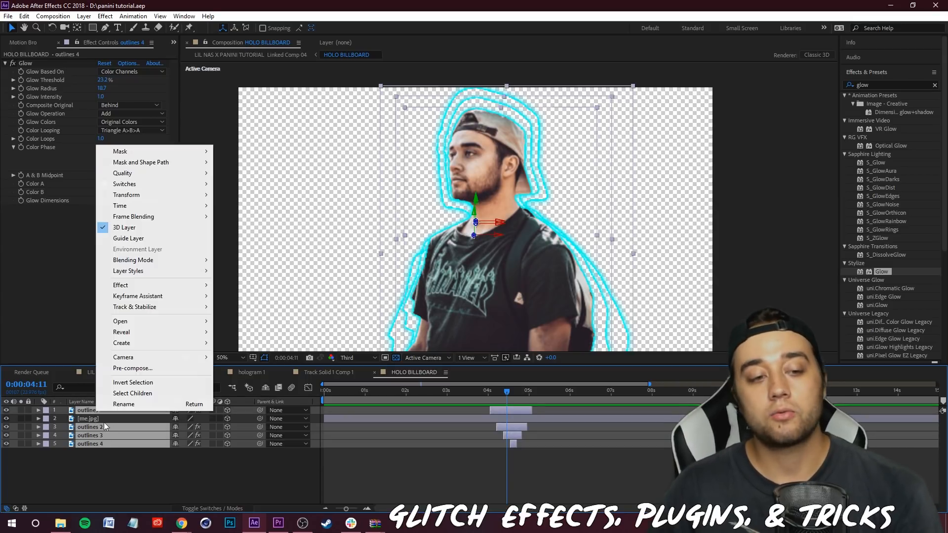
pyautogui.click(153, 384)
pyautogui.write('o')
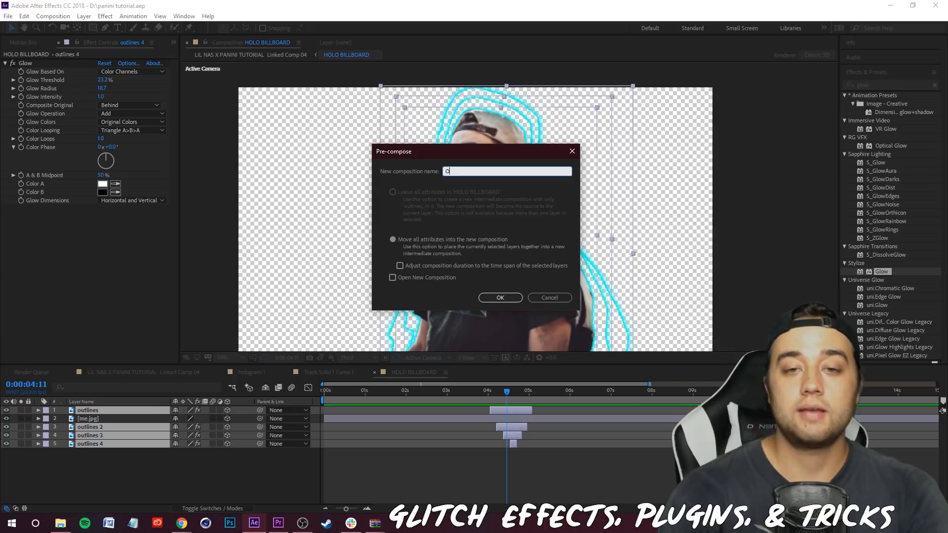
pyautogui.press('Return')
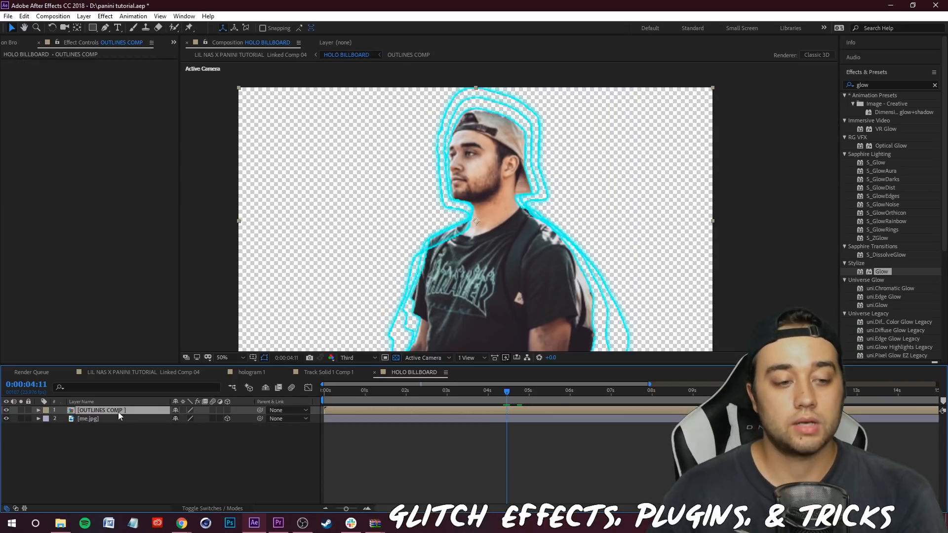
pyautogui.hotkey('ctrl', 'z')
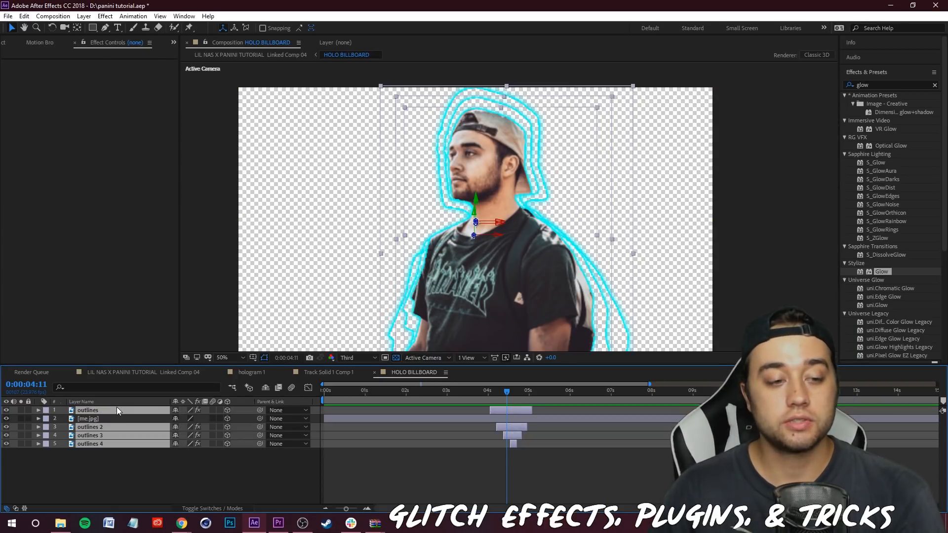
# Step: Pre-compose only outlines 2, outlines 3 and outlines 4 into a composition named OUTLINES COMP
pyautogui.keyDown('ctrl'); pyautogui.click(95, 410); pyautogui.keyUp('ctrl')
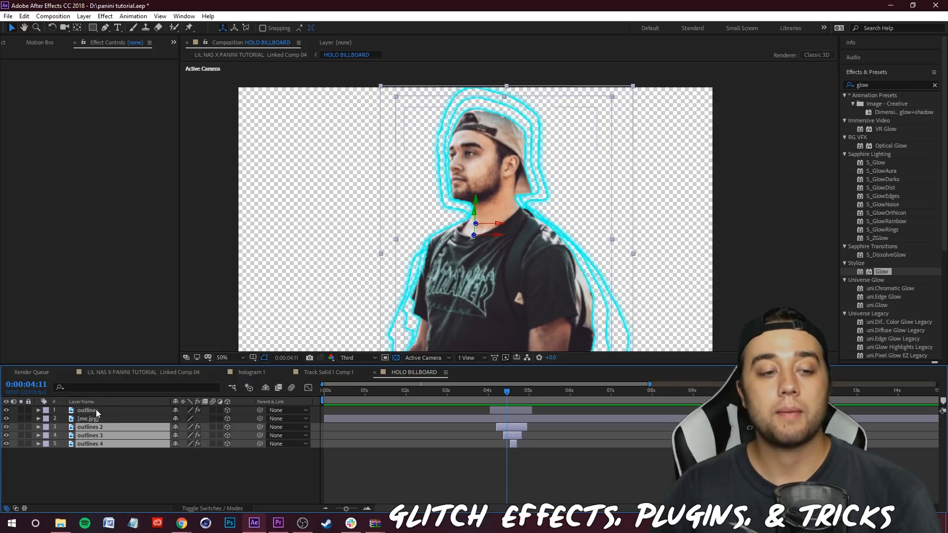
pyautogui.rightClick(102, 428)
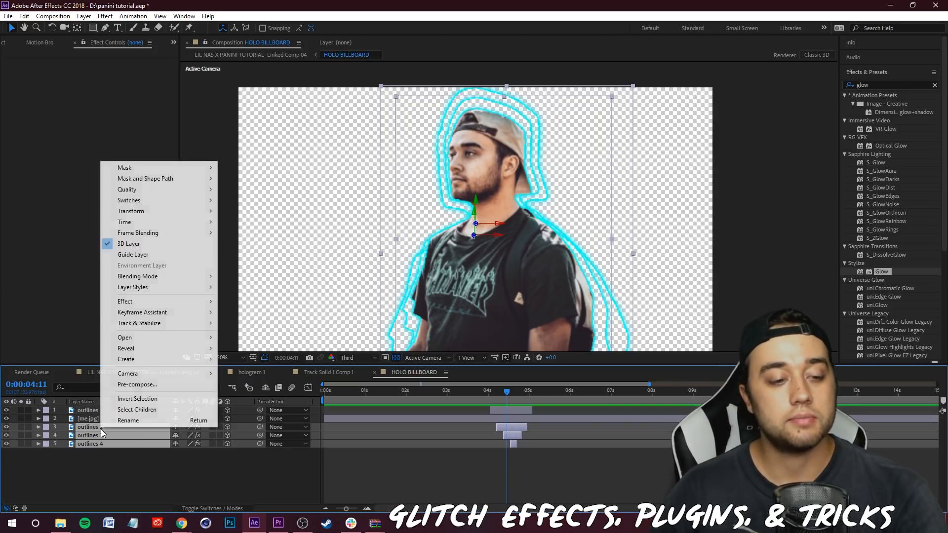
pyautogui.click(134, 390)
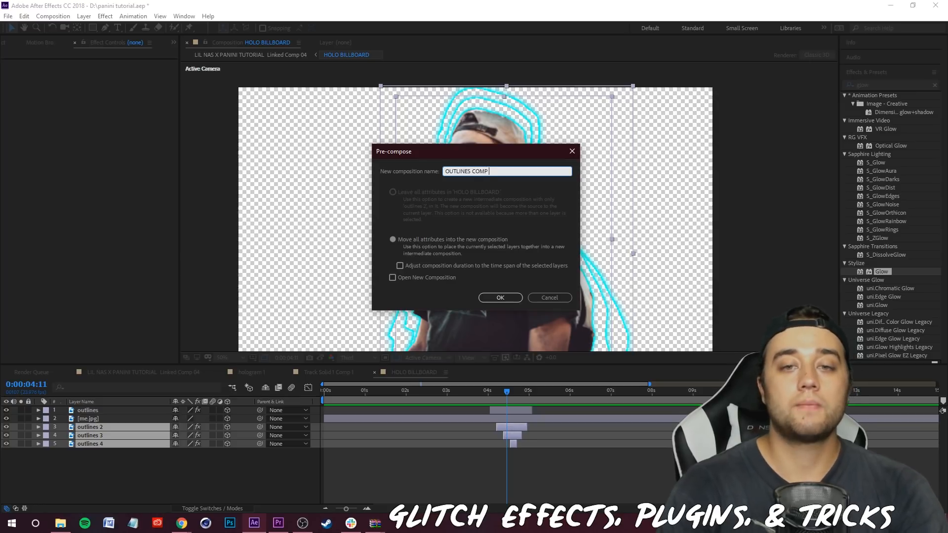
pyautogui.click(500, 298)
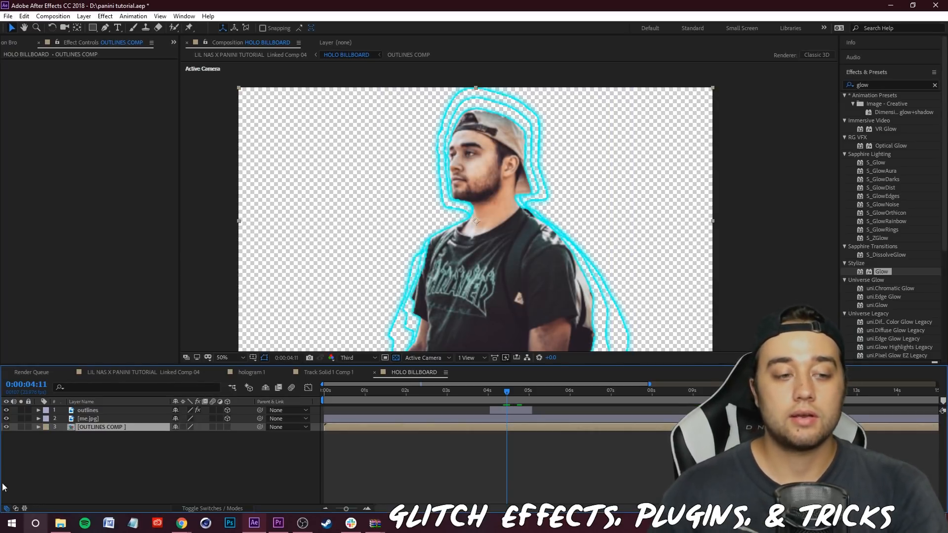
pyautogui.click(181, 473)
# Step: Split the OUTLINES COMP layer at 0:00:04:15, where the red outline appears
pyautogui.moveTo(488, 393); pyautogui.dragTo(509, 395)
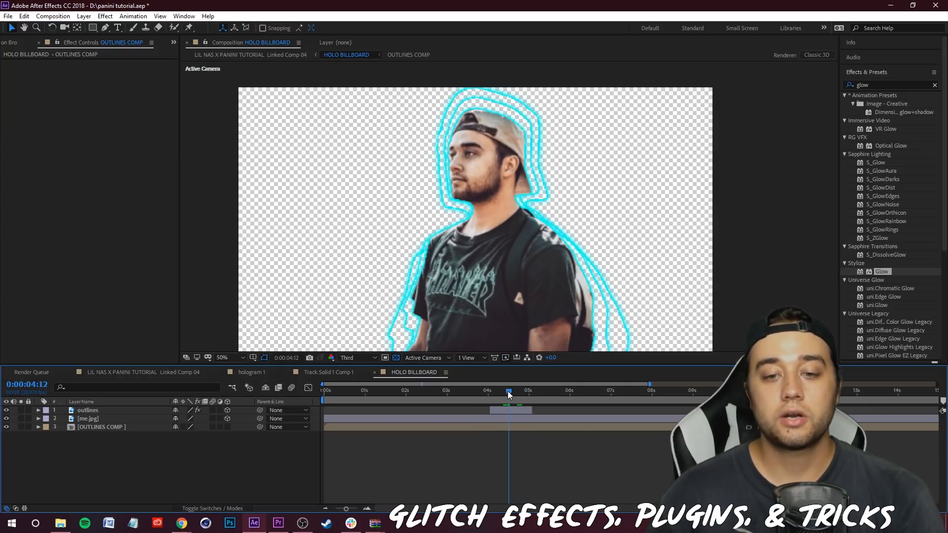
pyautogui.scroll(4, 470, 251)
pyautogui.scroll(-8, 469, 251)
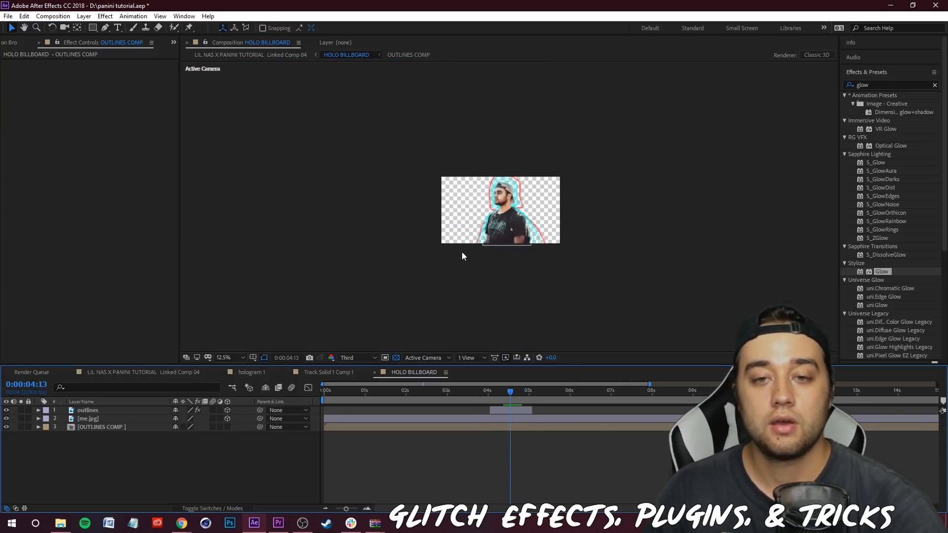
pyautogui.scroll(2, 461, 252)
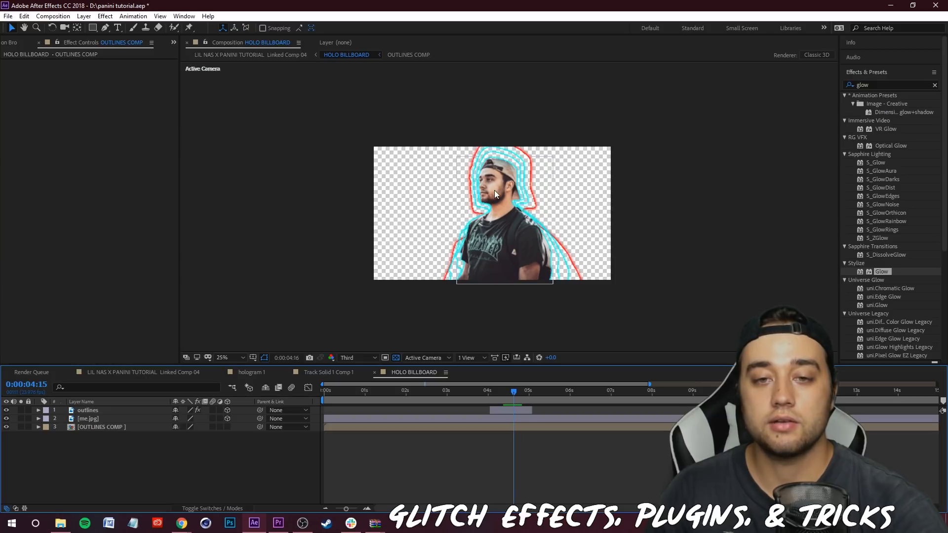
pyautogui.press('pagedown')
pyautogui.press('pagedown')
pyautogui.press('pageup')
pyautogui.press('pageup')
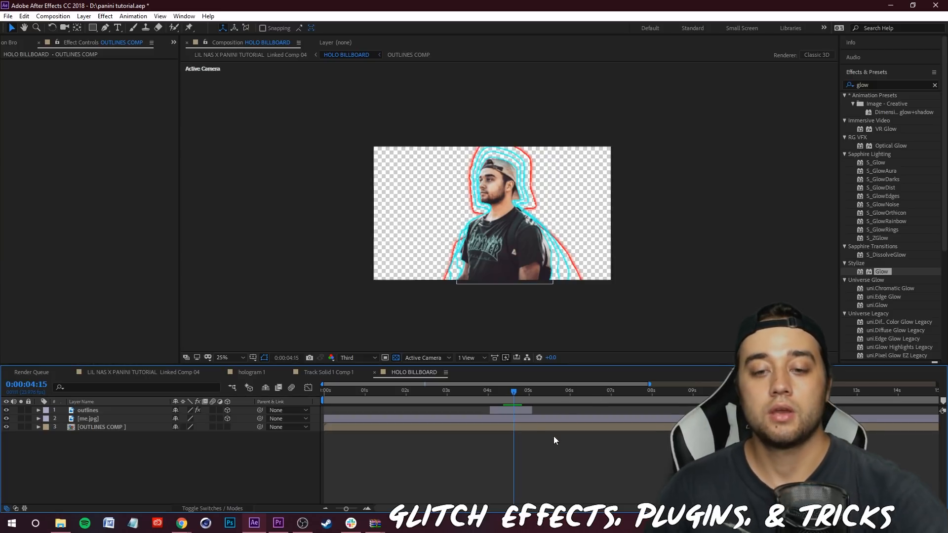
pyautogui.click(533, 428)
pyautogui.hotkey('ctrl', 'shift', 'd')
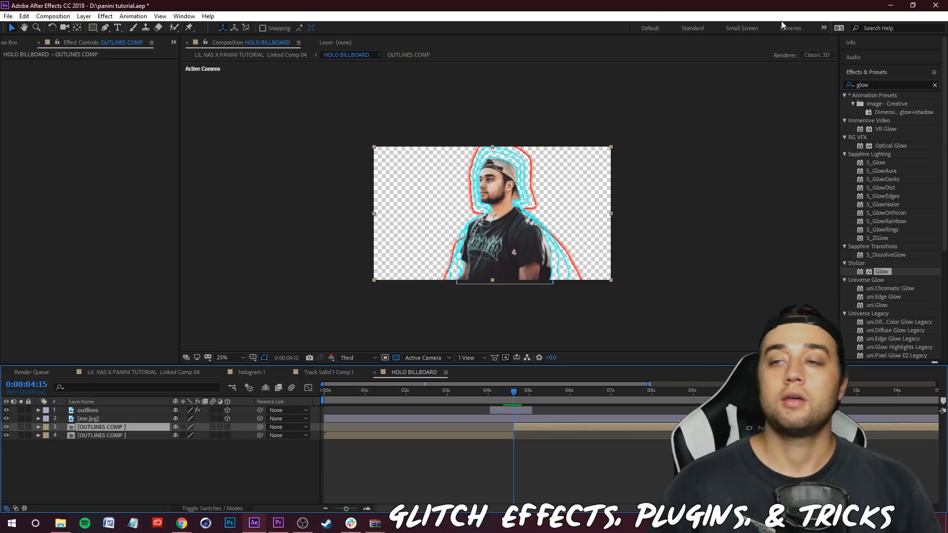
# Step: Find the Glitchify effect and apply it to the second segment of the split OUTLINES COMP layer
pyautogui.doubleClick(877, 87)
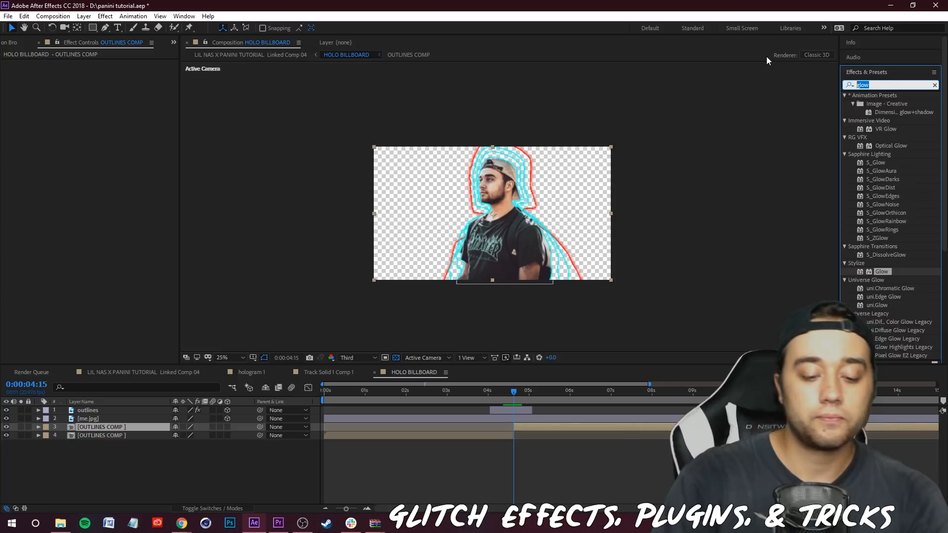
pyautogui.write('glitchify')
pyautogui.moveTo(877, 104); pyautogui.dragTo(95, 426)
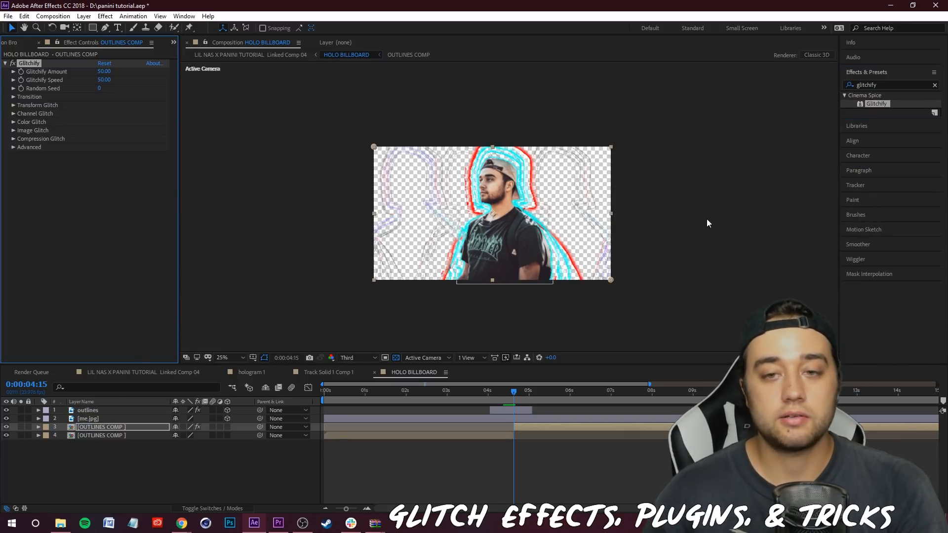
pyautogui.scroll(3, 515, 241)
pyautogui.scroll(-1, 589, 290)
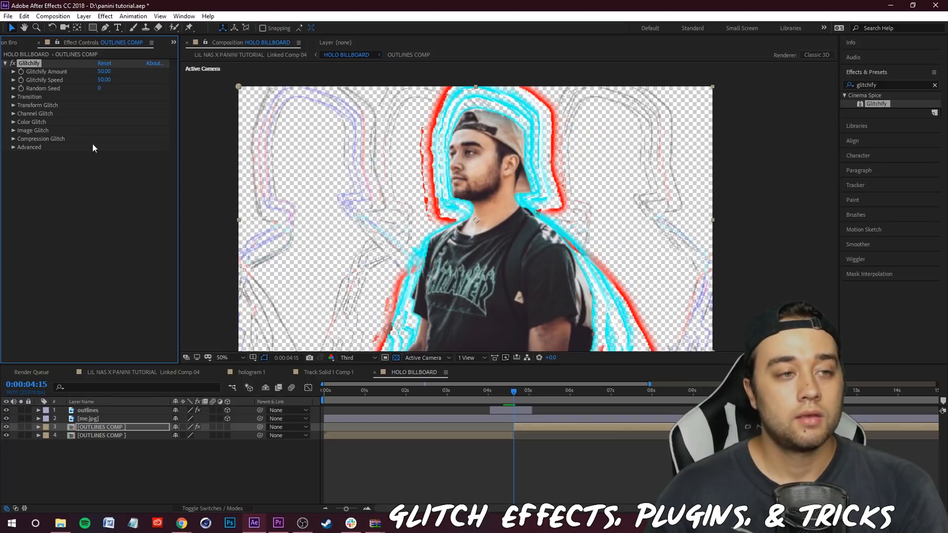
# Step: Look through Glitchify's Advanced settings and turn the effect off on the second OUTLINES COMP segment
pyautogui.click(14, 140)
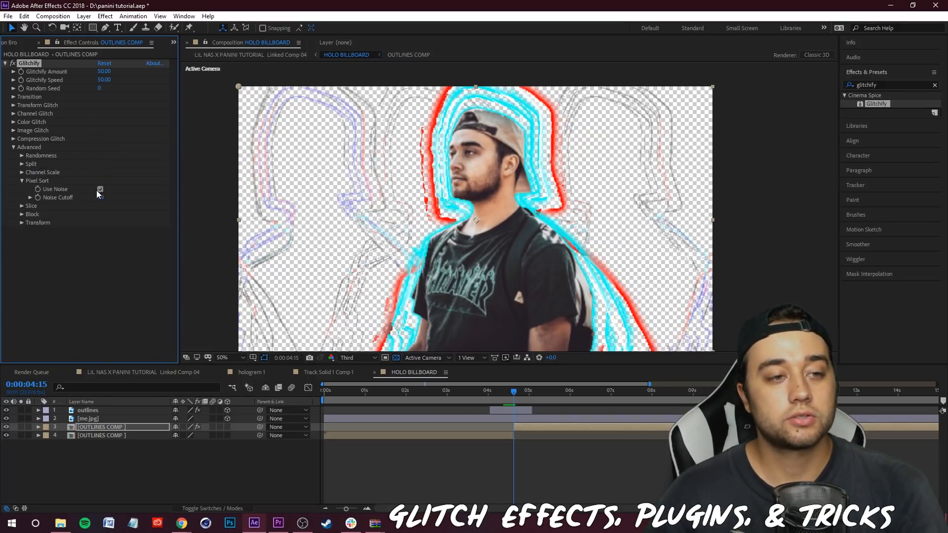
pyautogui.click(14, 147)
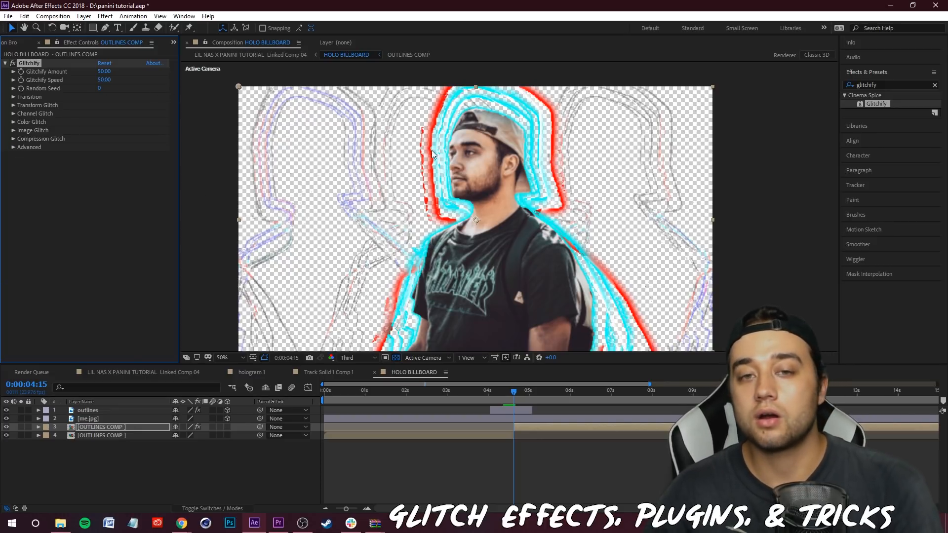
pyautogui.click(13, 63)
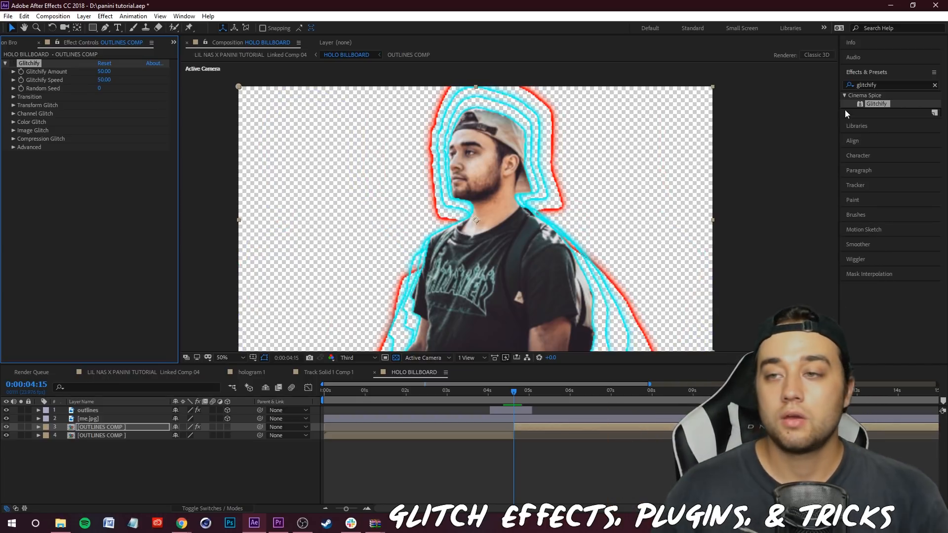
# Step: Apply Glitchify to the me.jpg layer and preview the glitch from the start of the composition
pyautogui.moveTo(884, 105); pyautogui.dragTo(108, 419)
pyautogui.click(225, 470)
pyautogui.moveTo(515, 393); pyautogui.dragTo(316, 412)
pyautogui.press('space')
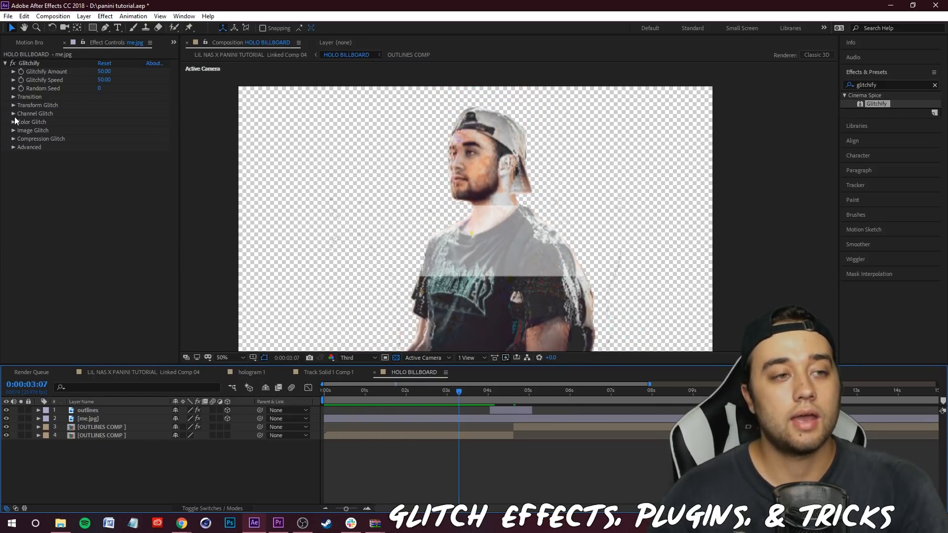
# Step: Disable Channel Glitch in the me.jpg layer's Glitchify effect, keep Image Glitch enabled, and preview from the start
pyautogui.click(14, 113)
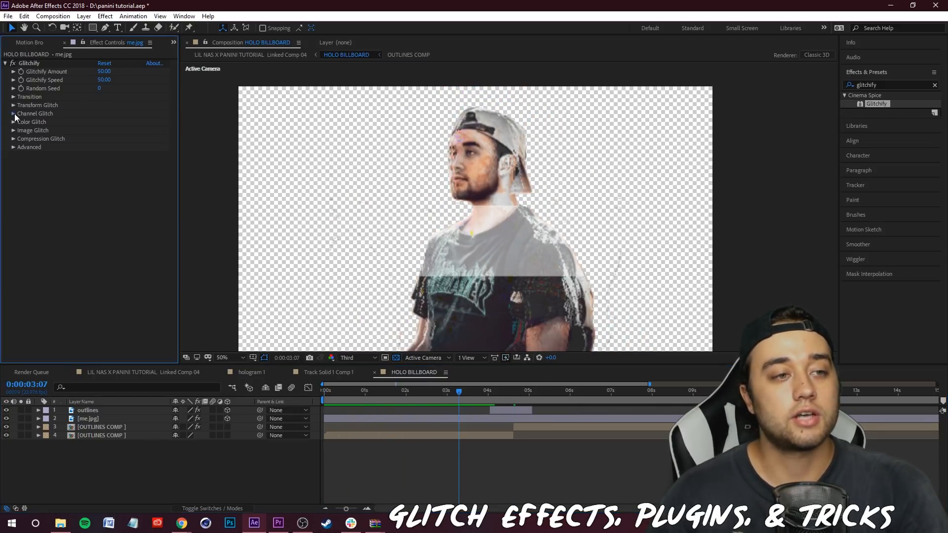
pyautogui.click(14, 113)
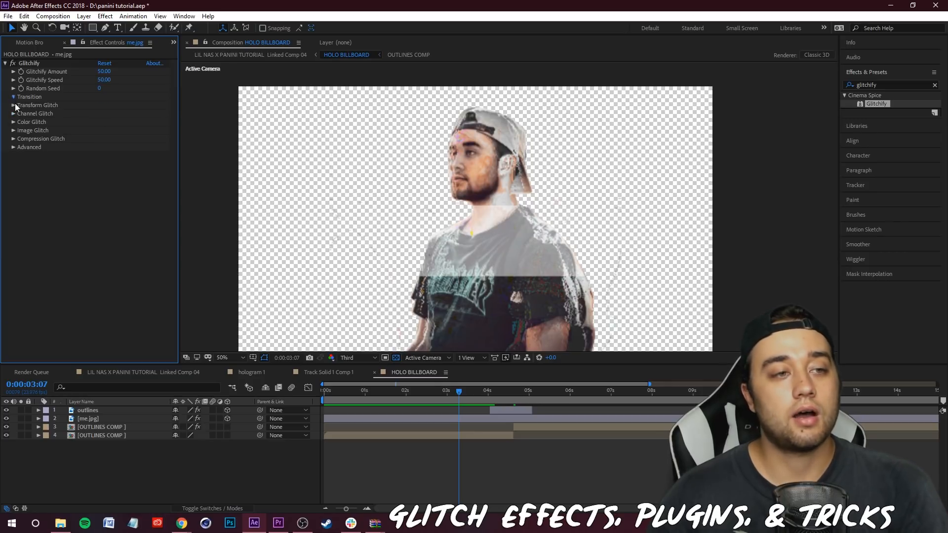
pyautogui.click(13, 112)
pyautogui.click(14, 105)
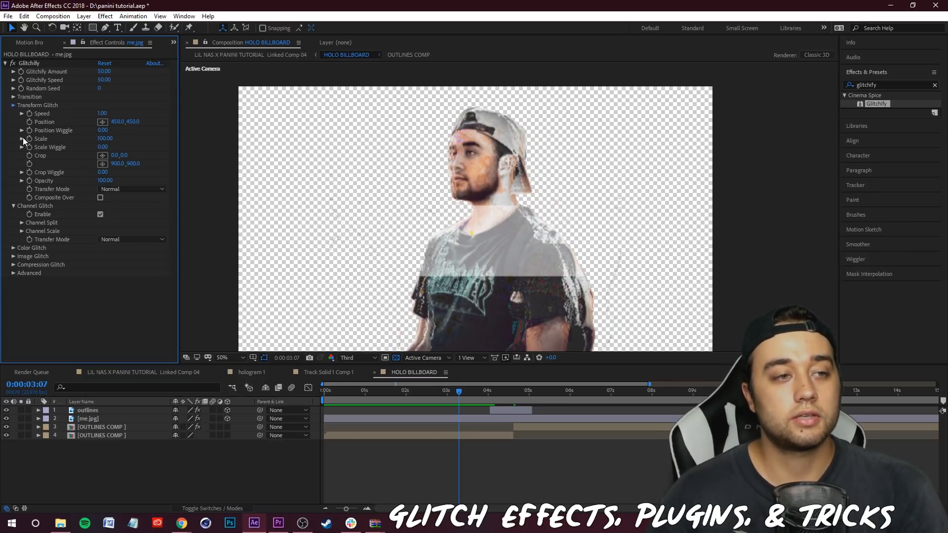
pyautogui.click(13, 105)
pyautogui.click(13, 114)
pyautogui.click(14, 130)
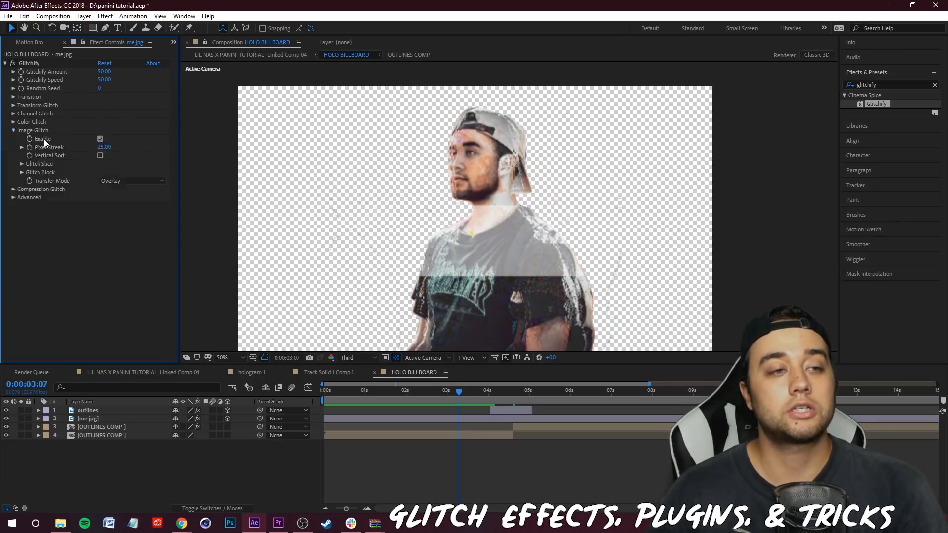
pyautogui.click(100, 139)
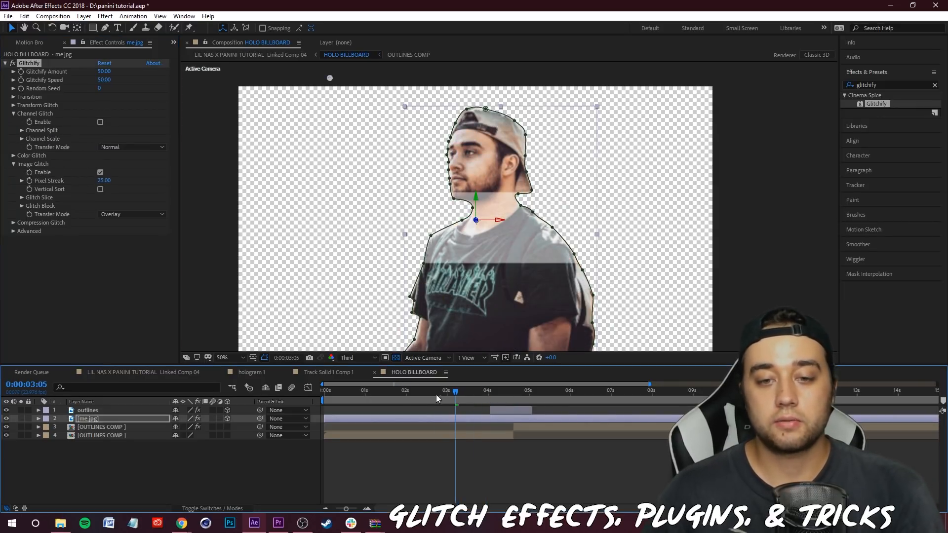
pyautogui.moveTo(436, 395); pyautogui.dragTo(313, 409)
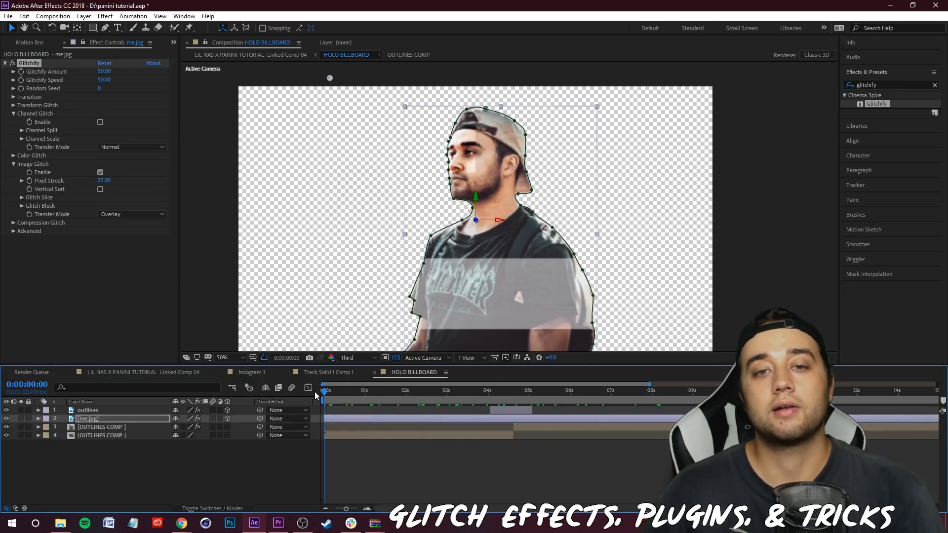
pyautogui.press('space')
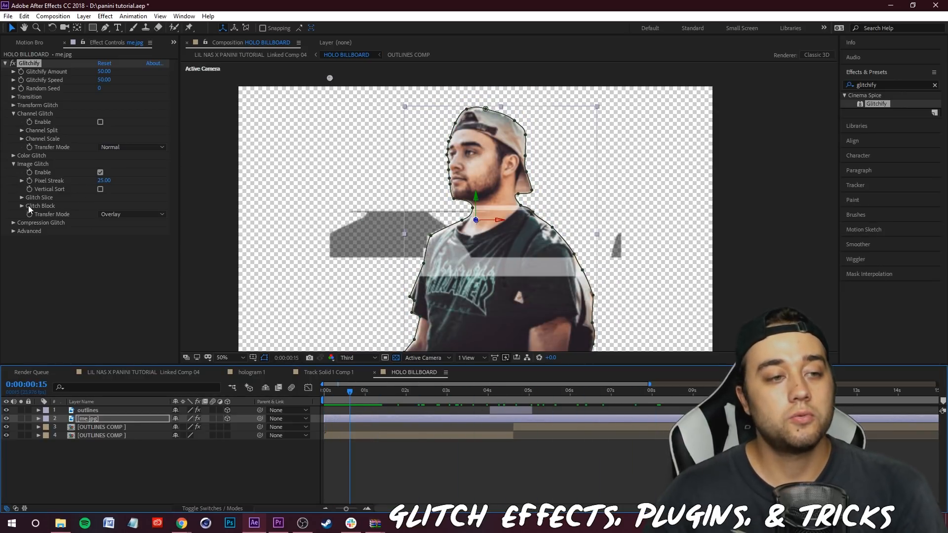
pyautogui.moveTo(104, 180); pyautogui.dragTo(239, 184)
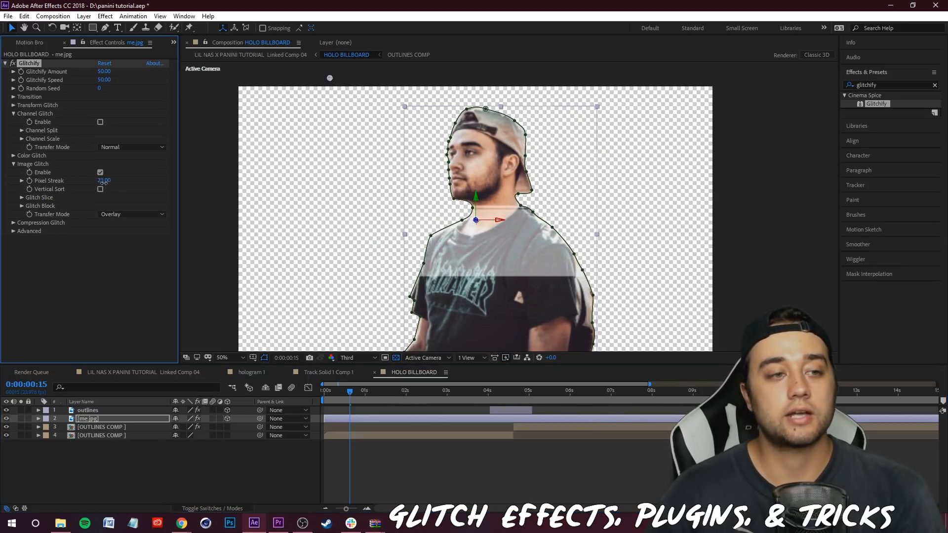
pyautogui.scroll(2, 481, 227)
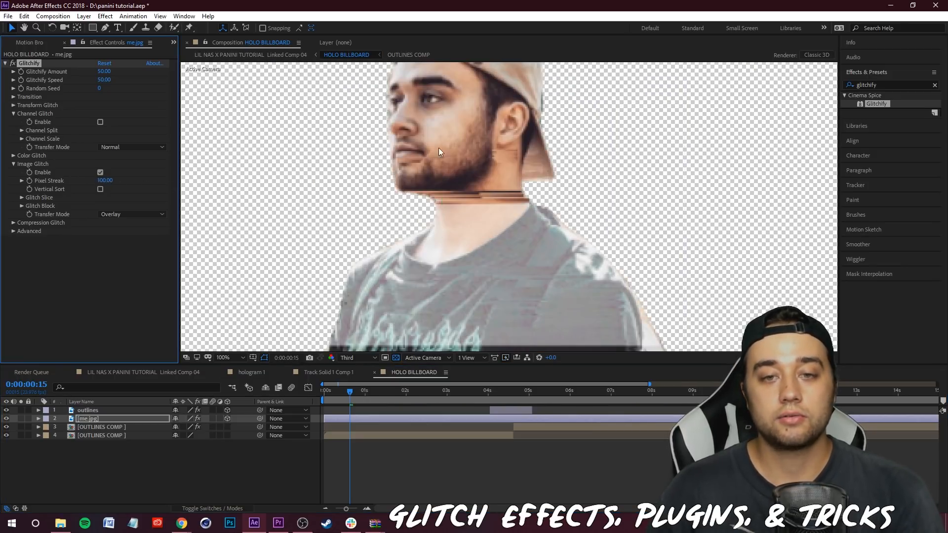
pyautogui.press('space')
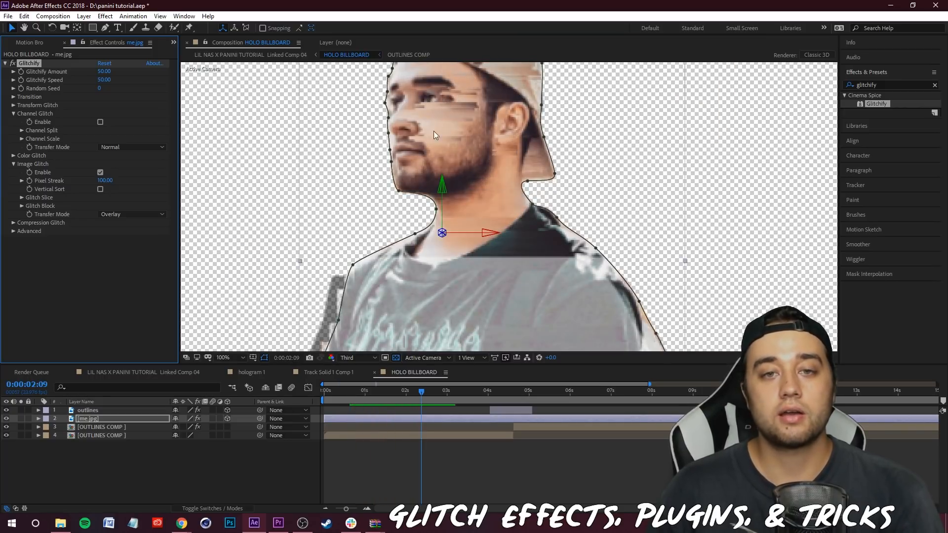
# Step: Enable Vertical Sort under Image Glitch on the me.jpg layer and play back the vertical pixel streaks
pyautogui.scroll(-3, 444, 127)
pyautogui.scroll(3, 435, 165)
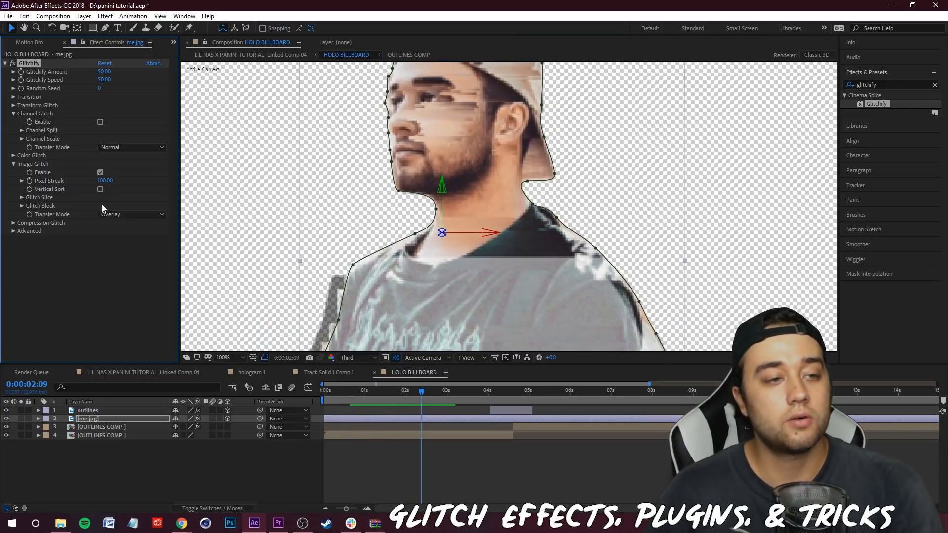
pyautogui.click(100, 189)
pyautogui.scroll(-2, 494, 202)
pyautogui.press('space')
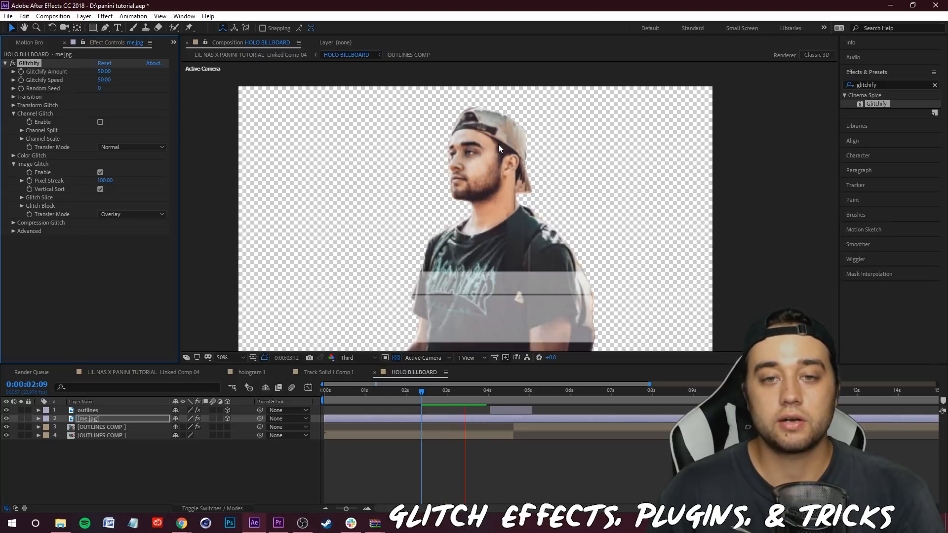
pyautogui.press('space')
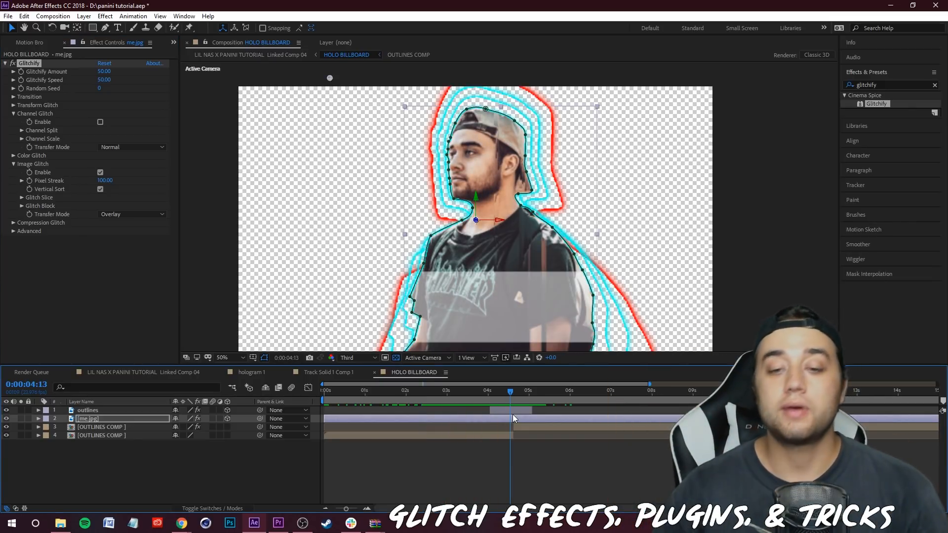
# Step: Apply a second Glitchify effect to the later OUTLINES COMP segment and check the glitched outlines around 0:00:04:20
pyautogui.click(514, 393)
pyautogui.moveTo(891, 104); pyautogui.dragTo(123, 428)
pyautogui.click(529, 424)
pyautogui.moveTo(513, 392)
pyautogui.mouseDown()
pyautogui.moveTo(527, 404)
pyautogui.moveTo(522, 394)
pyautogui.mouseUp()
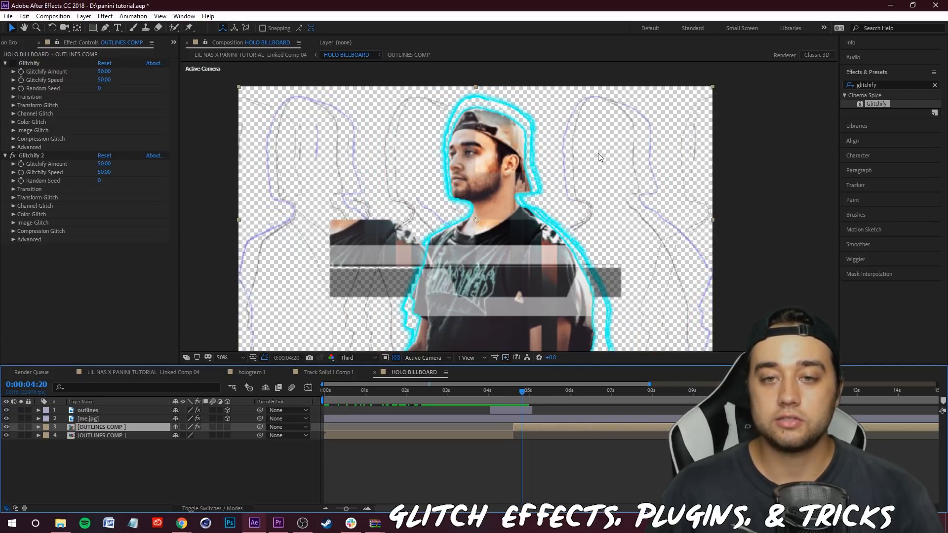
pyautogui.click(14, 215)
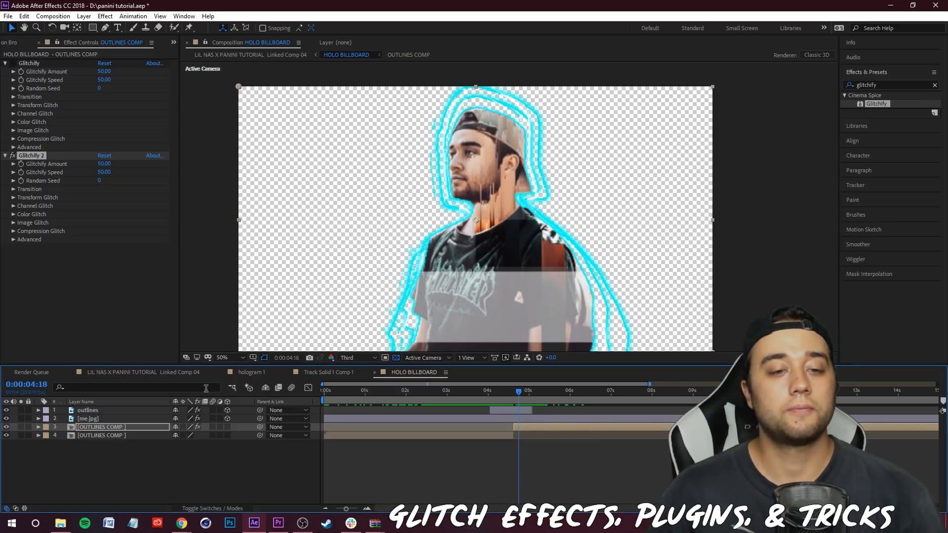
# Step: Check the glitched billboard in the LIL NAS X PANINI TUTORIAL Linked Comp 04 composition, stepping back to 0:00:04:15
pyautogui.click(131, 374)
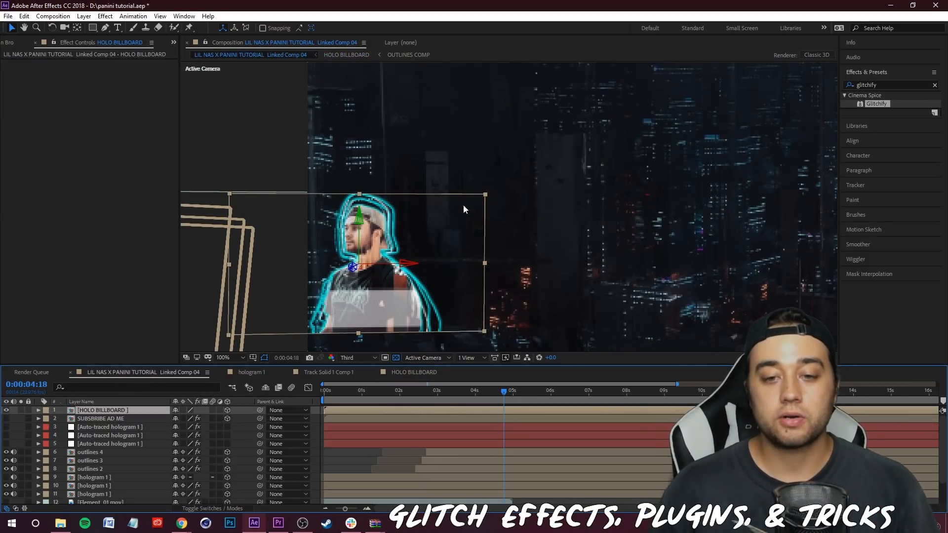
pyautogui.press(',')
pyautogui.press(',')
pyautogui.moveTo(522, 222); pyautogui.dragTo(593, 216)
pyautogui.press('pageup')
pyautogui.press('pageup')
pyautogui.press('pageup')
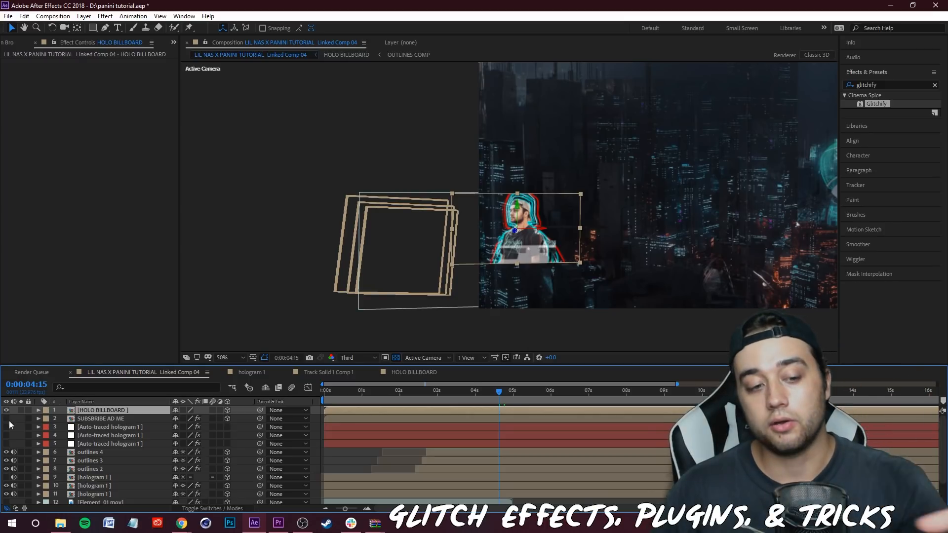
# Step: Create a 1920 x 1080 dark purple solid in the HOLO BILLBOARD composition and place it beneath all other layers
pyautogui.doubleClick(97, 412)
pyautogui.click(264, 426)
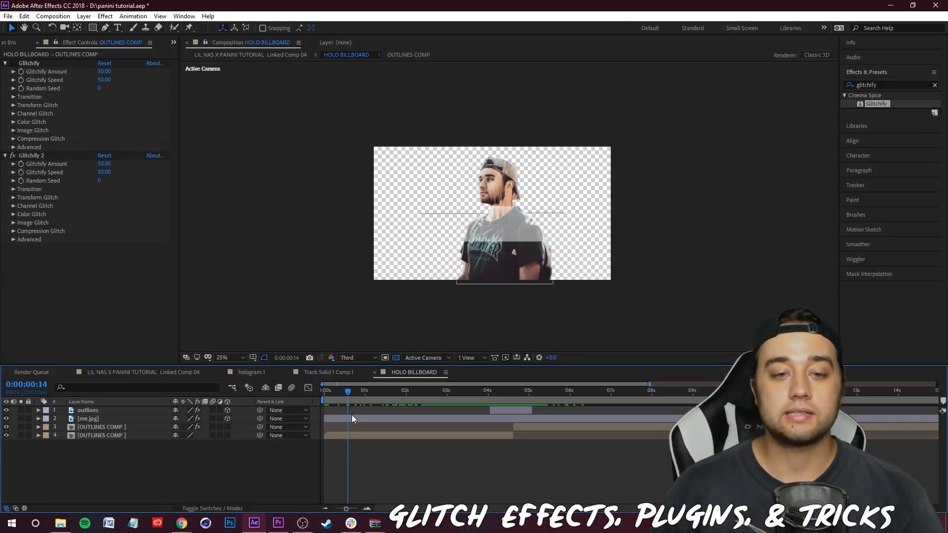
pyautogui.press('Home')
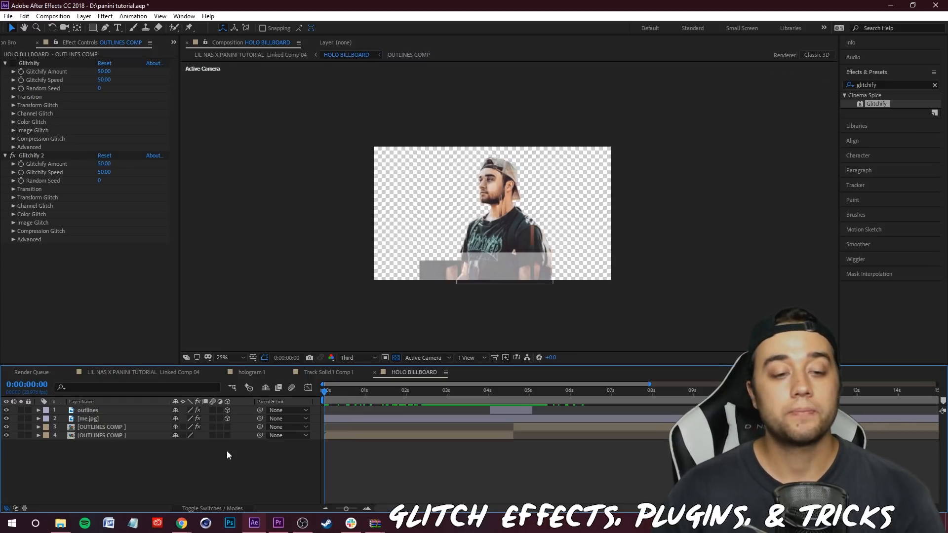
pyautogui.rightClick(159, 469)
pyautogui.moveTo(194, 362)
pyautogui.click(317, 386)
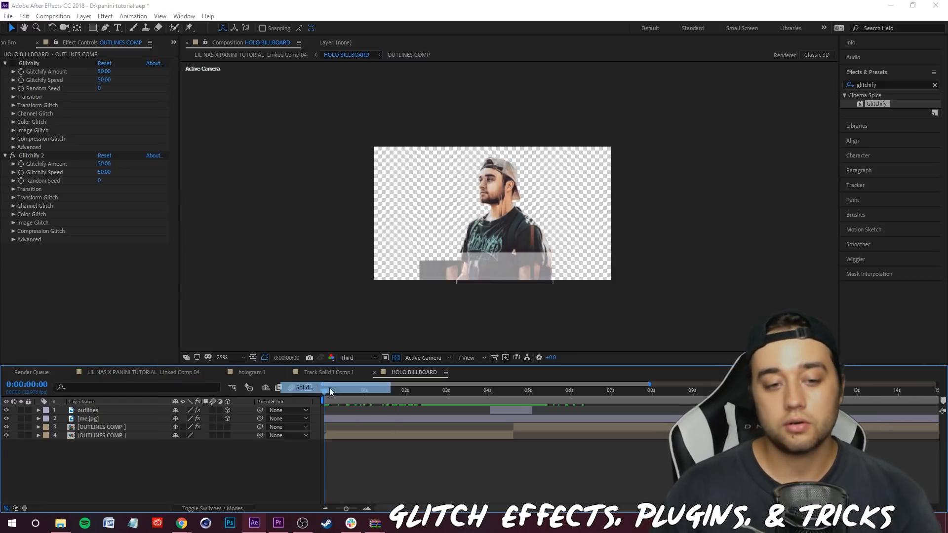
pyautogui.click(262, 262)
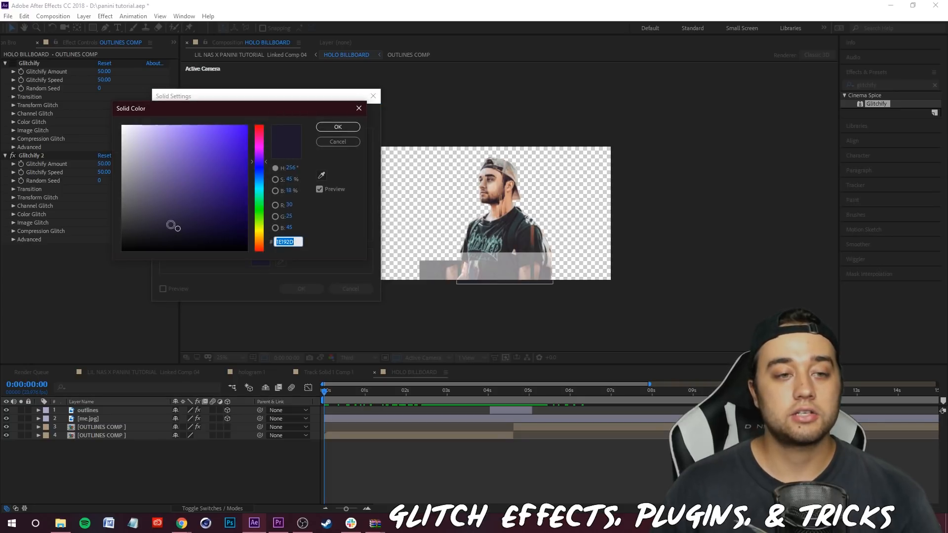
pyautogui.click(351, 127)
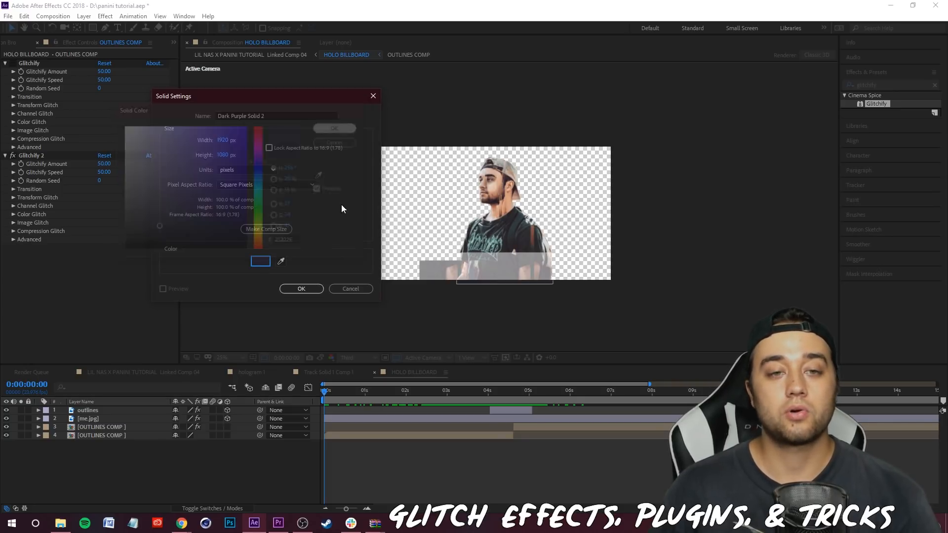
pyautogui.click(304, 289)
pyautogui.moveTo(102, 453); pyautogui.dragTo(101, 459)
pyautogui.click(100, 475)
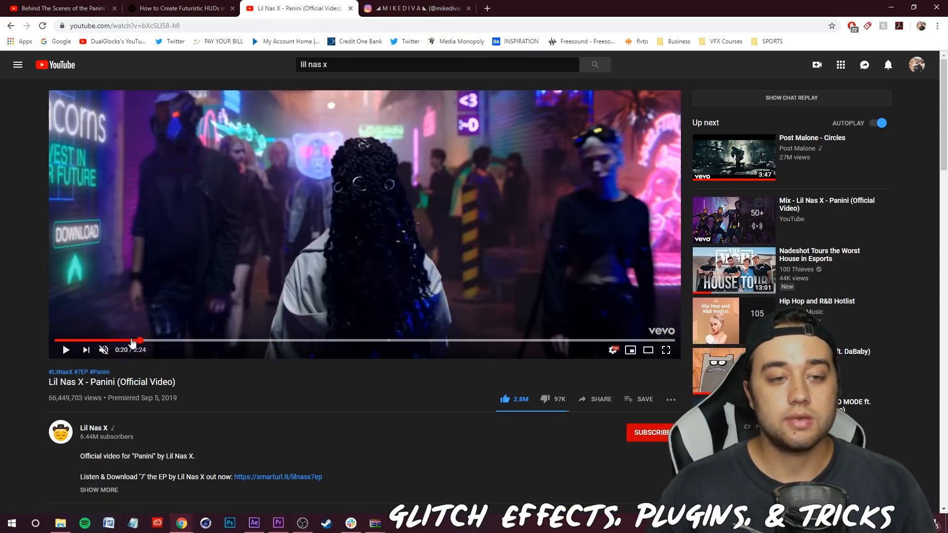
# Step: Examine the acorns billboard shot around 0:18 of the Panini video in full screen, and return to After Effects
pyautogui.moveTo(132, 341); pyautogui.dragTo(124, 342)
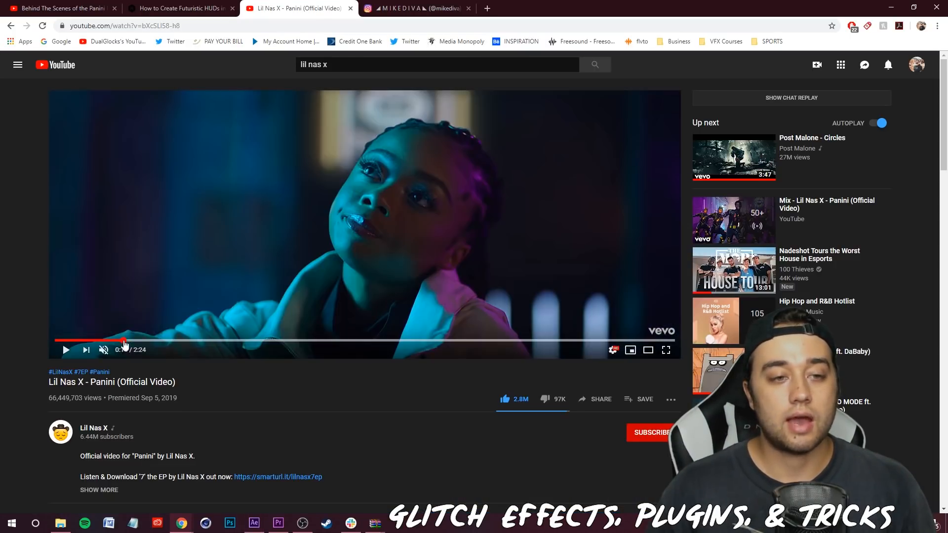
pyautogui.click(134, 342)
pyautogui.press('f')
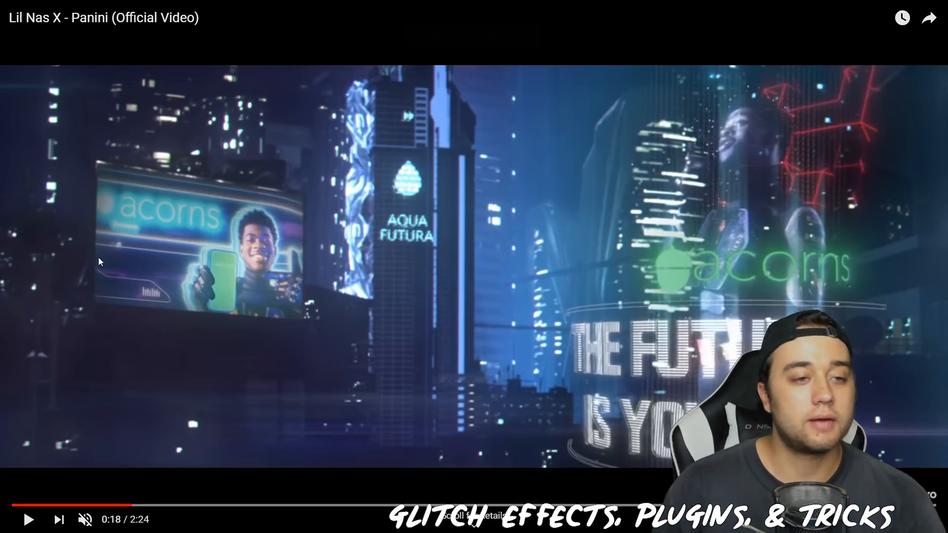
pyautogui.click(134, 291)
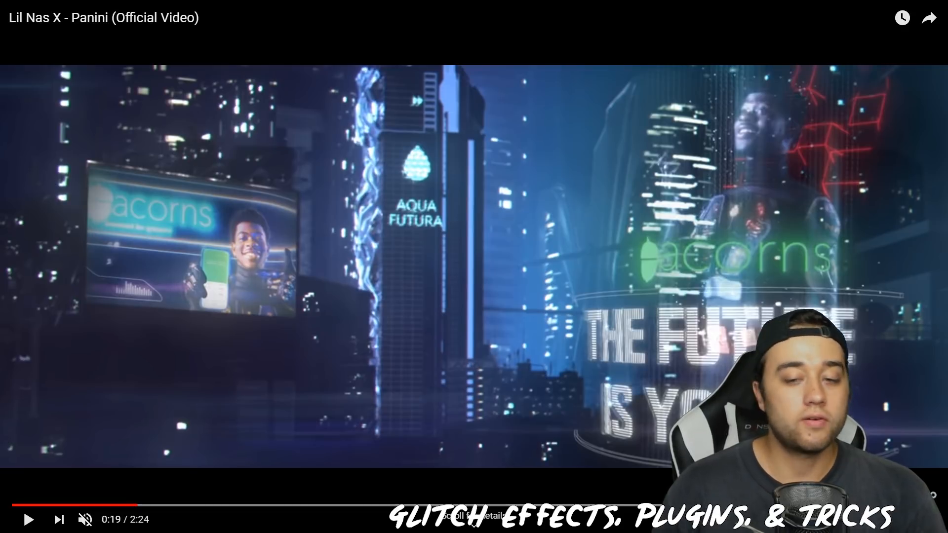
pyautogui.press('Escape')
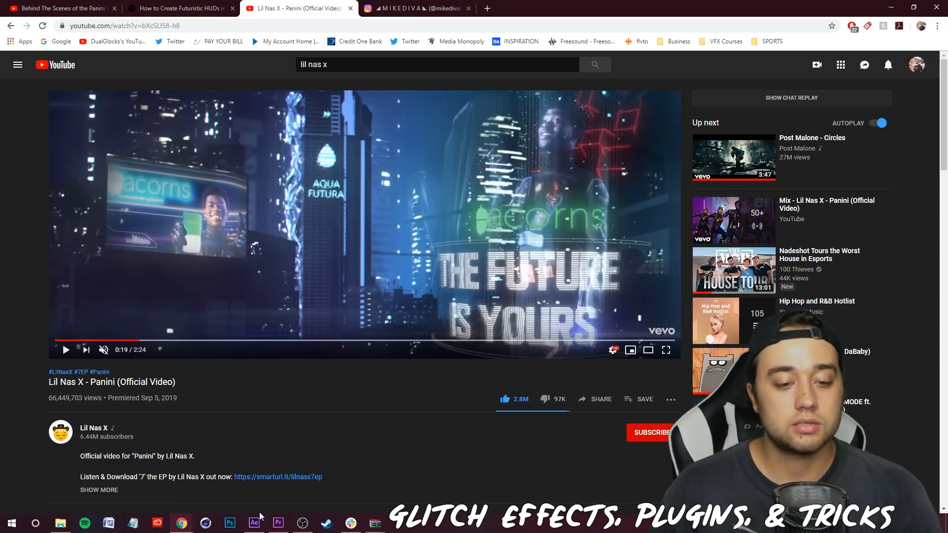
pyautogui.click(253, 525)
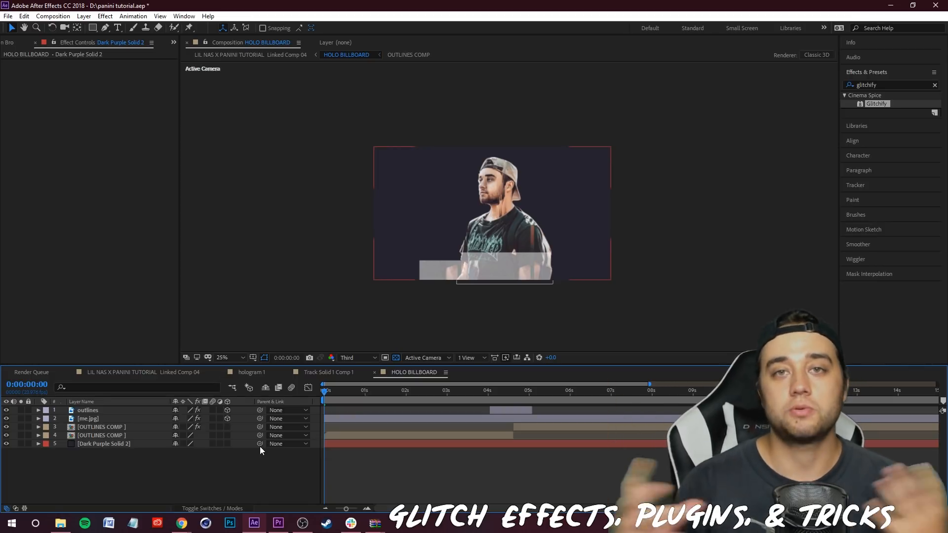
# Step: Switch to File Explorer and open the Glitch Transitions 4K Photo JPEG folder inside Mega_4K_Glitch_Pack
pyautogui.click(55, 528)
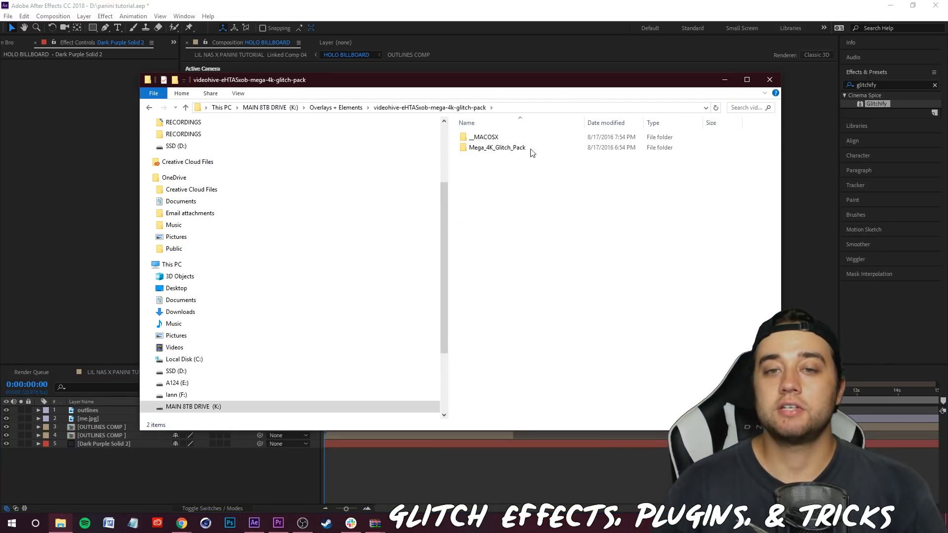
pyautogui.doubleClick(500, 148)
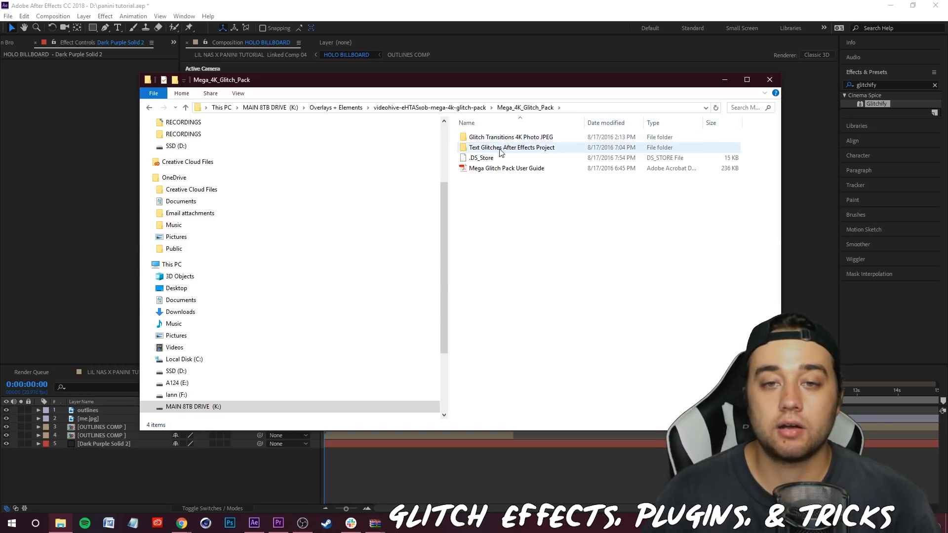
pyautogui.doubleClick(509, 137)
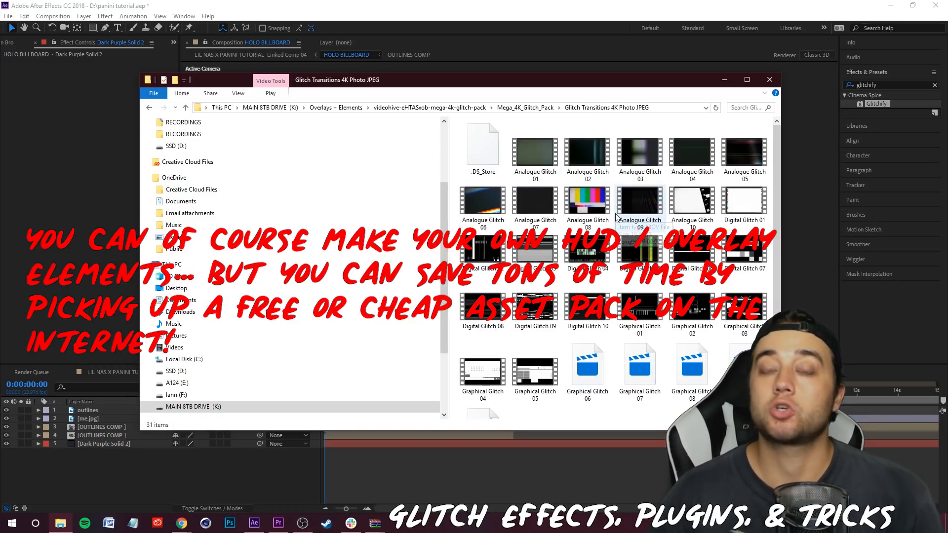
pyautogui.moveTo(356, 81); pyautogui.dragTo(452, 75)
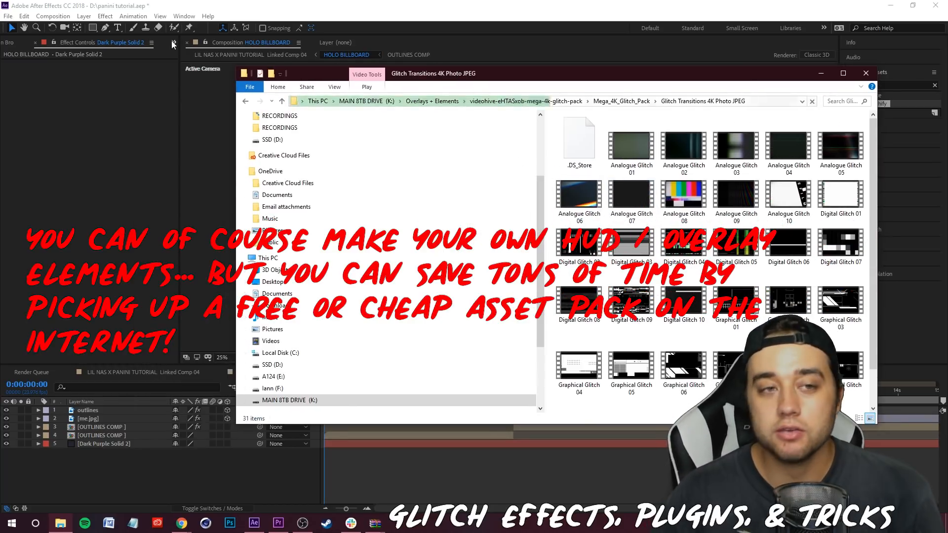
# Step: Import Analogue Glitch 06 into the After Effects project and place it directly above me.jpg in HOLO BILLBOARD
pyautogui.click(173, 42)
pyautogui.click(60, 523)
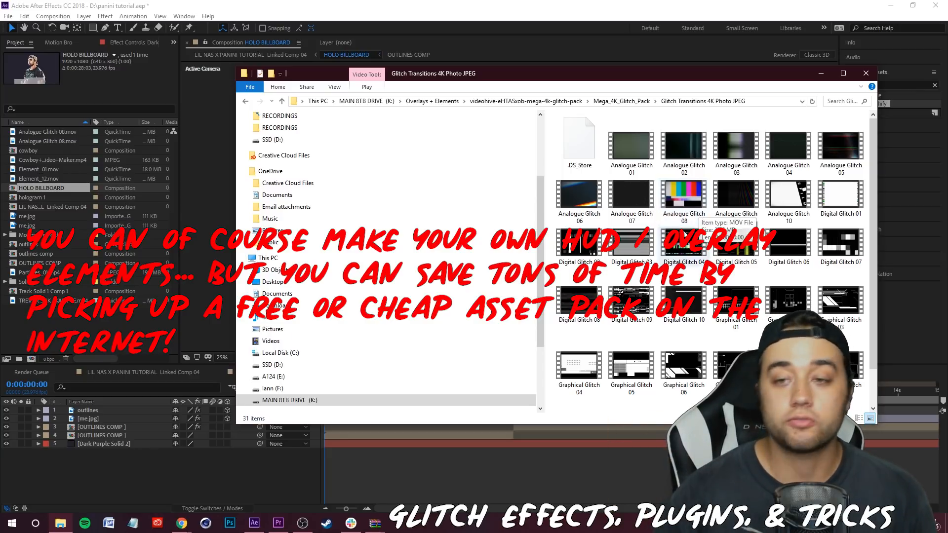
pyautogui.click(599, 198)
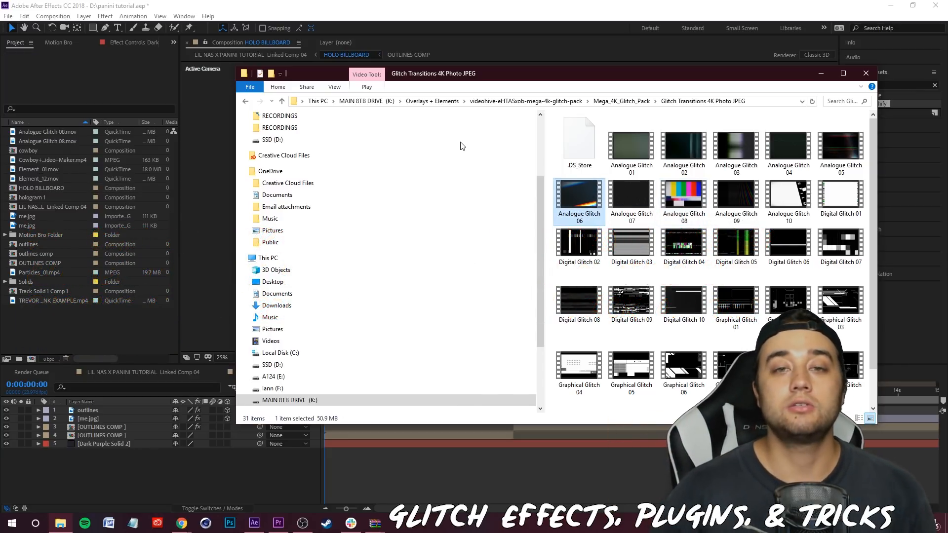
pyautogui.hotkey('alt', 'Tab')
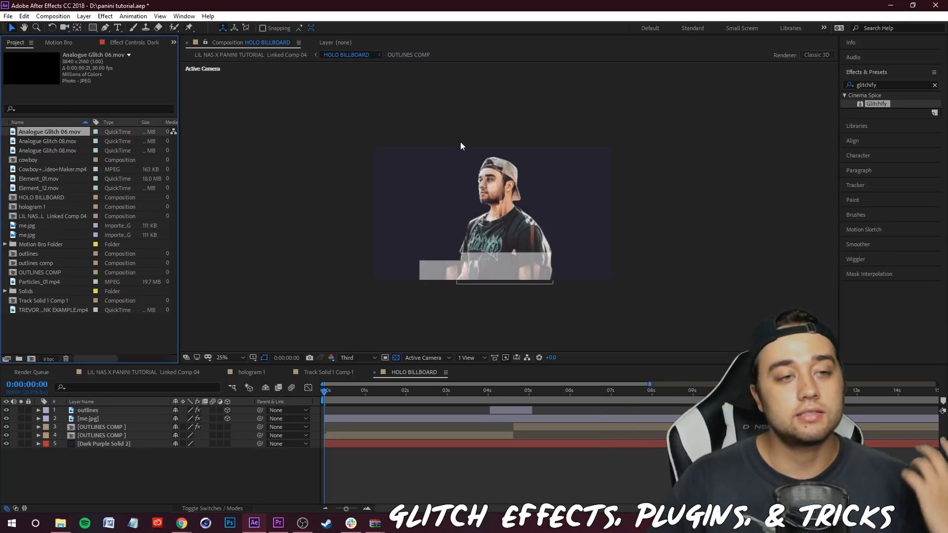
pyautogui.moveTo(131, 405); pyautogui.dragTo(131, 415)
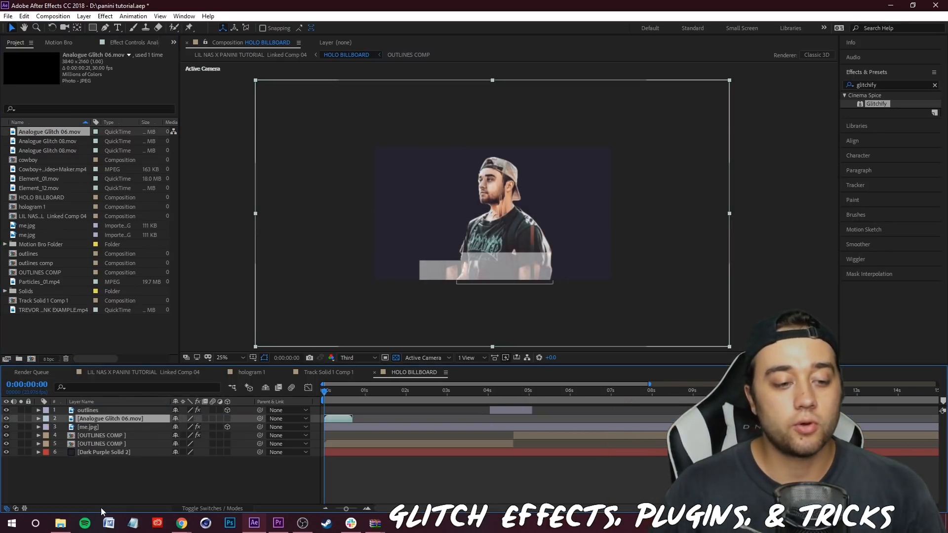
# Step: Import Element_22 into the project from the GlitchElementsPack30 folder in Overlays + Elements
pyautogui.hotkey('alt', 'Tab')
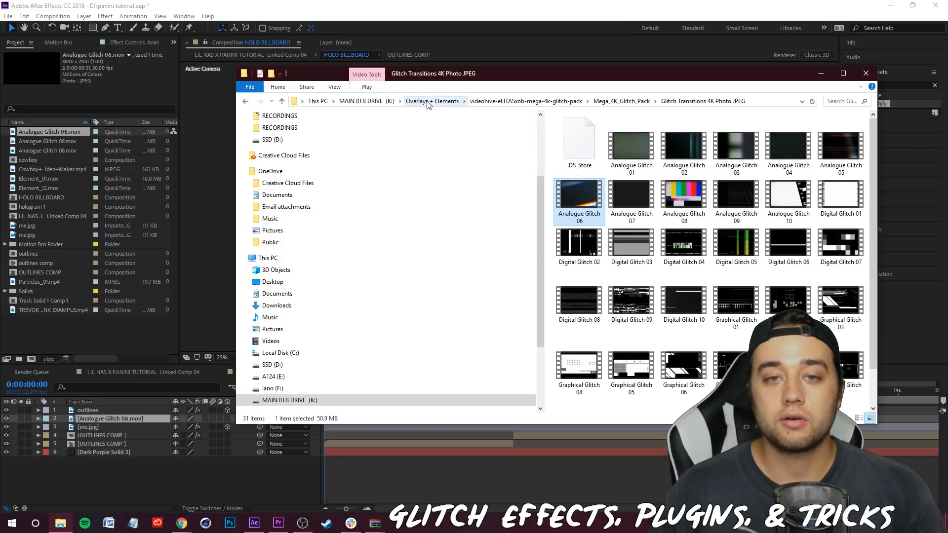
pyautogui.scroll(3, 383, 262)
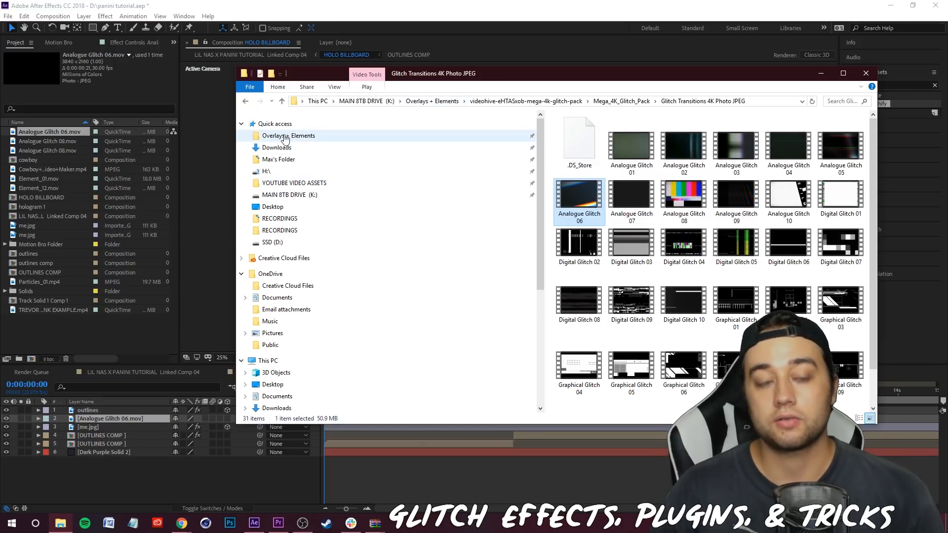
pyautogui.click(284, 140)
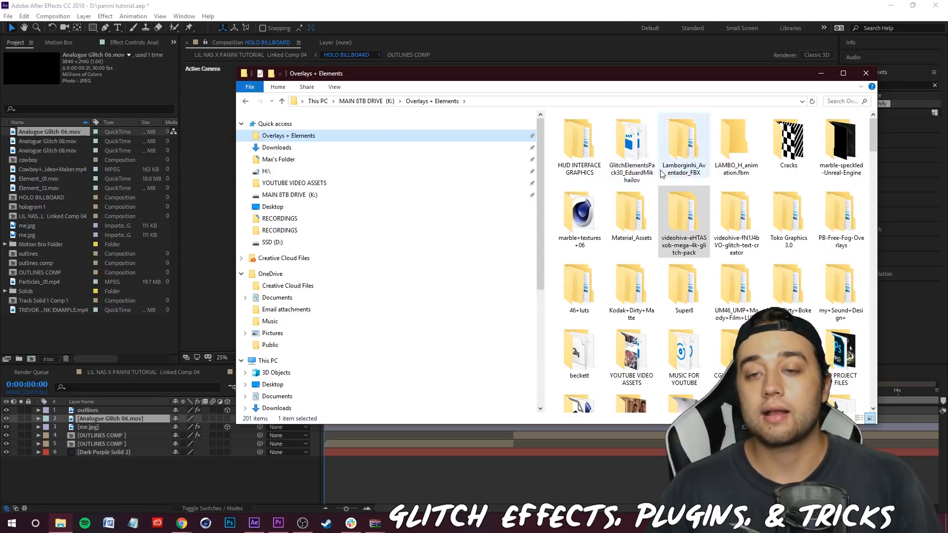
pyautogui.doubleClick(641, 176)
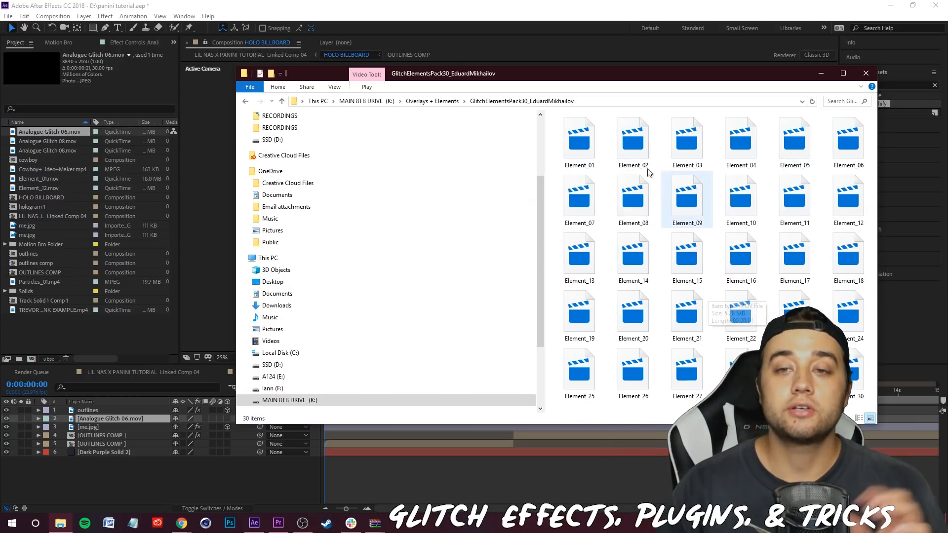
pyautogui.moveTo(741, 312); pyautogui.dragTo(95, 336)
pyautogui.hotkey('alt', 'Tab')
# Step: Look through RS3007_Interface_Elements_04 in the HUD INTERFACE GRAPHICS folder, and close File Explorer
pyautogui.hotkey('alt', 'Tab')
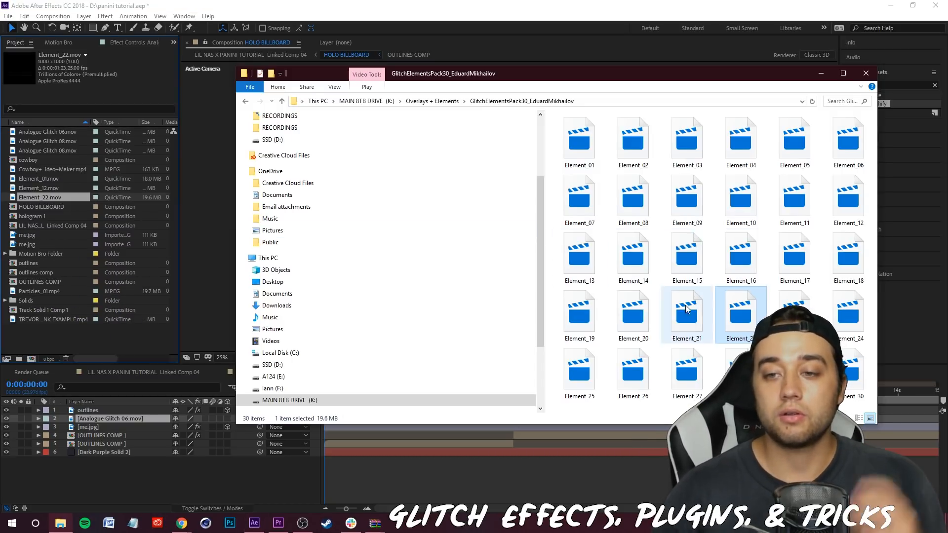
pyautogui.hotkey('alt', 'Left')
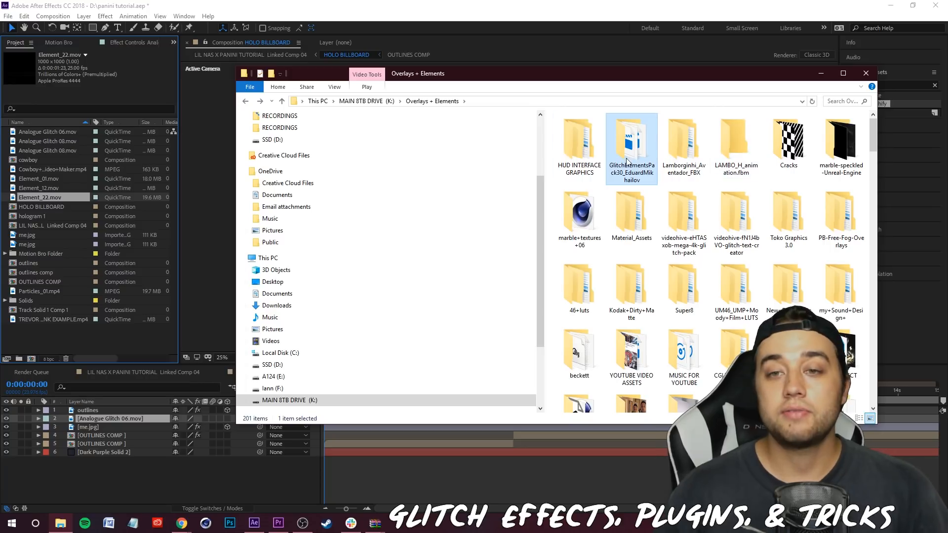
pyautogui.doubleClick(574, 169)
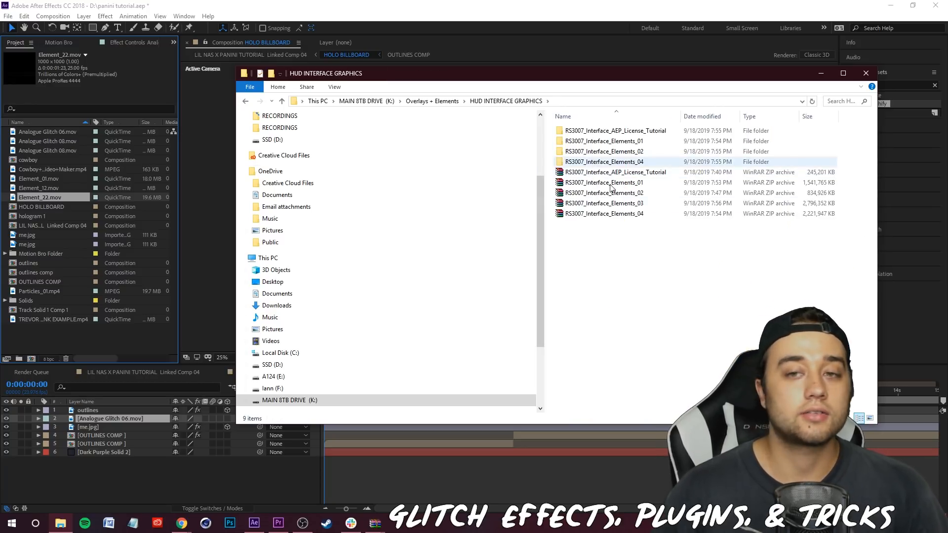
pyautogui.doubleClick(592, 162)
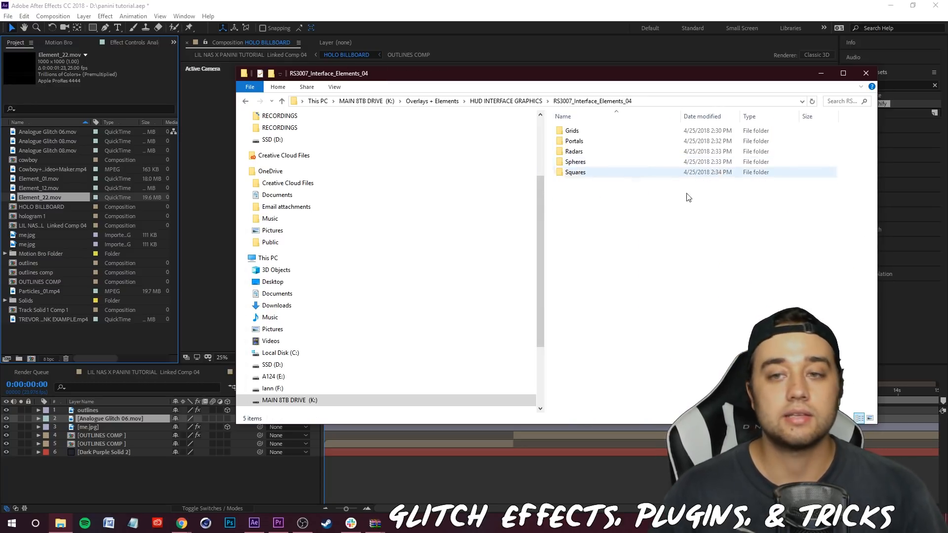
pyautogui.click(246, 102)
pyautogui.click(866, 73)
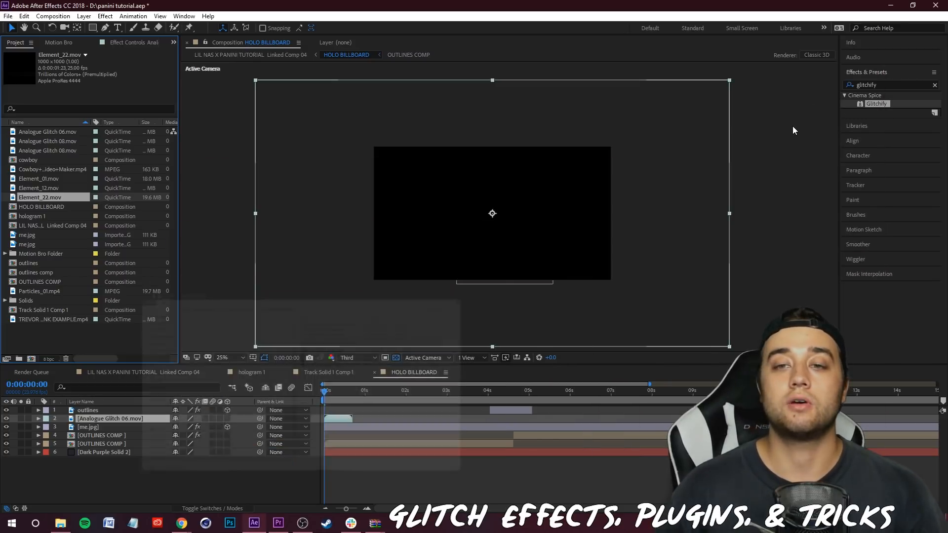
# Step: Move the Analogue Glitch 06 layer directly above Dark Purple Solid 2 and scale it down closer to the HOLO BILLBOARD frame
pyautogui.moveTo(112, 418); pyautogui.dragTo(109, 451)
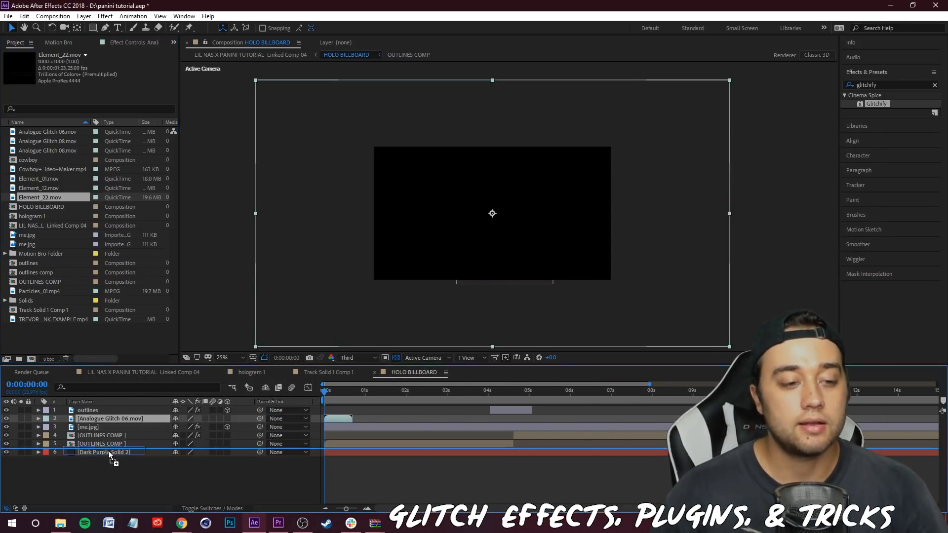
pyautogui.moveTo(730, 347); pyautogui.dragTo(663, 305)
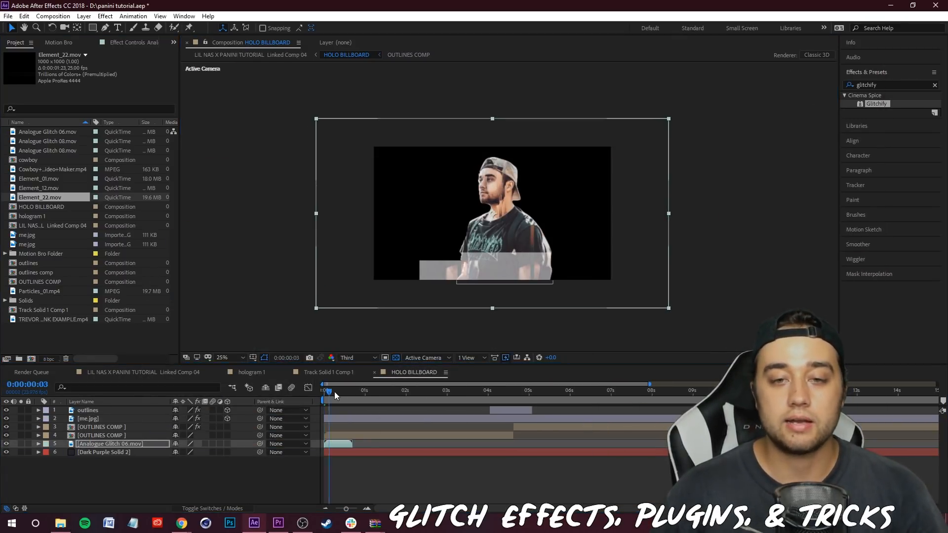
pyautogui.moveTo(334, 392); pyautogui.dragTo(326, 392)
# Step: Set the Analogue Glitch 06 layer's blending mode to Add and place a duplicate starting at about one second
pyautogui.click(212, 508)
pyautogui.click(201, 445)
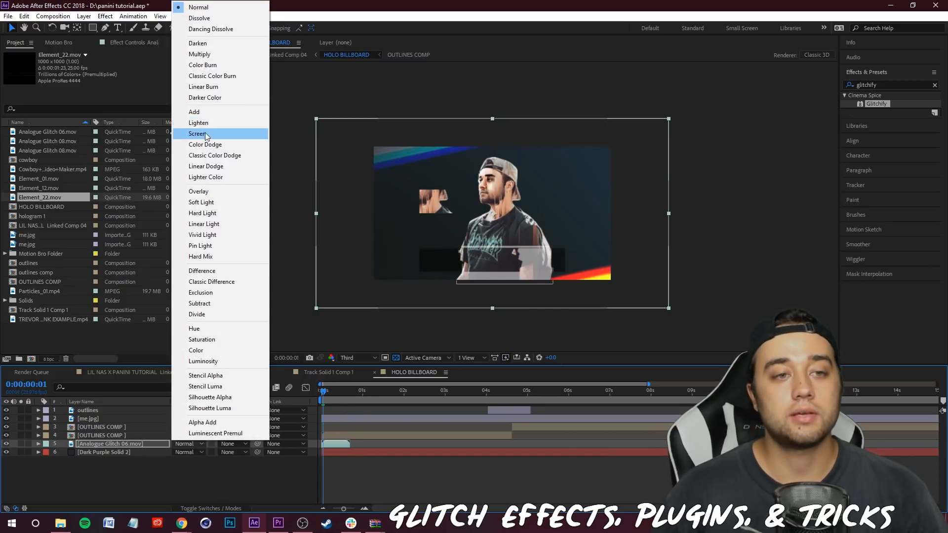
pyautogui.click(206, 134)
pyautogui.click(190, 444)
pyautogui.click(205, 113)
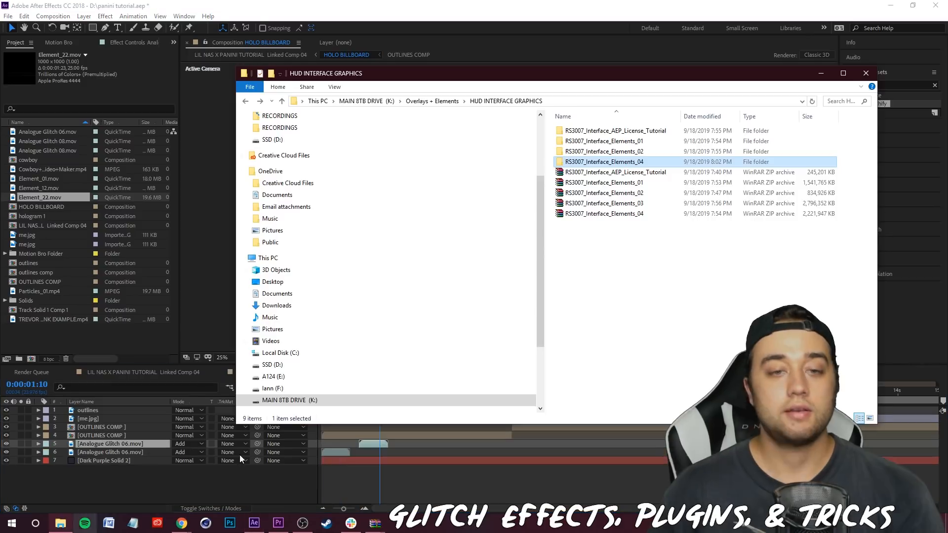
# Step: Import Analogue Glitch 02, 03 and 04 from the Glitch Transitions 4K Photo JPEG folder and stagger them in Add mode above Analogue Glitch 06
pyautogui.click(246, 102)
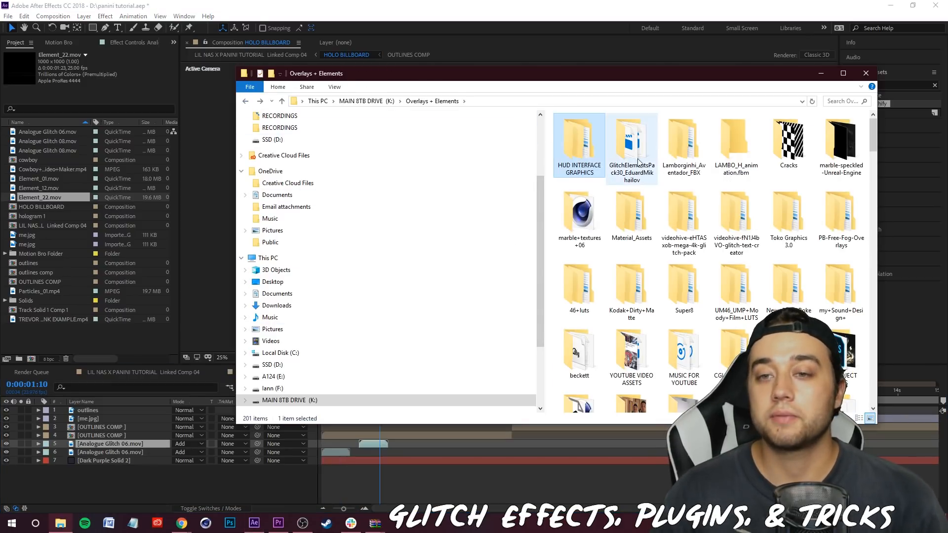
pyautogui.scroll(-3, 741, 277)
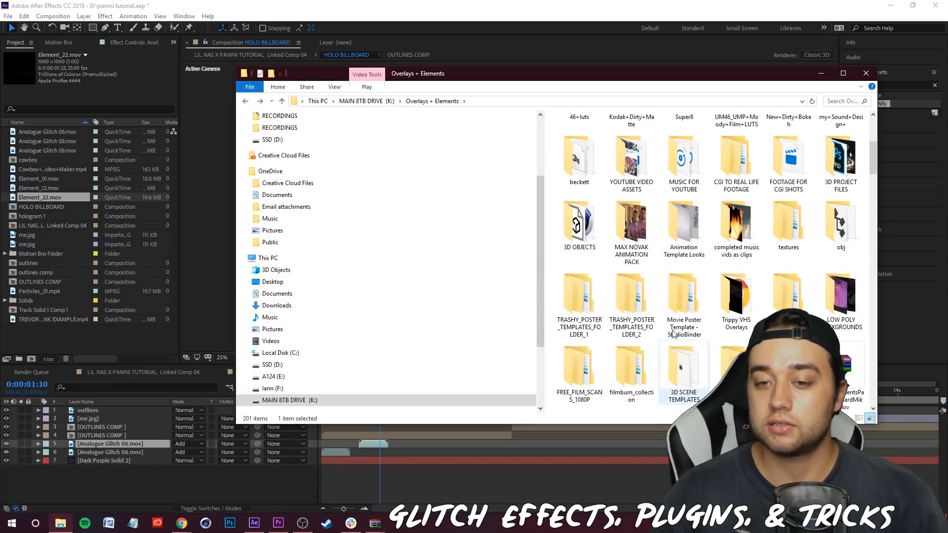
pyautogui.scroll(3, 778, 288)
pyautogui.doubleClick(684, 217)
pyautogui.doubleClick(607, 141)
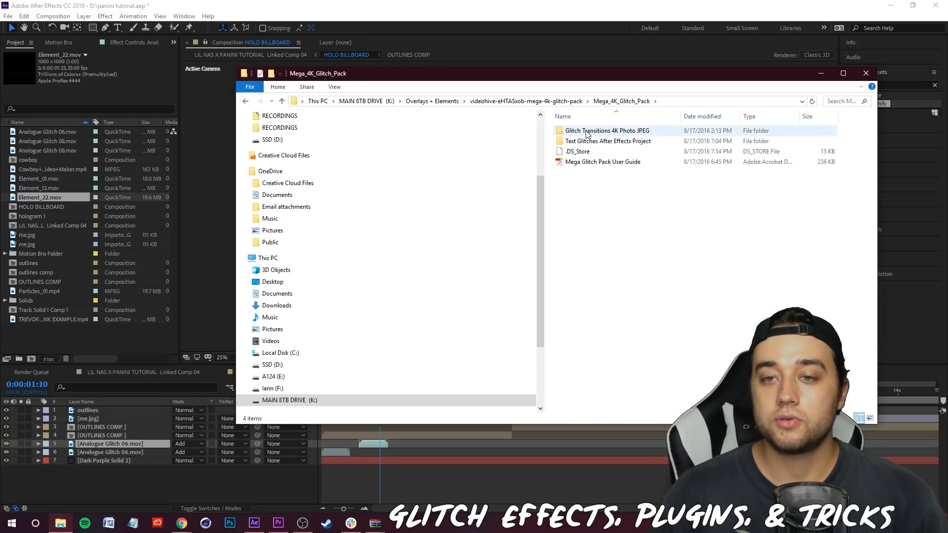
pyautogui.doubleClick(606, 131)
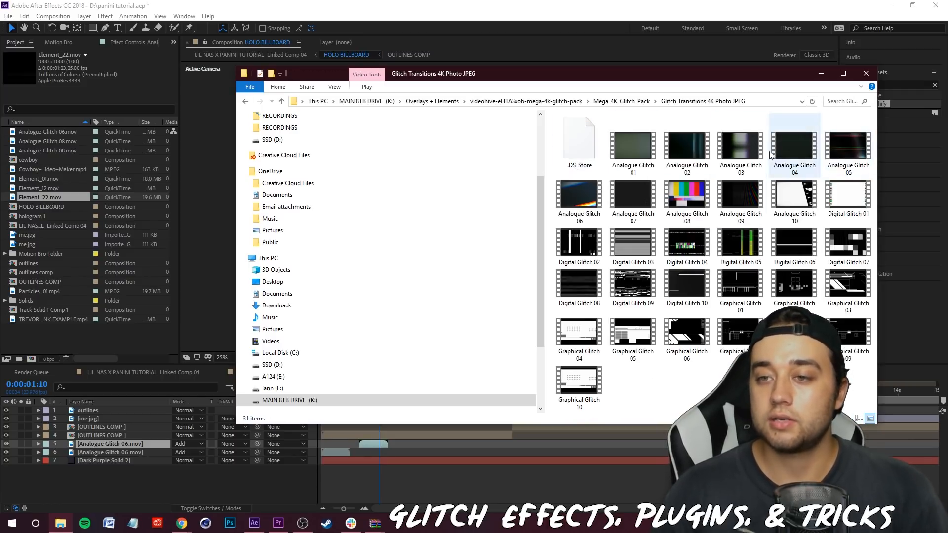
pyautogui.click(741, 145)
pyautogui.moveTo(146, 483); pyautogui.dragTo(147, 483)
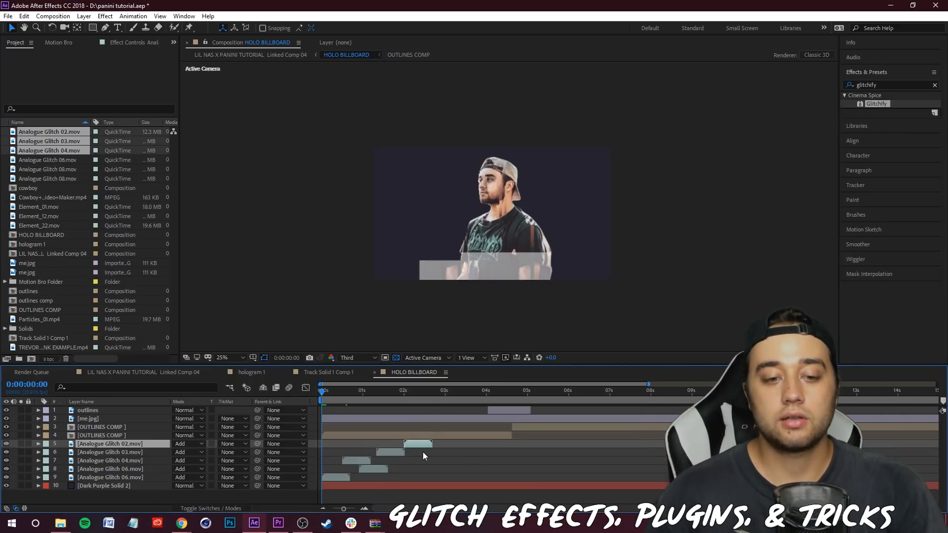
# Step: Pre-compose the analogue glitch layers as Background Glitches and preview HOLO BILLBOARD from the start
pyautogui.press('space')
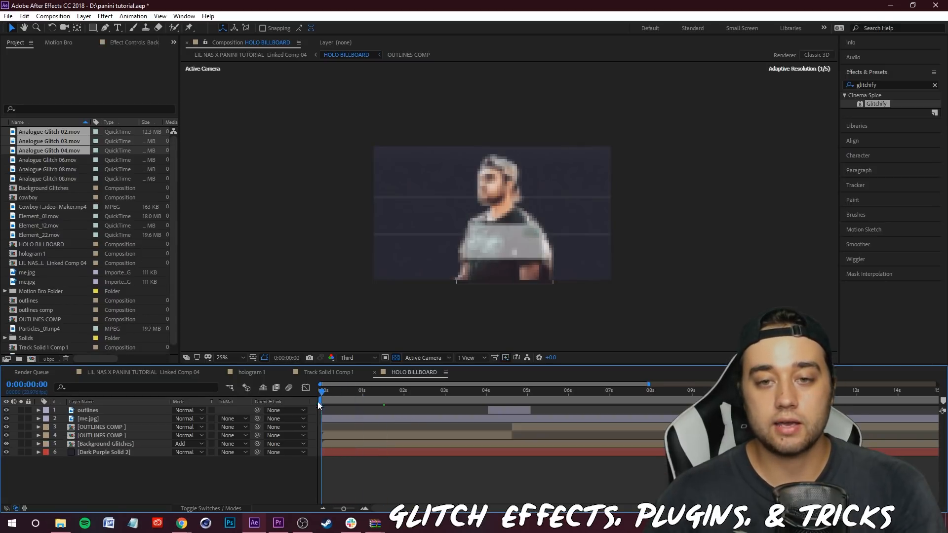
pyautogui.press('space')
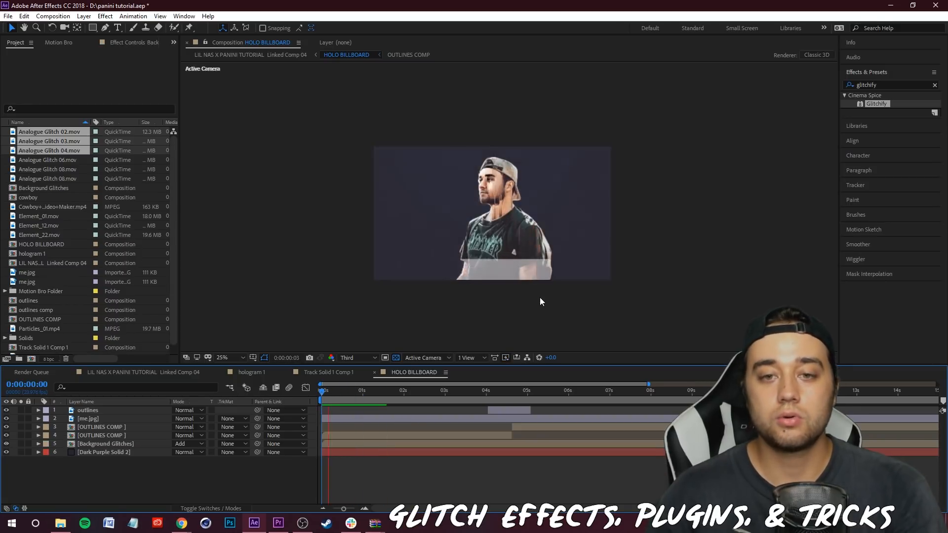
pyautogui.press('space')
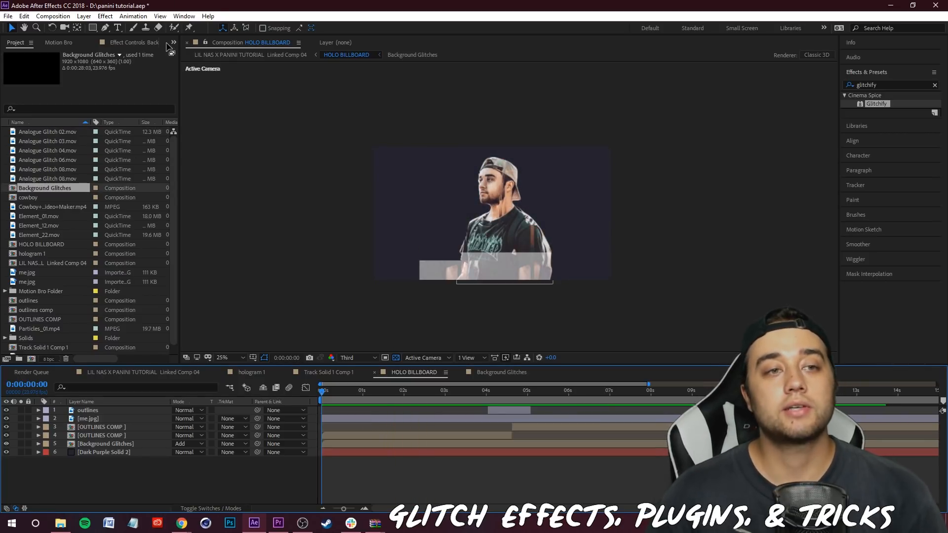
# Step: Add the Social_Media_03 comment-and-like counter from Motion Bro's Shape Elements to HOLO BILLBOARD
pyautogui.click(173, 43)
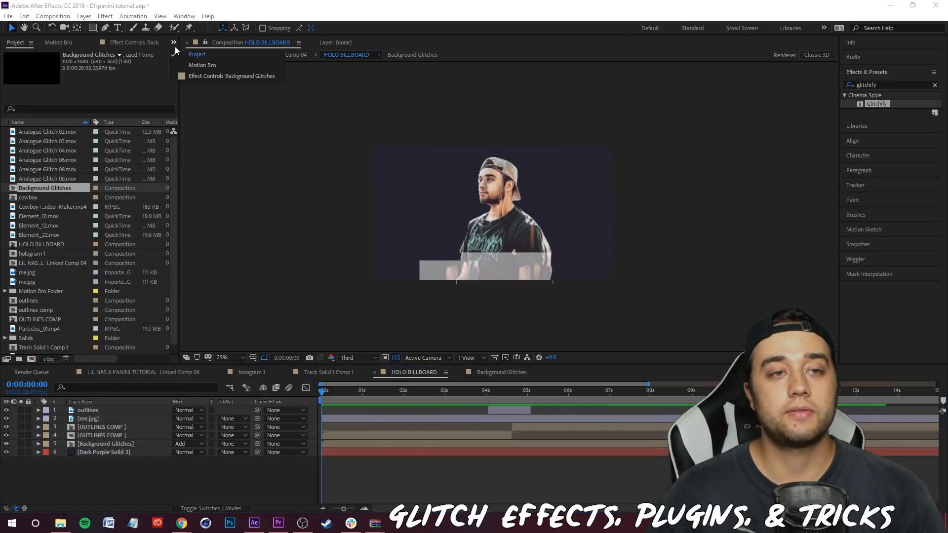
pyautogui.click(205, 64)
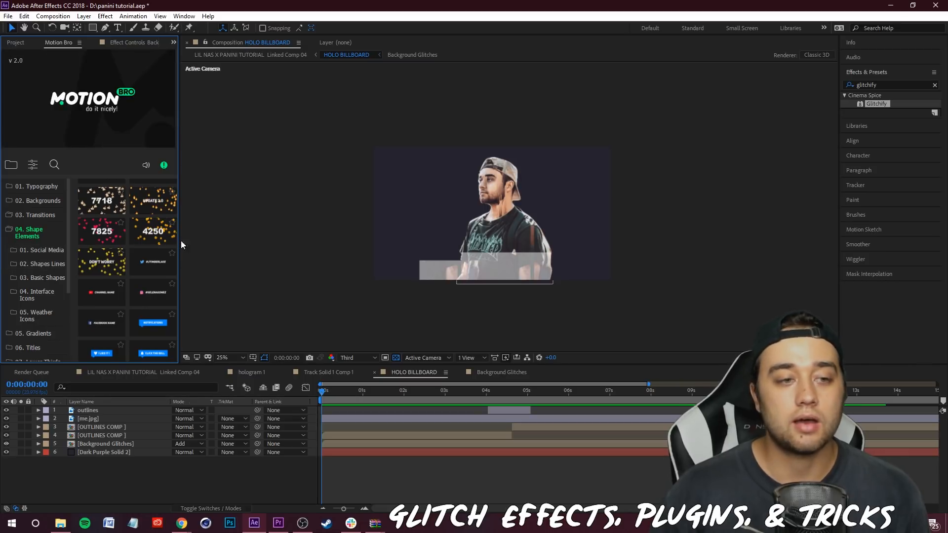
pyautogui.scroll(5, 133, 264)
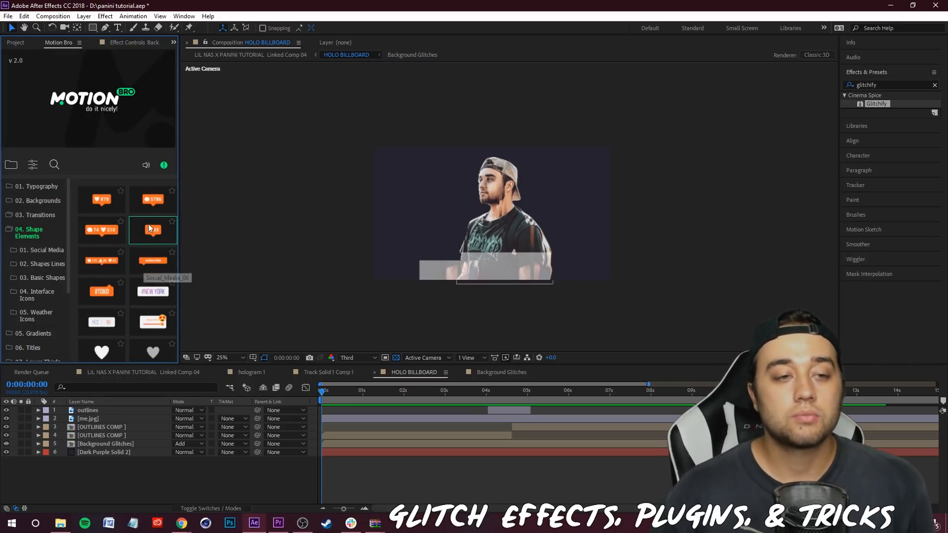
pyautogui.click(112, 236)
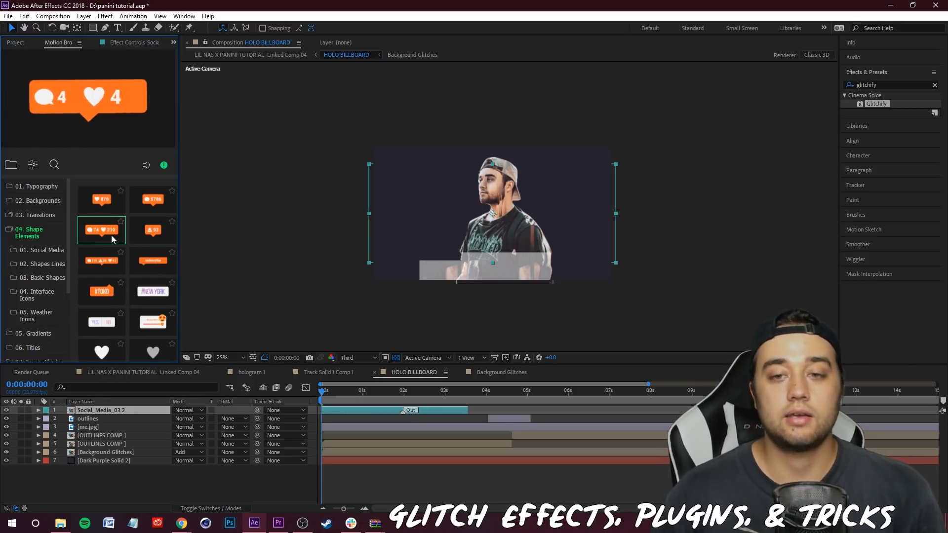
# Step: Scale down the Social_Media_03 graphic and place it beside the man's head in the upper-left area of the billboard
pyautogui.moveTo(449, 216); pyautogui.dragTo(405, 155)
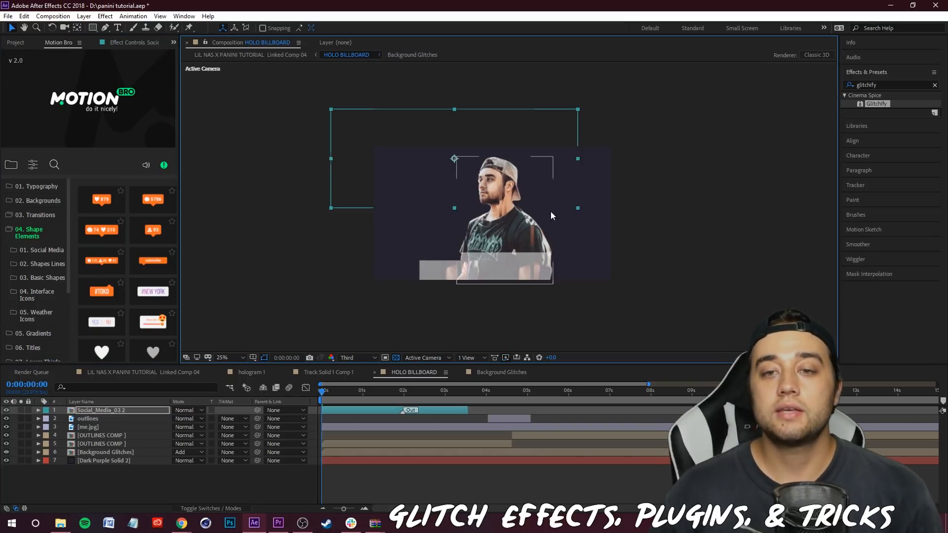
pyautogui.moveTo(579, 212); pyautogui.dragTo(494, 179)
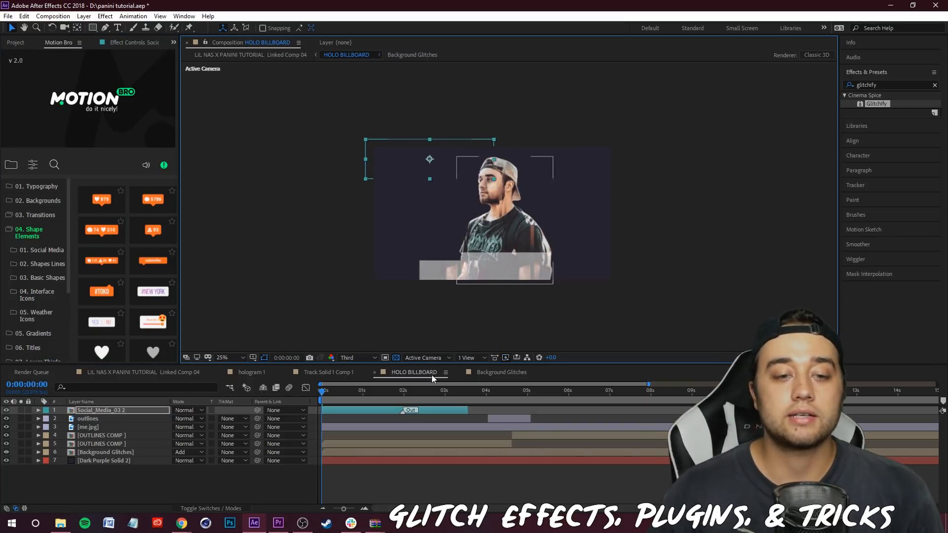
pyautogui.moveTo(324, 392); pyautogui.dragTo(361, 392)
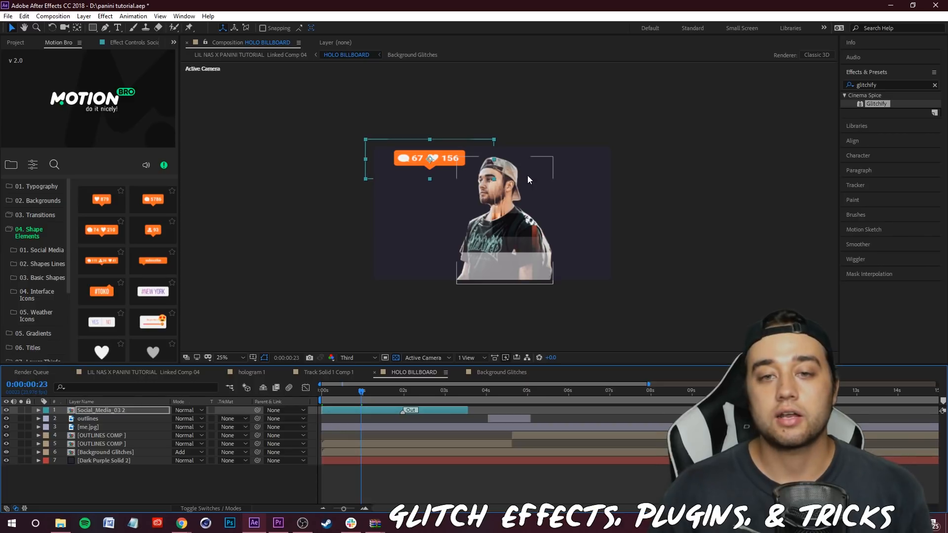
pyautogui.moveTo(493, 178); pyautogui.dragTo(444, 166)
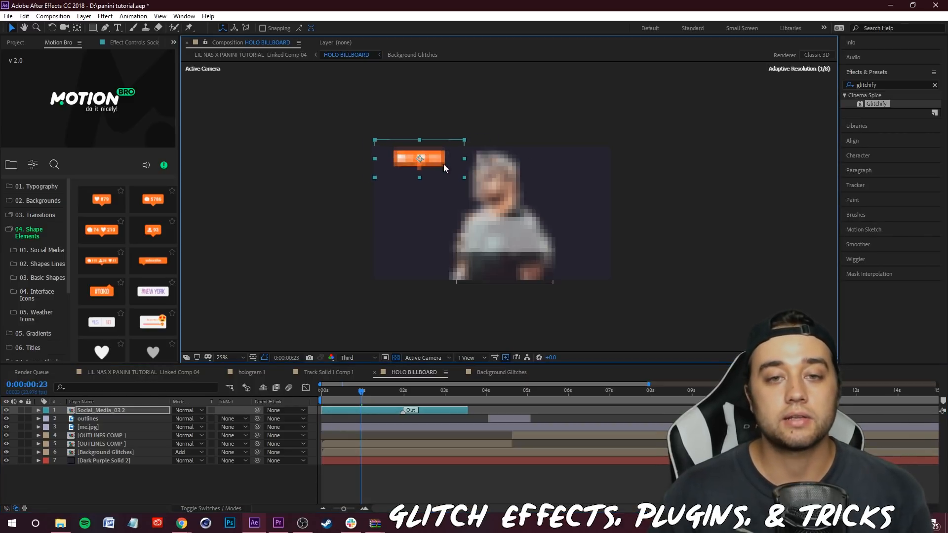
# Step: Preview the HOLO BILLBOARD animation to check the Social_Media_03 counter
pyautogui.press('space')
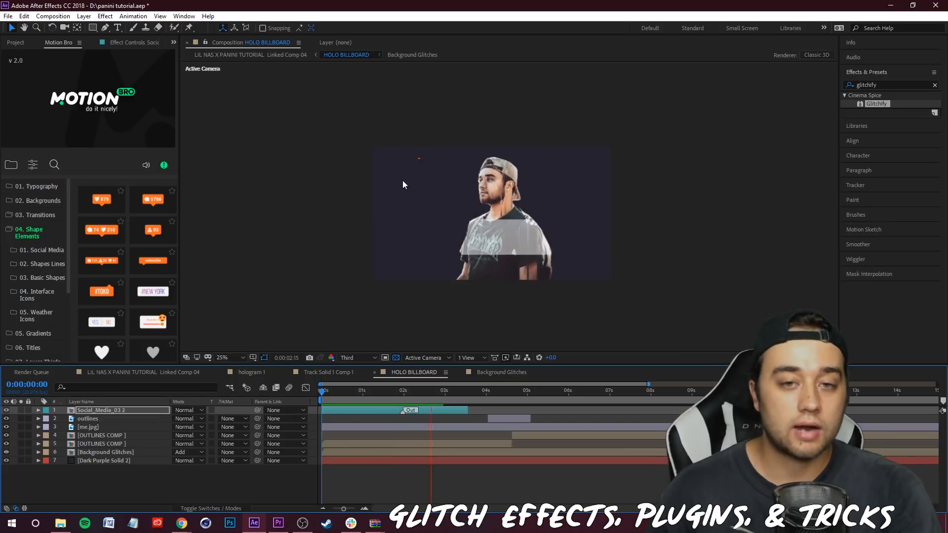
pyautogui.press('space')
pyautogui.moveTo(438, 392); pyautogui.dragTo(247, 406)
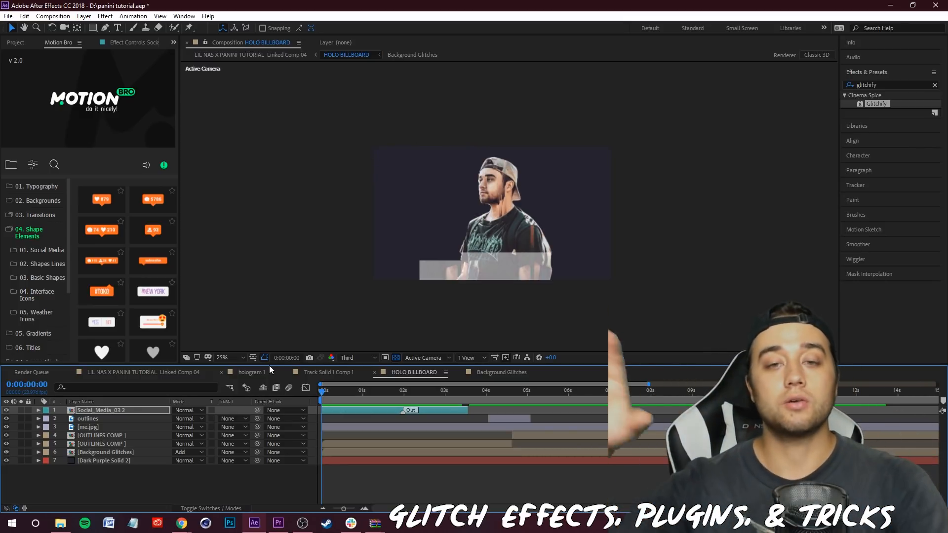
pyautogui.press('space')
pyautogui.press('space')
# Step: Add Interface_Icon_05 and Interface_Icon_19 from Motion Bro's 04. Interface Icons category to HOLO BILLBOARD
pyautogui.moveTo(320, 414); pyautogui.dragTo(374, 413)
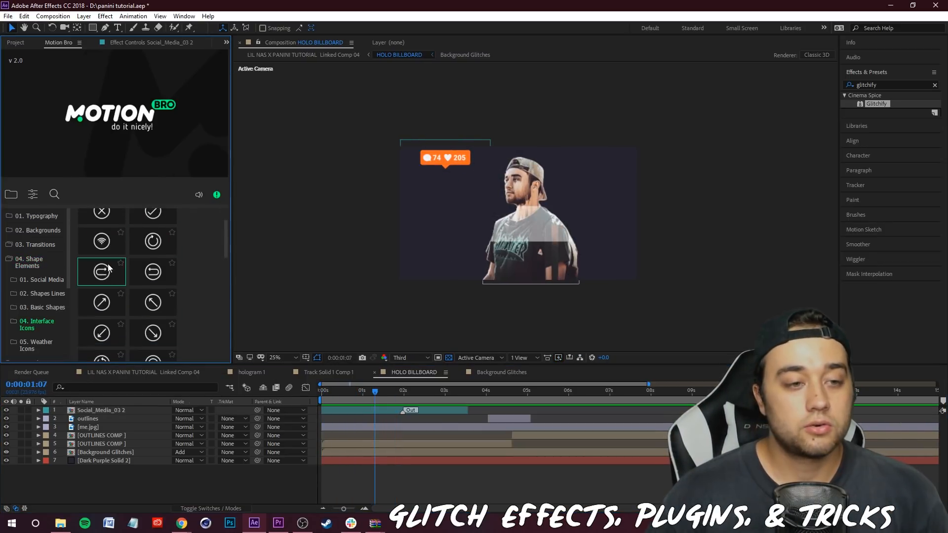
pyautogui.click(158, 267)
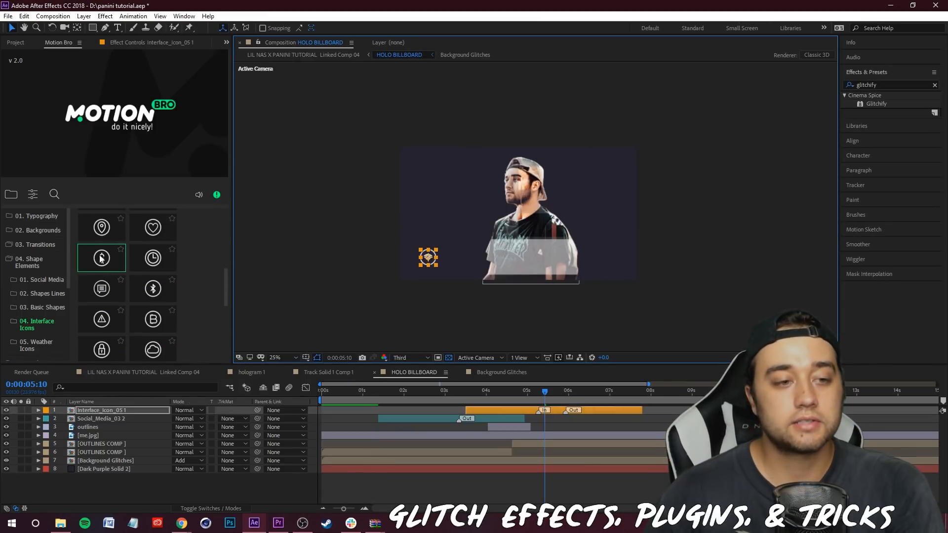
pyautogui.doubleClick(101, 259)
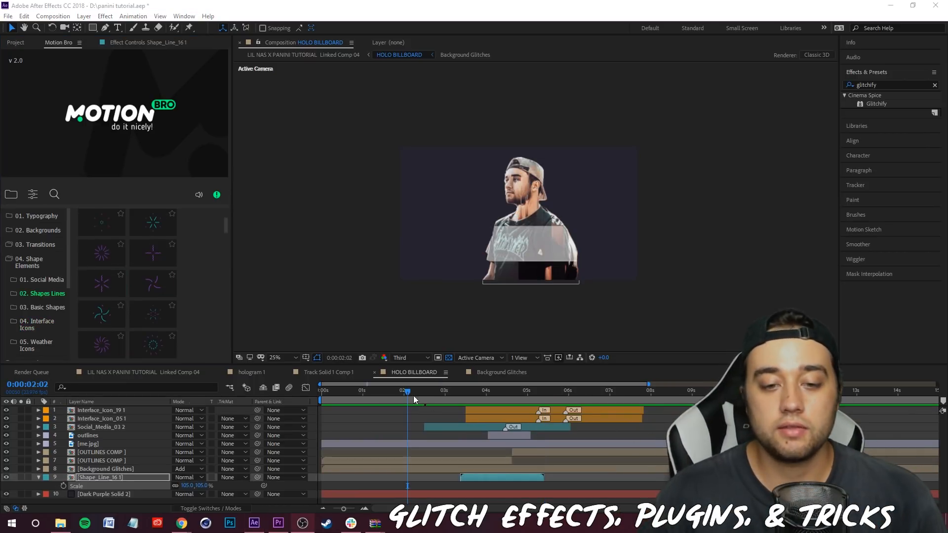
# Step: Shift the Shape_Line_16 layer earlier so it starts at about two seconds, and check its animation
pyautogui.moveTo(413, 396); pyautogui.dragTo(448, 394)
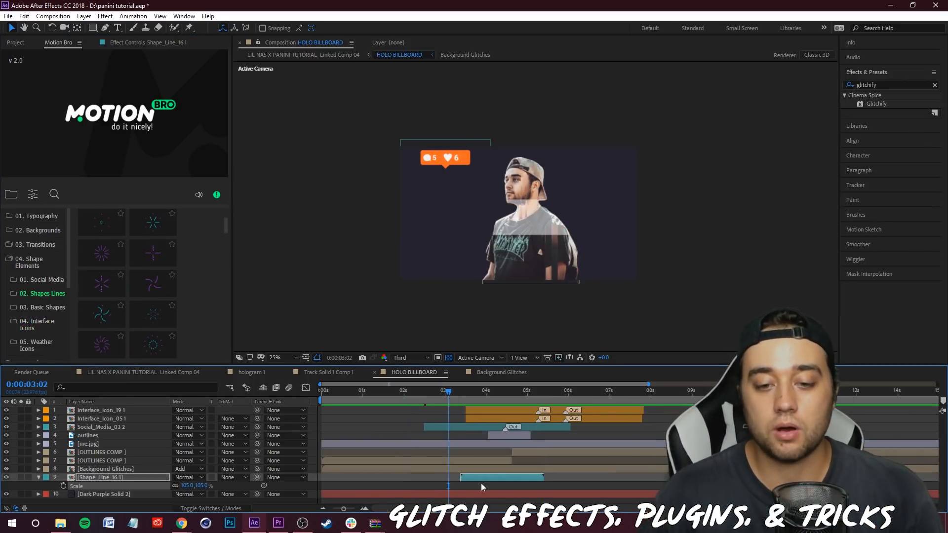
pyautogui.moveTo(481, 479); pyautogui.dragTo(423, 478)
pyautogui.moveTo(441, 395); pyautogui.dragTo(454, 410)
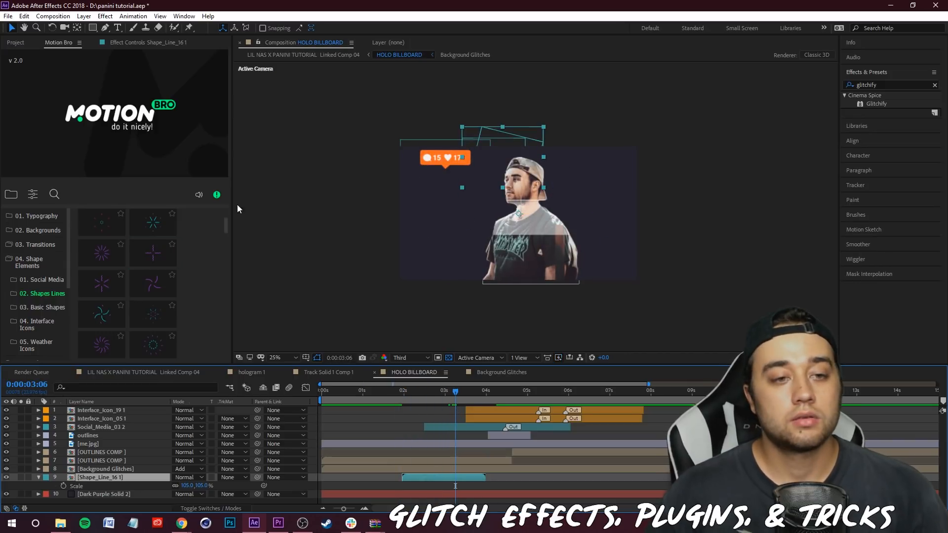
# Step: Import Interface.aep into the project from the AEP folder of RS3007_Interface_AEP_License_Tutorial in HUD INTERFACE GRAPHICS
pyautogui.click(16, 43)
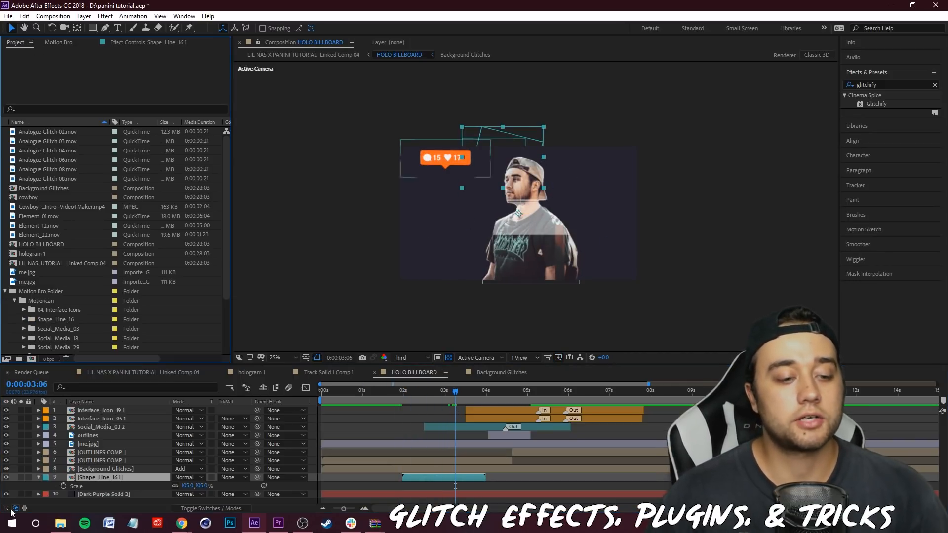
pyautogui.click(60, 523)
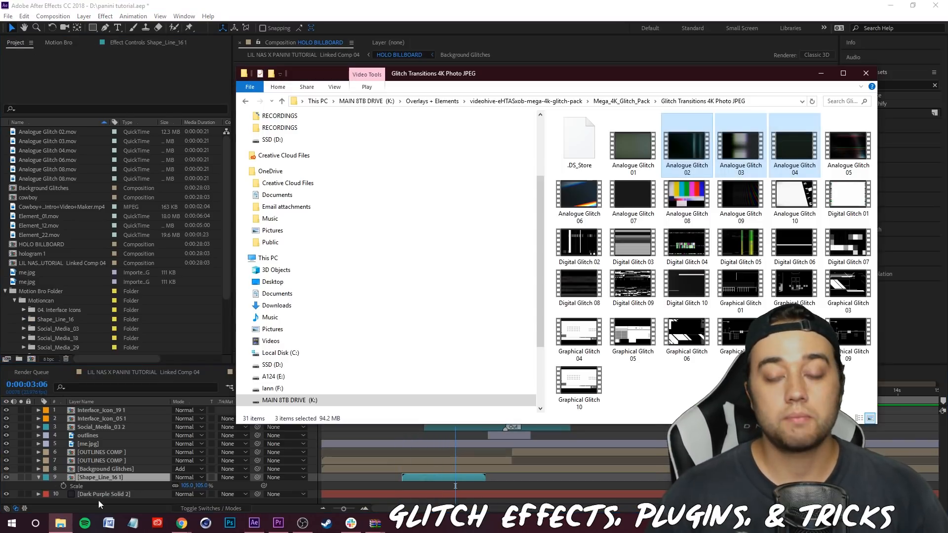
pyautogui.click(434, 101)
pyautogui.scroll(-3, 682, 210)
pyautogui.doubleClick(684, 213)
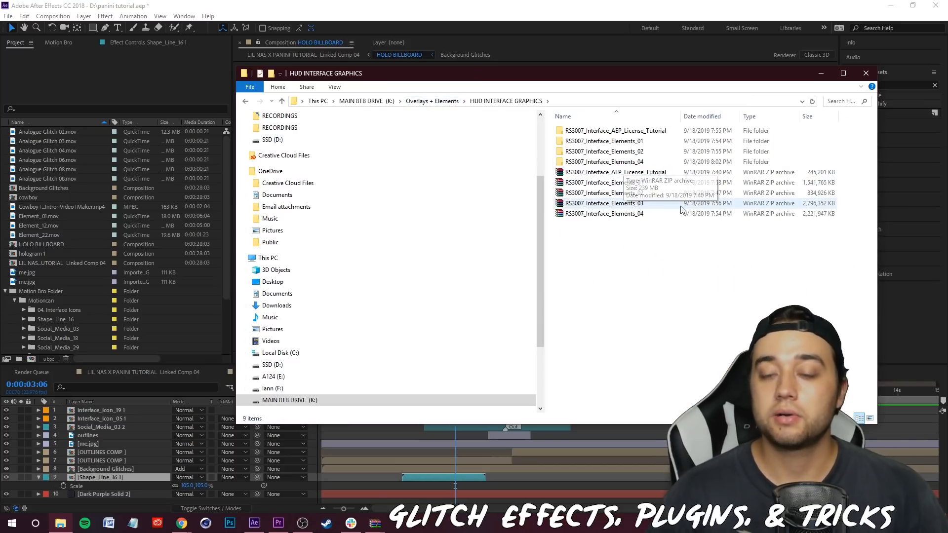
pyautogui.doubleClick(618, 141)
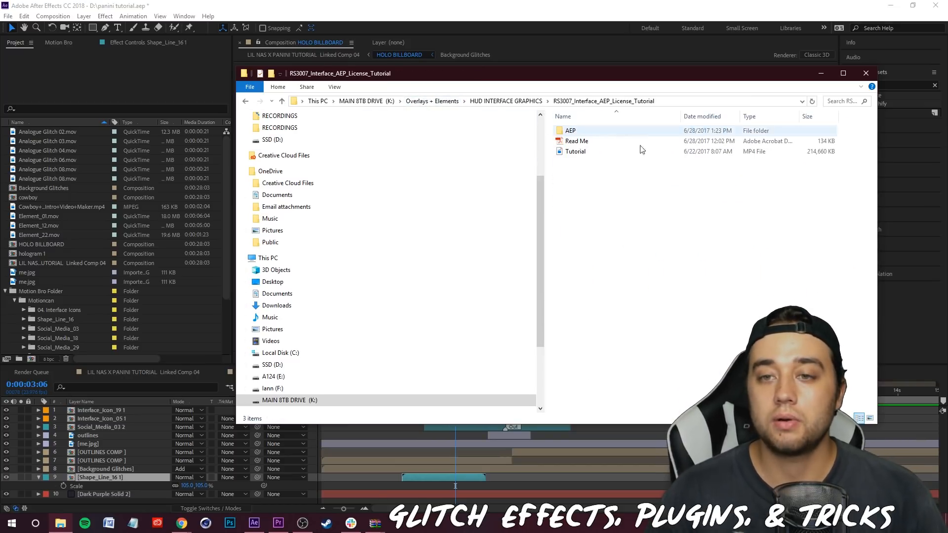
pyautogui.doubleClick(585, 129)
pyautogui.moveTo(581, 144); pyautogui.dragTo(55, 159)
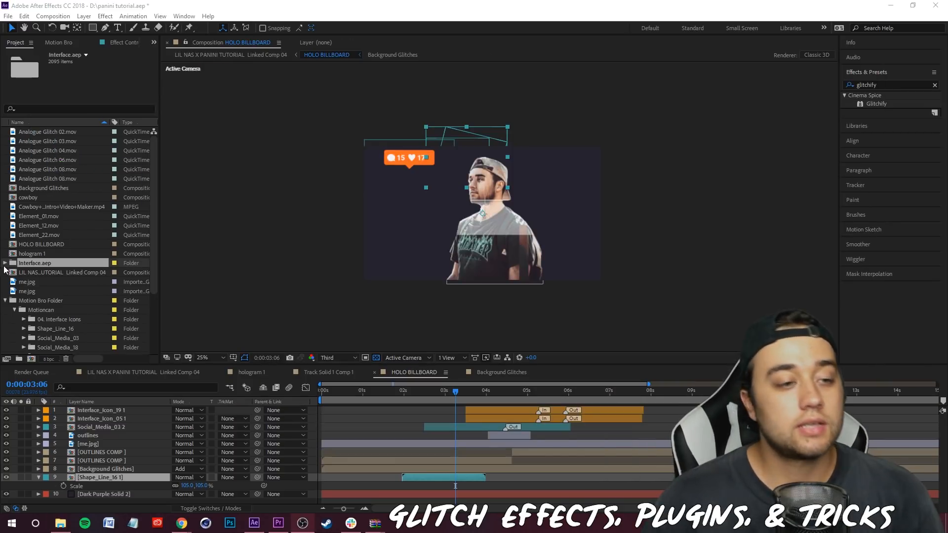
# Step: Expand the imported Interface.aep folder and look through its interface elements, including the Signs compositions
pyautogui.click(5, 265)
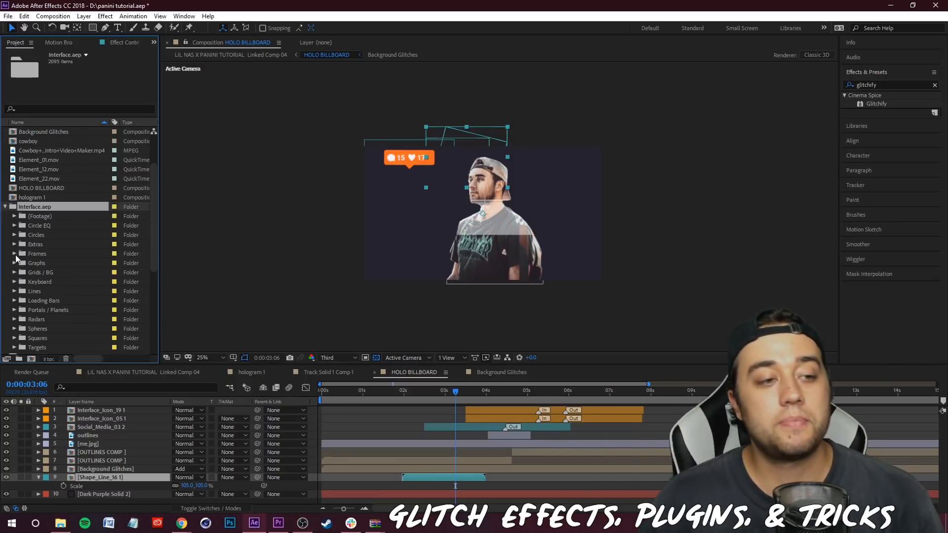
pyautogui.scroll(-1, 62, 243)
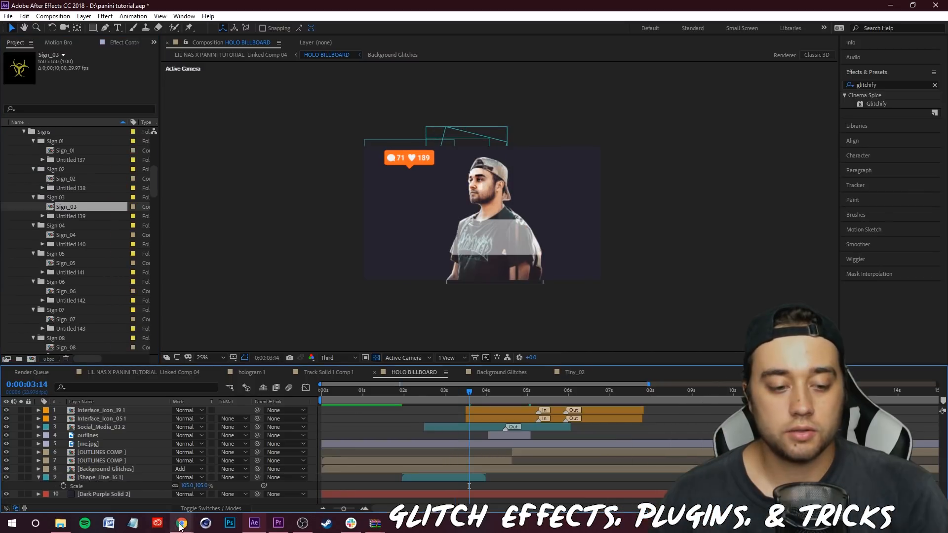
# Step: Check the billboard graphics in the Lil Nas X Panini video in the browser and return to After Effects
pyautogui.moveTo(183, 524)
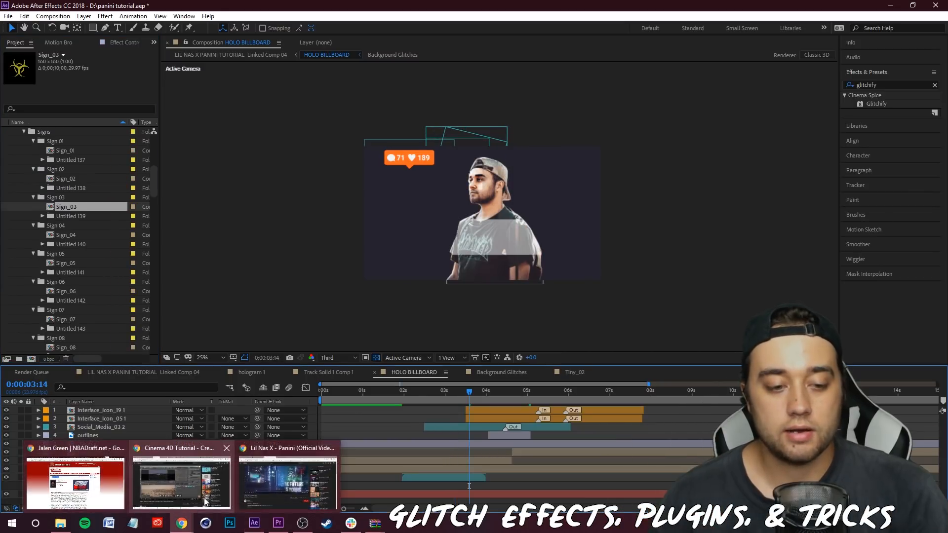
pyautogui.click(288, 480)
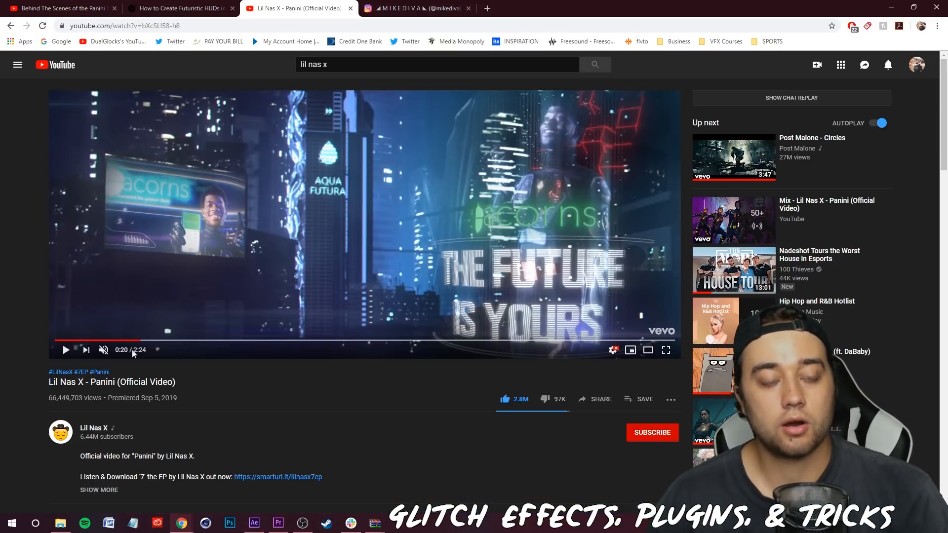
pyautogui.click(254, 523)
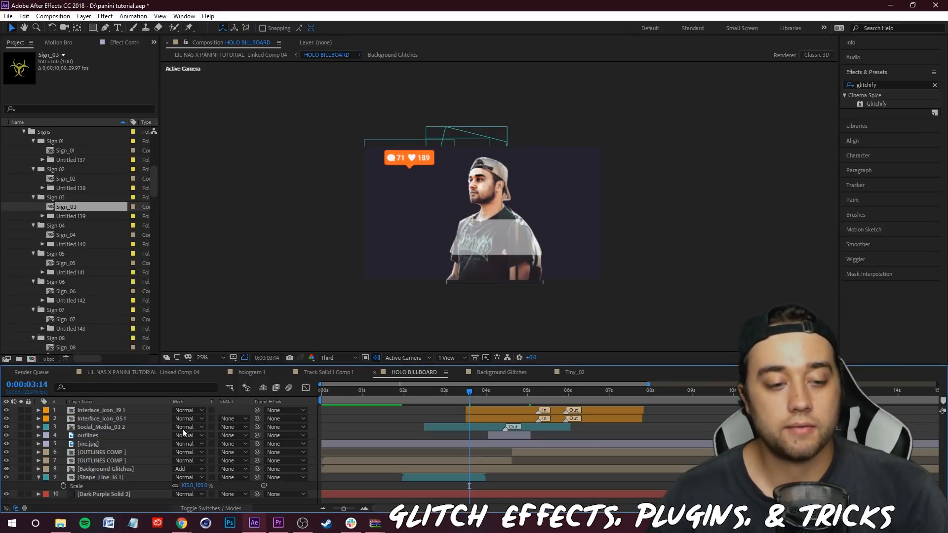
# Step: Collapse the Signs and Extras folders inside the imported Interface.aep folder
pyautogui.scroll(5, 98, 293)
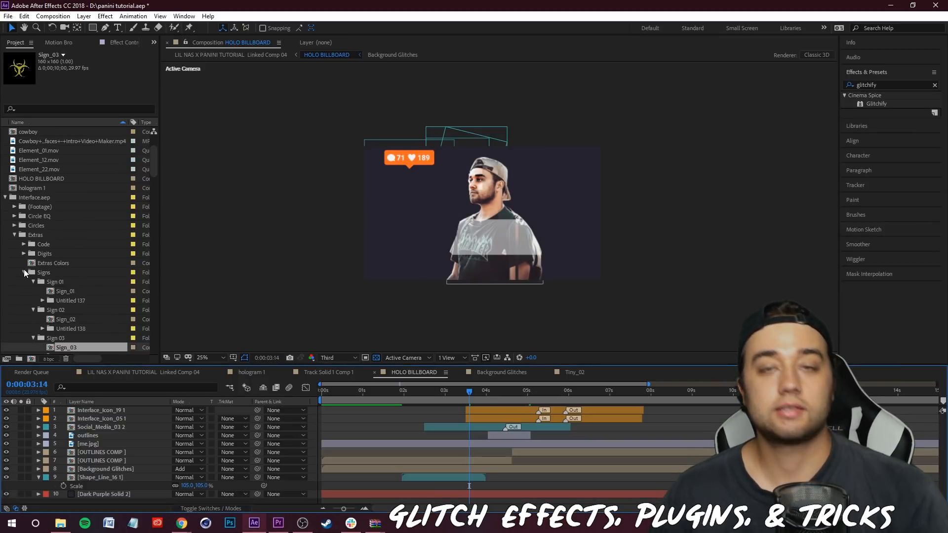
pyautogui.click(25, 272)
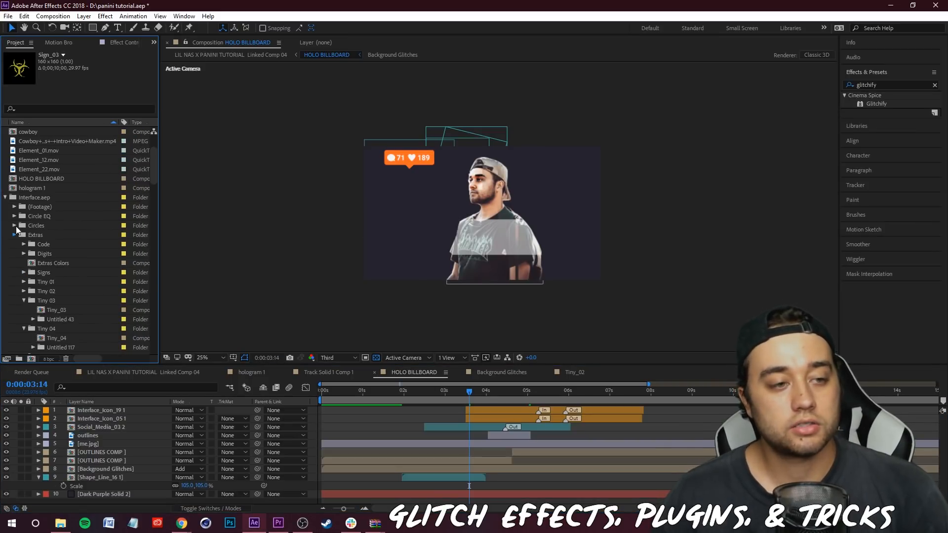
pyautogui.click(15, 235)
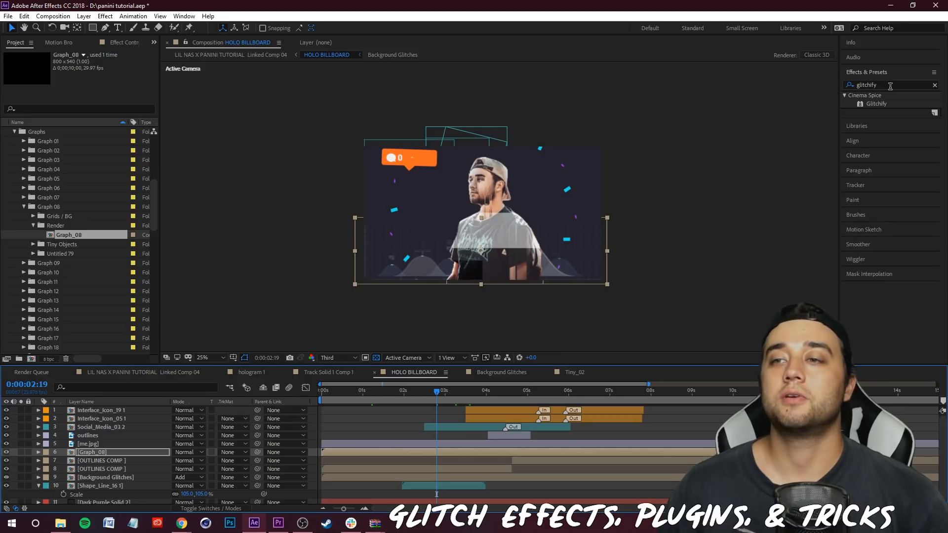
# Step: Apply the Curves effect to the Graph_08 layer, raise its RGB curve to brighten the graph, and return to the timeline's start
pyautogui.click(868, 85)
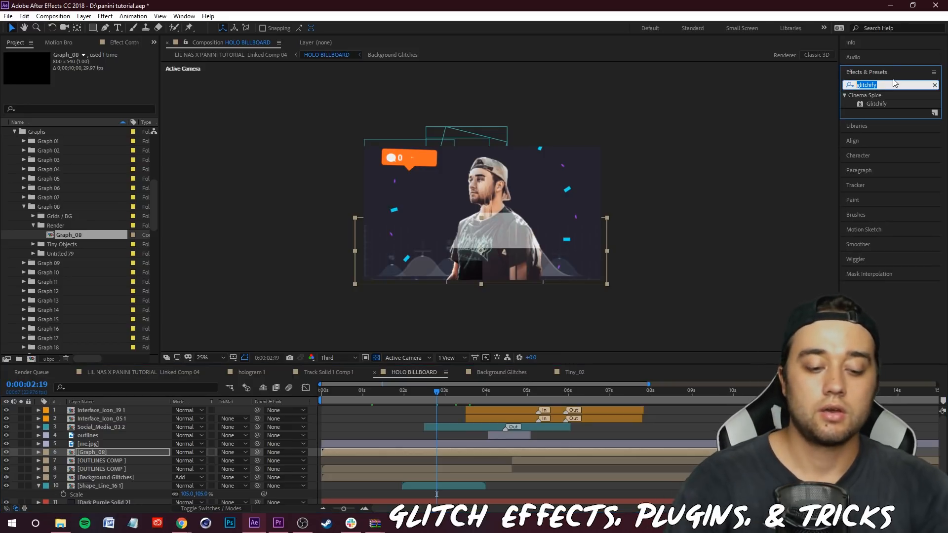
pyautogui.write('curves')
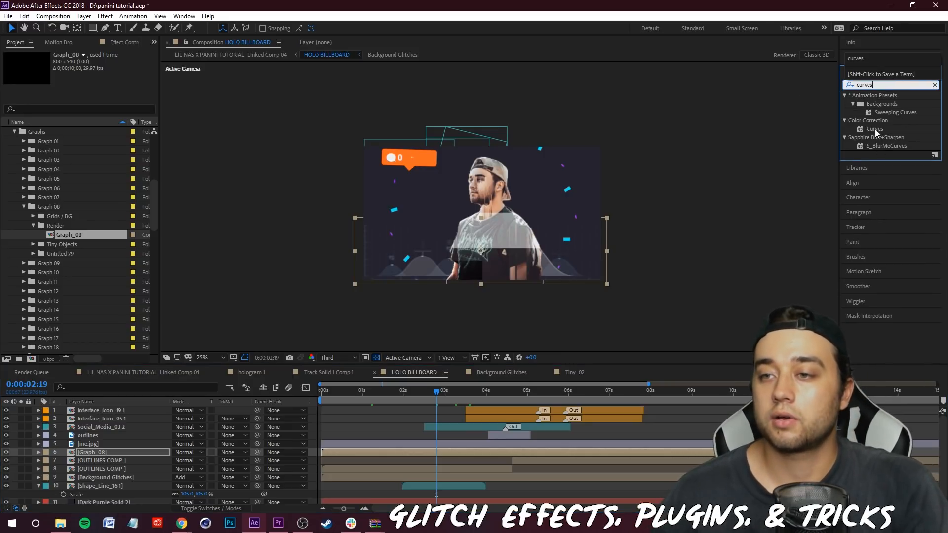
pyautogui.moveTo(875, 129); pyautogui.dragTo(99, 455)
pyautogui.moveTo(118, 117); pyautogui.dragTo(116, 114)
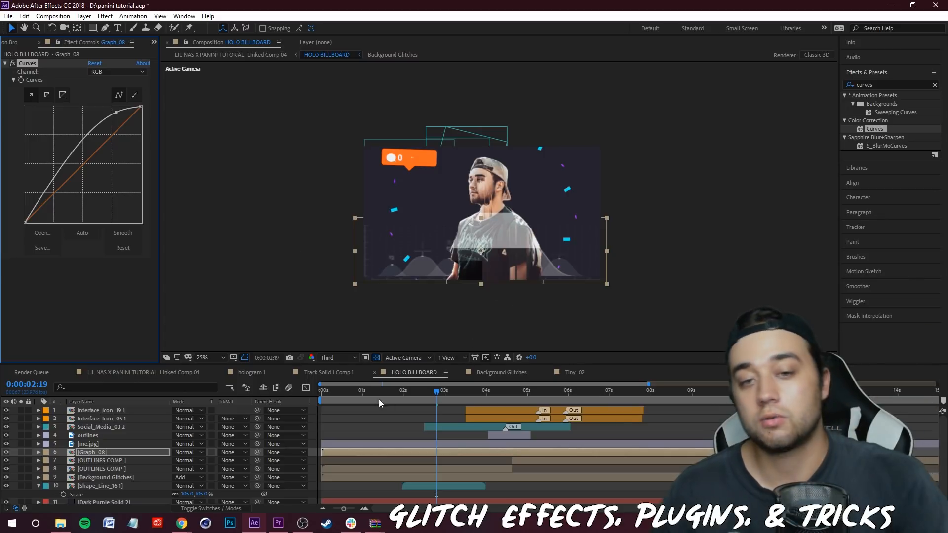
pyautogui.click(321, 399)
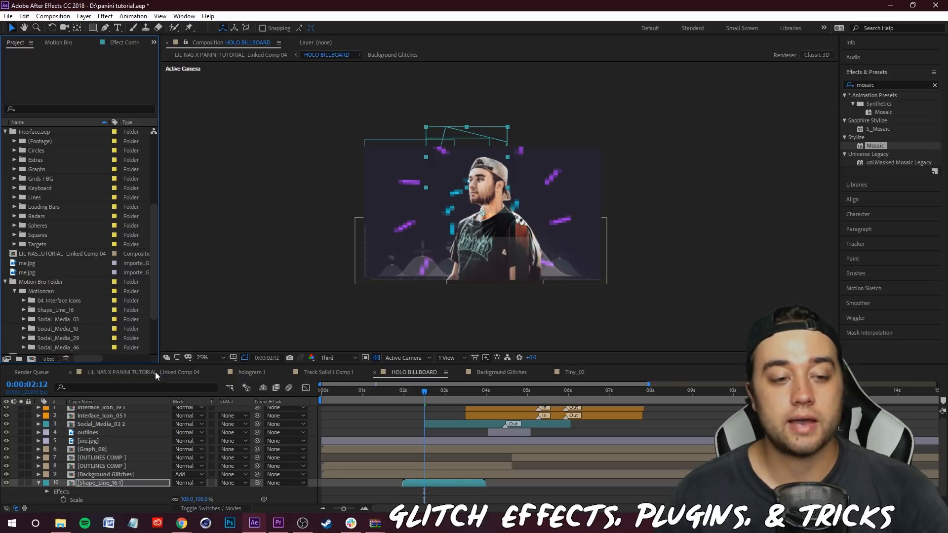
# Step: Check the billboard in LIL NAS X PANINI TUTORIAL Linked Comp 04 at about 3:17 and save the project
pyautogui.click(143, 372)
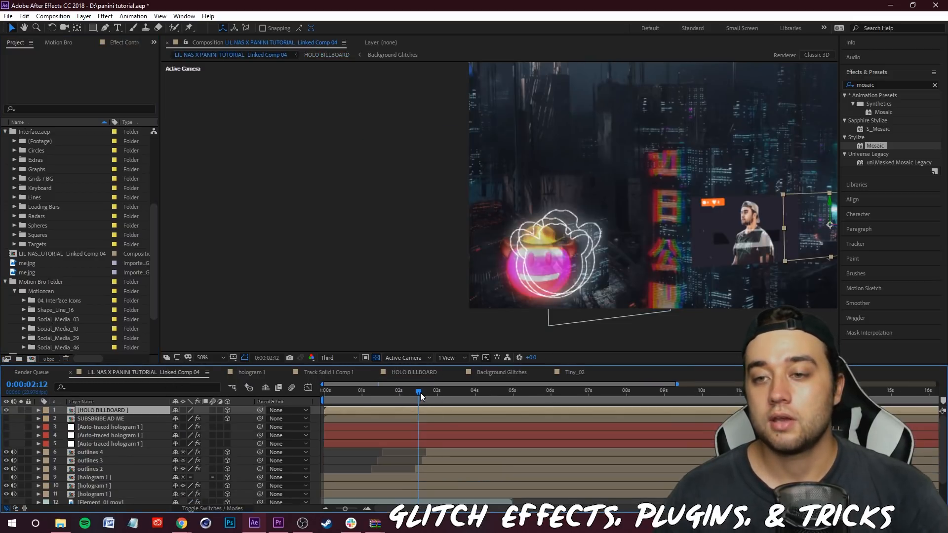
pyautogui.moveTo(421, 394); pyautogui.dragTo(465, 410)
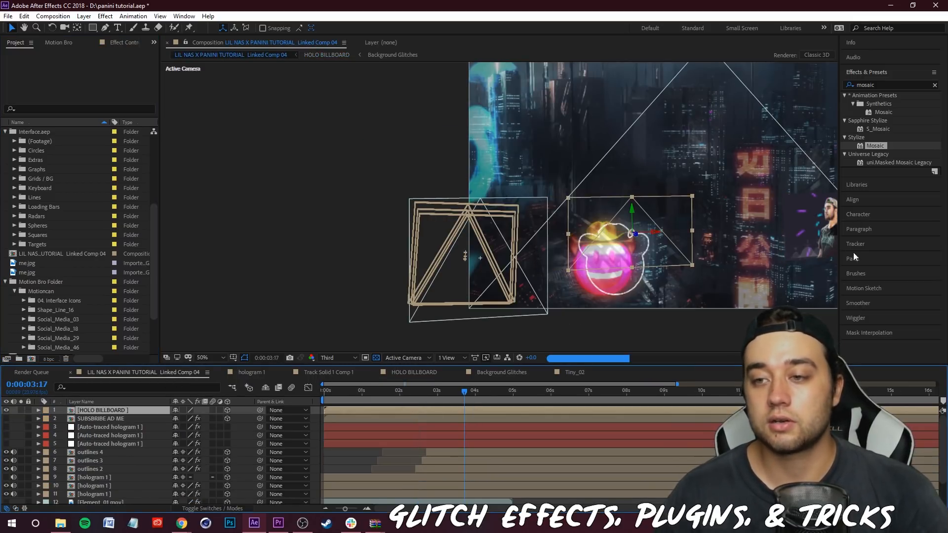
pyautogui.click(8, 16)
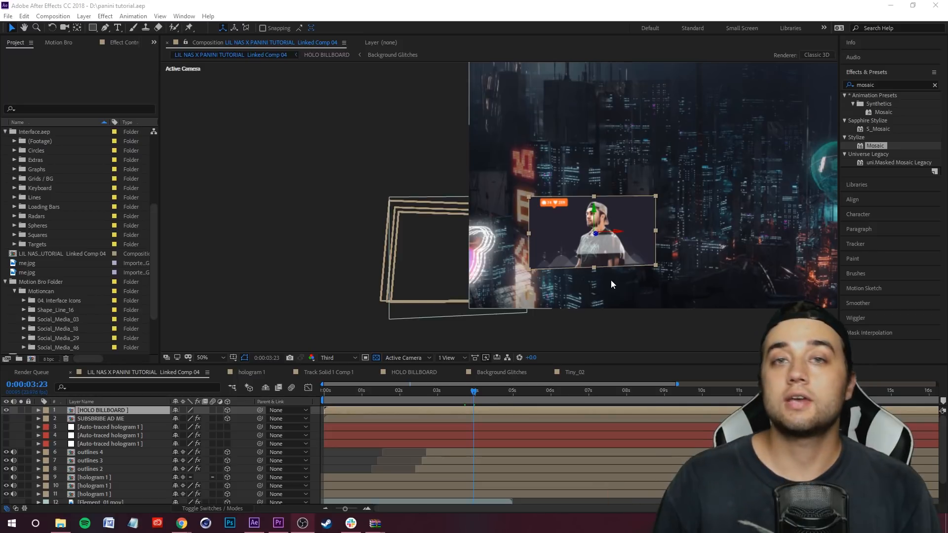
# Step: Apply uni.Holomatrix II to the HOLO BILLBOARD layer using the Old TV - Bad 1 preset
pyautogui.click(891, 86)
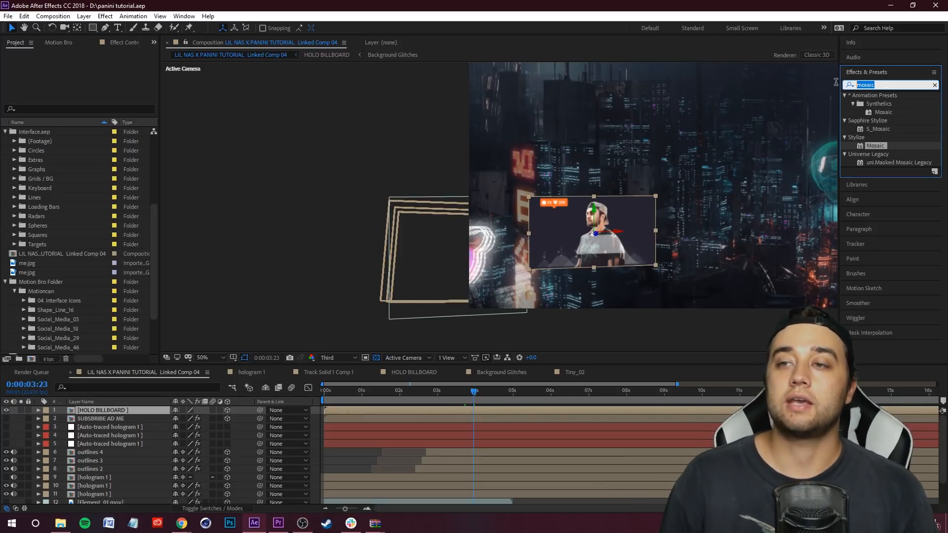
pyautogui.write('holomatrix')
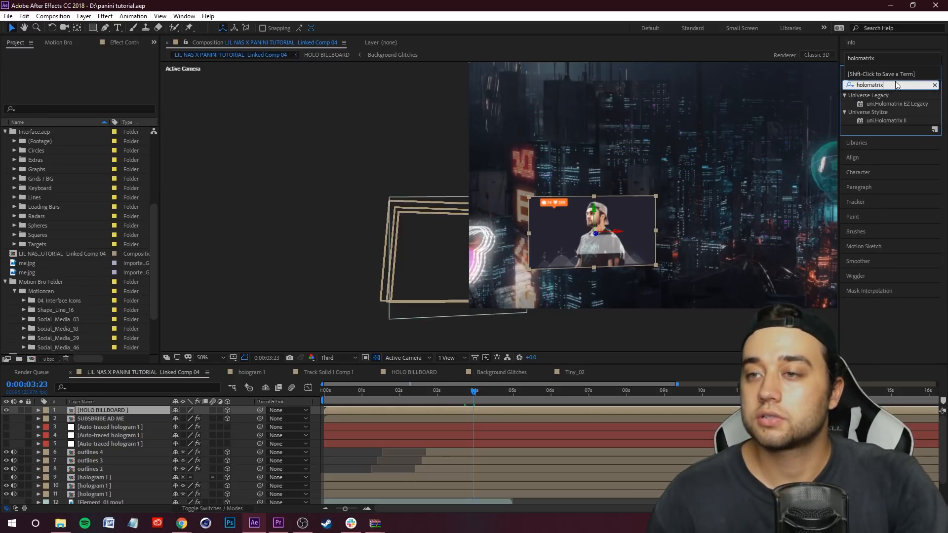
pyautogui.moveTo(887, 120); pyautogui.dragTo(121, 412)
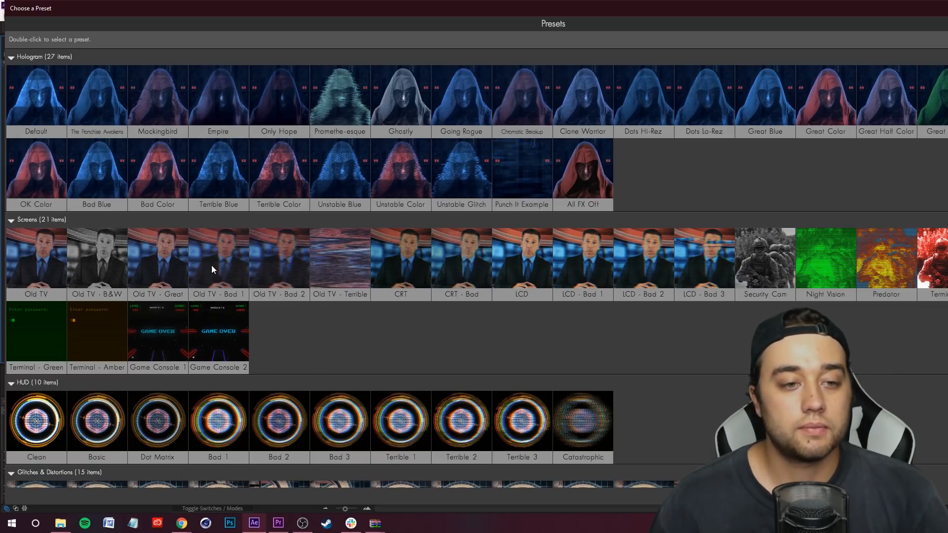
pyautogui.doubleClick(220, 267)
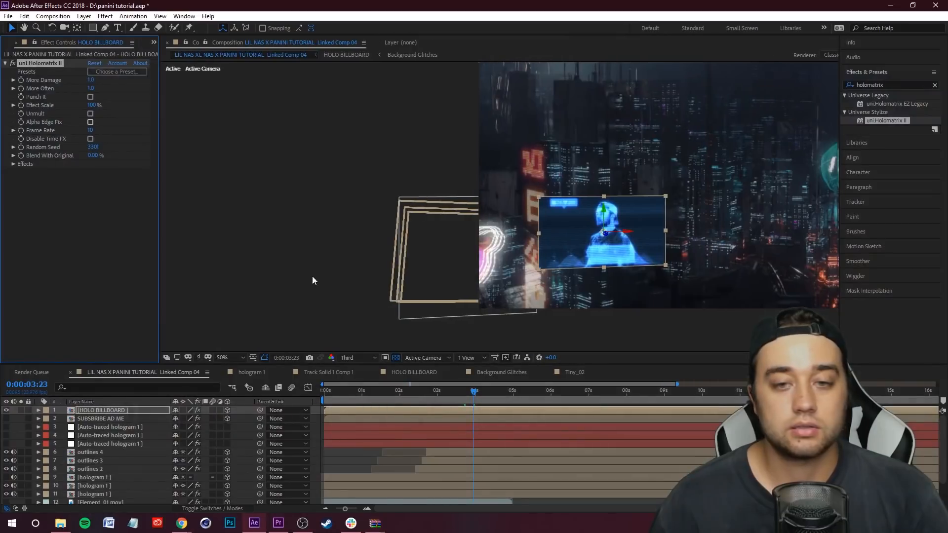
# Step: Lower the HOLO BILLBOARD layer's opacity to 79%
pyautogui.click(39, 410)
pyautogui.click(47, 428)
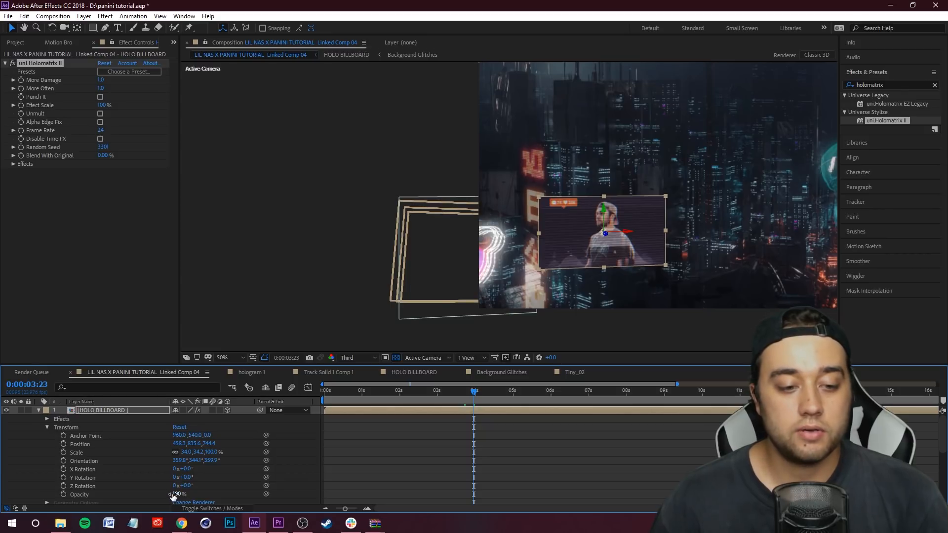
pyautogui.moveTo(174, 497); pyautogui.dragTo(169, 496)
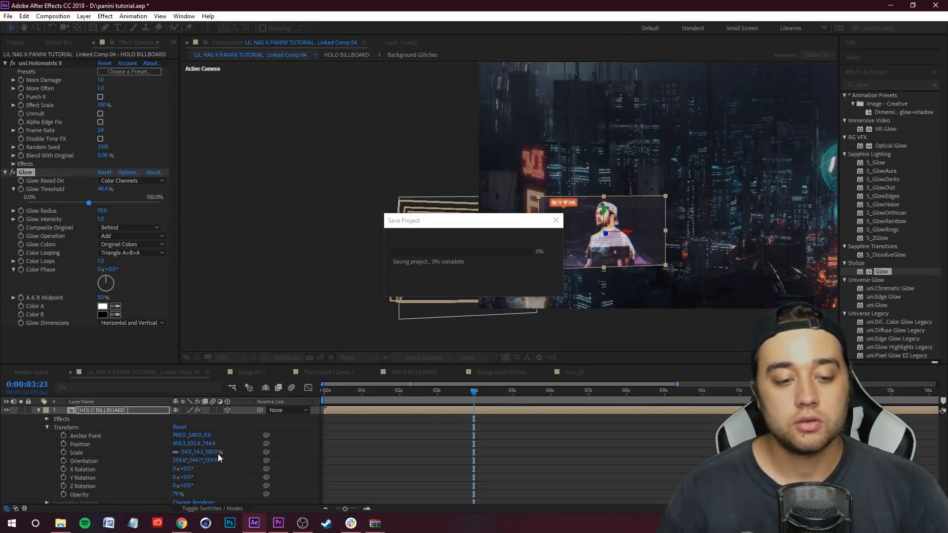
# Step: Switch to the Panini video in the browser and examine the neon street signs around 0:23
pyautogui.click(181, 523)
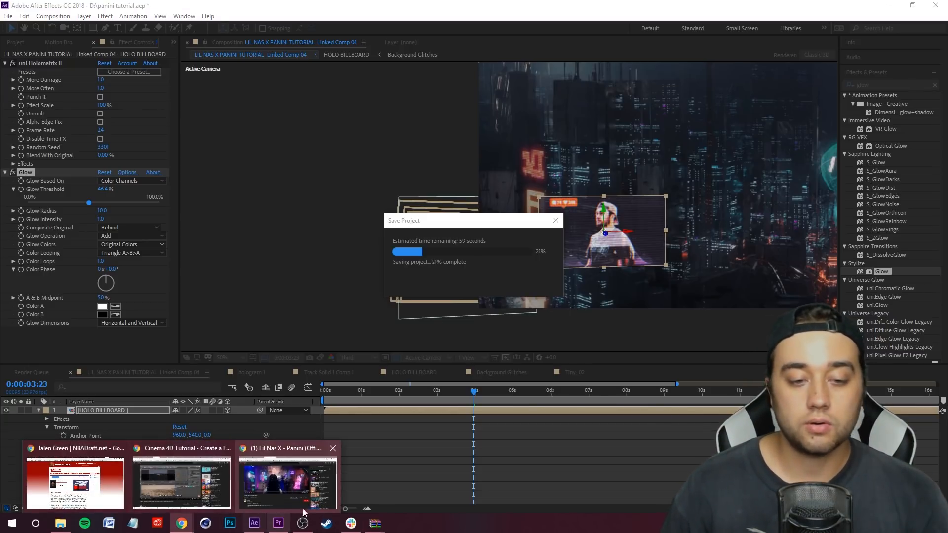
pyautogui.click(303, 509)
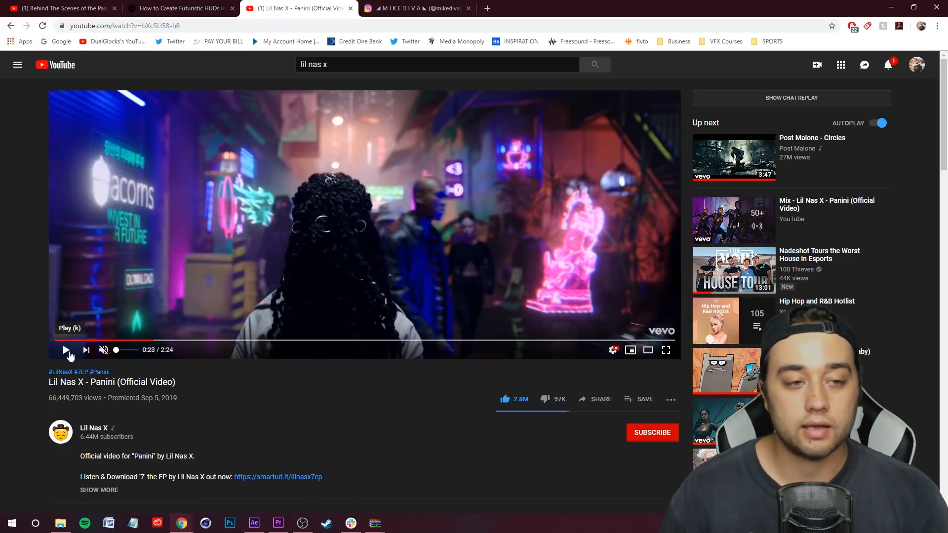
pyautogui.click(68, 352)
pyautogui.click(68, 352)
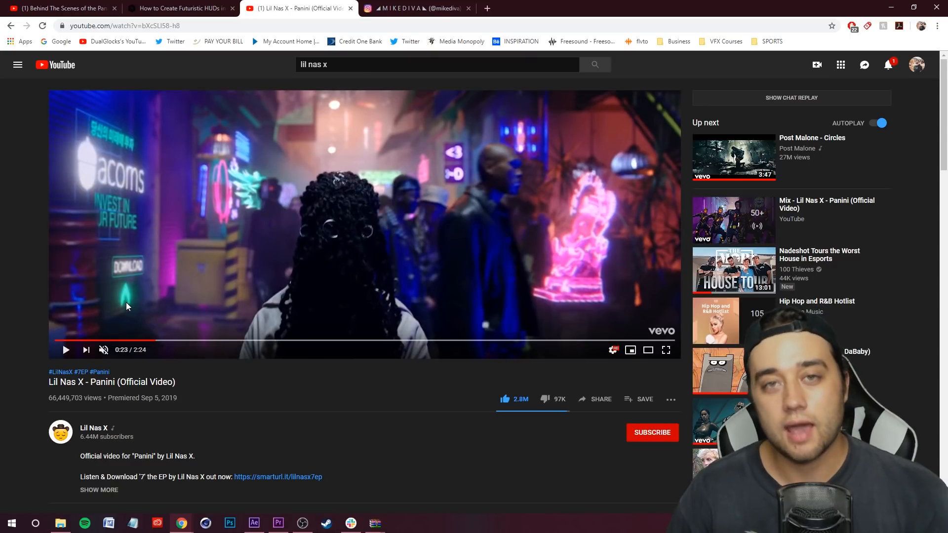
pyautogui.click(158, 295)
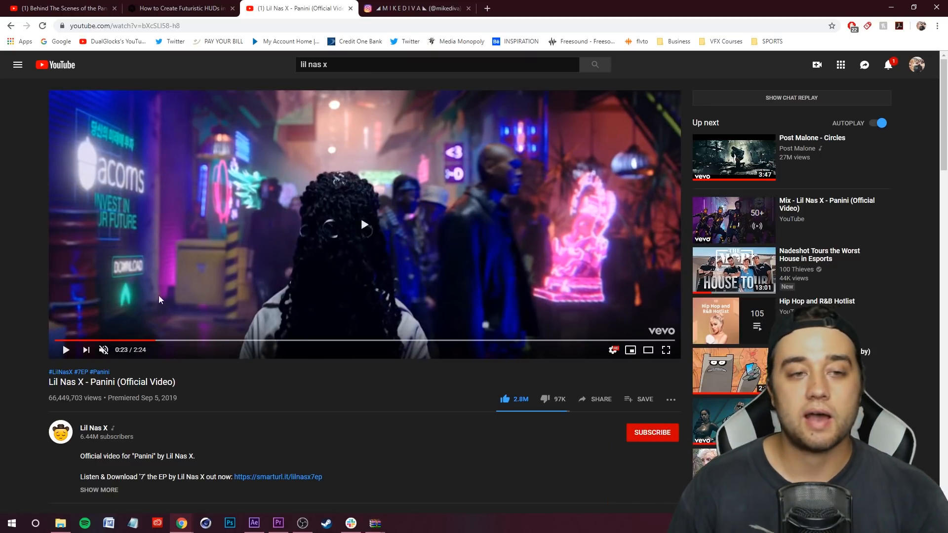
# Step: Watch the Panini video full screen from about 0:18 to 0:20, examining the rotating hologram text, and leave full screen
pyautogui.click(225, 237)
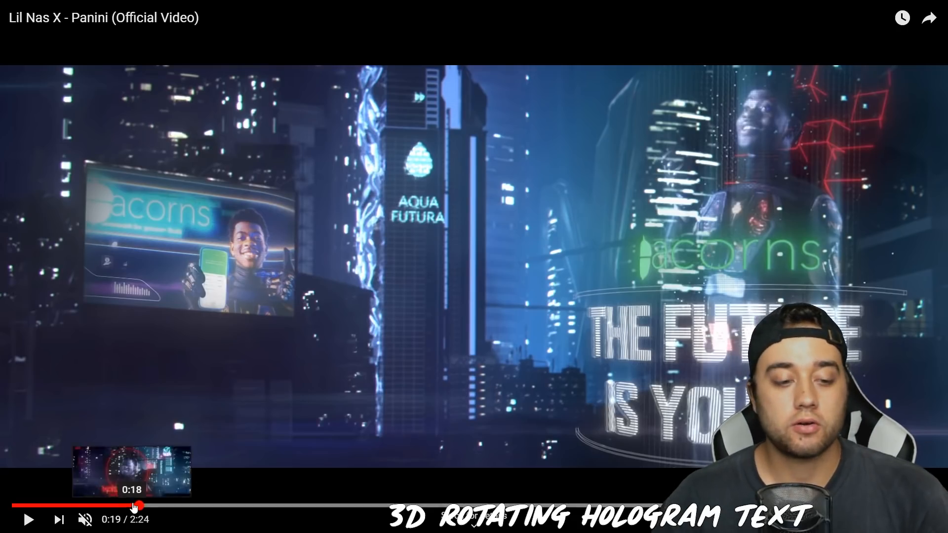
pyautogui.click(133, 505)
pyautogui.click(6, 528)
pyautogui.click(709, 360)
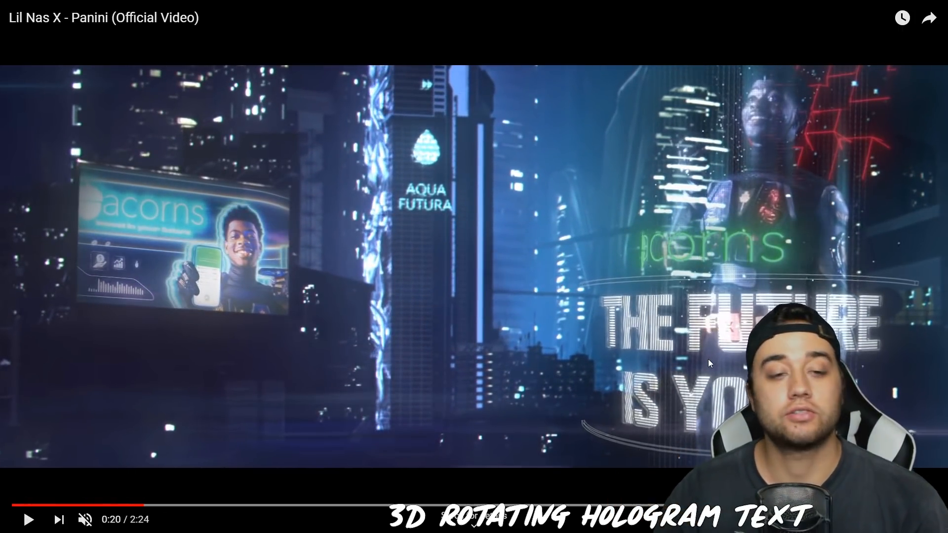
pyautogui.press('Escape')
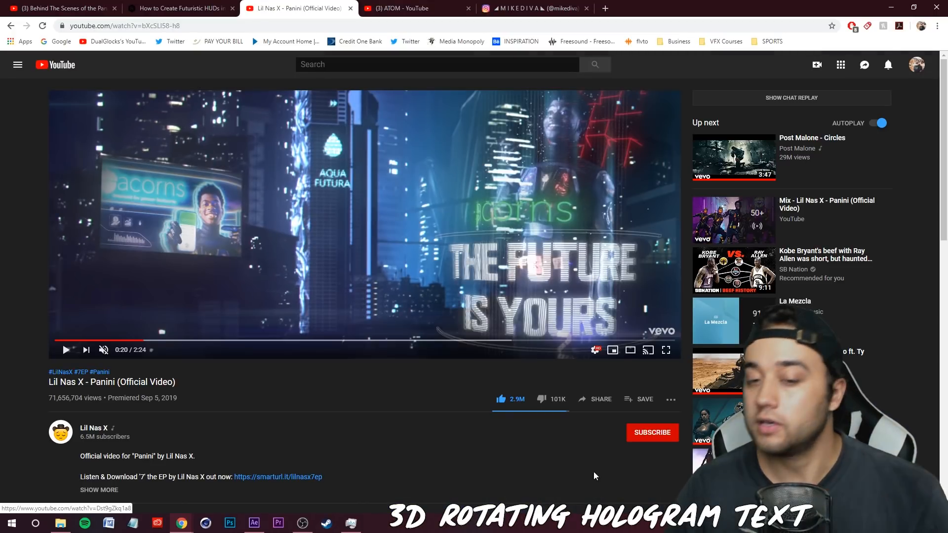
# Step: Switch back to After Effects and open the HOLO BILLBOARD composition from its layer in the main composition
pyautogui.click(254, 524)
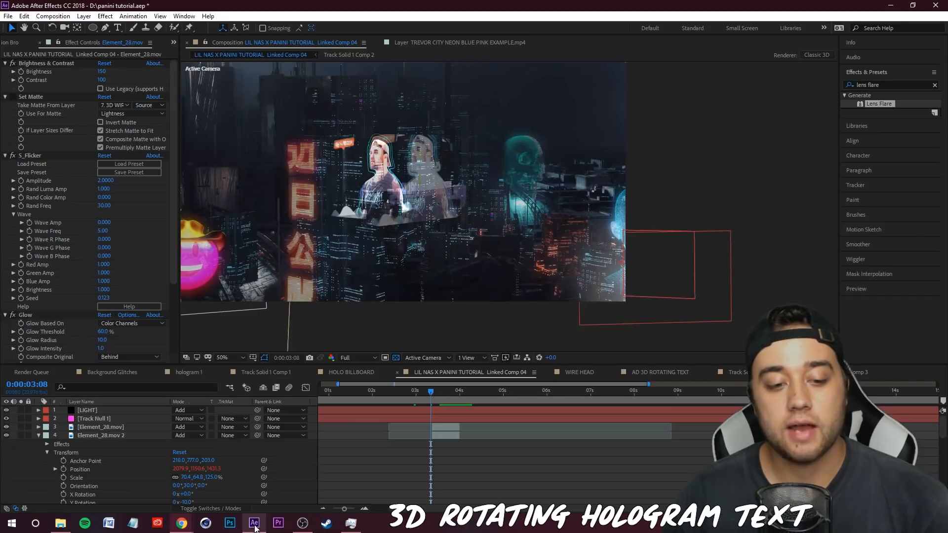
pyautogui.click(425, 393)
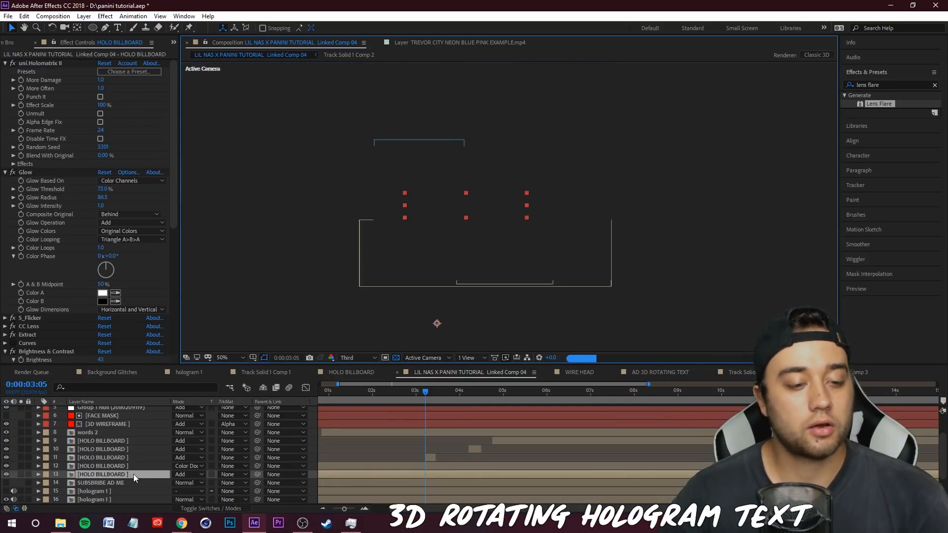
pyautogui.doubleClick(134, 475)
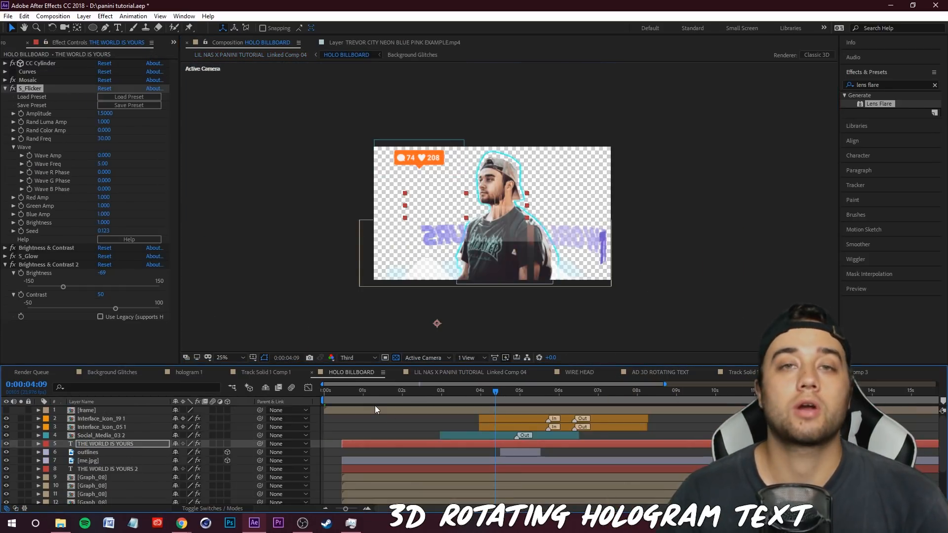
# Step: Preview the rotating THE WORLD IS YOURS text from the beginning of HOLO BILLBOARD
pyautogui.press('Home')
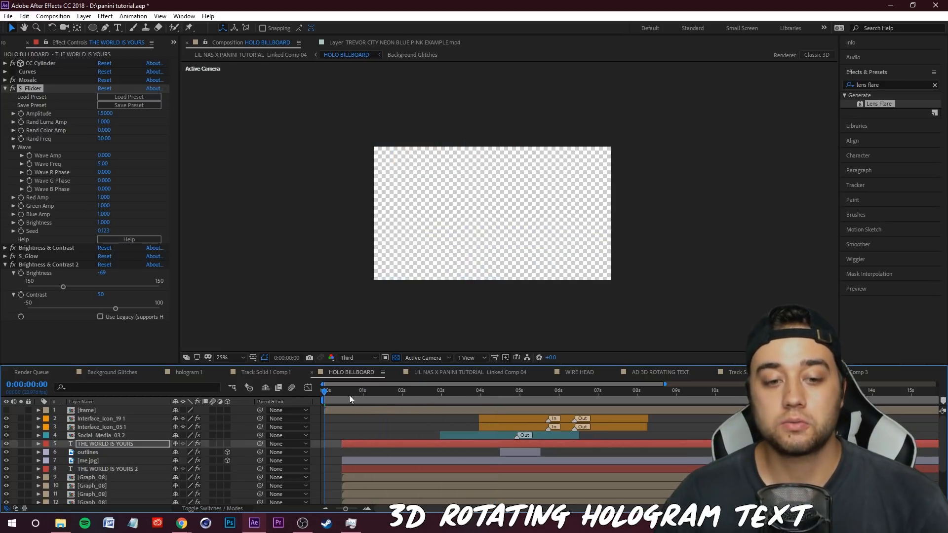
pyautogui.click(346, 398)
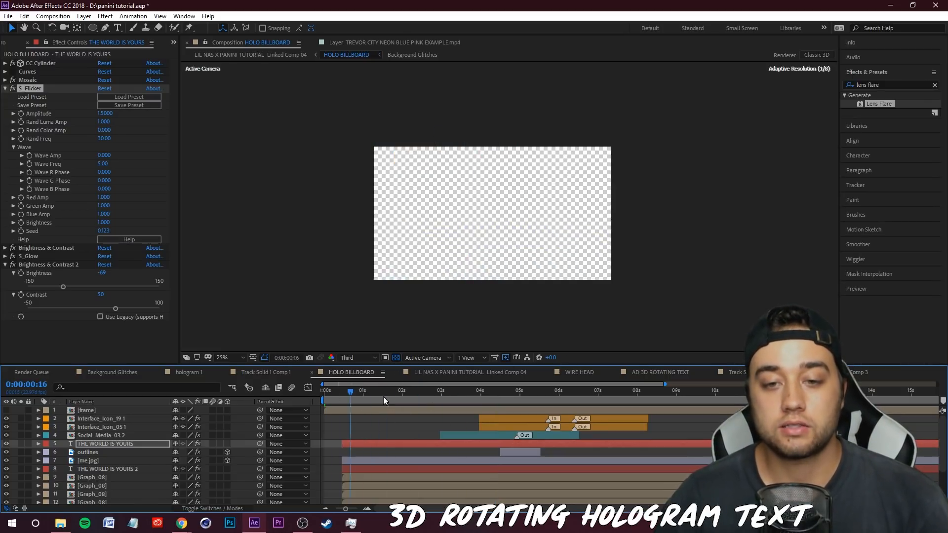
pyautogui.press('space')
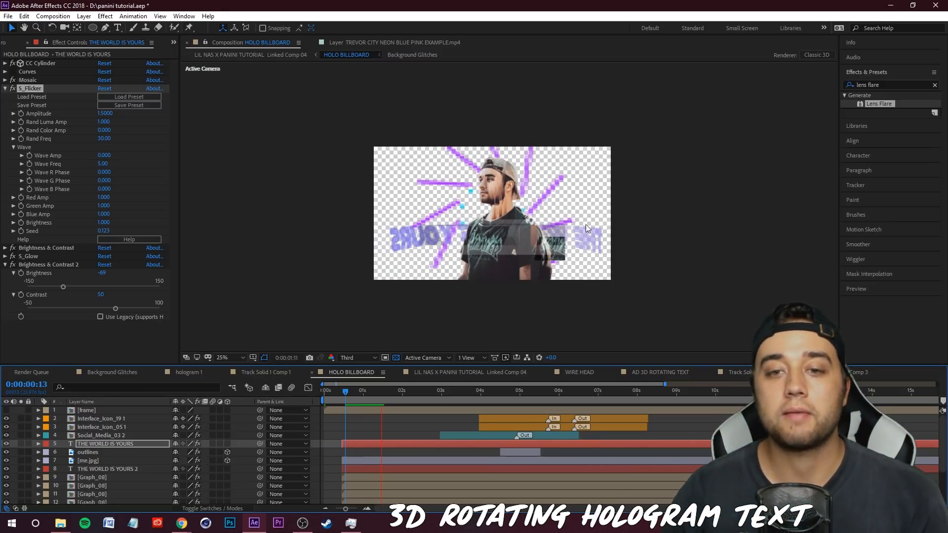
# Step: Create a paragraph text layer reading THE WORLD IS YOURS in HOLO BILLBOARD and place it across the man
pyautogui.click(117, 28)
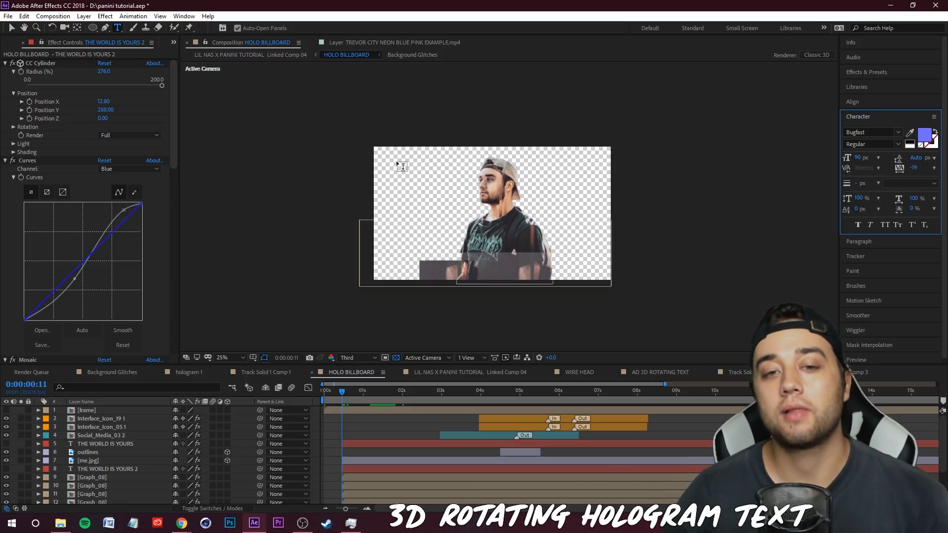
pyautogui.moveTo(369, 140); pyautogui.dragTo(675, 293)
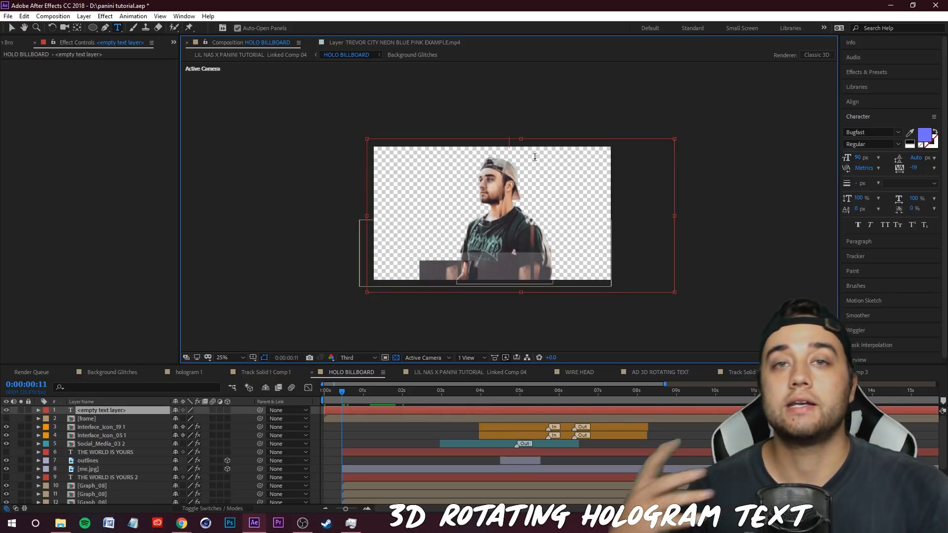
pyautogui.write('THE WORLD IS')
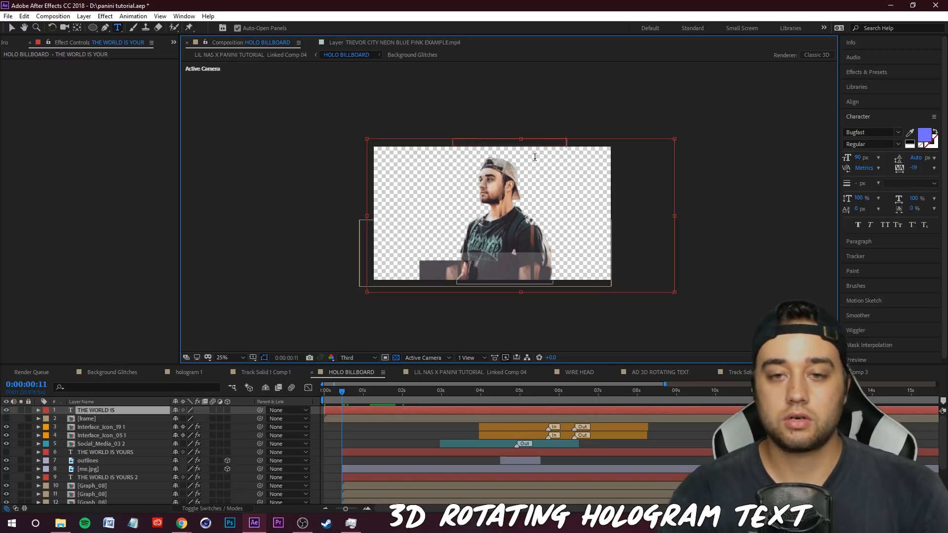
pyautogui.moveTo(577, 169); pyautogui.dragTo(581, 239)
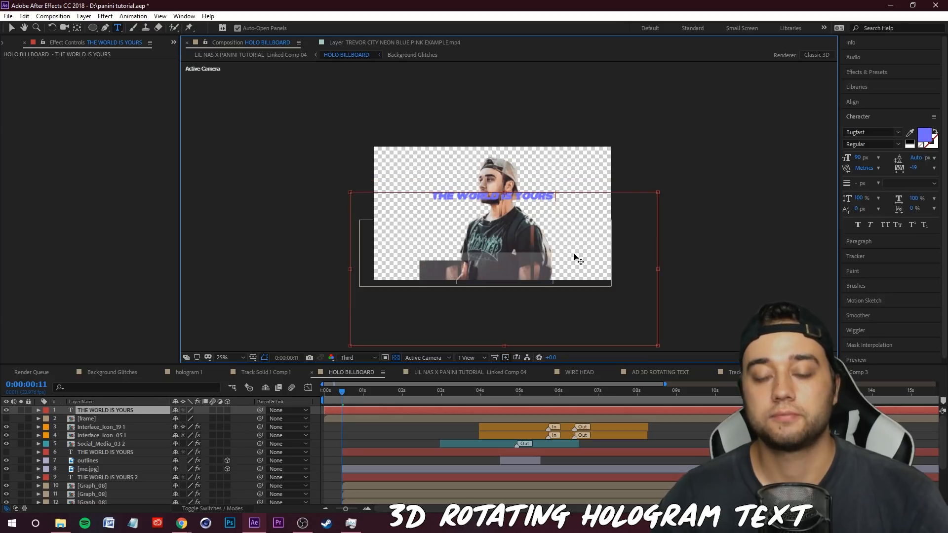
pyautogui.hotkey('ctrl', 'z')
# Step: Enlarge all of the new text to 138 px, widen its text box, and reposition it across the man's neck
pyautogui.moveTo(525, 190); pyautogui.dragTo(517, 211)
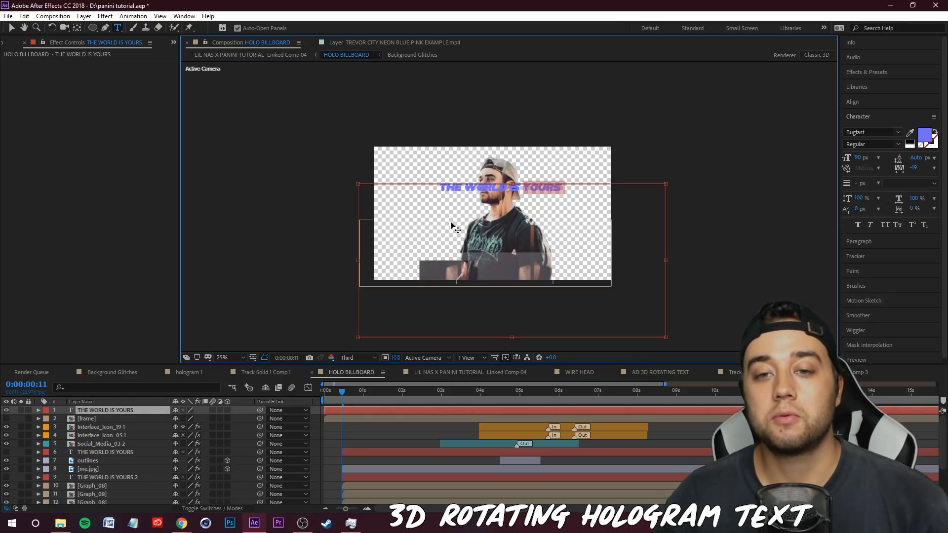
pyautogui.hotkey('ctrl', 'a')
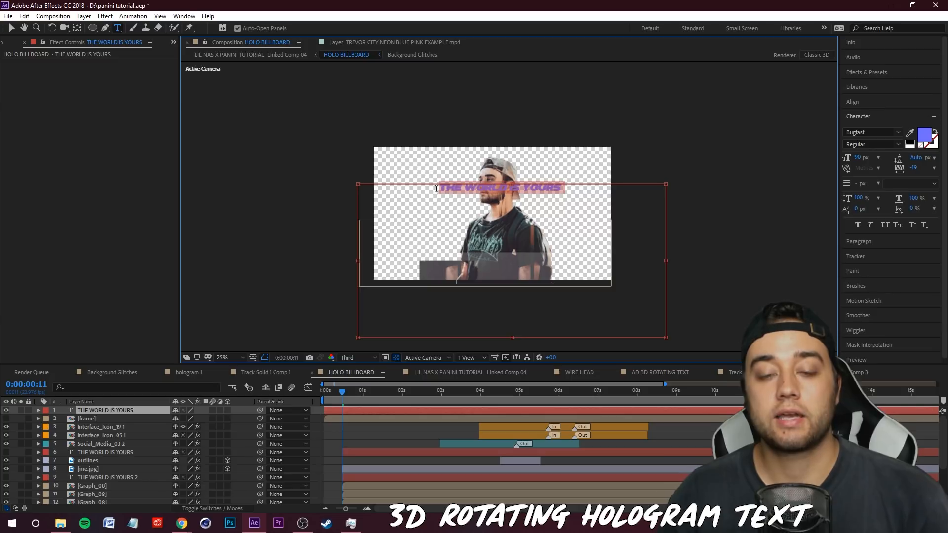
pyautogui.click(870, 117)
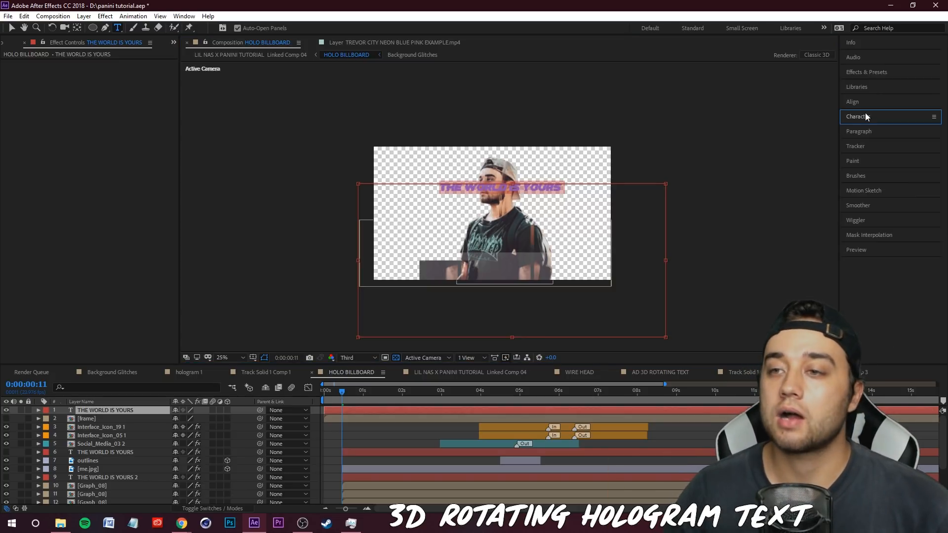
pyautogui.click(869, 116)
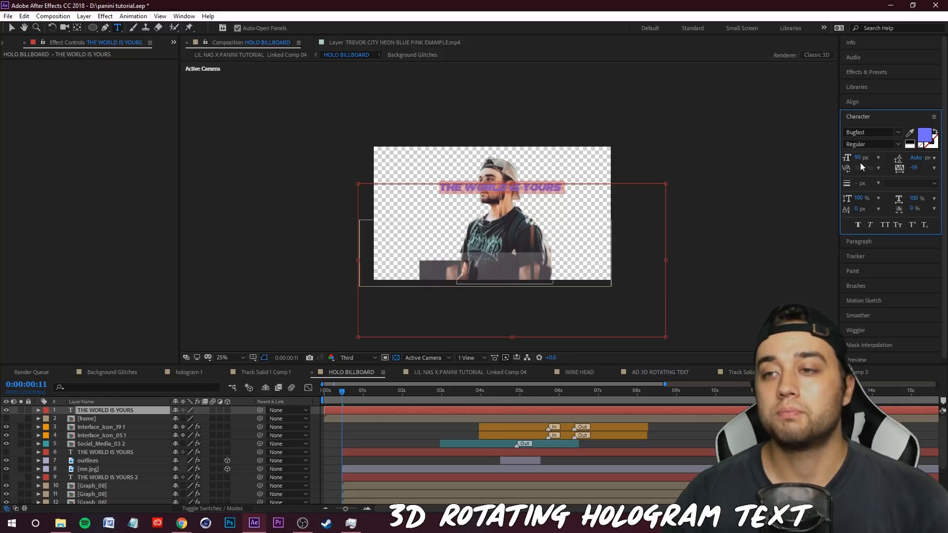
pyautogui.moveTo(877, 156); pyautogui.dragTo(891, 157)
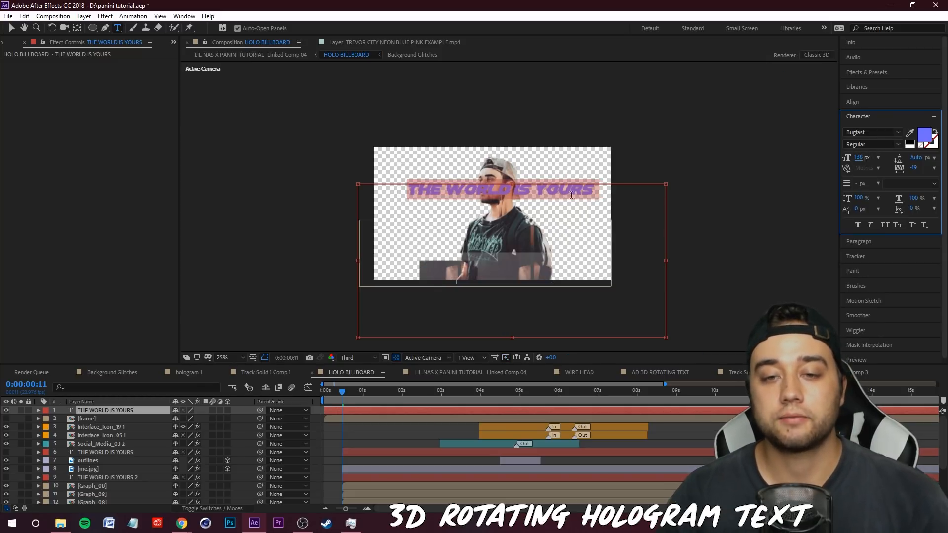
pyautogui.moveTo(658, 267); pyautogui.dragTo(675, 265)
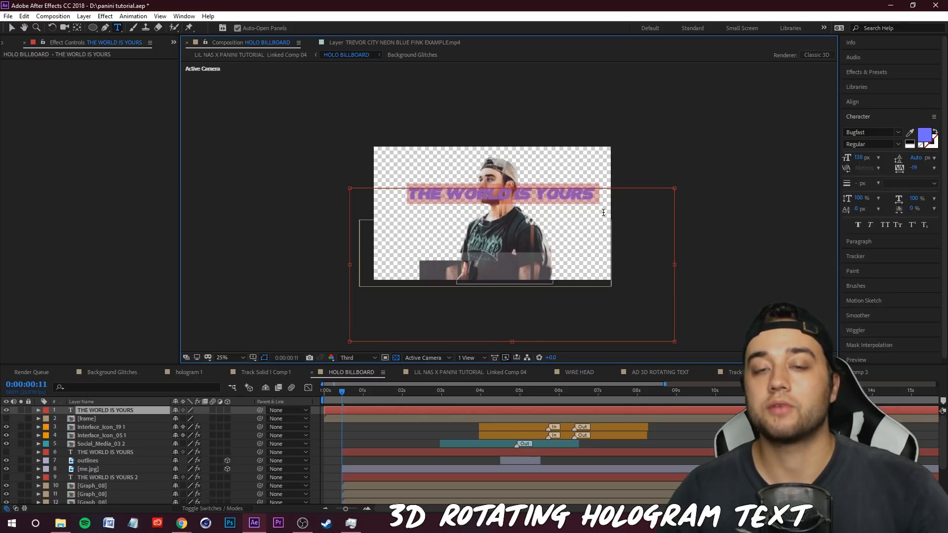
pyautogui.moveTo(599, 222); pyautogui.dragTo(601, 237)
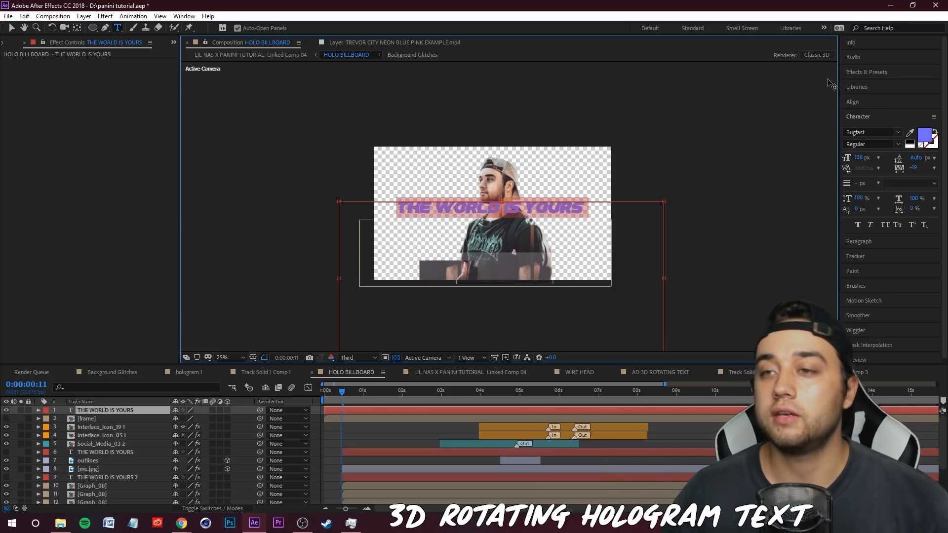
# Step: Find the CC Cylinder effect and apply it to the new THE WORLD IS YOURS text layer
pyautogui.click(867, 72)
pyautogui.click(873, 85)
pyautogui.write('lens flare')
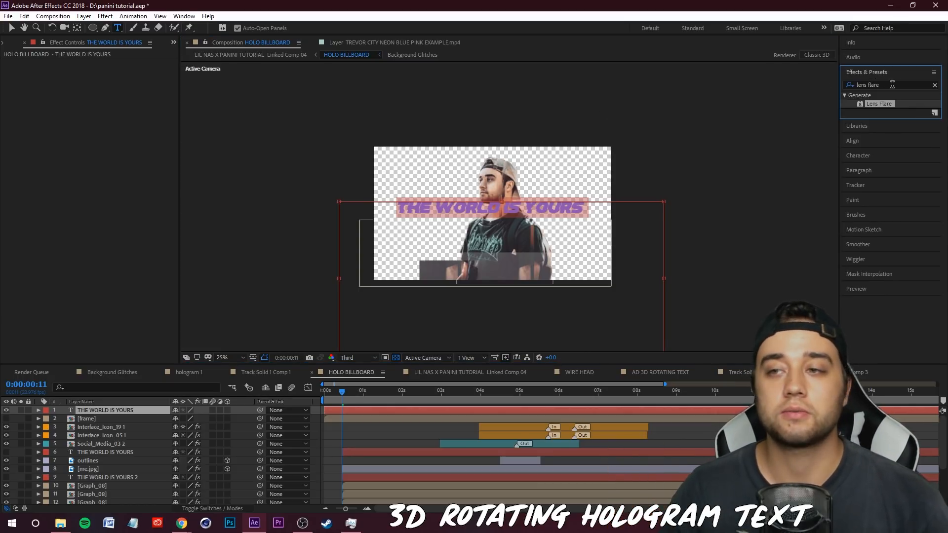
pyautogui.moveTo(892, 84); pyautogui.dragTo(778, 83)
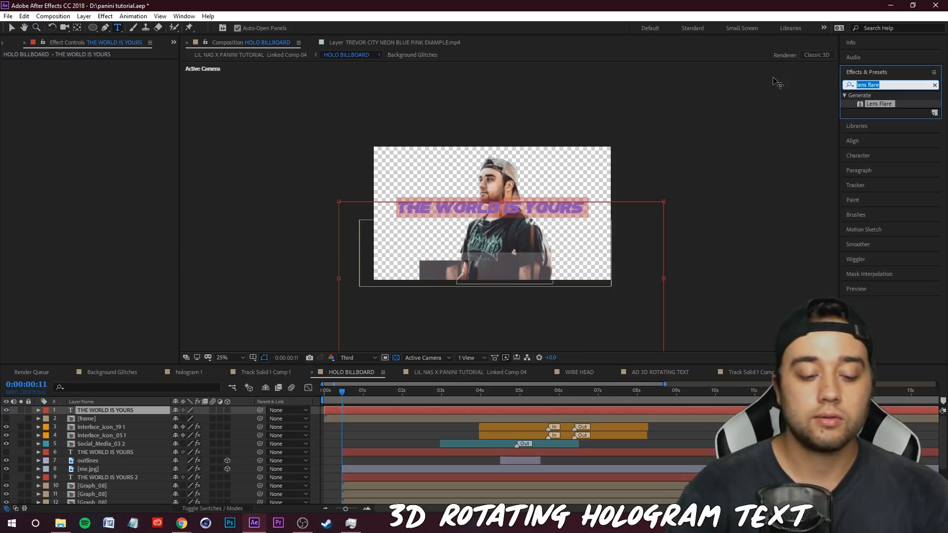
pyautogui.write('cc cylinde')
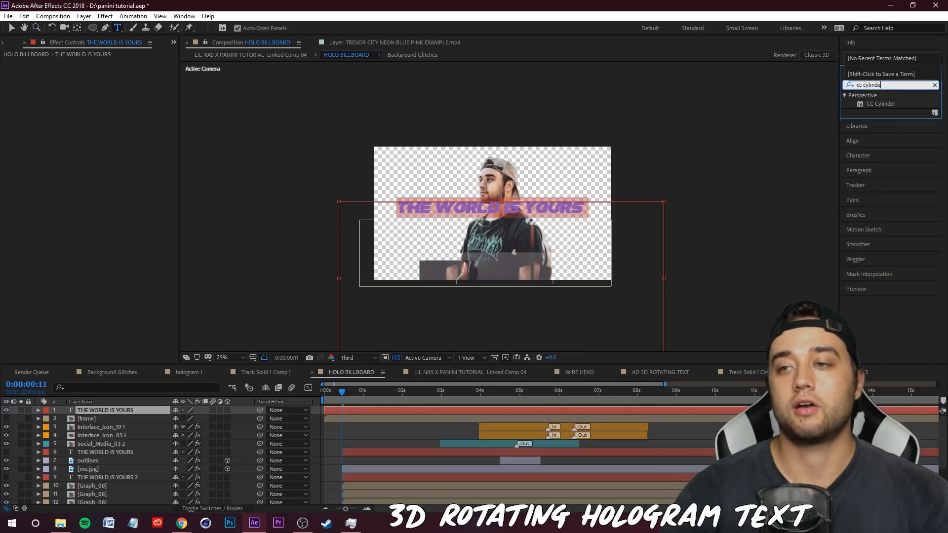
pyautogui.moveTo(882, 104); pyautogui.dragTo(121, 408)
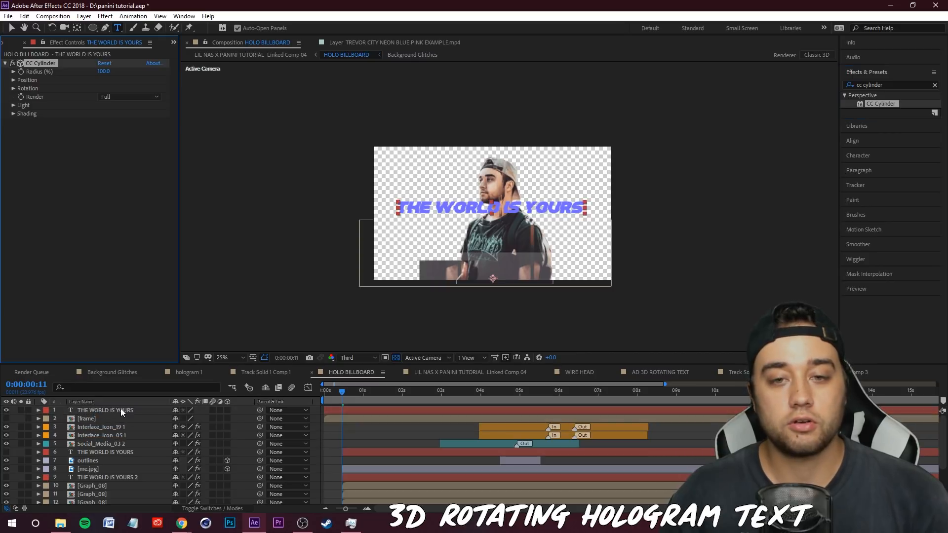
# Step: Try turning the cylinder text around its Y axis with CC Cylinder's rotation, and undo the rotation
pyautogui.press('v')
pyautogui.scroll(4, 497, 224)
pyautogui.scroll(-2, 509, 232)
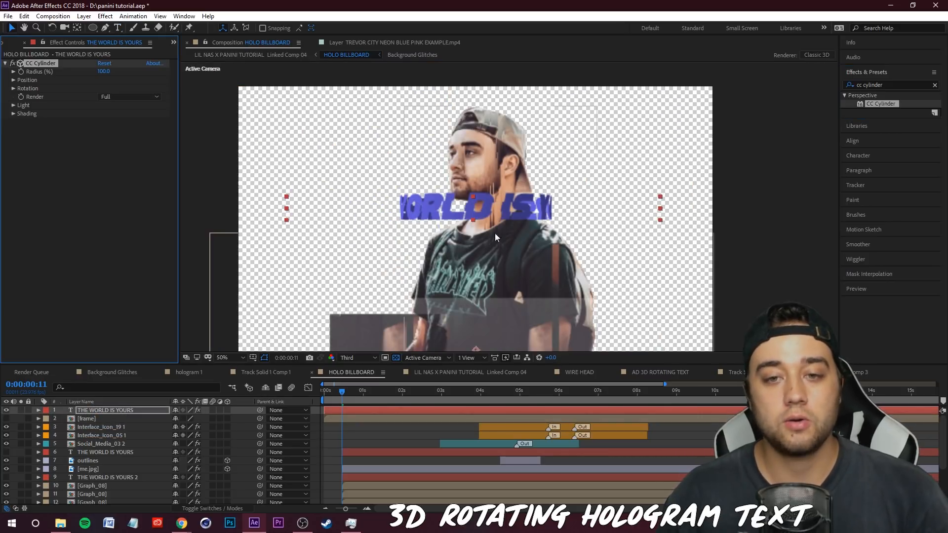
pyautogui.click(14, 89)
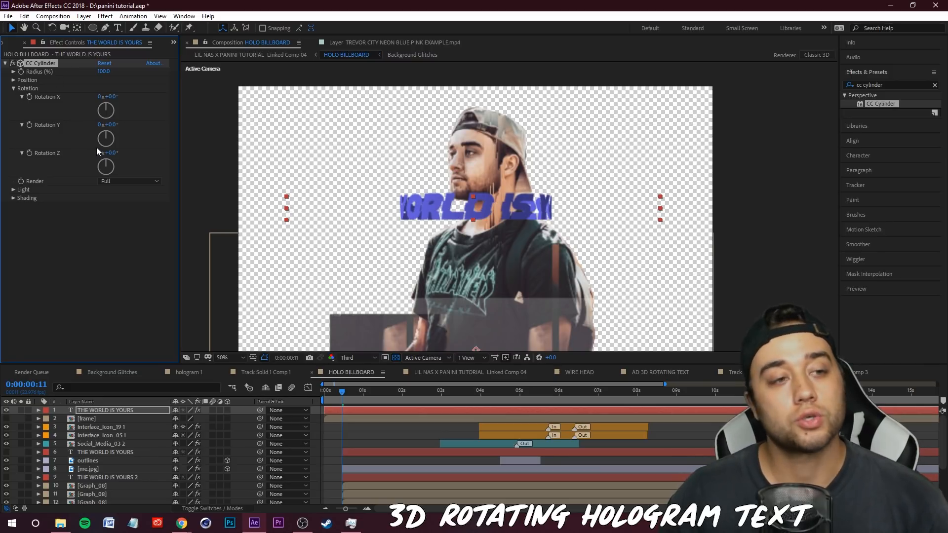
pyautogui.moveTo(116, 136); pyautogui.dragTo(115, 149)
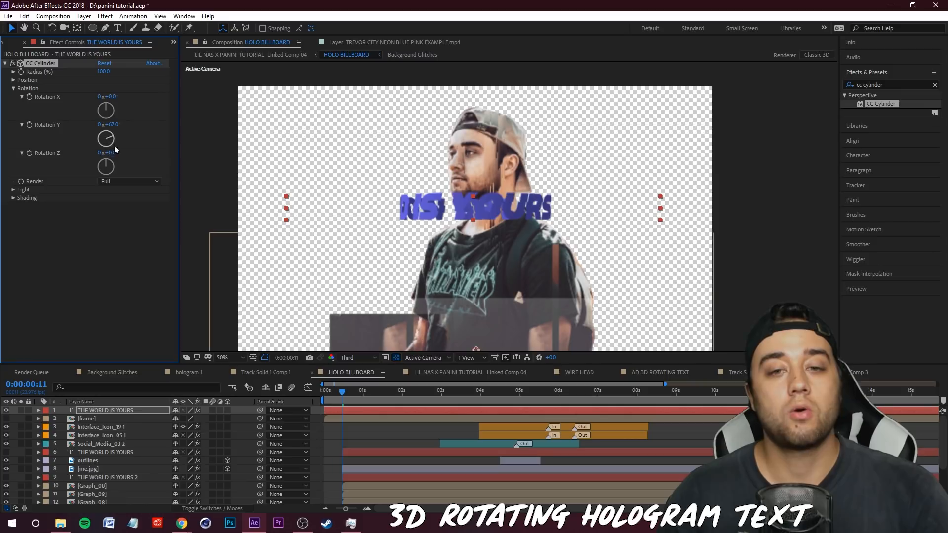
pyautogui.hotkey('ctrl', 'z')
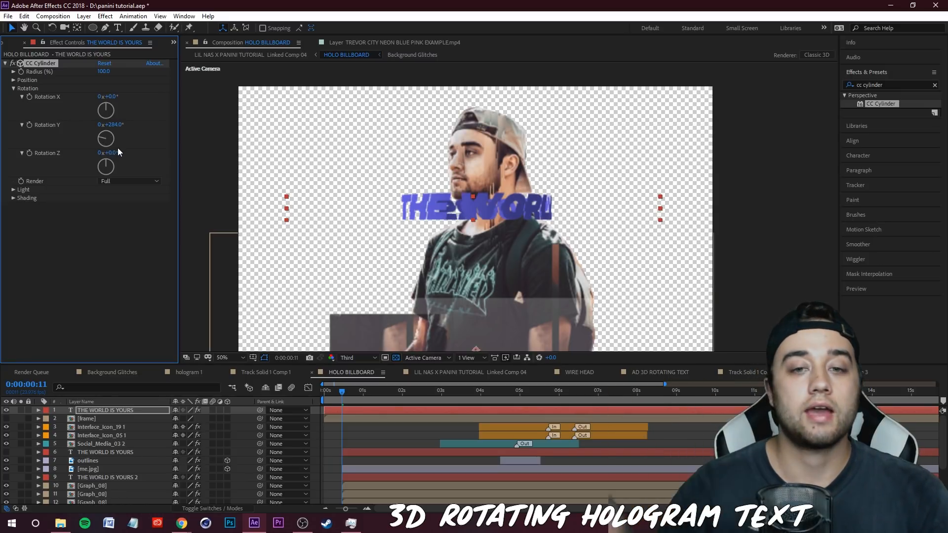
pyautogui.hotkey('ctrl', 'z')
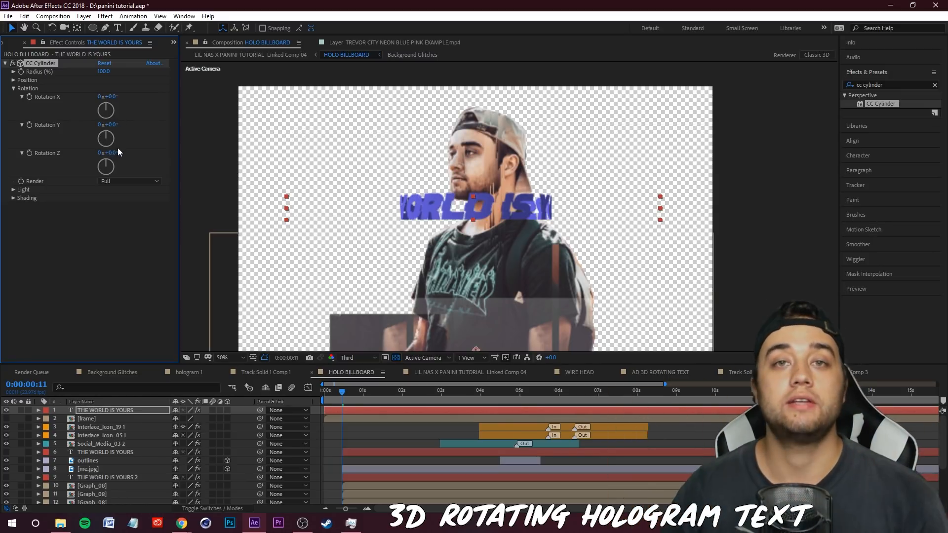
# Step: Set the CC Cylinder radius of the new text to 200%
pyautogui.press(',')
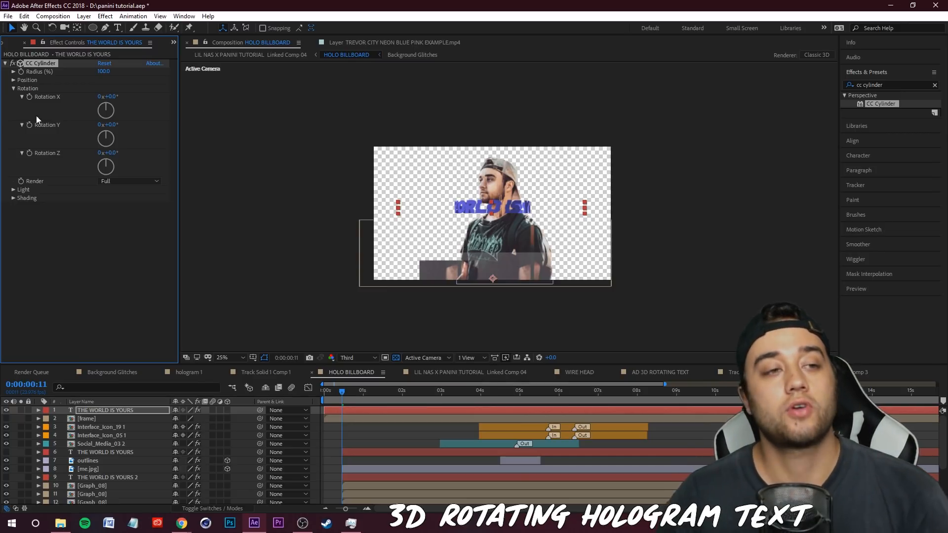
pyautogui.click(14, 88)
pyautogui.click(14, 71)
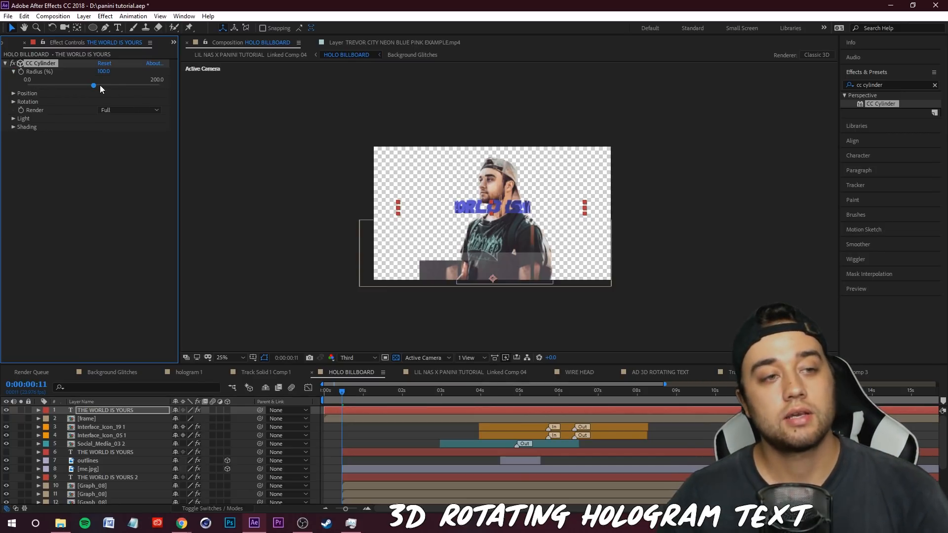
pyautogui.moveTo(161, 79); pyautogui.dragTo(334, 121)
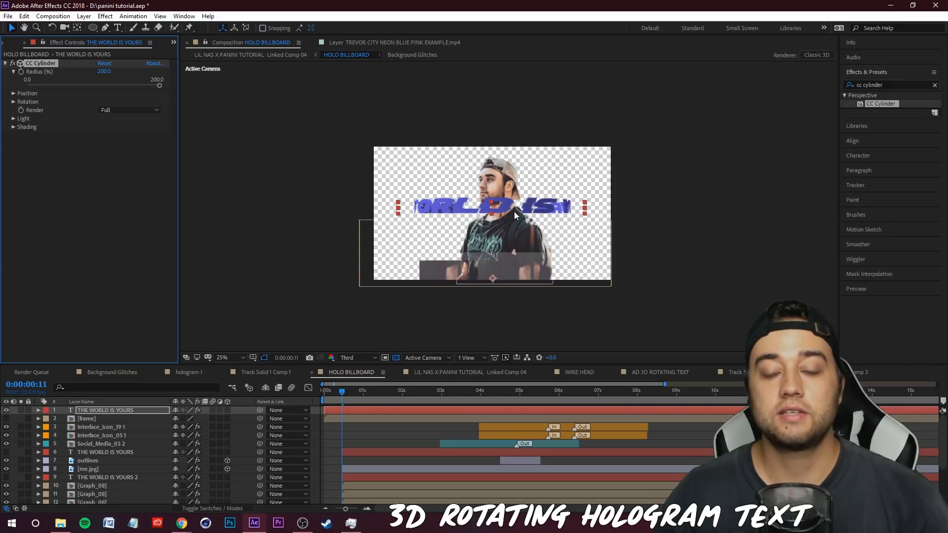
# Step: Position the front THE WORLD IS YOURS text across the subject's torso and stretch its scale to 100.1, 130.4%
pyautogui.moveTo(585, 214); pyautogui.dragTo(554, 253)
pyautogui.click(95, 413)
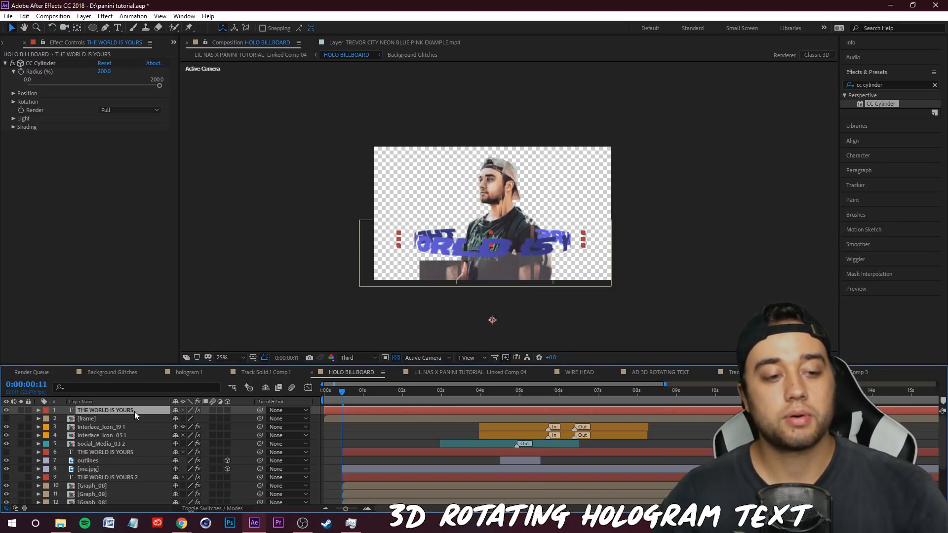
pyautogui.press('s')
pyautogui.moveTo(203, 418); pyautogui.dragTo(248, 417)
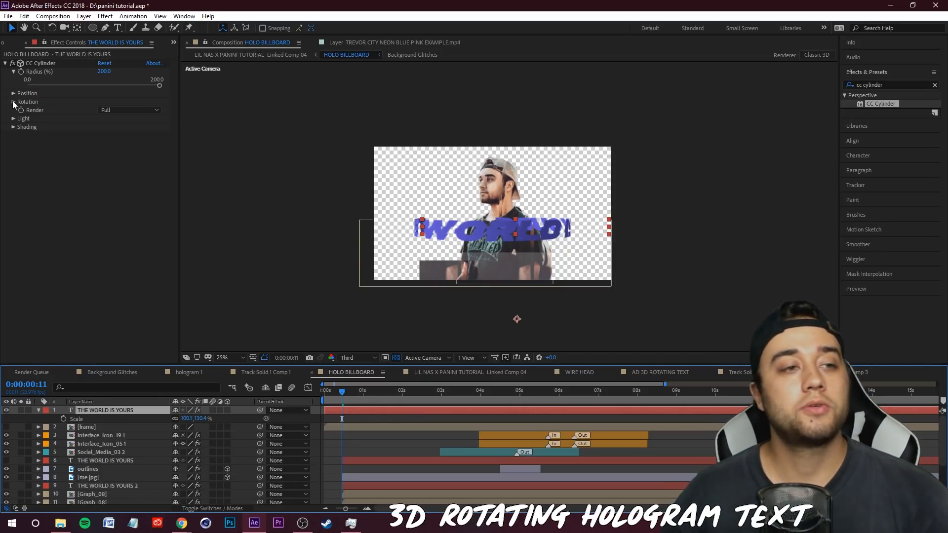
# Step: Keyframe CC Cylinder's Rotation Y from 0° at 0:00:00:11 to a rotated value at 0:00:10:05
pyautogui.click(46, 64)
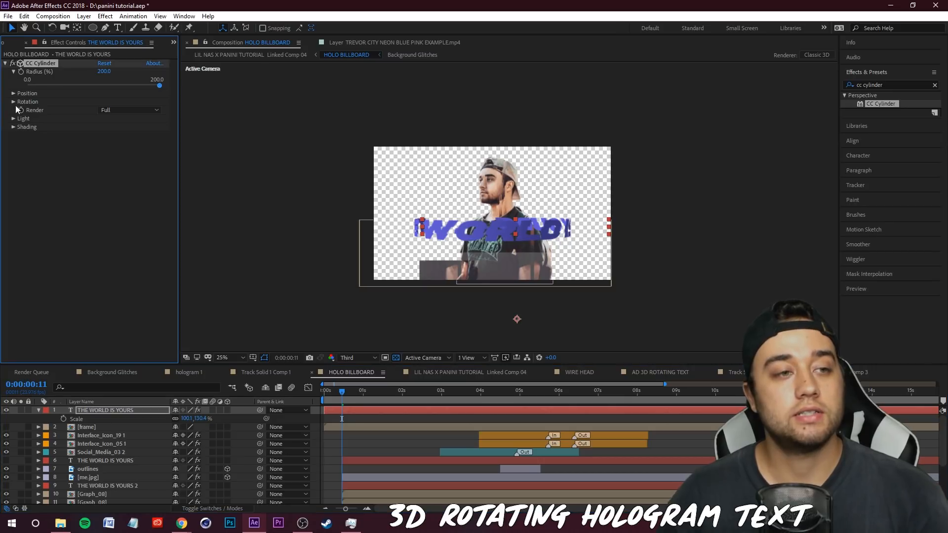
pyautogui.click(13, 101)
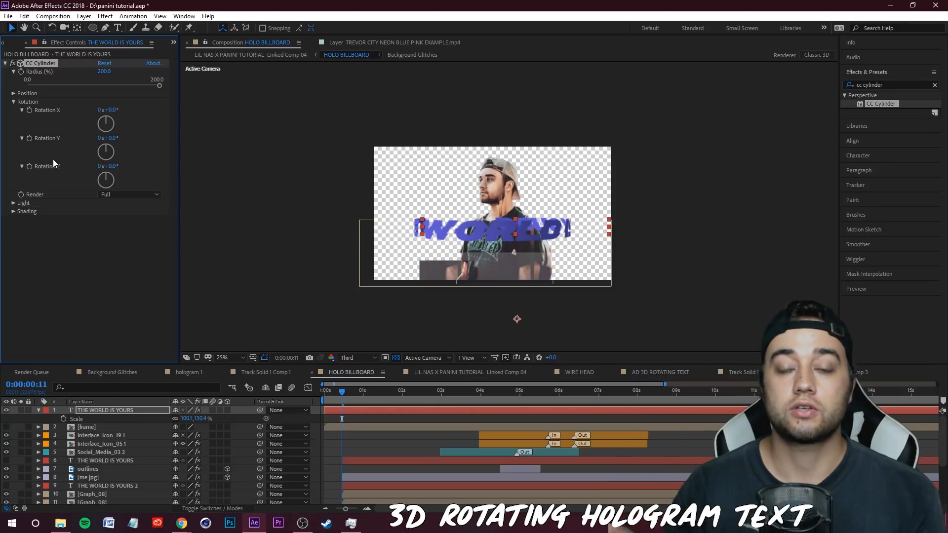
pyautogui.click(29, 138)
pyautogui.click(346, 392)
pyautogui.moveTo(369, 400); pyautogui.dragTo(724, 428)
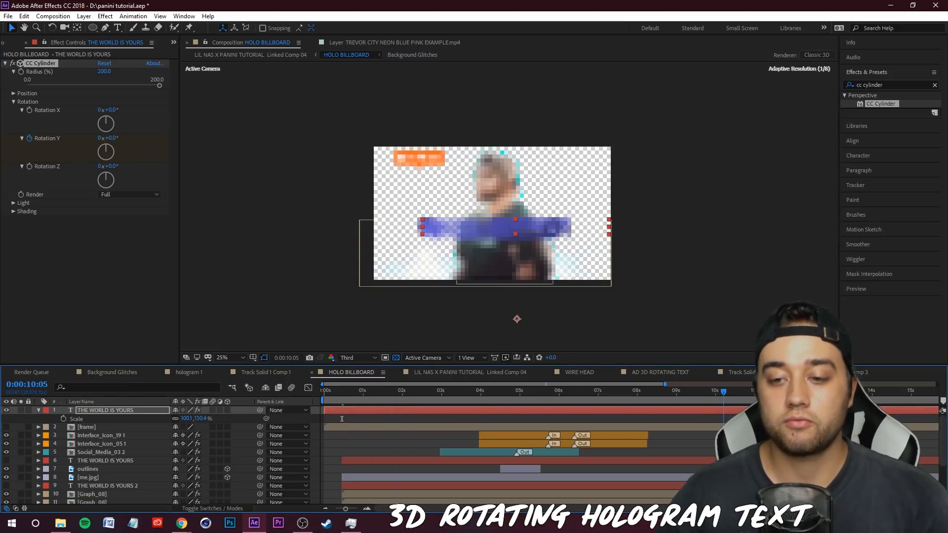
pyautogui.moveTo(112, 150)
pyautogui.mouseDown()
pyautogui.moveTo(121, 183)
pyautogui.moveTo(65, 195)
pyautogui.moveTo(73, 155)
pyautogui.moveTo(114, 169)
pyautogui.moveTo(100, 140)
pyautogui.moveTo(126, 158)
pyautogui.mouseUp()
pyautogui.moveTo(722, 392); pyautogui.dragTo(348, 428)
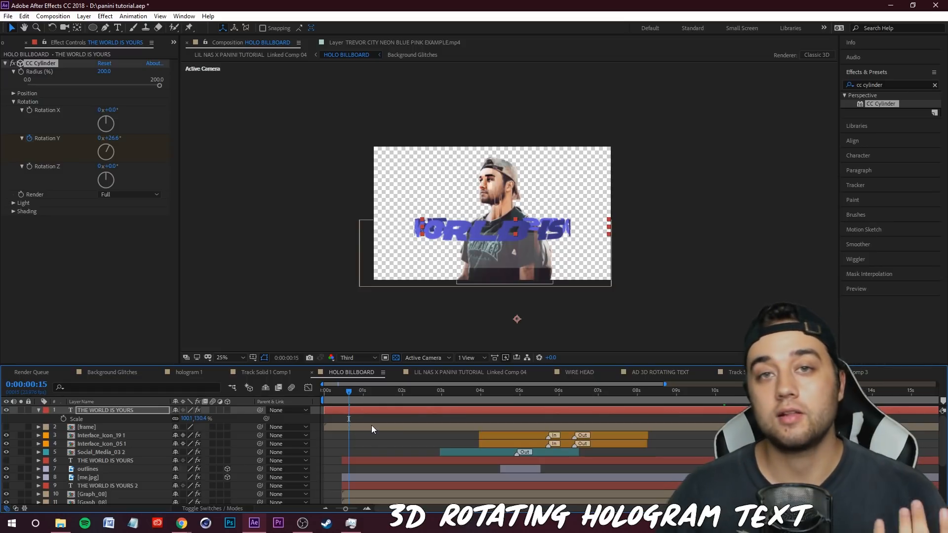
# Step: Reveal the CC Cylinder Rotation keyframes on the text layer and retime the ending Rotation Y keyframe
pyautogui.click(38, 411)
pyautogui.click(39, 411)
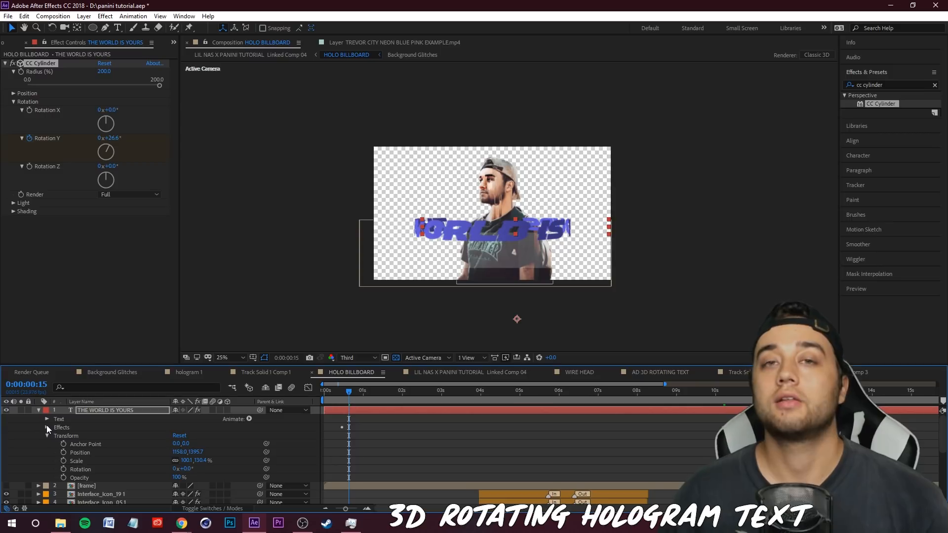
pyautogui.click(46, 426)
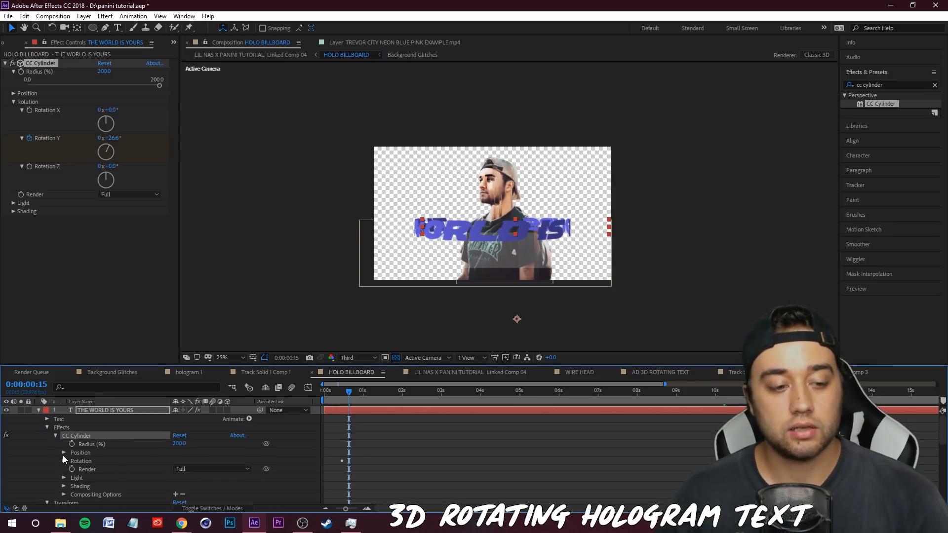
pyautogui.click(64, 461)
pyautogui.moveTo(709, 478); pyautogui.dragTo(749, 478)
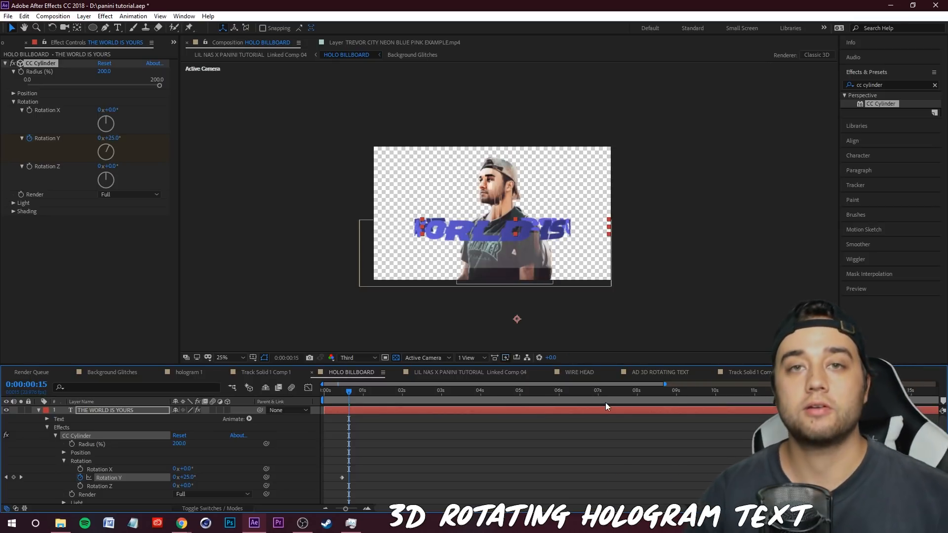
# Step: Preview the rotating text from 0:00:00:12 and inspect it wrapping around the subject up close
pyautogui.click(344, 394)
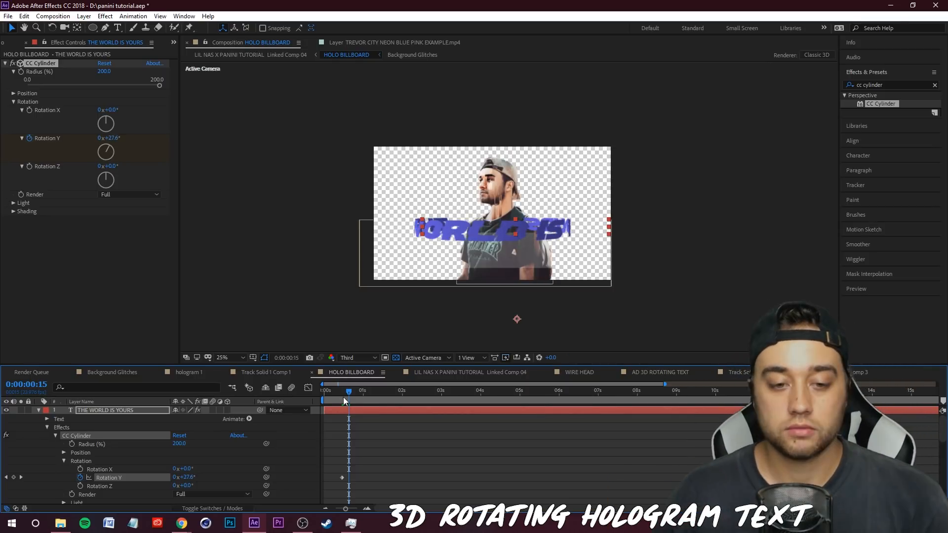
pyautogui.press('space')
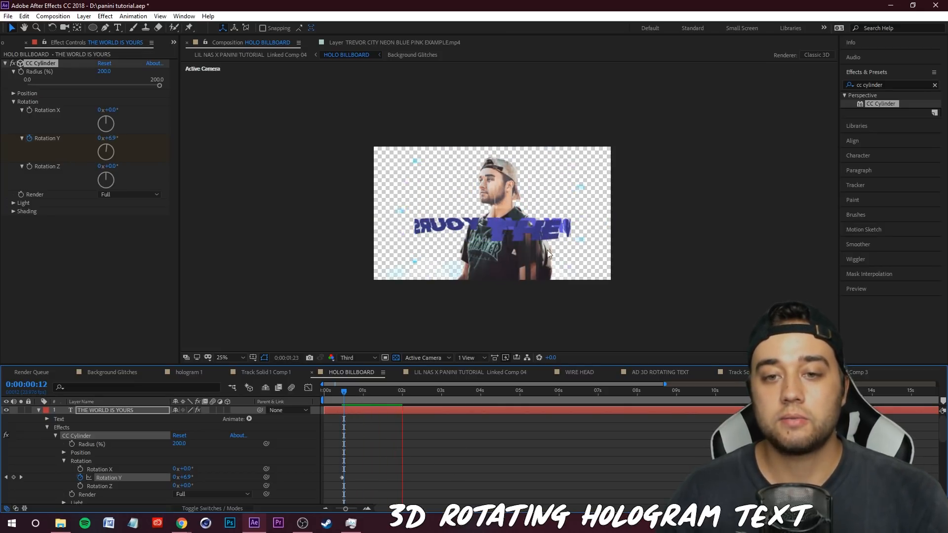
pyautogui.press('space')
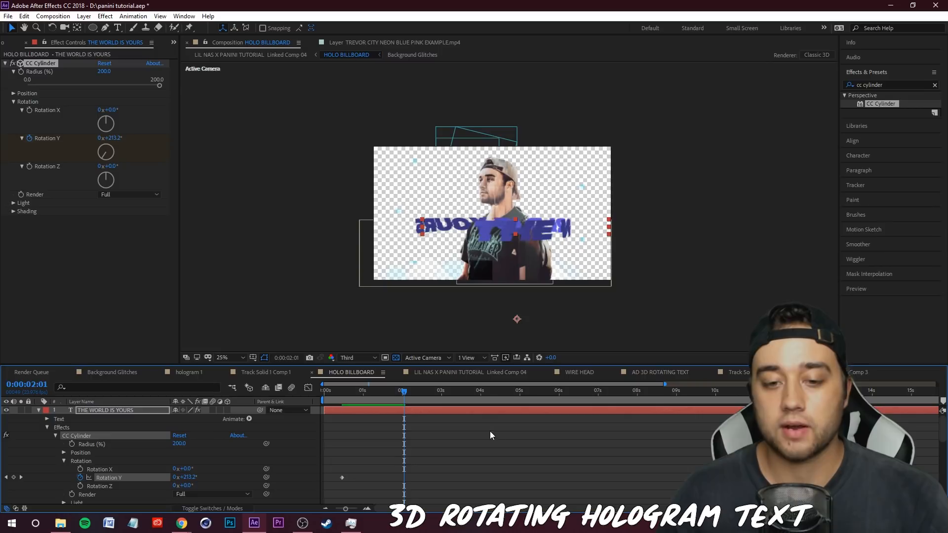
pyautogui.click(406, 393)
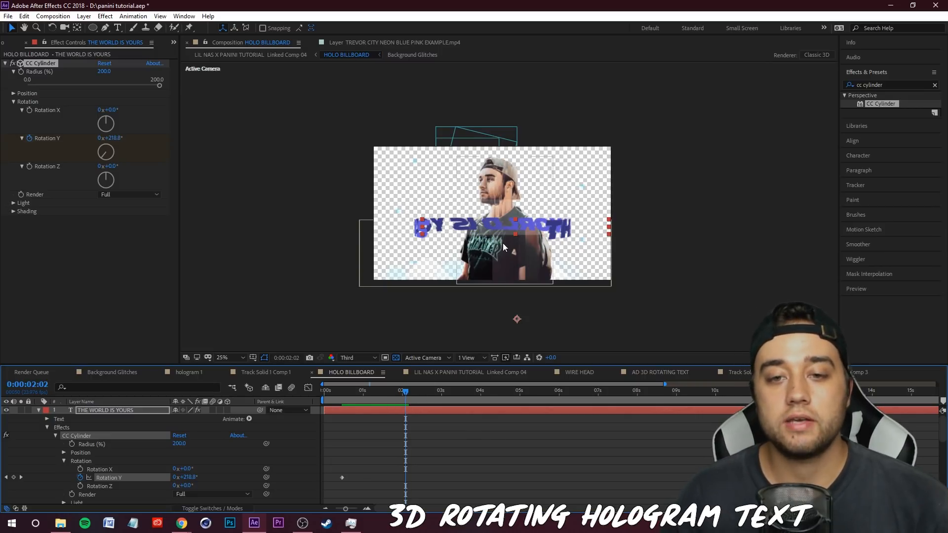
pyautogui.press('.')
pyautogui.press('.')
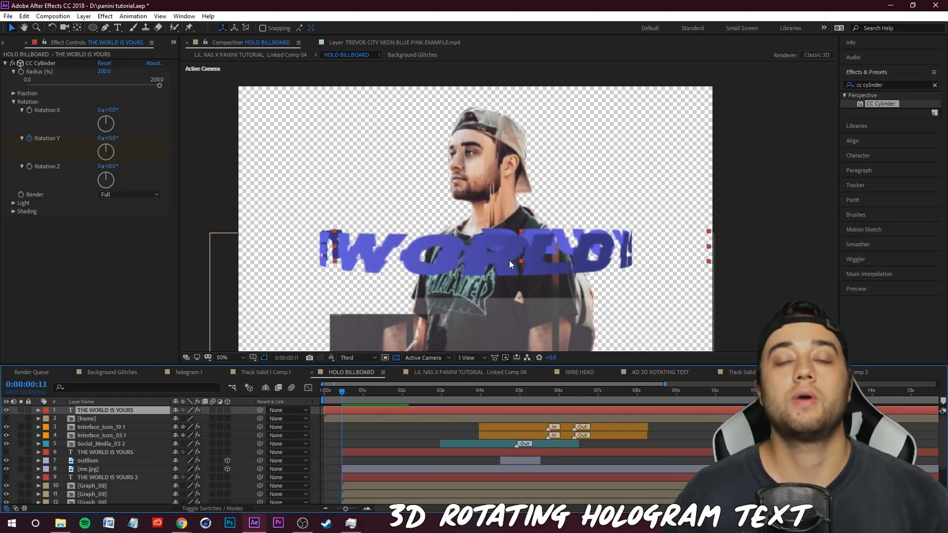
# Step: Lower the cylinder text around the subject's waist and set CC Cylinder's Position Y to 30
pyautogui.press(',')
pyautogui.press(',')
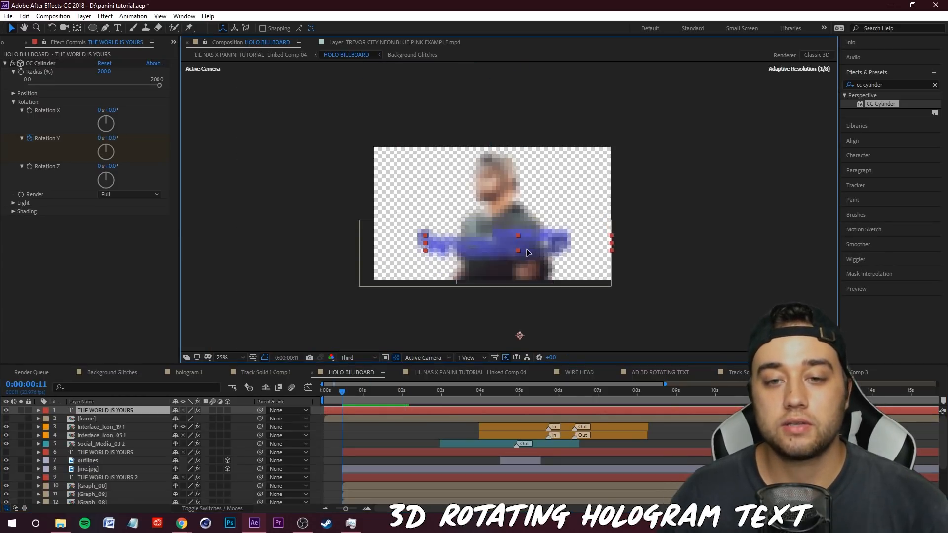
pyautogui.click(13, 93)
pyautogui.click(13, 127)
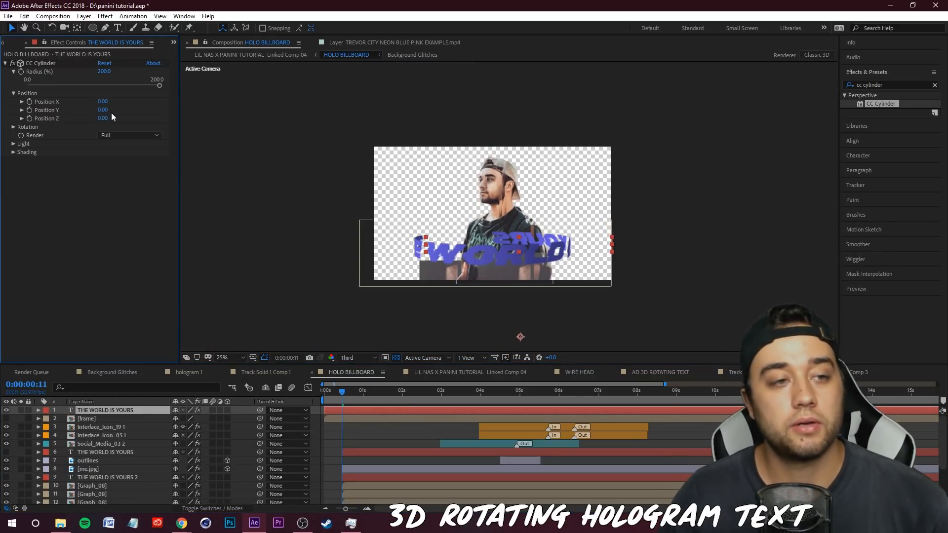
pyautogui.moveTo(103, 110); pyautogui.dragTo(203, 127)
pyautogui.moveTo(101, 110); pyautogui.dragTo(111, 110)
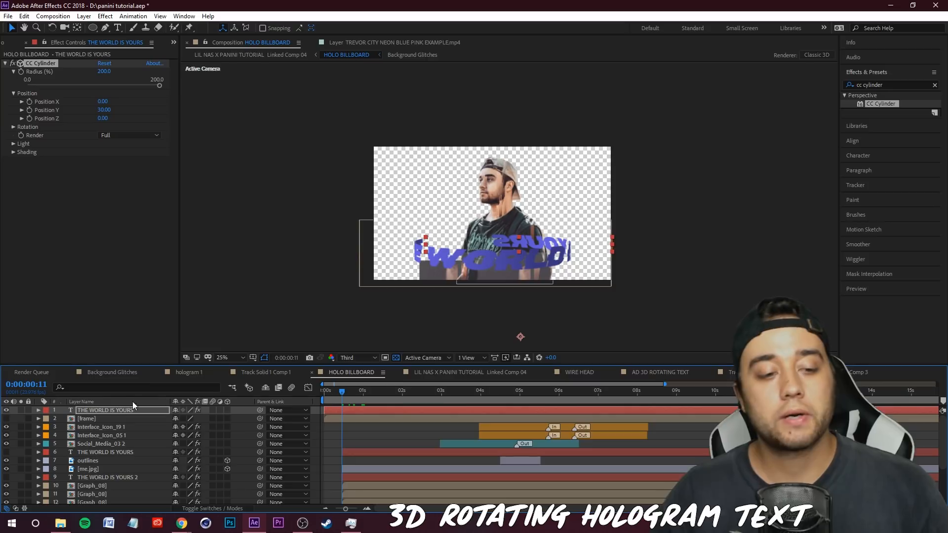
# Step: Duplicate the top THE WORLD IS YOURS layer and rename the copy THE WORLD IS YOURS UNDERNEATH
pyautogui.click(115, 410)
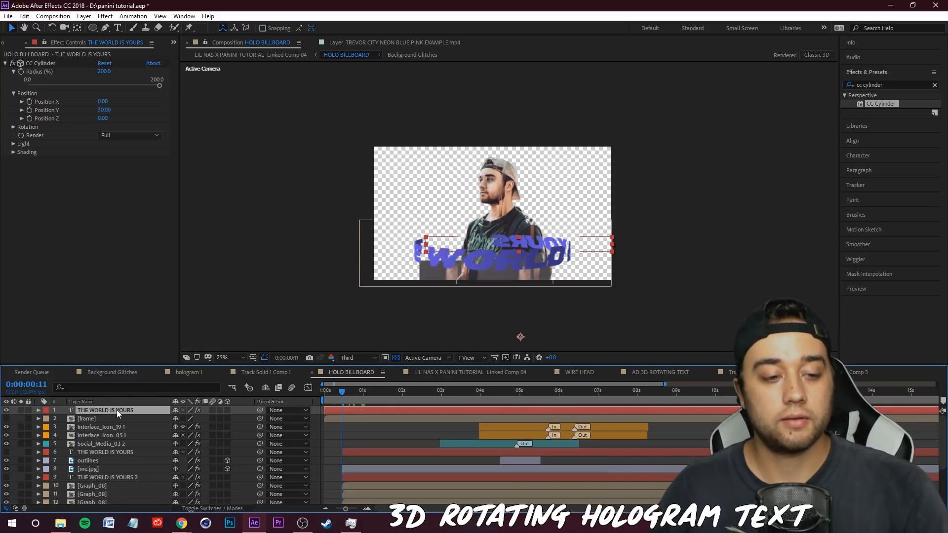
pyautogui.hotkey('ctrl', 'd')
pyautogui.rightClick(120, 413)
pyautogui.click(136, 407)
pyautogui.click(149, 408)
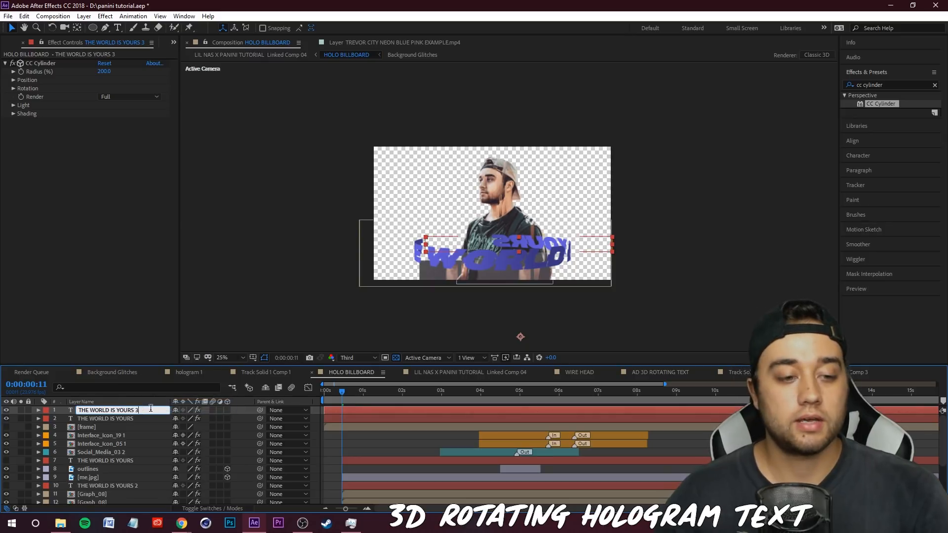
pyautogui.write('UNDERNEATH')
pyautogui.click(129, 469)
# Step: Place the UNDERNEATH text layer directly below me.jpg and check the order by toggling me.jpg's visibility
pyautogui.click(115, 412)
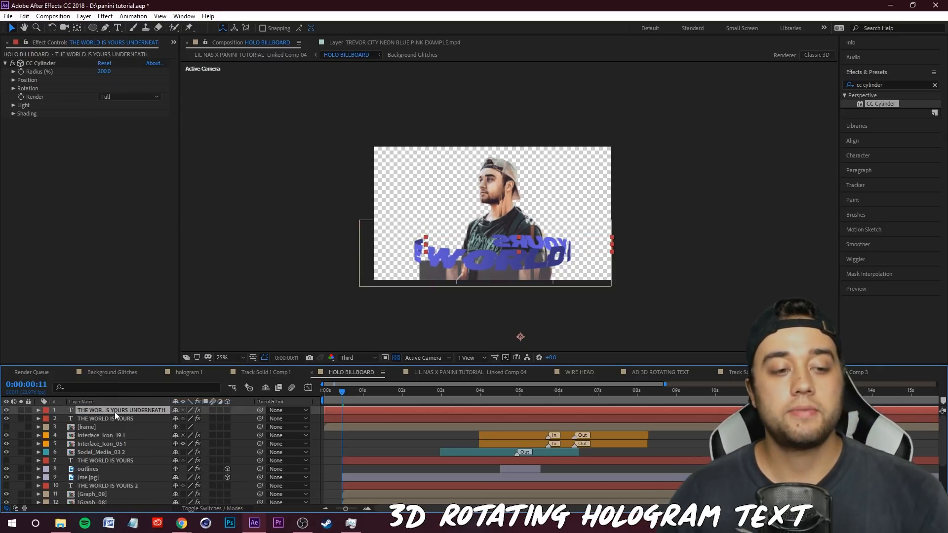
pyautogui.moveTo(109, 412); pyautogui.dragTo(100, 481)
pyautogui.click(89, 470)
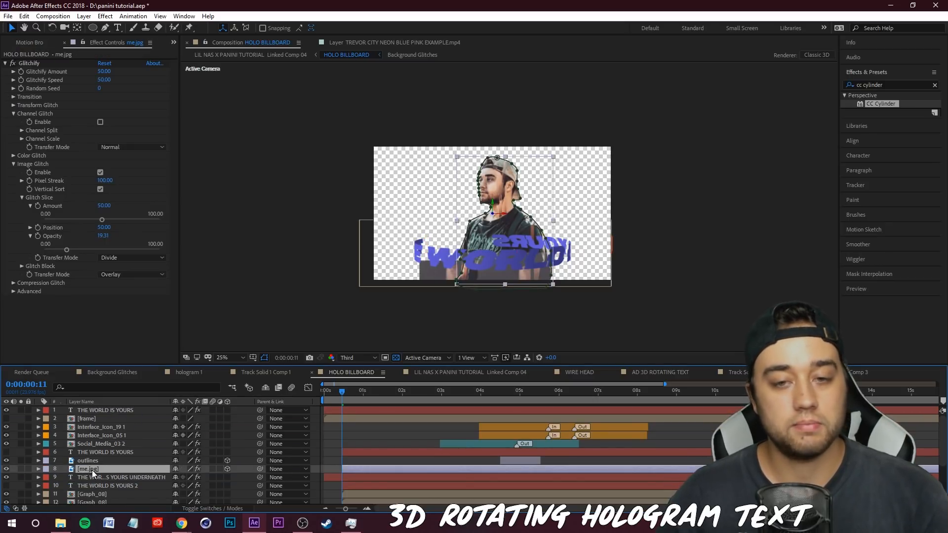
pyautogui.click(8, 469)
pyautogui.click(8, 469)
pyautogui.click(8, 469)
pyautogui.click(8, 469)
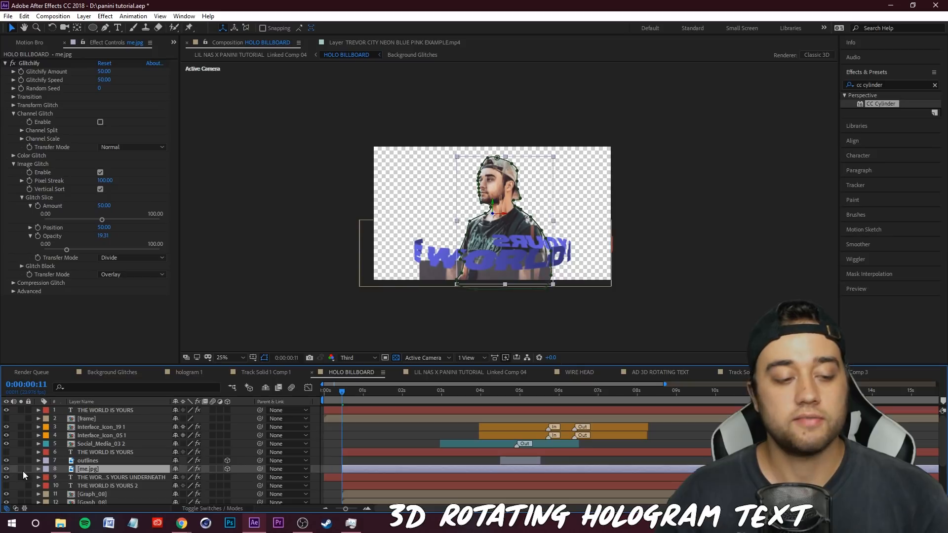
# Step: Set CC Cylinder's Render to Outside on the top THE WORLD IS YOURS layer and check it through 0:00:02:04
pyautogui.click(101, 478)
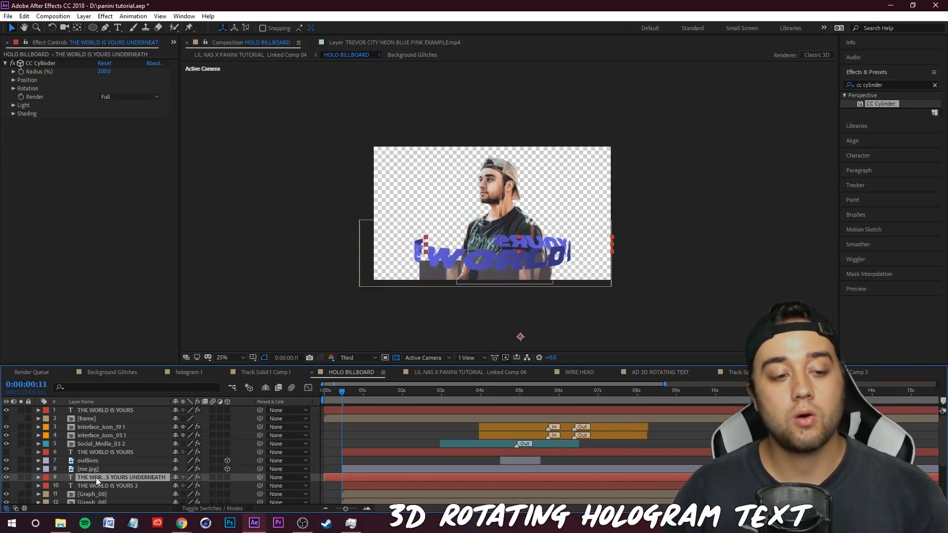
pyautogui.click(102, 411)
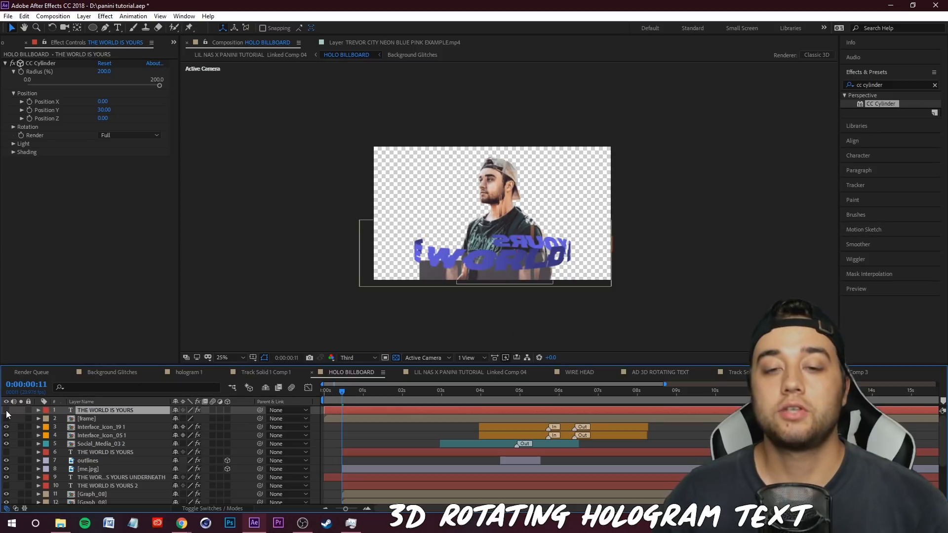
pyautogui.click(6, 411)
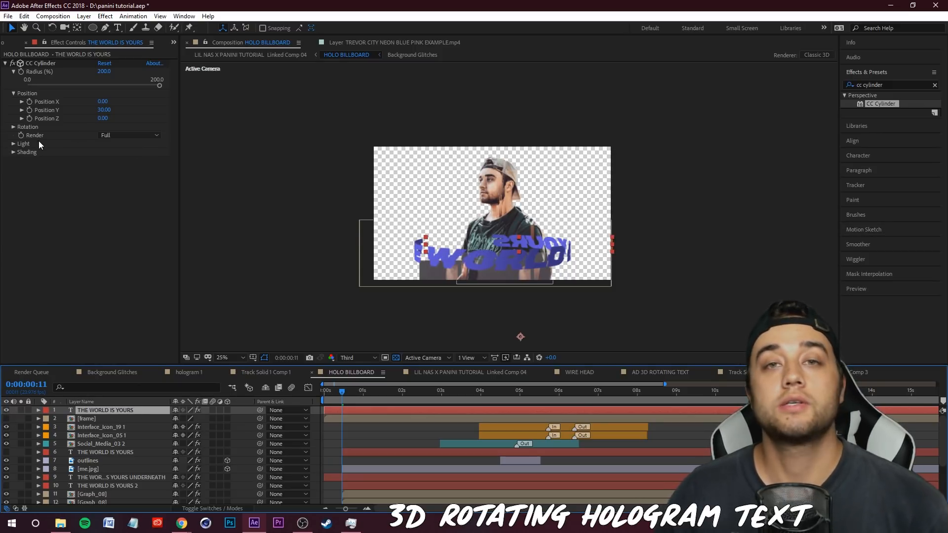
pyautogui.click(137, 136)
pyautogui.click(129, 156)
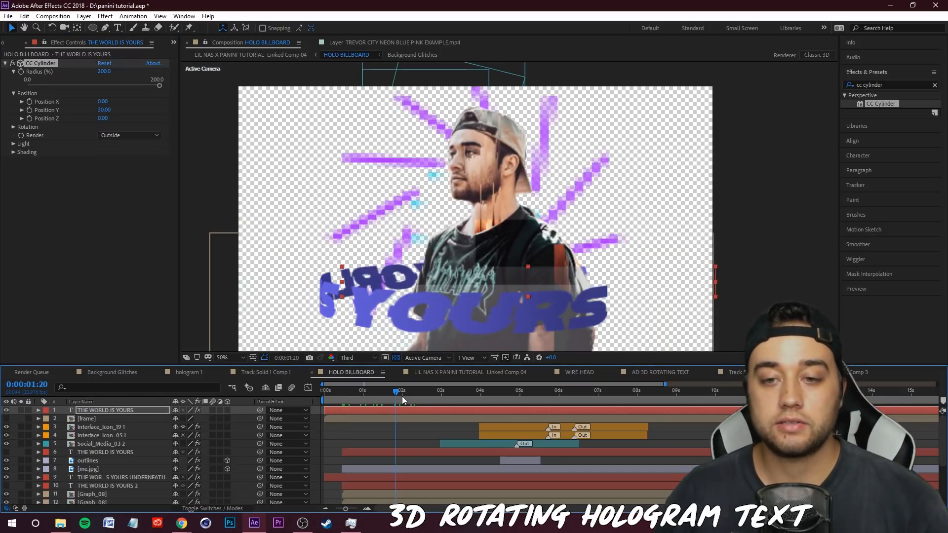
pyautogui.moveTo(402, 396); pyautogui.dragTo(419, 390)
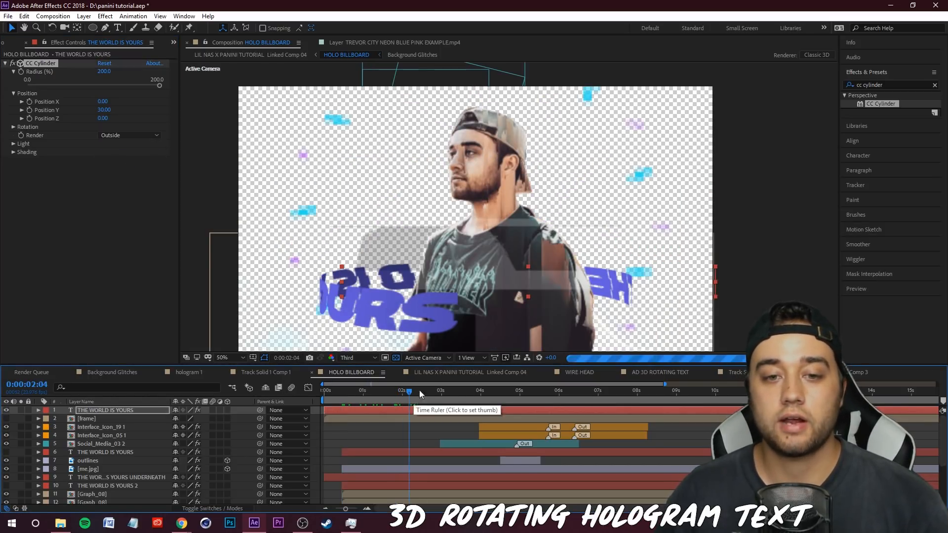
pyautogui.scroll(-3, 491, 261)
pyautogui.scroll(3, 529, 256)
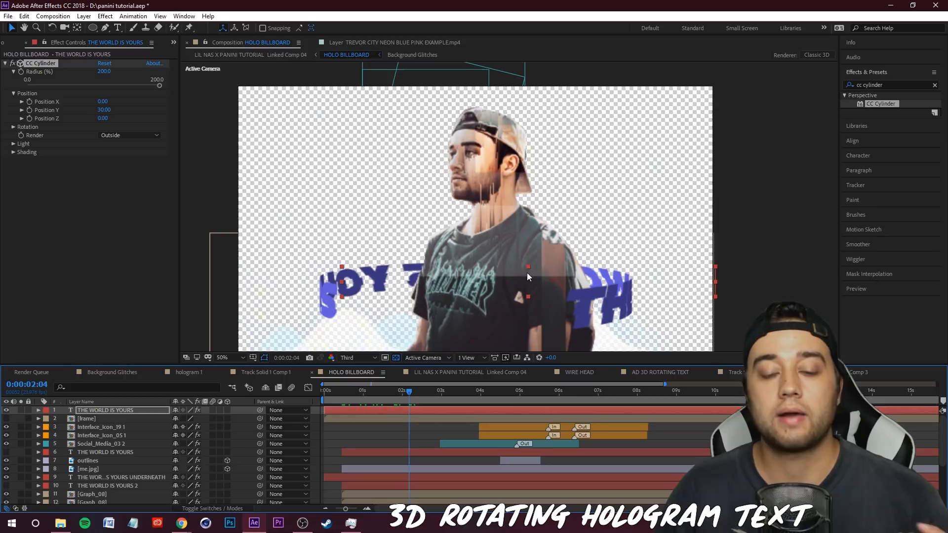
# Step: Compare the front and back halves of the text by toggling the UNDERNEATH and me.jpg layers while scrubbing through the rotation
pyautogui.click(97, 477)
pyautogui.click(7, 478)
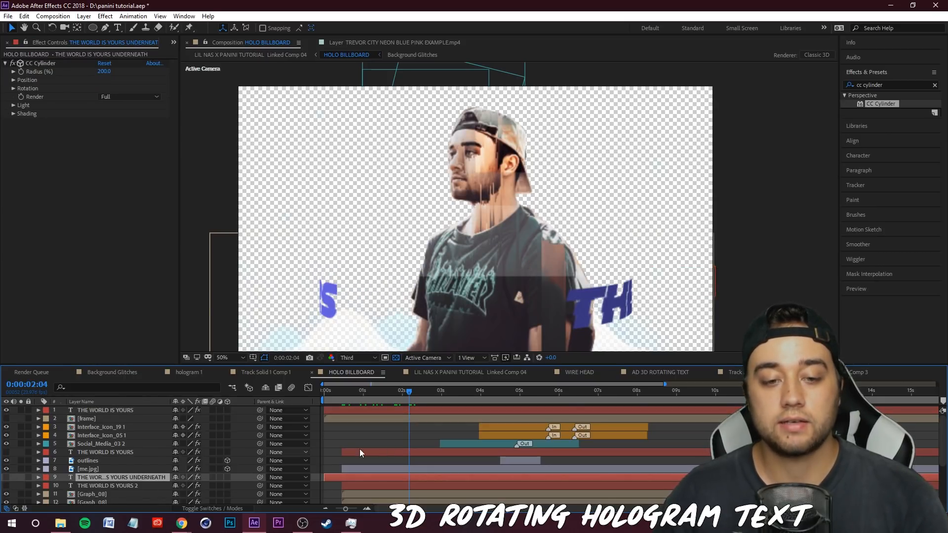
pyautogui.moveTo(408, 395); pyautogui.dragTo(379, 396)
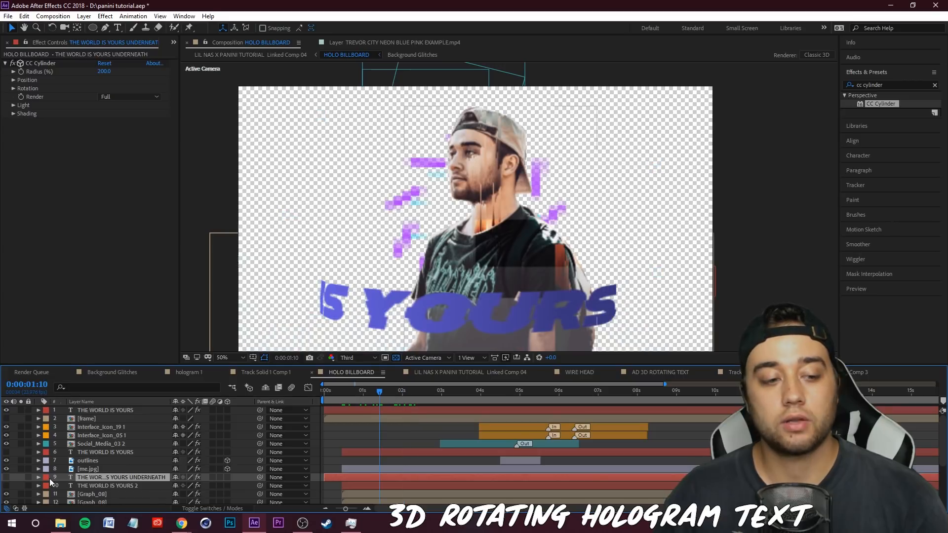
pyautogui.click(7, 478)
pyautogui.press('space')
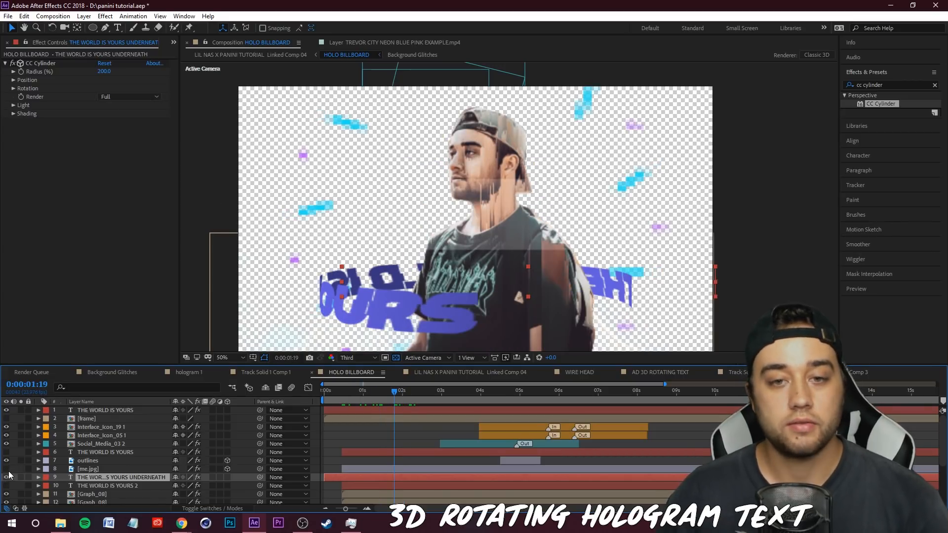
pyautogui.click(8, 470)
pyautogui.click(119, 411)
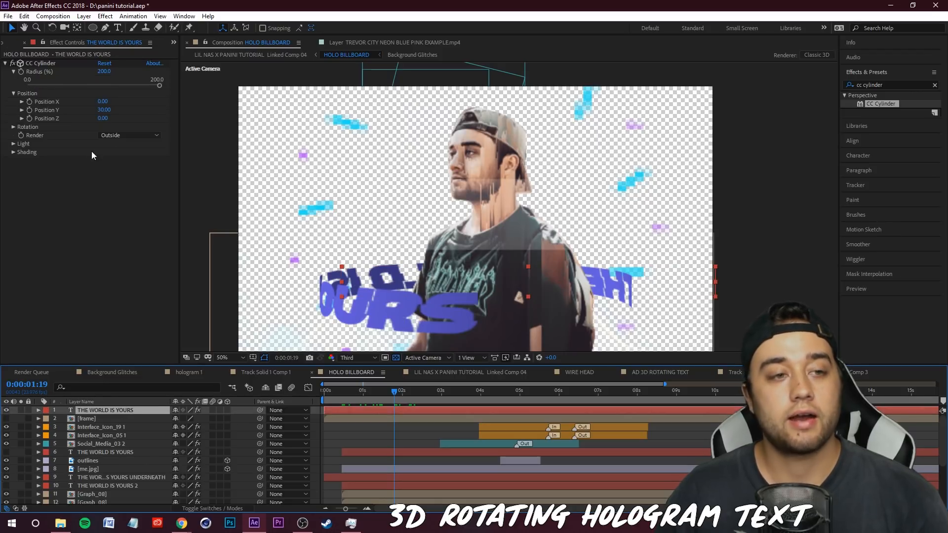
pyautogui.moveTo(394, 393); pyautogui.dragTo(408, 393)
pyautogui.click(370, 395)
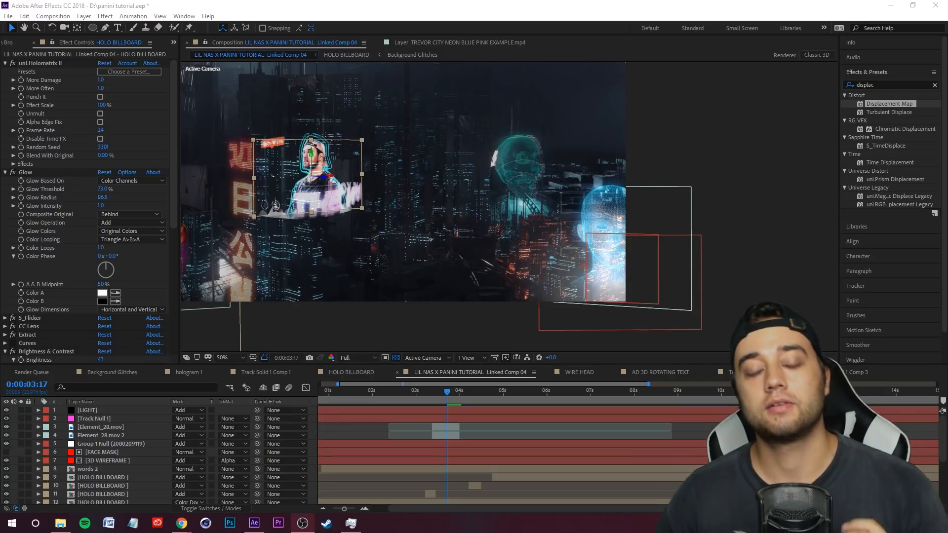
# Step: Examine the billboard with the rotating text in LIL NAS X PANINI TUTORIAL Linked Comp 04 at 0:00:03:22
pyautogui.click(453, 396)
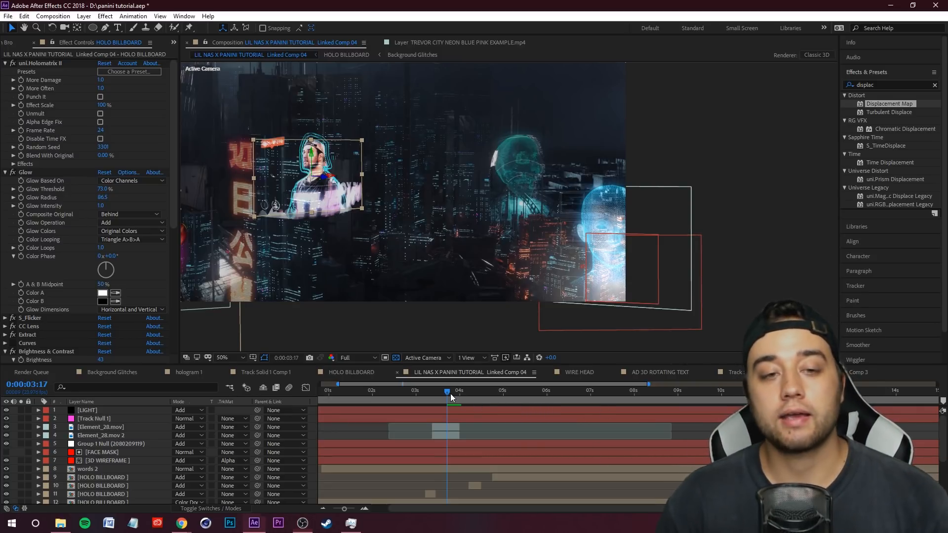
pyautogui.click(457, 396)
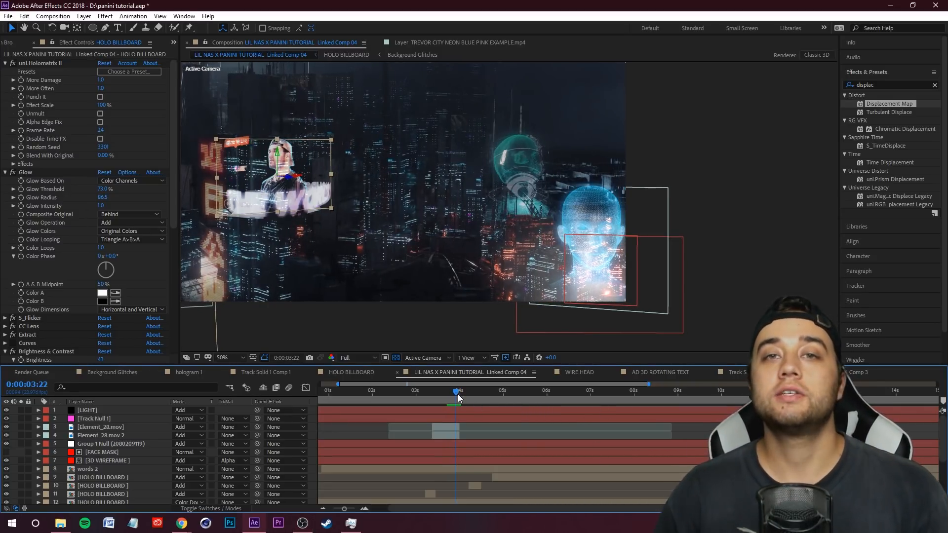
# Step: Examine the finished blue wireframe head over the city shot from 0:00:03:22 to 0:00:04:15
pyautogui.moveTo(461, 392)
pyautogui.mouseDown()
pyautogui.moveTo(446, 397)
pyautogui.moveTo(458, 395)
pyautogui.mouseUp()
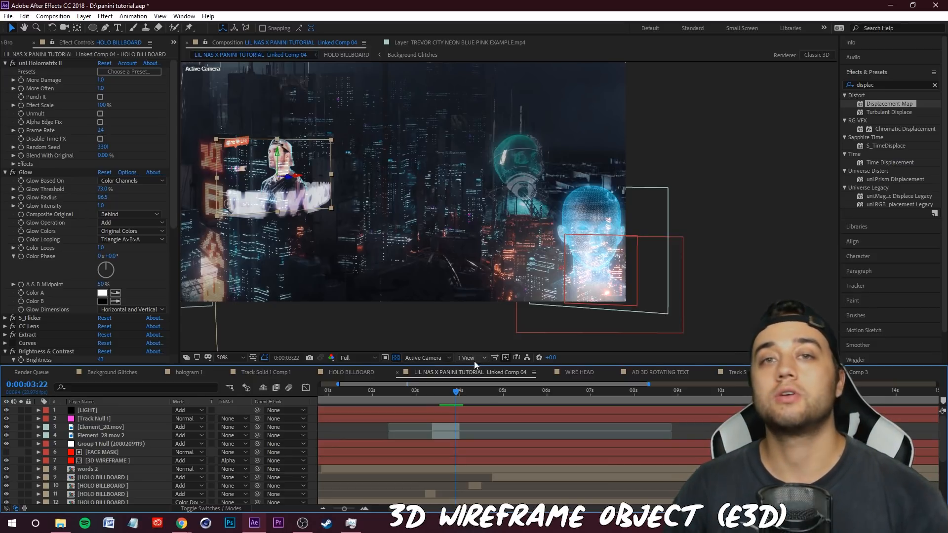
pyautogui.moveTo(457, 394); pyautogui.dragTo(481, 390)
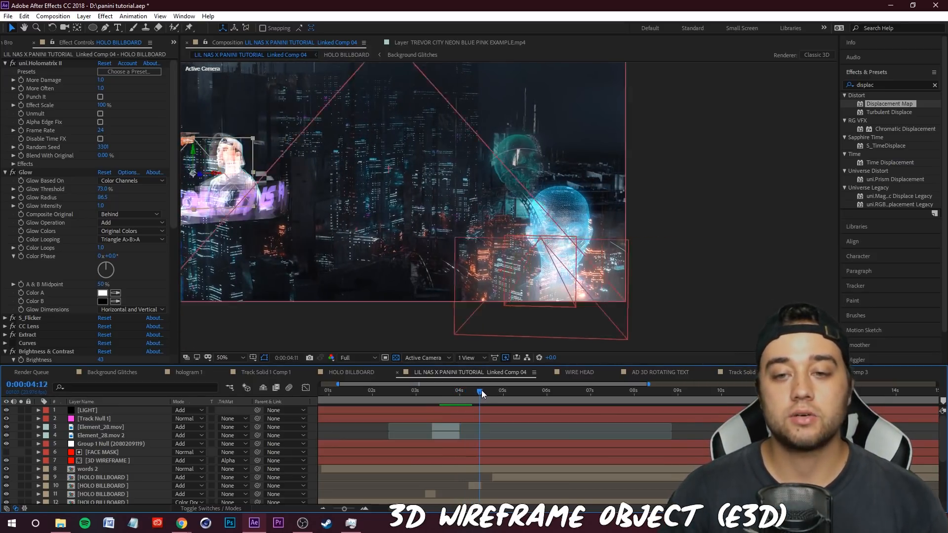
pyautogui.moveTo(481, 396)
pyautogui.mouseDown()
pyautogui.moveTo(468, 395)
pyautogui.moveTo(485, 394)
pyautogui.mouseUp()
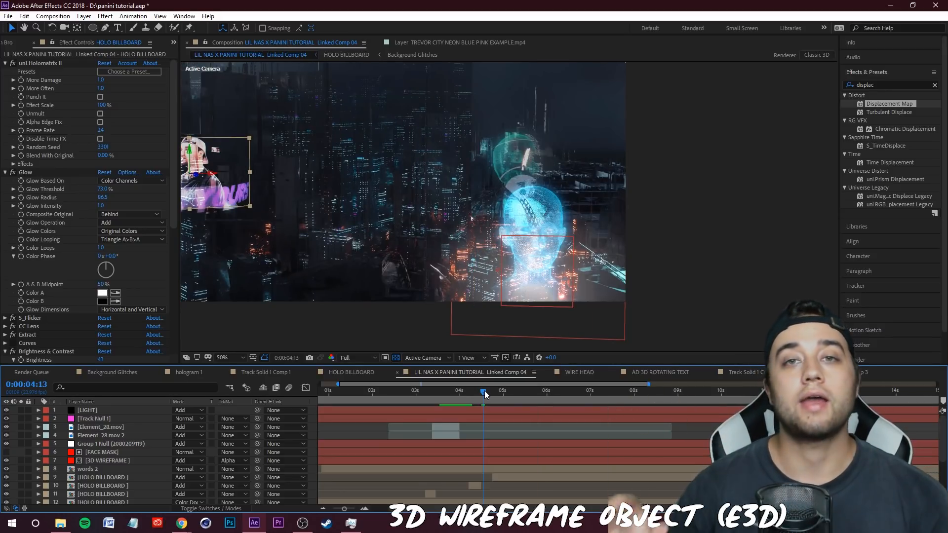
pyautogui.click(488, 391)
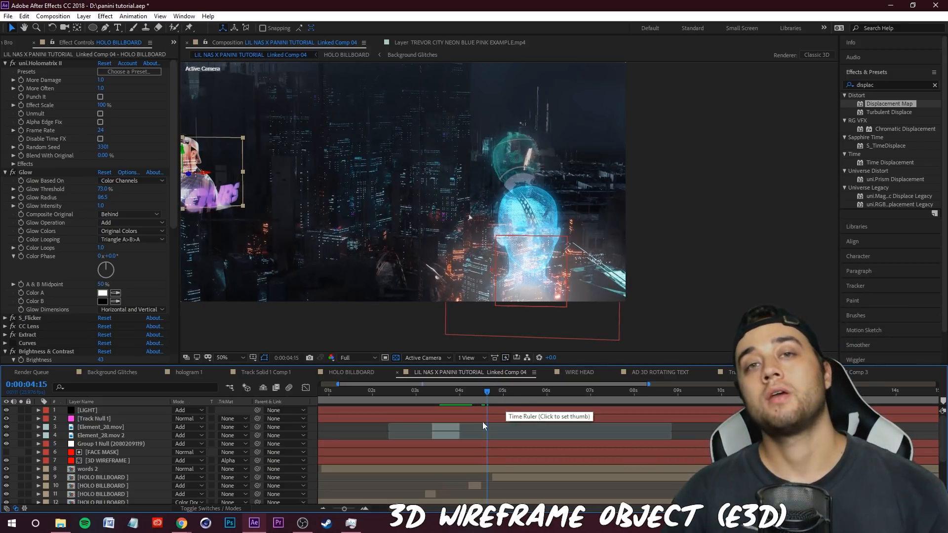
# Step: Switch to Chrome and review the holograms in the Lil Nas X - Panini official video in full screen
pyautogui.click(182, 523)
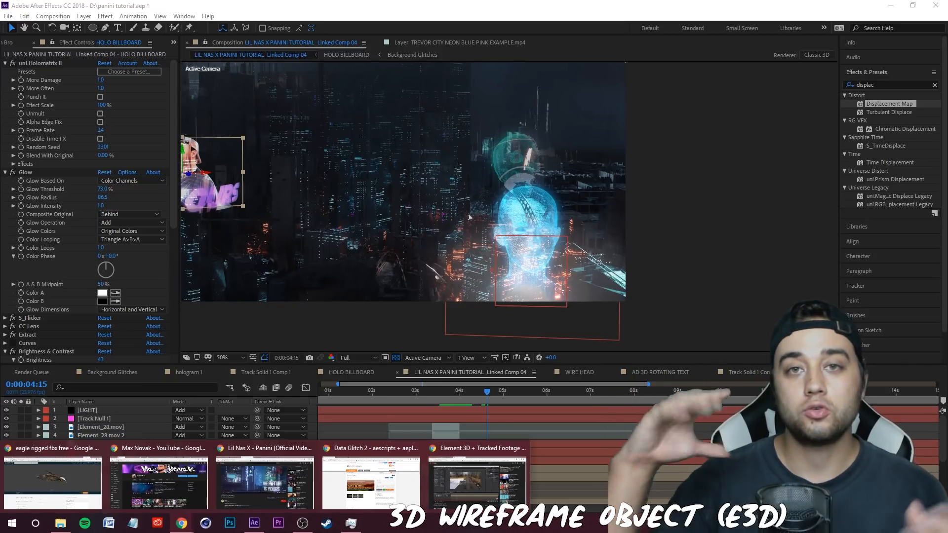
pyautogui.click(265, 481)
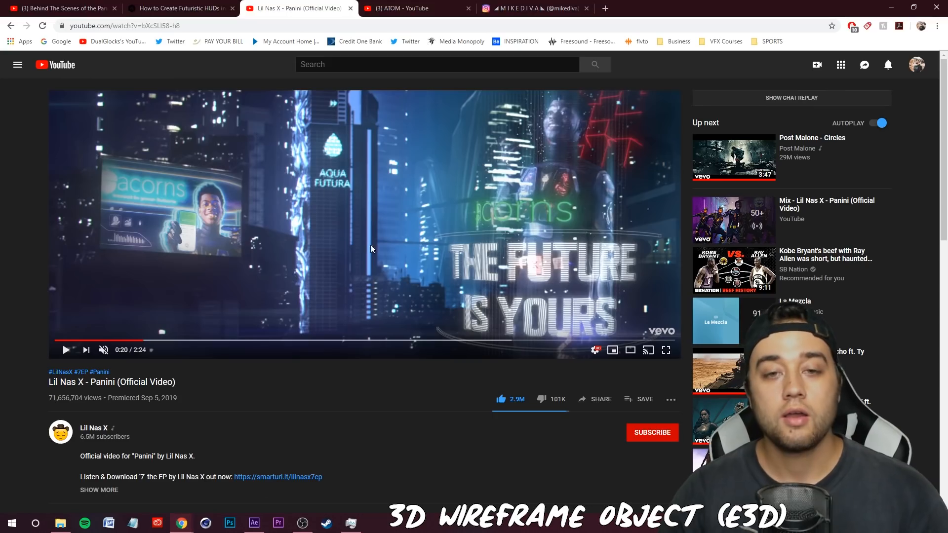
pyautogui.click(666, 350)
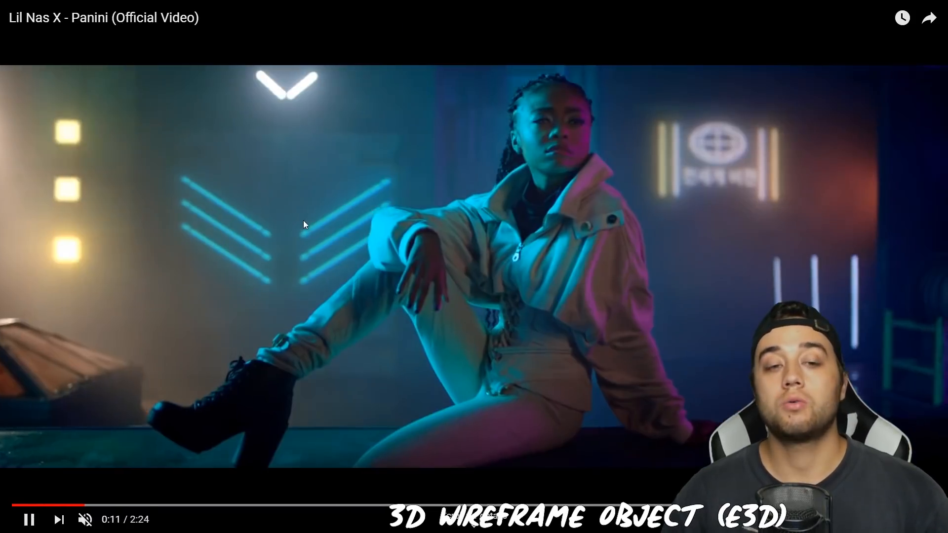
pyautogui.click(396, 400)
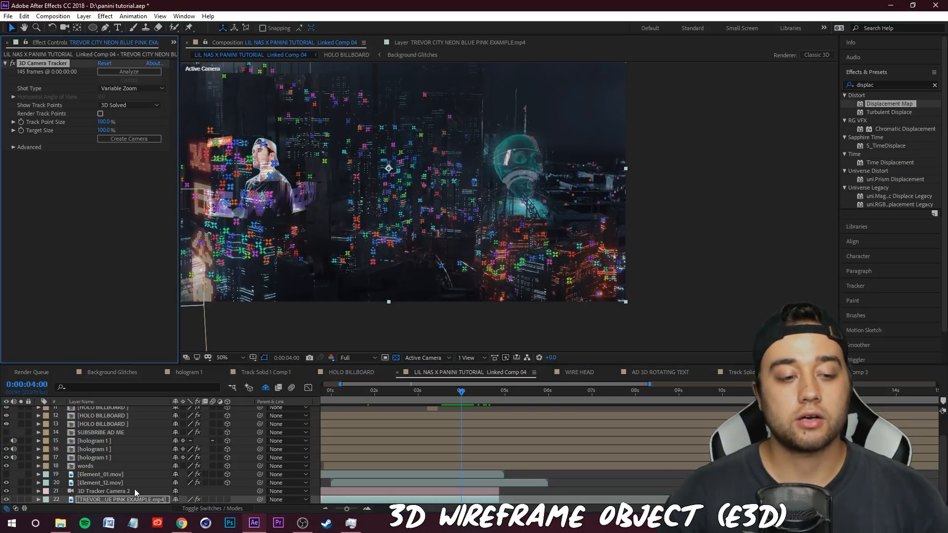
# Step: Create a null and camera from the track points on the orange-lit buildings at 0:00:04:00, and delete the duplicate 3D Tracker Camera
pyautogui.rightClick(531, 267)
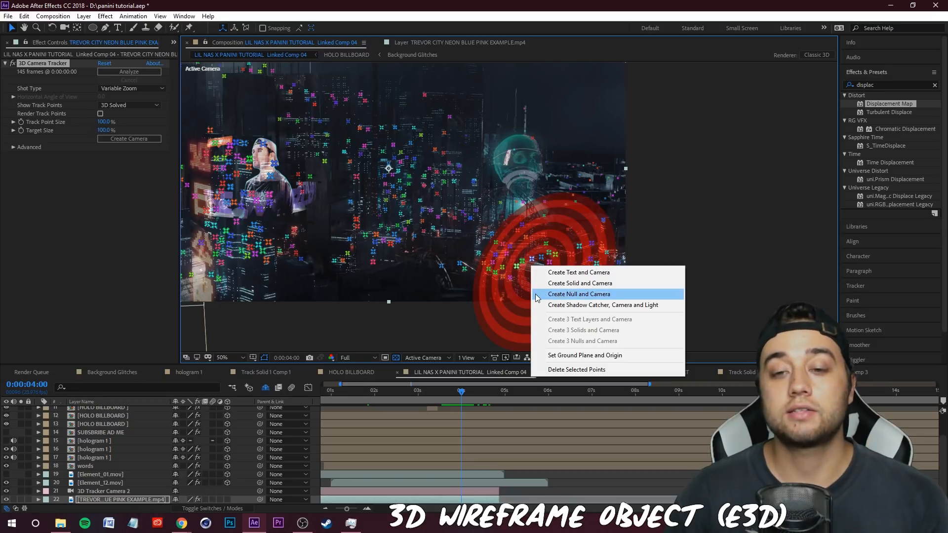
pyautogui.click(563, 297)
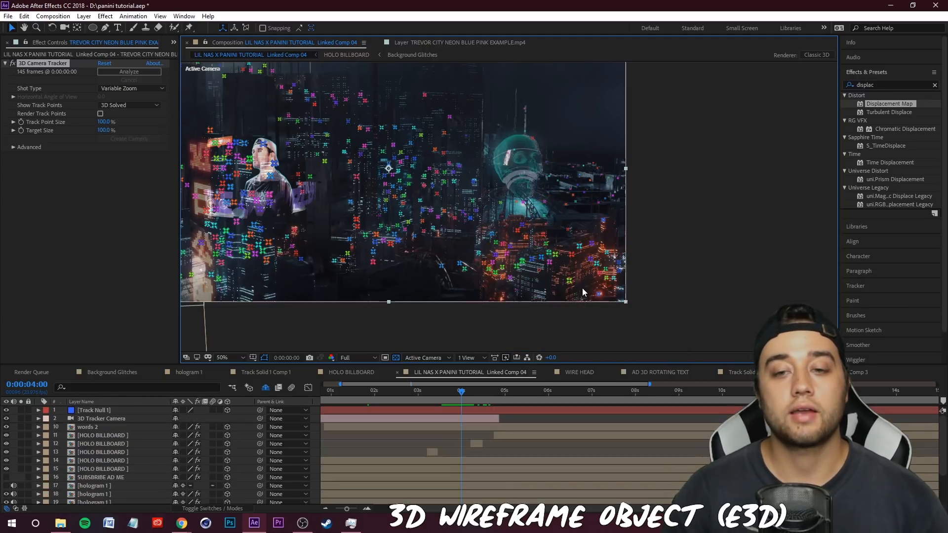
pyautogui.click(111, 420)
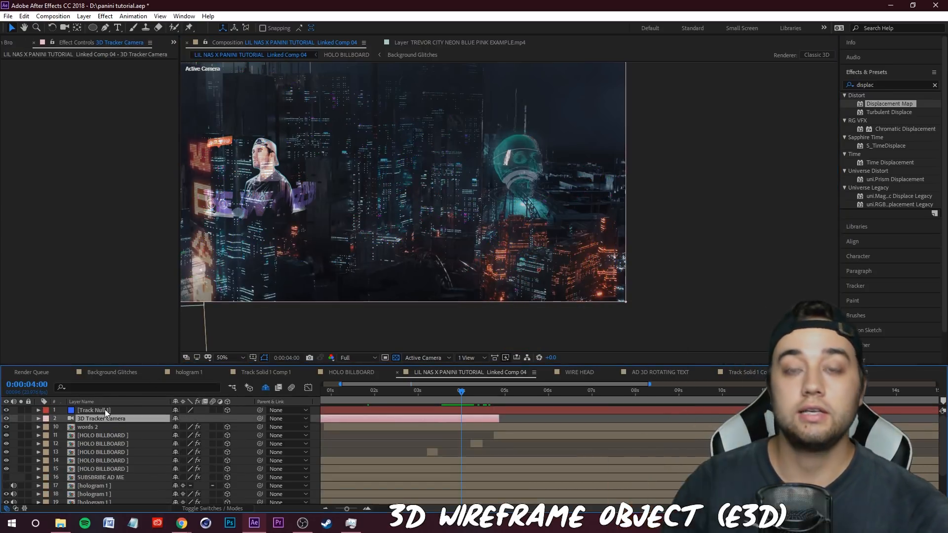
pyautogui.press('Delete')
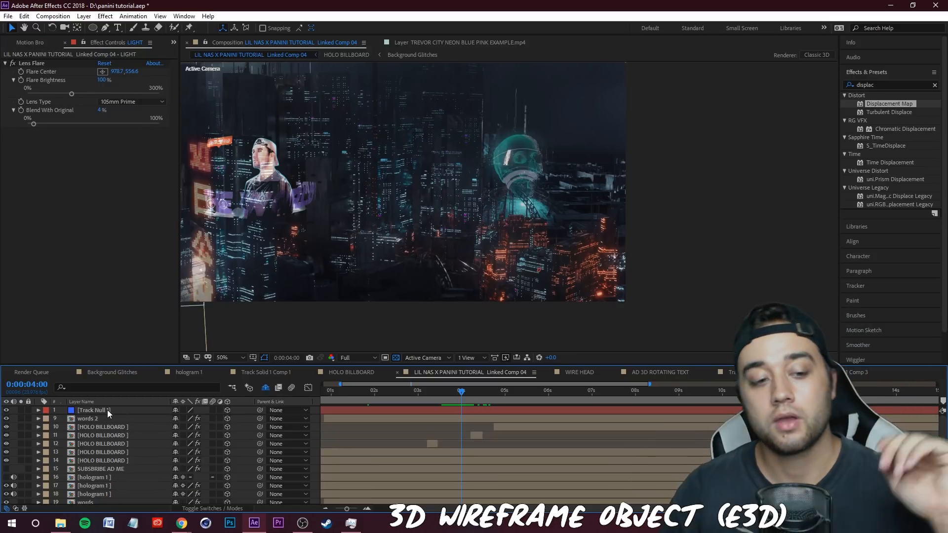
# Step: Check where Track Null 1 sits on the orange-lit buildings, scrubbing back to 0:00:03:19
pyautogui.click(109, 410)
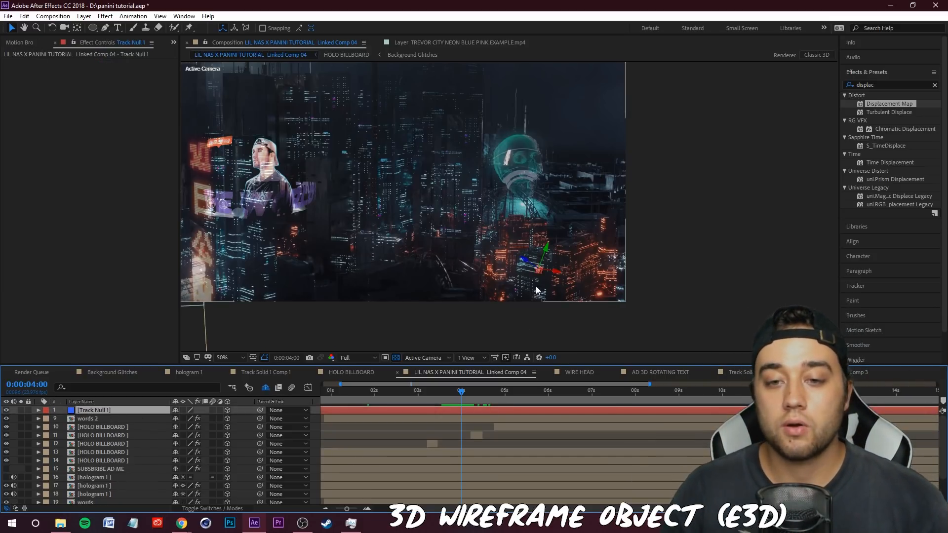
pyautogui.scroll(2, 550, 258)
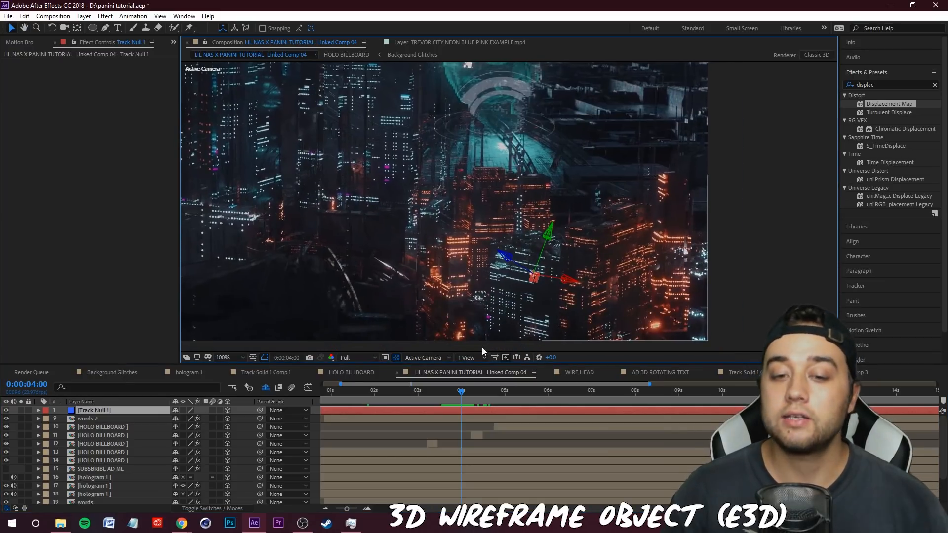
pyautogui.moveTo(462, 392); pyautogui.dragTo(447, 395)
pyautogui.scroll(-2, 457, 213)
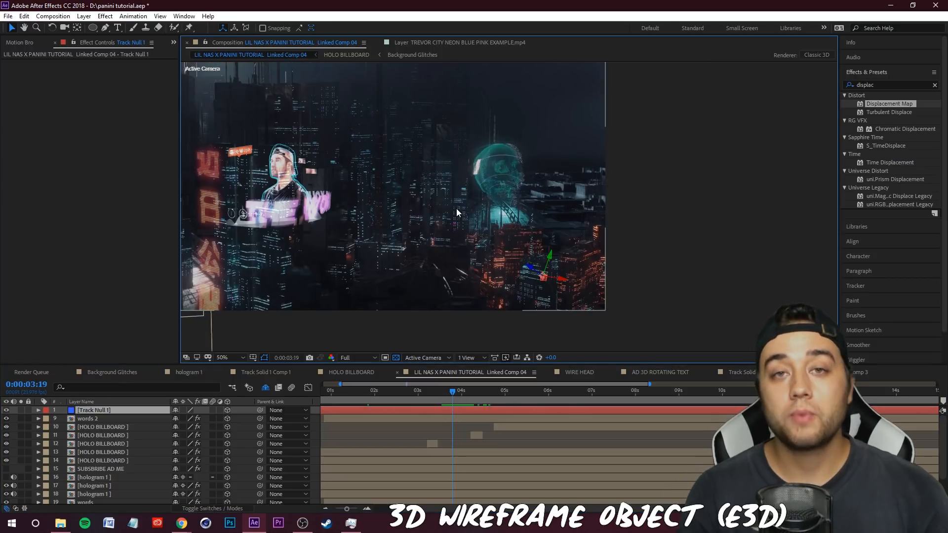
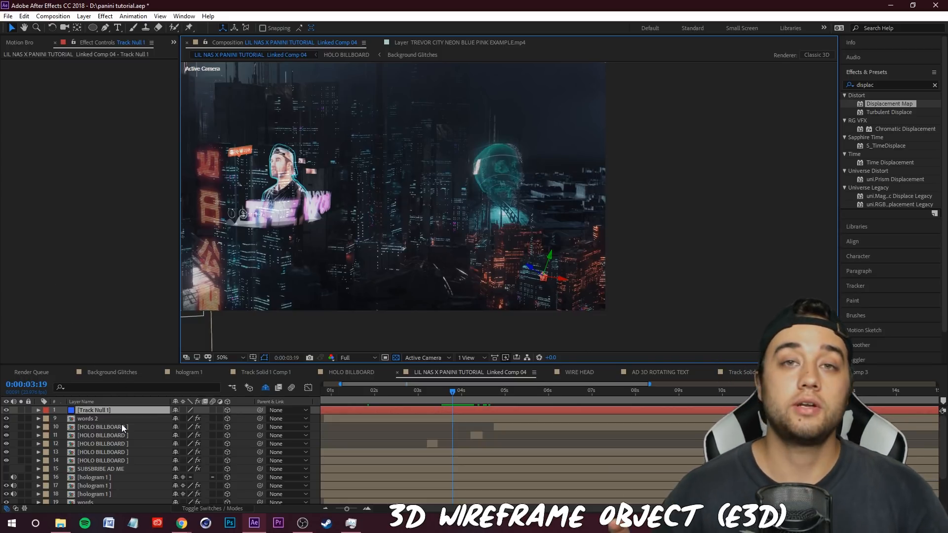
# Step: Create a 1920 x 1080 px solid layer named ELEMENT 3D WIRE HEAD
pyautogui.click(83, 16)
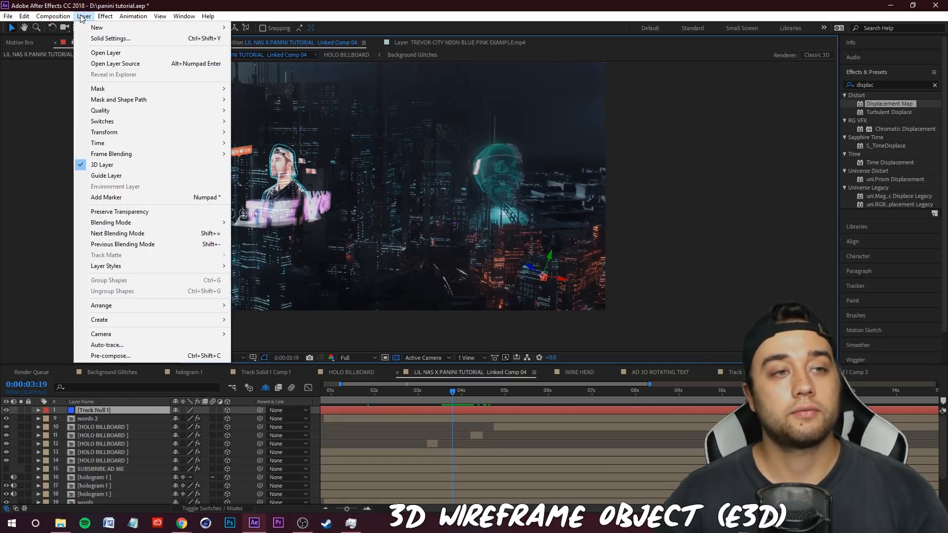
pyautogui.moveTo(212, 28)
pyautogui.click(264, 38)
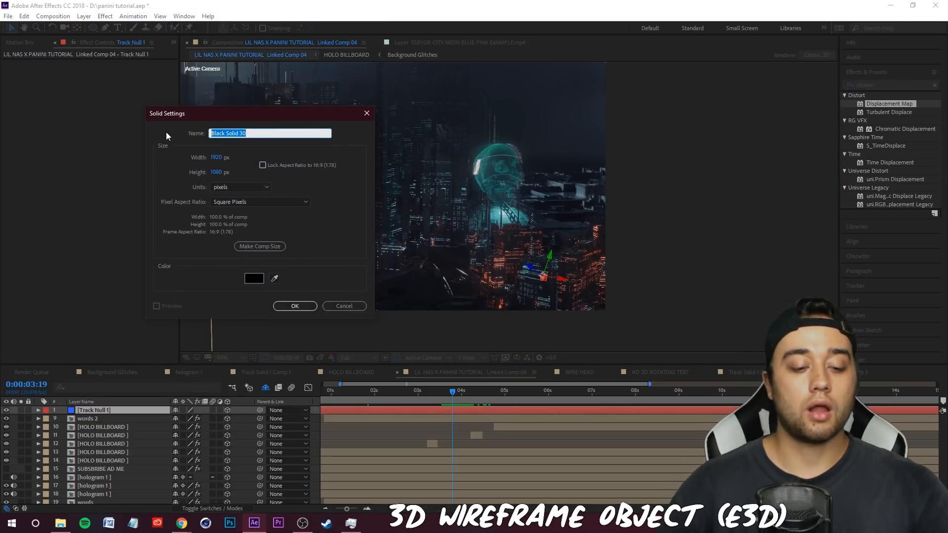
pyautogui.write('ELEMENT 3D WIRE HEAD')
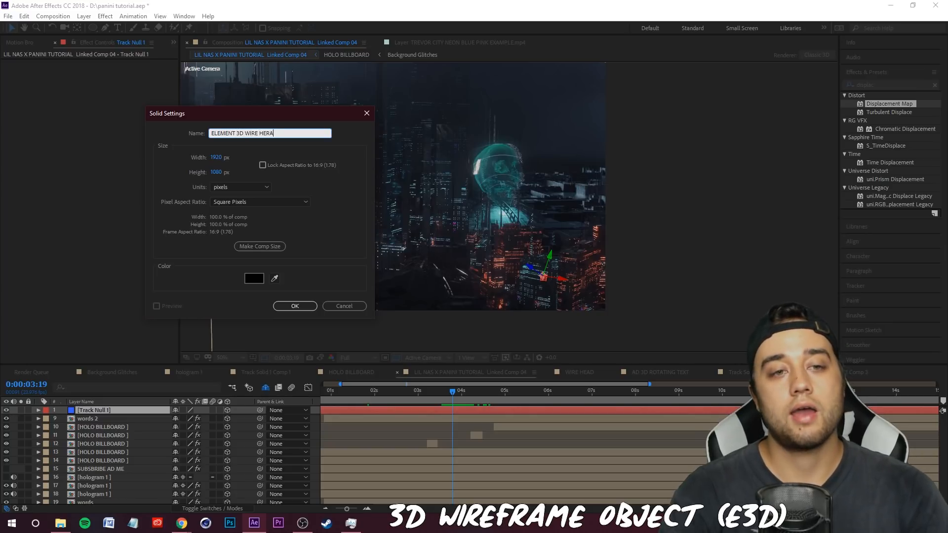
pyautogui.press('Return')
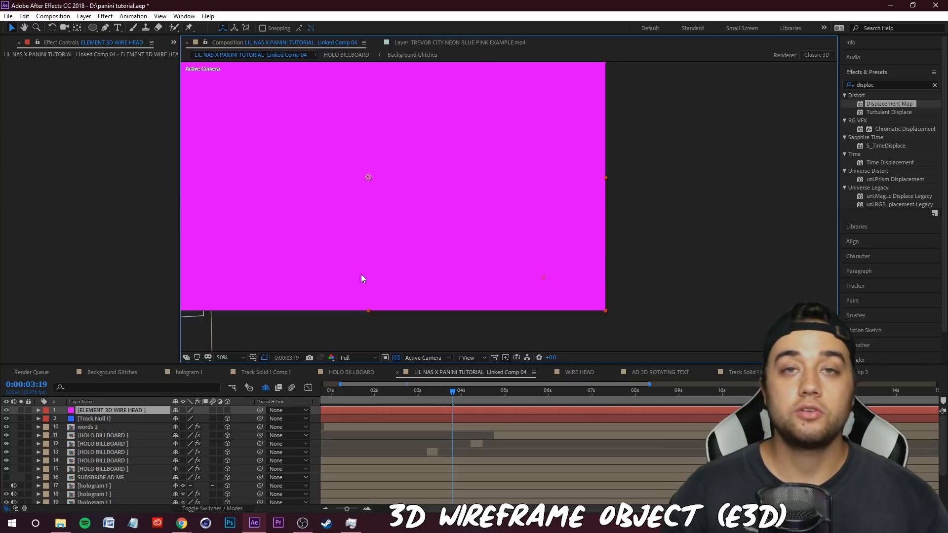
# Step: Find the Video Copilot Element effect and apply it to the ELEMENT 3D WIRE HEAD solid
pyautogui.click(898, 83)
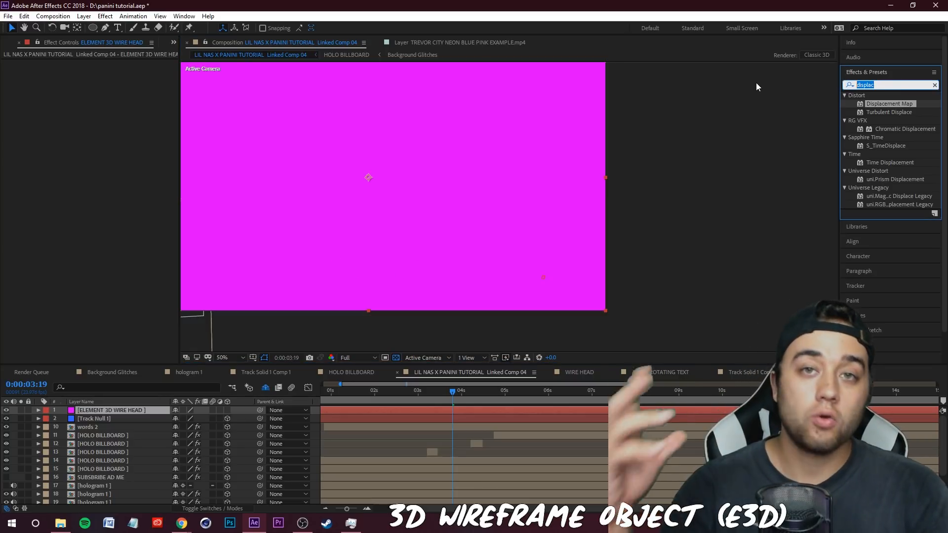
pyautogui.write('element')
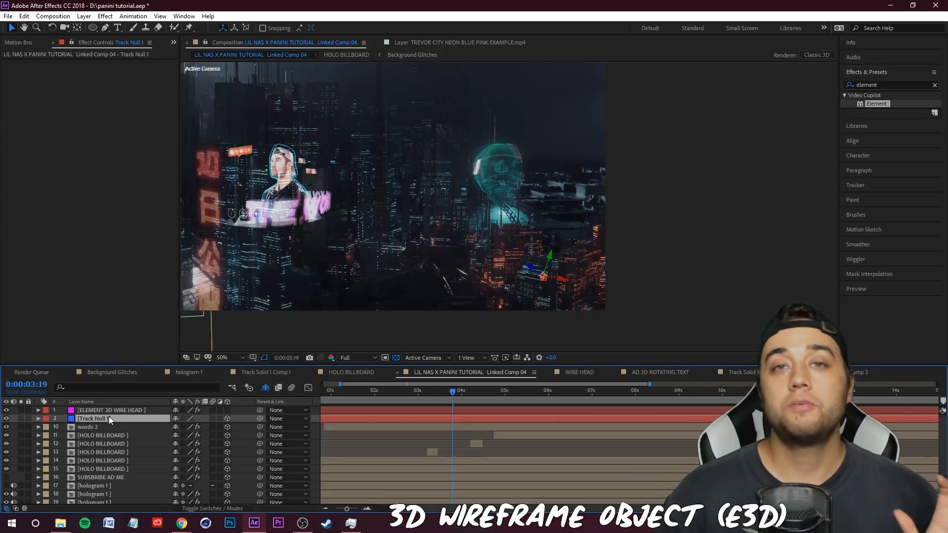
pyautogui.click(104, 411)
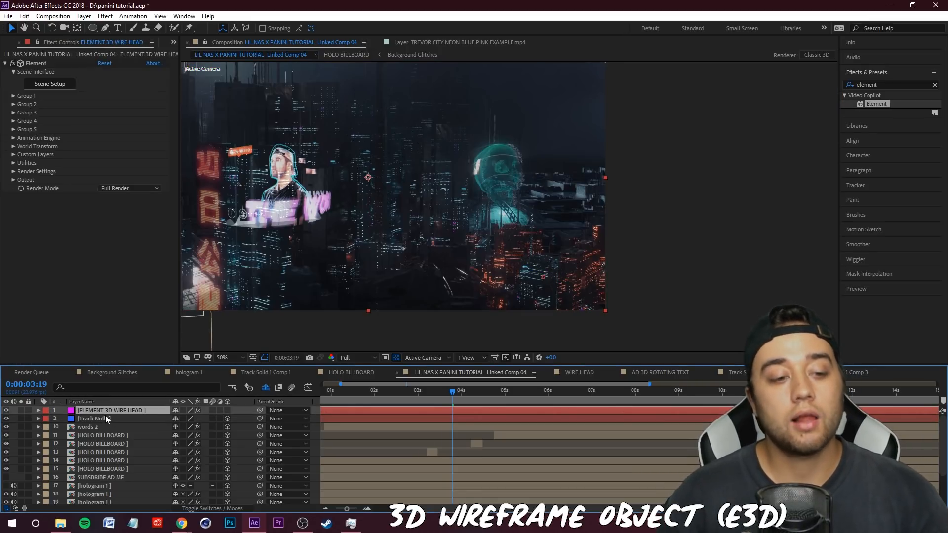
# Step: Import girl_obj.obj from the 3D OBJECTS folder into Element's Scene Setup with the default import preferences
pyautogui.click(38, 87)
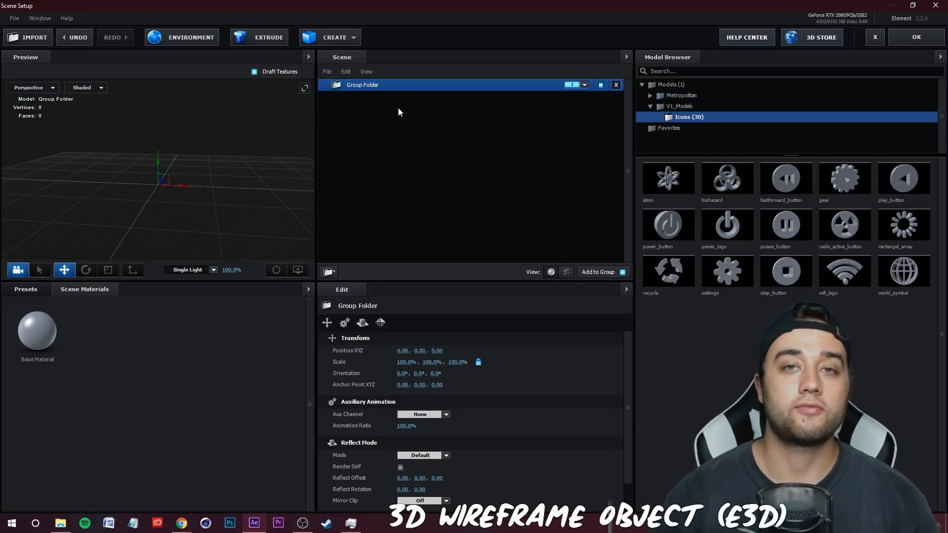
pyautogui.click(29, 37)
pyautogui.click(145, 265)
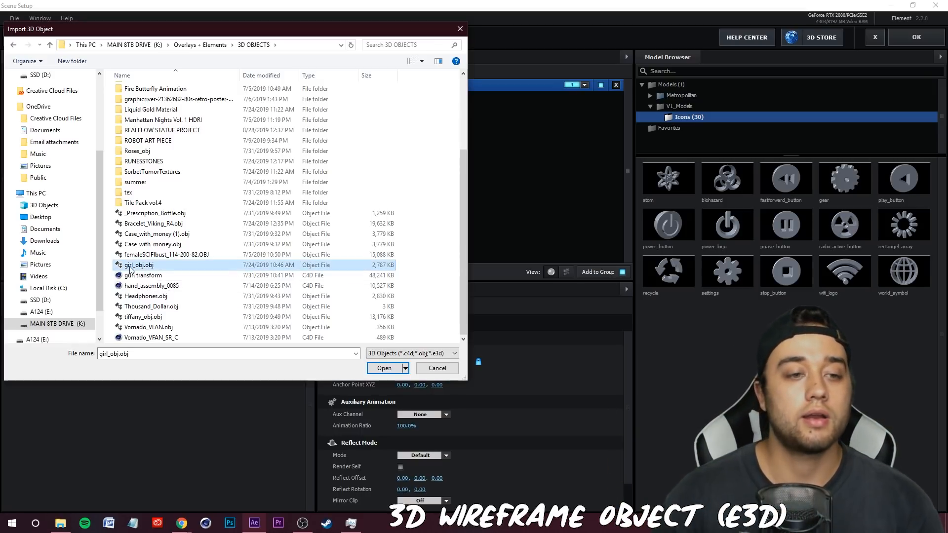
pyautogui.click(384, 368)
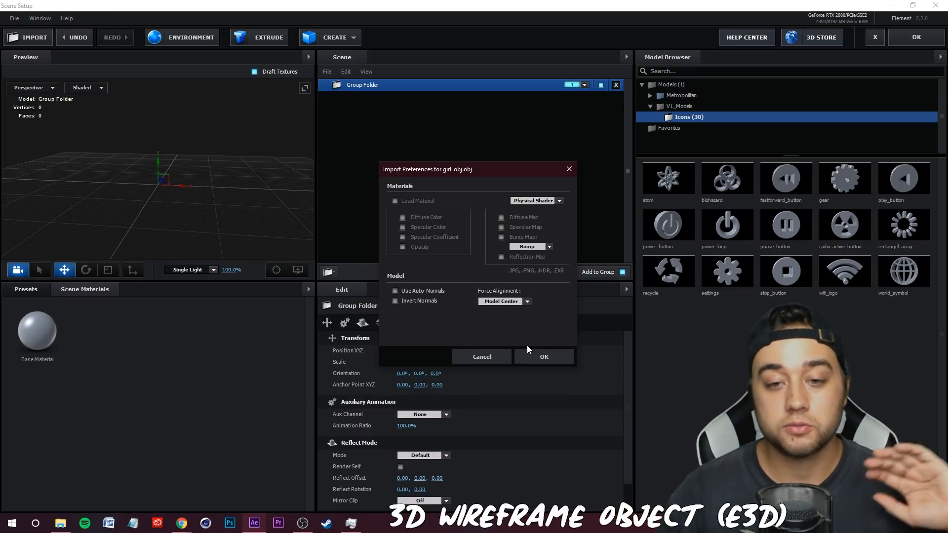
pyautogui.click(533, 357)
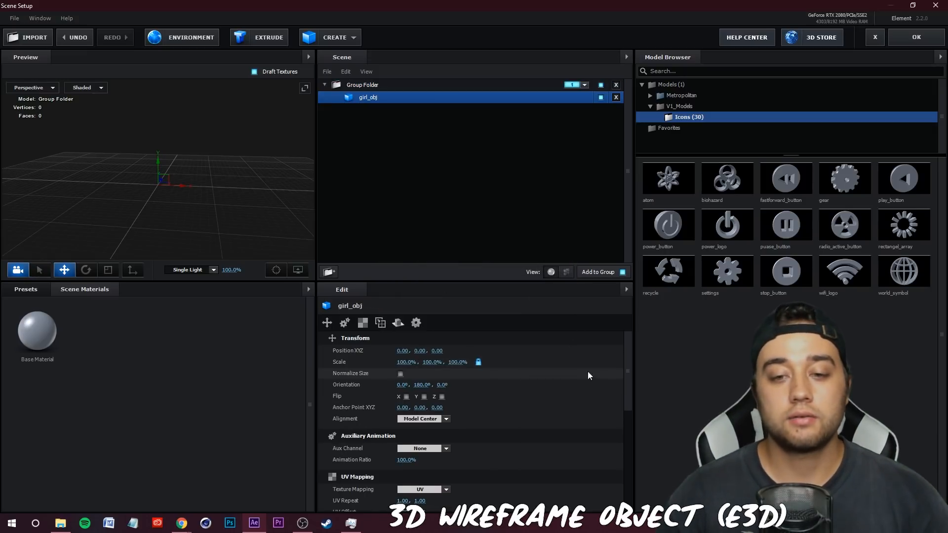
# Step: Apply the Chrome material from the Physical presets to the girl_obj head and expand the model to show its material
pyautogui.scroll(6, 211, 200)
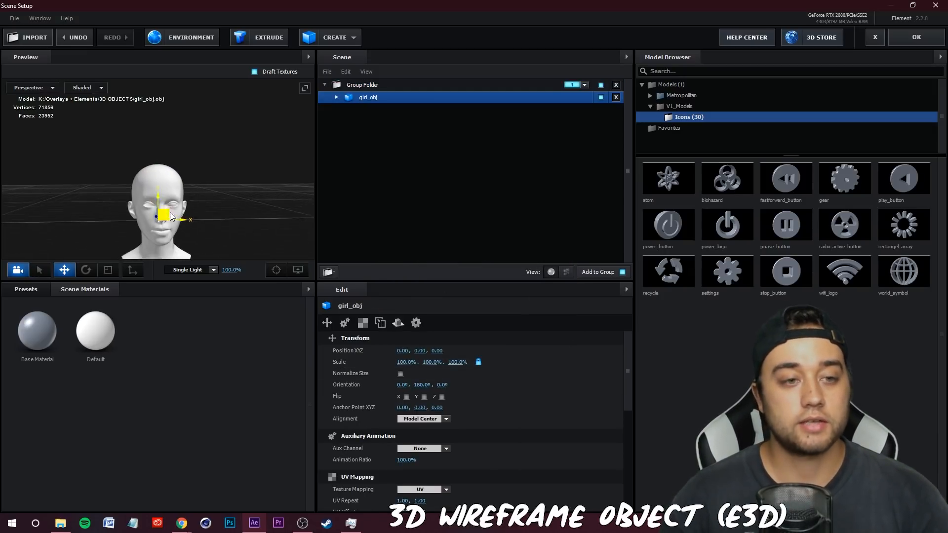
pyautogui.moveTo(235, 202); pyautogui.dragTo(200, 110)
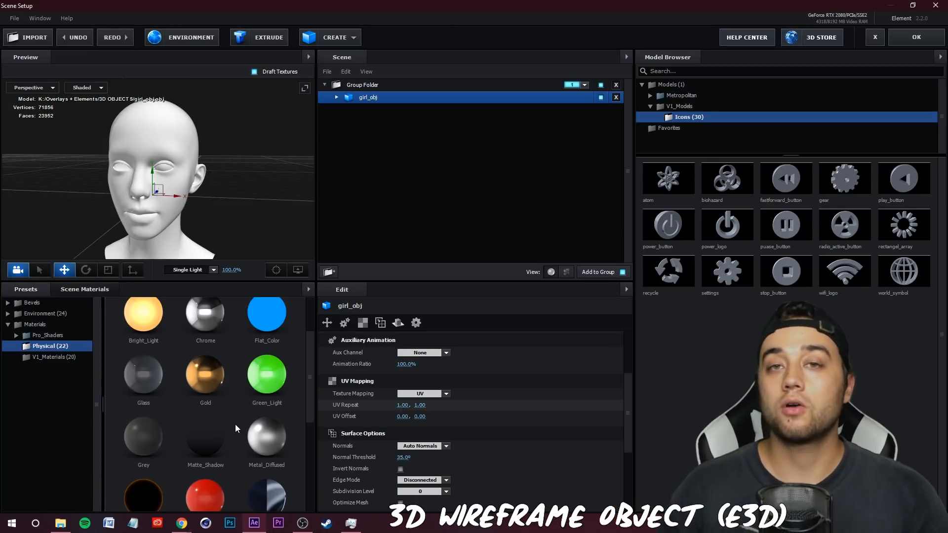
pyautogui.moveTo(206, 347); pyautogui.dragTo(182, 172)
pyautogui.moveTo(240, 200); pyautogui.dragTo(310, 146)
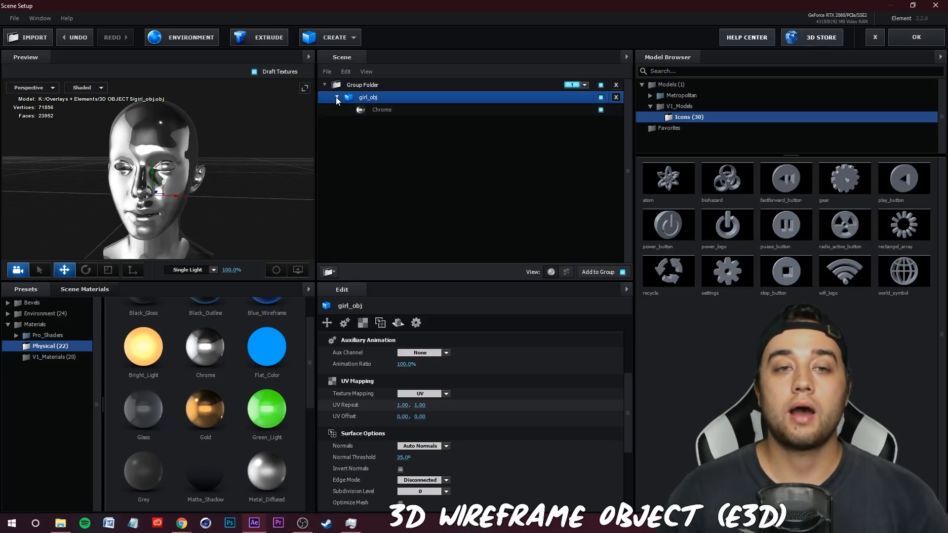
# Step: Enable Wireframe on the head's Chrome material and inspect the mesh lines on the face up close
pyautogui.click(390, 112)
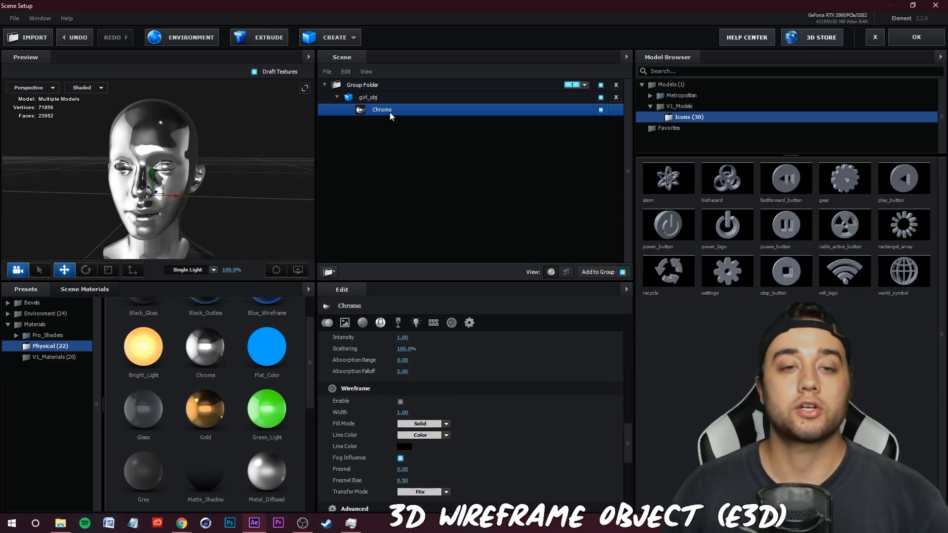
pyautogui.click(452, 324)
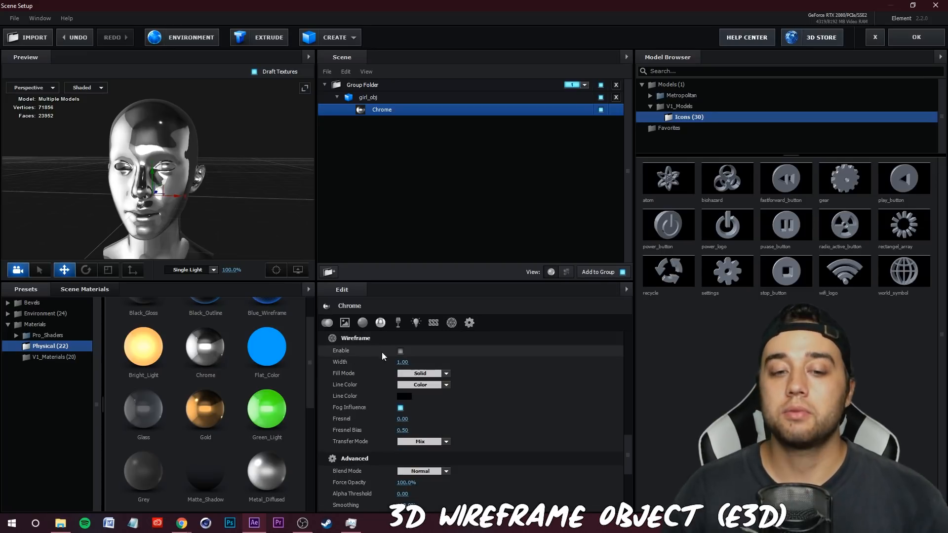
pyautogui.click(401, 352)
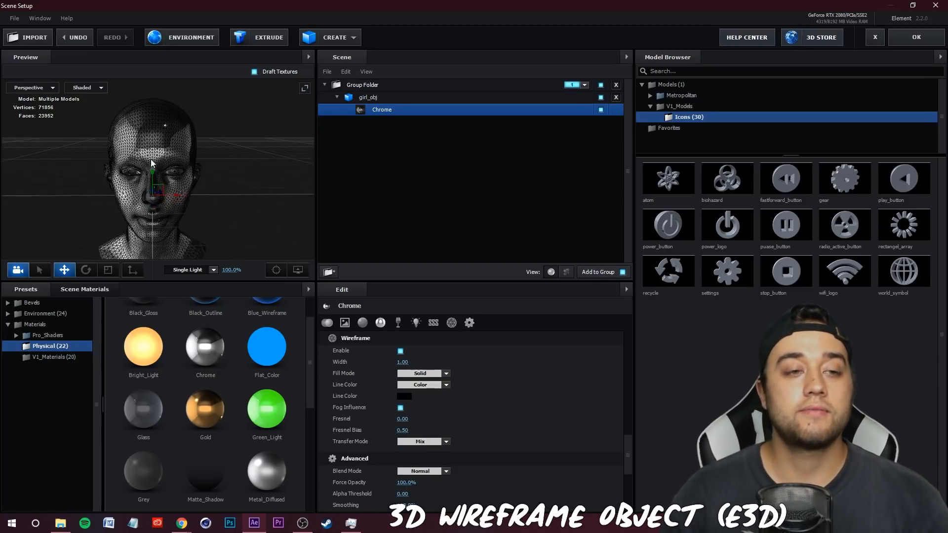
pyautogui.scroll(2, 152, 165)
pyautogui.moveTo(116, 154); pyautogui.dragTo(158, 159)
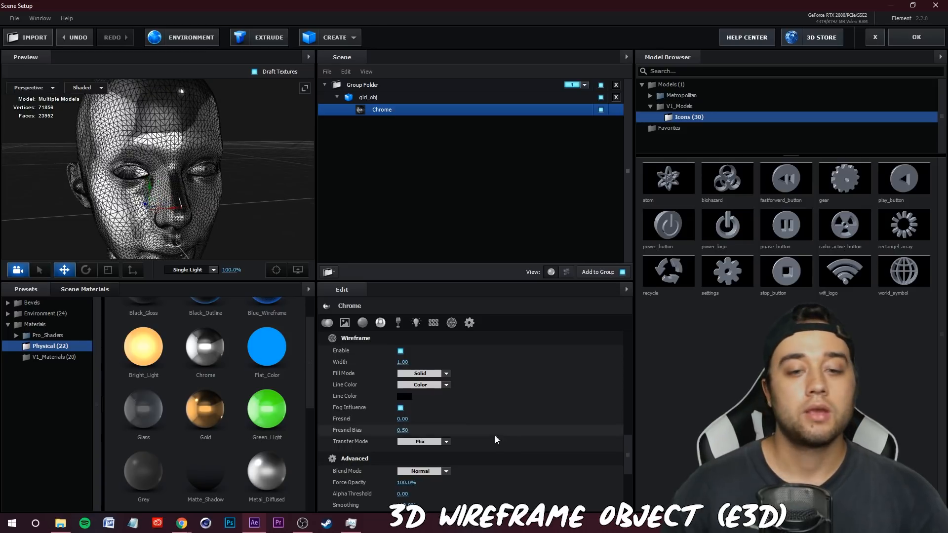
# Step: Set the head material's wireframe width to about 1.07 and compare the fill modes, ending on Lines Only
pyautogui.moveTo(405, 363); pyautogui.dragTo(404, 362)
pyautogui.click(446, 373)
pyautogui.click(450, 386)
pyautogui.click(446, 374)
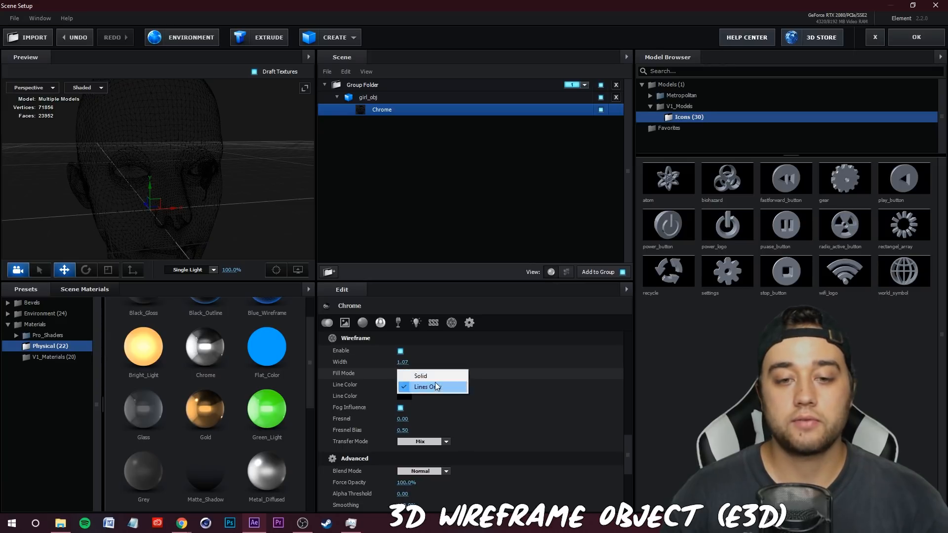
pyautogui.click(434, 381)
pyautogui.click(451, 374)
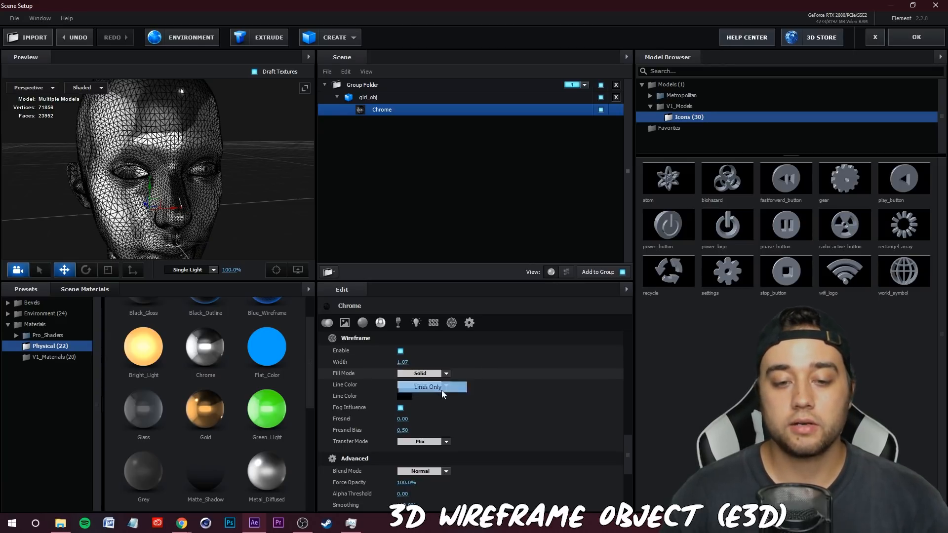
pyautogui.click(441, 390)
# Step: Give the wireframe a teal line color and apply the Element scene setup with the finished head
pyautogui.click(407, 398)
pyautogui.moveTo(454, 409); pyautogui.dragTo(493, 317)
pyautogui.click(485, 467)
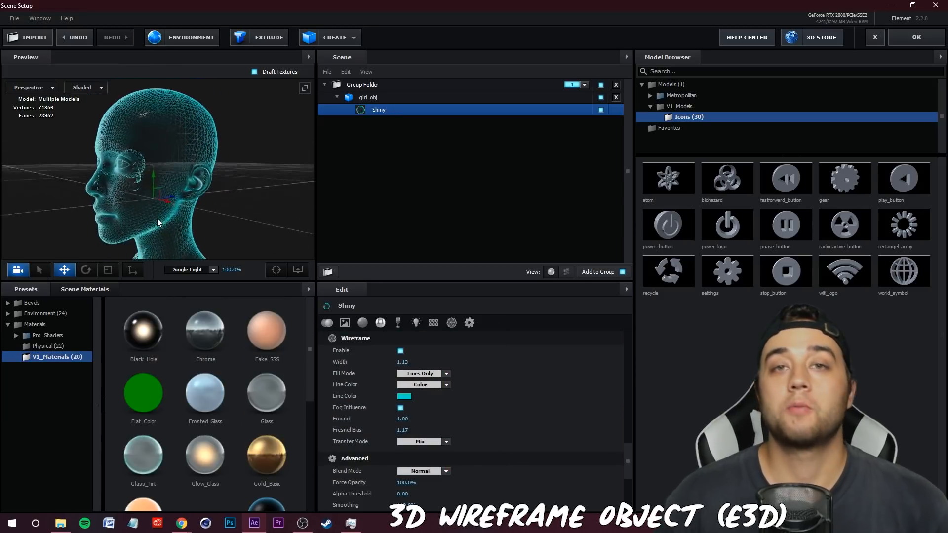
pyautogui.moveTo(157, 218)
pyautogui.mouseDown()
pyautogui.moveTo(212, 203)
pyautogui.moveTo(225, 226)
pyautogui.moveTo(72, 226)
pyautogui.moveTo(67, 179)
pyautogui.moveTo(194, 195)
pyautogui.moveTo(136, 223)
pyautogui.moveTo(163, 232)
pyautogui.mouseUp()
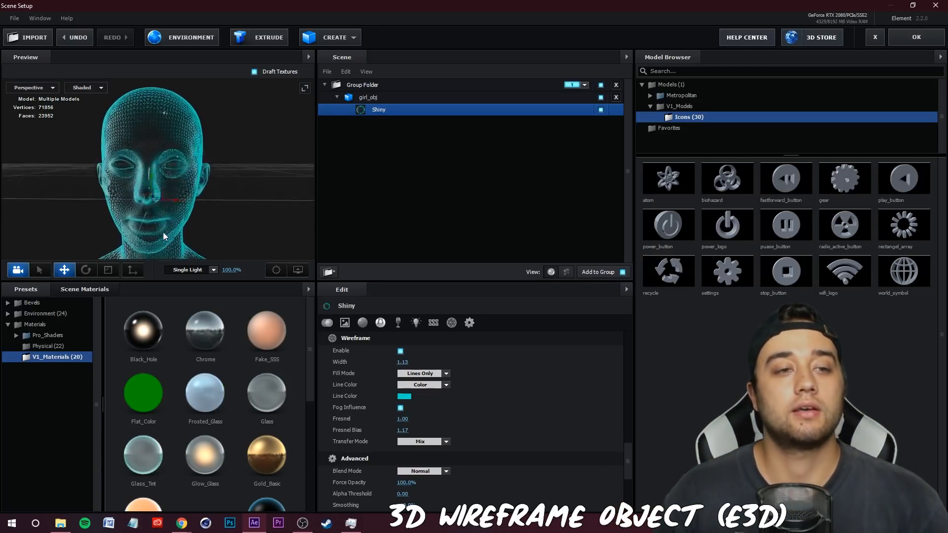
pyautogui.click(913, 38)
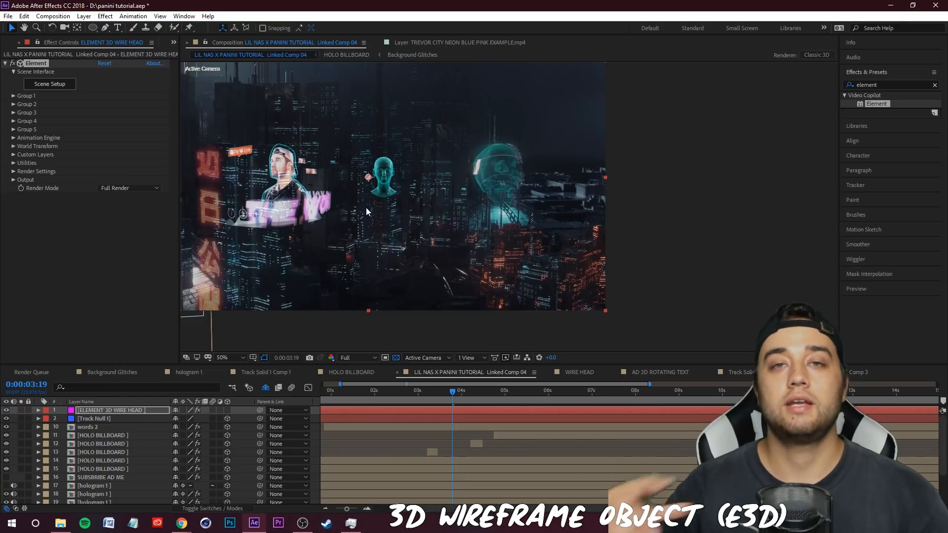
# Step: Check the head's movement against the footage around 3 to 4 seconds and rename Track Null 1 as BUILDING TRACKING NULL
pyautogui.moveTo(454, 398); pyautogui.dragTo(469, 396)
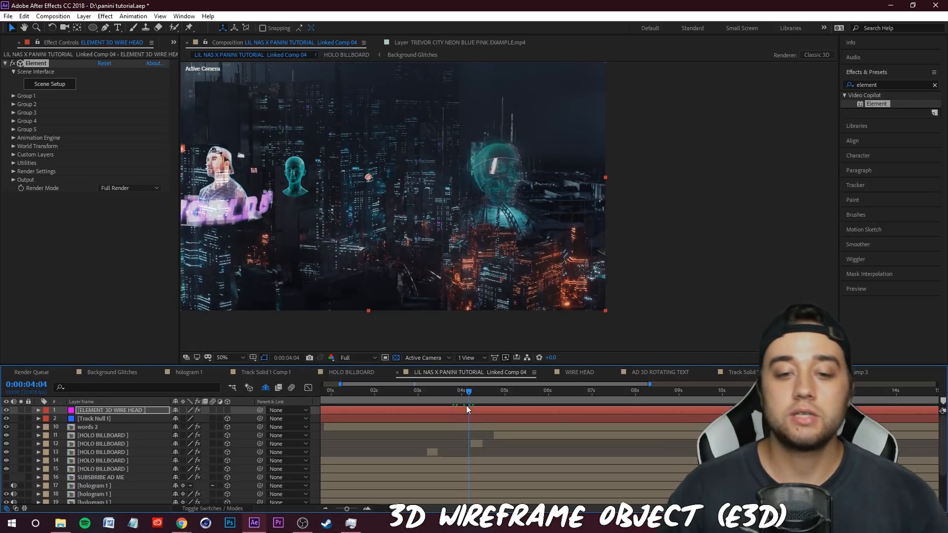
pyautogui.click(433, 394)
pyautogui.click(436, 393)
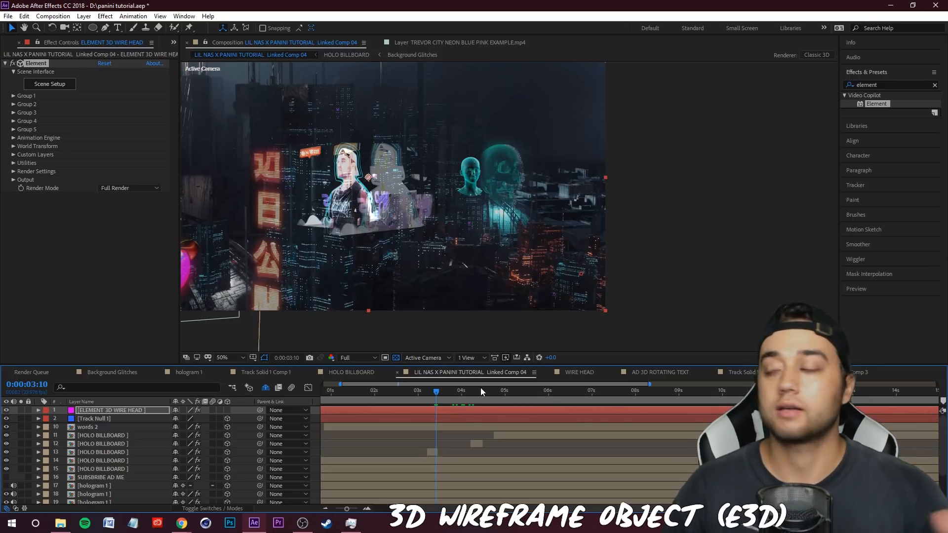
pyautogui.click(94, 419)
pyautogui.rightClick(97, 418)
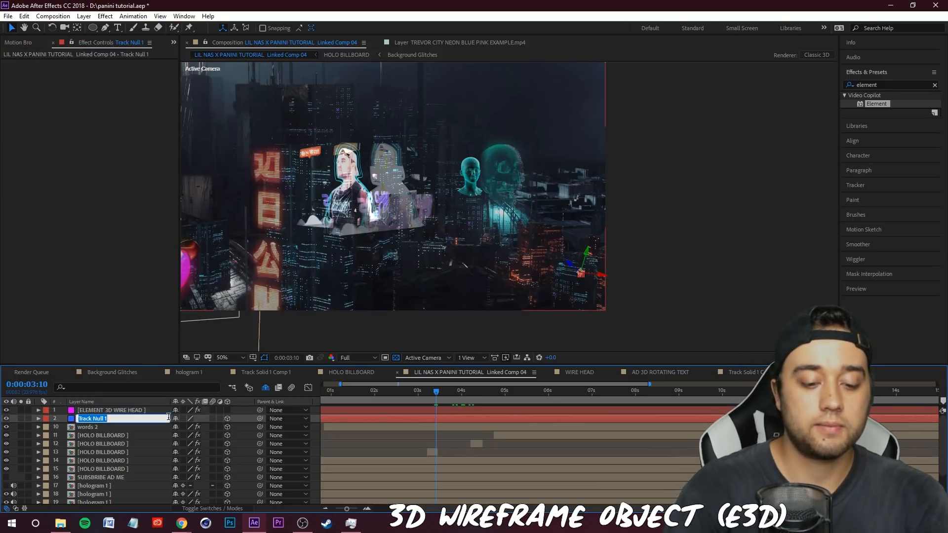
pyautogui.write('BUILDING TRACKING NULL')
pyautogui.press('Return')
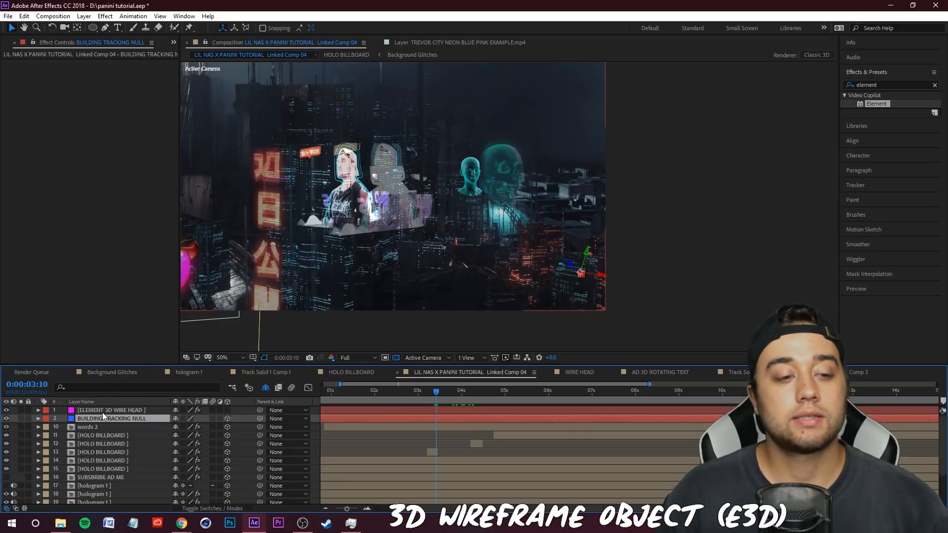
# Step: Create a group null for Group 1 of the Element effect on the ELEMENT 3D WIRE HEAD layer
pyautogui.click(102, 412)
pyautogui.moveTo(437, 393); pyautogui.dragTo(444, 393)
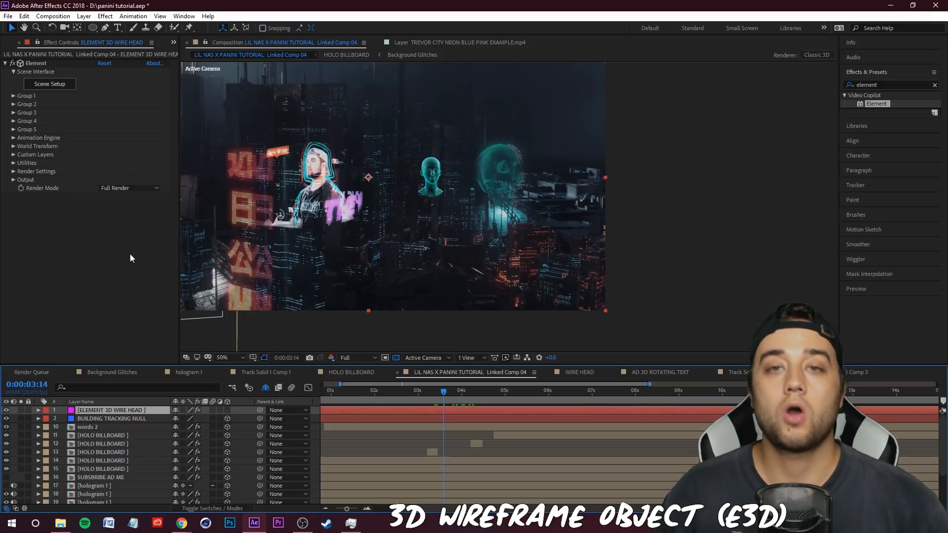
pyautogui.click(13, 96)
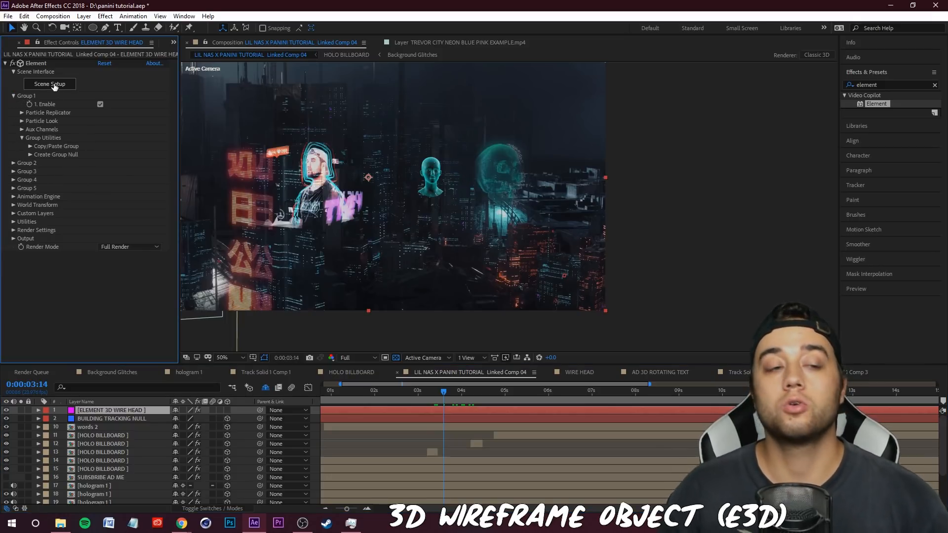
pyautogui.click(55, 85)
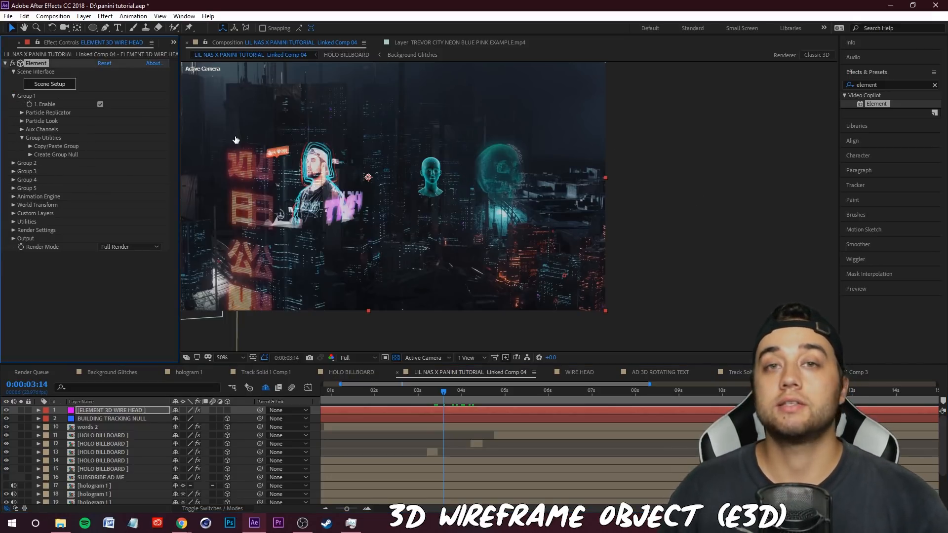
pyautogui.click(48, 86)
pyautogui.click(932, 36)
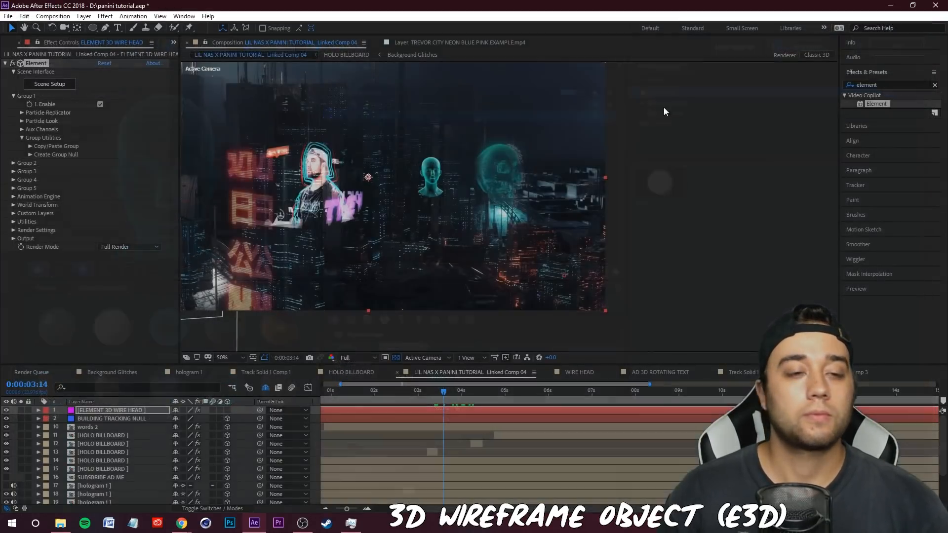
pyautogui.click(13, 95)
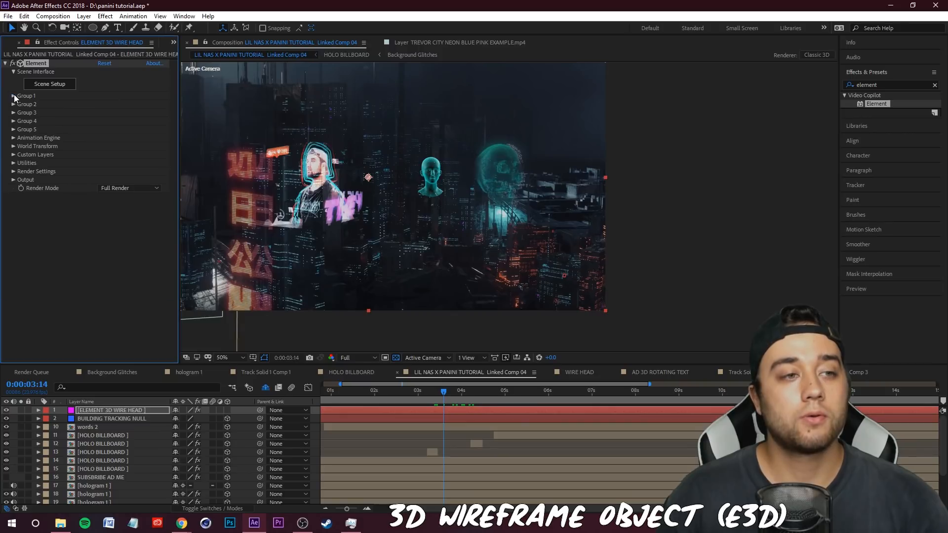
pyautogui.click(13, 97)
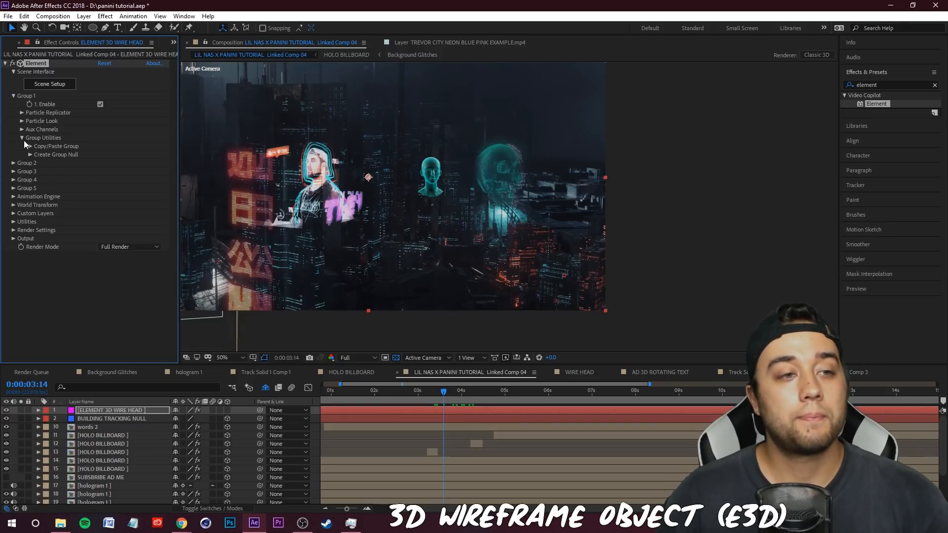
pyautogui.click(30, 154)
pyautogui.click(52, 168)
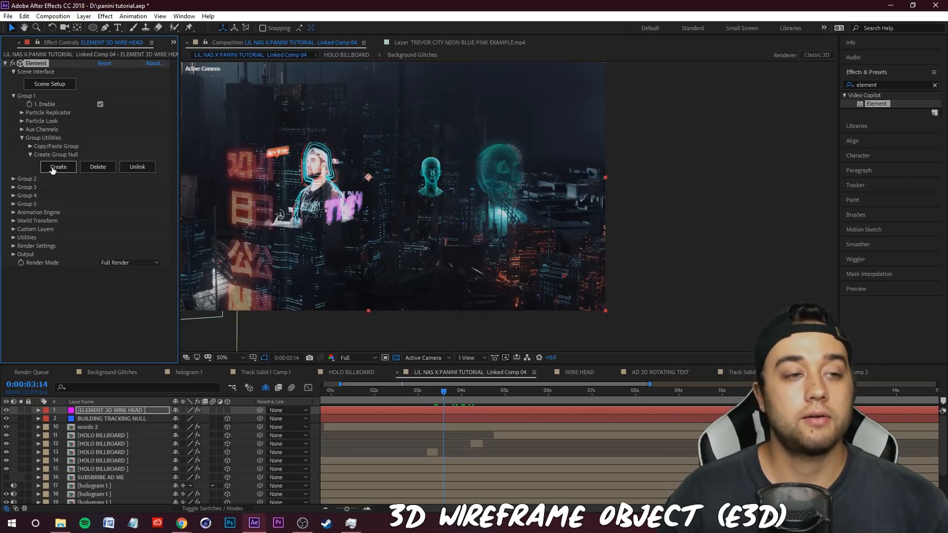
pyautogui.click(118, 411)
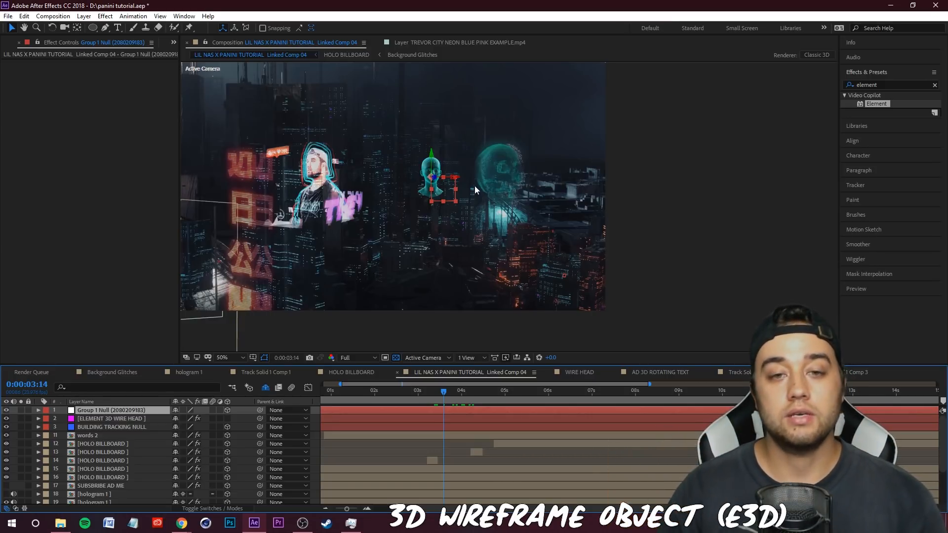
# Step: Copy the position of BUILDING TRACKING NULL onto the Group 1 Null
pyautogui.scroll(3, 460, 187)
pyautogui.scroll(1, 426, 217)
pyautogui.scroll(-1, 312, 187)
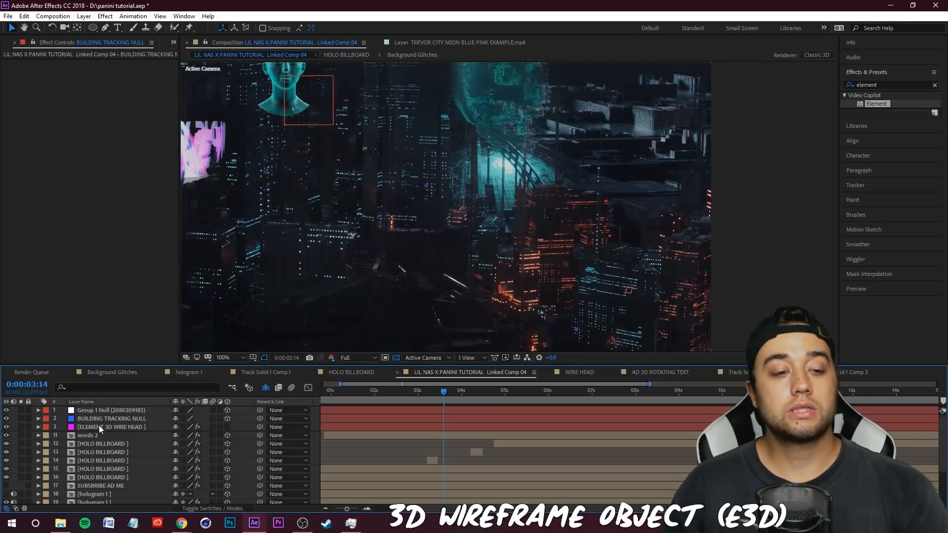
pyautogui.click(105, 420)
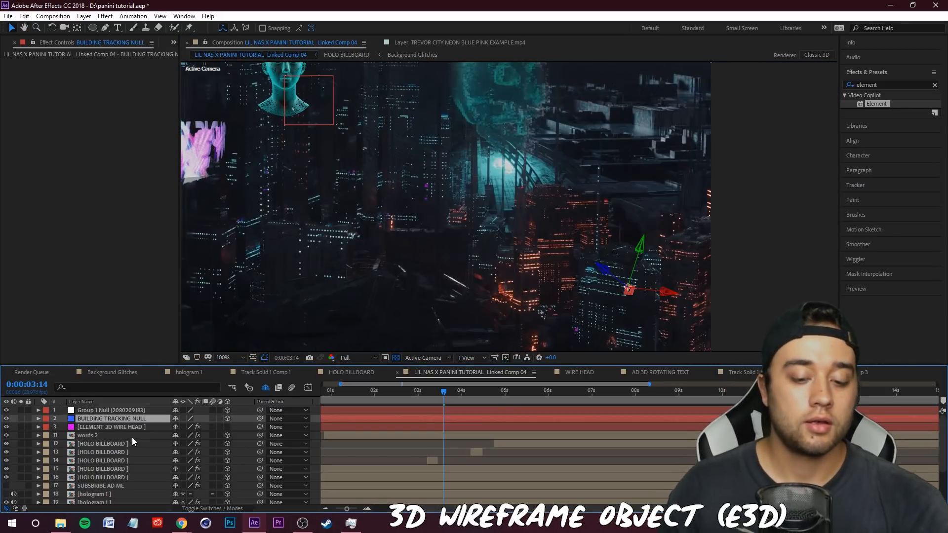
pyautogui.press('p')
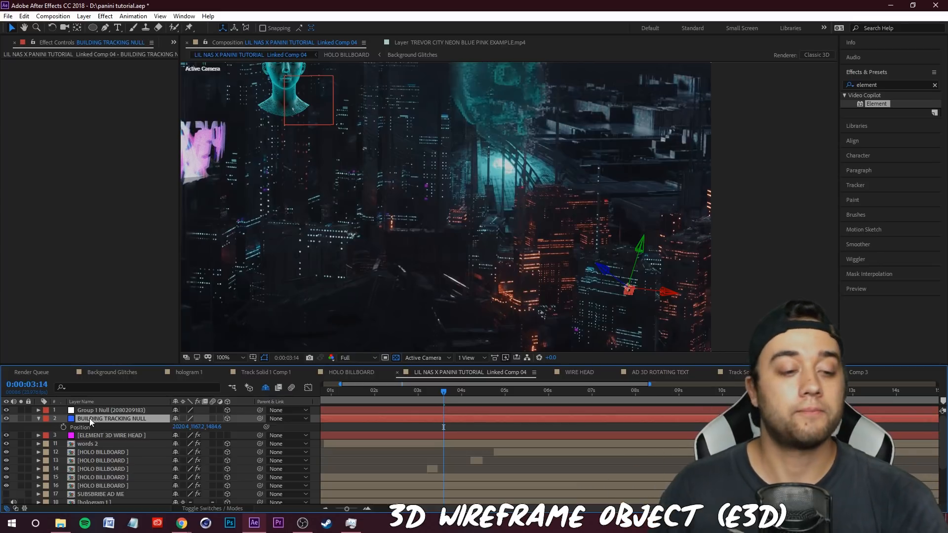
pyautogui.click(97, 411)
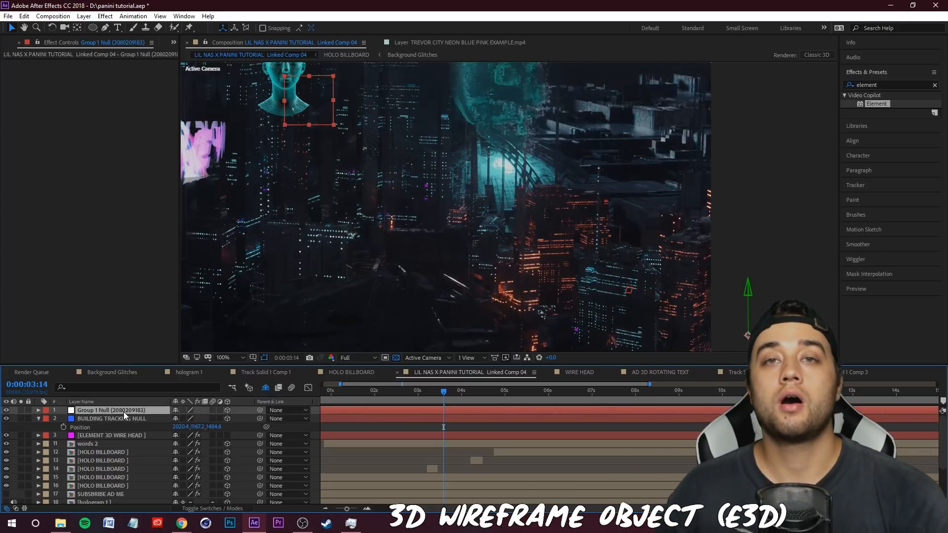
pyautogui.press('p')
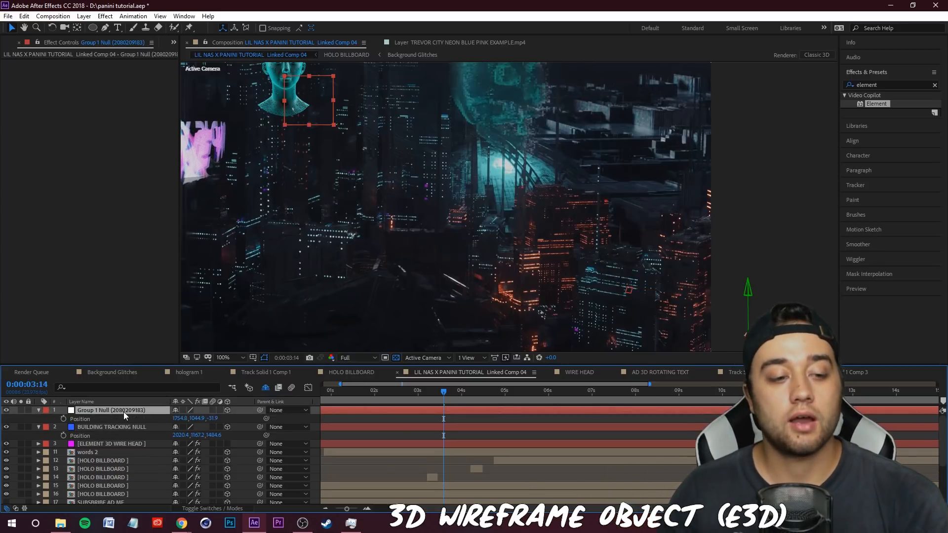
pyautogui.press(',')
pyautogui.click(84, 434)
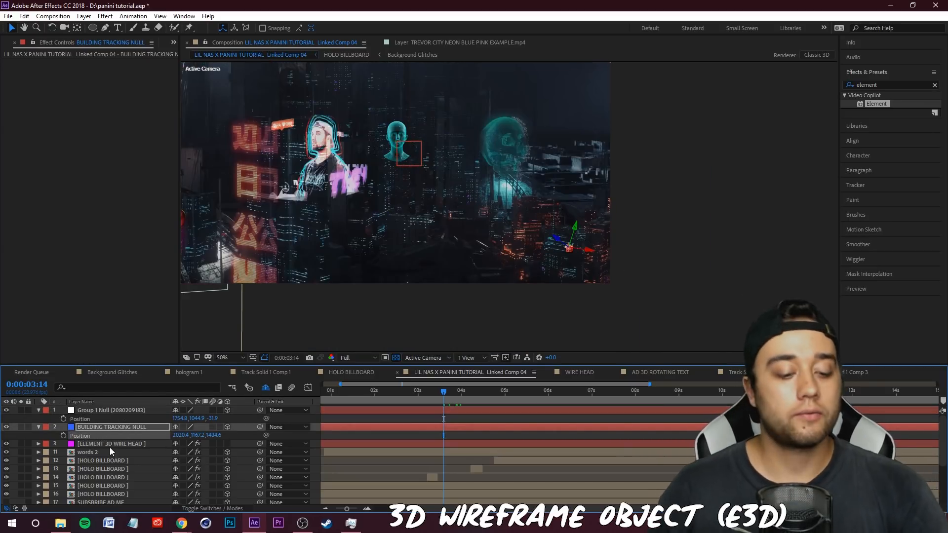
pyautogui.click(79, 418)
pyautogui.click(94, 410)
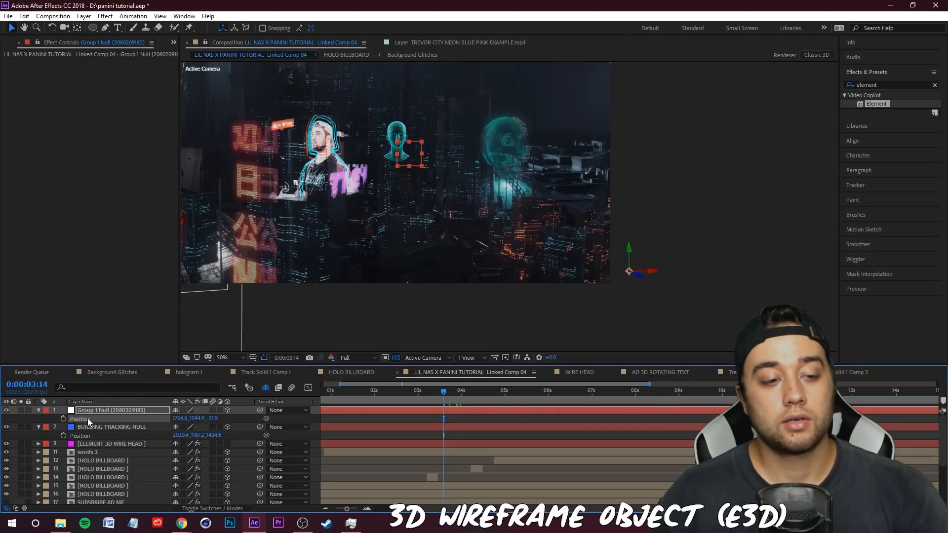
pyautogui.hotkey('ctrl', 'v')
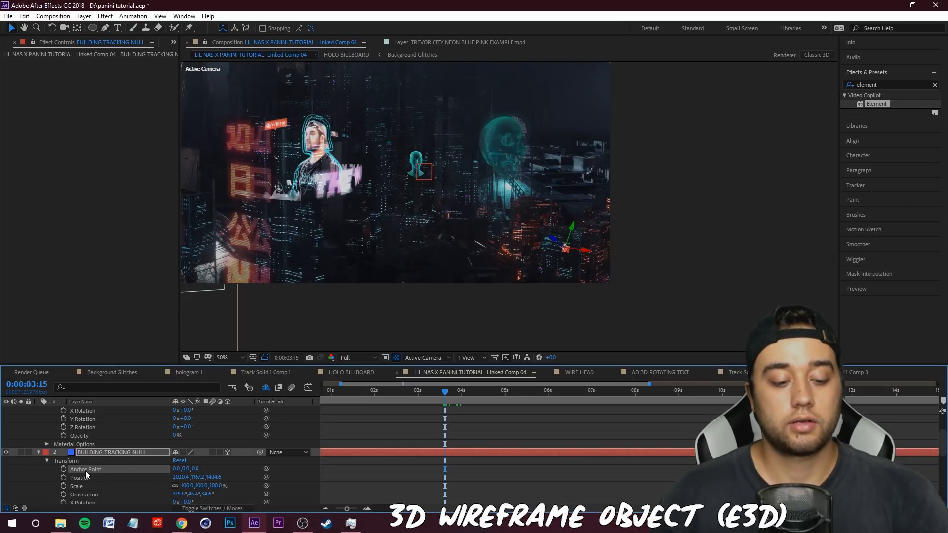
# Step: Copy BUILDING TRACKING NULL's anchor point of 0.0, 0.0, 0.0 onto the Group 1 Null and check the head's tracking on the building
pyautogui.scroll(2, 85, 471)
pyautogui.click(84, 429)
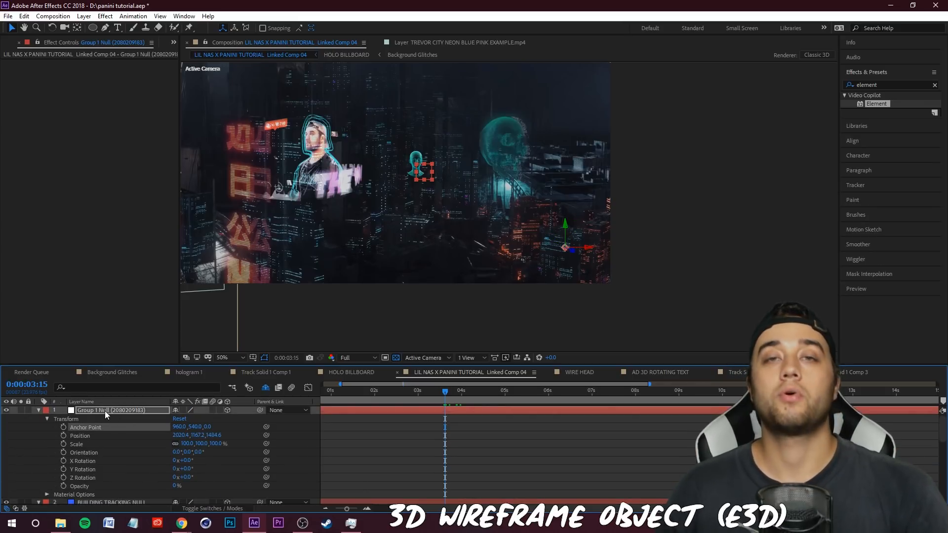
pyautogui.hotkey('ctrl', 'v')
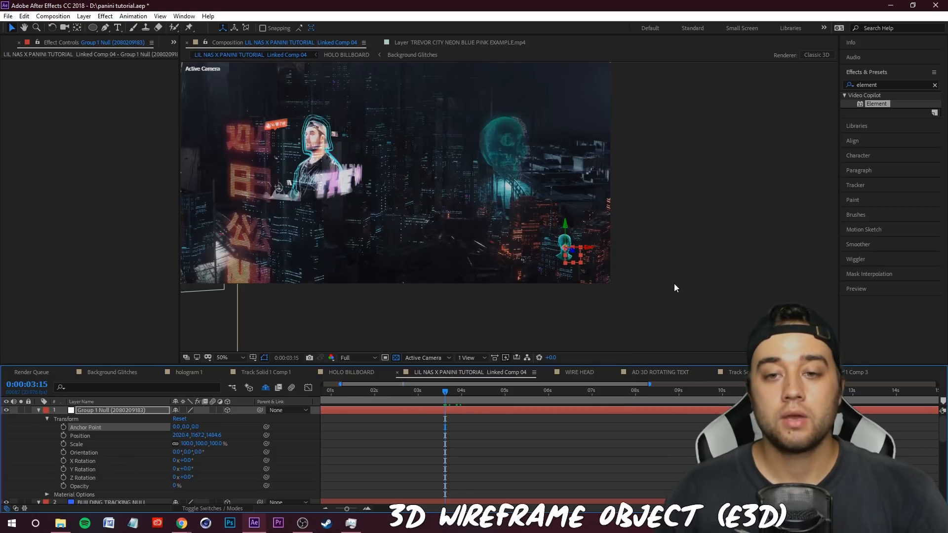
pyautogui.scroll(4, 565, 268)
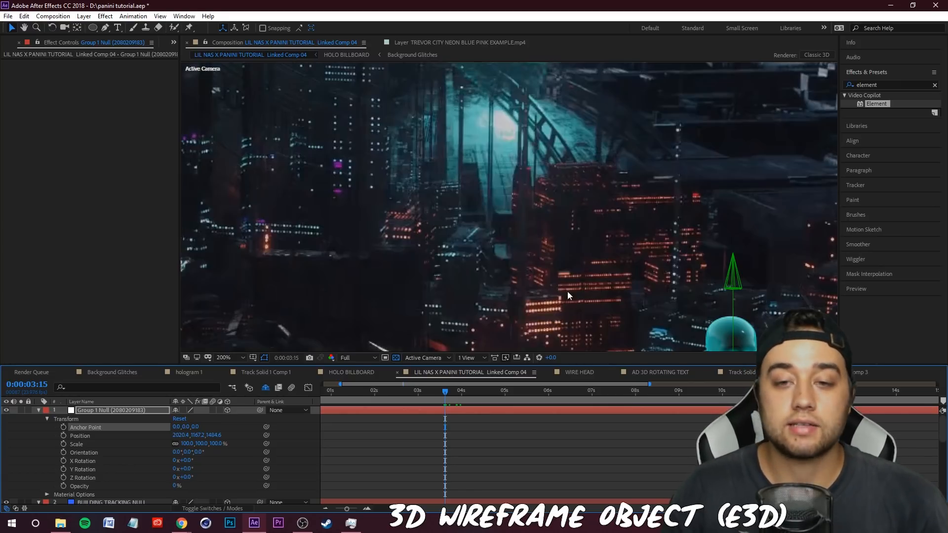
pyautogui.moveTo(593, 286); pyautogui.dragTo(426, 155)
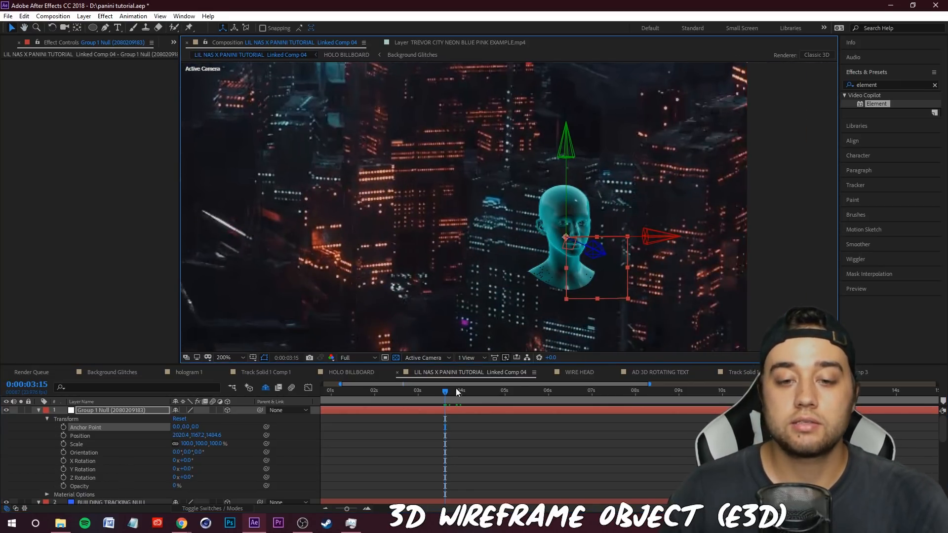
pyautogui.moveTo(448, 393); pyautogui.dragTo(454, 393)
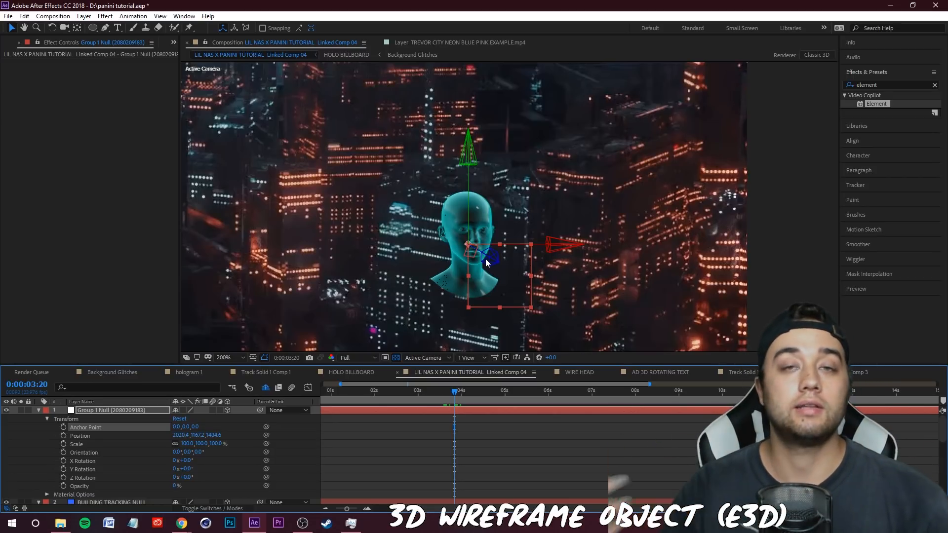
pyautogui.scroll(-4, 466, 200)
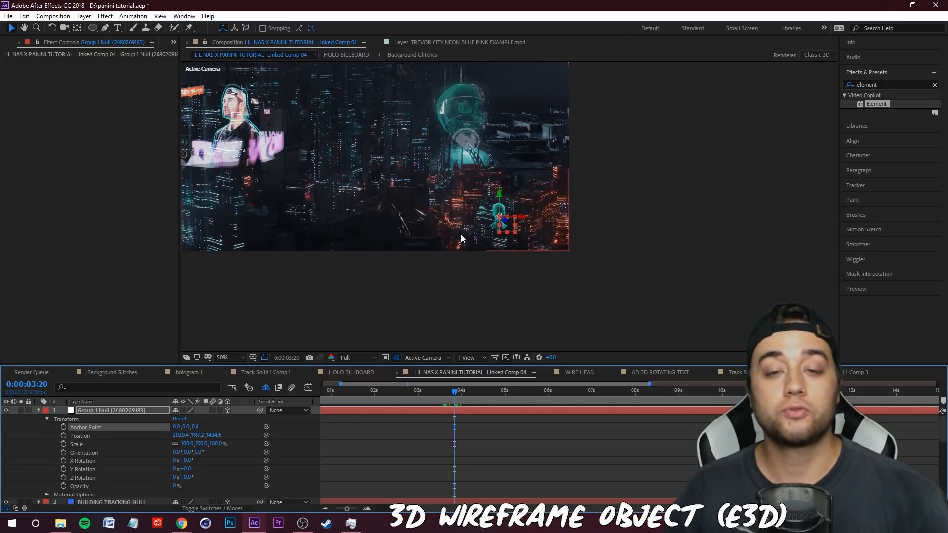
pyautogui.scroll(3, 505, 275)
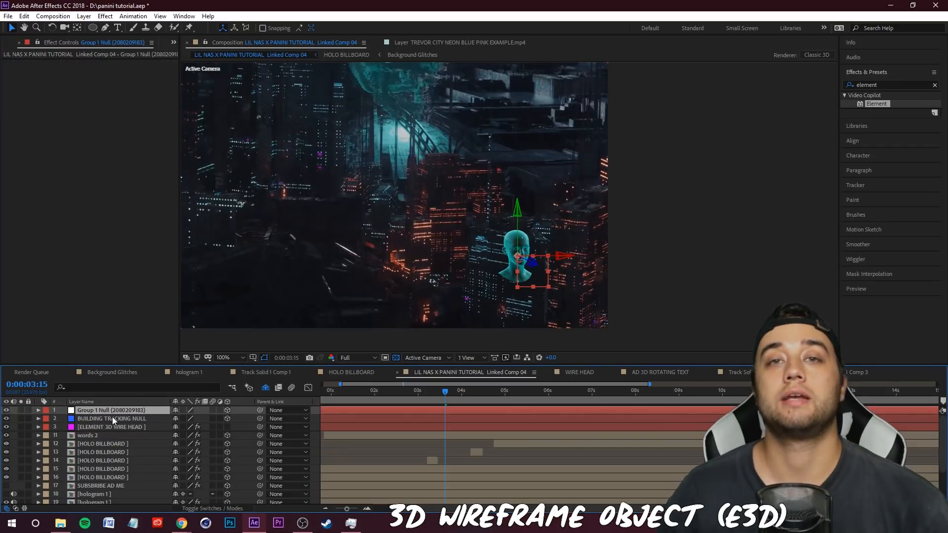
# Step: Rename the Group 1 Null as 3D WIRE HEAD CONTROLS and scale it to 308%
pyautogui.rightClick(103, 410)
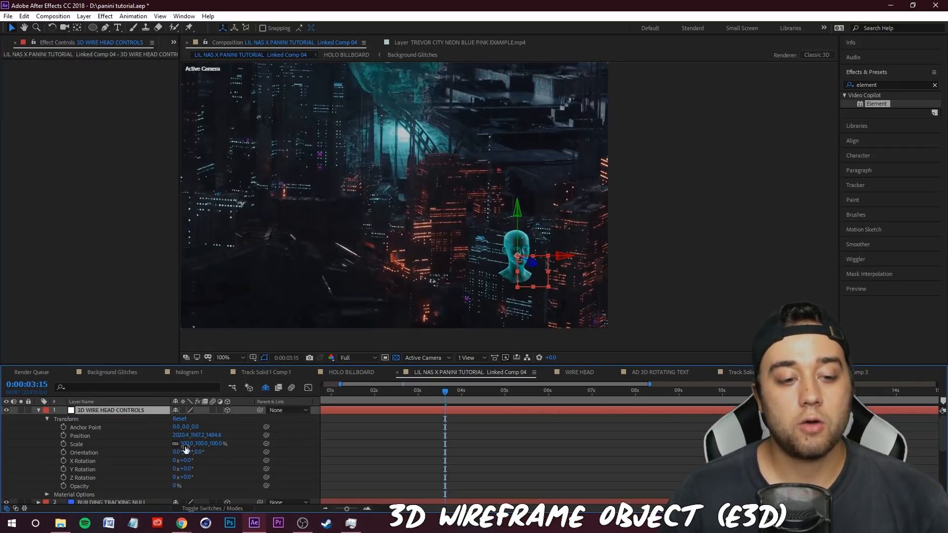
pyautogui.moveTo(186, 445); pyautogui.dragTo(244, 460)
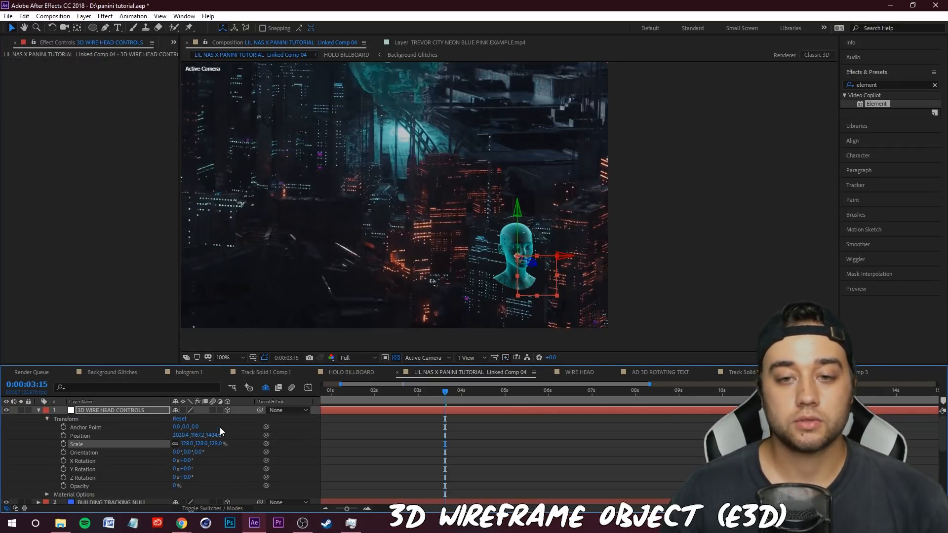
pyautogui.moveTo(216, 448); pyautogui.dragTo(253, 467)
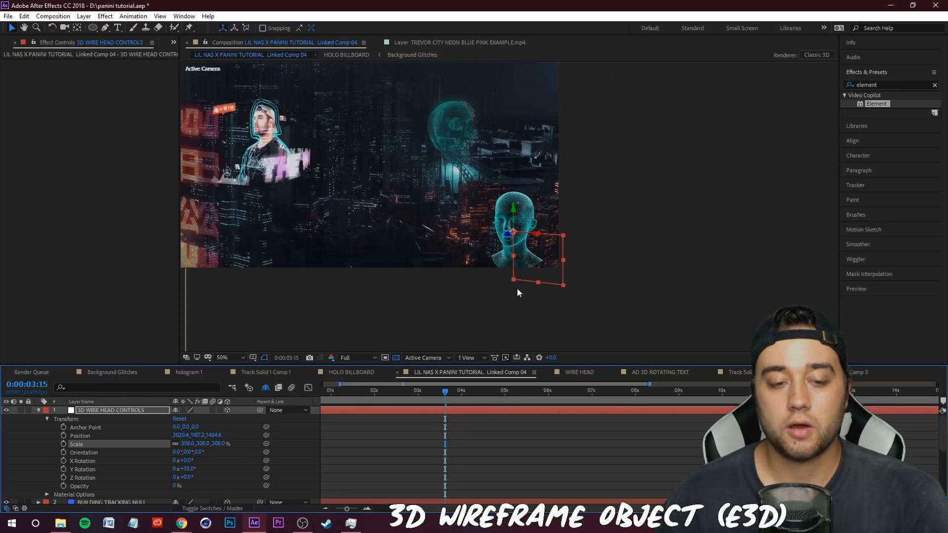
# Step: Raise the 3D WIRE HEAD CONTROLS null so the wireframe head sits higher on the building, and check it at several frames
pyautogui.moveTo(504, 239); pyautogui.dragTo(502, 230)
pyautogui.scroll(1, 502, 229)
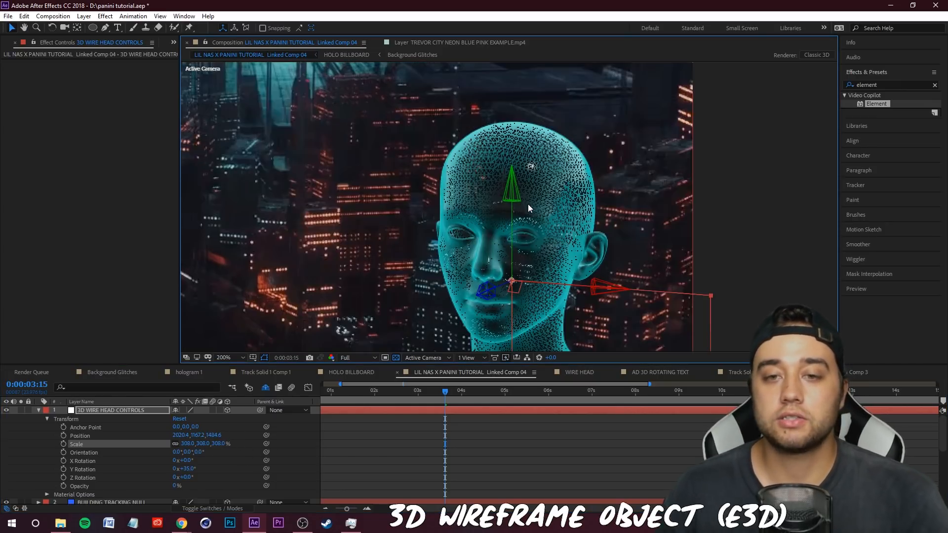
pyautogui.scroll(-1, 526, 171)
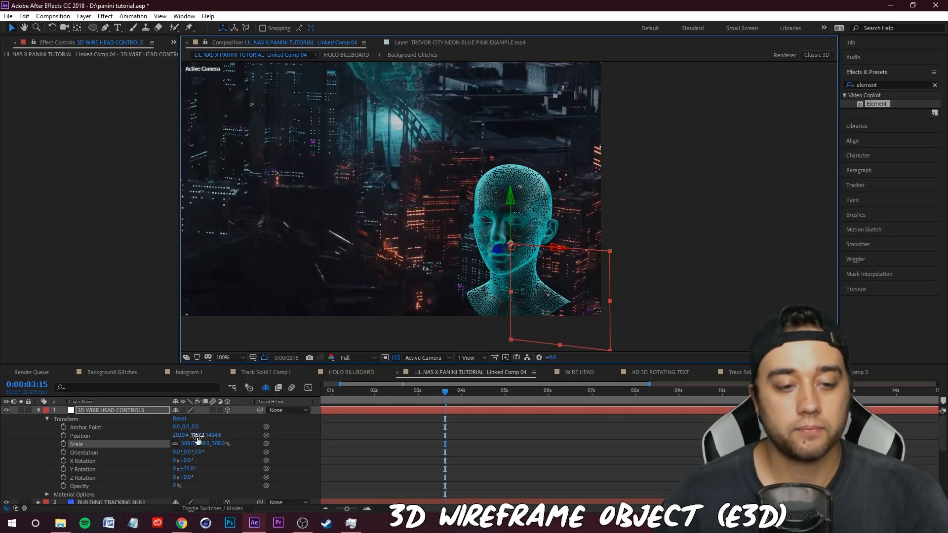
pyautogui.moveTo(199, 437); pyautogui.dragTo(190, 452)
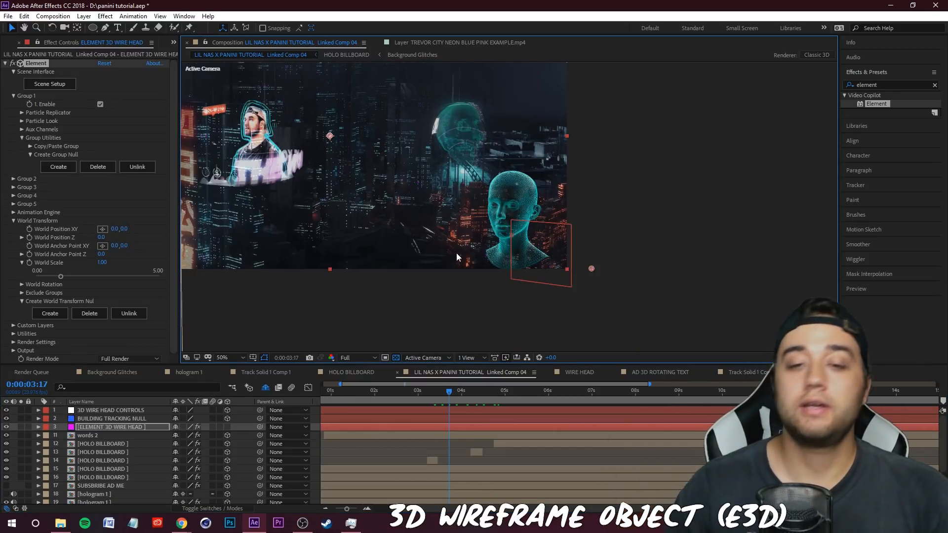
pyautogui.click(454, 391)
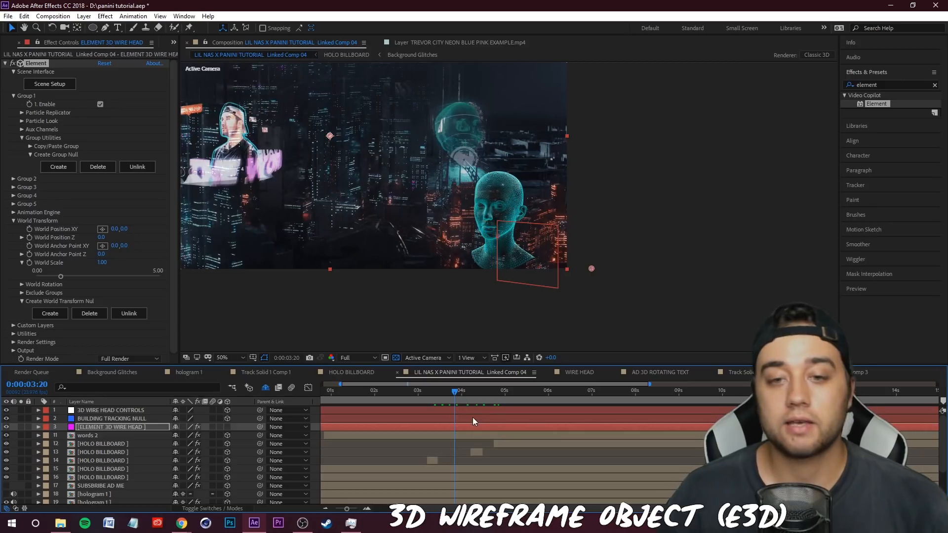
pyautogui.click(461, 396)
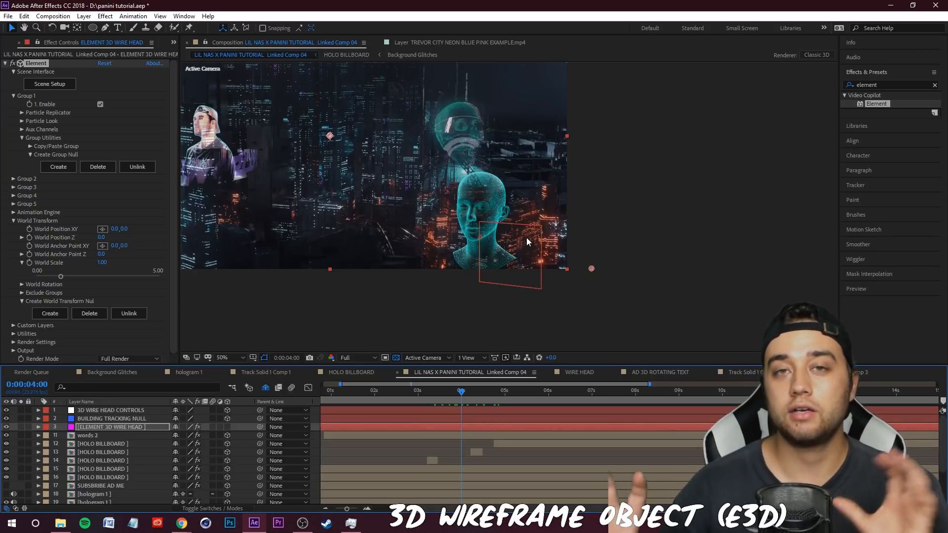
# Step: At 0:00:02:21, create a black 1920 x 1080 solid named 3D WIRE FACE MASK above the ELEMENT 3D WIRE HEAD layer
pyautogui.moveTo(464, 404); pyautogui.dragTo(411, 410)
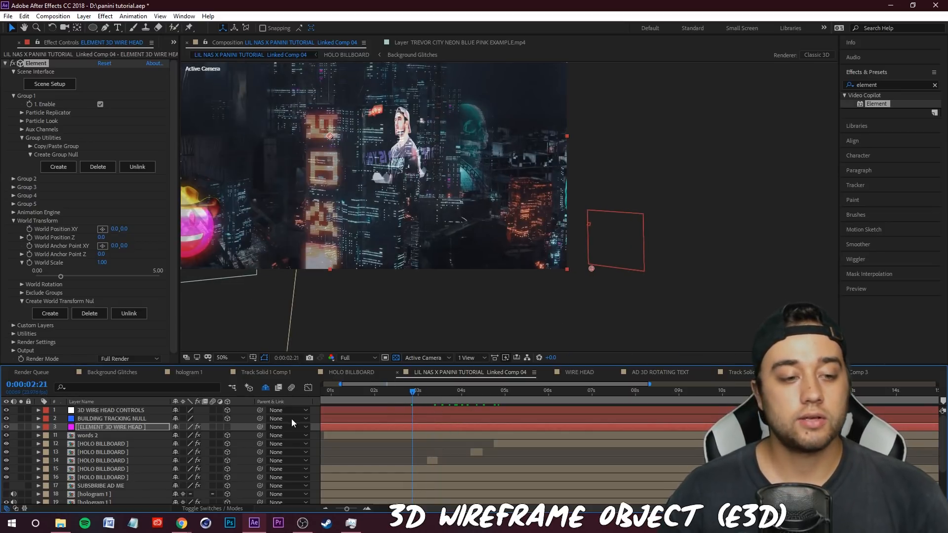
pyautogui.click(84, 15)
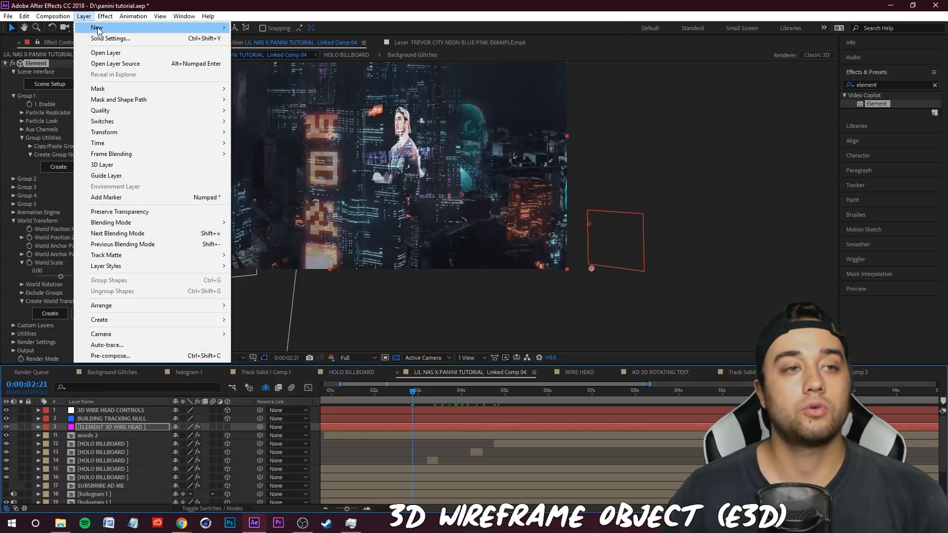
pyautogui.moveTo(99, 28)
pyautogui.click(283, 40)
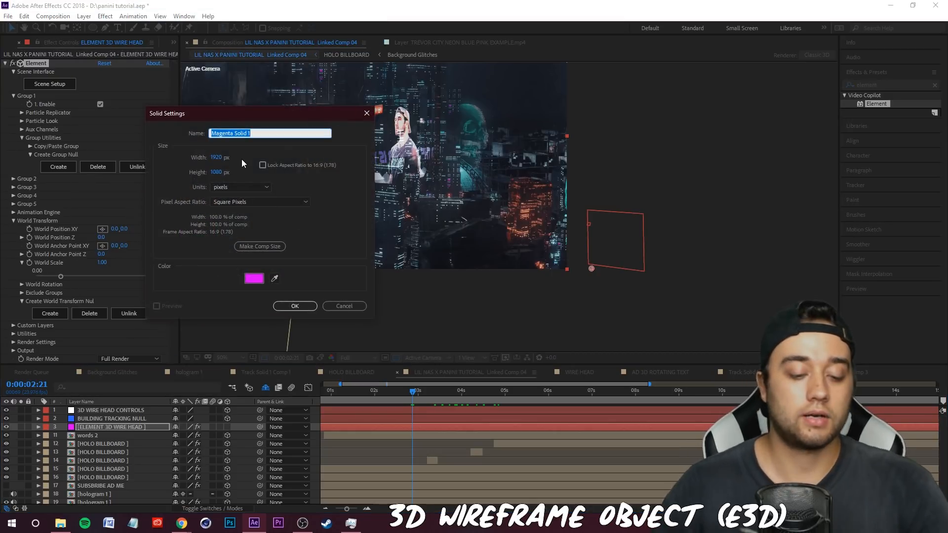
pyautogui.write('3D ')
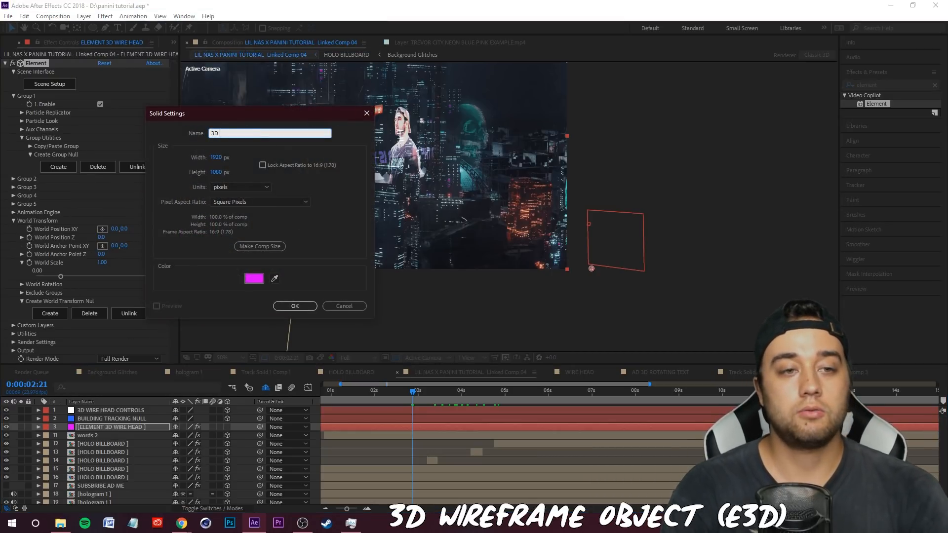
pyautogui.write('WIRE FACE M')
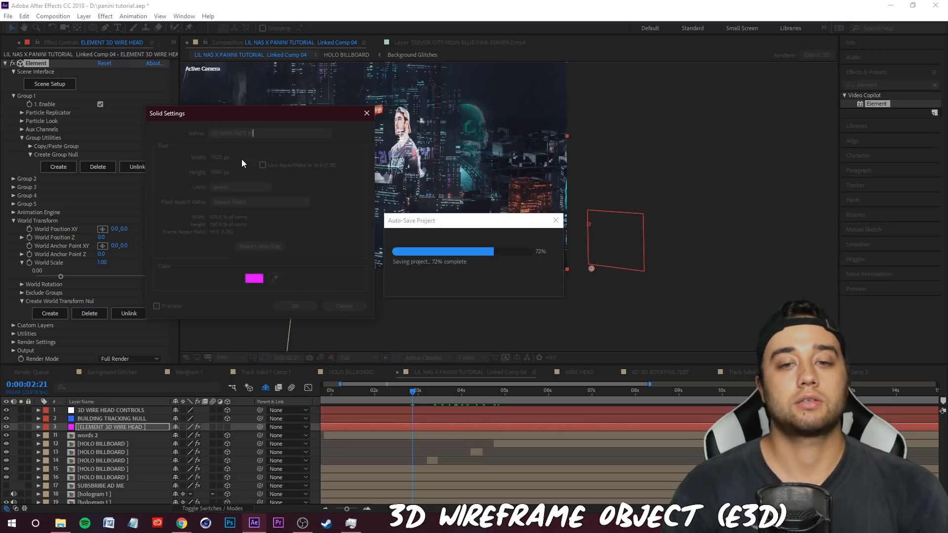
pyautogui.write('ASK')
pyautogui.click(262, 279)
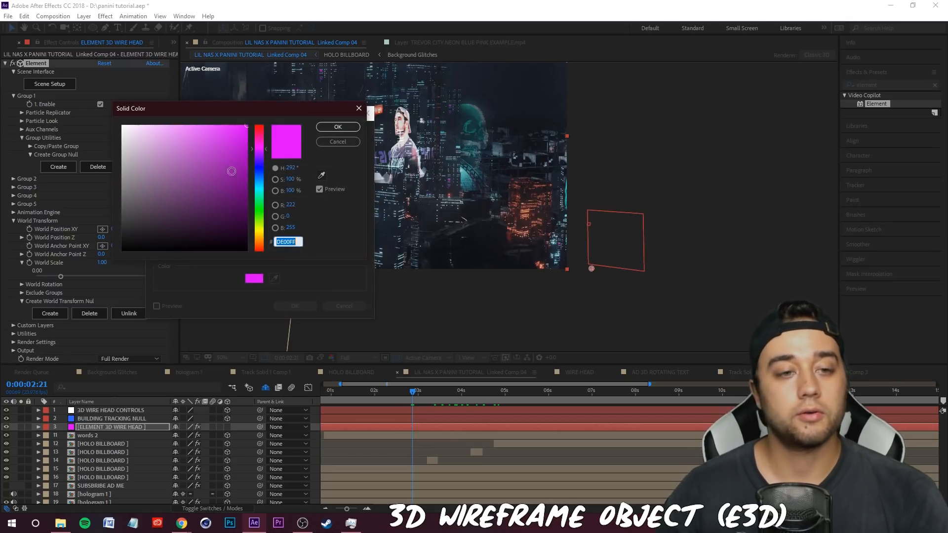
pyautogui.moveTo(233, 165); pyautogui.dragTo(248, 251)
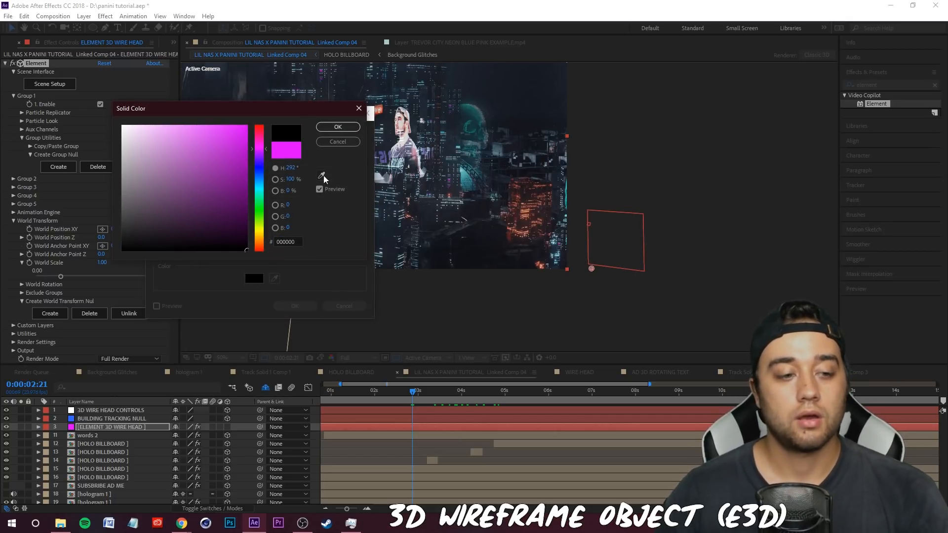
pyautogui.click(337, 127)
pyautogui.click(297, 306)
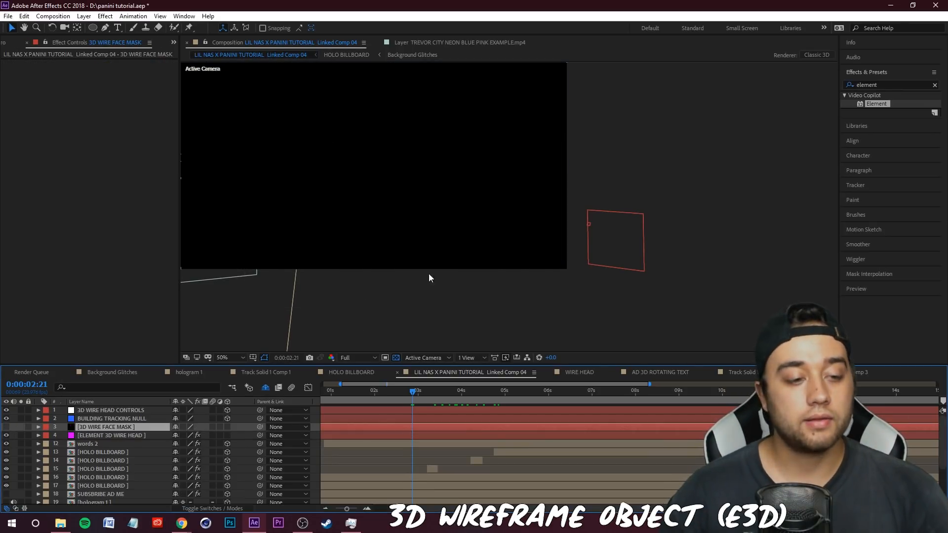
# Step: Hide the 3D WIRE FACE MASK solid and draw a closed five-point Pen mask across the frame's lower-right corner, extending beyond its edges
pyautogui.press('space')
pyautogui.moveTo(427, 183); pyautogui.dragTo(506, 221)
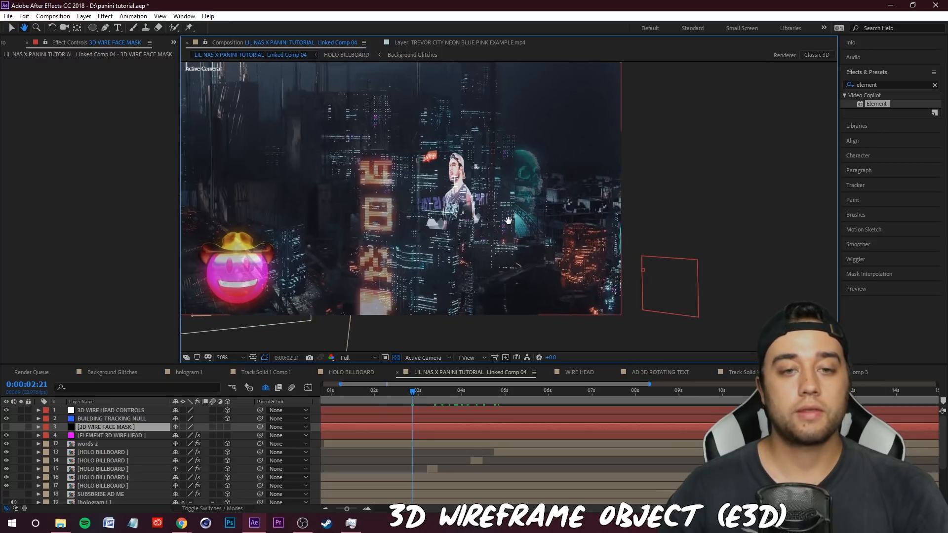
pyautogui.scroll(-2, 506, 221)
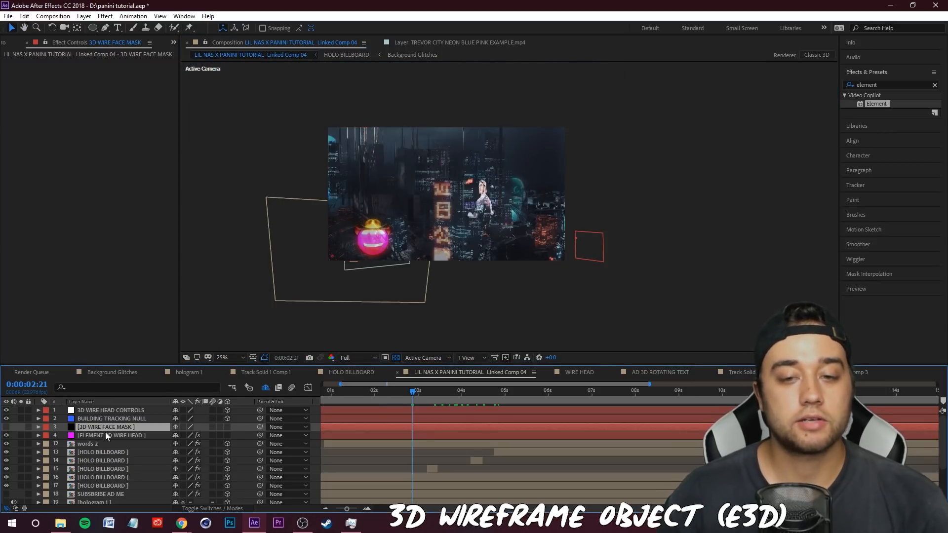
pyautogui.scroll(2, 545, 259)
pyautogui.press('space')
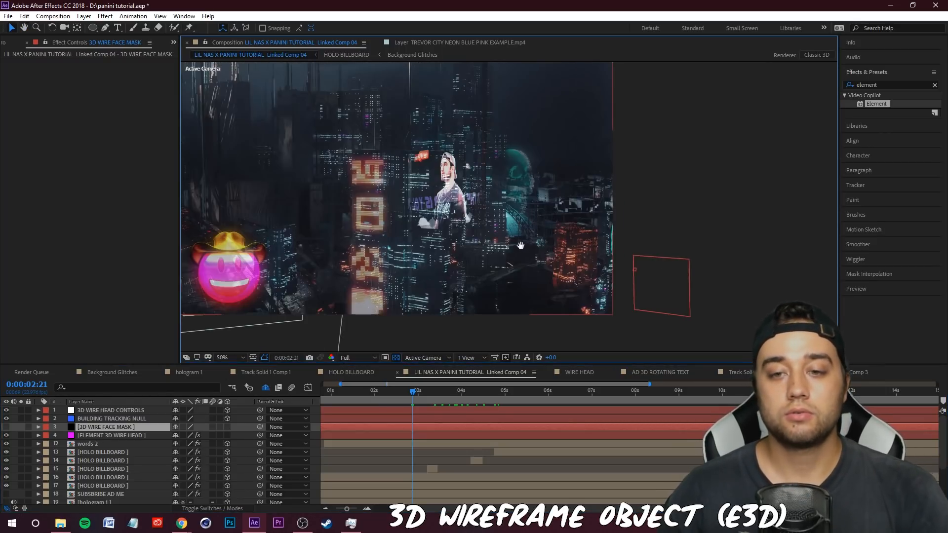
pyautogui.moveTo(524, 247); pyautogui.dragTo(494, 241)
pyautogui.click(107, 29)
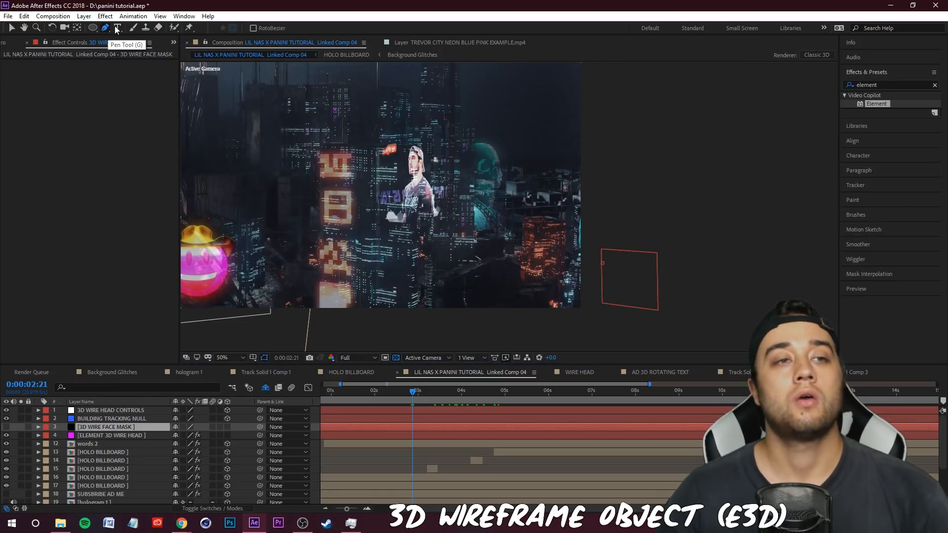
pyautogui.click(439, 314)
pyautogui.click(669, 264)
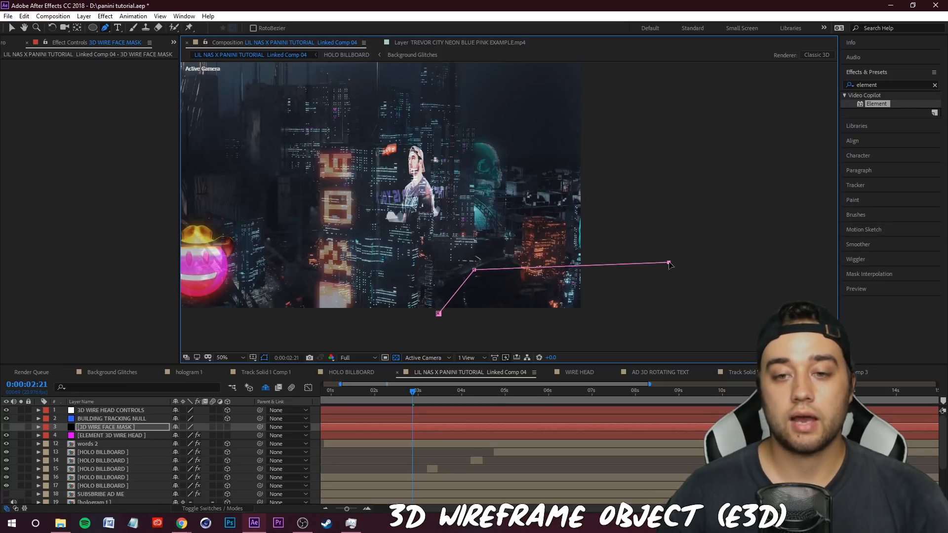
pyautogui.click(763, 317)
pyautogui.click(538, 345)
pyautogui.click(439, 314)
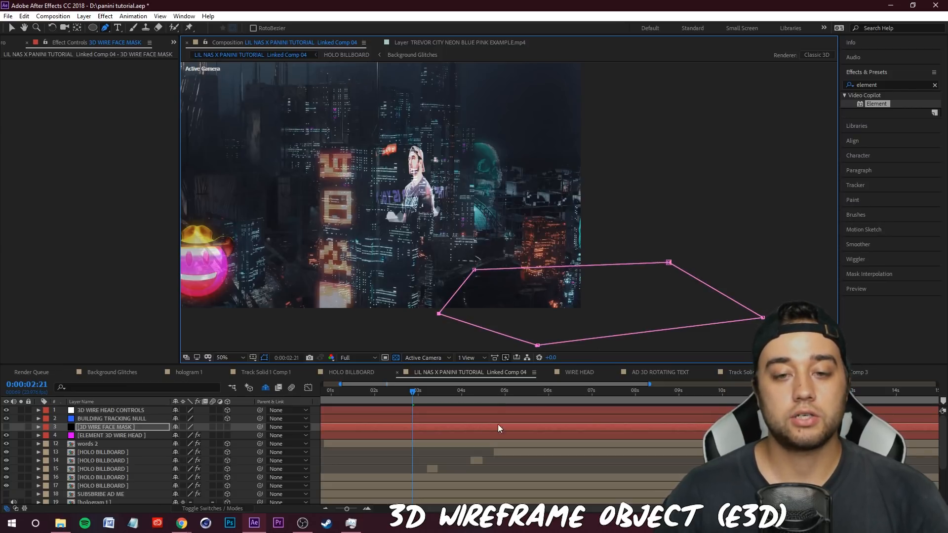
# Step: Reshape the mask at 0:00:03:08 and 0:00:04:06, lowering its upper edge to the head's neckline and widening it across the head's path
pyautogui.moveTo(419, 393); pyautogui.dragTo(433, 391)
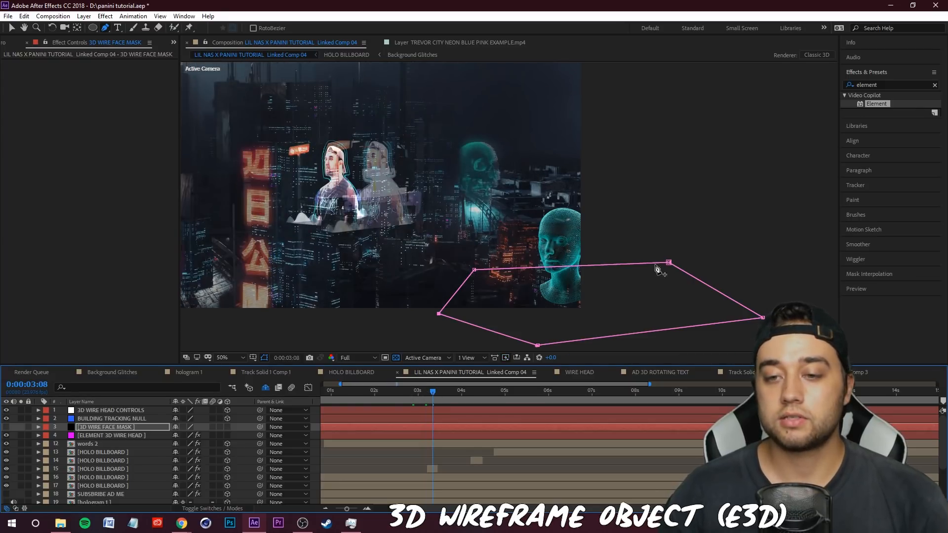
pyautogui.moveTo(668, 263); pyautogui.dragTo(667, 286)
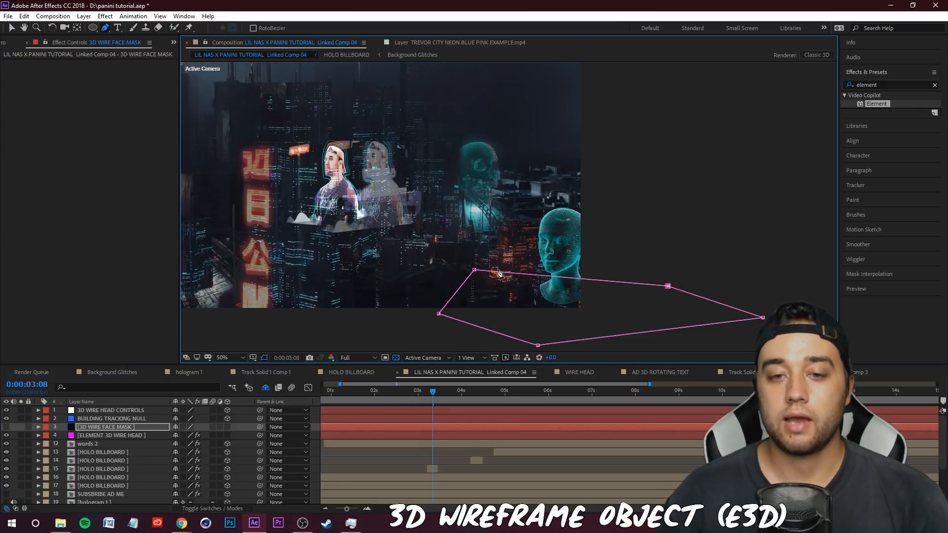
pyautogui.moveTo(474, 271); pyautogui.dragTo(470, 284)
pyautogui.moveTo(434, 392); pyautogui.dragTo(472, 392)
pyautogui.moveTo(439, 314); pyautogui.dragTo(391, 339)
pyautogui.moveTo(355, 284); pyautogui.dragTo(345, 292)
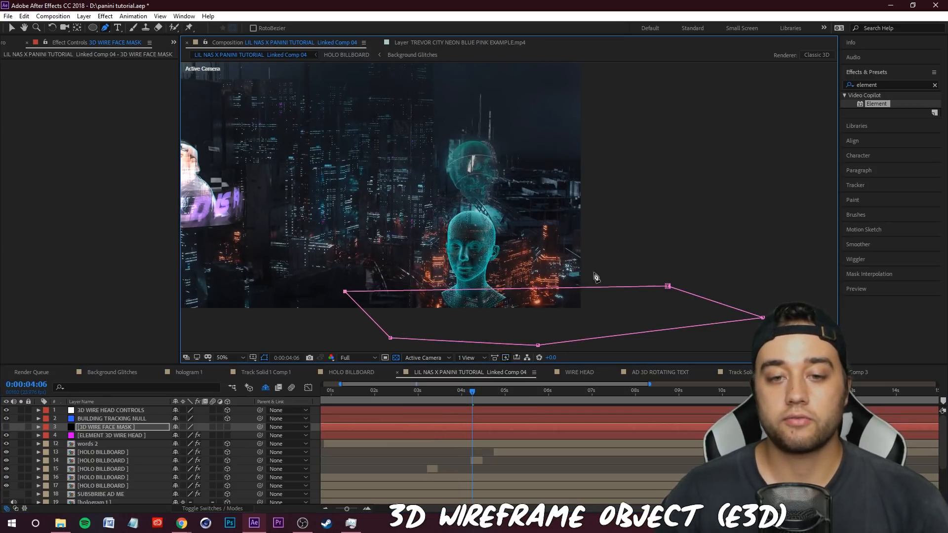
pyautogui.moveTo(667, 286); pyautogui.dragTo(670, 292)
pyautogui.moveTo(479, 392); pyautogui.dragTo(464, 395)
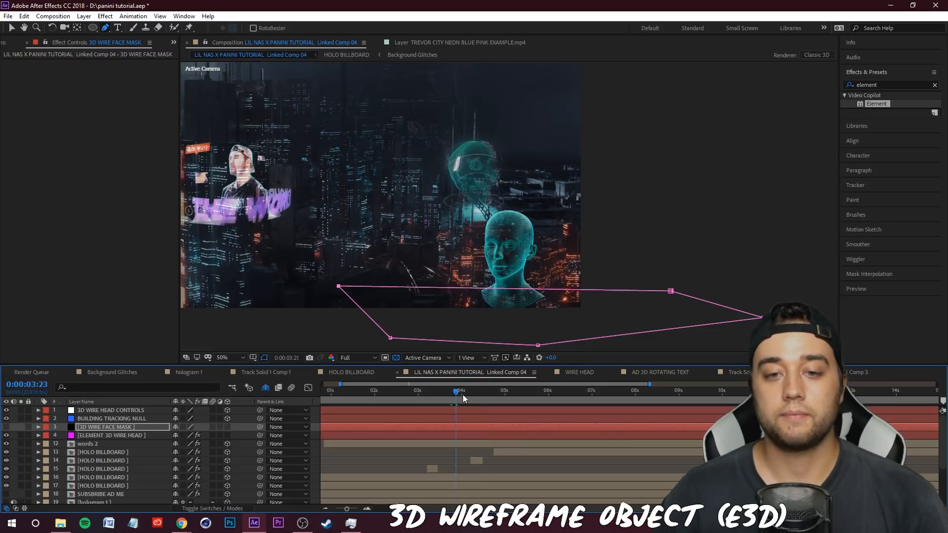
# Step: Reveal Mask 1 on the 3D WIRE FACE MASK layer and set its mode to Subtract
pyautogui.click(111, 423)
pyautogui.click(114, 428)
pyautogui.press('m')
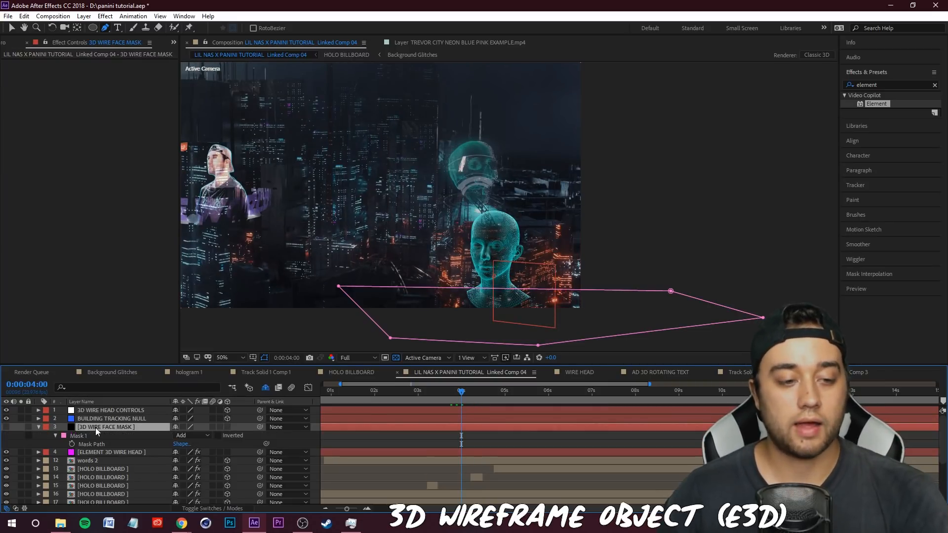
pyautogui.click(199, 436)
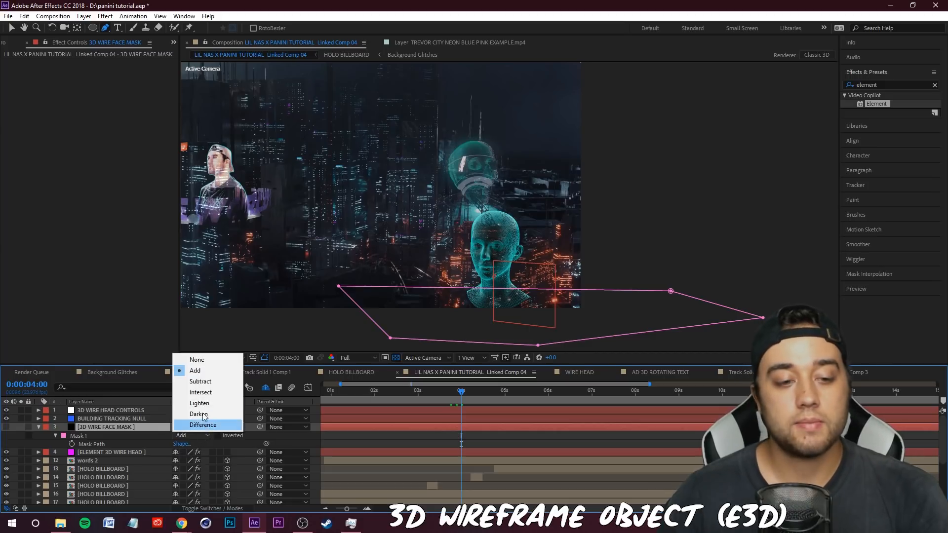
pyautogui.click(210, 381)
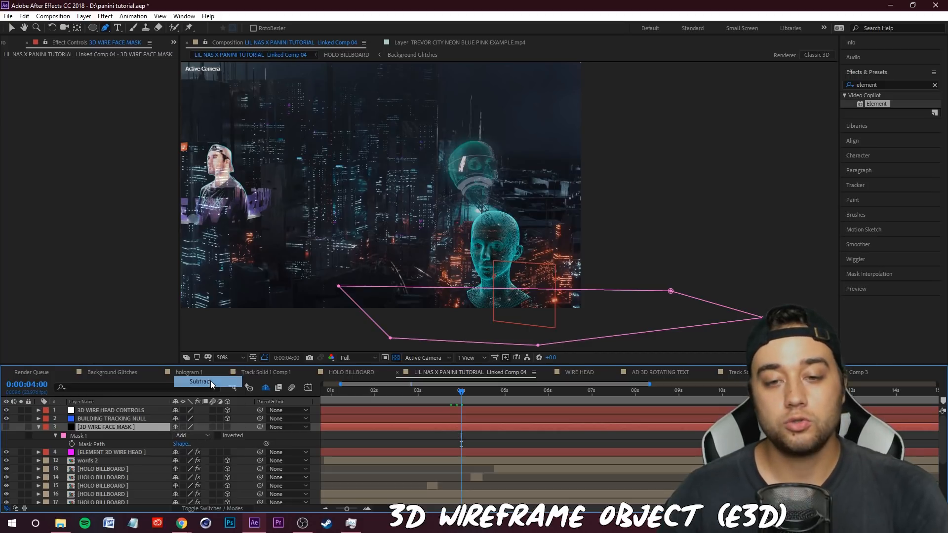
# Step: Set the track matte of the ELEMENT 3D WIRE HEAD layer to Alpha Matte "3D WIRE FACE MASK"
pyautogui.click(125, 451)
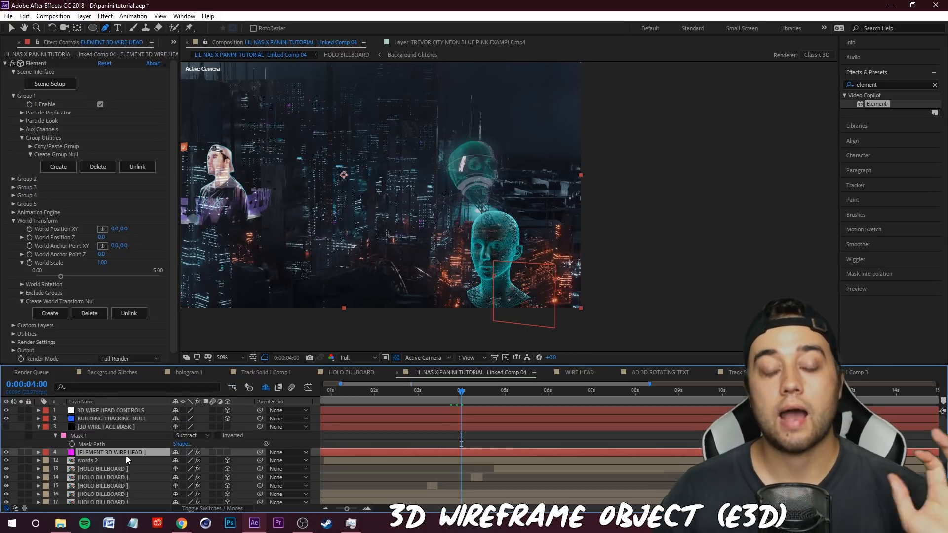
pyautogui.click(6, 453)
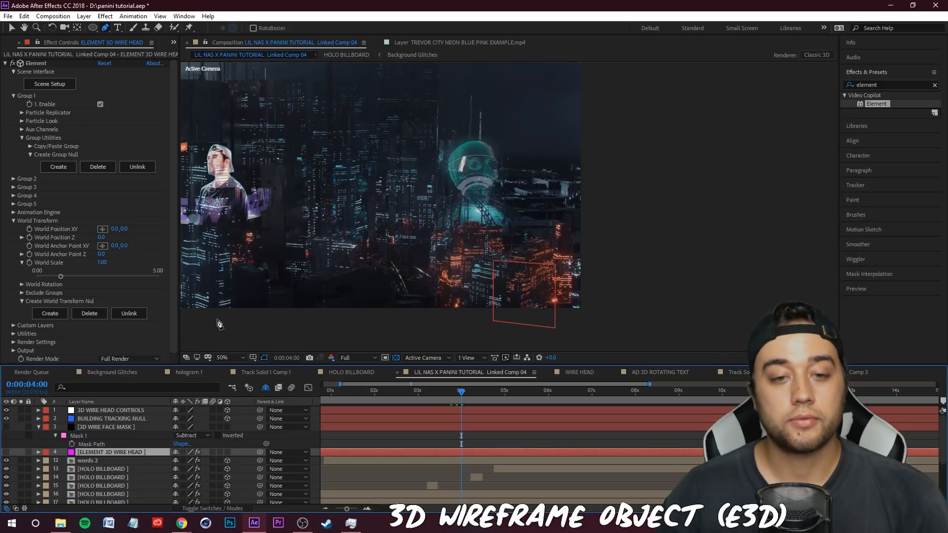
pyautogui.click(6, 452)
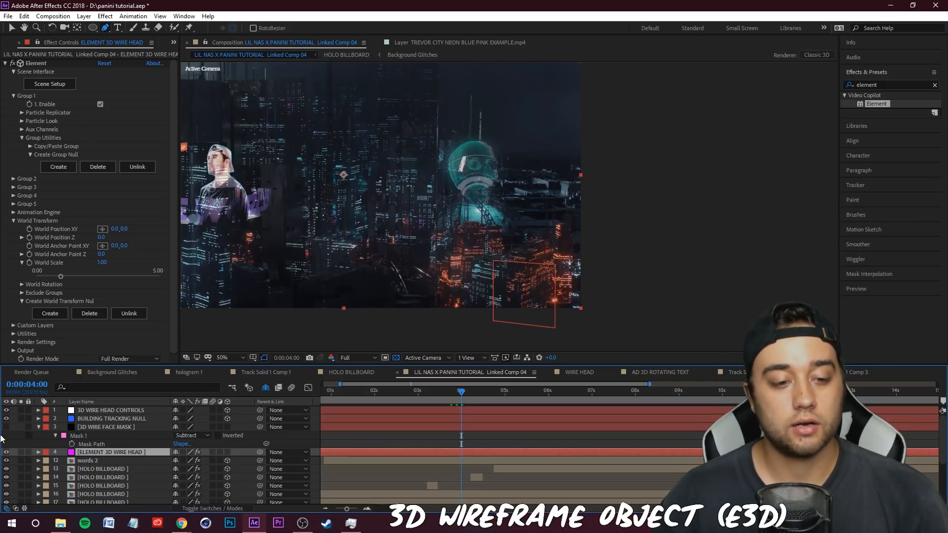
pyautogui.click(206, 509)
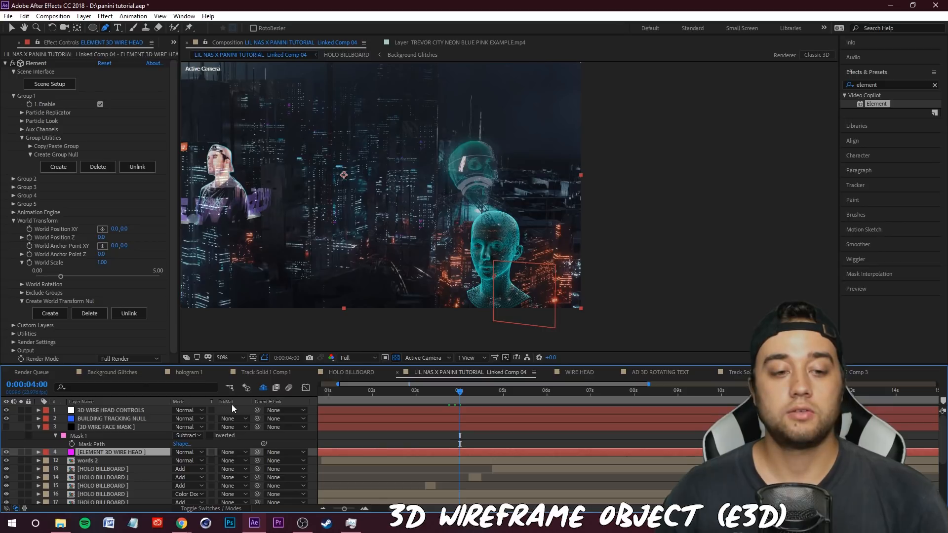
pyautogui.click(233, 453)
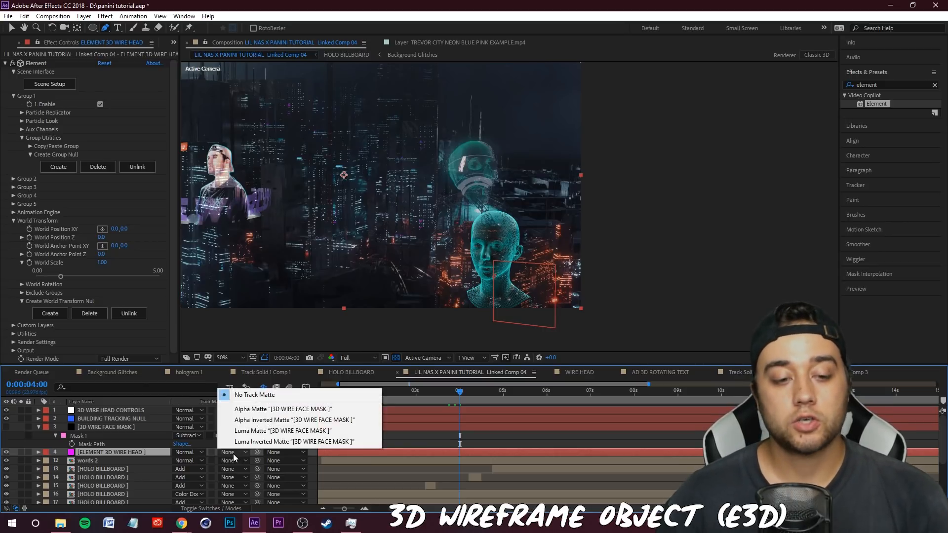
pyautogui.click(318, 410)
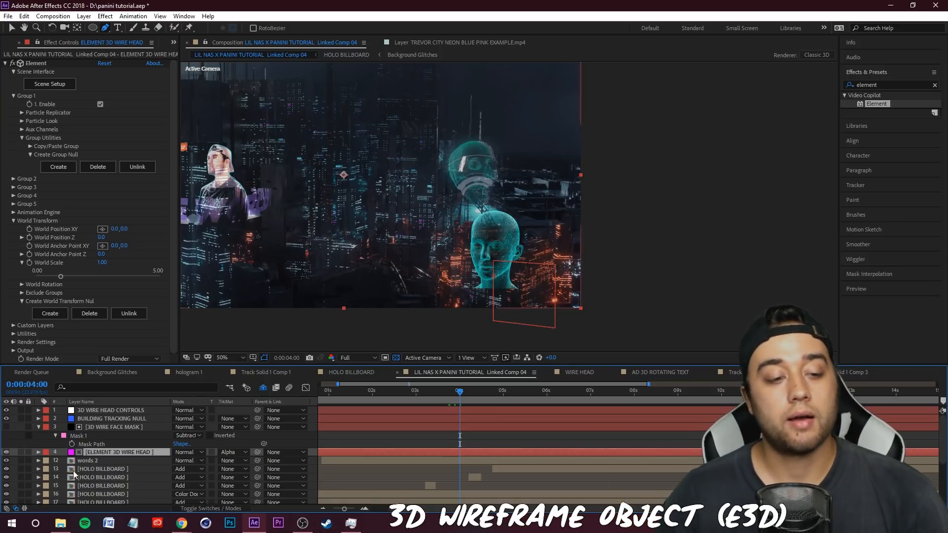
# Step: Set the Mask Feather of Mask 1 on the 3D WIRE FACE MASK layer to 57 pixels and check the head's base across the shot
pyautogui.click(103, 427)
pyautogui.click(113, 452)
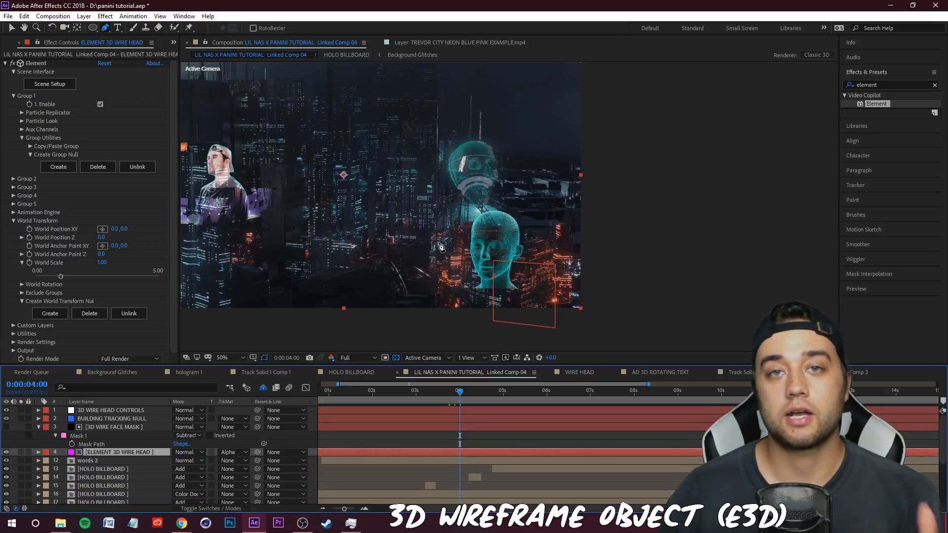
pyautogui.click(105, 428)
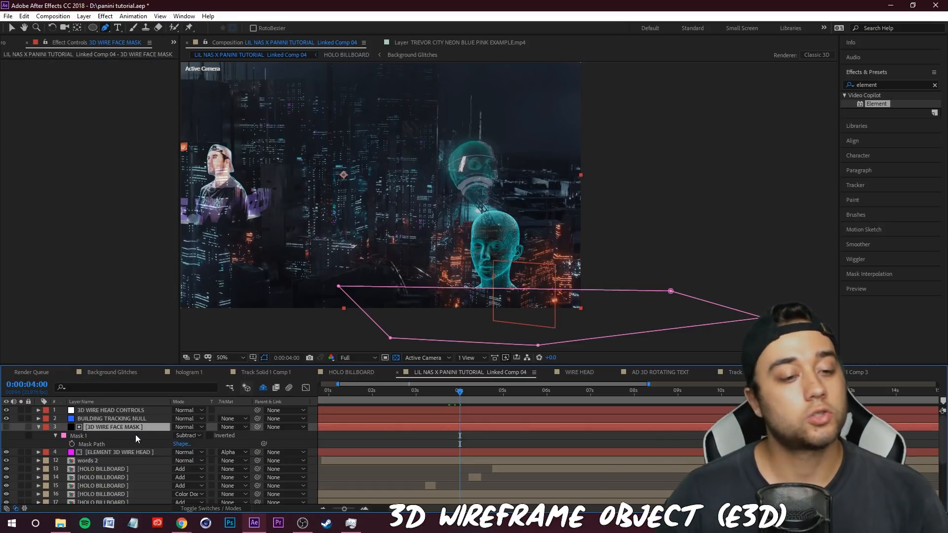
pyautogui.click(54, 435)
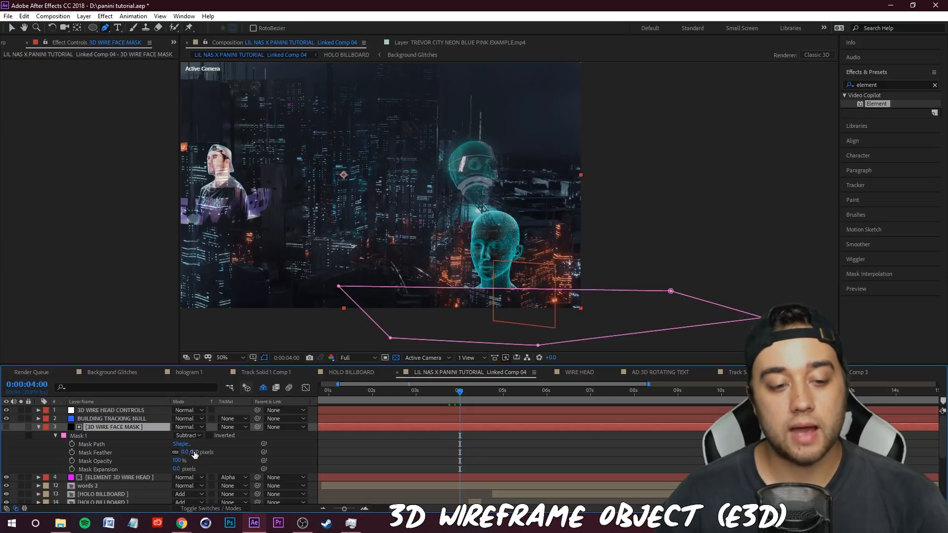
pyautogui.moveTo(195, 453); pyautogui.dragTo(241, 452)
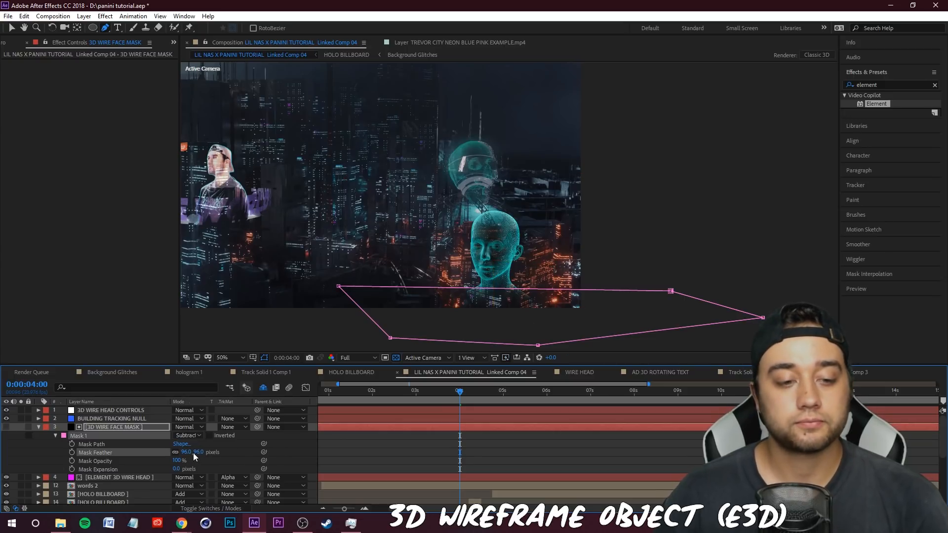
pyautogui.moveTo(203, 452); pyautogui.dragTo(218, 452)
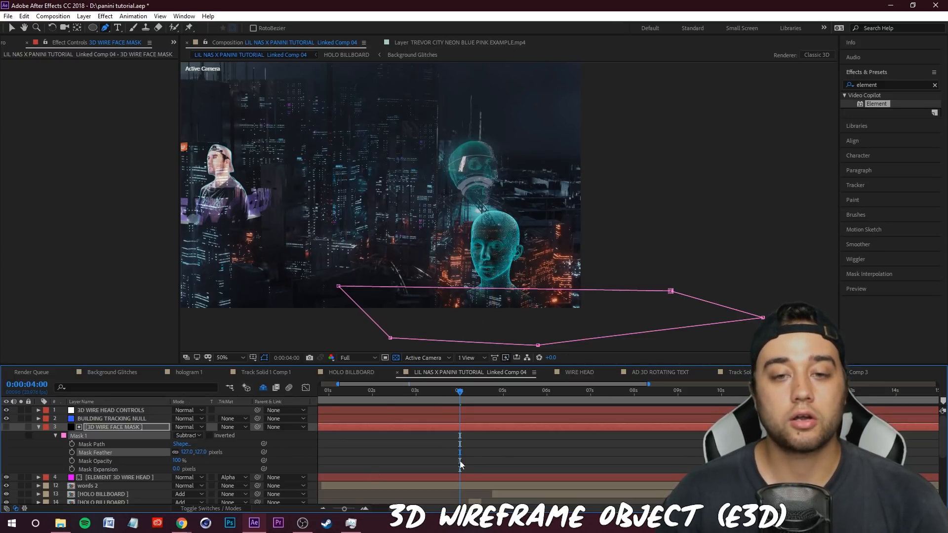
pyautogui.click(502, 456)
pyautogui.click(461, 392)
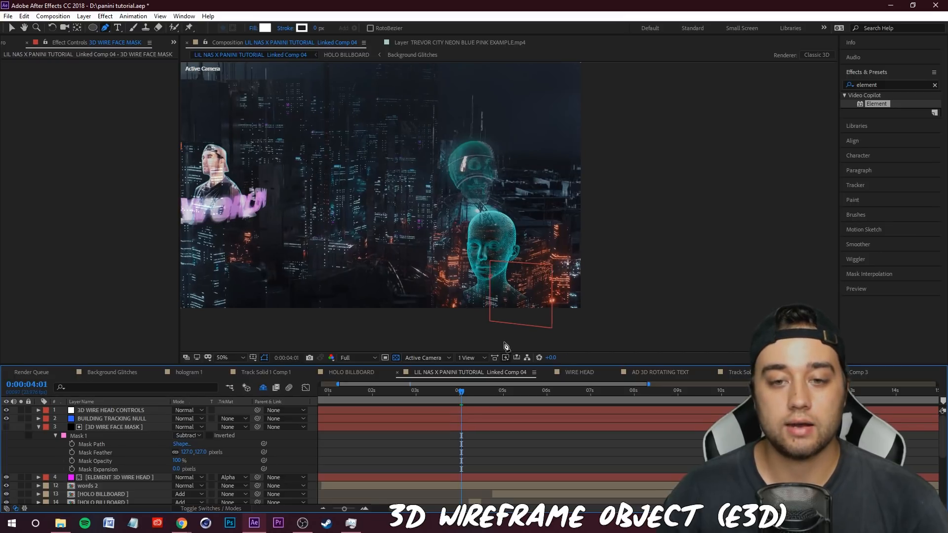
pyautogui.moveTo(470, 394); pyautogui.dragTo(479, 397)
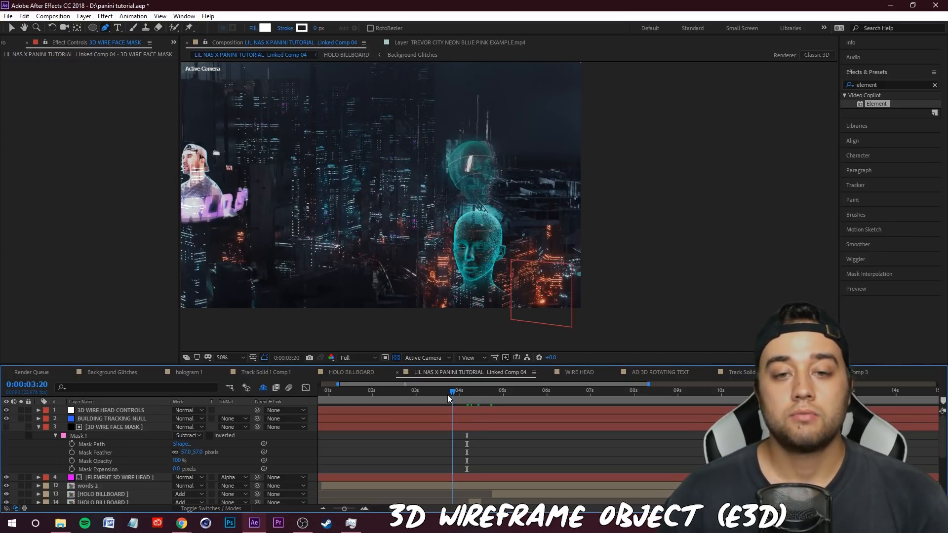
pyautogui.click(437, 393)
pyautogui.moveTo(437, 396)
pyautogui.mouseDown()
pyautogui.moveTo(426, 397)
pyautogui.moveTo(459, 390)
pyautogui.moveTo(429, 395)
pyautogui.mouseUp()
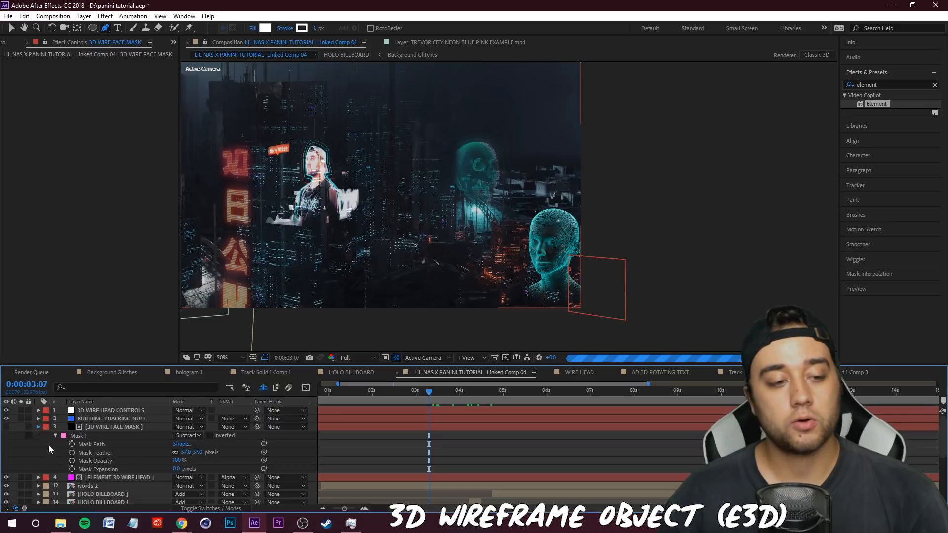
pyautogui.click(38, 427)
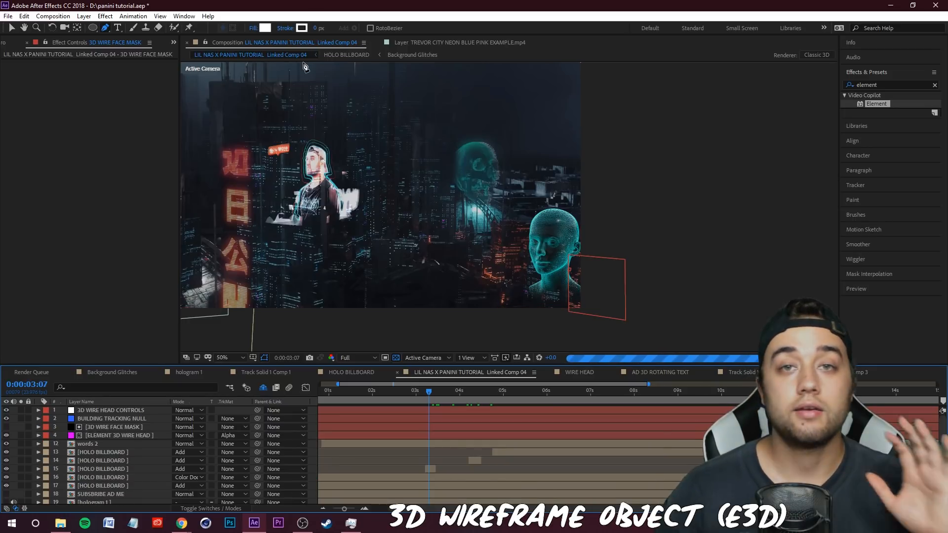
# Step: Create a full-frame 1920 x 1080 blue solid named LIGHT WIRE FRAME HEAD
pyautogui.click(86, 17)
pyautogui.moveTo(95, 27)
pyautogui.click(305, 39)
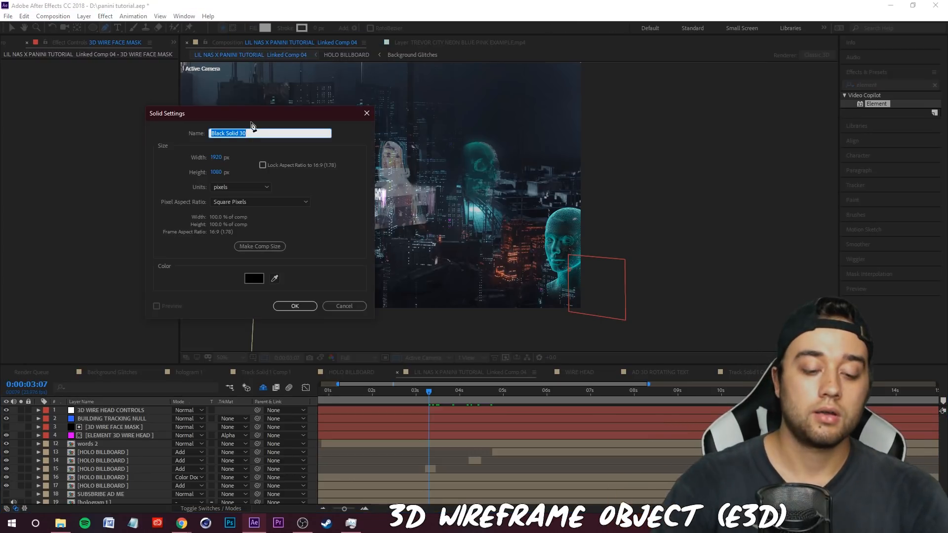
pyautogui.write('LIGHT WIRE FRAME HEAD')
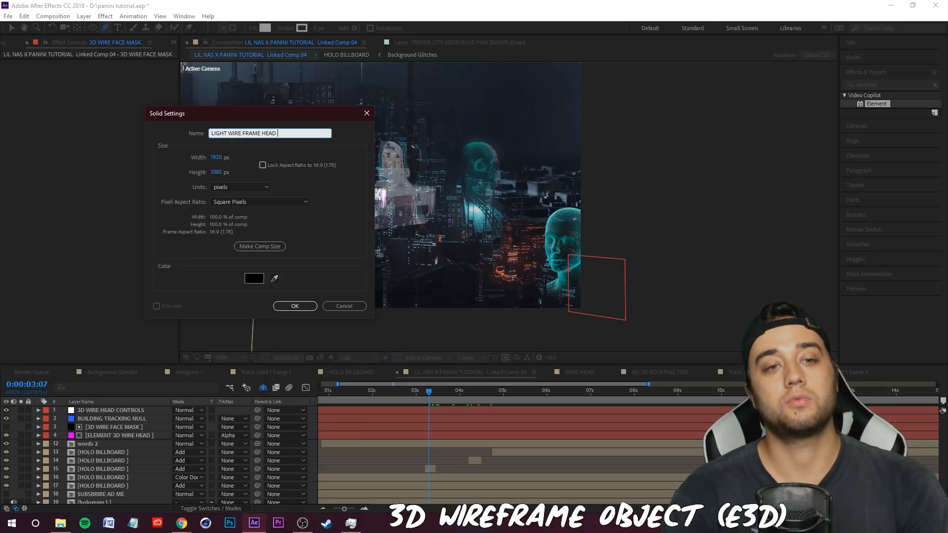
pyautogui.click(254, 279)
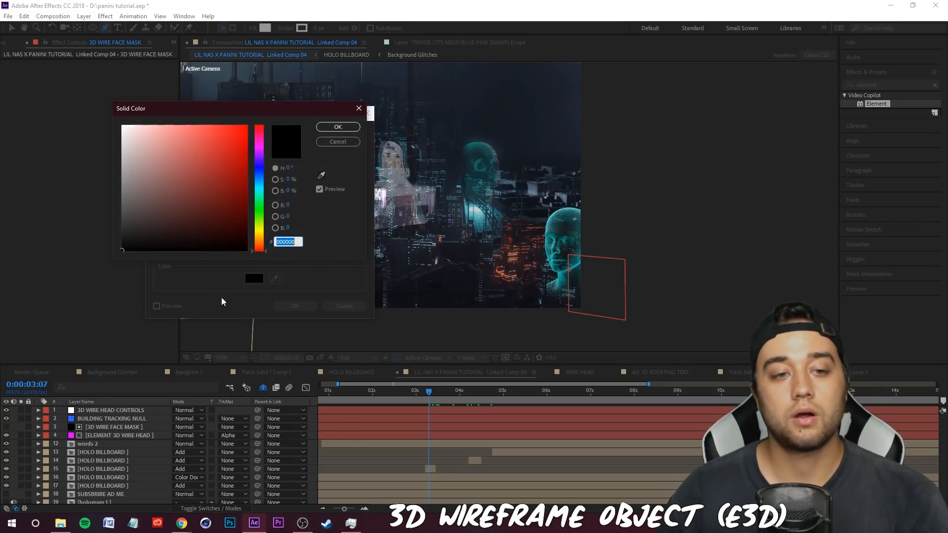
pyautogui.click(257, 175)
pyautogui.click(217, 163)
pyautogui.click(338, 127)
pyautogui.click(295, 306)
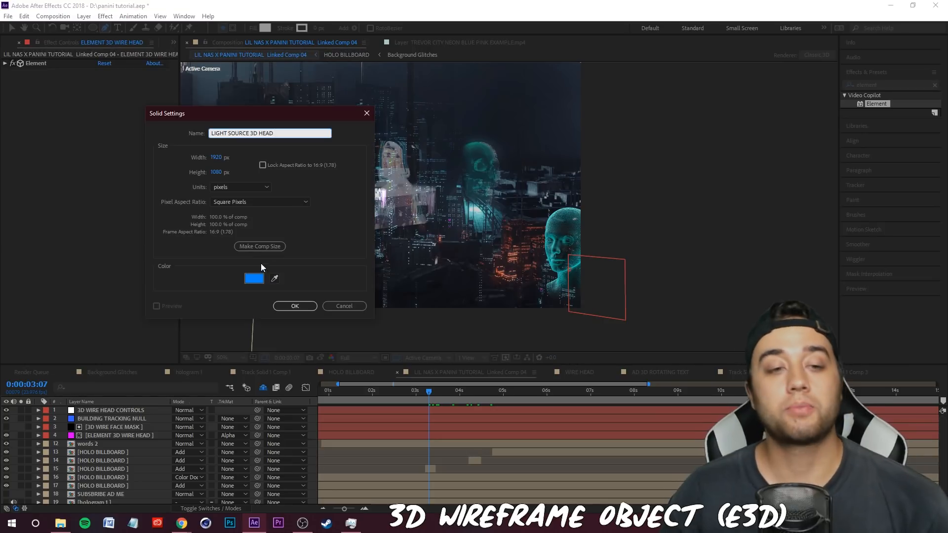
# Step: Set the colour of the LIGHT SOURCE 3D HEAD solid to black (000000) and create the 1920 x 1080 layer
pyautogui.click(253, 278)
pyautogui.write('000000')
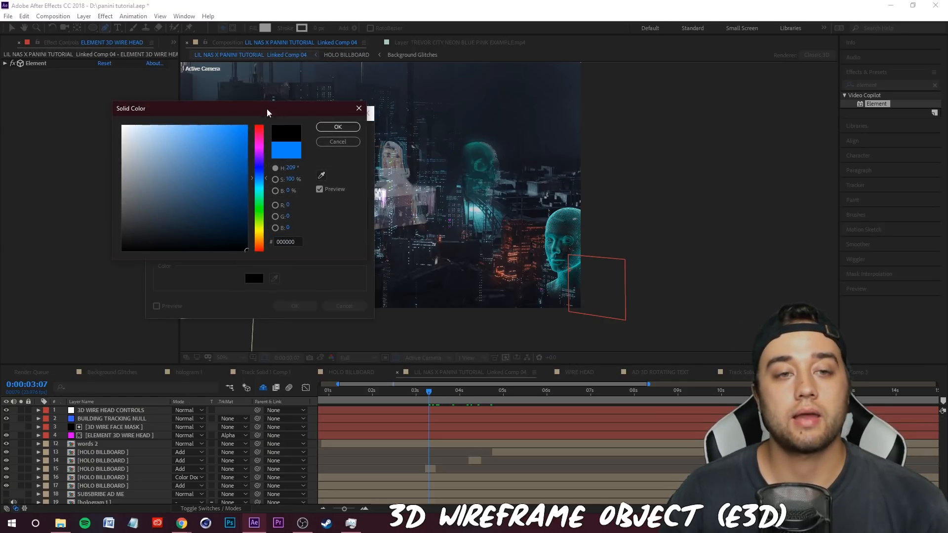
pyautogui.click(338, 127)
pyautogui.click(292, 306)
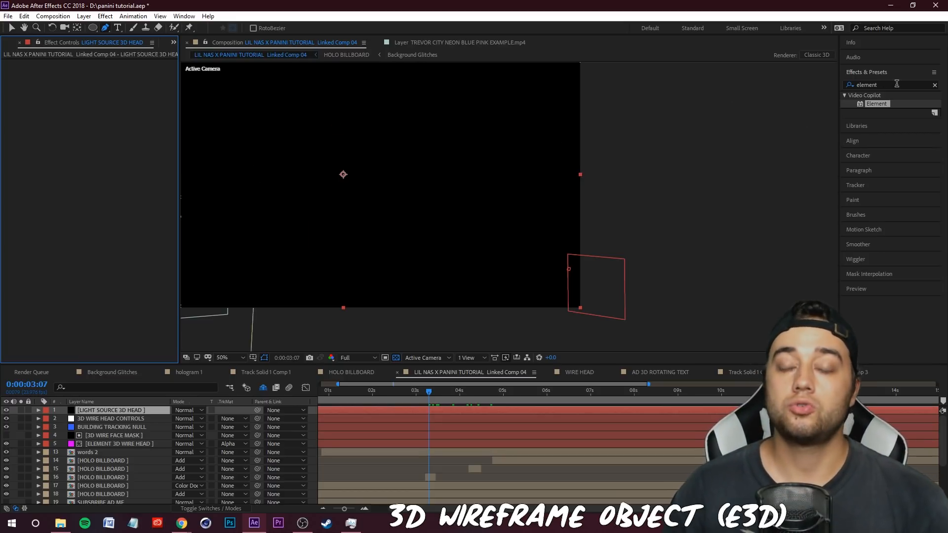
# Step: Apply the Lens Flare effect to the LIGHT SOURCE 3D HEAD layer and set its blending mode to Add
pyautogui.click(897, 84)
pyautogui.write('lens f')
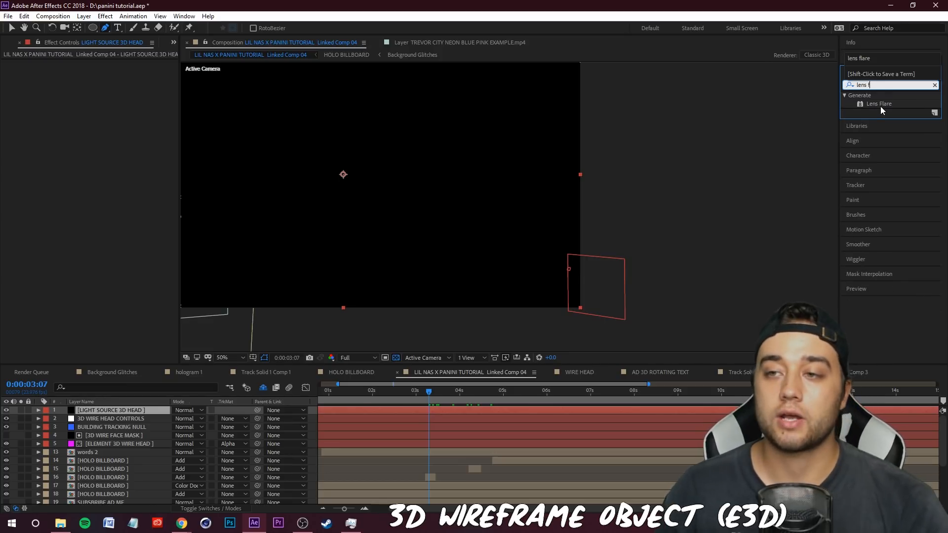
pyautogui.moveTo(879, 103); pyautogui.dragTo(130, 419)
pyautogui.moveTo(375, 184); pyautogui.dragTo(461, 220)
pyautogui.press(',')
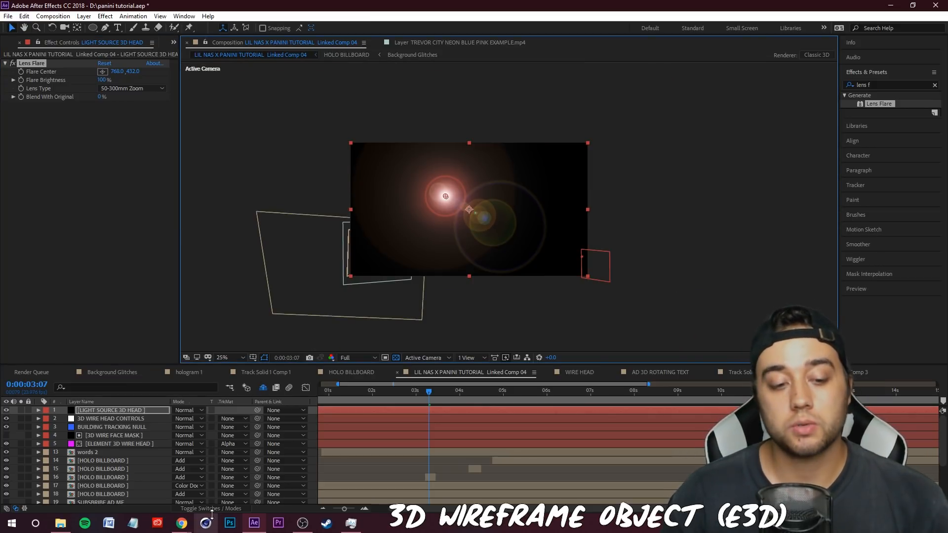
pyautogui.click(191, 410)
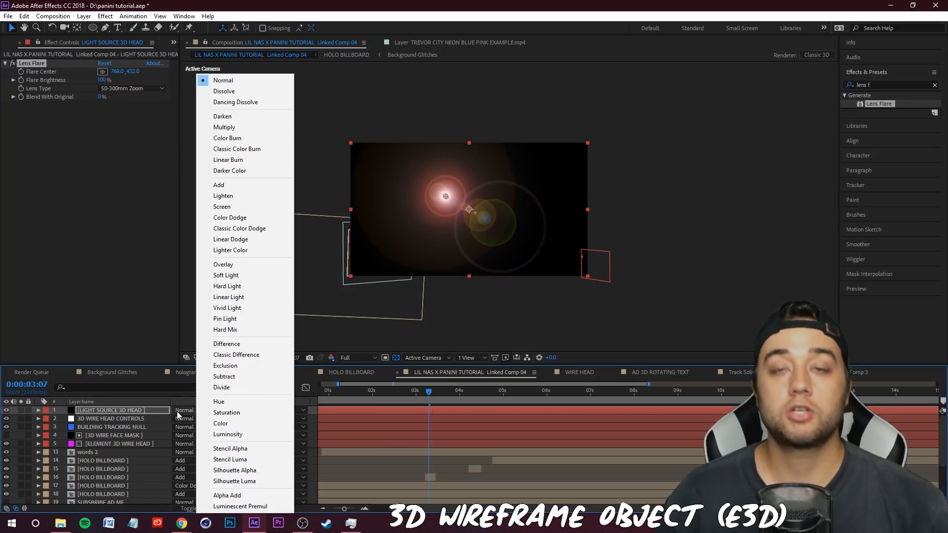
pyautogui.click(226, 185)
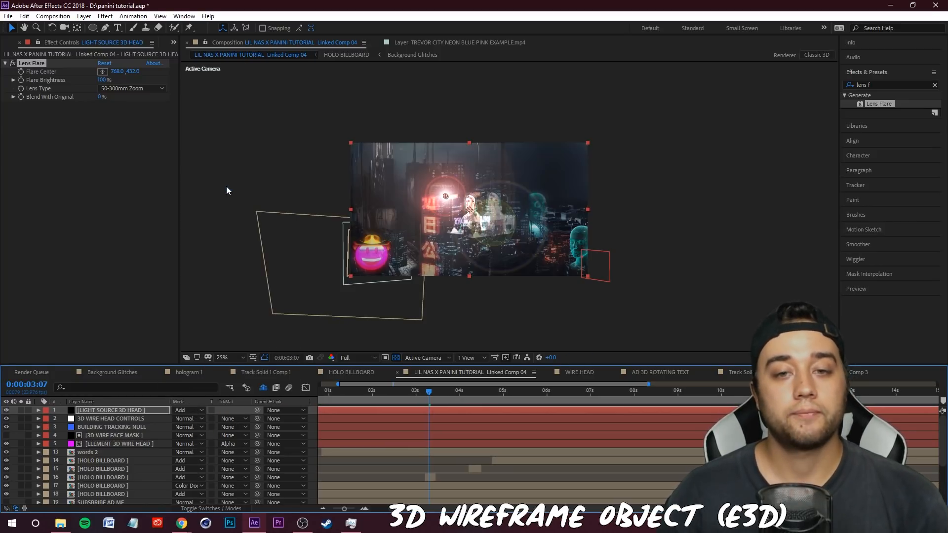
pyautogui.scroll(2, 474, 253)
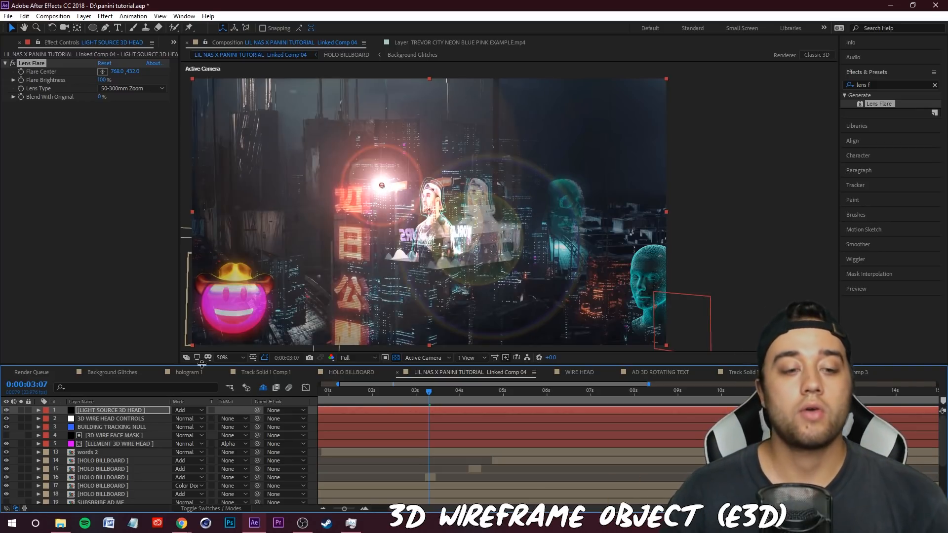
# Step: Set the flare's Lens Type to 105mm Prime and place its Flare Center on the layer's anchor point, at about 966, 536
pyautogui.click(105, 414)
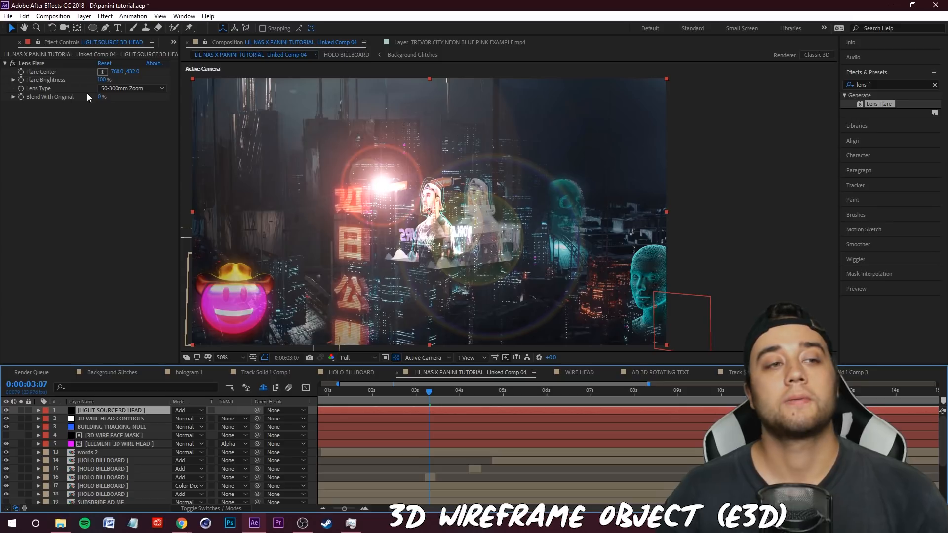
pyautogui.click(126, 87)
pyautogui.click(127, 121)
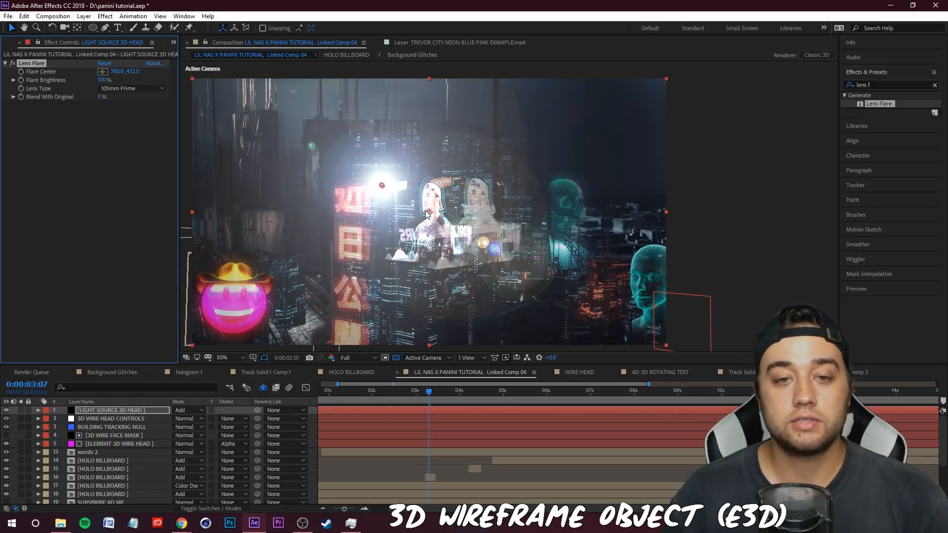
pyautogui.moveTo(431, 217); pyautogui.dragTo(417, 212)
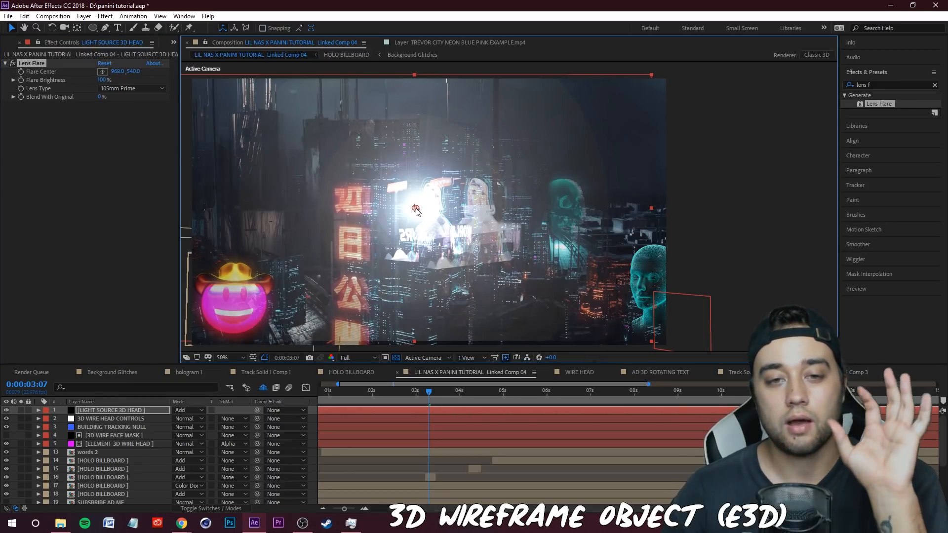
pyautogui.moveTo(416, 215); pyautogui.dragTo(415, 210)
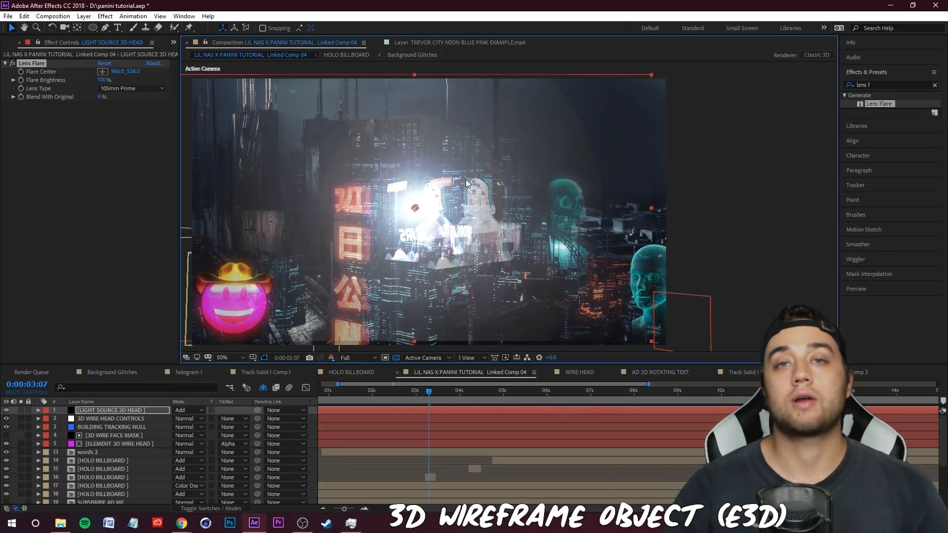
# Step: Make the LIGHT SOURCE 3D HEAD layer 3D and go to 0:00:03:15, where the wireframe head is fully in frame
pyautogui.click(211, 509)
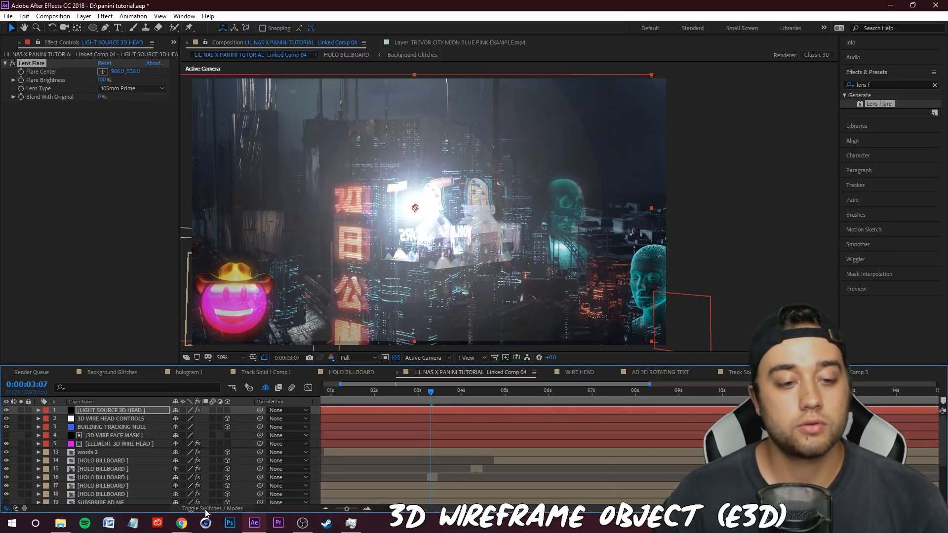
pyautogui.click(227, 410)
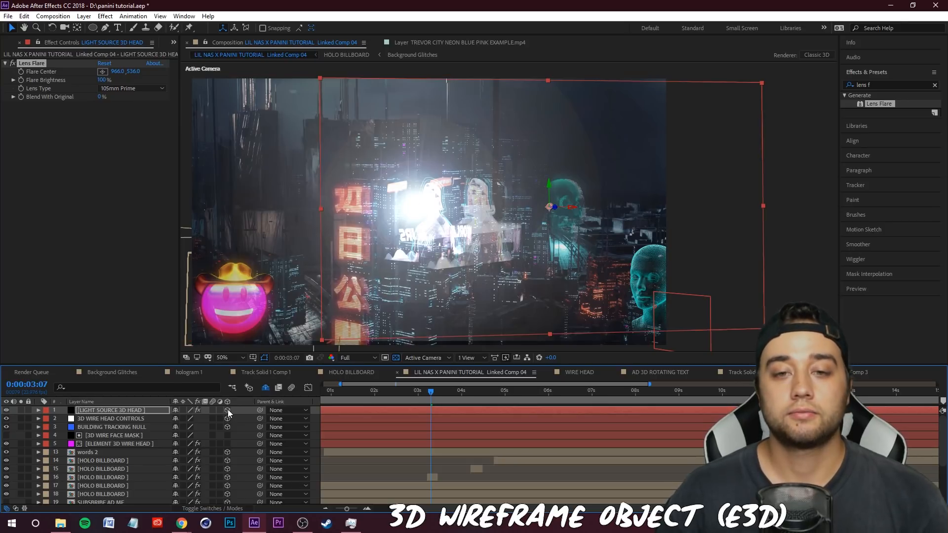
pyautogui.click(441, 390)
pyautogui.press('pagedown')
pyautogui.press('pagedown')
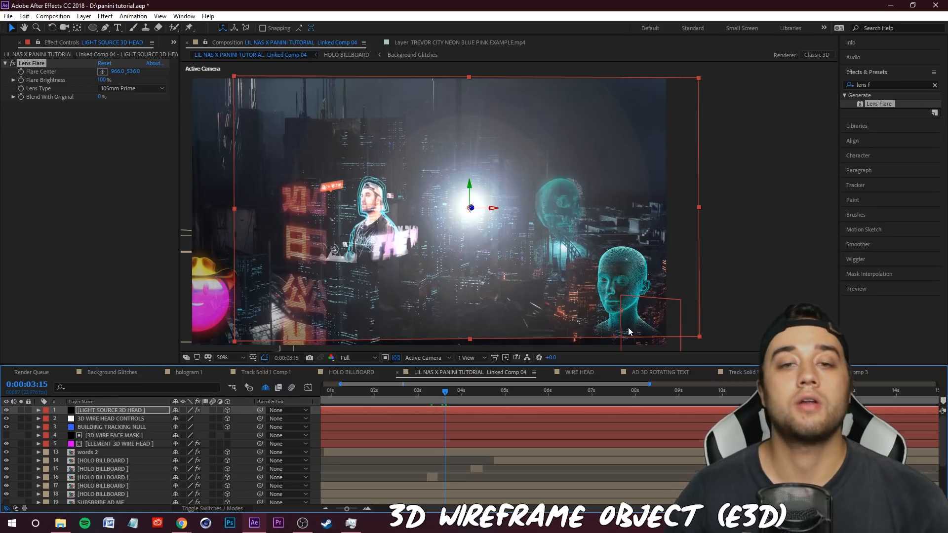
# Step: Reveal the Position property of both the BUILDING TRACKING NULL and LIGHT SOURCE 3D HEAD layers
pyautogui.click(112, 428)
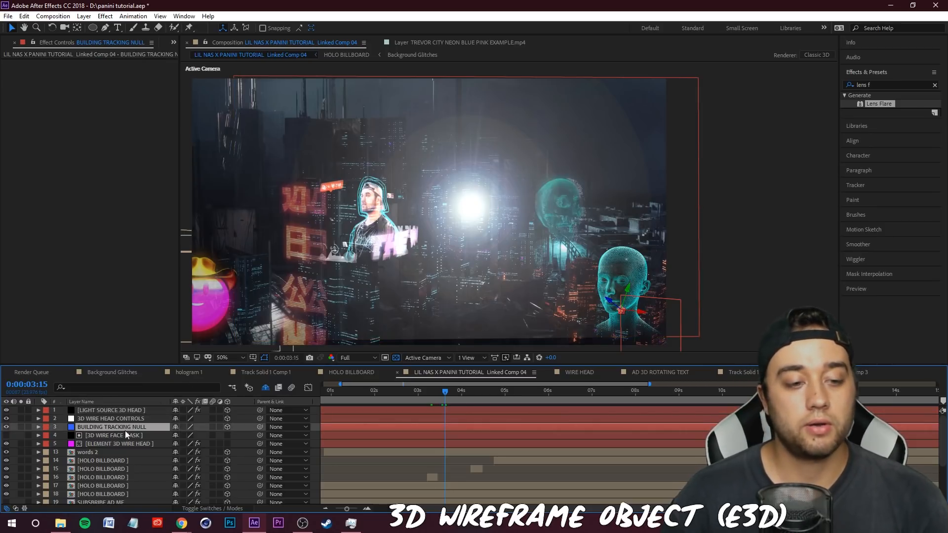
pyautogui.click(38, 427)
pyautogui.click(37, 427)
pyautogui.click(38, 415)
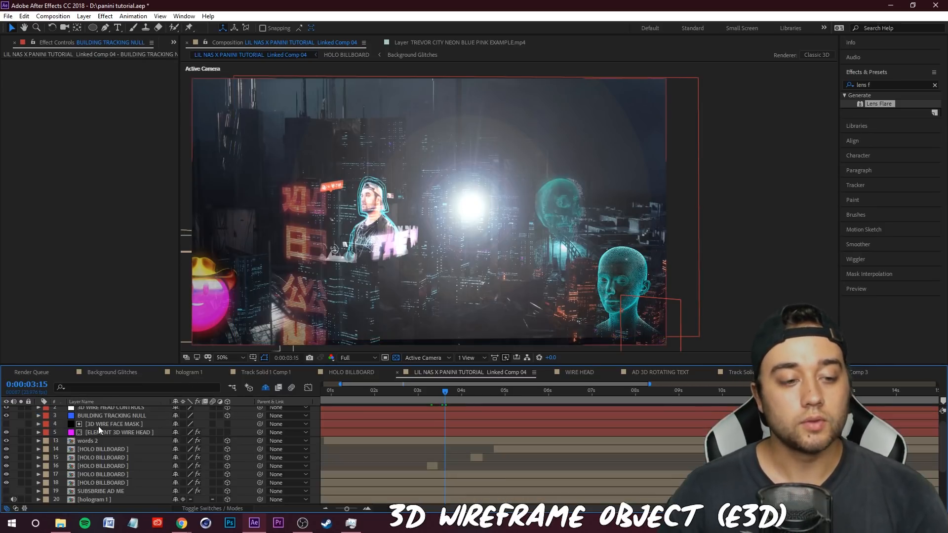
pyautogui.click(110, 416)
pyautogui.scroll(1, 110, 429)
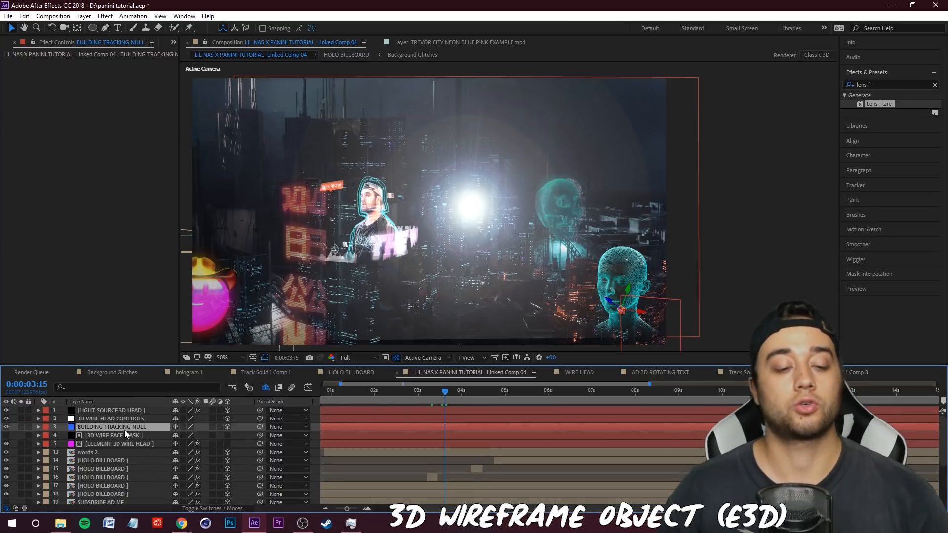
pyautogui.press('p')
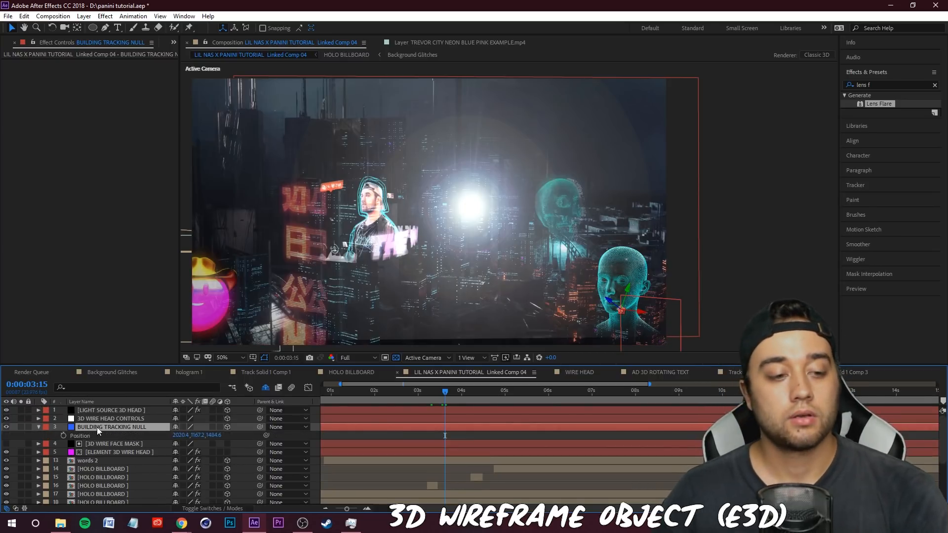
pyautogui.click(104, 413)
pyautogui.press('p')
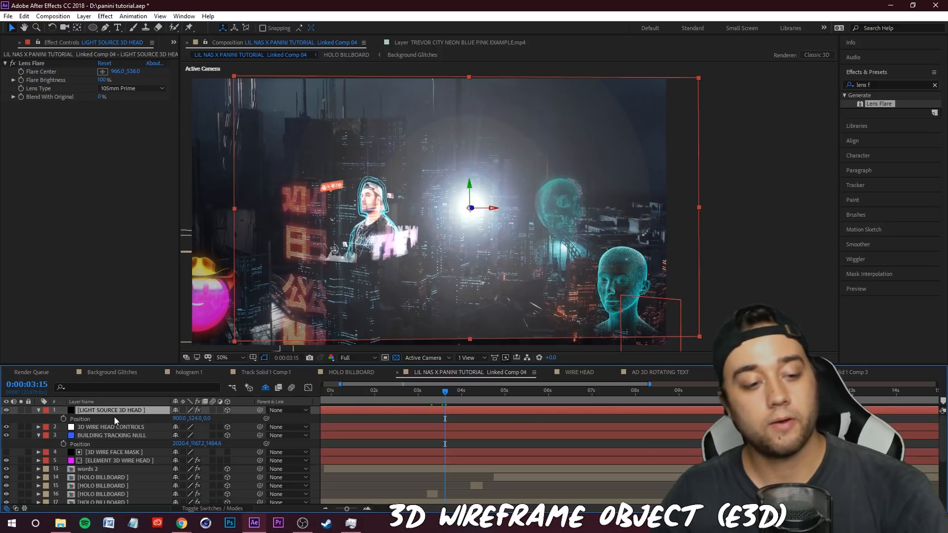
# Step: Copy the Position of BUILDING TRACKING NULL onto the Position of the LIGHT SOURCE 3D HEAD layer
pyautogui.click(124, 436)
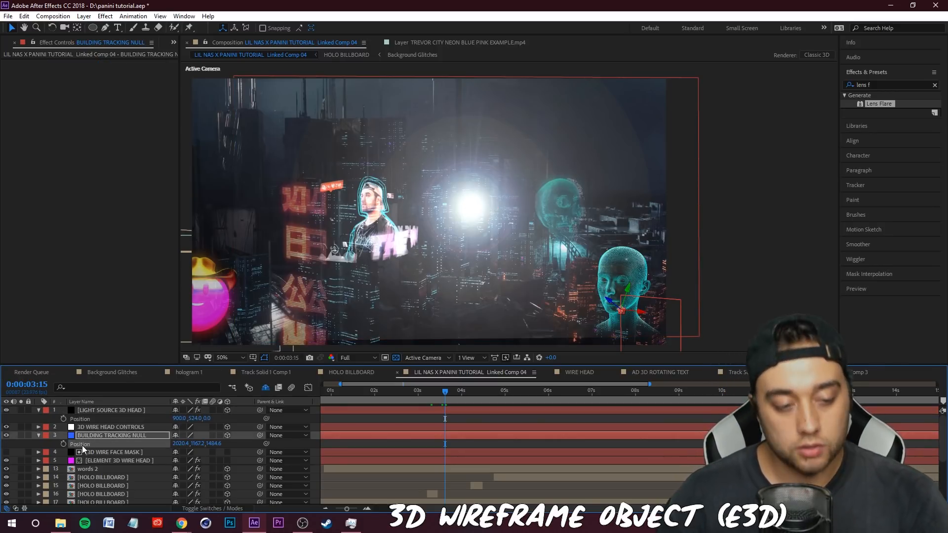
pyautogui.click(88, 420)
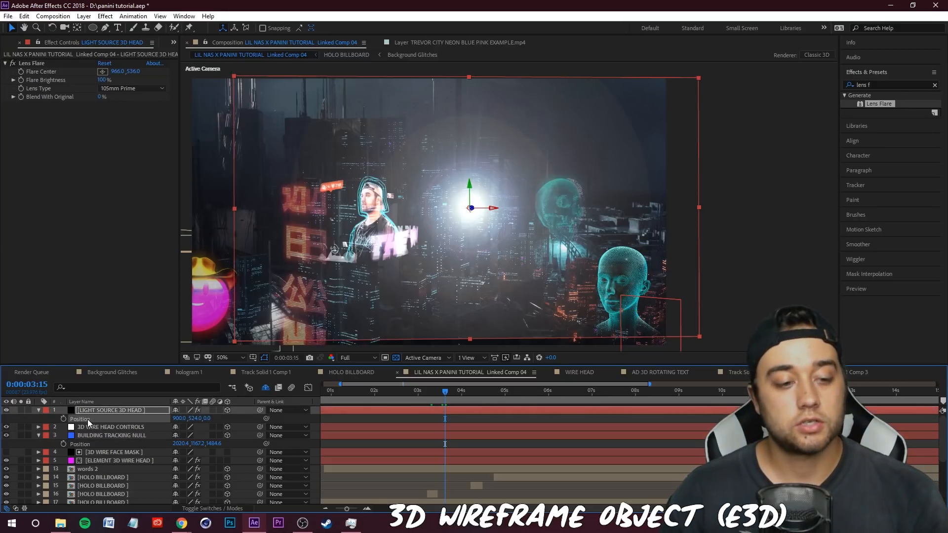
pyautogui.hotkey('ctrl', 'v')
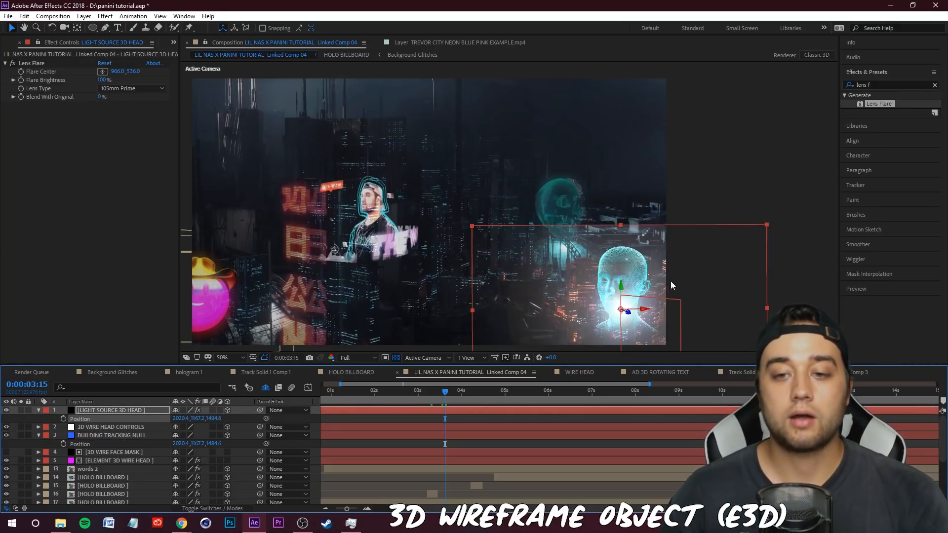
# Step: Lower the LIGHT SOURCE 3D HEAD layer so the flare sits at the base of the wireframe head's neck
pyautogui.moveTo(622, 288); pyautogui.dragTo(646, 329)
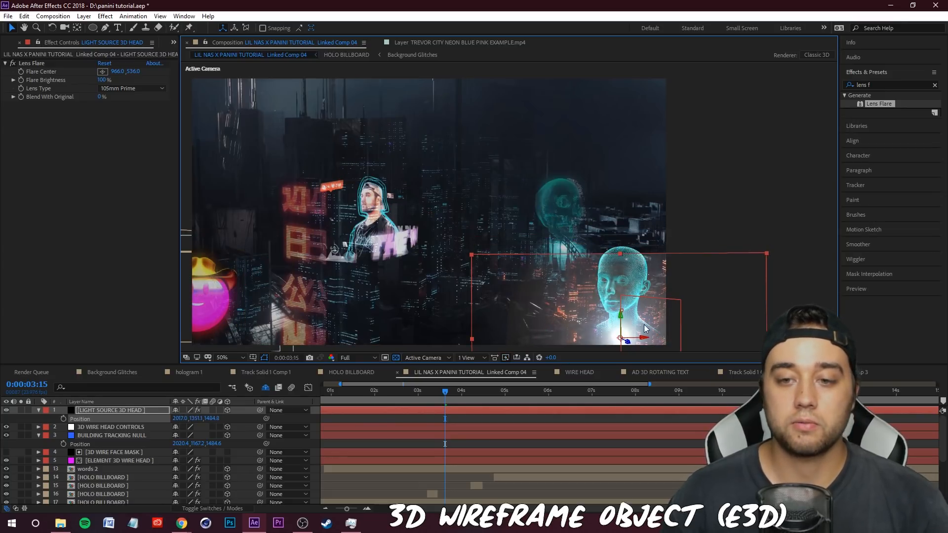
pyautogui.moveTo(586, 309); pyautogui.dragTo(512, 272)
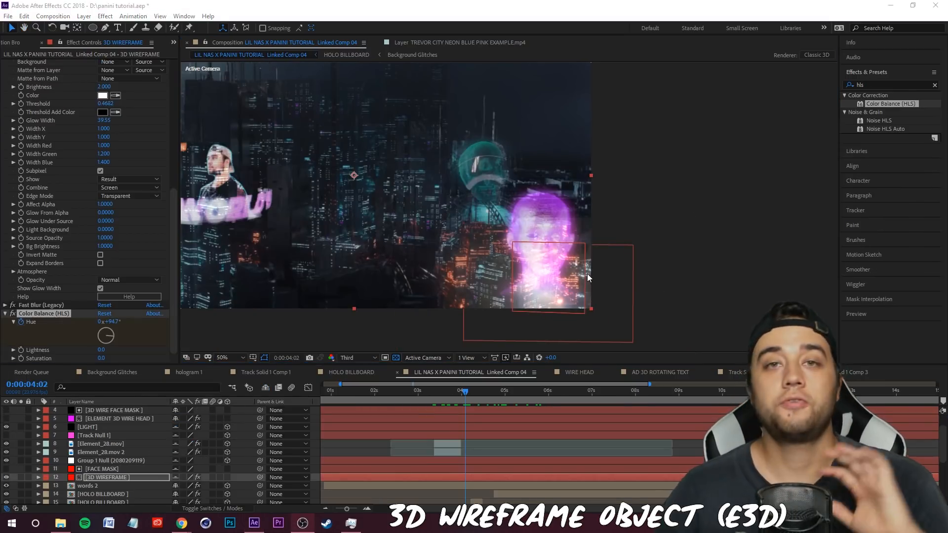
# Step: Examine the 3D WIREFRAME head's animated hue between 0:00:03:17 and 0:00:04:07, and check both Element_28.mov layers
pyautogui.moveTo(464, 393); pyautogui.dragTo(460, 391)
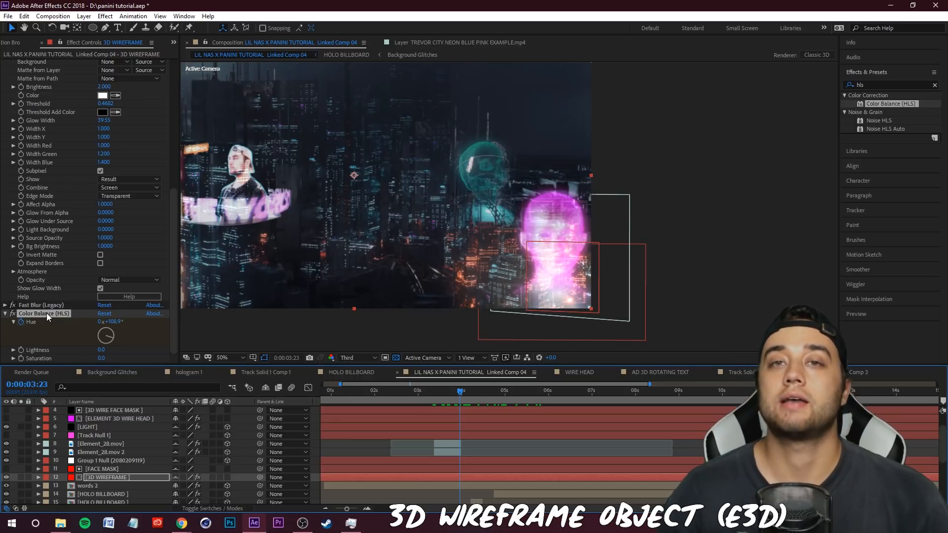
pyautogui.moveTo(456, 397); pyautogui.dragTo(449, 395)
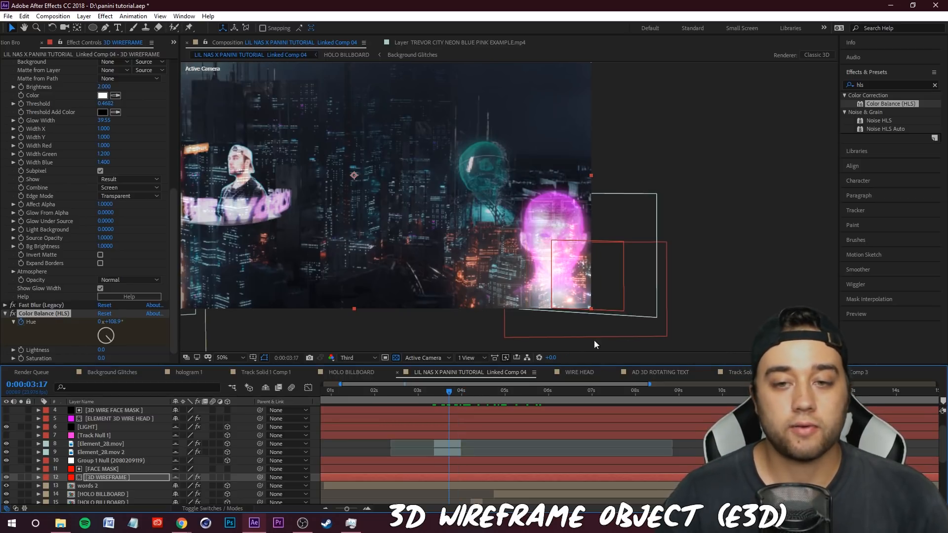
pyautogui.click(474, 393)
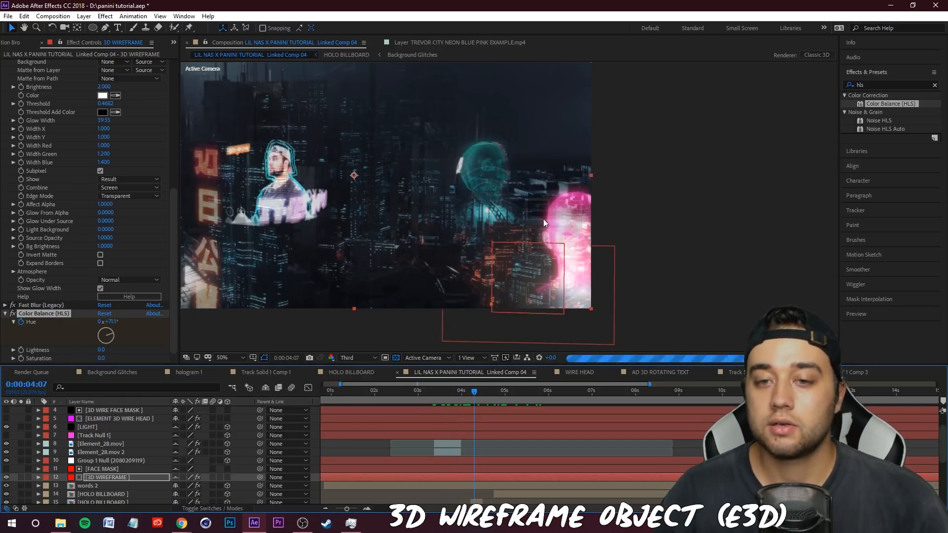
pyautogui.click(93, 452)
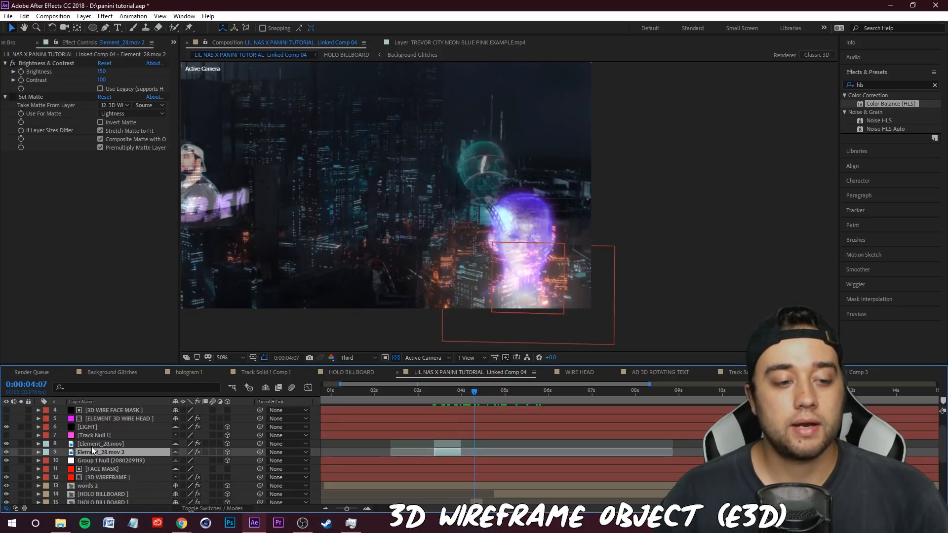
pyautogui.click(95, 445)
pyautogui.click(458, 394)
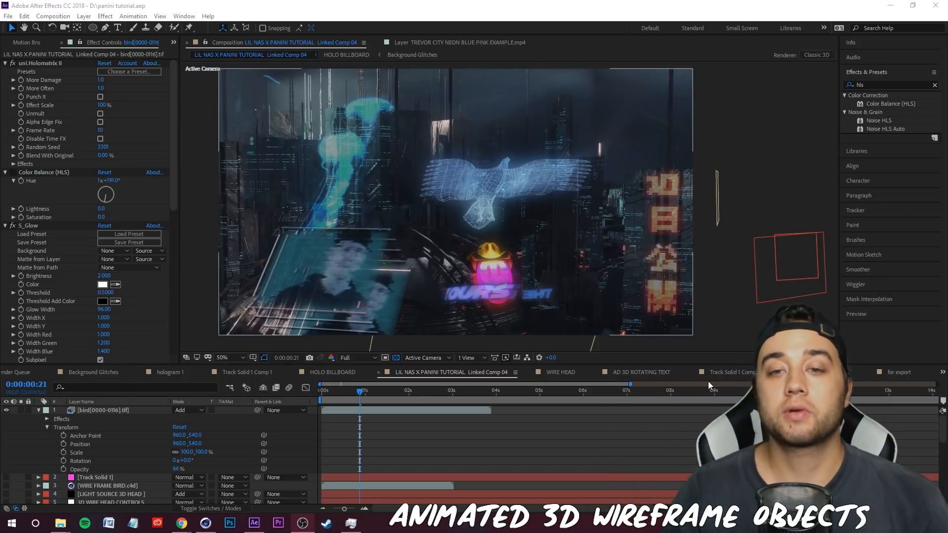
# Step: Switch to the Panini official video on YouTube and play it from about 0:09 to study its animated holograms
pyautogui.scroll(4, 495, 177)
pyautogui.scroll(-2, 426, 170)
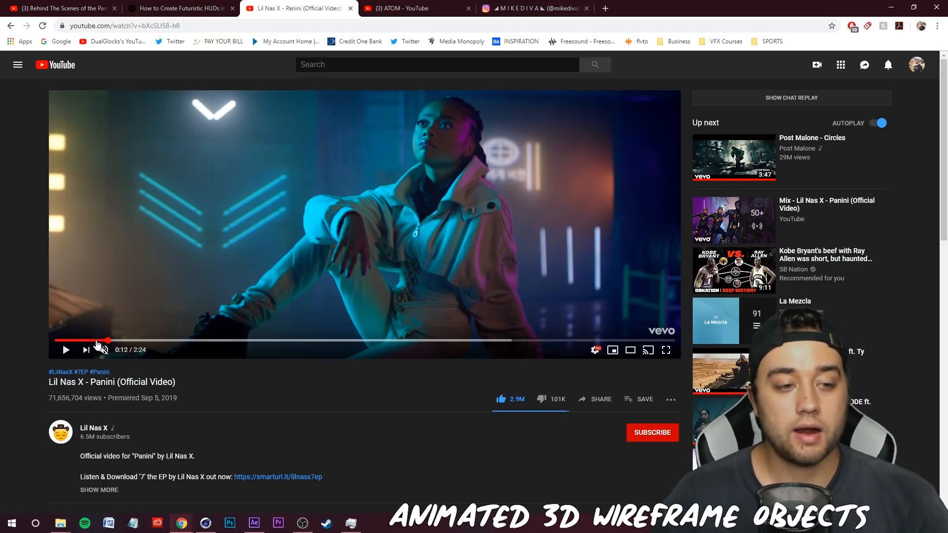
pyautogui.click(94, 340)
pyautogui.click(66, 349)
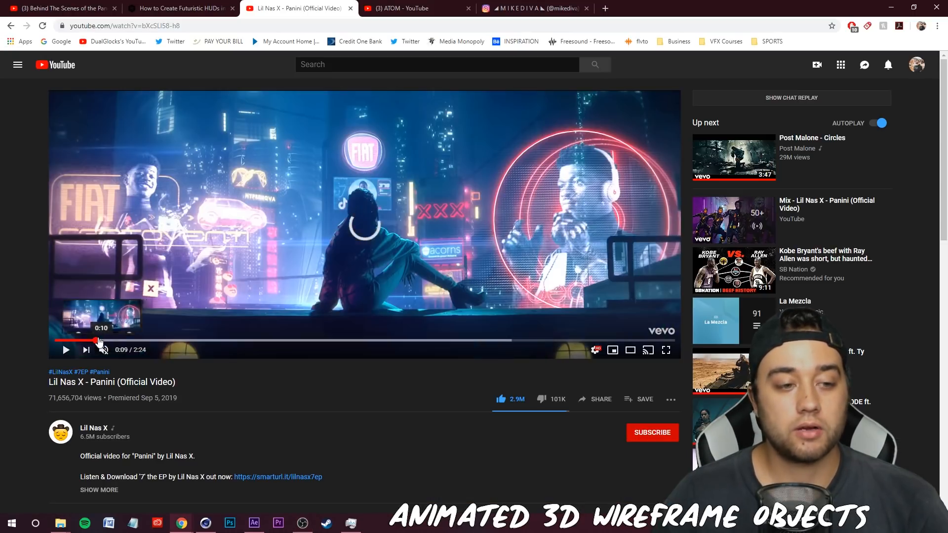
pyautogui.click(255, 195)
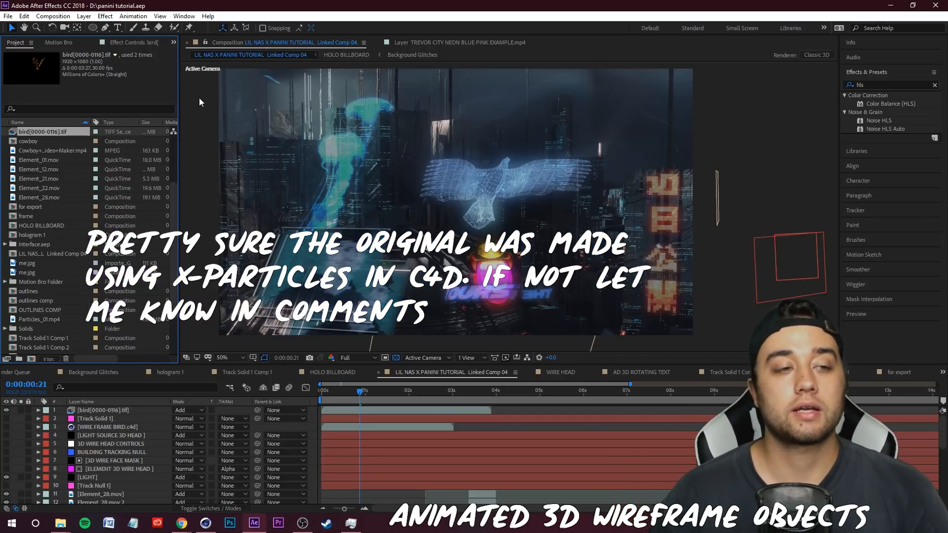
# Step: Duplicate the LIL NAS X PANINI TUTORIAL Linked Comp 04 composition in the project
pyautogui.scroll(3, 54, 250)
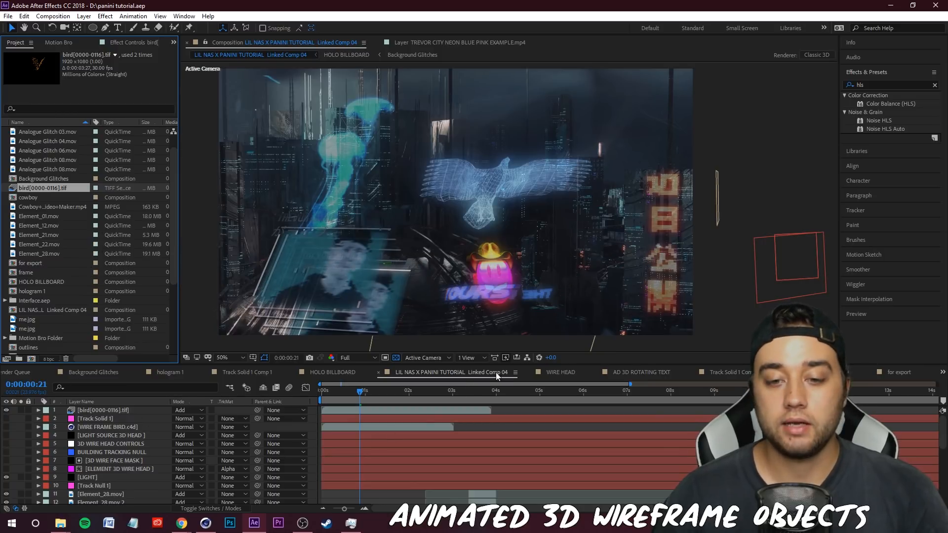
pyautogui.scroll(-2, 82, 277)
pyautogui.click(82, 275)
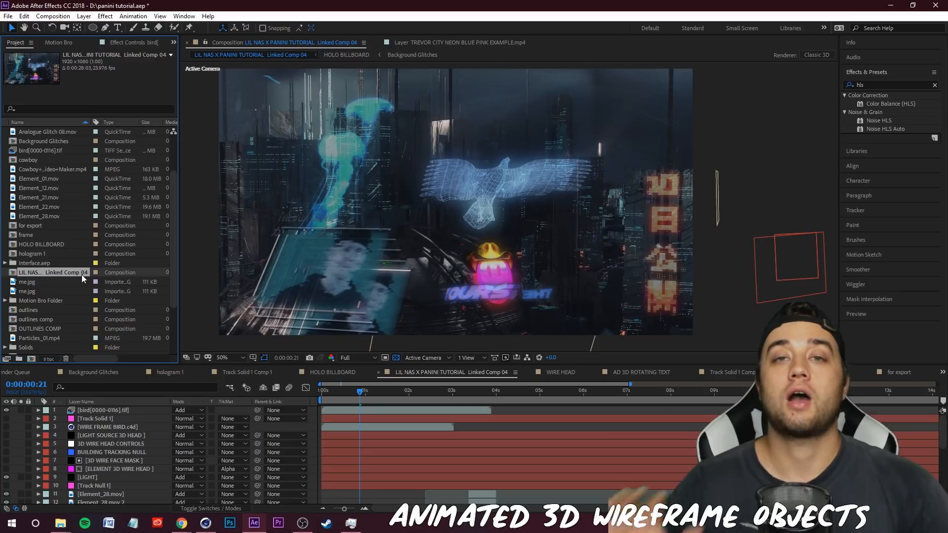
pyautogui.hotkey('ctrl', 'd')
# Step: Rename the duplicated composition as CLEAN EXPORT MAIN COMP and open it
pyautogui.scroll(-4, 82, 275)
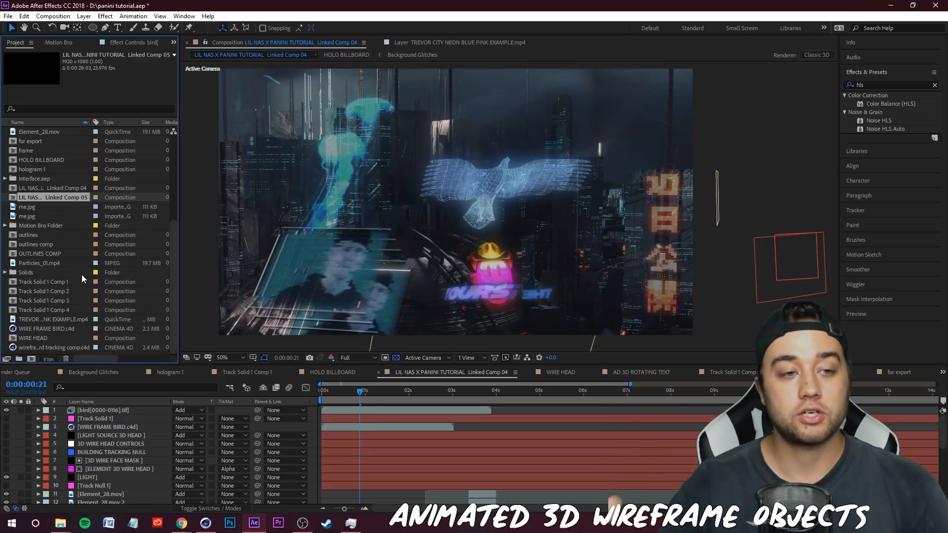
pyautogui.rightClick(84, 198)
pyautogui.click(141, 359)
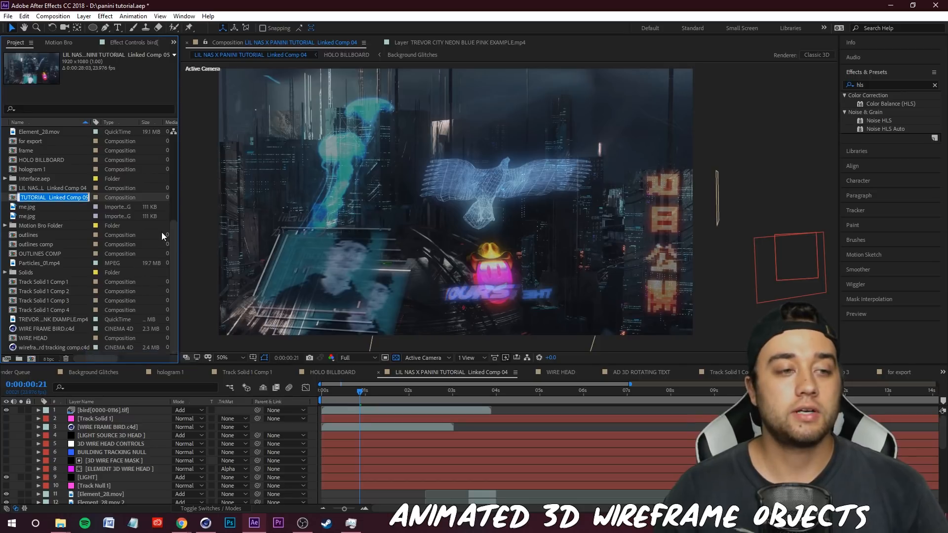
pyautogui.write('CLEAN')
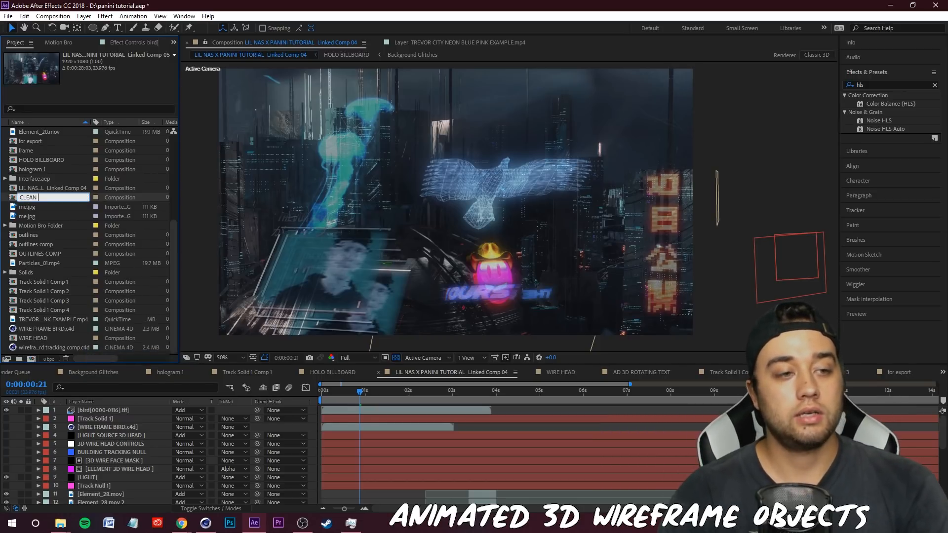
pyautogui.write(' EXPORT MAIN COMP')
pyautogui.click(49, 216)
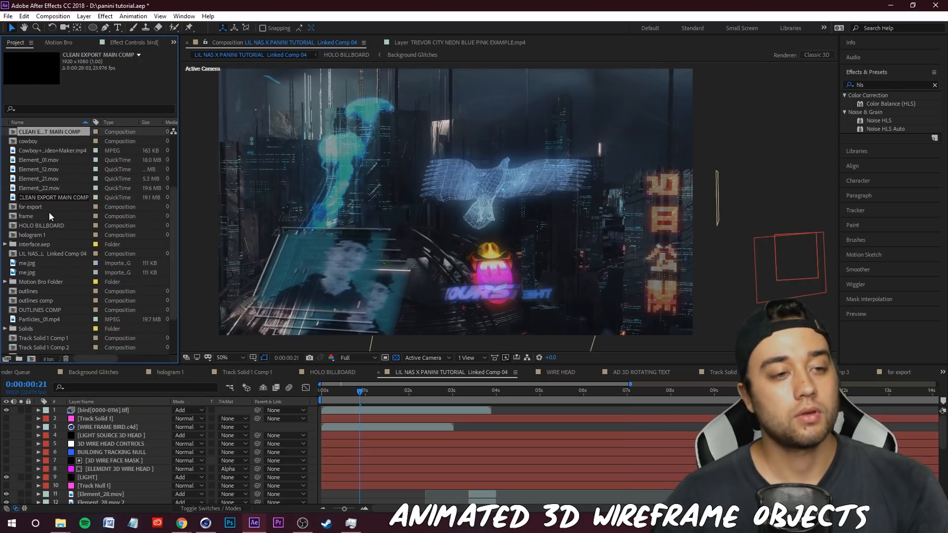
pyautogui.click(49, 133)
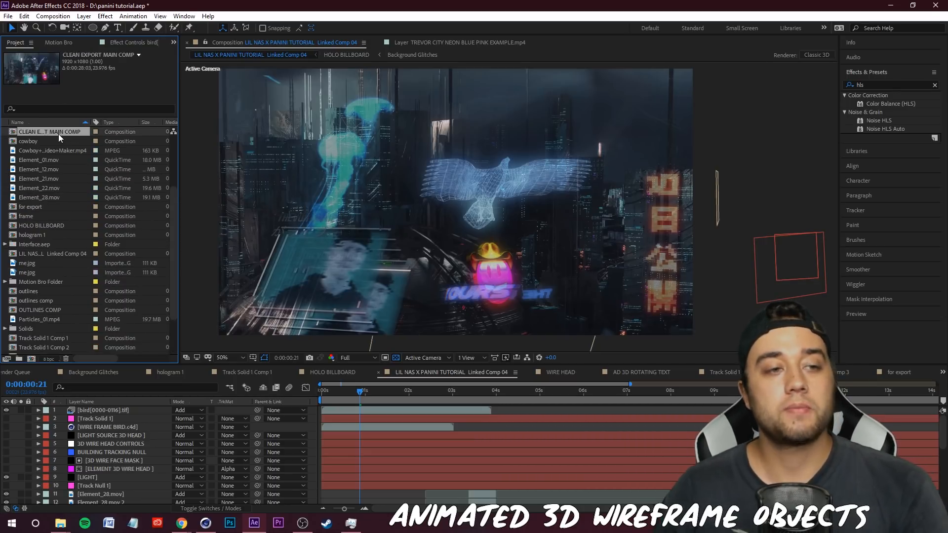
pyautogui.doubleClick(58, 134)
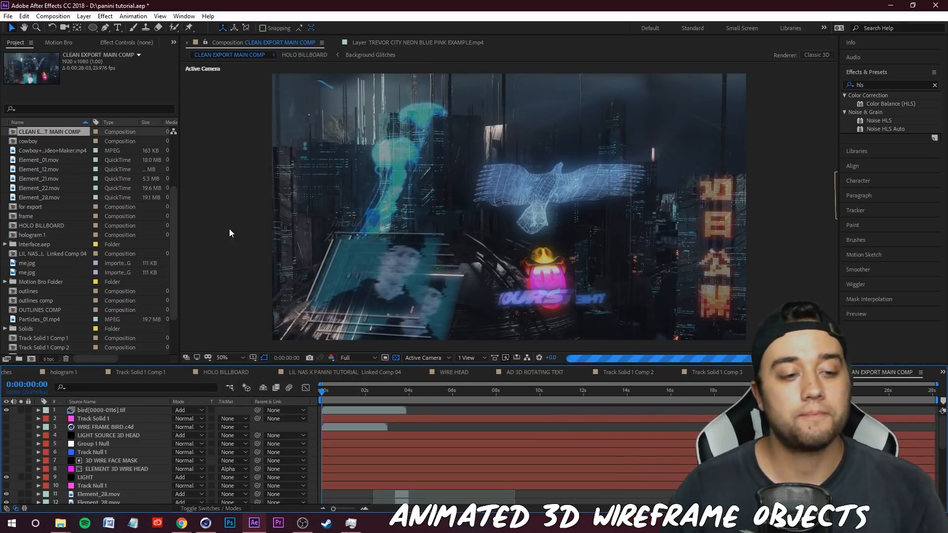
# Step: Delete every layer from bird[0000-0116].tif through Element_12.mov, keeping only 3D Tracker Camera 2 and the city footage
pyautogui.click(98, 410)
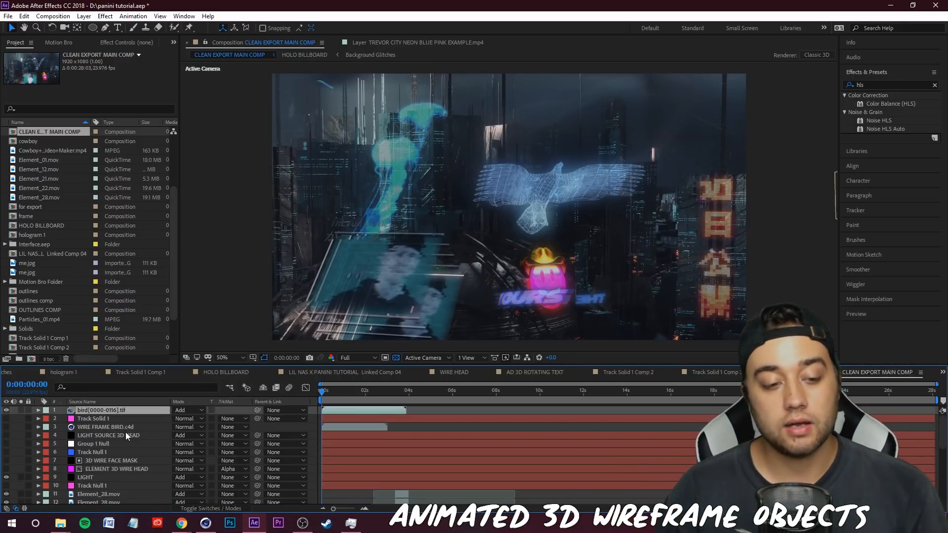
pyautogui.scroll(-3, 124, 437)
pyautogui.scroll(-3, 124, 437)
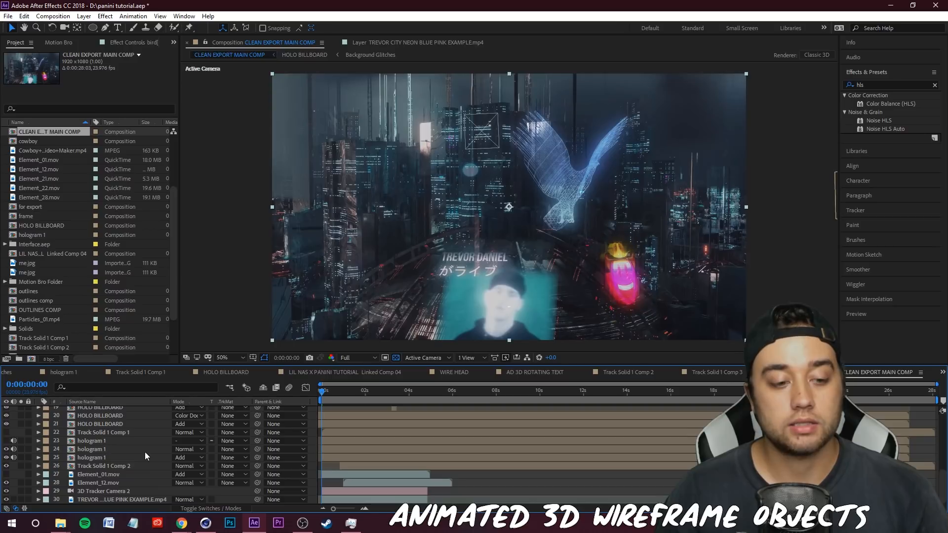
pyautogui.keyDown('shift'); pyautogui.click(102, 483); pyautogui.keyUp('shift')
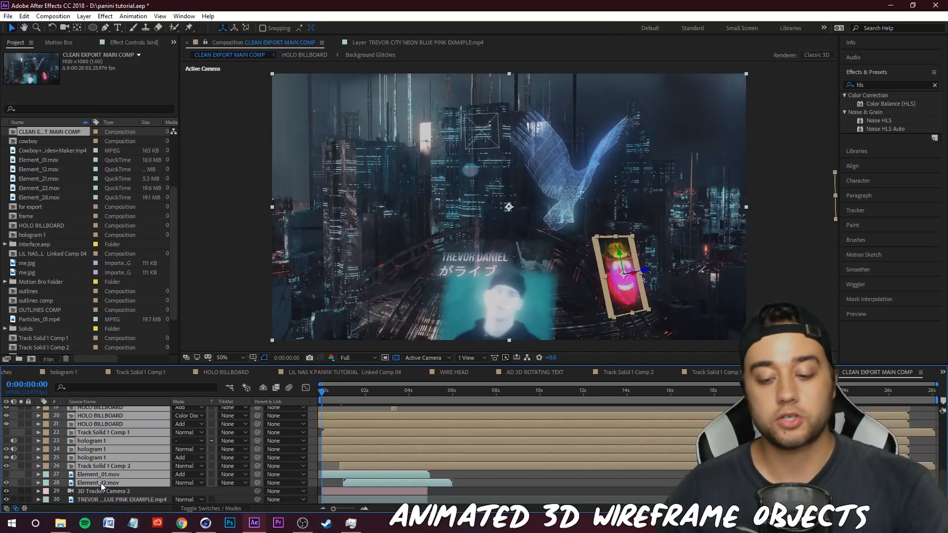
pyautogui.press('Delete')
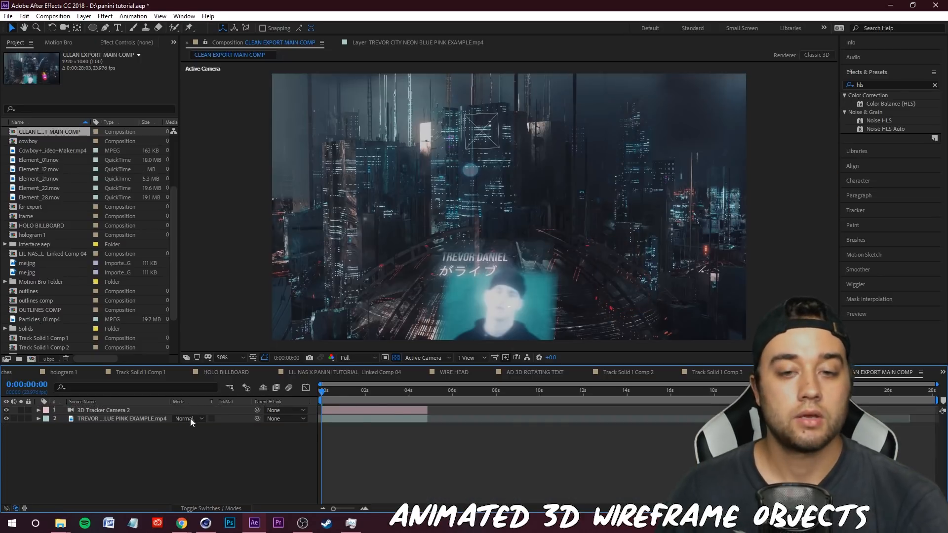
# Step: Show the 3D Camera Tracker's solved track points on the city footage layer in CLEAN EXPORT MAIN COMP
pyautogui.moveTo(328, 393); pyautogui.dragTo(364, 391)
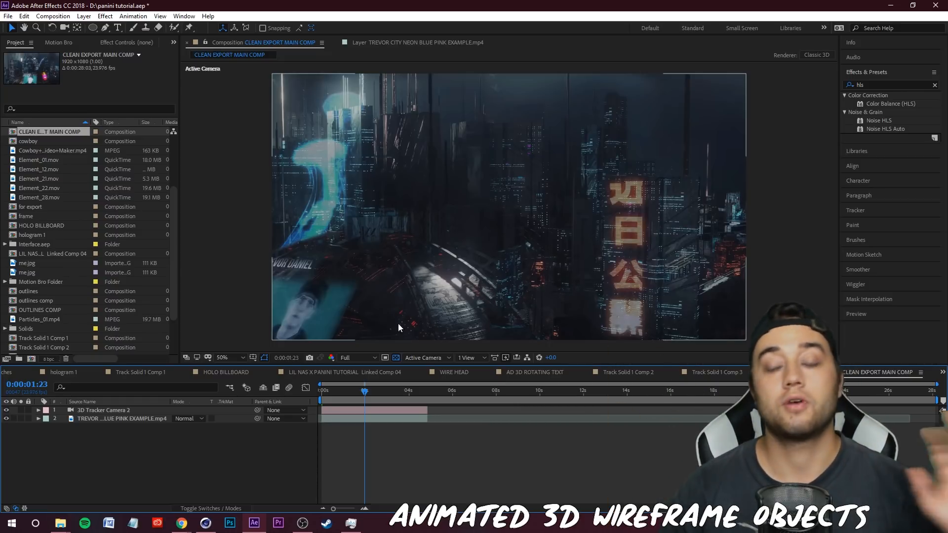
pyautogui.click(377, 391)
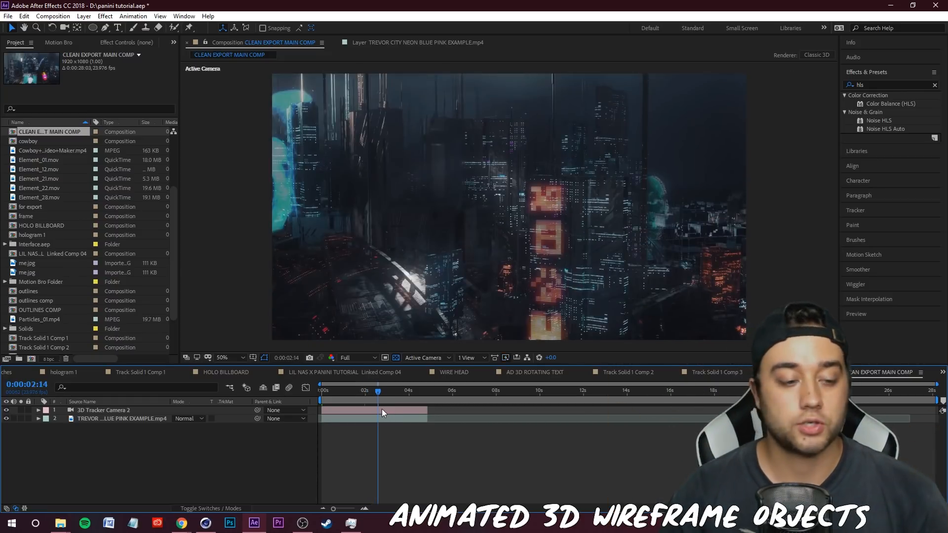
pyautogui.click(98, 419)
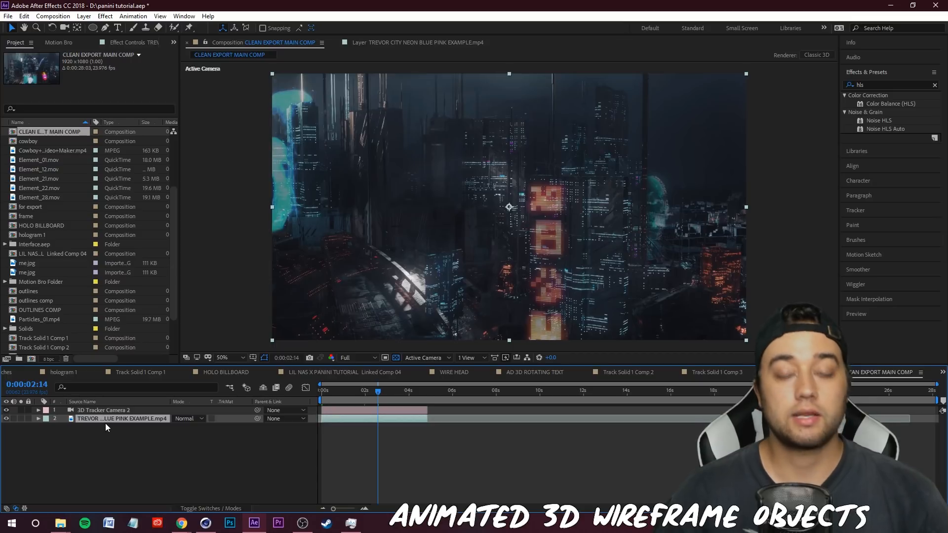
pyautogui.click(123, 42)
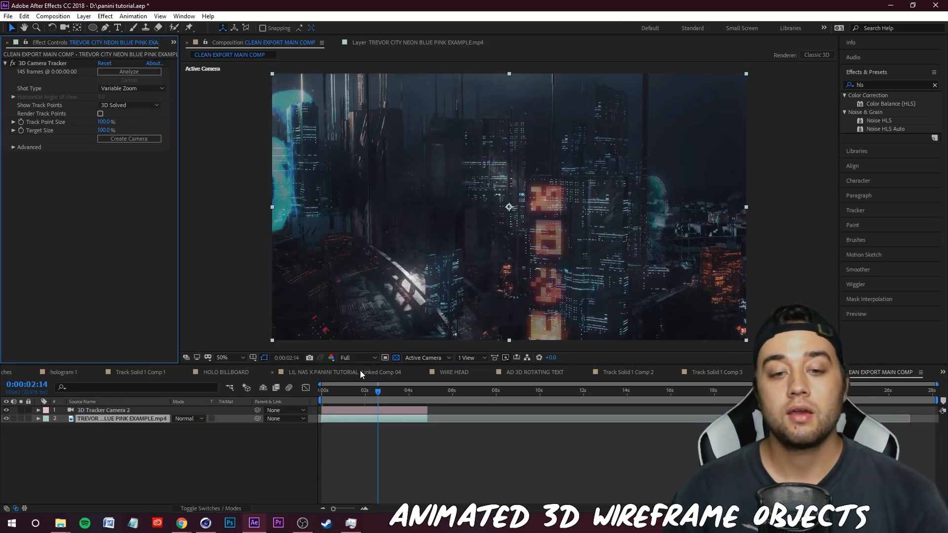
pyautogui.click(375, 374)
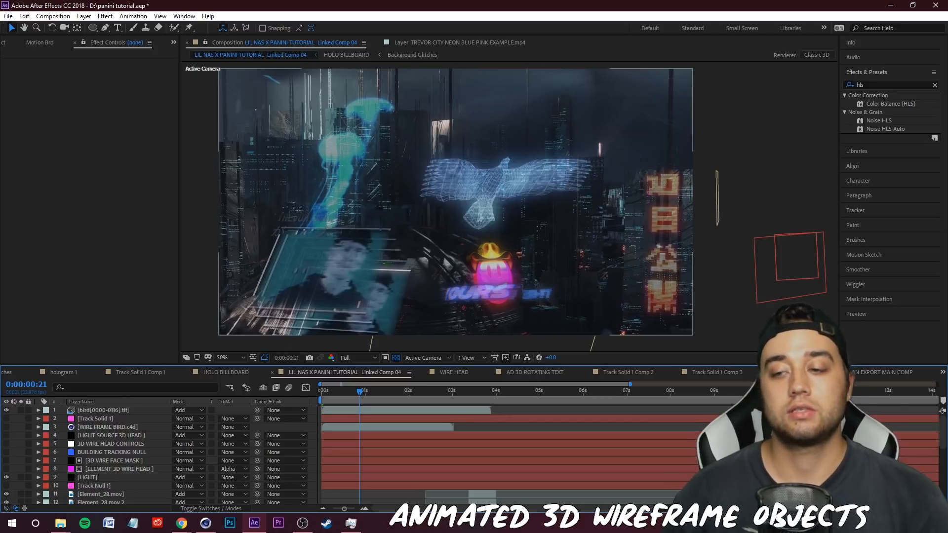
pyautogui.click(877, 372)
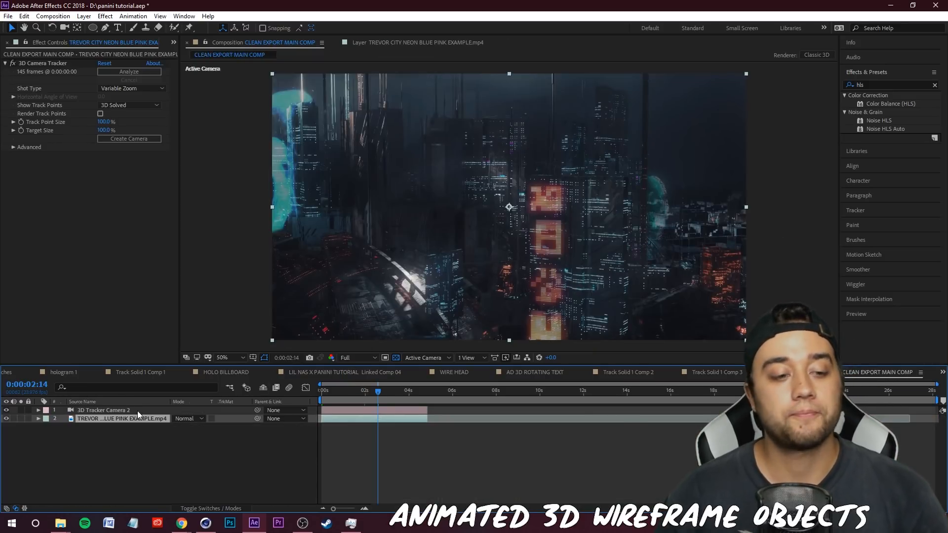
pyautogui.click(47, 63)
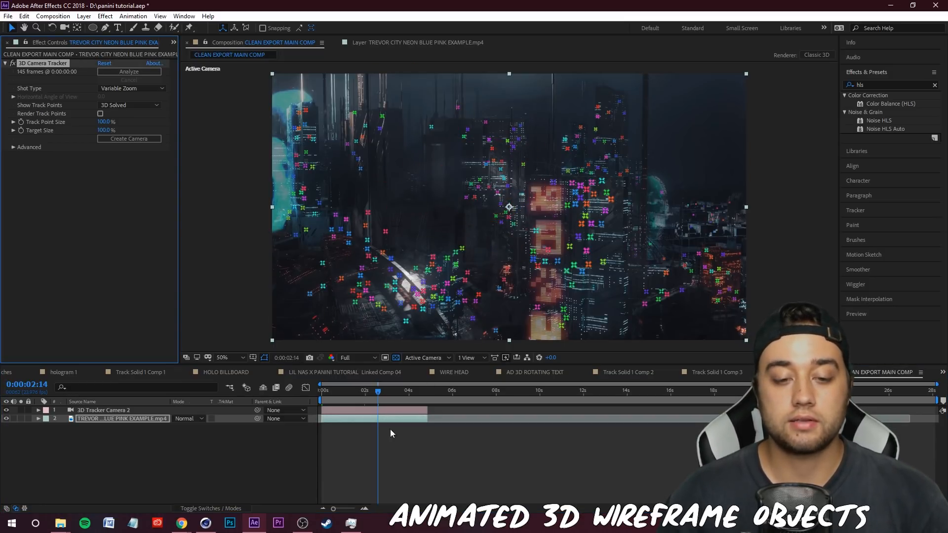
# Step: At 0:00:02:06, create a solid and camera from track points on the dark central building, and delete the extra 3D Tracker Camera layer
pyautogui.moveTo(347, 394); pyautogui.dragTo(371, 396)
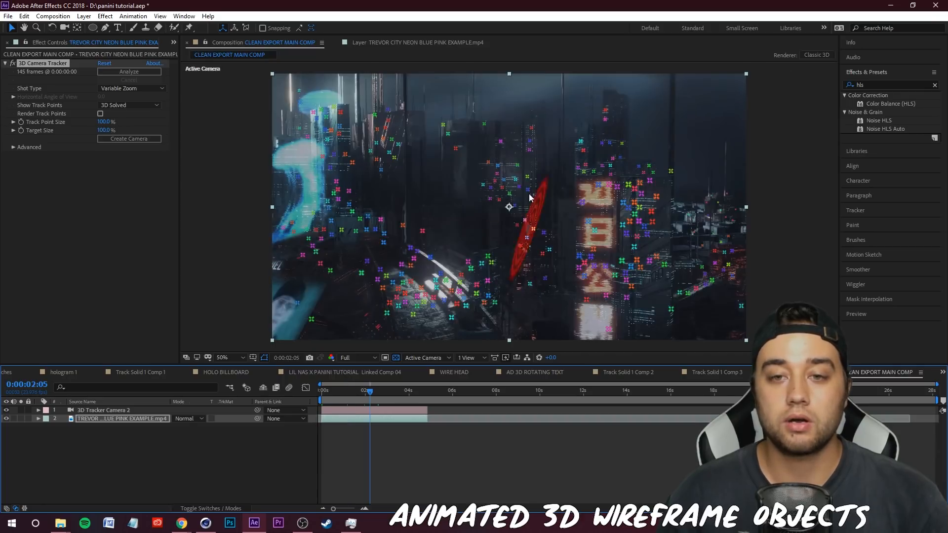
pyautogui.press('pagedown')
pyautogui.rightClick(507, 178)
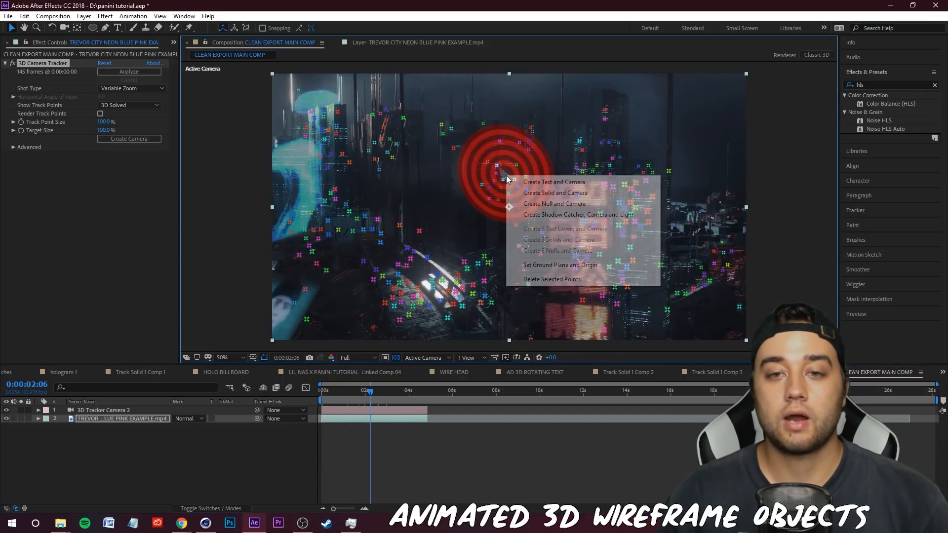
pyautogui.click(525, 194)
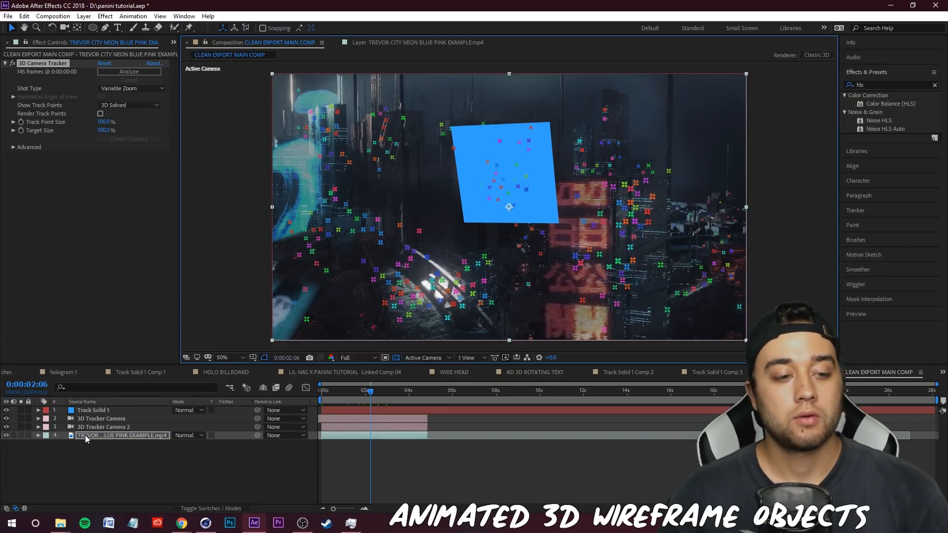
pyautogui.click(96, 419)
pyautogui.press('Delete')
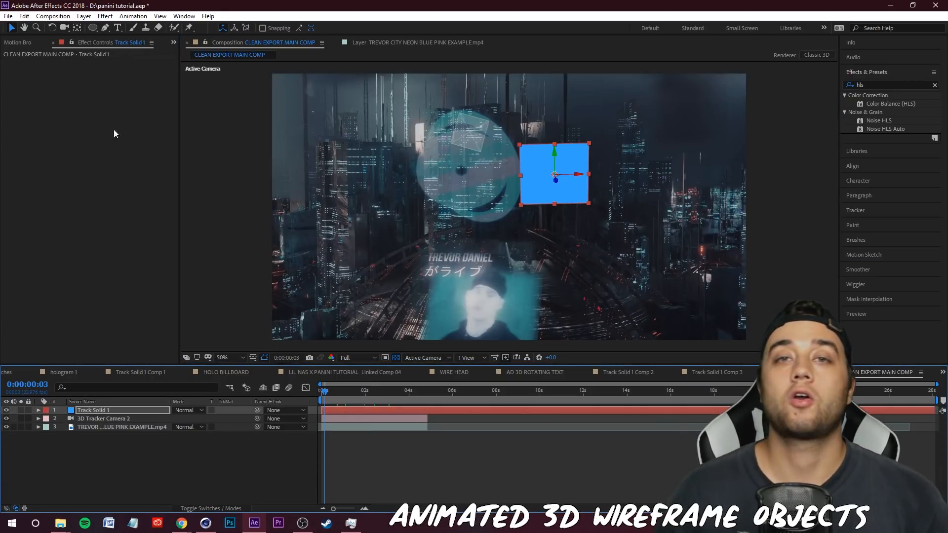
# Step: Export the composition with the MAXON Cinema 4D Exporter as CLEAN EXPORT MAIN COMP in the 3D PROJECT FILES folder
pyautogui.click(8, 16)
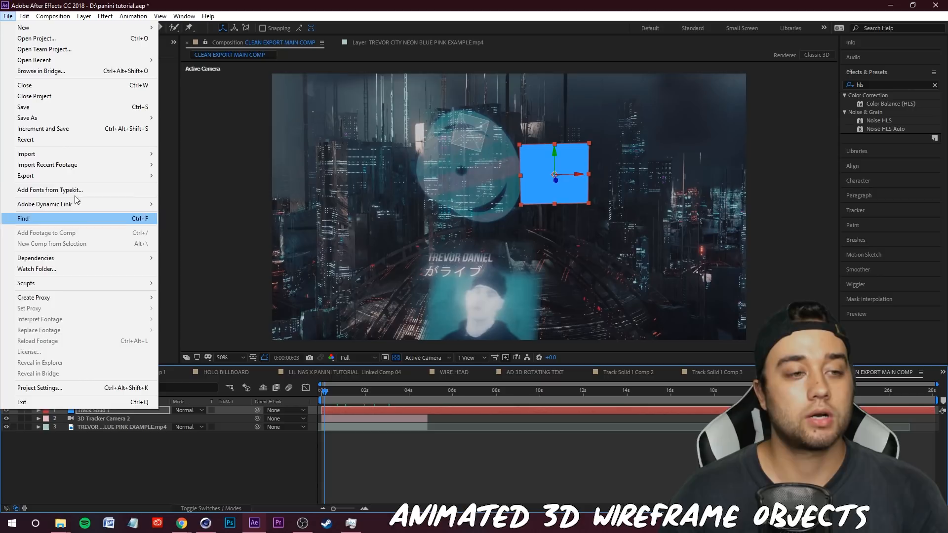
pyautogui.moveTo(77, 182)
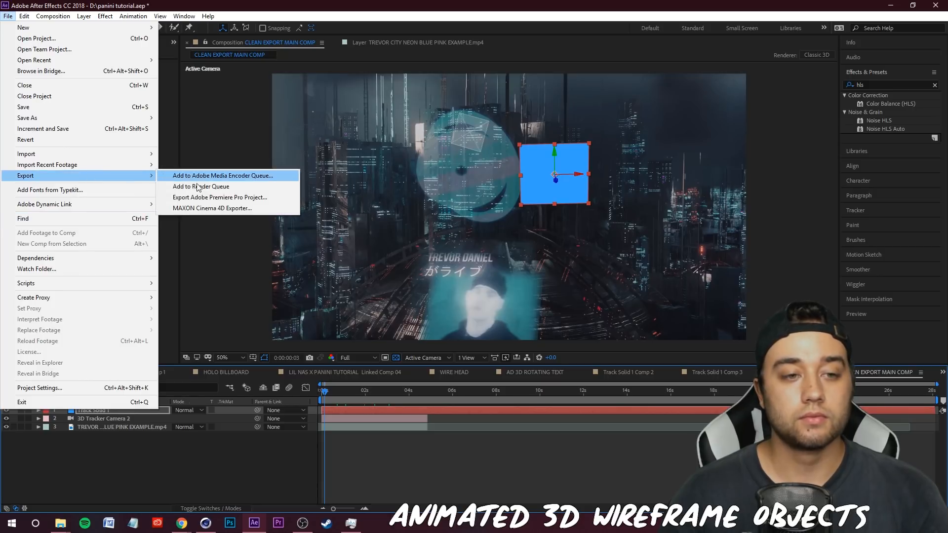
pyautogui.click(230, 210)
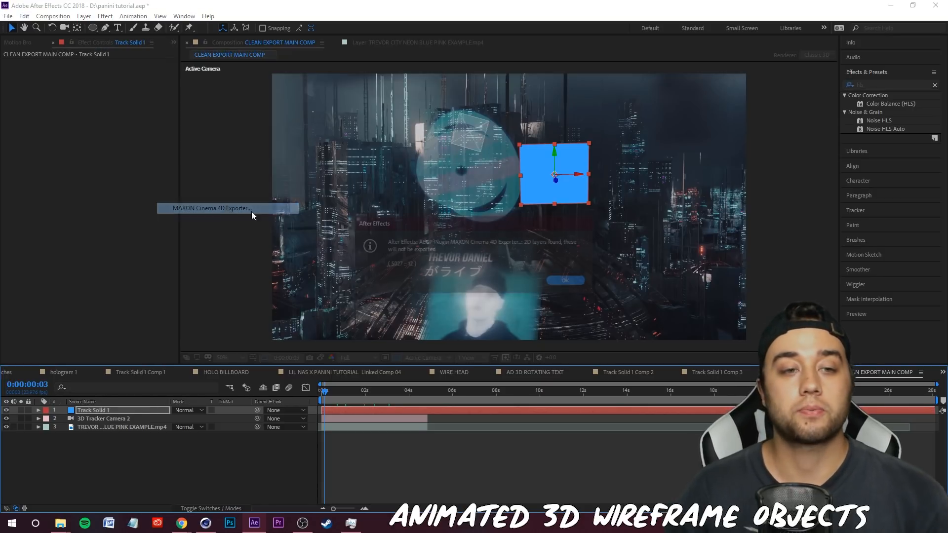
pyautogui.click(568, 281)
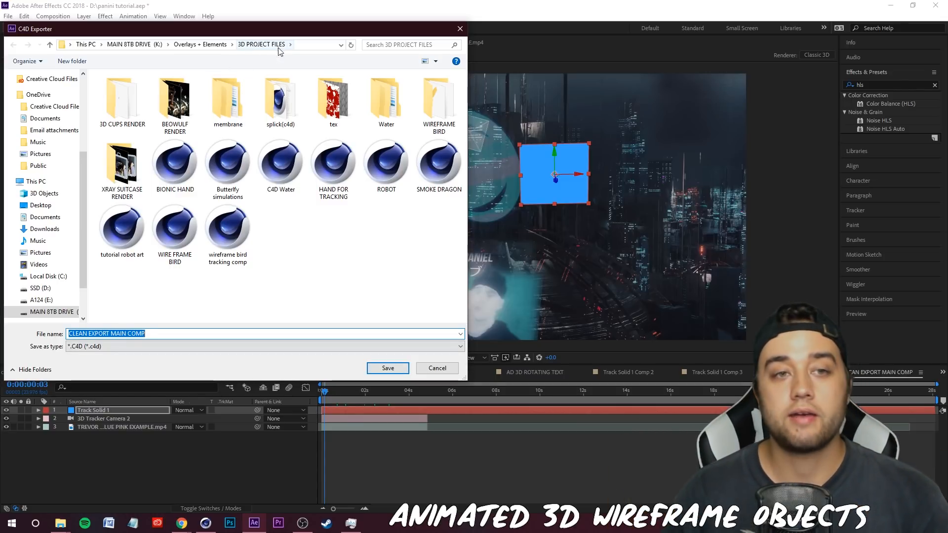
pyautogui.click(389, 368)
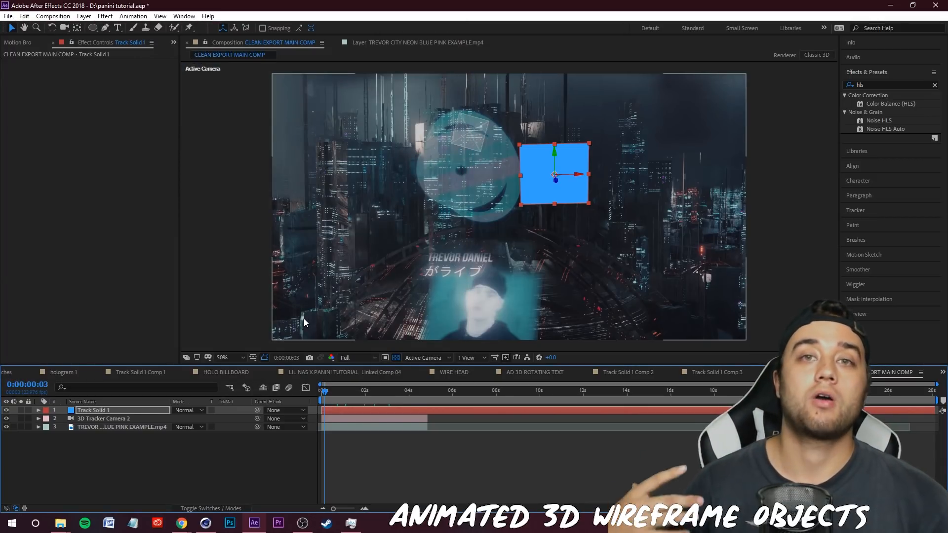
# Step: Switch to Chrome and open the Eagle model's page from the TurboSquid downloads list
pyautogui.click(185, 526)
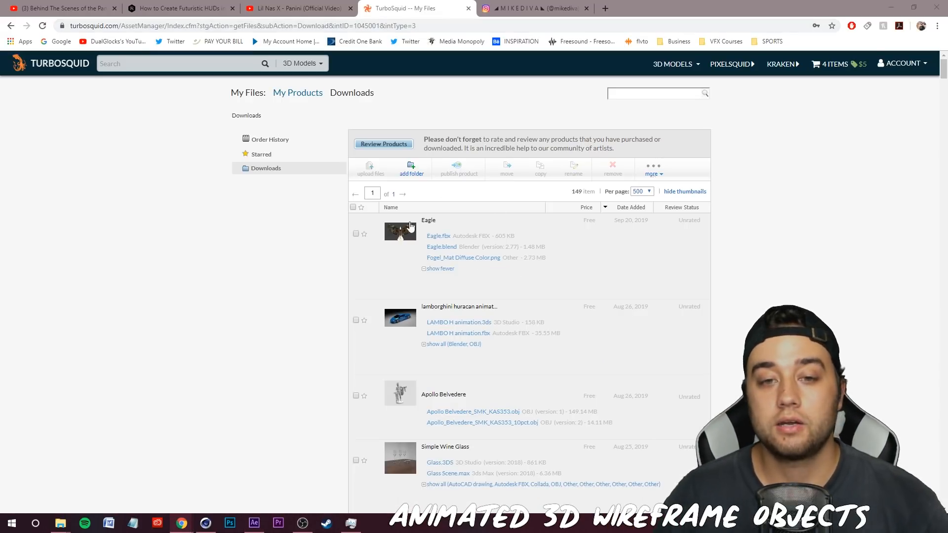
pyautogui.click(429, 221)
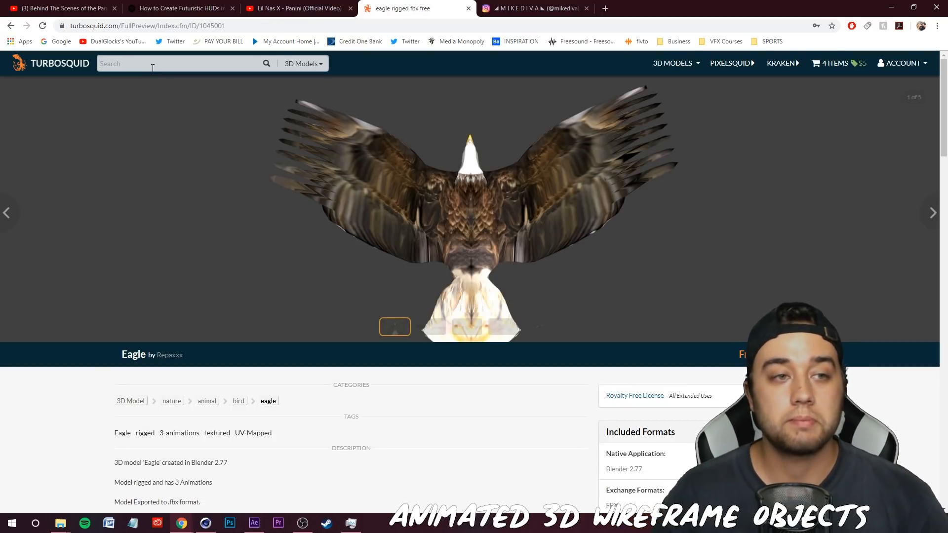
# Step: Search TurboSquid's 3D models for "animated flying bird" and return to the Eagle model's page
pyautogui.click(152, 67)
pyautogui.write('ani')
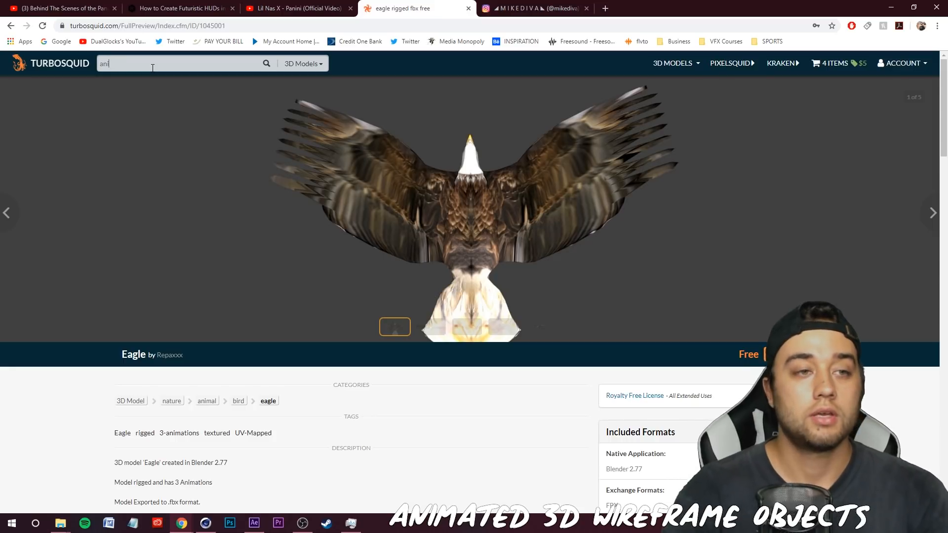
pyautogui.write('mated')
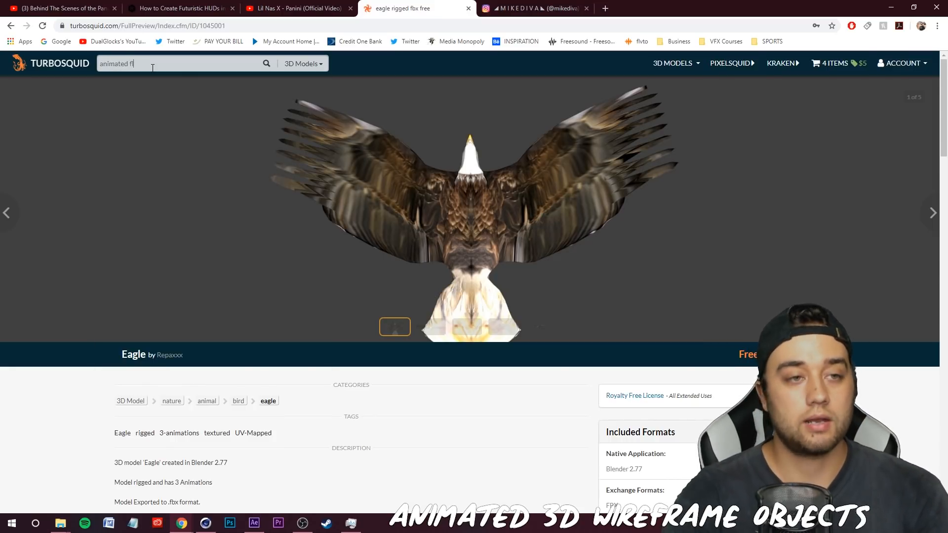
pyautogui.write('flying bird')
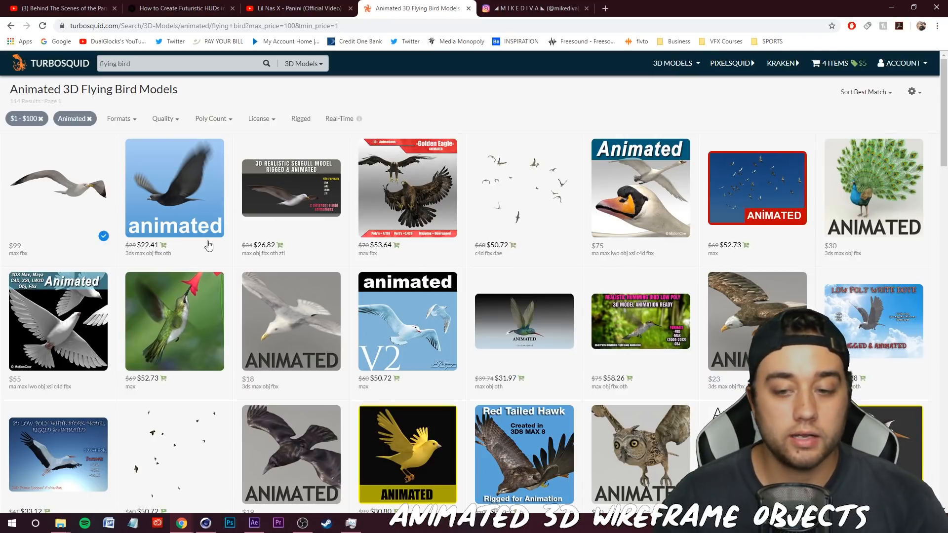
pyautogui.click(413, 217)
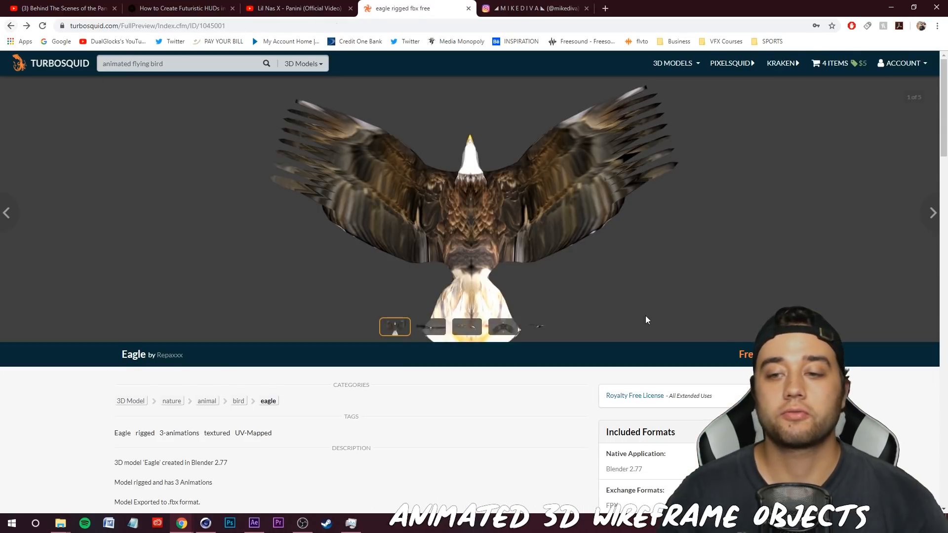
# Step: Download the free Eagle model as Eagle.fbx and show the file in its folder
pyautogui.scroll(-5, 462, 388)
pyautogui.scroll(5, 464, 338)
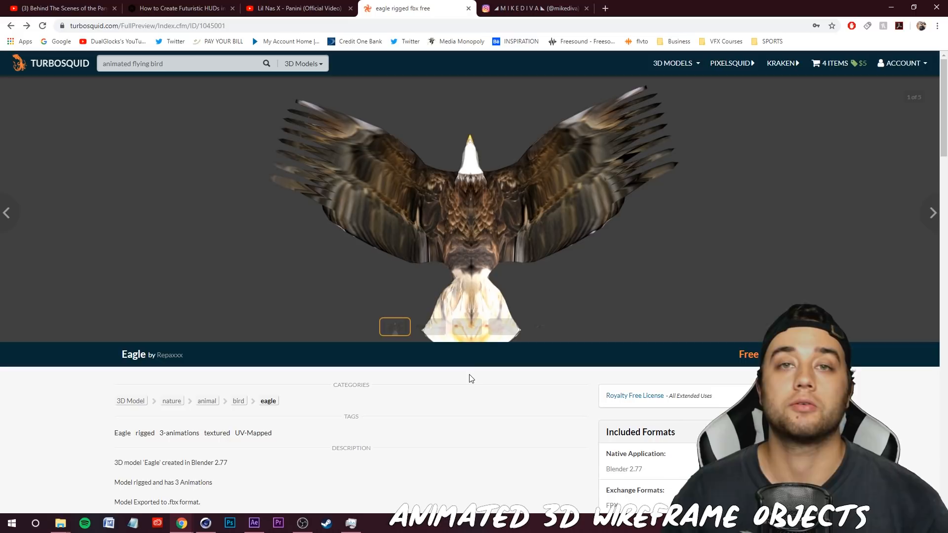
pyautogui.scroll(-4, 572, 438)
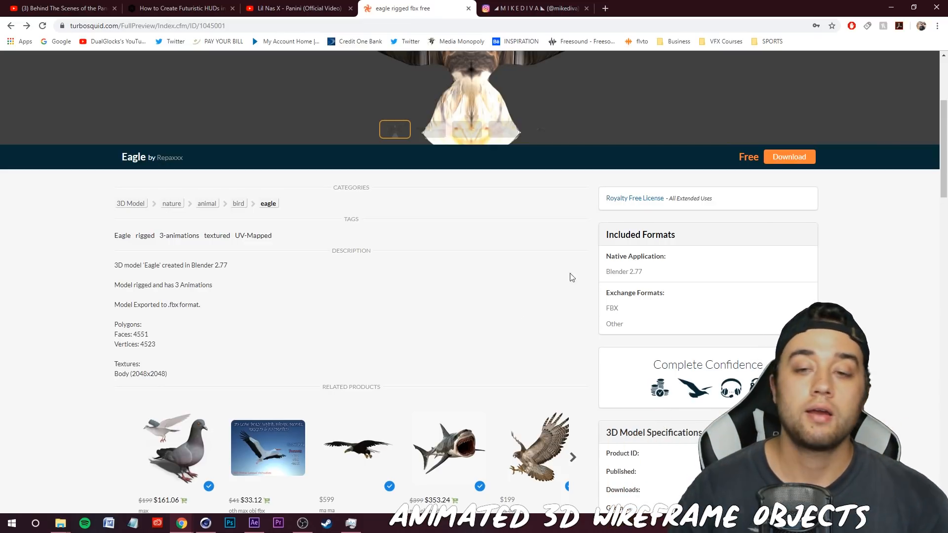
pyautogui.click(790, 157)
pyautogui.hotkey('ctrl', 'j')
pyautogui.click(380, 158)
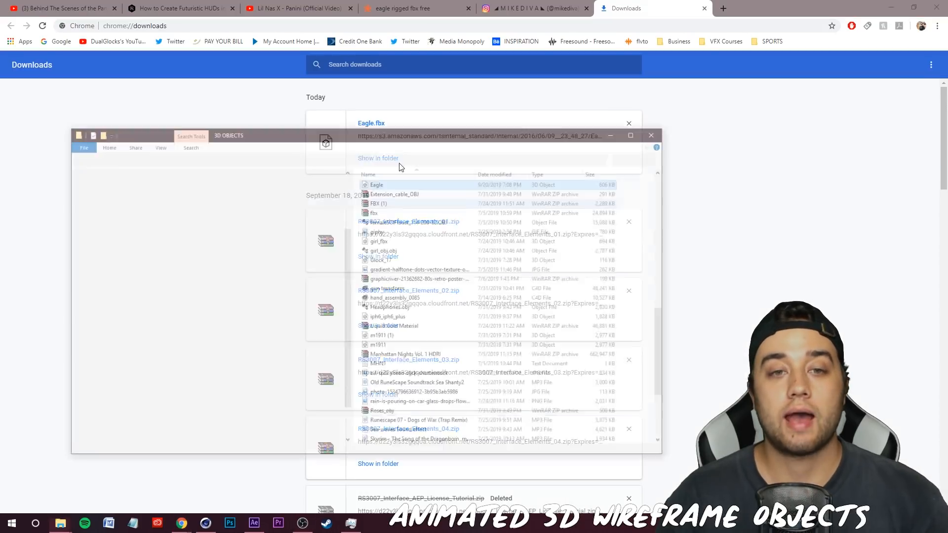
pyautogui.moveTo(418, 143); pyautogui.dragTo(332, 133)
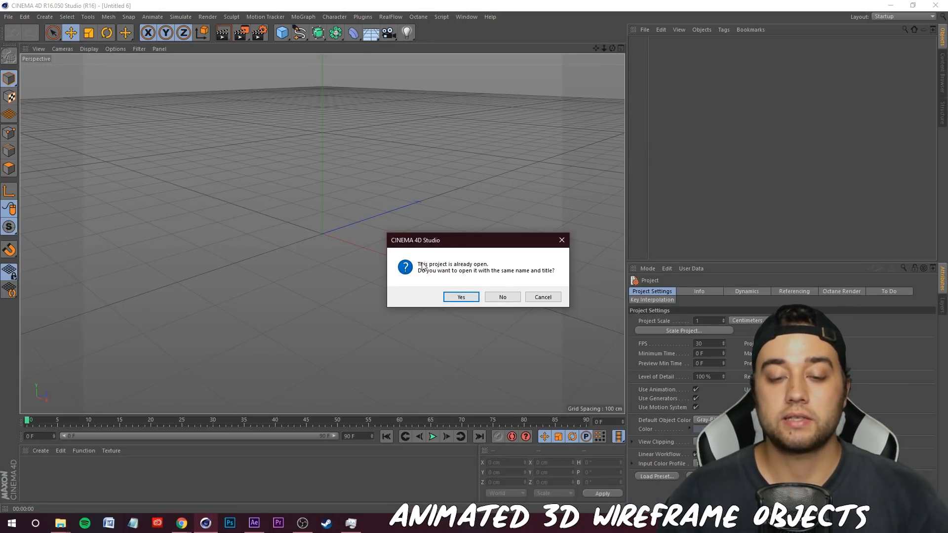
# Step: Import Eagle.fbx into Cinema 4D under a different project name, with the default FBX import settings and the Armature|Fly take
pyautogui.click(508, 300)
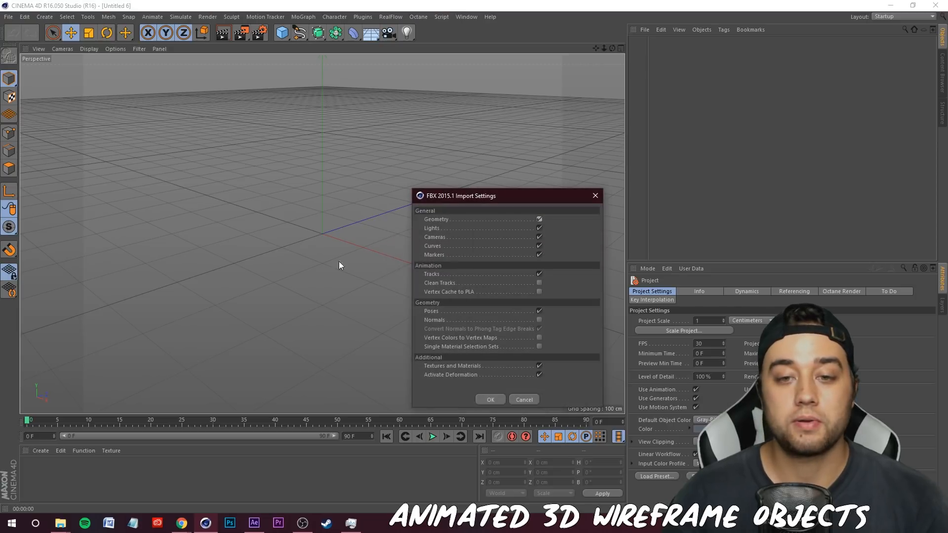
pyautogui.click(494, 400)
pyautogui.moveTo(500, 332); pyautogui.dragTo(368, 213)
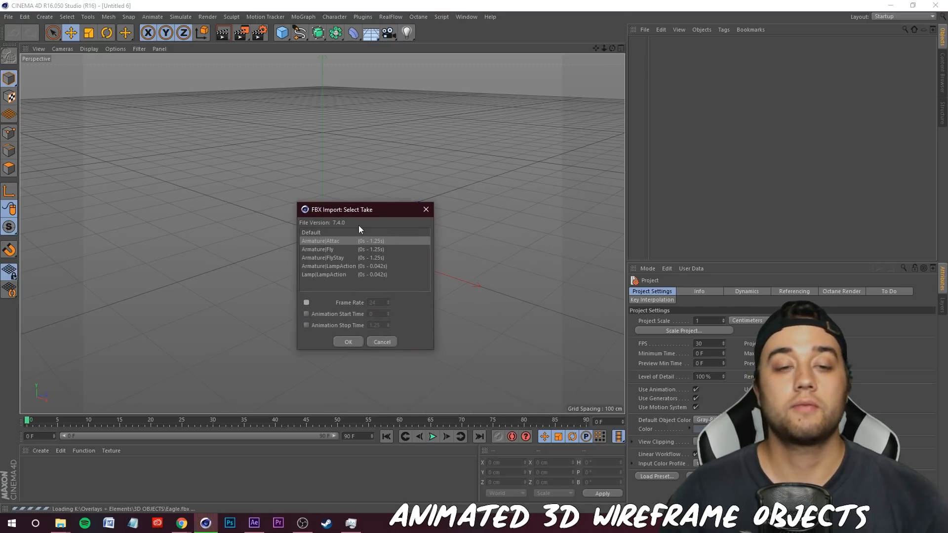
pyautogui.click(338, 258)
pyautogui.click(340, 266)
pyautogui.click(342, 273)
pyautogui.click(333, 250)
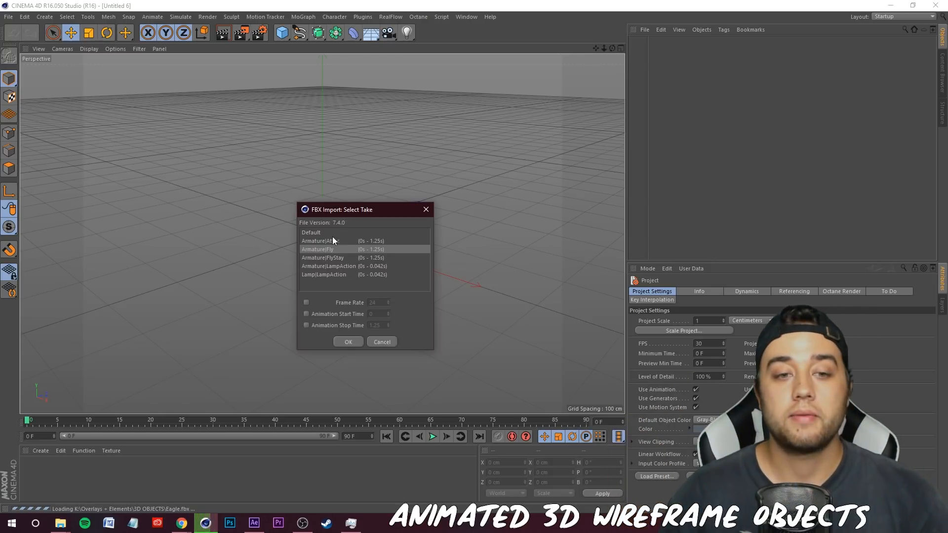
pyautogui.click(331, 240)
pyautogui.click(341, 251)
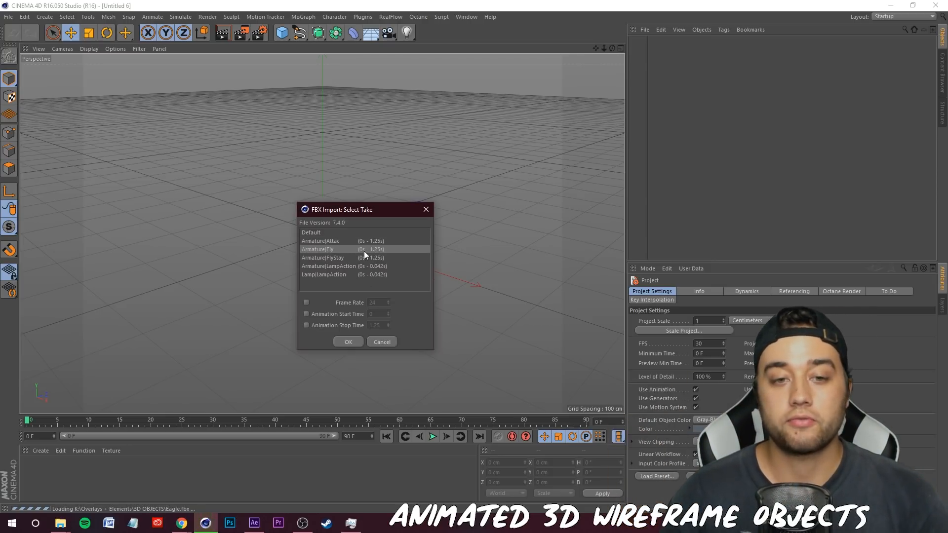
pyautogui.click(355, 344)
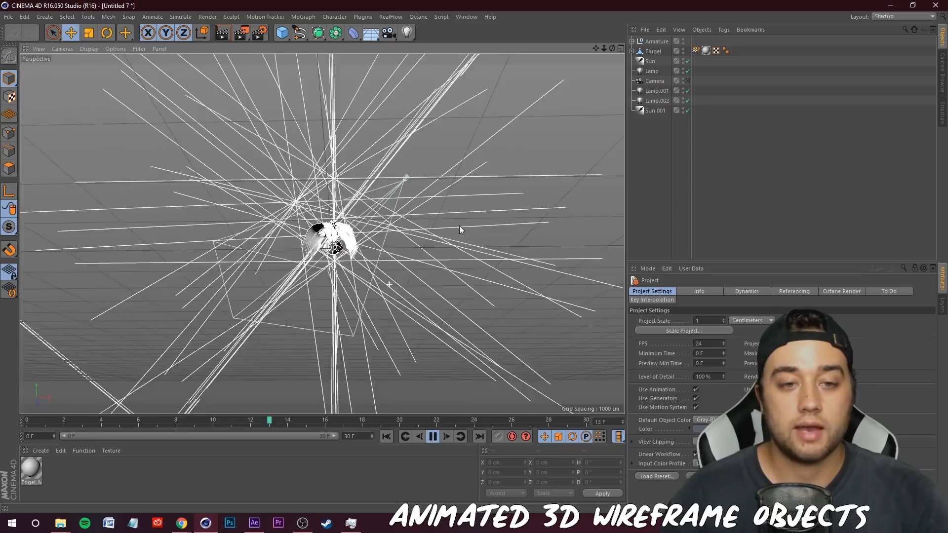
# Step: Examine the imported eagle's flying animation, stop playback, and inspect the child objects of Flugel and Armature
pyautogui.moveTo(460, 226); pyautogui.dragTo(470, 241)
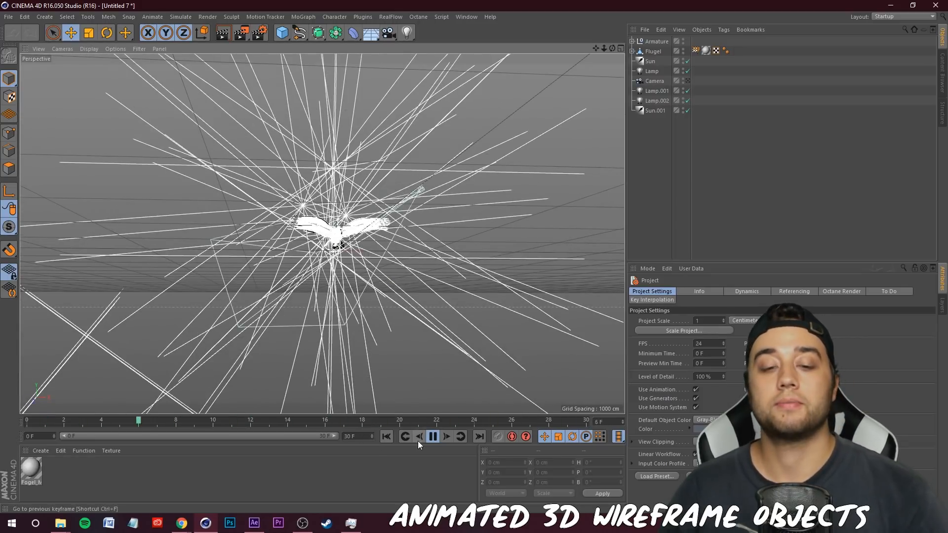
pyautogui.click(435, 436)
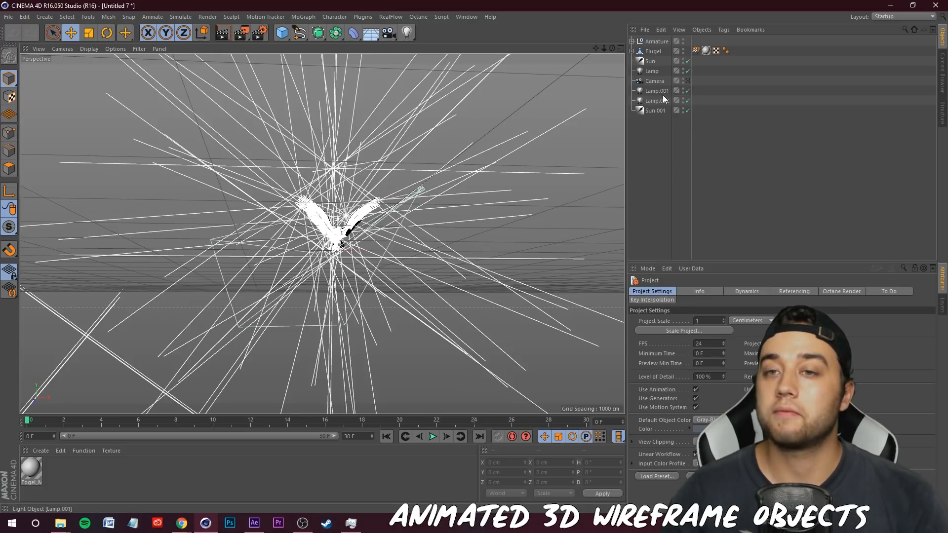
pyautogui.click(653, 51)
pyautogui.click(633, 51)
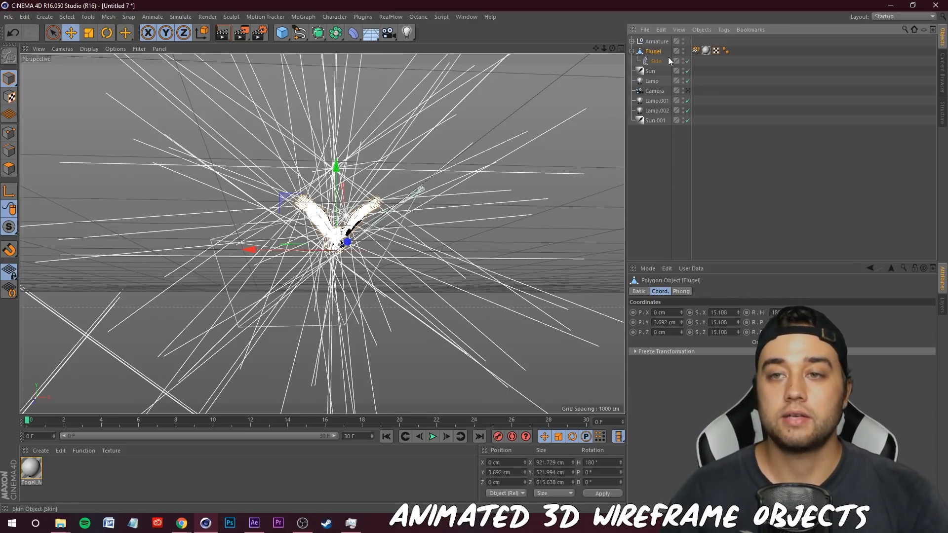
pyautogui.click(633, 51)
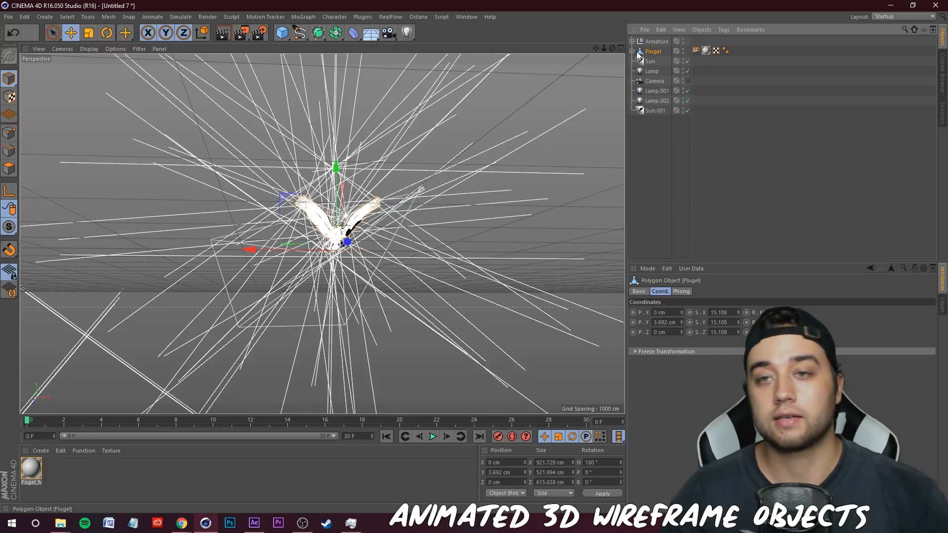
pyautogui.click(632, 42)
pyautogui.click(638, 42)
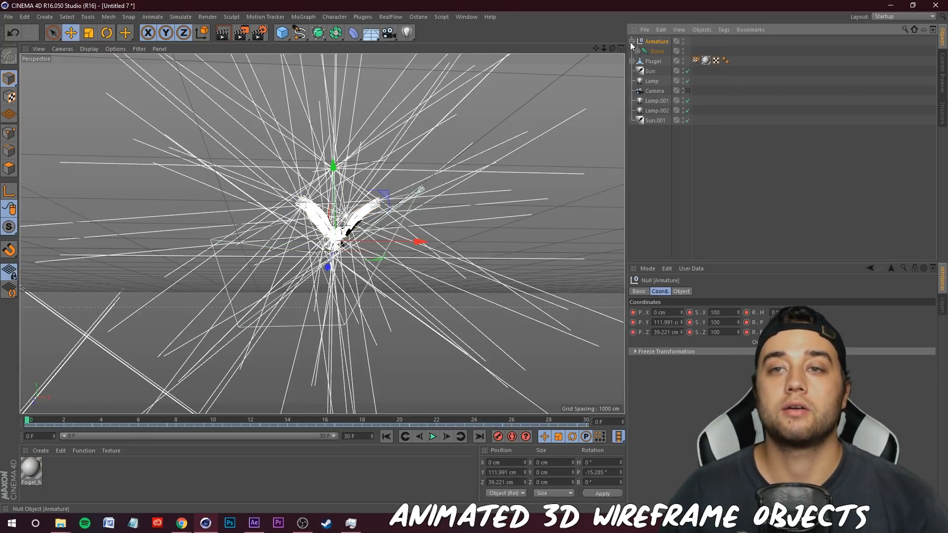
pyautogui.click(632, 42)
# Step: Copy only the Armature and Flugel objects into a new empty project and preview the flying animation there
pyautogui.click(653, 51)
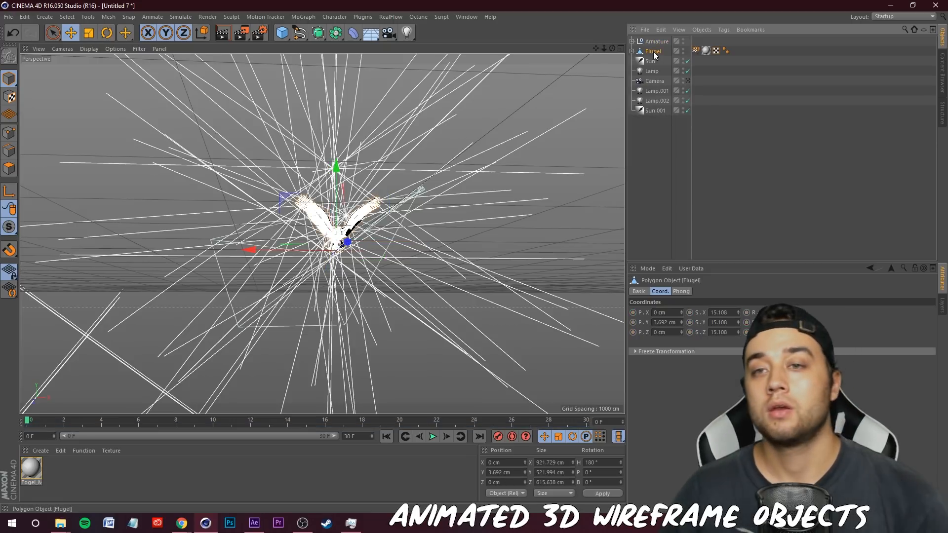
pyautogui.keyDown('ctrl'); pyautogui.click(655, 42); pyautogui.keyUp('ctrl')
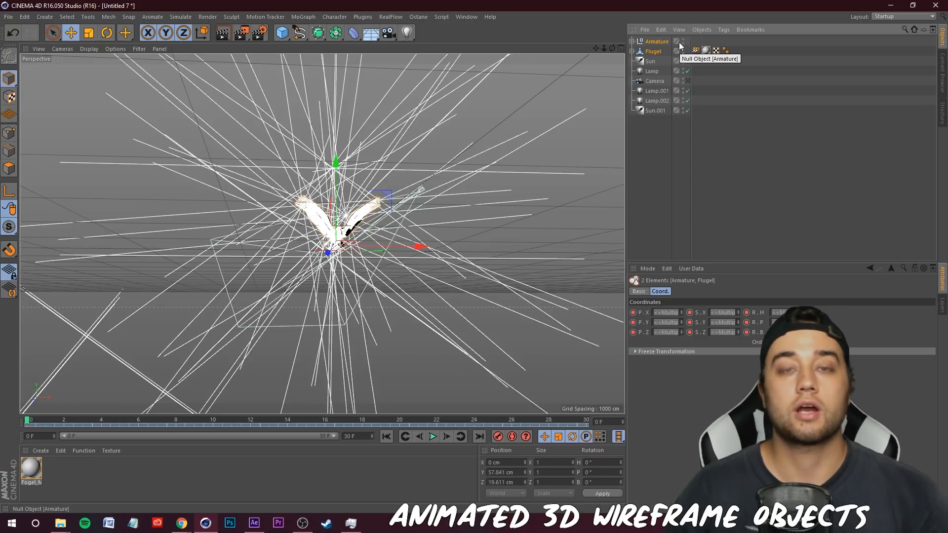
pyautogui.click(9, 16)
pyautogui.click(17, 25)
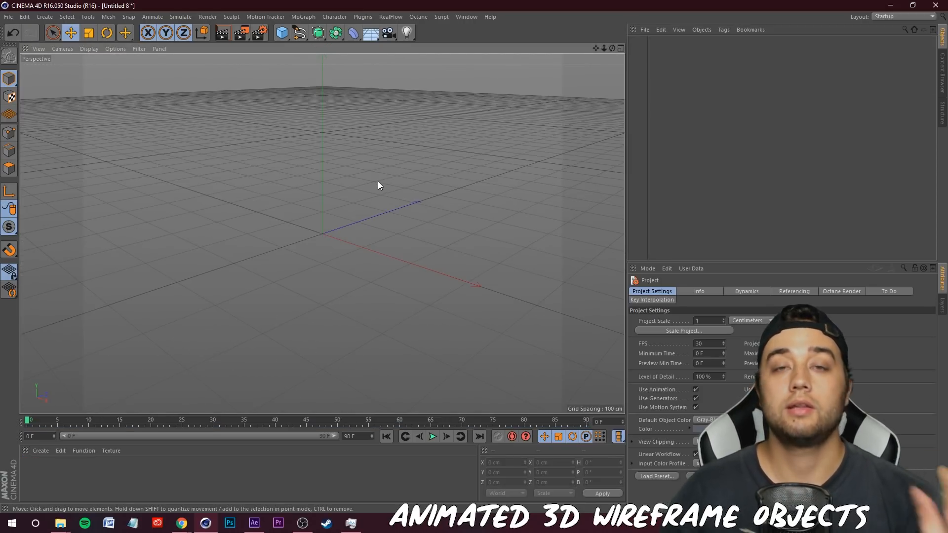
pyautogui.hotkey('ctrl', 'v')
pyautogui.moveTo(100, 154); pyautogui.dragTo(264, 108)
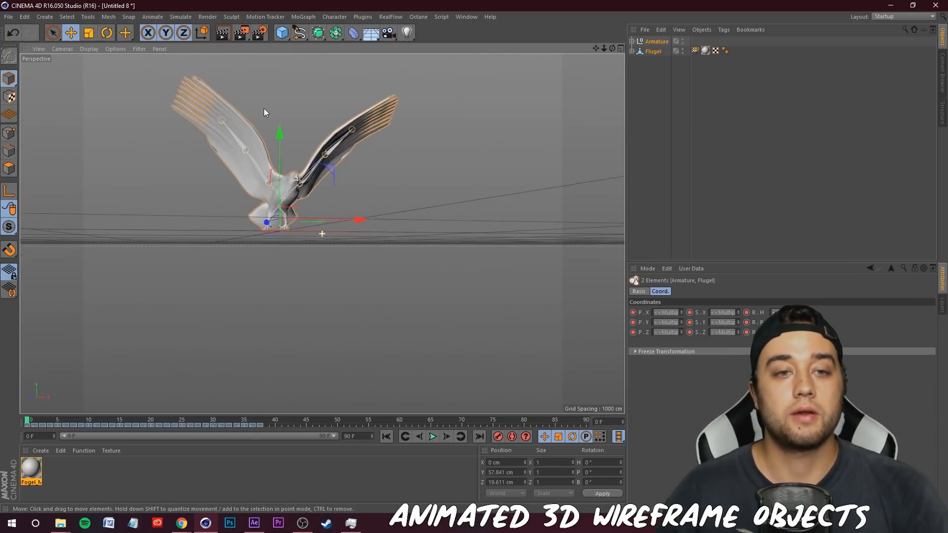
pyautogui.click(433, 437)
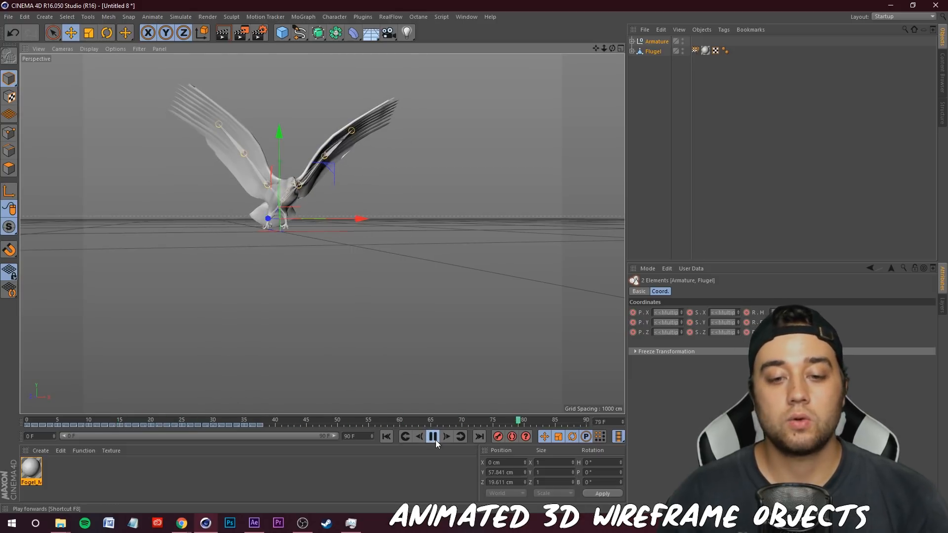
pyautogui.click(434, 437)
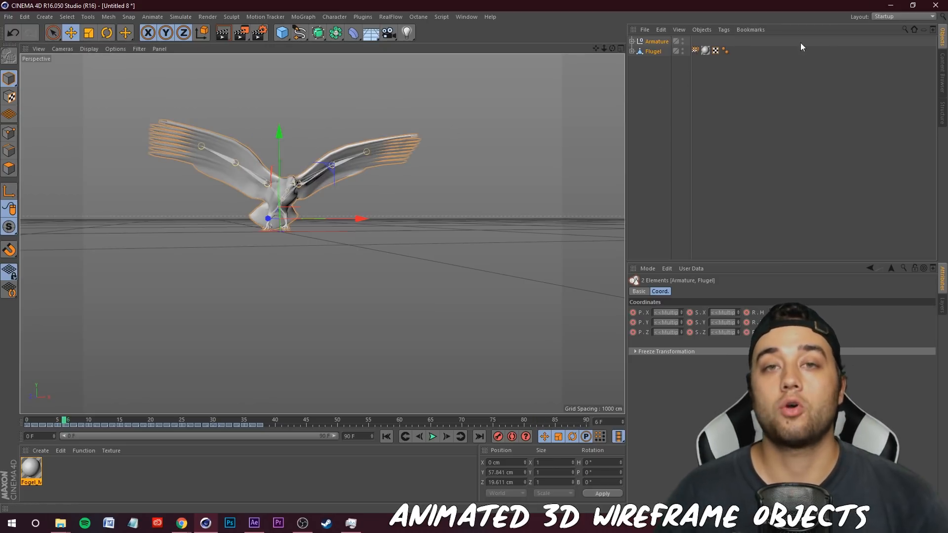
# Step: Repeat all the Armature keyframes along the timeline to about frame 112 using the Animation layout, and return to the Startup layout
pyautogui.click(904, 17)
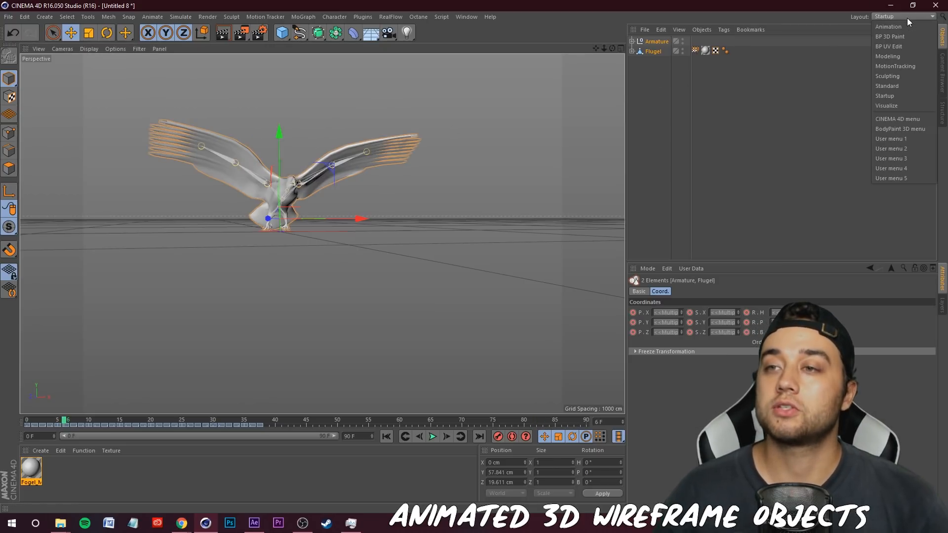
pyautogui.click(896, 31)
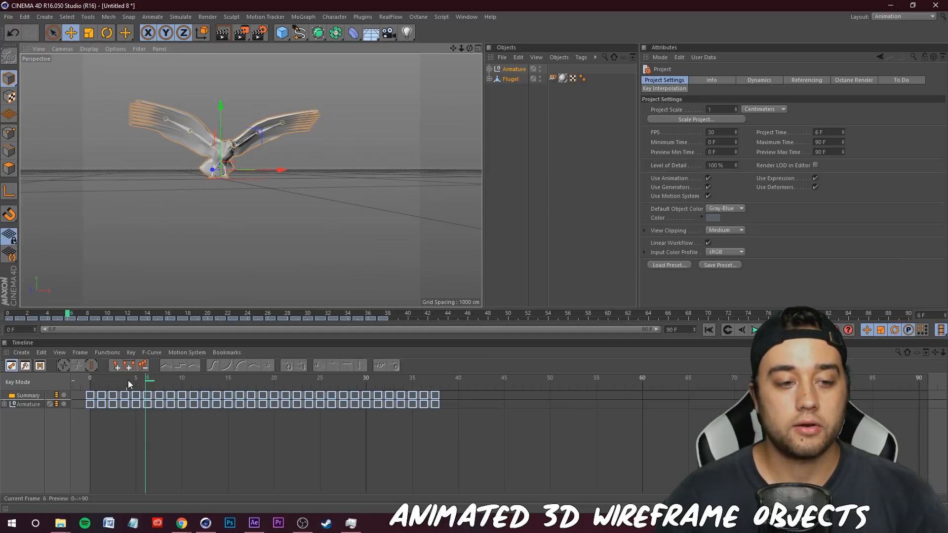
pyautogui.moveTo(147, 379); pyautogui.dragTo(90, 379)
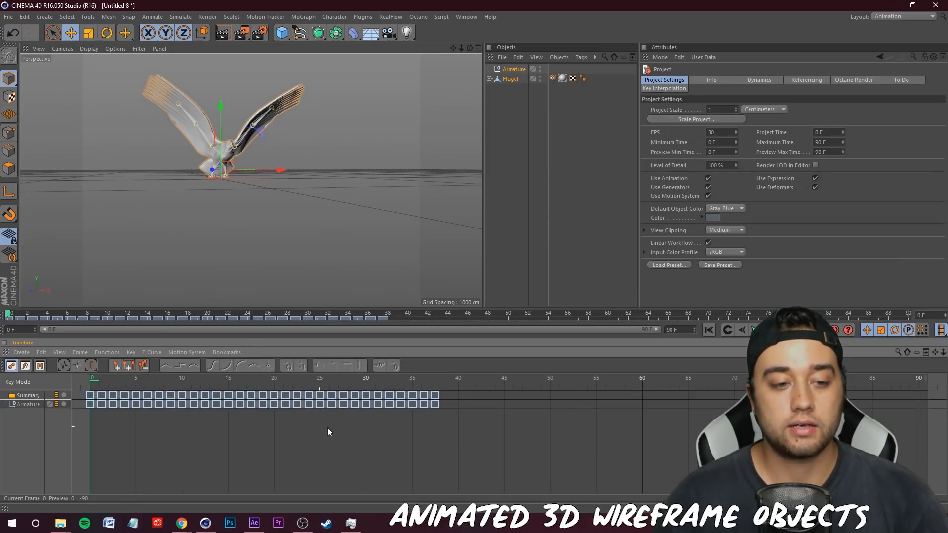
pyautogui.moveTo(580, 455); pyautogui.dragTo(71, 384)
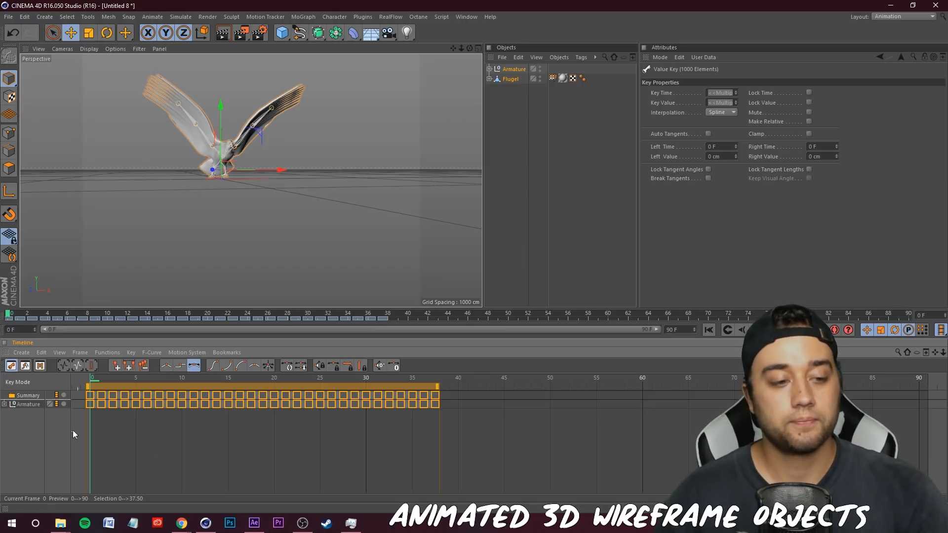
pyautogui.click(28, 405)
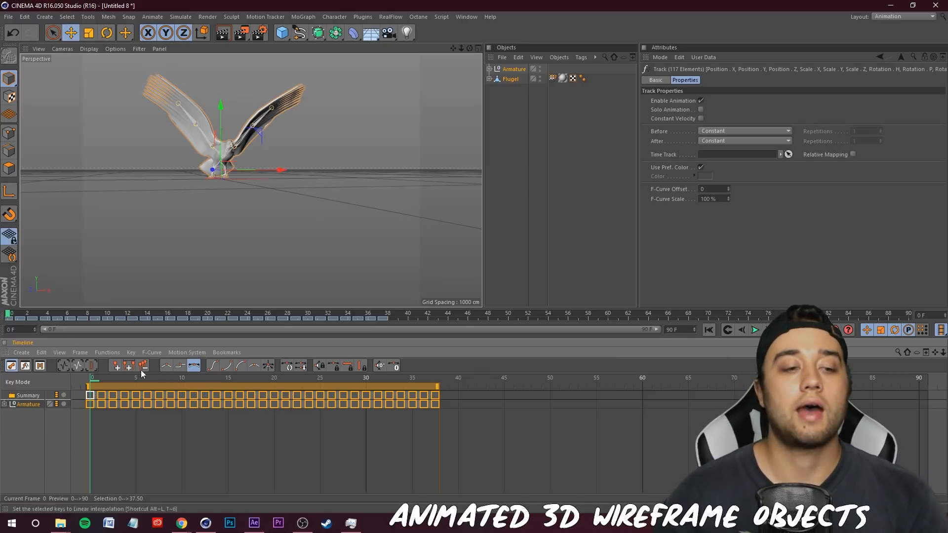
pyautogui.moveTo(117, 378); pyautogui.dragTo(75, 390)
pyautogui.hotkey('ctrl', 'v')
pyautogui.hotkey('ctrl', 'v')
pyautogui.click(897, 17)
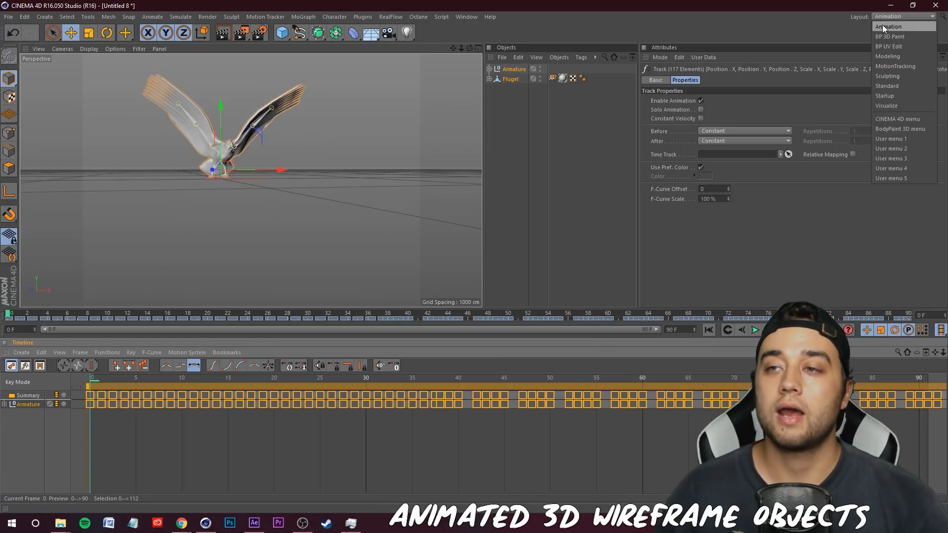
pyautogui.click(897, 96)
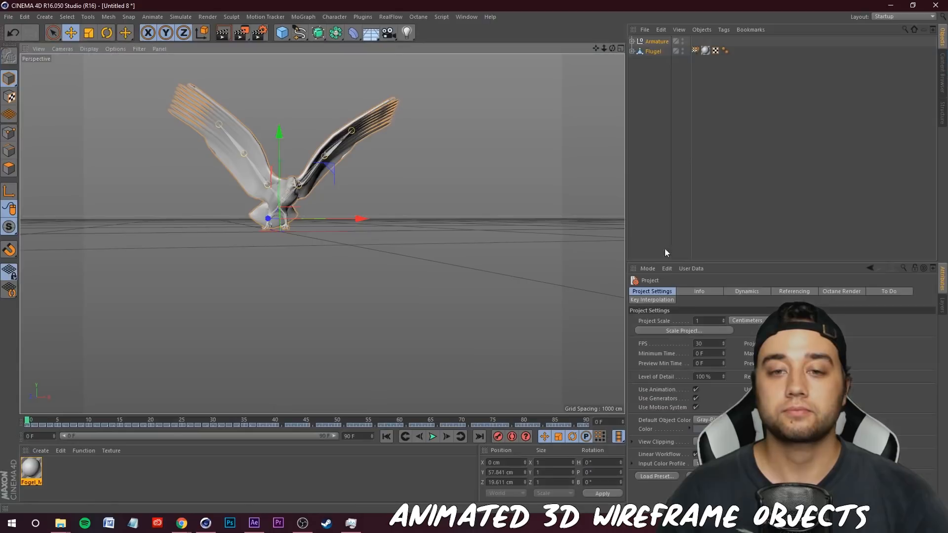
# Step: Set the project's end frame to 120 and extend the preview range to frame 120
pyautogui.click(310, 274)
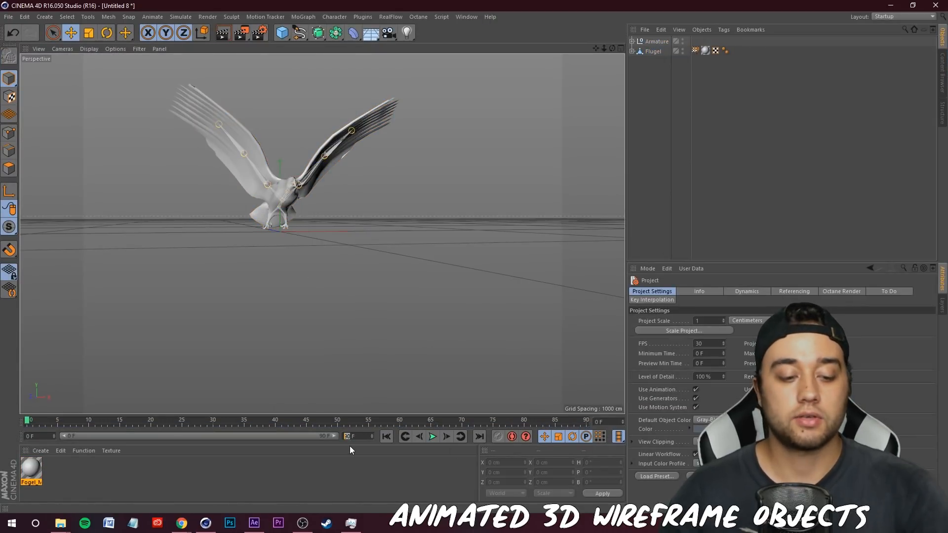
pyautogui.write('120')
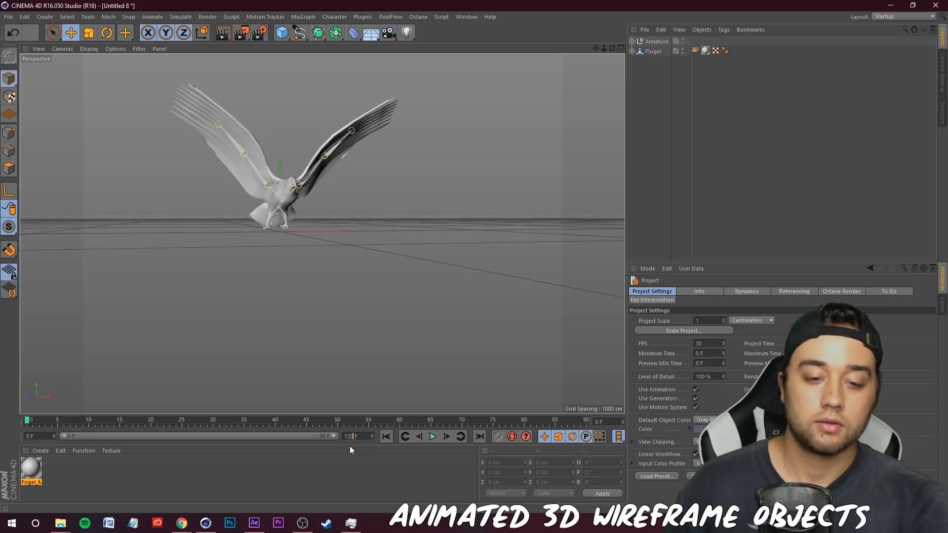
pyautogui.click(383, 460)
pyautogui.moveTo(270, 436); pyautogui.dragTo(273, 436)
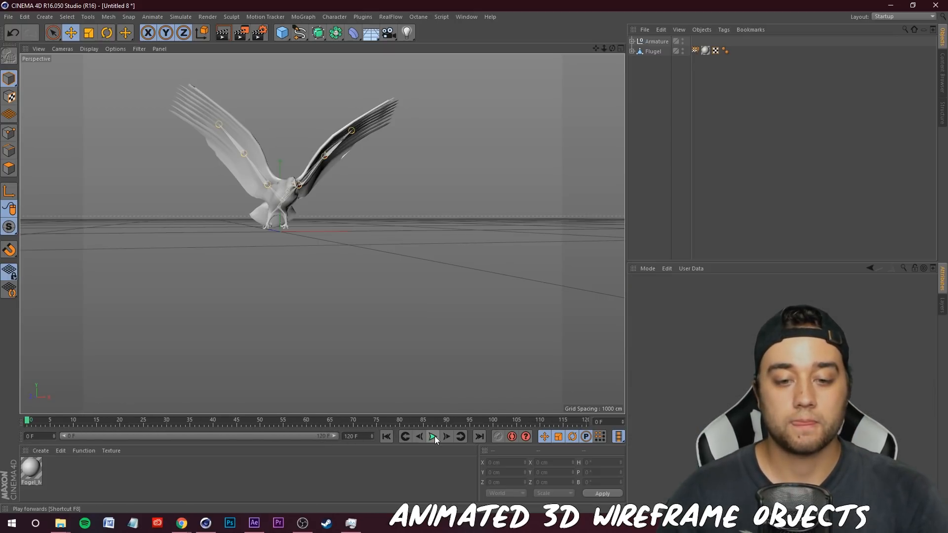
# Step: Select the Armature and play the repeated flying animation, examining the eagle from several angles
pyautogui.click(657, 42)
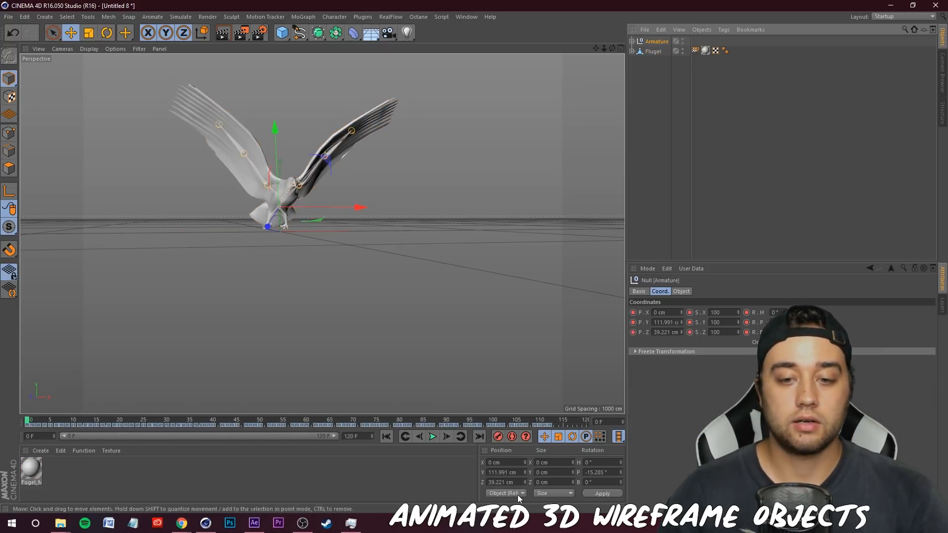
pyautogui.moveTo(399, 187); pyautogui.dragTo(444, 139)
pyautogui.scroll(-3, 457, 198)
pyautogui.scroll(5, 363, 153)
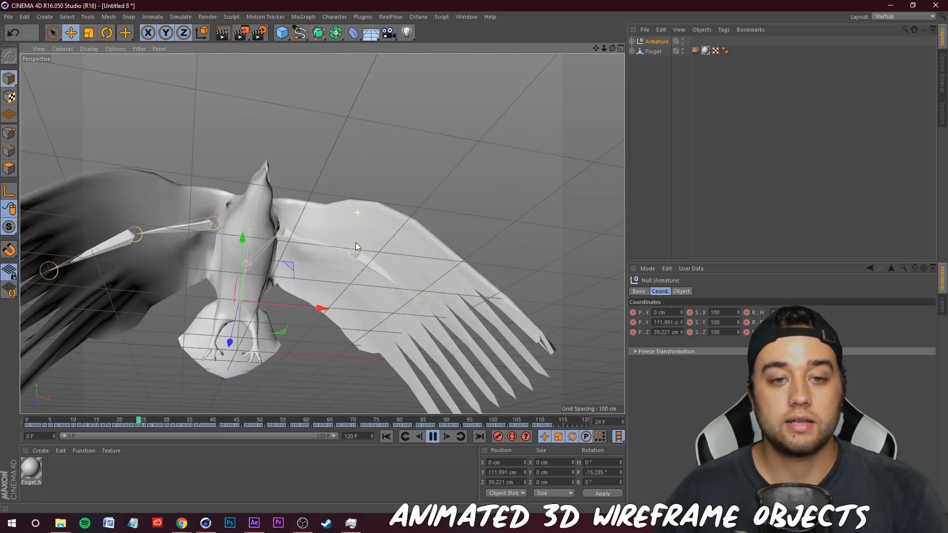
pyautogui.scroll(-7, 382, 284)
pyautogui.moveTo(439, 189); pyautogui.dragTo(457, 291)
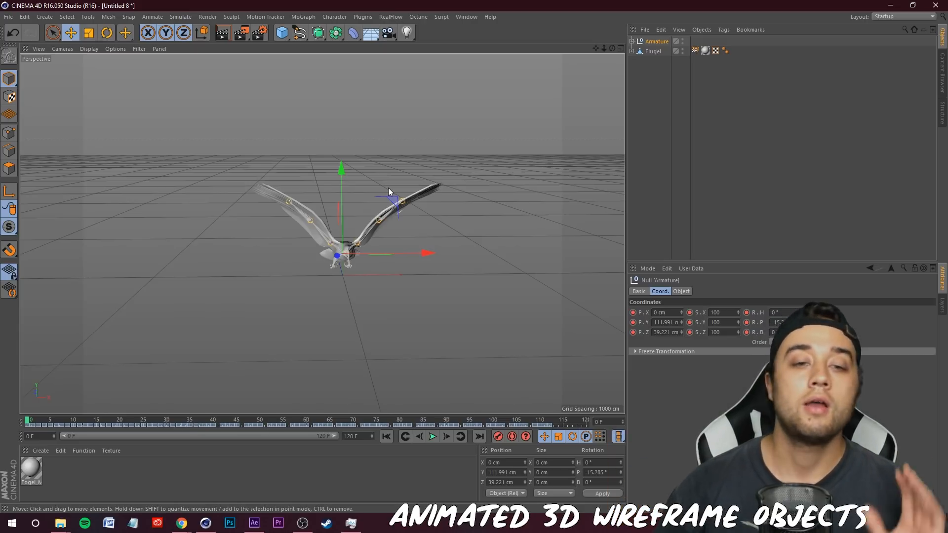
# Step: Add an Atom Array object to the eagle scene
pyautogui.click(683, 146)
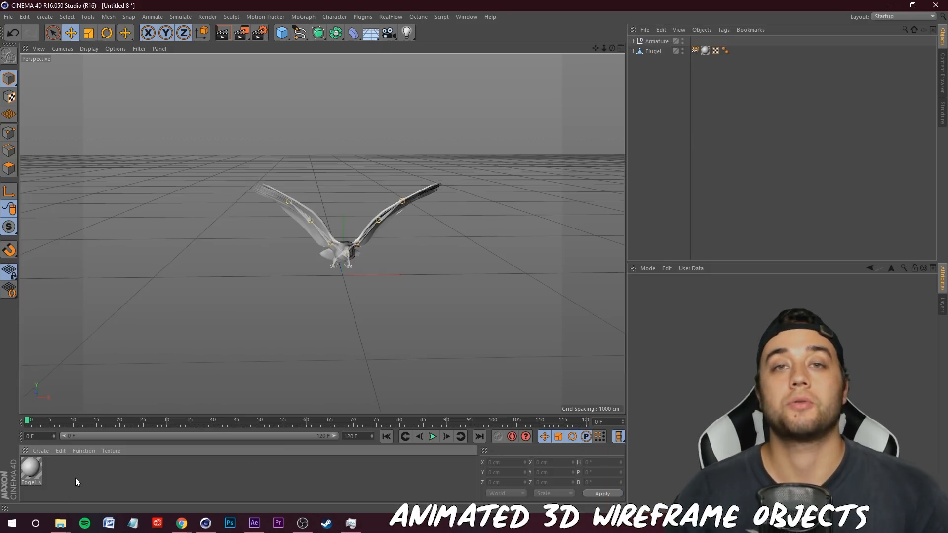
pyautogui.click(336, 35)
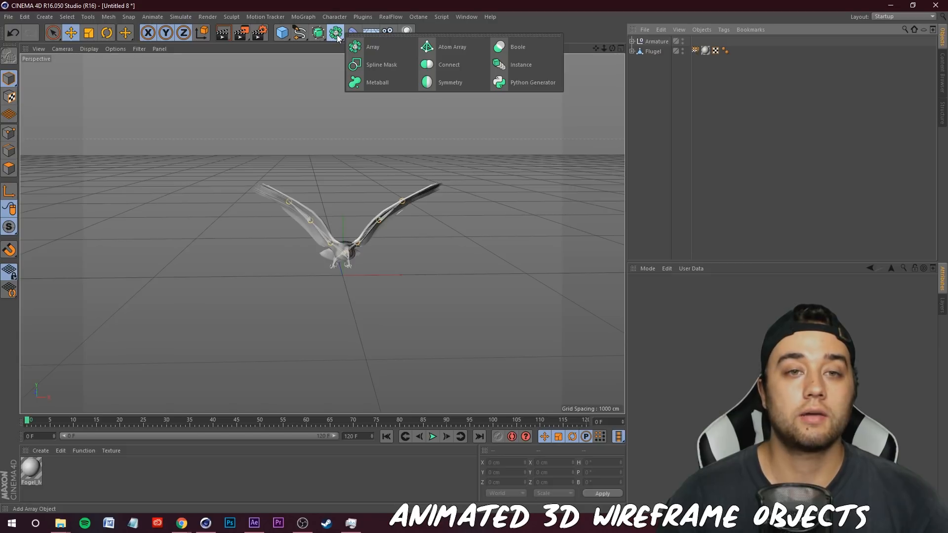
pyautogui.click(452, 48)
pyautogui.scroll(3, 473, 217)
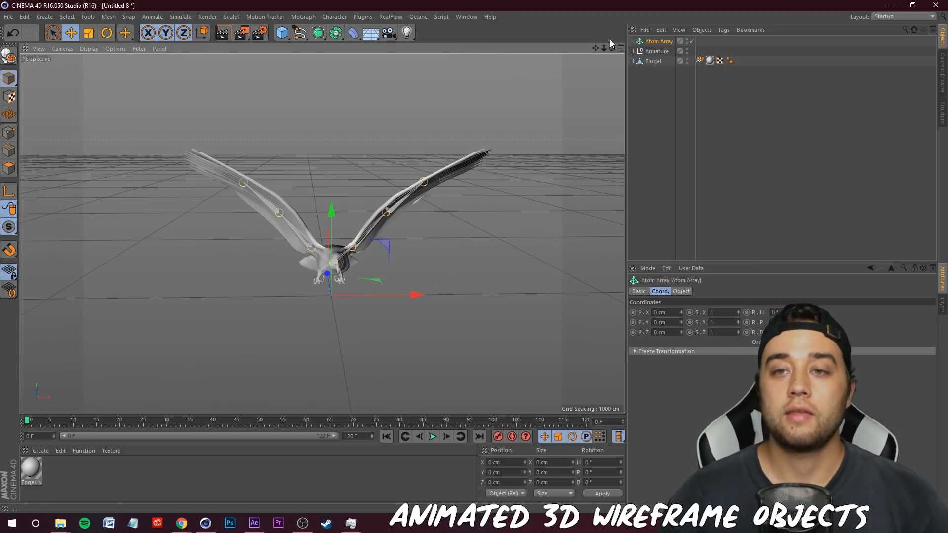
# Step: Rename the Flugel mesh object as Eagle
pyautogui.click(654, 62)
pyautogui.rightClick(656, 64)
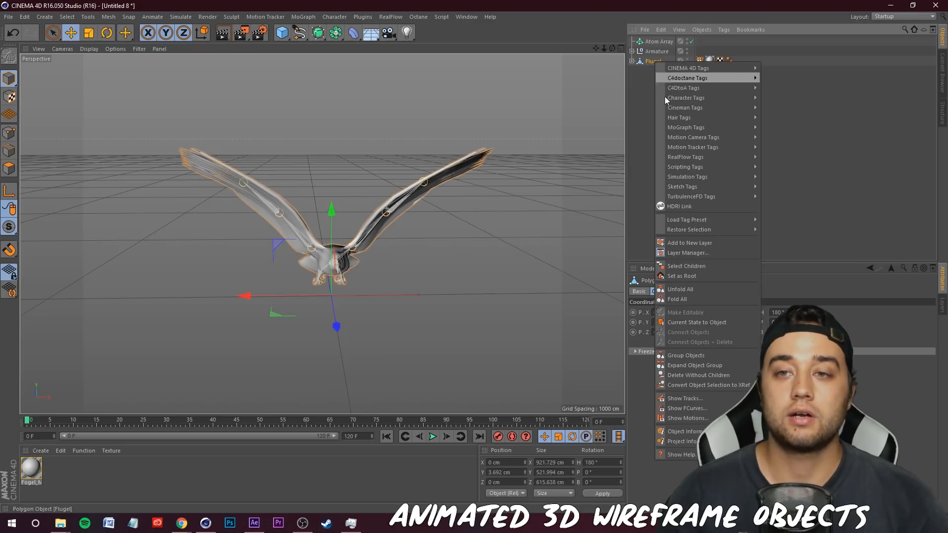
pyautogui.click(810, 106)
pyautogui.doubleClick(653, 62)
pyautogui.write('Eagle')
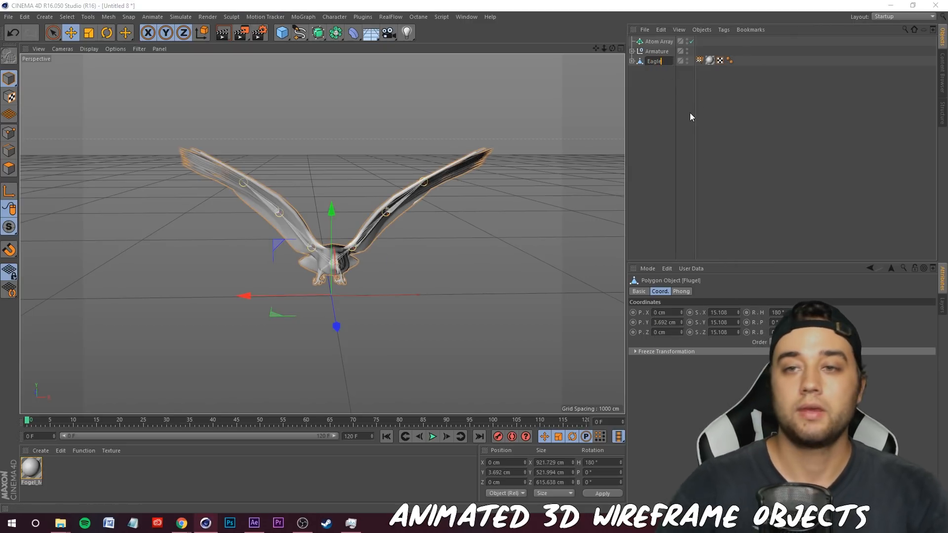
pyautogui.press('Escape')
# Step: Make Eagle a child of the Atom Array and preview the flying wireframe bird
pyautogui.moveTo(665, 64); pyautogui.dragTo(665, 46)
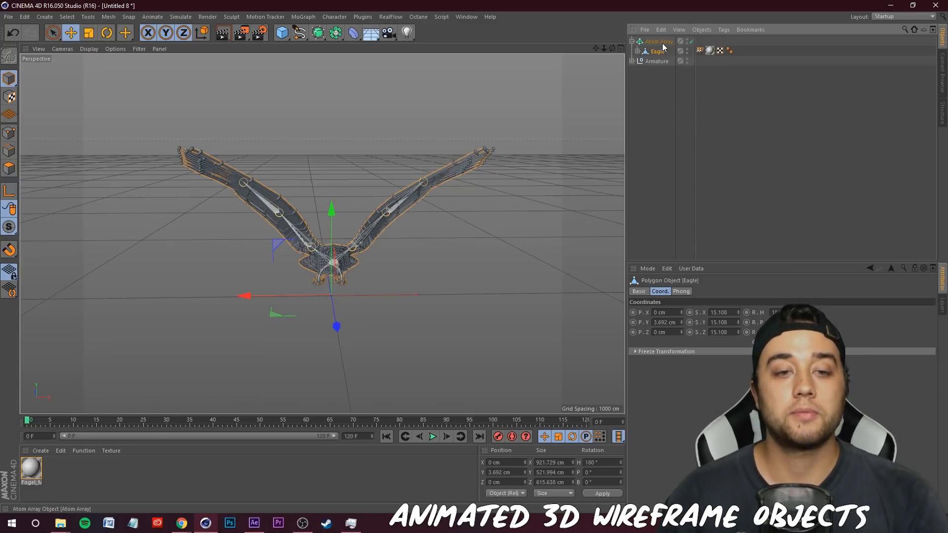
pyautogui.moveTo(478, 274); pyautogui.dragTo(521, 202)
pyautogui.click(433, 437)
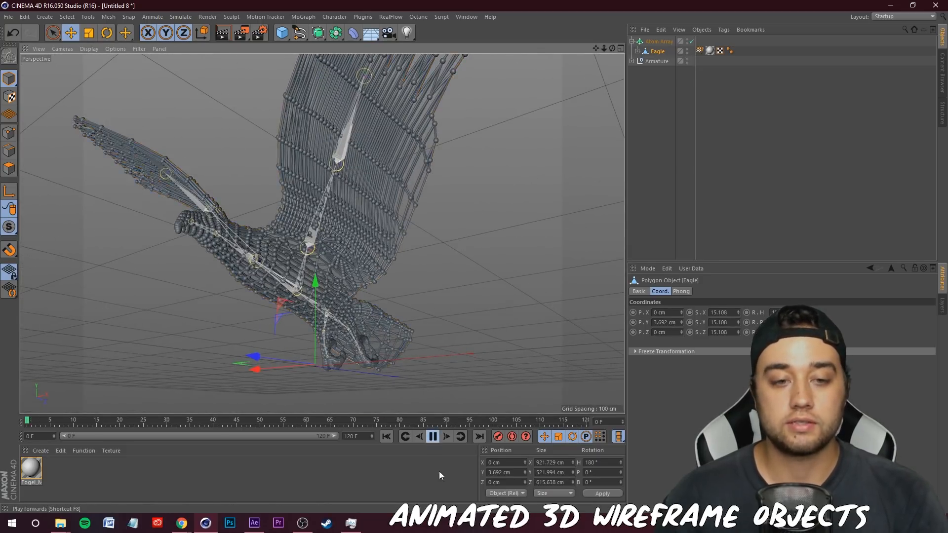
pyautogui.moveTo(454, 248); pyautogui.dragTo(458, 312)
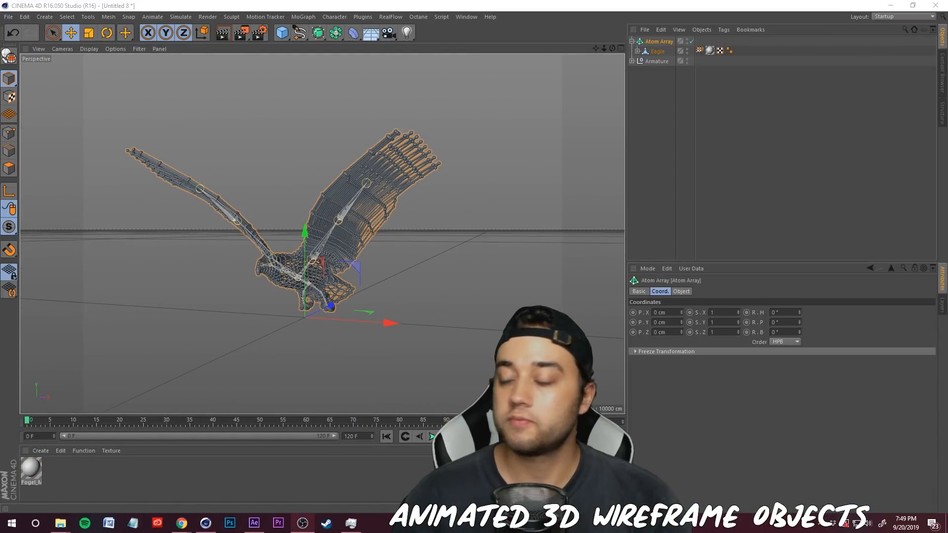
# Step: Set the Atom Array's sphere radius to 2 cm to match its cylinder radius, and check the thinner wireframe
pyautogui.click(632, 357)
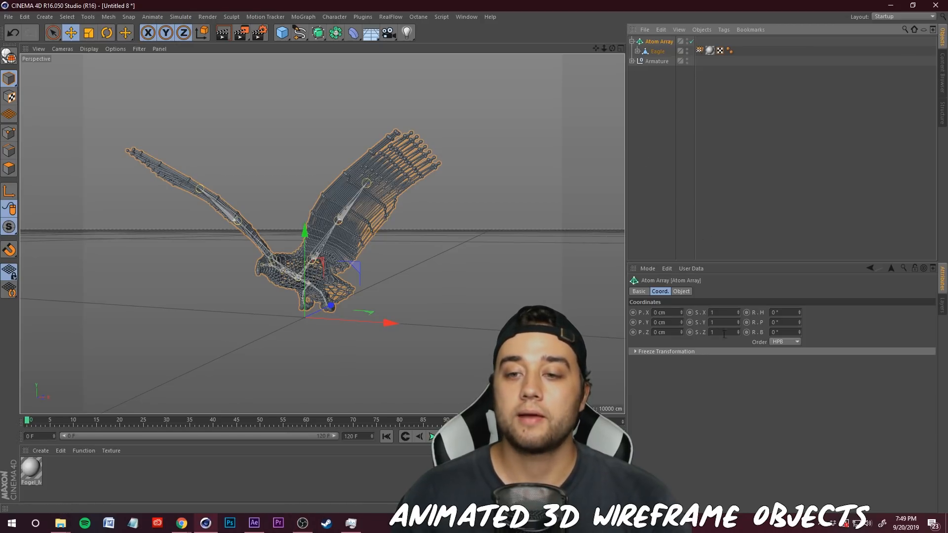
pyautogui.click(682, 292)
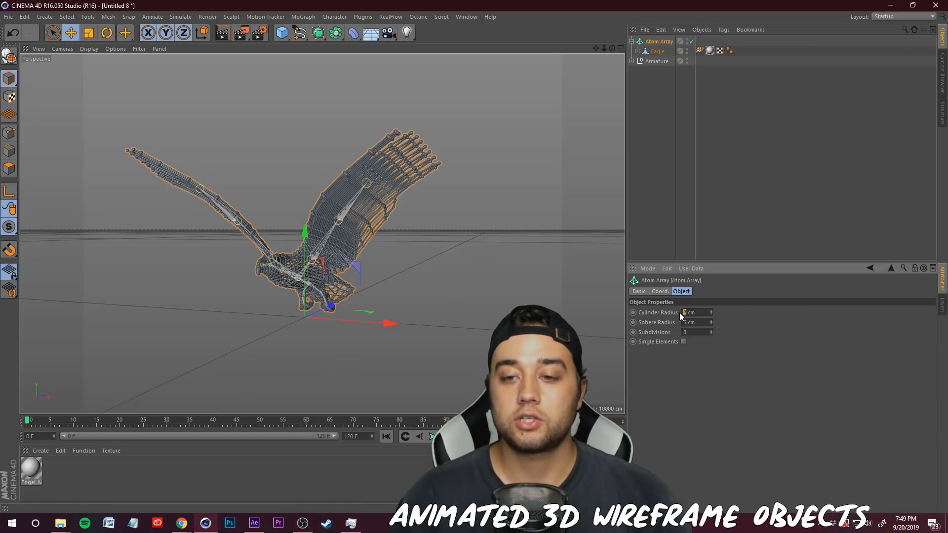
pyautogui.scroll(3, 414, 280)
pyautogui.scroll(5, 414, 280)
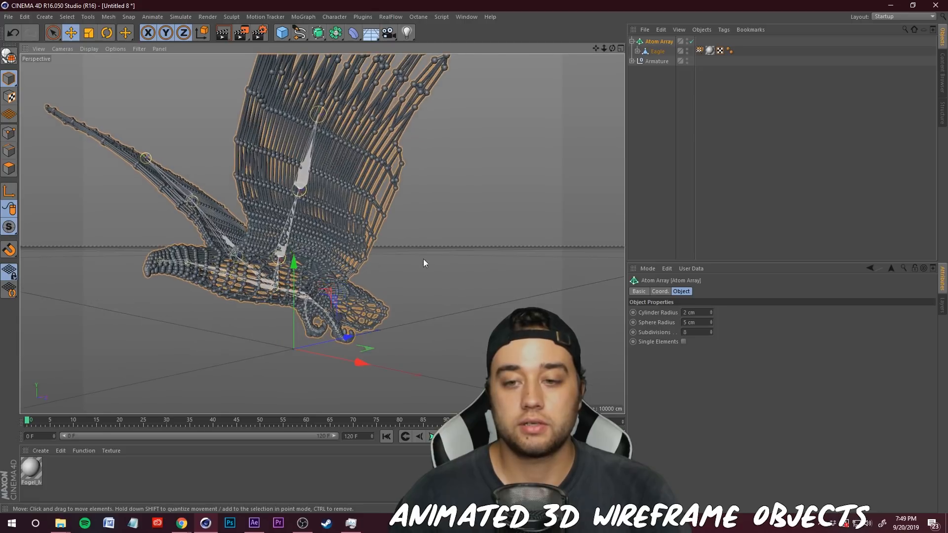
pyautogui.doubleClick(685, 312)
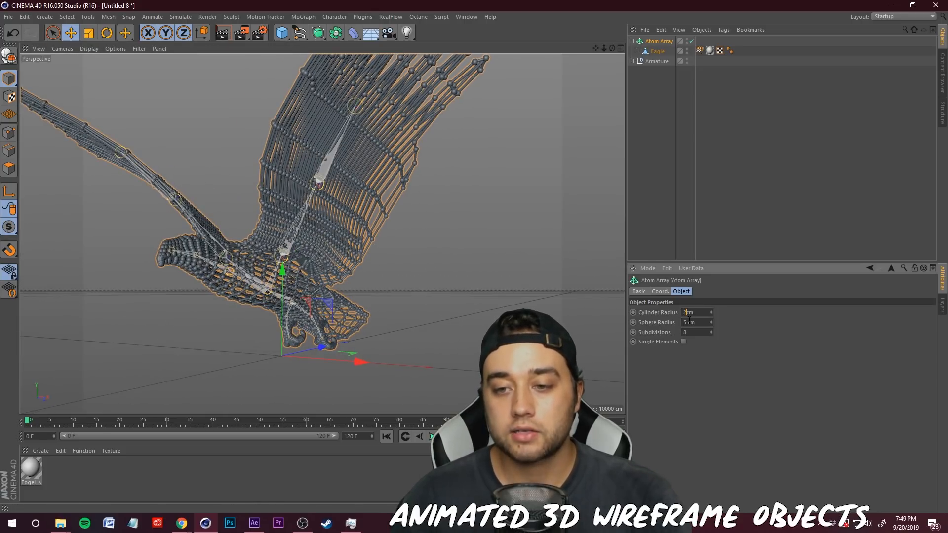
pyautogui.write('2')
pyautogui.press('Return')
pyautogui.moveTo(413, 256); pyautogui.dragTo(325, 199)
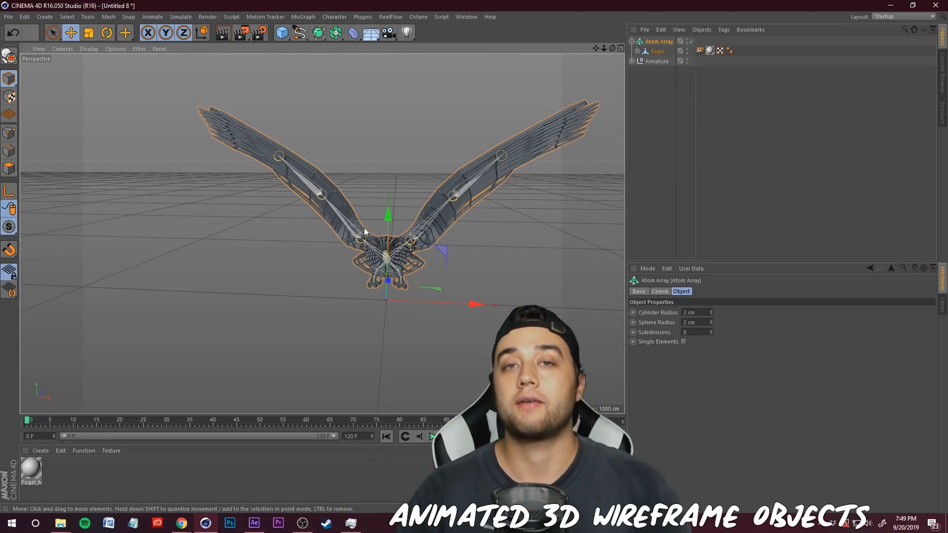
pyautogui.moveTo(596, 48); pyautogui.dragTo(281, 234)
pyautogui.moveTo(483, 147); pyautogui.dragTo(469, 166)
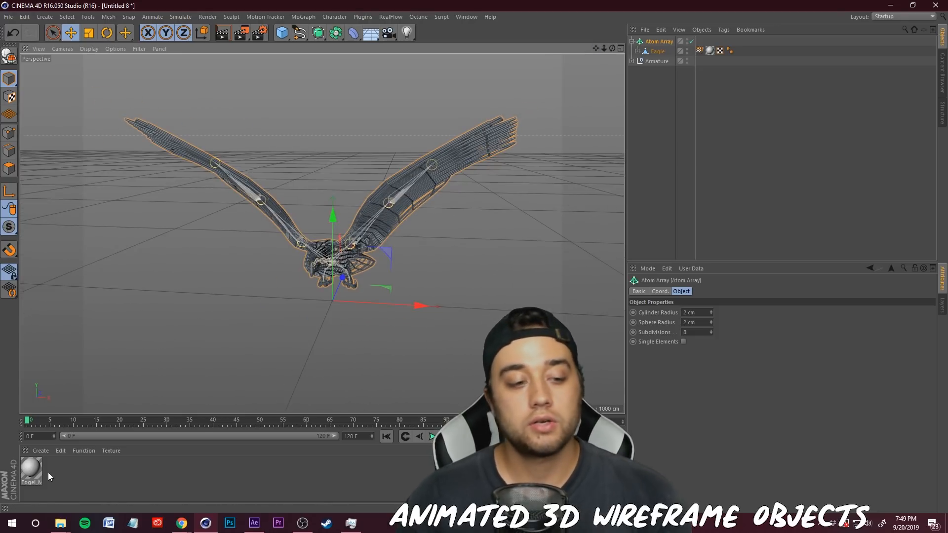
# Step: Create a material with only Luminance enabled, coloured bright light blue, and apply it to the Atom Array
pyautogui.doubleClick(96, 471)
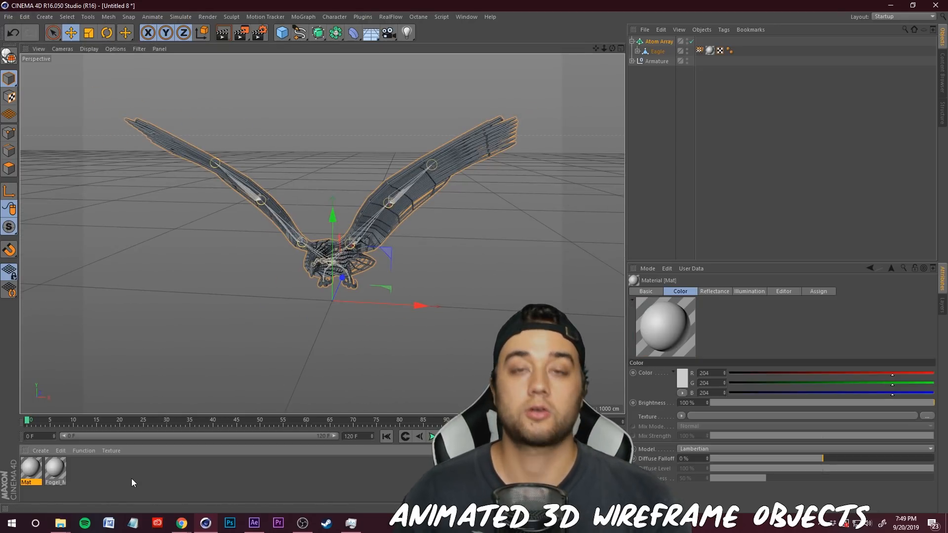
pyautogui.doubleClick(29, 468)
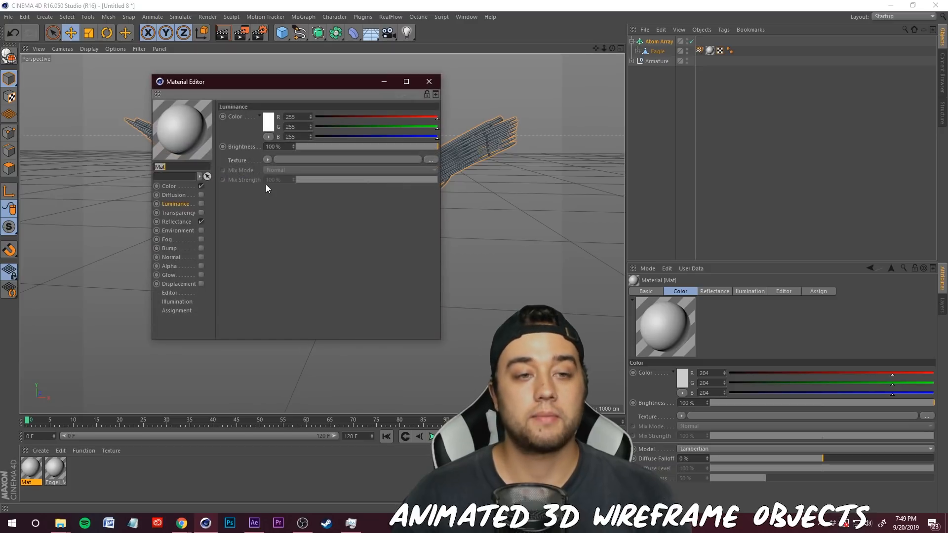
pyautogui.click(201, 187)
pyautogui.click(201, 222)
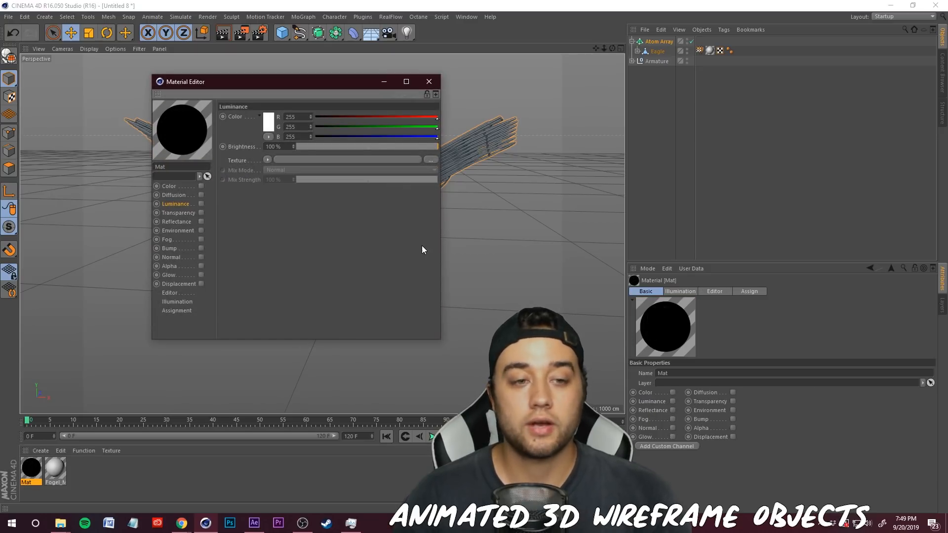
pyautogui.click(201, 204)
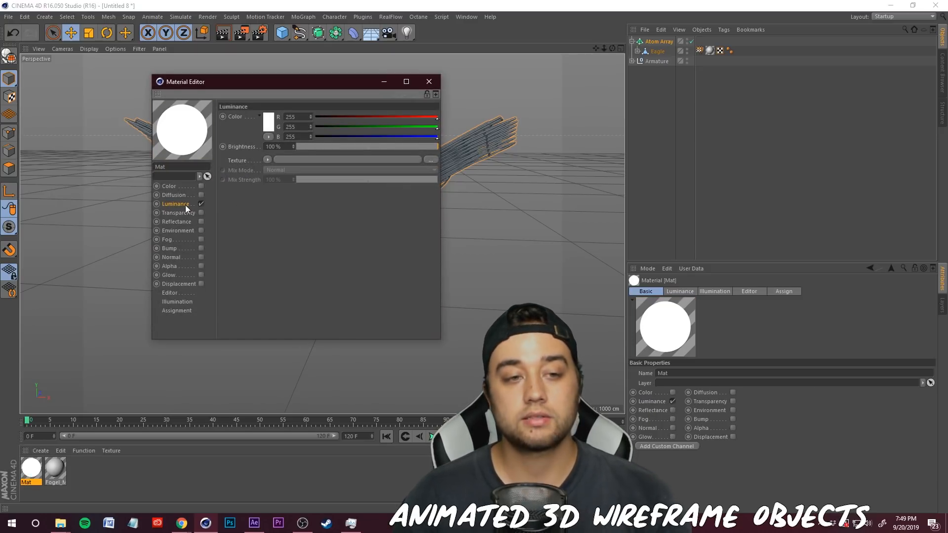
pyautogui.click(272, 125)
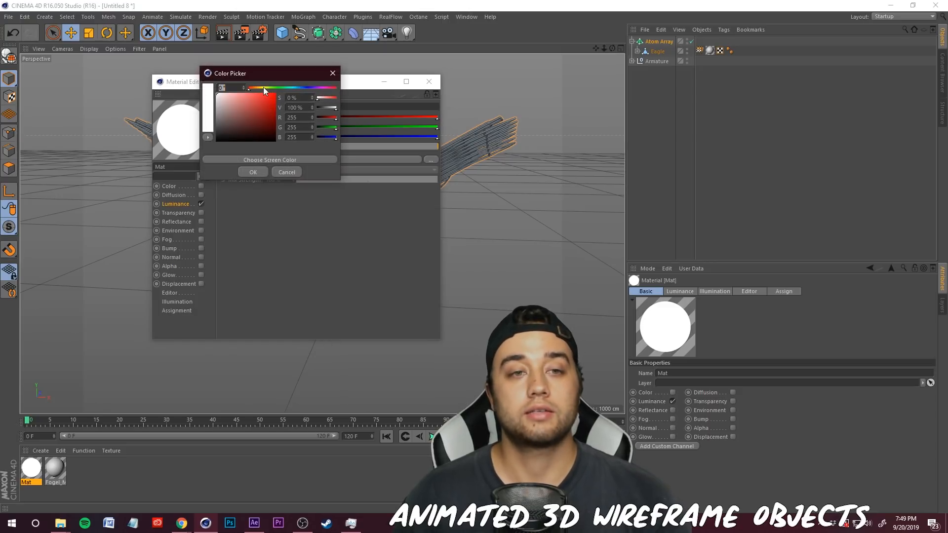
pyautogui.click(274, 94)
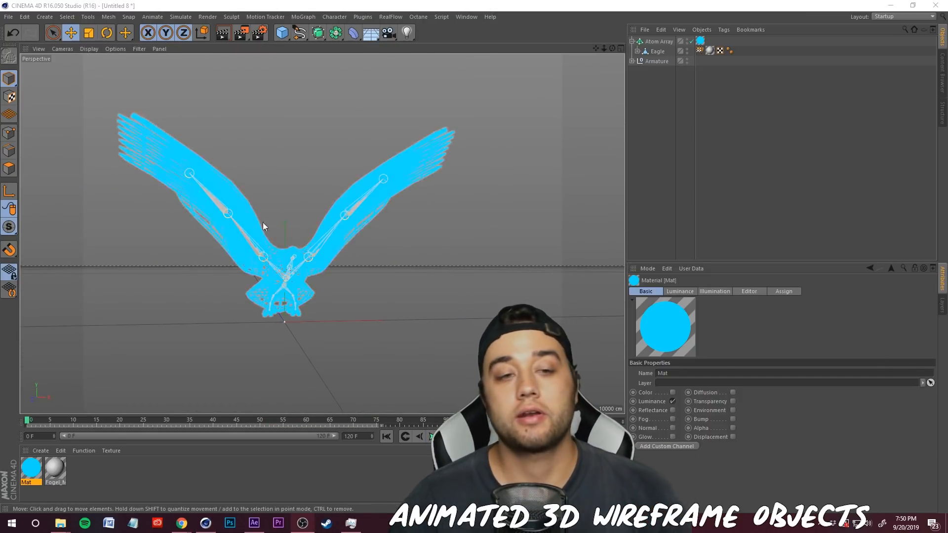
# Step: Open the CLEAN EXPORT MAIN COMP project from the 3D PROJECT FILES folder
pyautogui.click(8, 16)
pyautogui.click(125, 4)
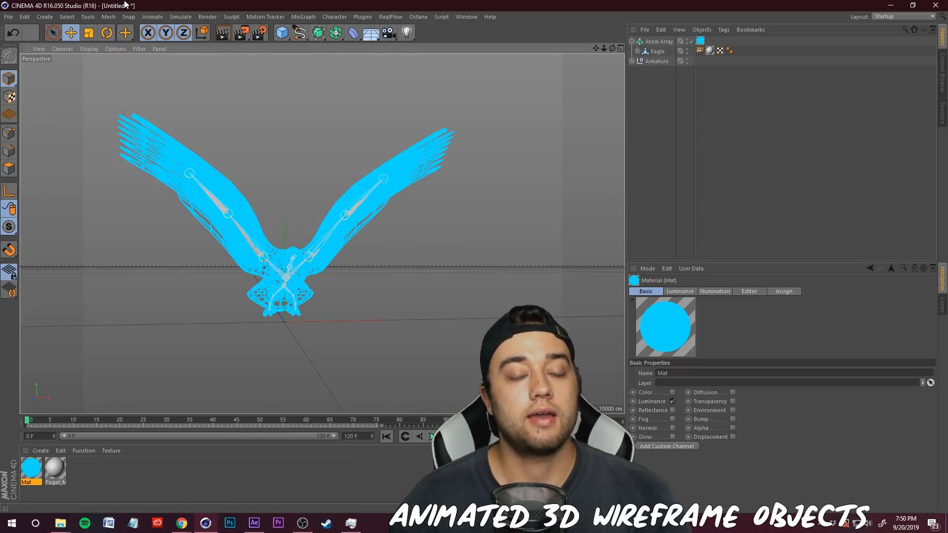
pyautogui.click(8, 17)
pyautogui.click(29, 42)
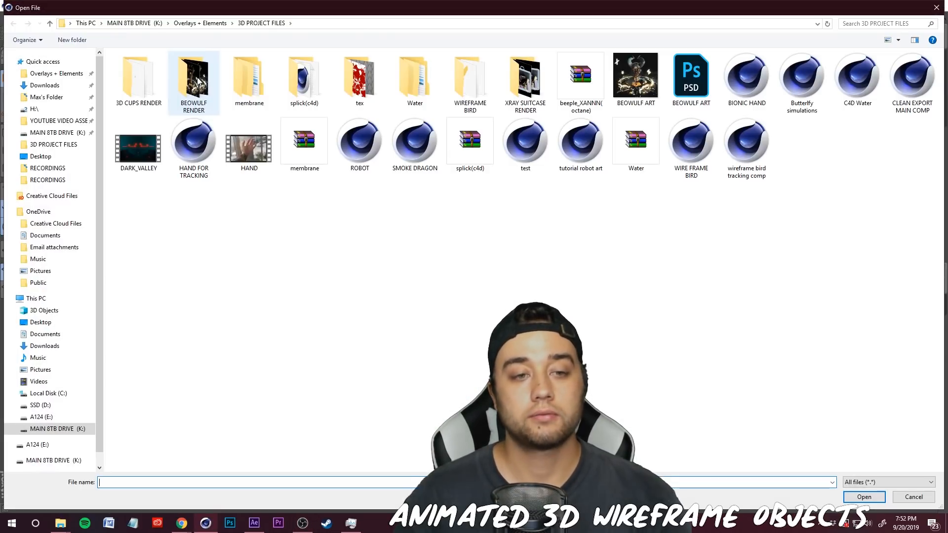
pyautogui.click(923, 115)
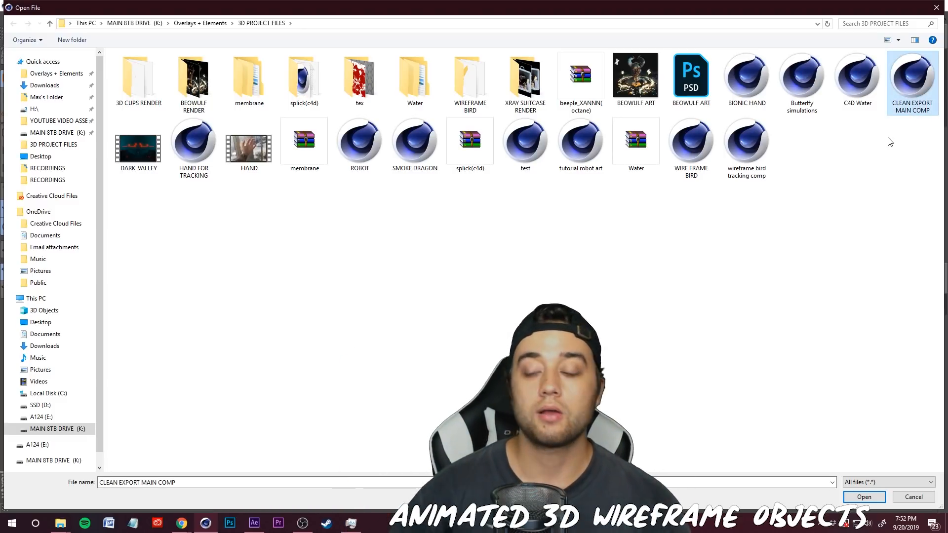
pyautogui.click(864, 497)
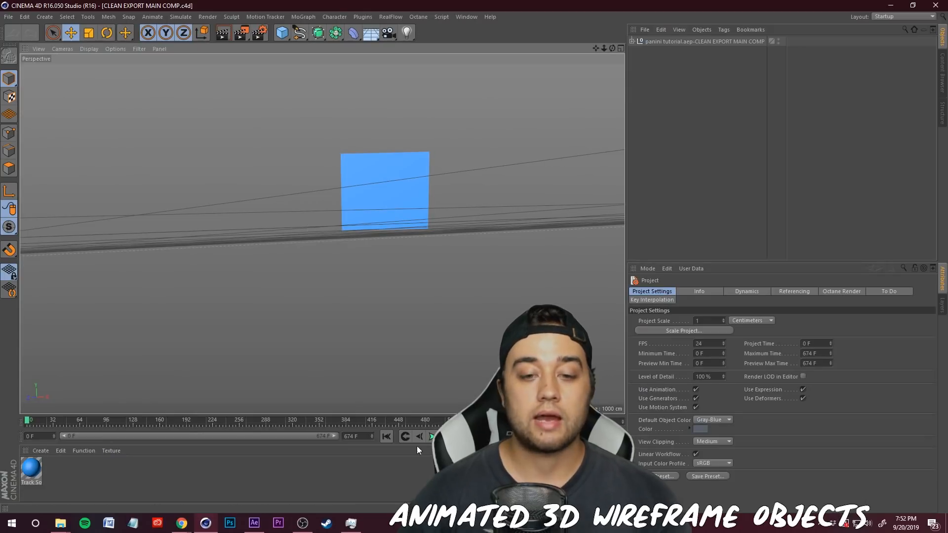
# Step: Play the tracked motion through 3D Tracker Camera 2 and from the free perspective view, and return to frame 0
pyautogui.click(431, 437)
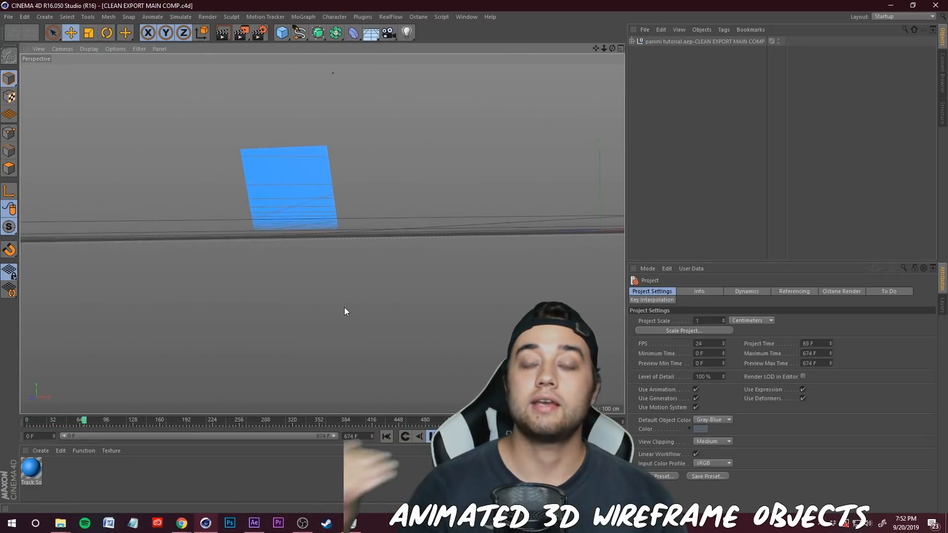
pyautogui.click(24, 422)
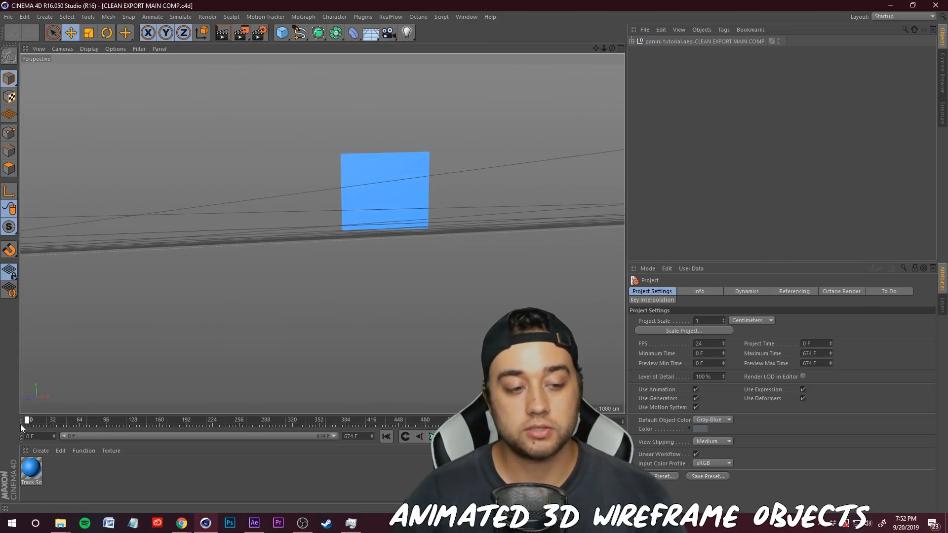
pyautogui.click(632, 42)
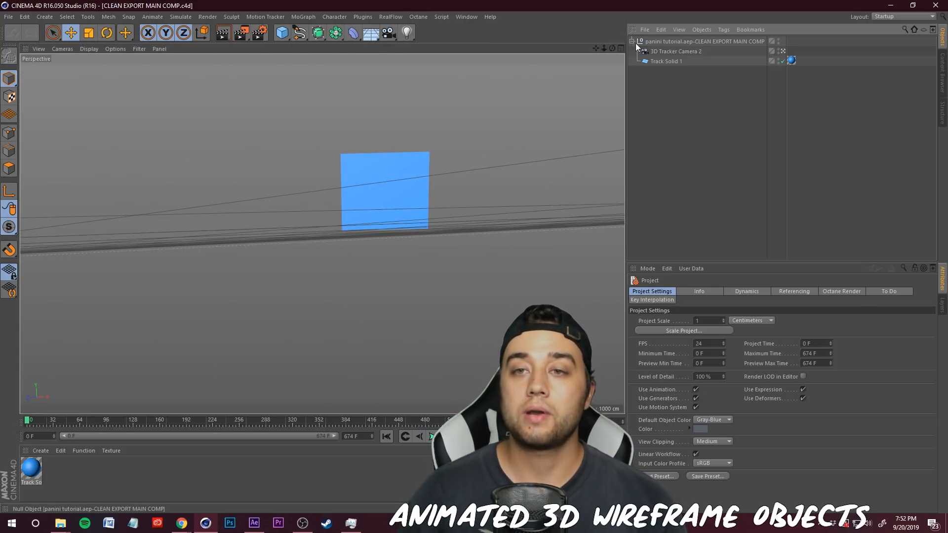
pyautogui.click(784, 51)
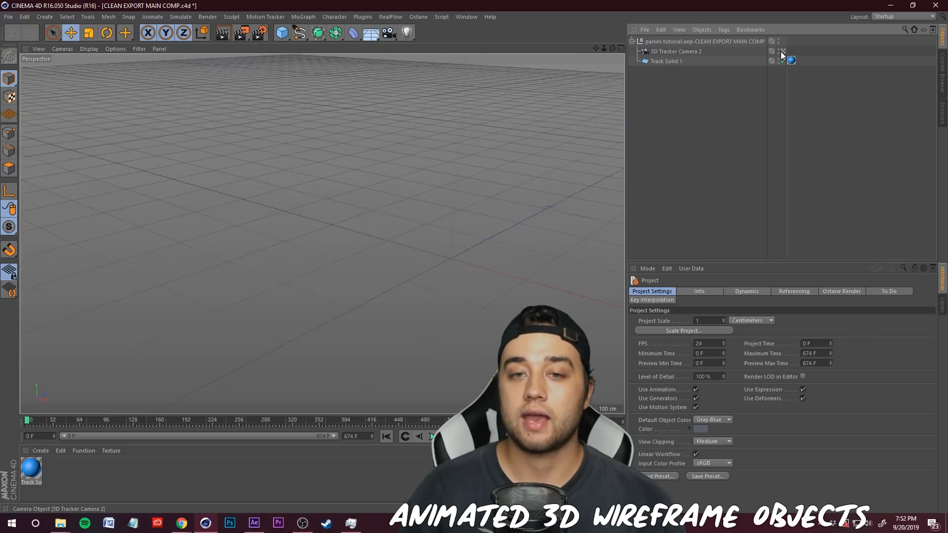
pyautogui.scroll(-5, 398, 169)
pyautogui.moveTo(606, 51); pyautogui.dragTo(588, 59)
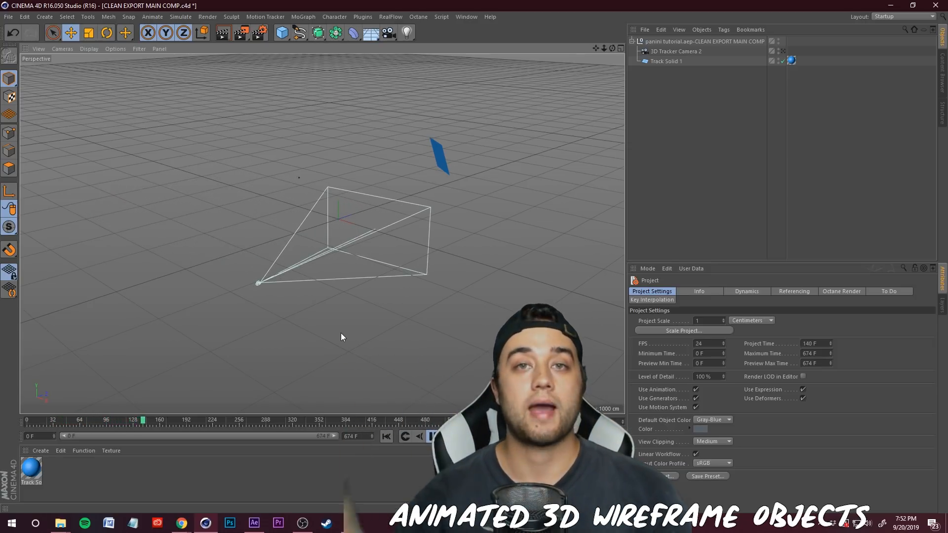
pyautogui.click(434, 436)
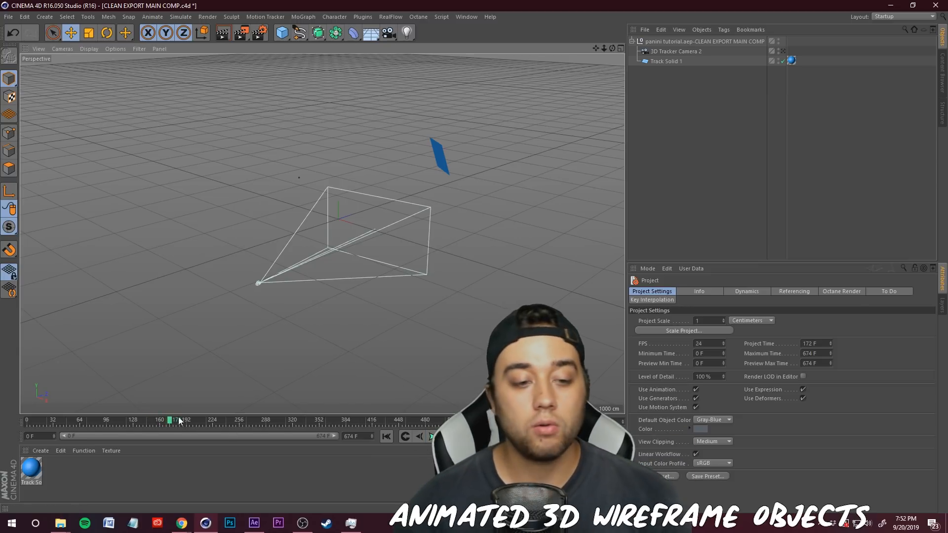
pyautogui.moveTo(177, 420); pyautogui.dragTo(2, 429)
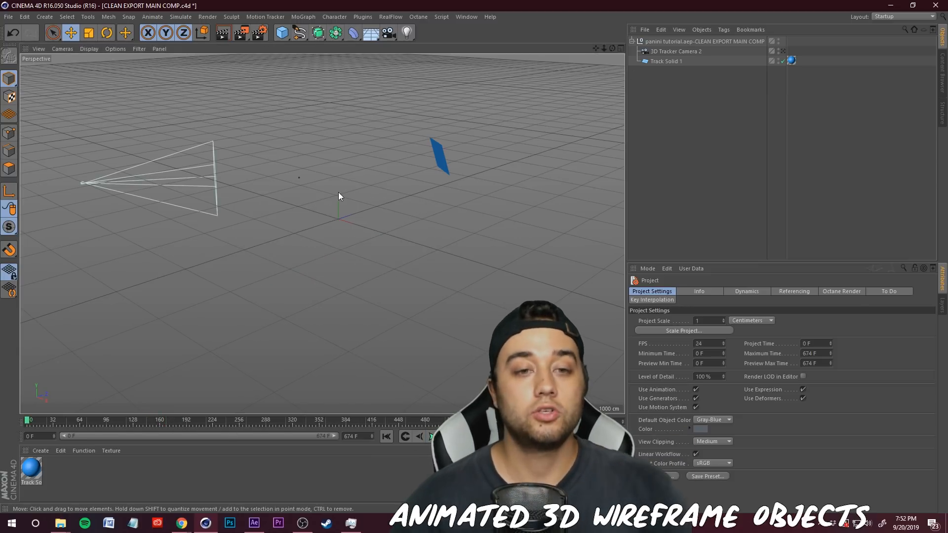
# Step: Switch to the test.c4d project and select the Atom Array, Eagle and Armature for copying
pyautogui.press('v')
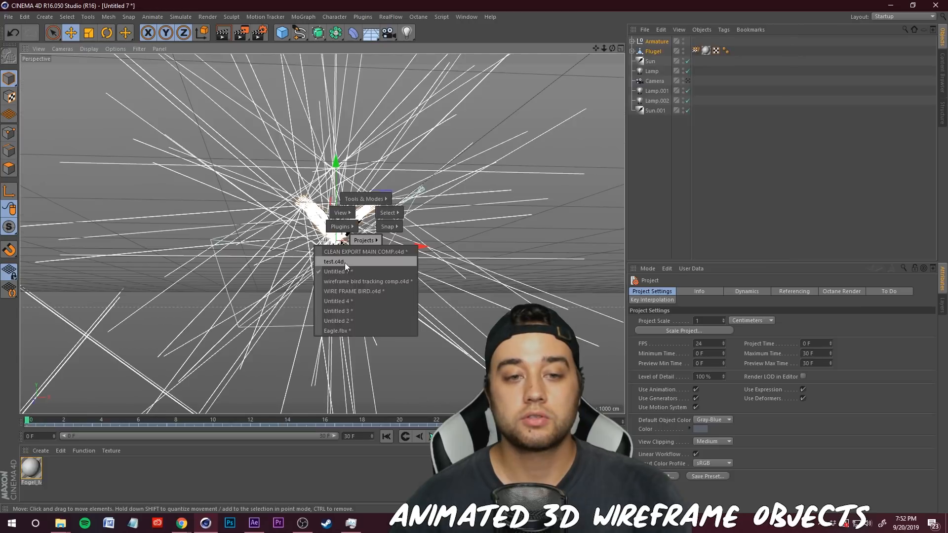
pyautogui.click(345, 263)
pyautogui.press('v')
pyautogui.moveTo(393, 272)
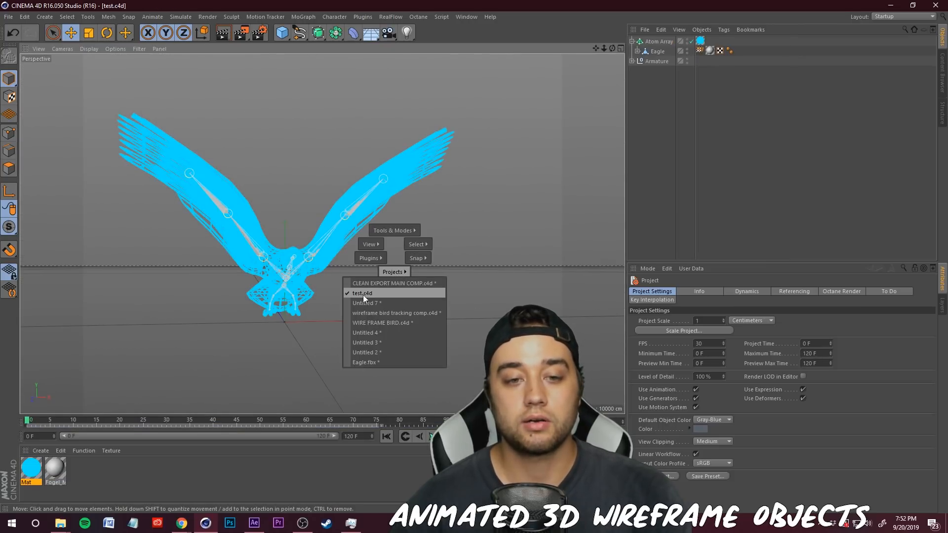
pyautogui.click(389, 323)
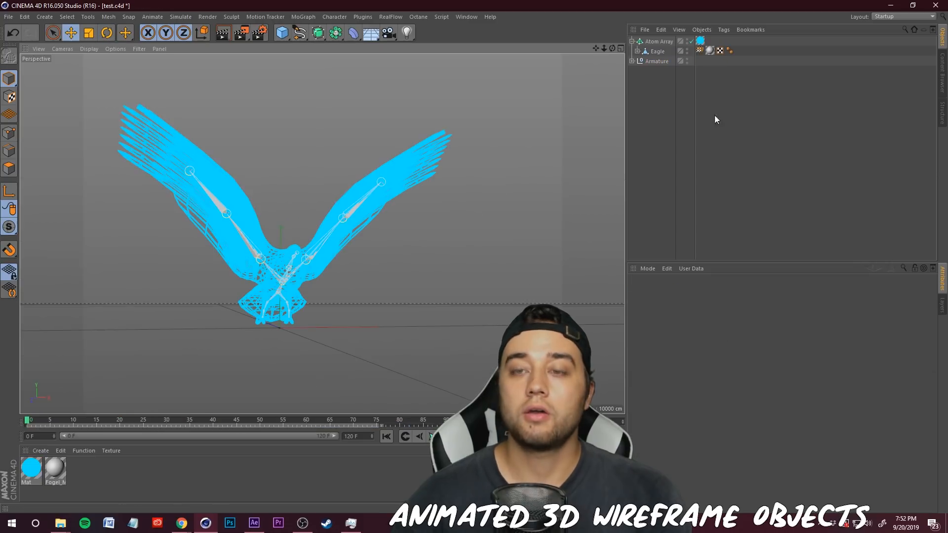
pyautogui.moveTo(823, 143); pyautogui.dragTo(597, 40)
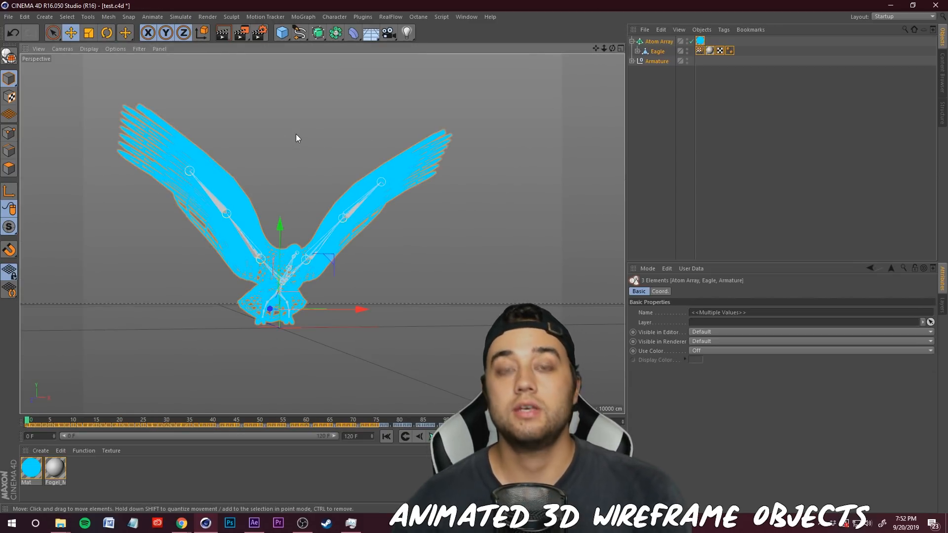
# Step: Paste the copied eagle objects into the CLEAN EXPORT MAIN COMP project with the playhead at frame 0
pyautogui.press('v')
pyautogui.moveTo(294, 154)
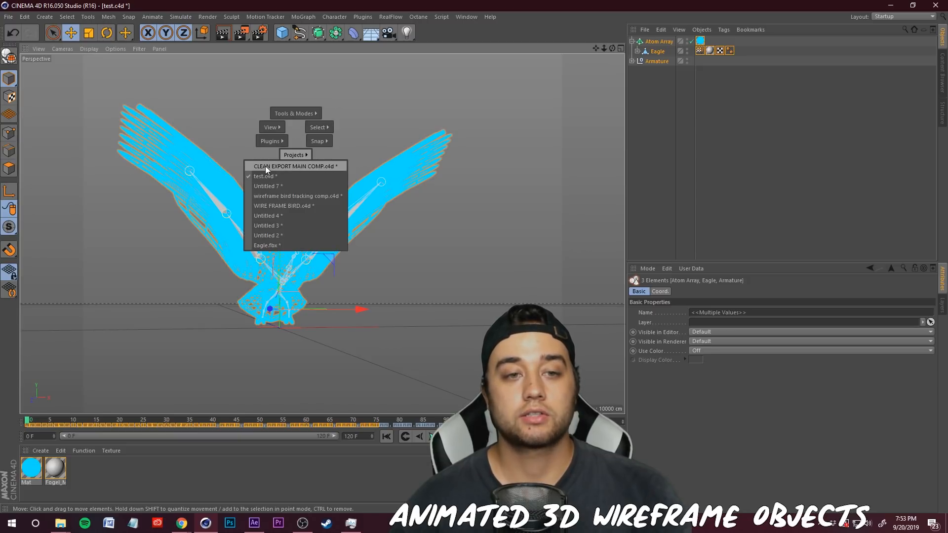
pyautogui.click(293, 165)
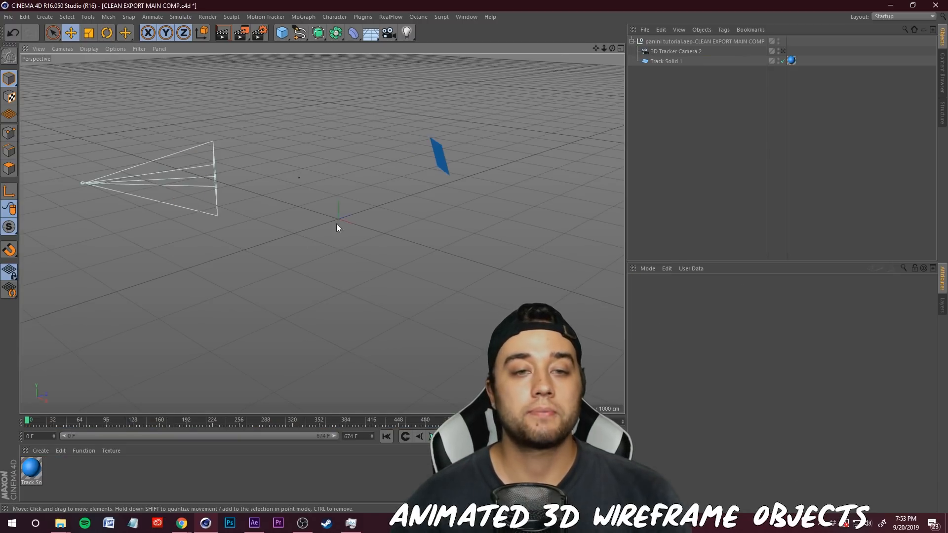
pyautogui.click(423, 444)
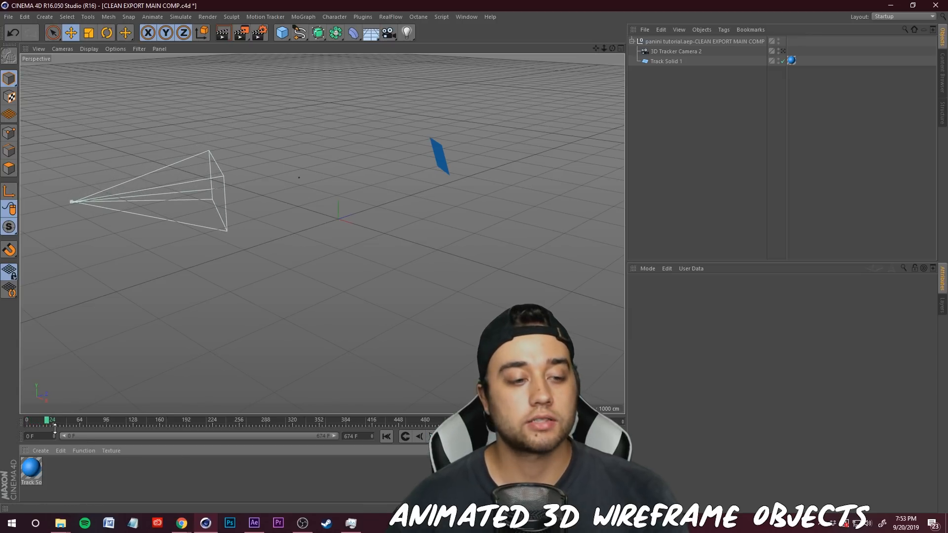
pyautogui.moveTo(55, 424); pyautogui.dragTo(27, 422)
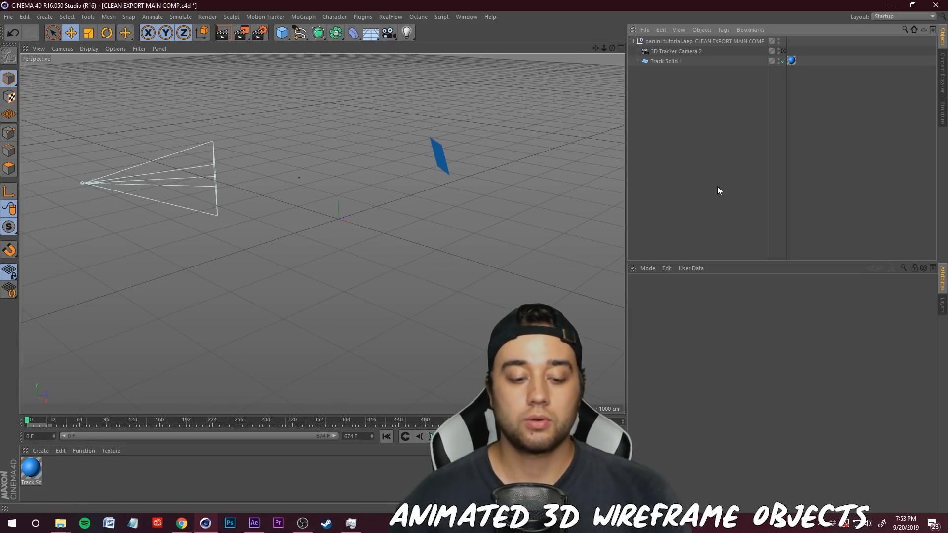
pyautogui.hotkey('ctrl', 'v')
pyautogui.moveTo(455, 187); pyautogui.dragTo(269, 200)
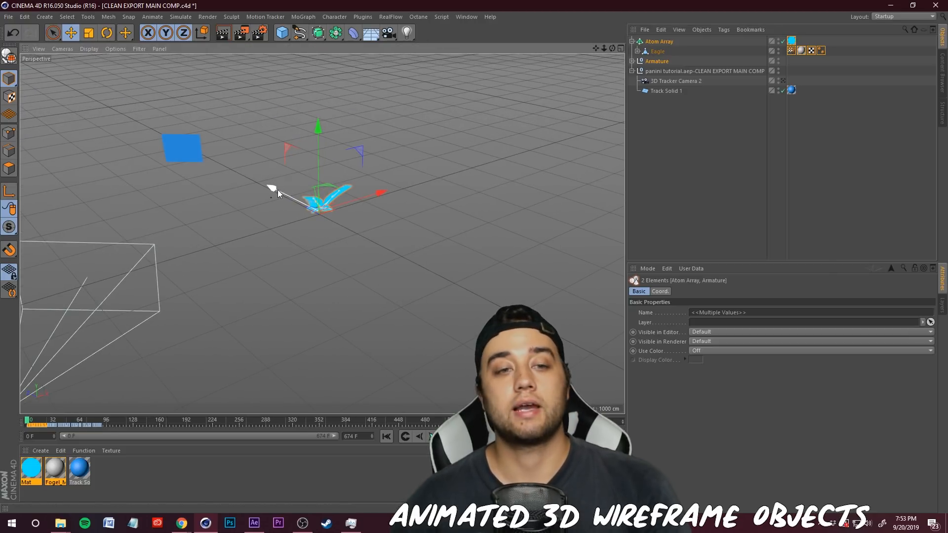
# Step: Group the Atom Array, Eagle and Armature under a null object and name it EAGLE NULL
pyautogui.click(717, 153)
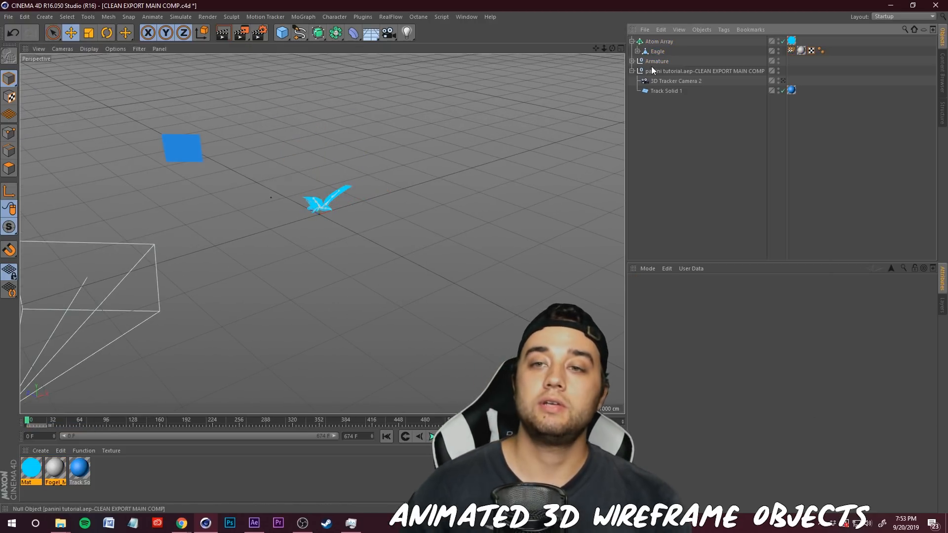
pyautogui.click(657, 62)
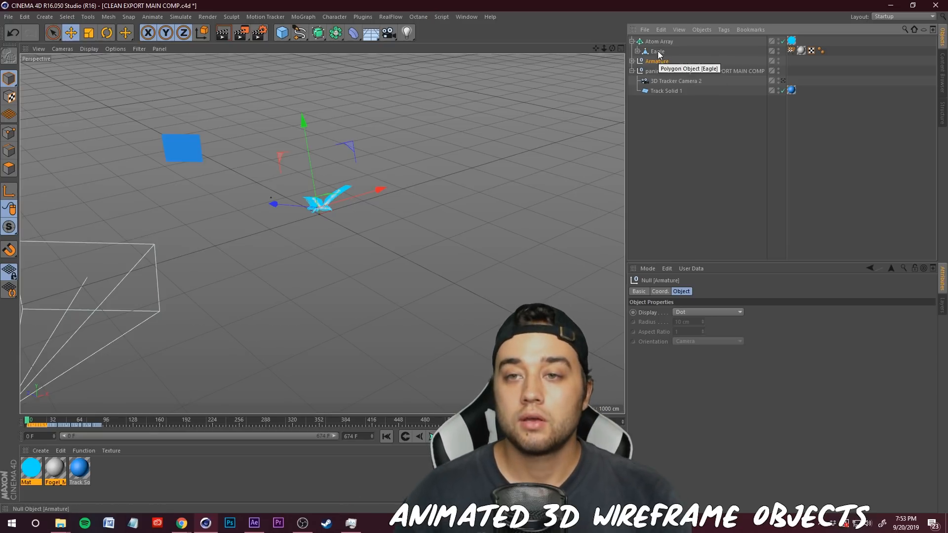
pyautogui.keyDown('ctrl'); pyautogui.click(658, 51); pyautogui.keyUp('ctrl')
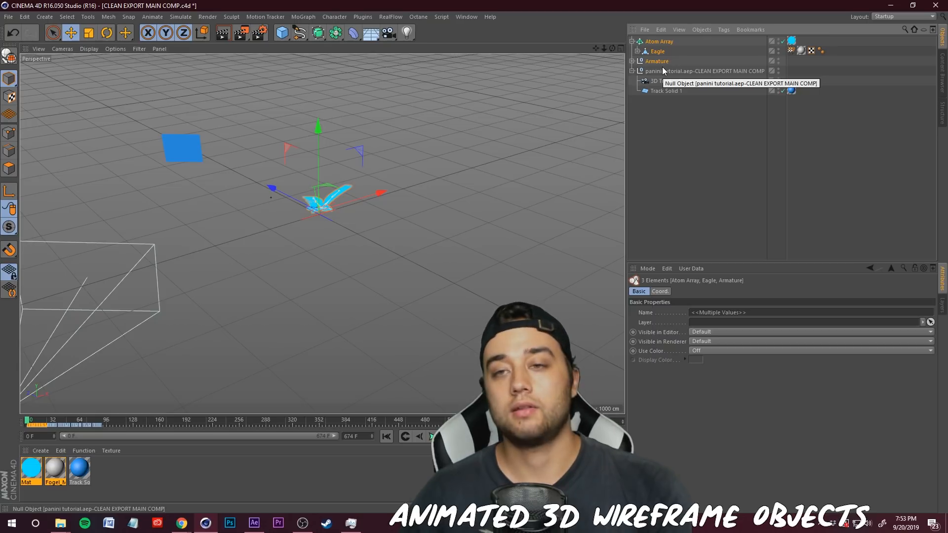
pyautogui.hotkey('alt', 'g')
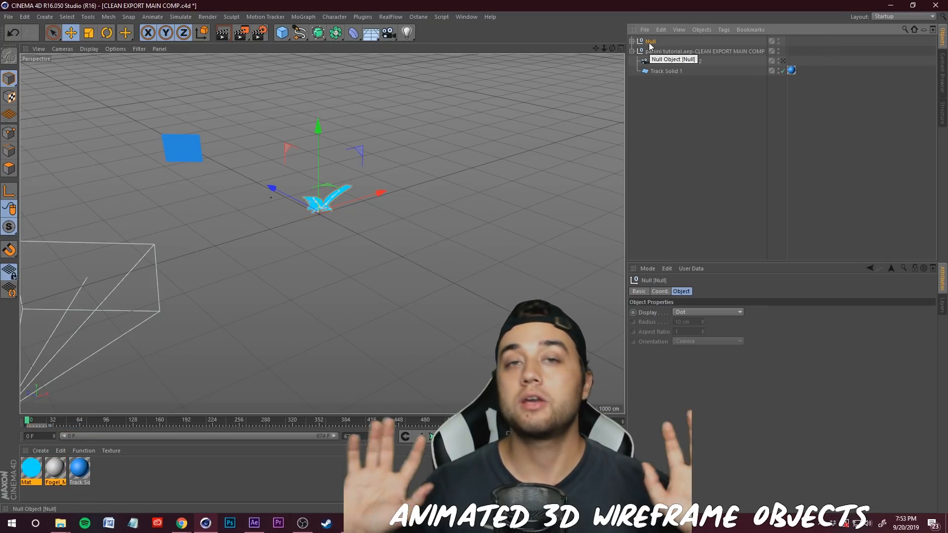
pyautogui.doubleClick(651, 41)
pyautogui.write('EAGLE NULL')
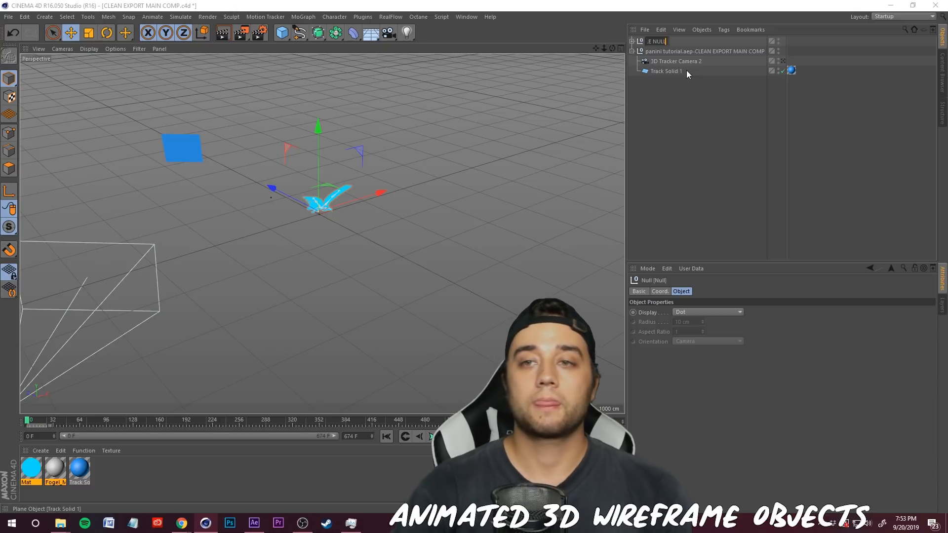
pyautogui.press('Return')
# Step: Move EAGLE NULL towards Track Solid 1 and check its placement through 3D Tracker Camera 2
pyautogui.moveTo(279, 196); pyautogui.dragTo(245, 221)
pyautogui.keyDown('alt'); pyautogui.moveTo(420, 207); pyautogui.dragTo(345, 218); pyautogui.keyUp('alt')
pyautogui.click(784, 61)
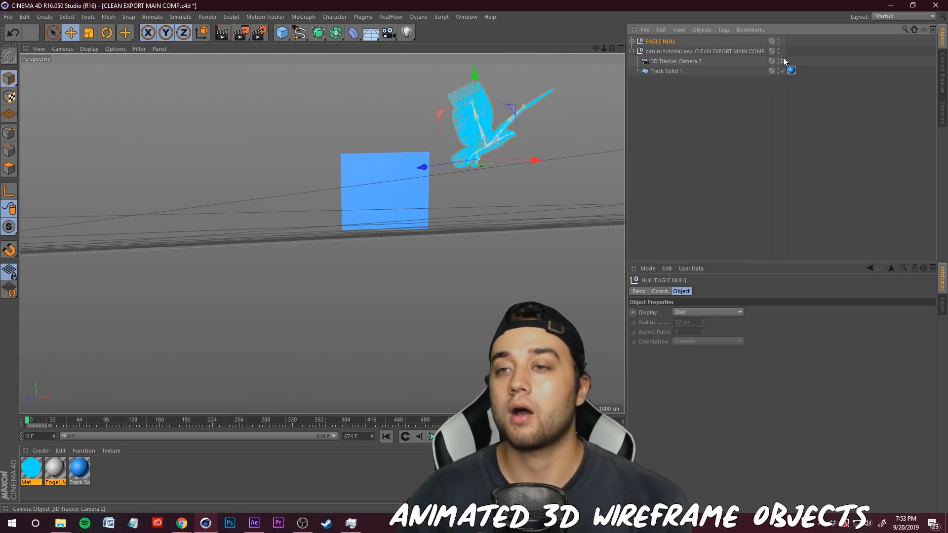
# Step: Leave the tracker camera view and move EAGLE NULL along its axes until the eagle lines up with Track Solid 1
pyautogui.click(783, 61)
pyautogui.scroll(-1, 512, 154)
pyautogui.scroll(5, 507, 164)
pyautogui.keyDown('alt'); pyautogui.moveTo(305, 177); pyautogui.dragTo(382, 179); pyautogui.keyUp('alt')
pyautogui.moveTo(229, 262); pyautogui.dragTo(207, 232)
pyautogui.moveTo(612, 48); pyautogui.dragTo(617, 99)
pyautogui.click(109, 35)
pyautogui.moveTo(185, 264); pyautogui.dragTo(146, 263)
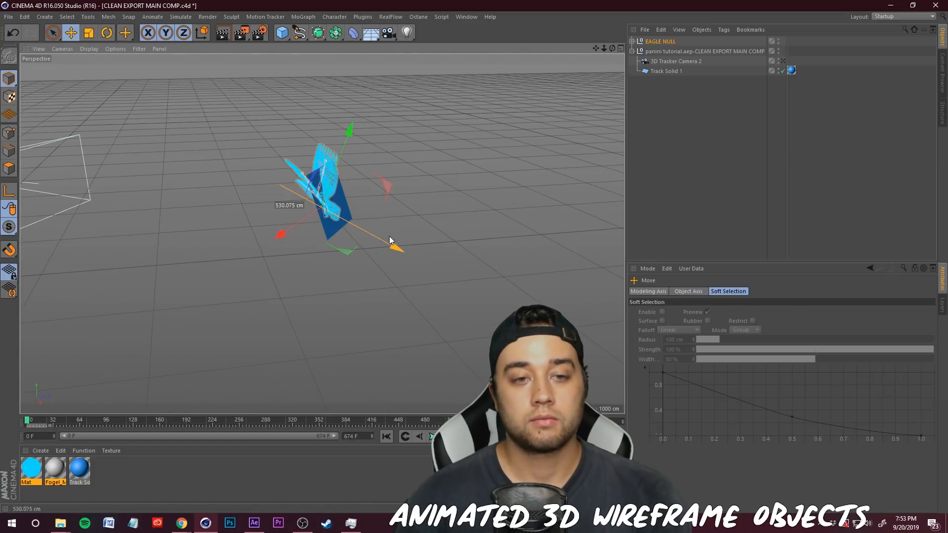
pyautogui.moveTo(390, 238); pyautogui.dragTo(387, 237)
pyautogui.moveTo(292, 230); pyautogui.dragTo(313, 230)
pyautogui.moveTo(355, 118); pyautogui.dragTo(354, 132)
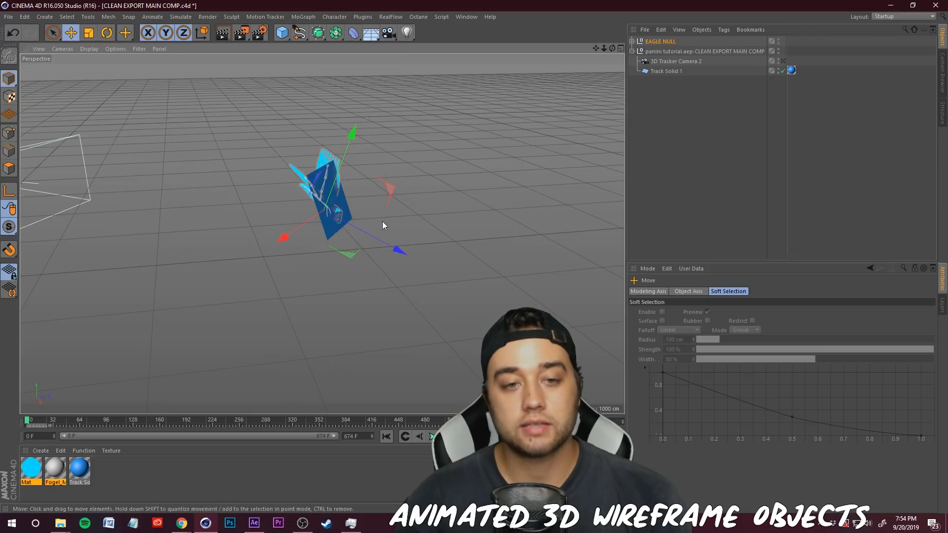
pyautogui.moveTo(389, 247); pyautogui.dragTo(396, 251)
pyautogui.moveTo(321, 233); pyautogui.dragTo(431, 218)
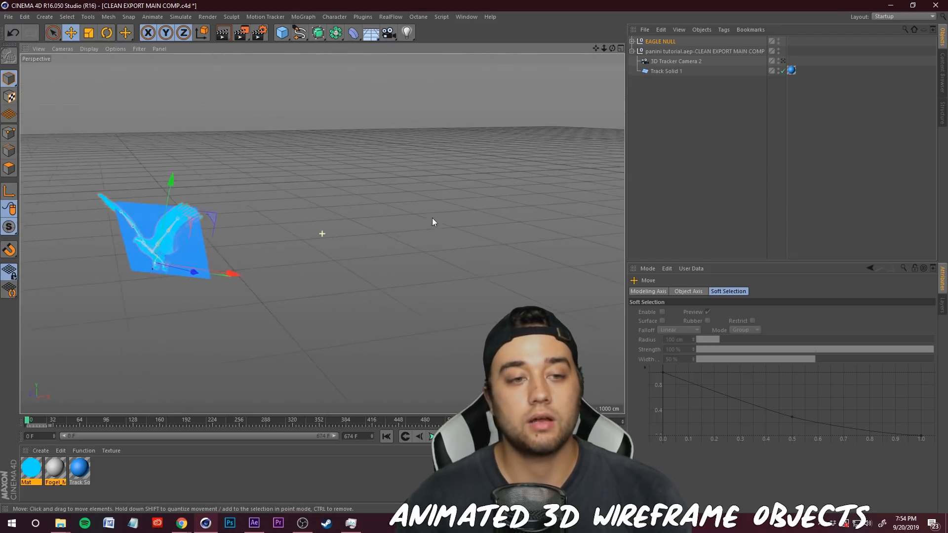
pyautogui.moveTo(240, 213); pyautogui.dragTo(217, 232)
pyautogui.scroll(-3, 212, 234)
# Step: Check the eagle's tracked placement through 3D Tracker Camera 2 during playback, and disable Track Solid 1
pyautogui.click(784, 61)
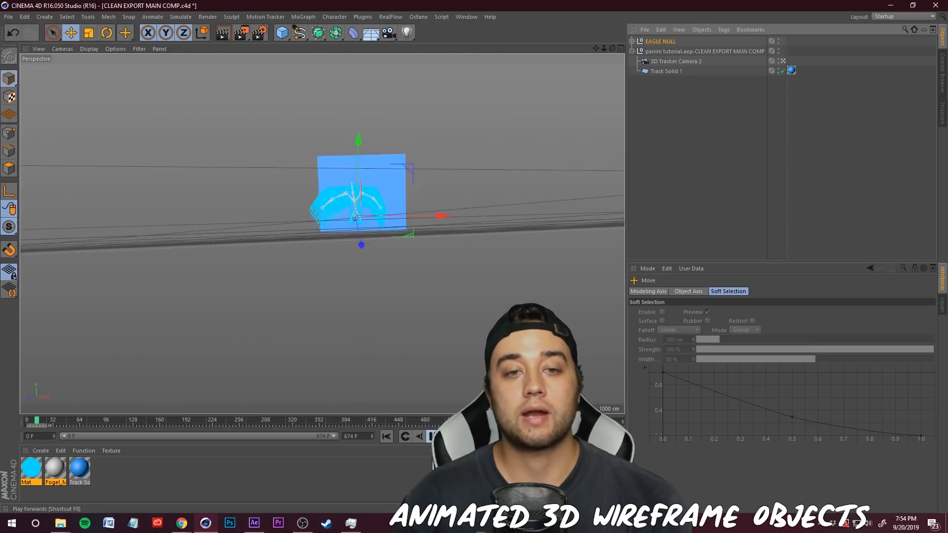
pyautogui.click(433, 437)
pyautogui.click(783, 61)
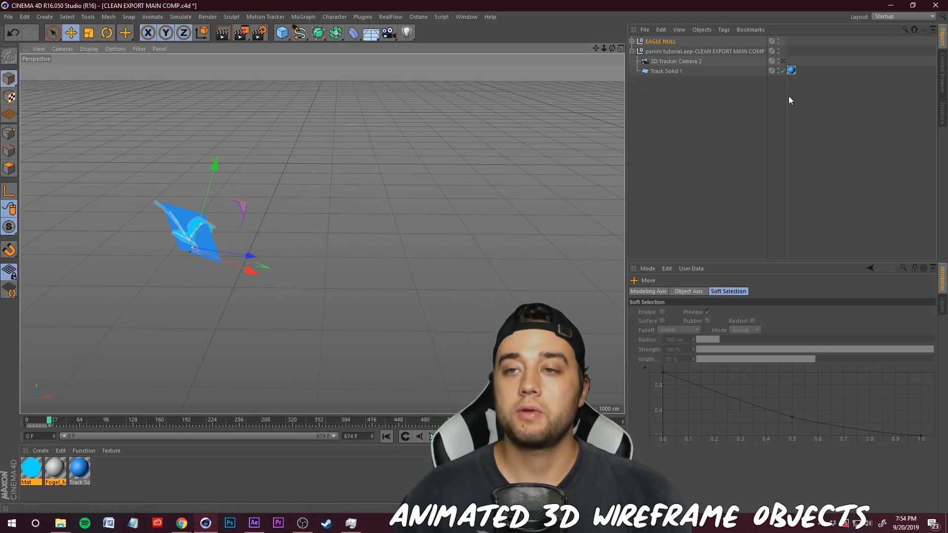
pyautogui.click(783, 61)
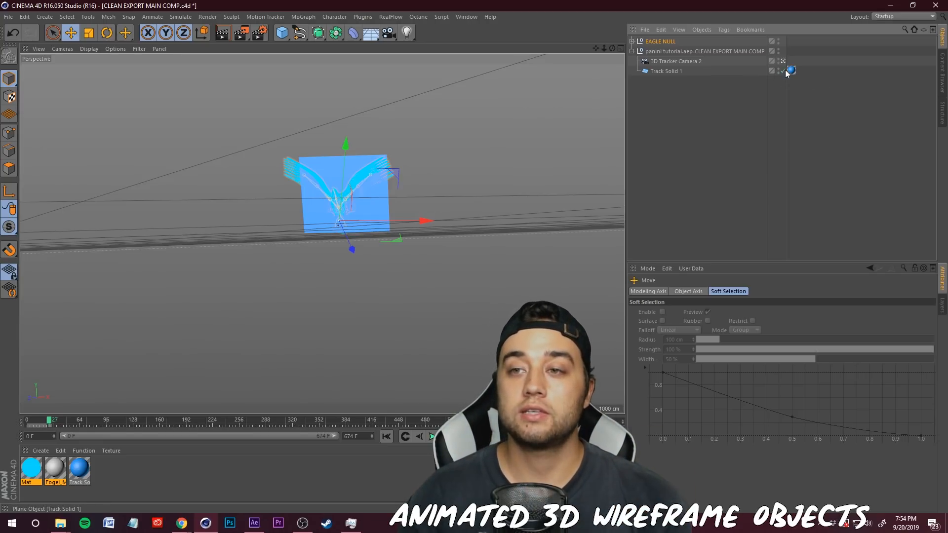
pyautogui.click(656, 71)
pyautogui.click(784, 71)
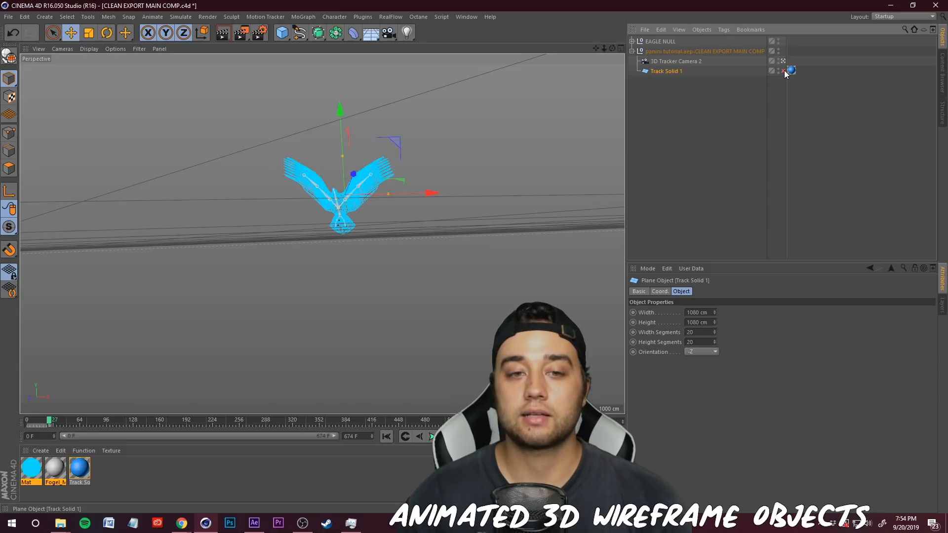
# Step: Save the CLEAN EXPORT MAIN COMP project and switch to After Effects
pyautogui.click(8, 17)
pyautogui.click(18, 99)
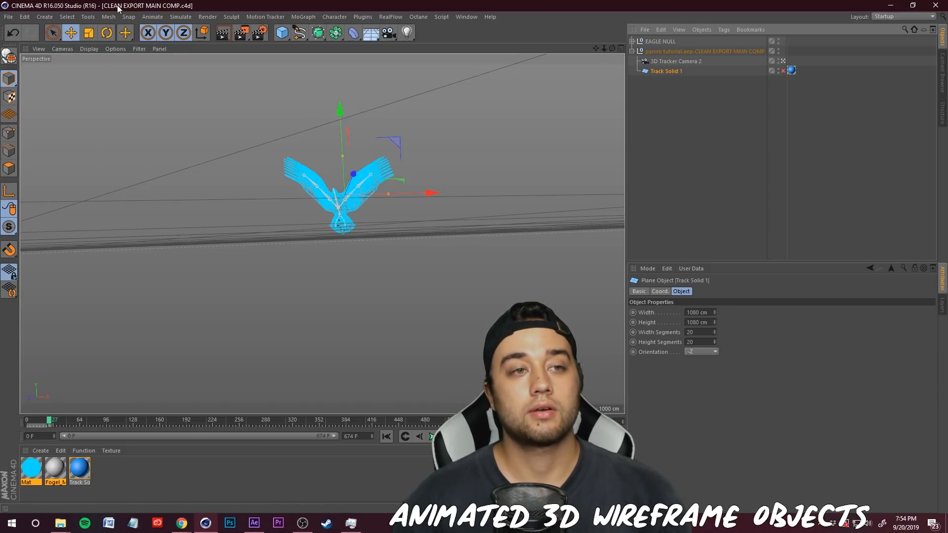
pyautogui.click(258, 524)
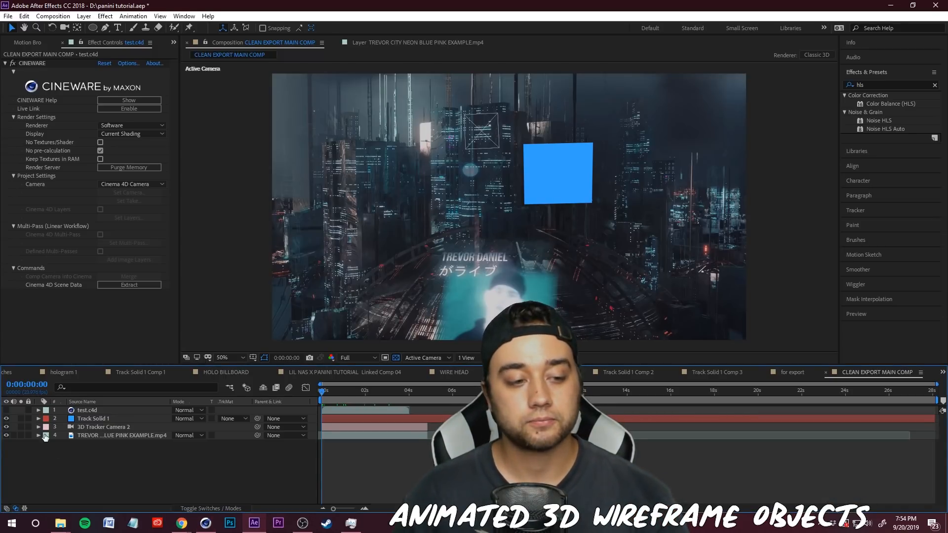
# Step: Hide Track Solid 1 and add CLEAN EXPORT MAIN COMP.c4d from the 3D PROJECT FILES folder as the composition's top layer
pyautogui.click(43, 420)
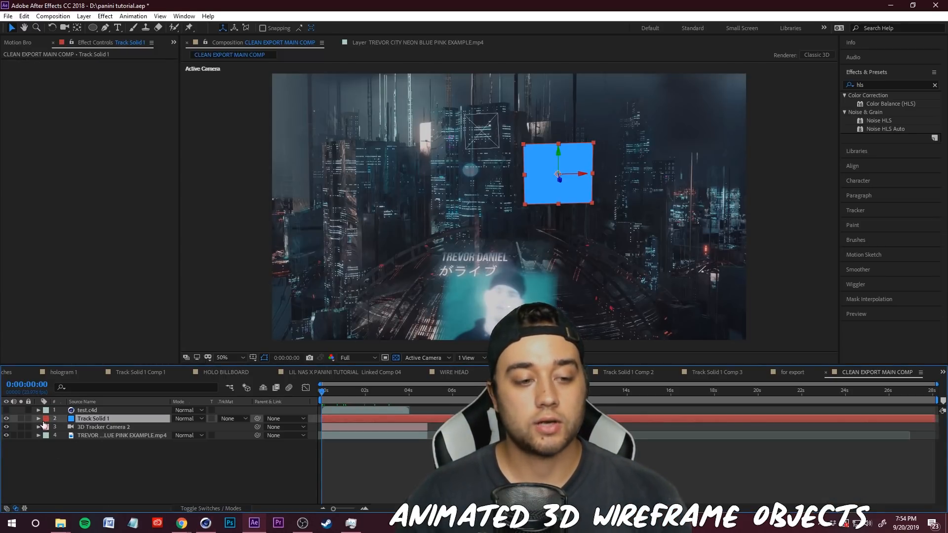
pyautogui.click(7, 418)
pyautogui.moveTo(64, 526)
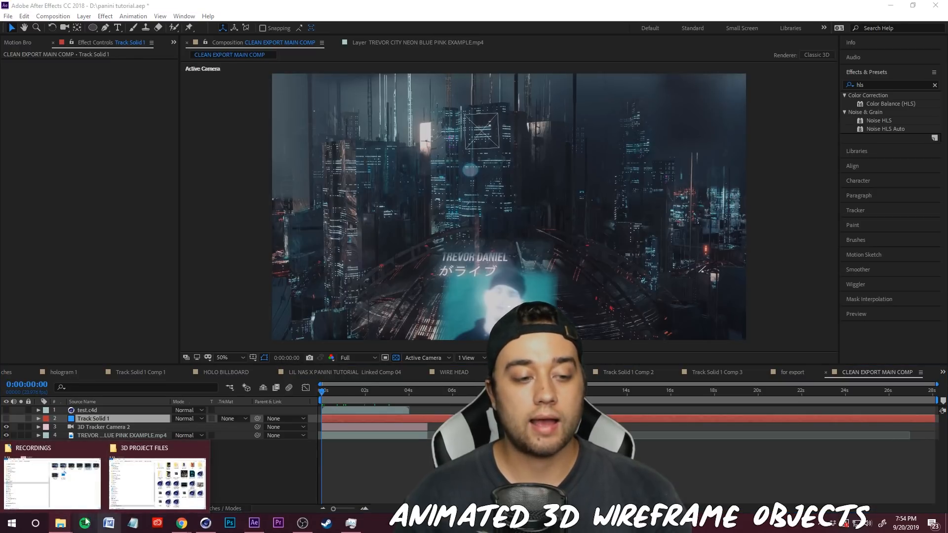
pyautogui.click(159, 477)
pyautogui.click(669, 406)
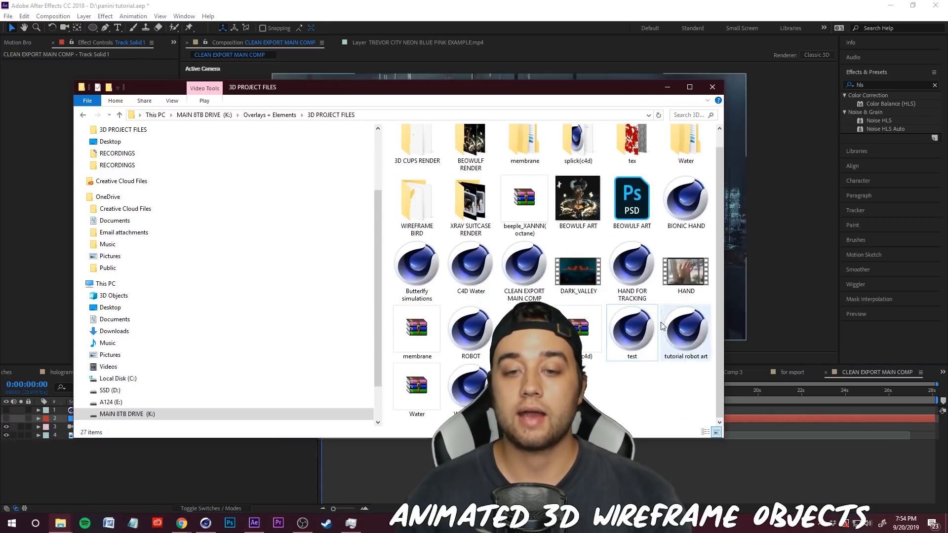
pyautogui.click(667, 87)
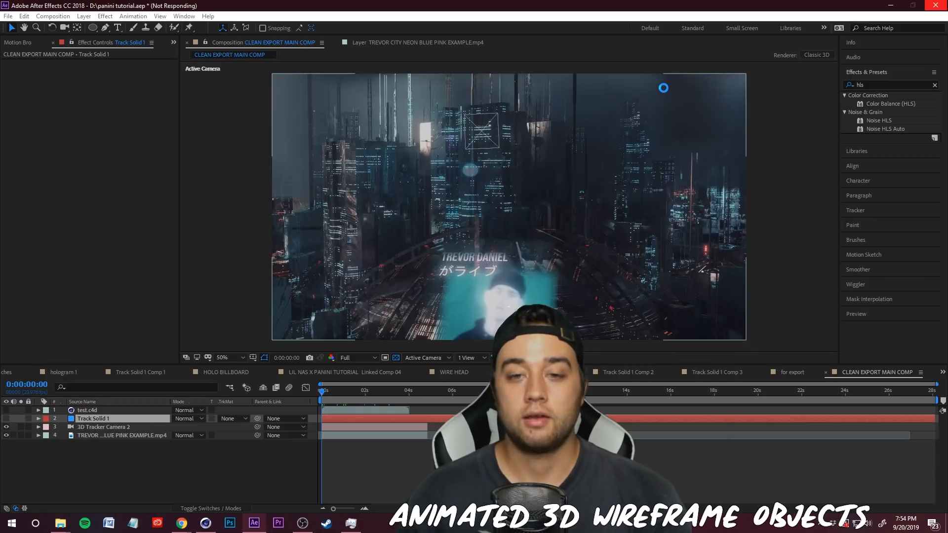
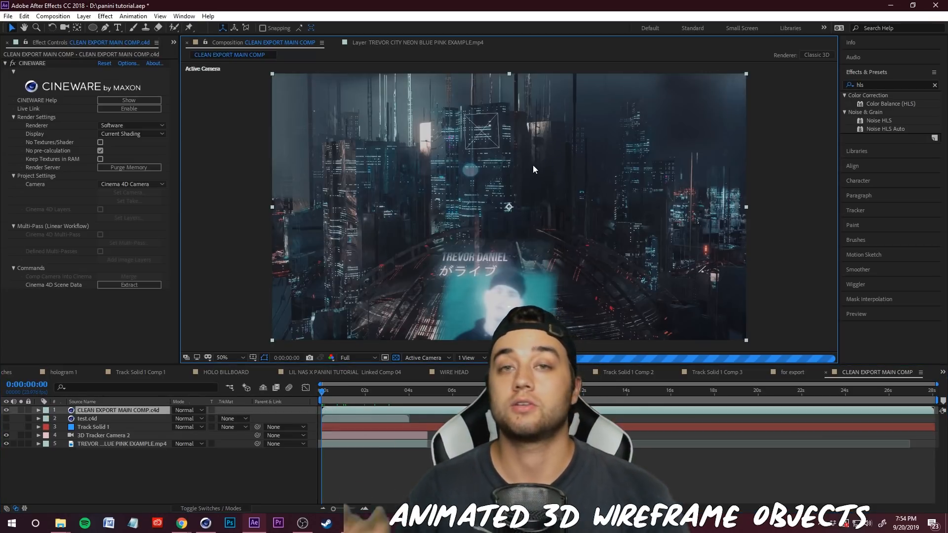
# Step: Scrub the composition's first few seconds to check how the wireframe eagle tracks with the city footage
pyautogui.moveTo(322, 392); pyautogui.dragTo(331, 392)
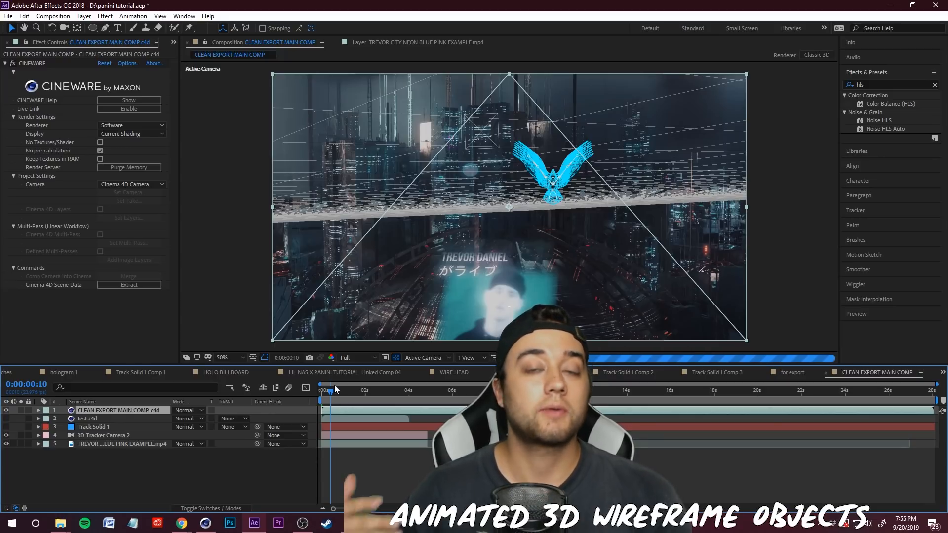
pyautogui.moveTo(334, 389); pyautogui.dragTo(348, 392)
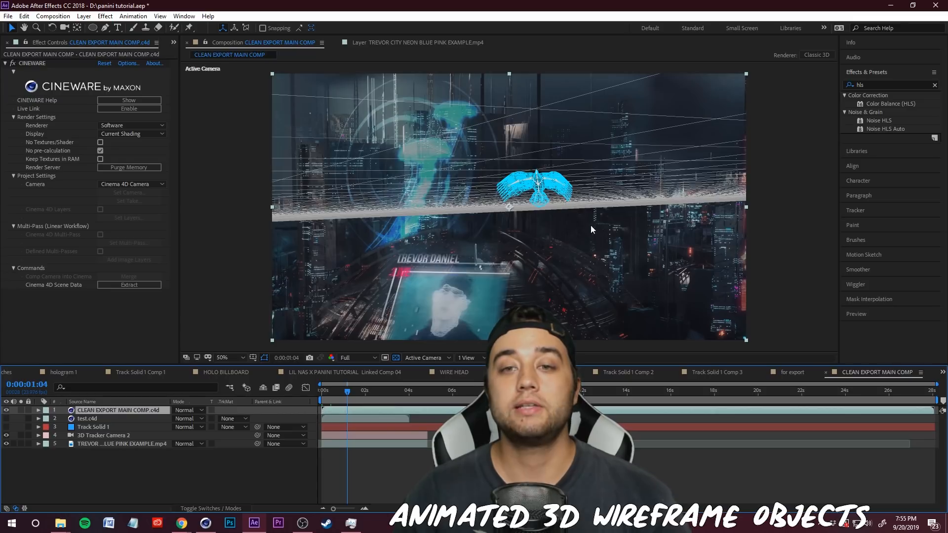
pyautogui.click(365, 391)
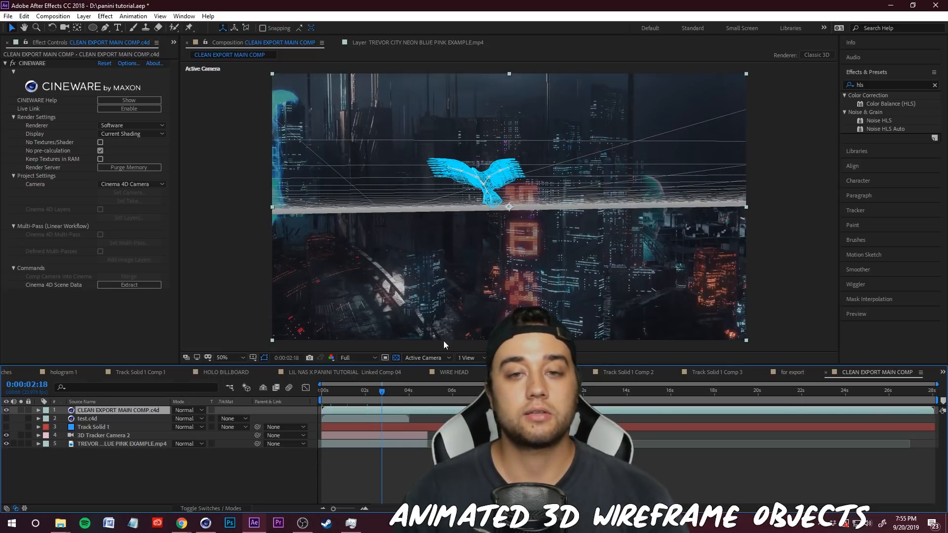
# Step: Switch to Cinema 4D, rotate EAGLE NULL slightly around its vertical axis, and save the project
pyautogui.click(206, 523)
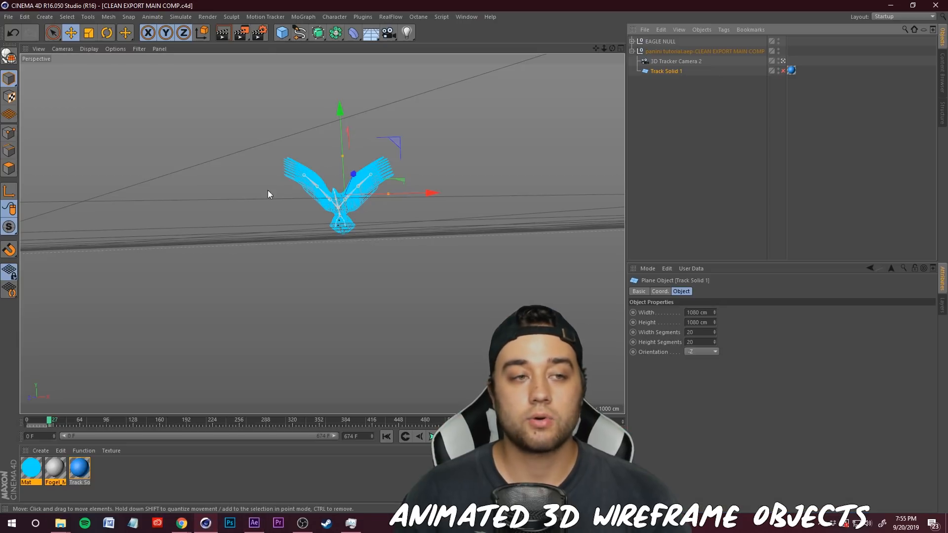
pyautogui.click(659, 41)
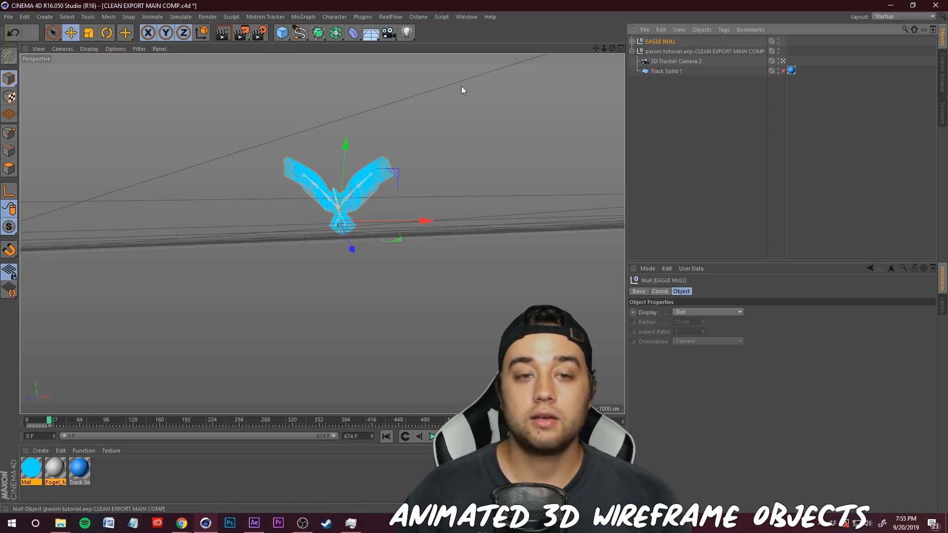
pyautogui.click(103, 33)
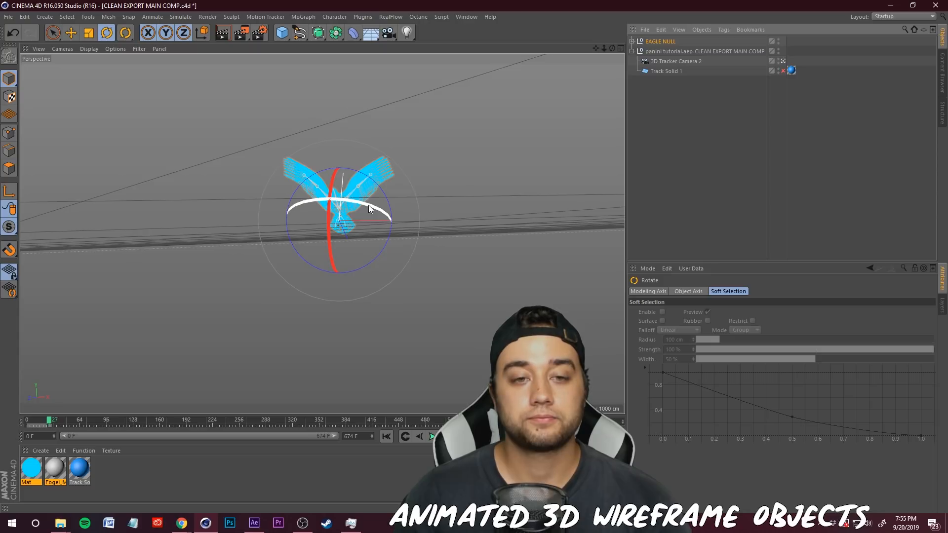
pyautogui.moveTo(369, 205); pyautogui.dragTo(403, 208)
pyautogui.click(9, 17)
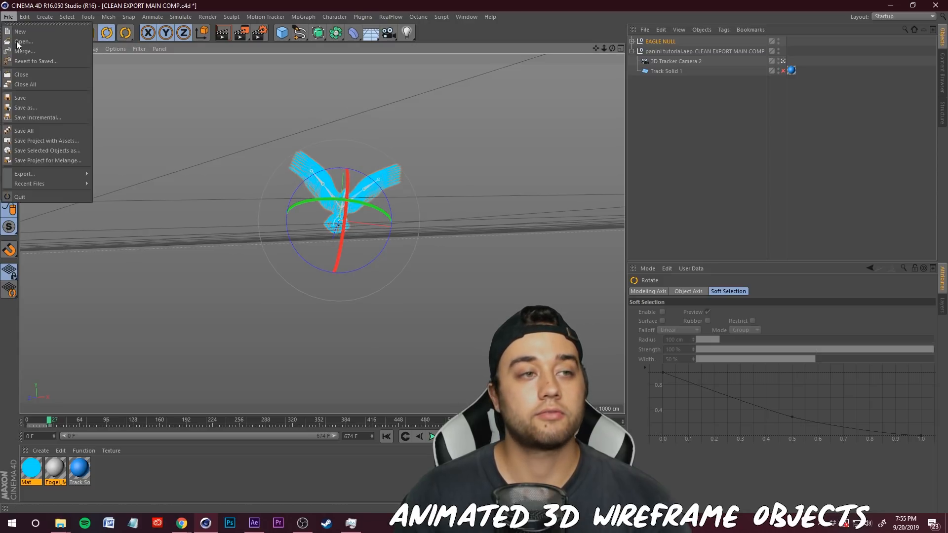
pyautogui.click(19, 98)
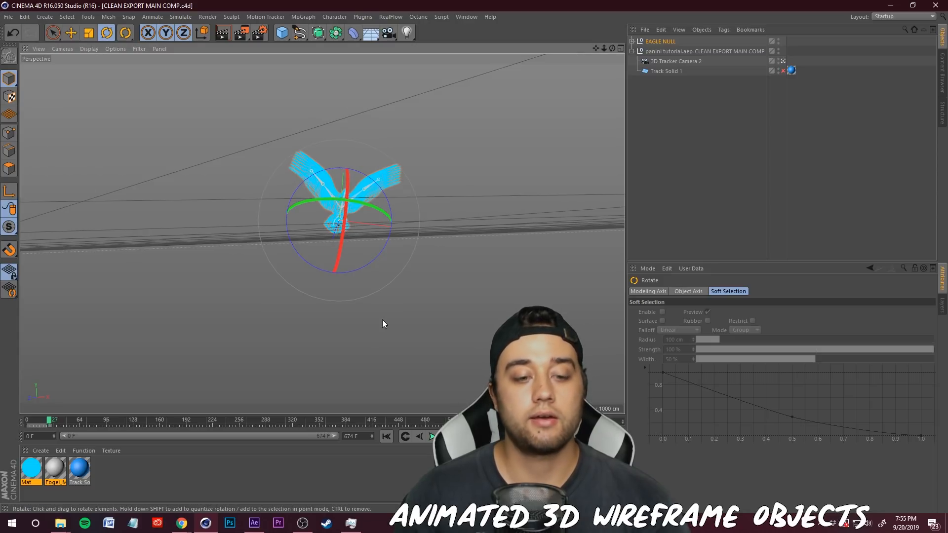
# Step: Return to After Effects, check the rotated eagle at several times, and hide the CLEAN EXPORT MAIN COMP.c4d layer
pyautogui.click(253, 525)
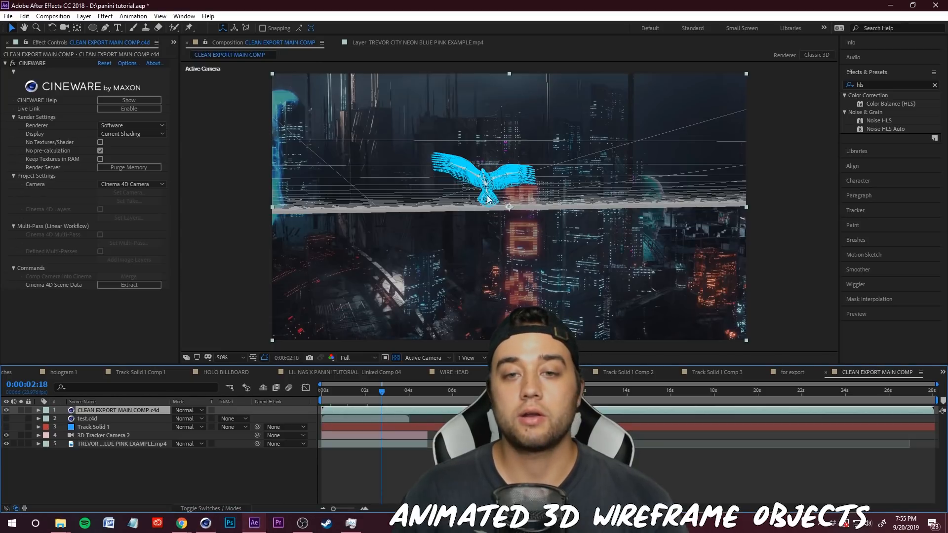
pyautogui.moveTo(383, 392); pyautogui.dragTo(352, 393)
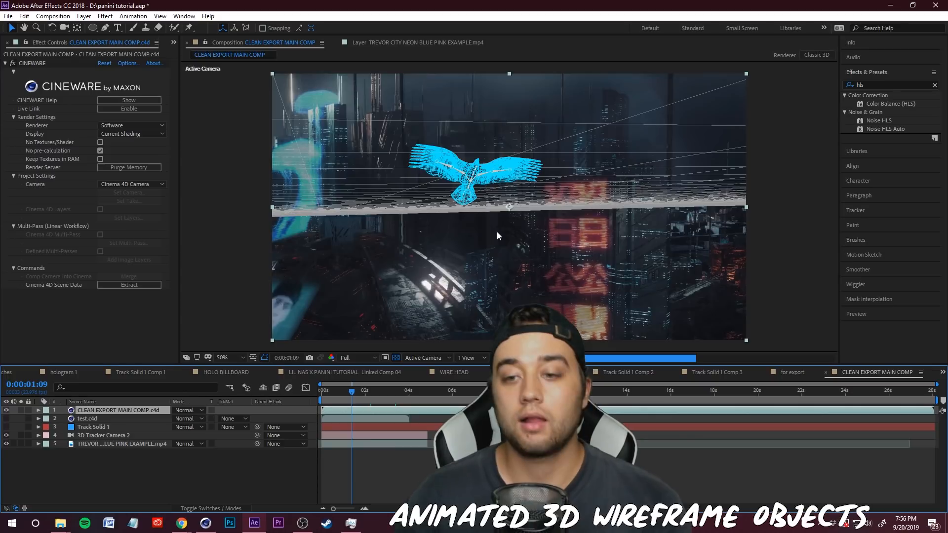
pyautogui.click(364, 391)
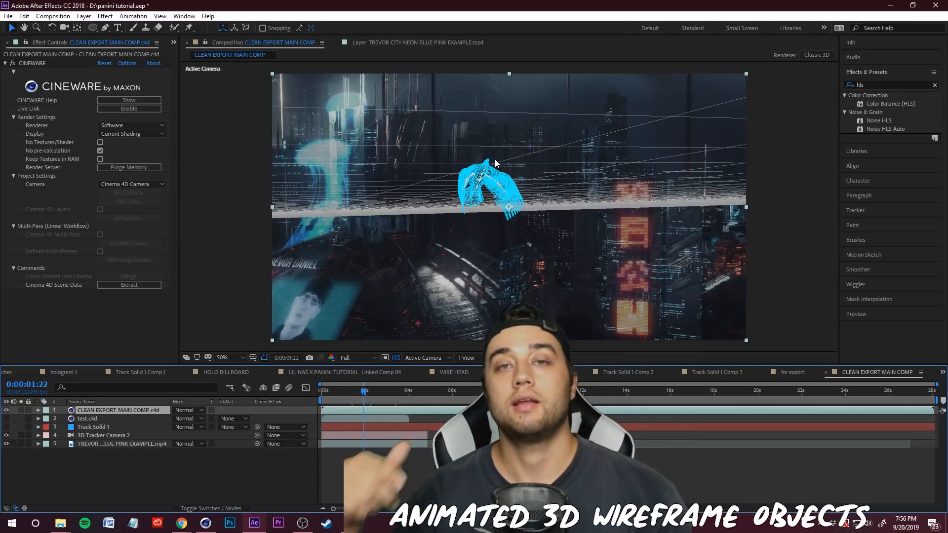
pyautogui.click(7, 411)
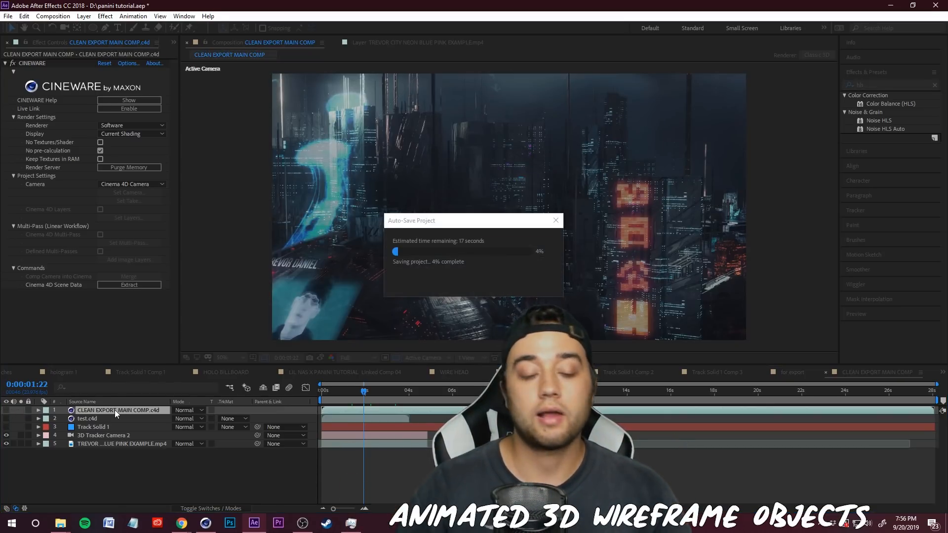
# Step: Switch to Cinema 4D and scrub from frame 0 to find where 3D Tracker Camera 2's keyframes end
pyautogui.click(206, 525)
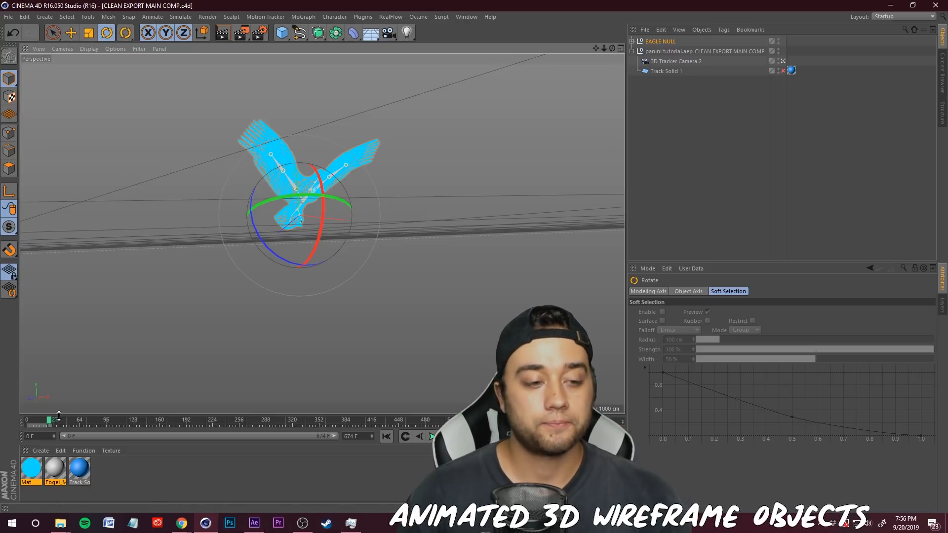
pyautogui.moveTo(50, 421); pyautogui.dragTo(24, 418)
pyautogui.click(226, 474)
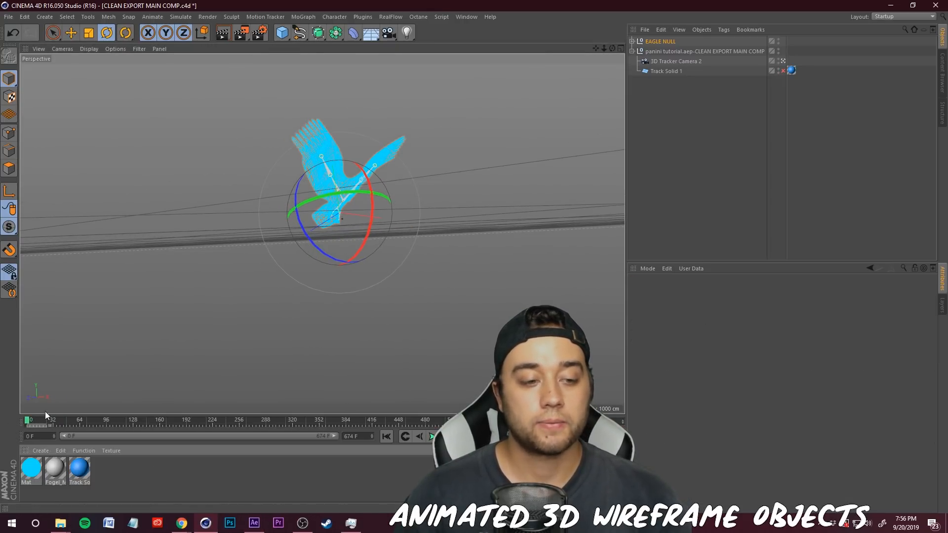
pyautogui.click(662, 42)
pyautogui.click(674, 63)
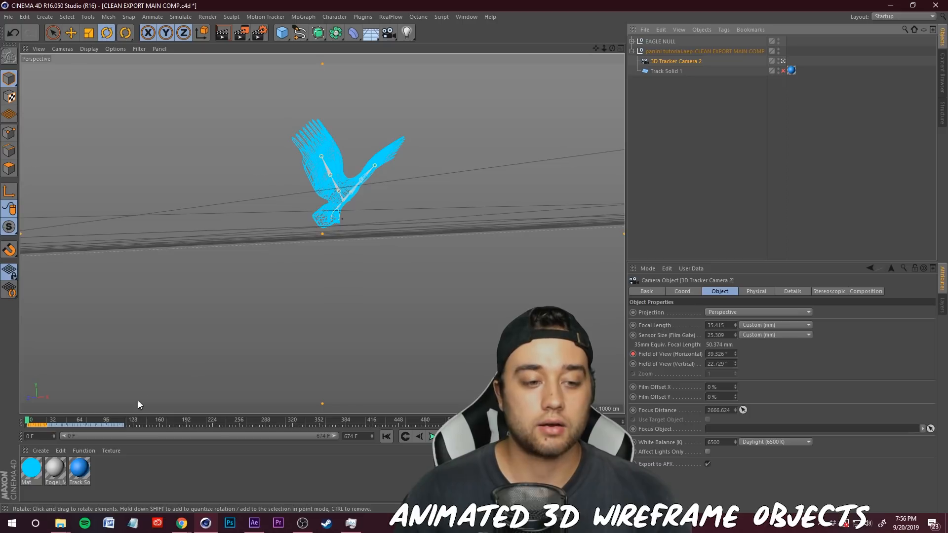
pyautogui.moveTo(39, 422); pyautogui.dragTo(123, 427)
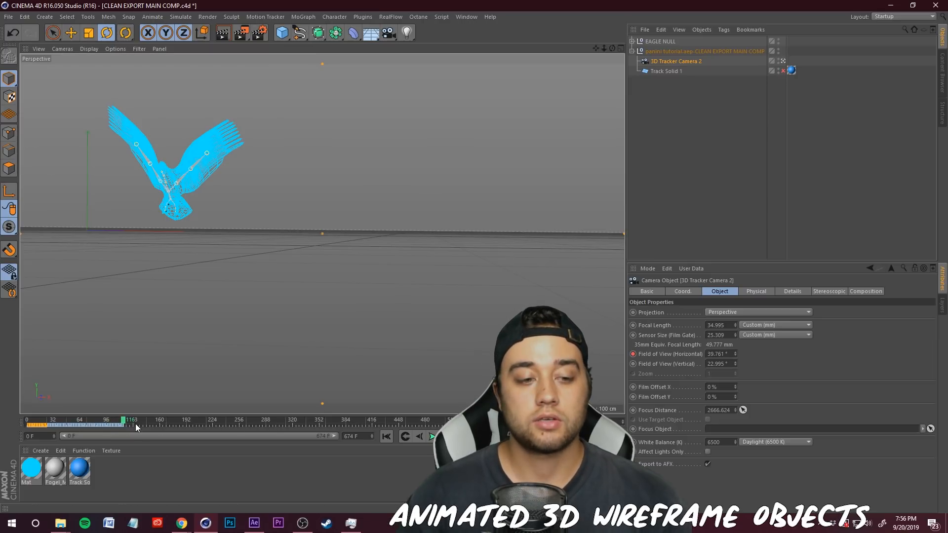
# Step: Set the render output's frame range to Manual, ending at frame 116
pyautogui.click(254, 34)
pyautogui.click(78, 43)
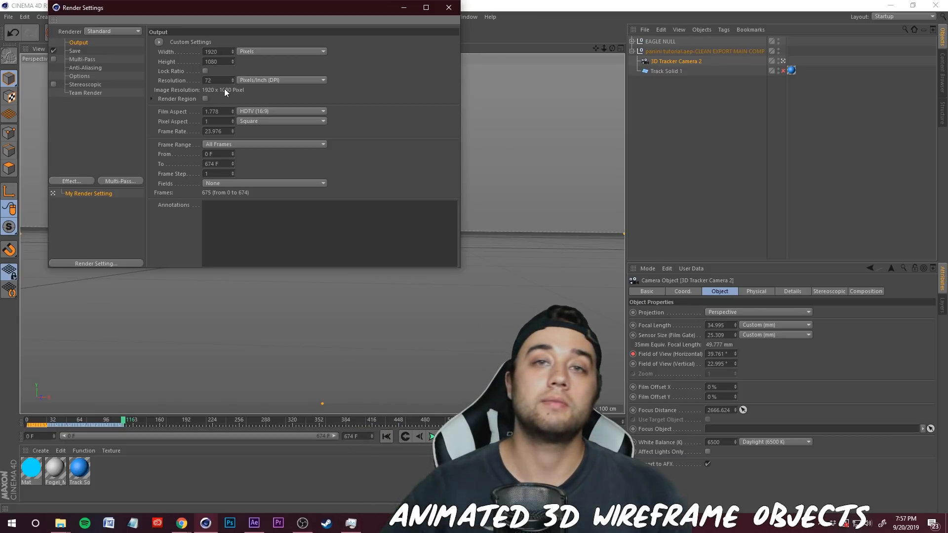
pyautogui.click(224, 144)
pyautogui.click(224, 162)
pyautogui.doubleClick(216, 164)
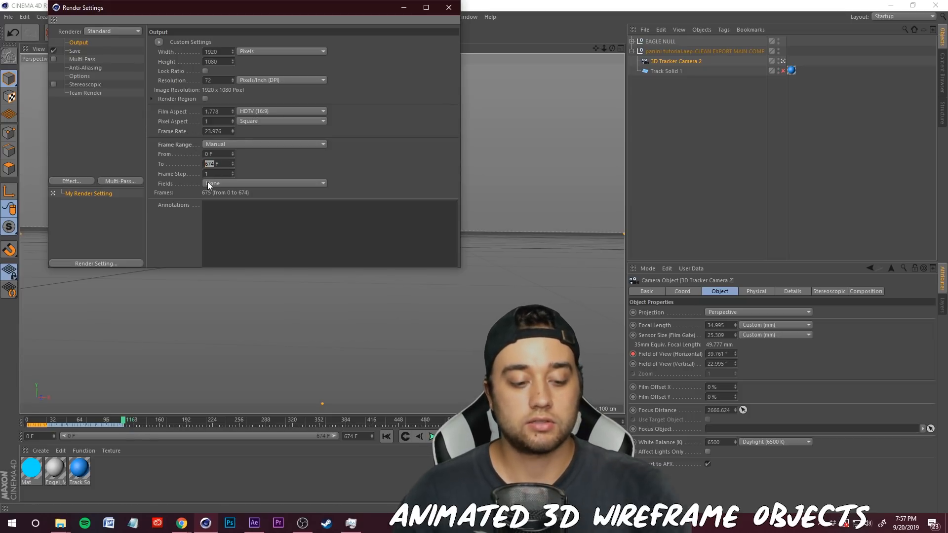
pyautogui.write('116')
pyautogui.press('Return')
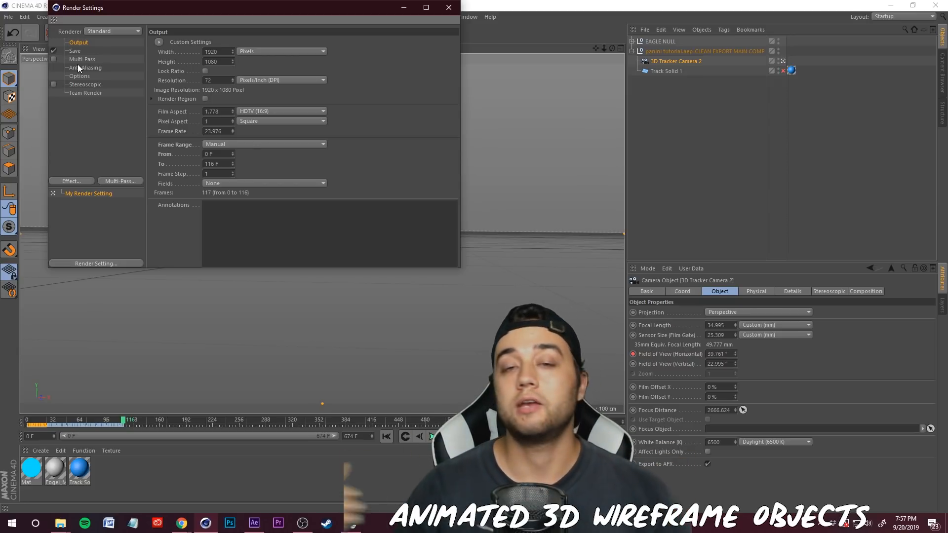
# Step: Browse for the render's save location and create a folder named wireframe bird 2 inside 3D PROJECT FILES
pyautogui.click(75, 51)
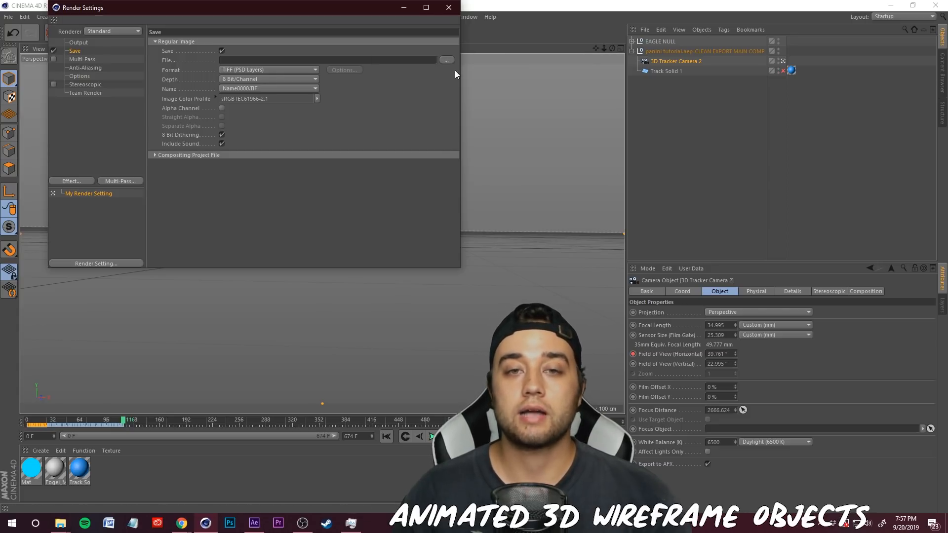
pyautogui.click(446, 60)
pyautogui.scroll(-1, 593, 267)
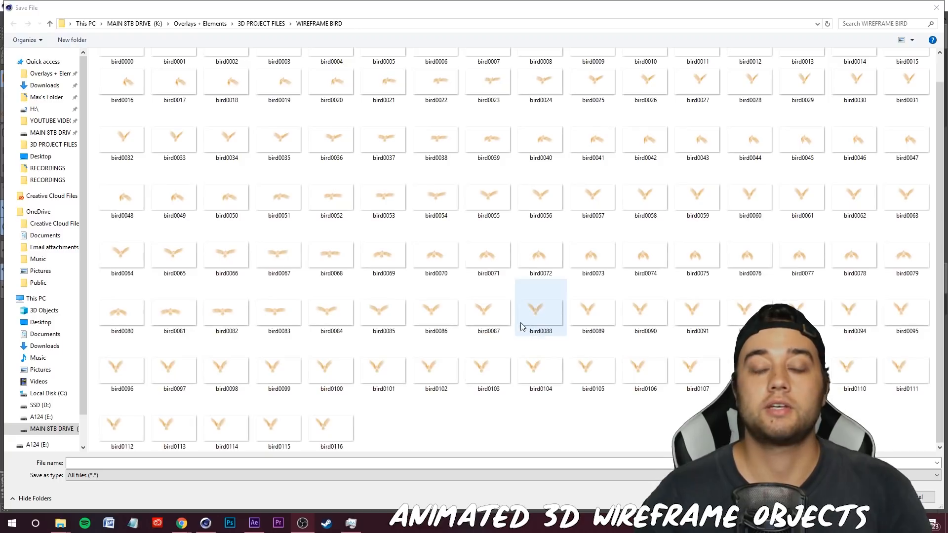
pyautogui.scroll(1, 499, 303)
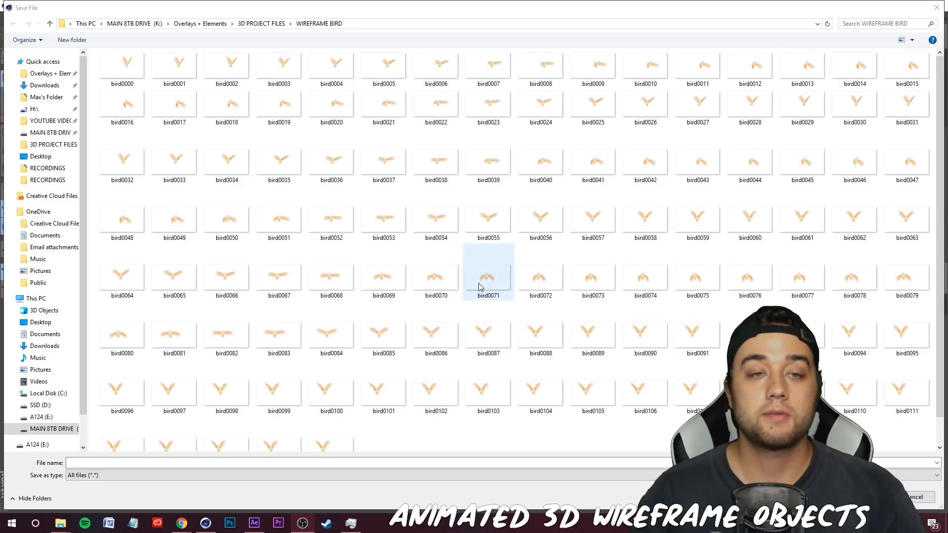
pyautogui.click(262, 22)
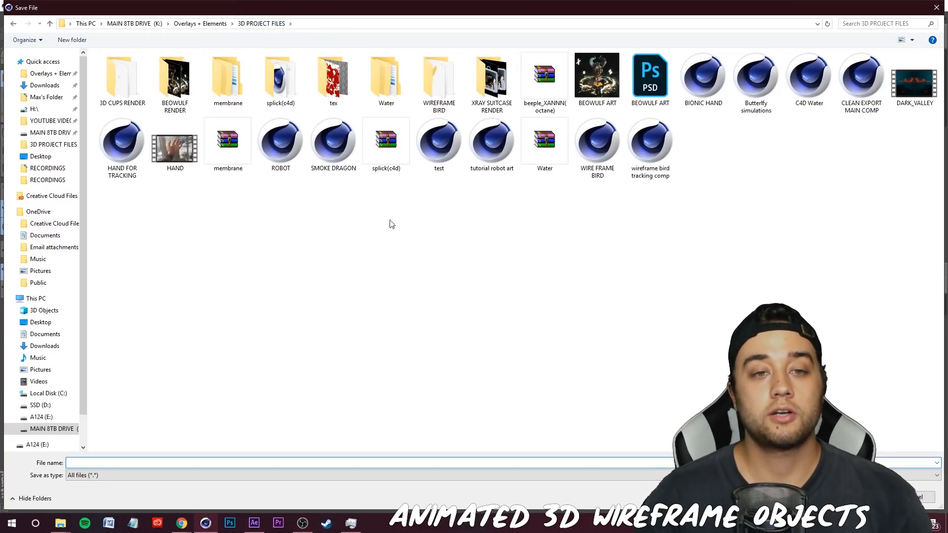
pyautogui.rightClick(322, 248)
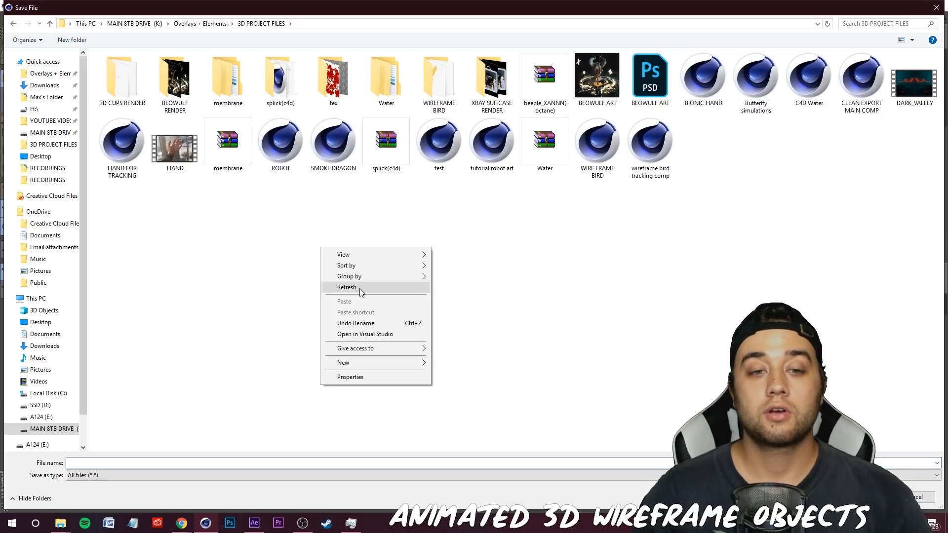
pyautogui.moveTo(360, 364)
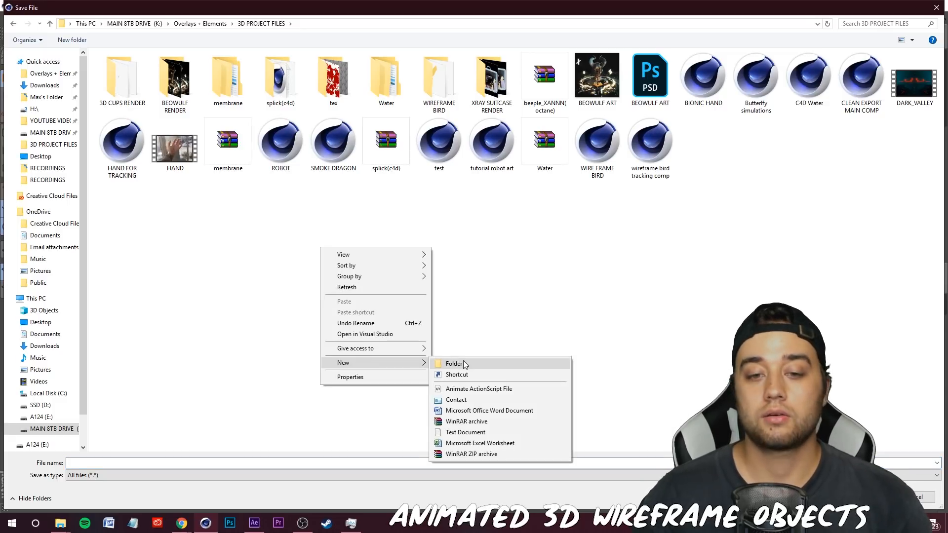
pyautogui.click(462, 361)
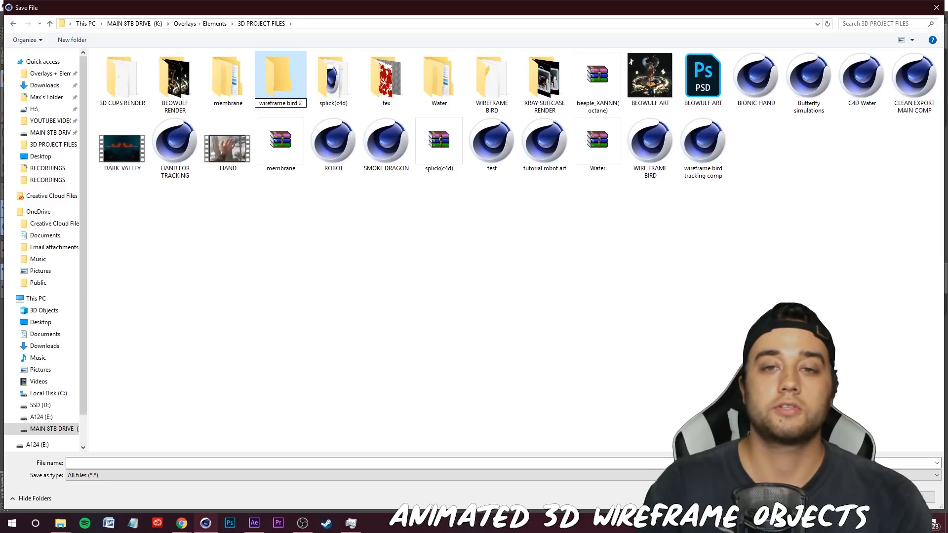
pyautogui.press('Return')
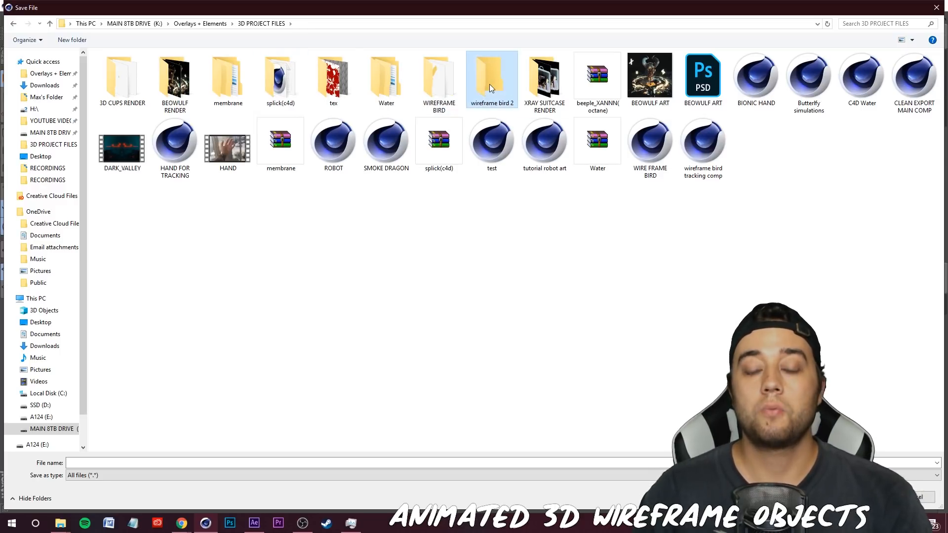
# Step: Set the render's output file to bird in the wireframe bird 2 folder and reopen the render settings
pyautogui.doubleClick(492, 88)
pyautogui.click(127, 462)
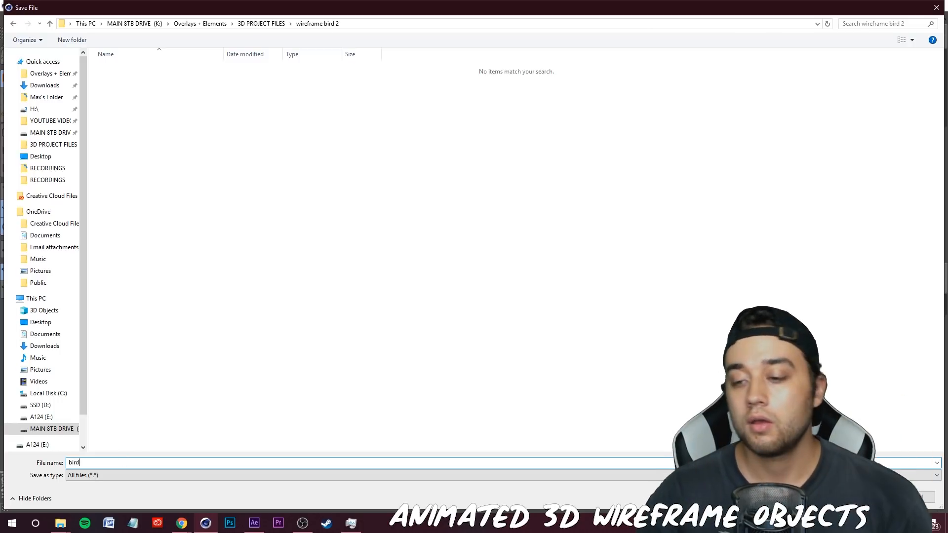
pyautogui.press('Return')
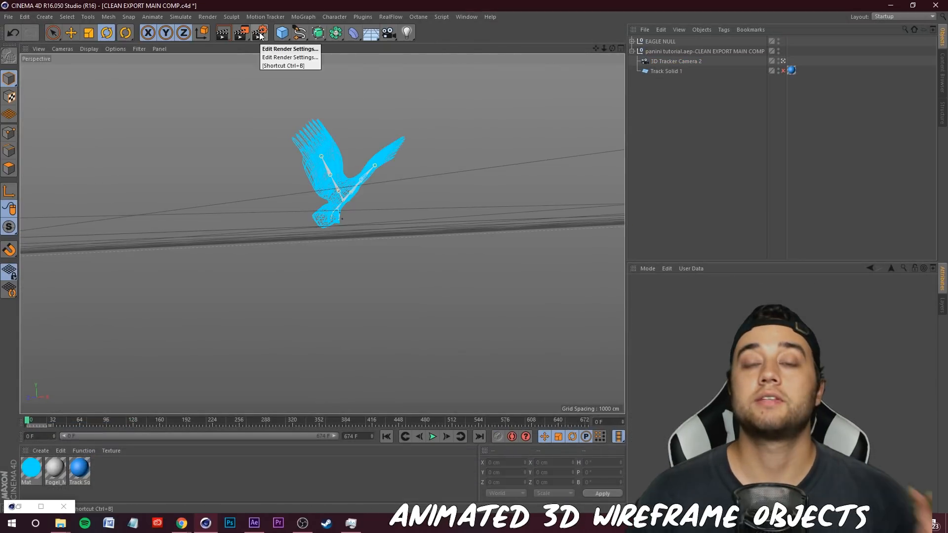
pyautogui.click(259, 32)
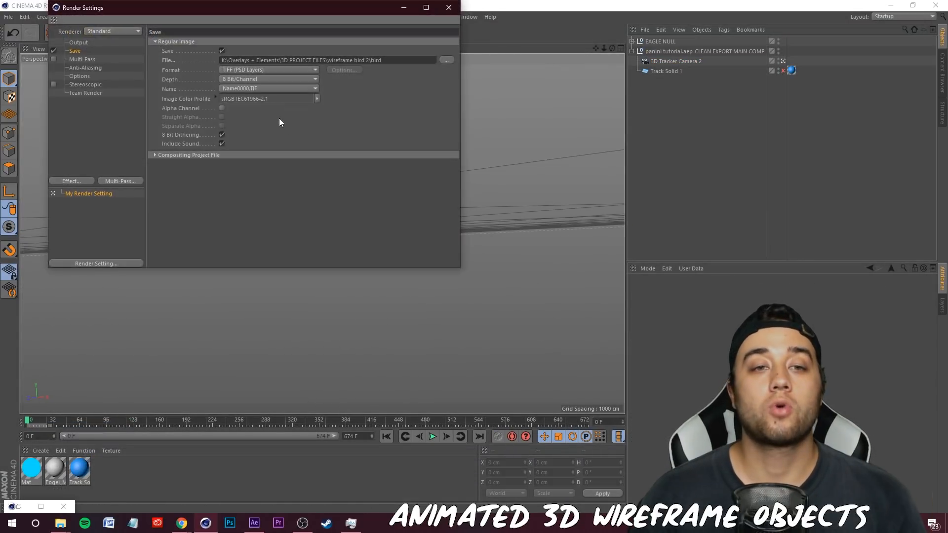
# Step: Enable the alpha channel in the render's save settings and render the bird animation to the Picture Viewer
pyautogui.click(222, 108)
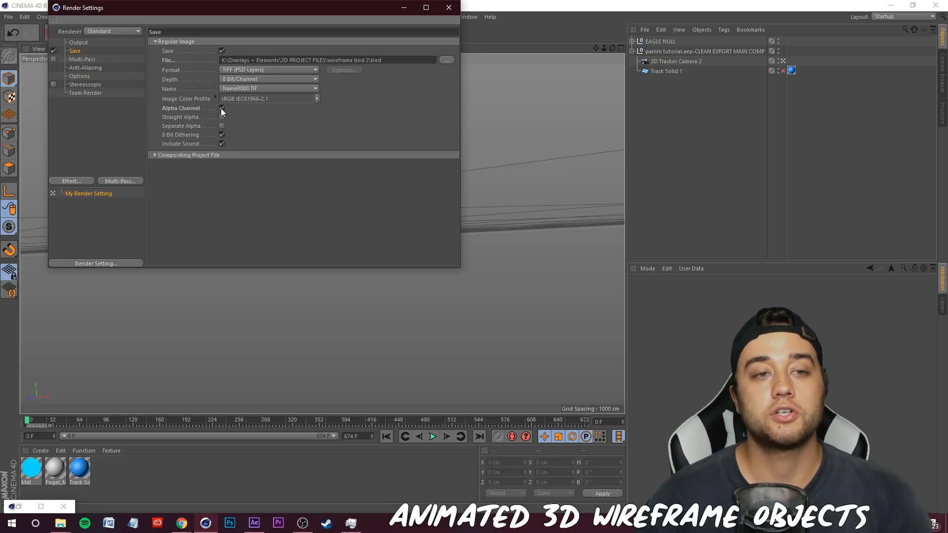
pyautogui.click(448, 8)
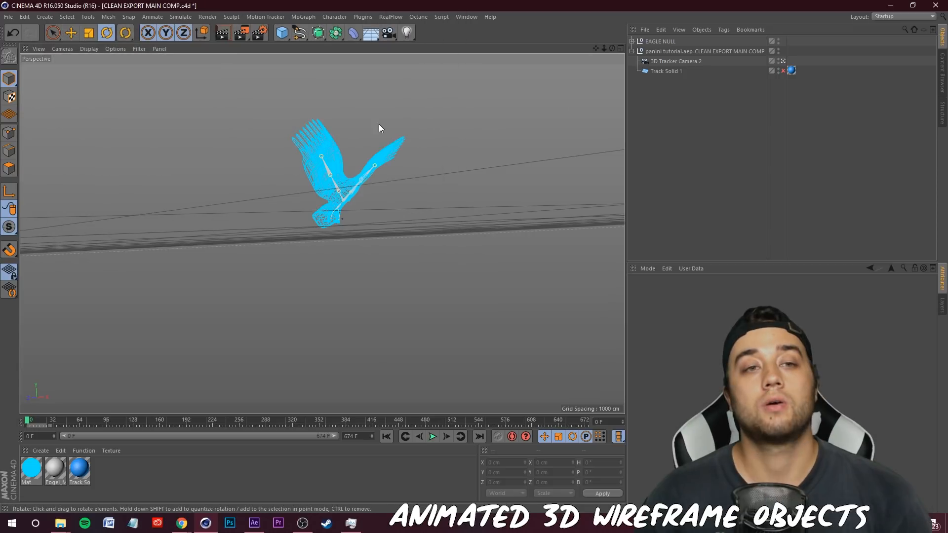
pyautogui.click(241, 34)
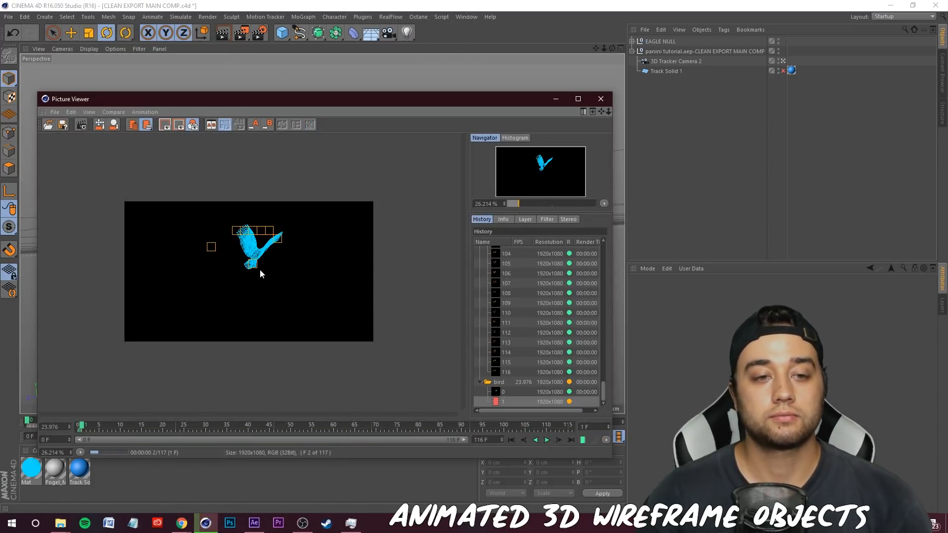
pyautogui.scroll(2, 258, 266)
pyautogui.scroll(-1, 258, 267)
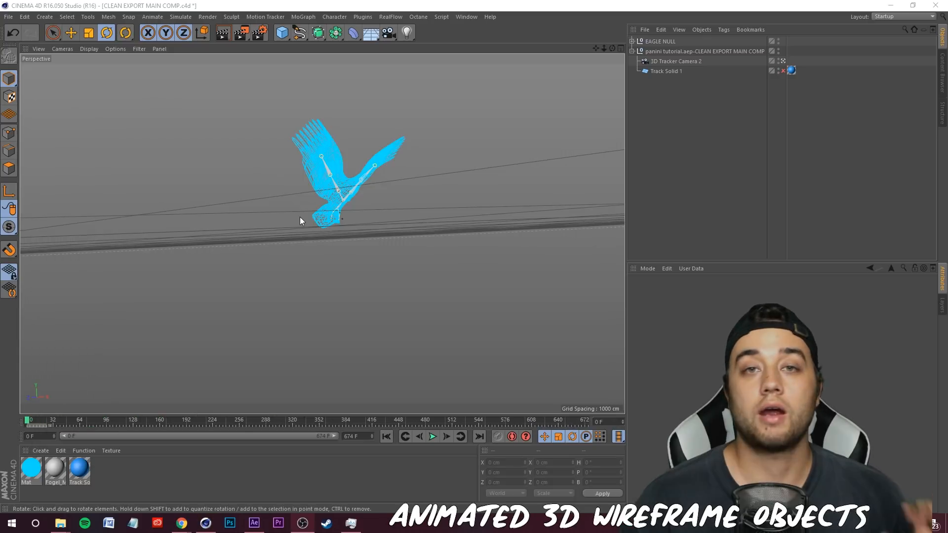
# Step: Switch to After Effects, inspect the rendered bird frames in File Explorer's wireframe bird 2 folder, and return to the project
pyautogui.click(710, 238)
pyautogui.click(254, 523)
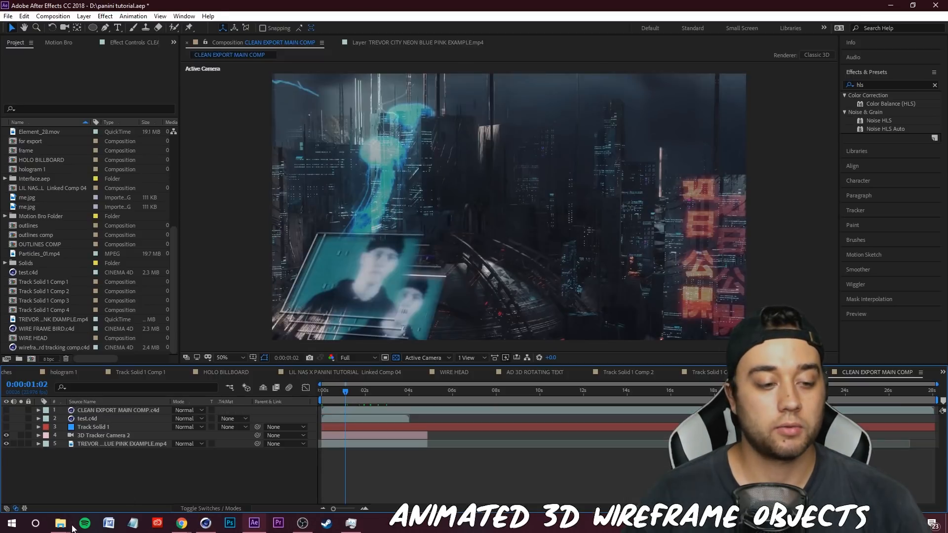
pyautogui.click(60, 523)
pyautogui.click(157, 481)
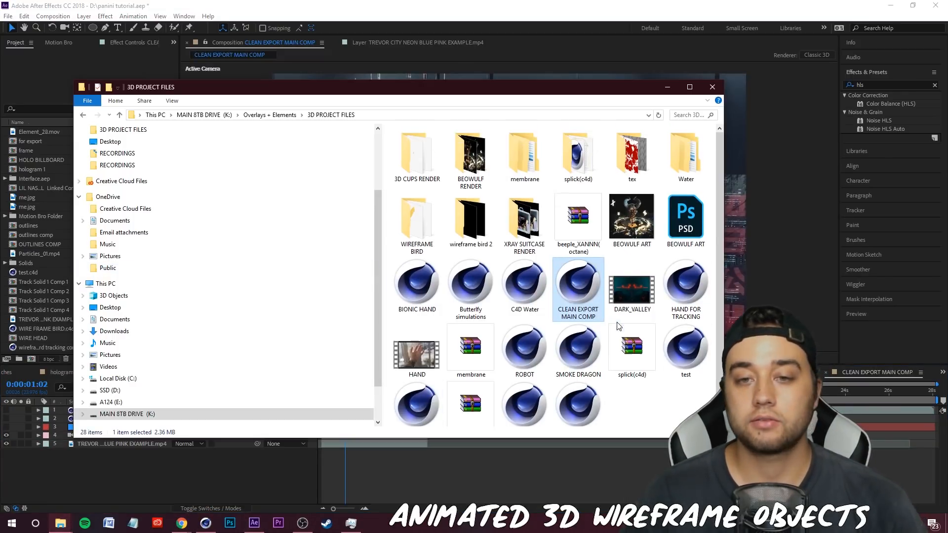
pyautogui.doubleClick(471, 219)
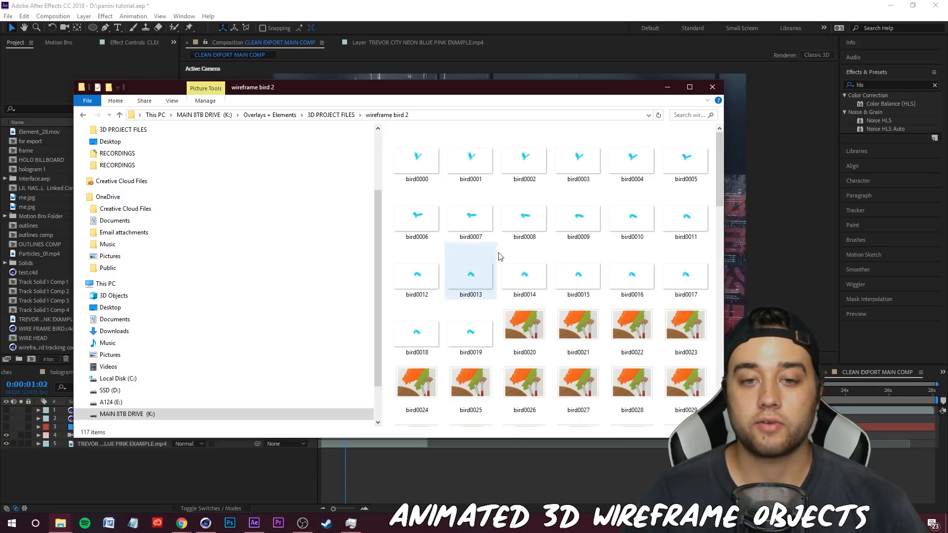
pyautogui.scroll(-10, 455, 163)
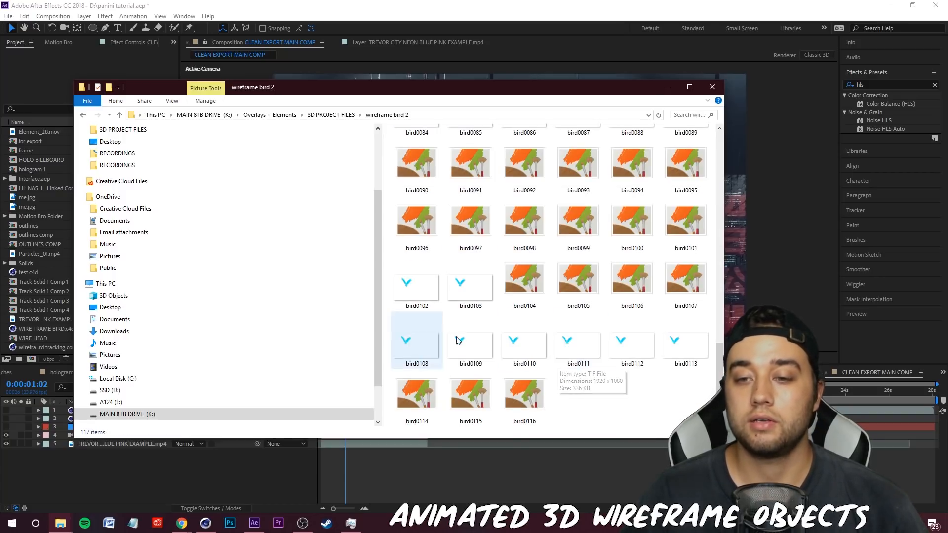
pyautogui.scroll(10, 489, 381)
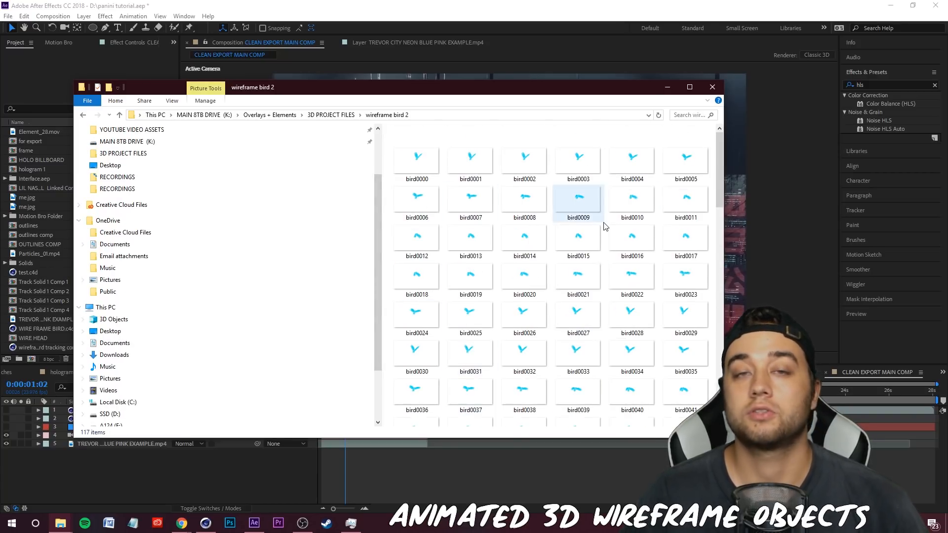
pyautogui.click(667, 87)
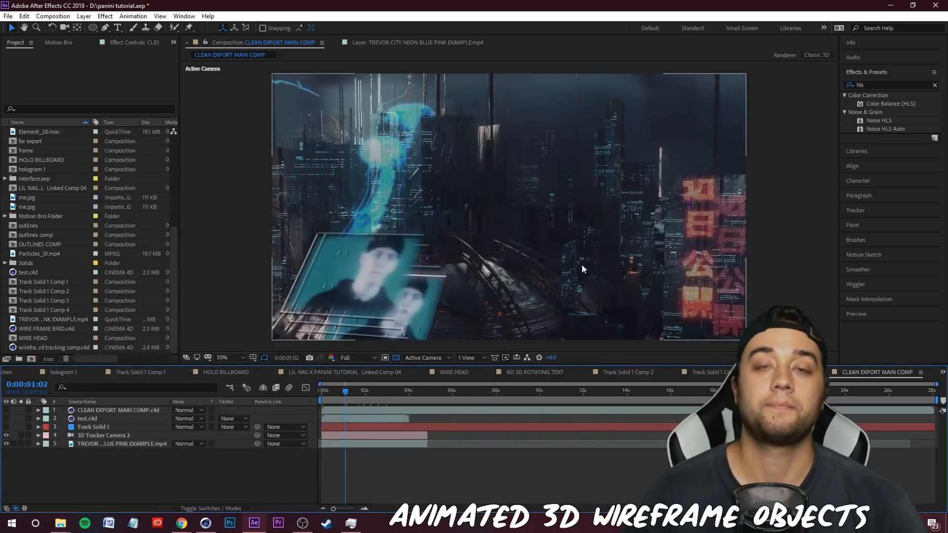
# Step: Import the frames starting at bird0000 from the wireframe bird 2 folder as a TIFF sequence with straight, unmatted alpha
pyautogui.click(73, 61)
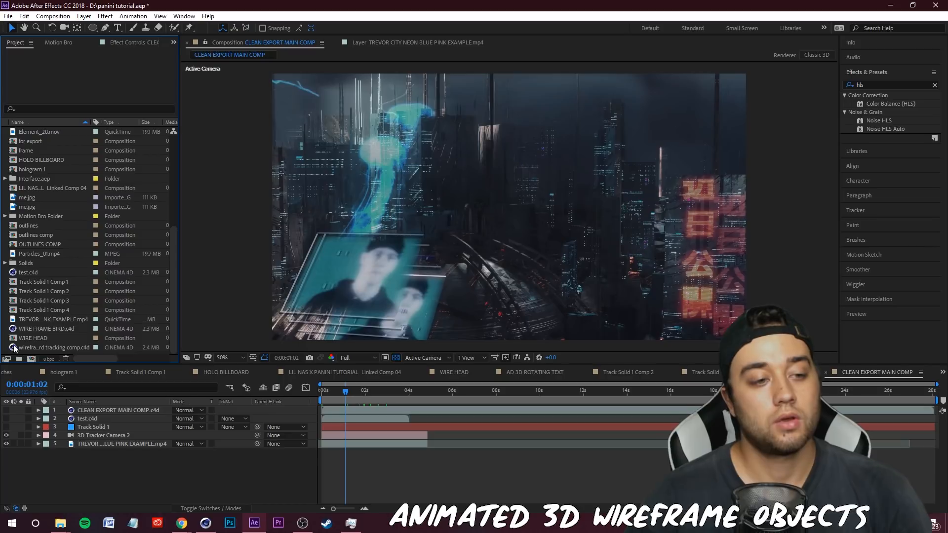
pyautogui.rightClick(3, 311)
pyautogui.moveTo(64, 360)
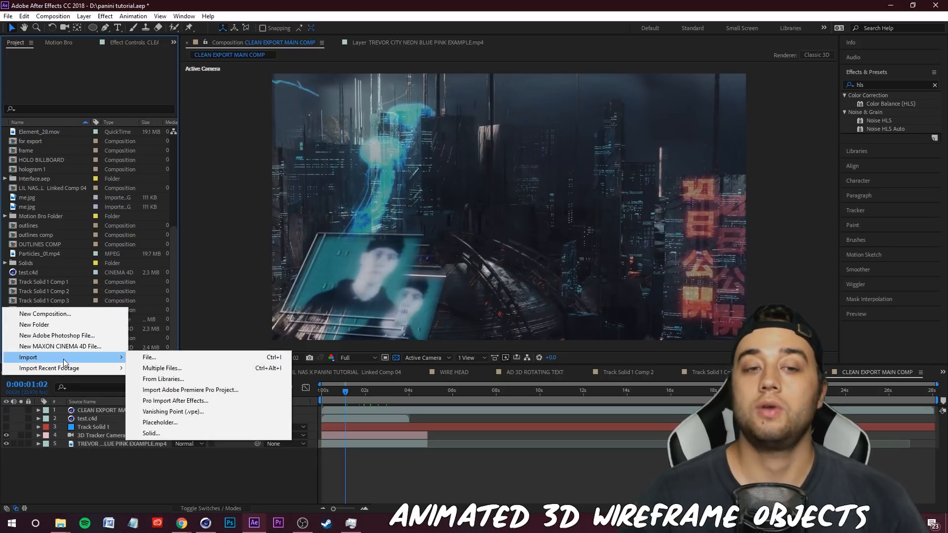
pyautogui.click(164, 370)
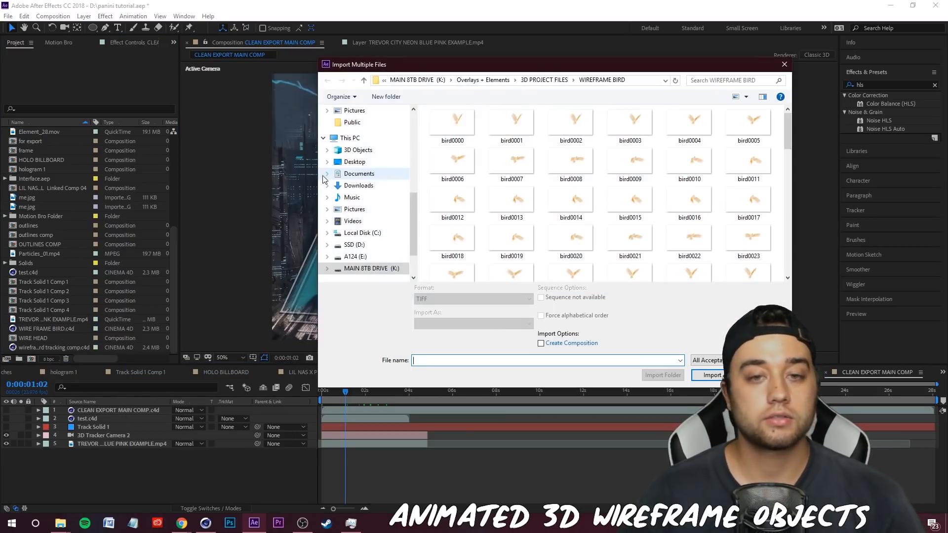
pyautogui.click(544, 80)
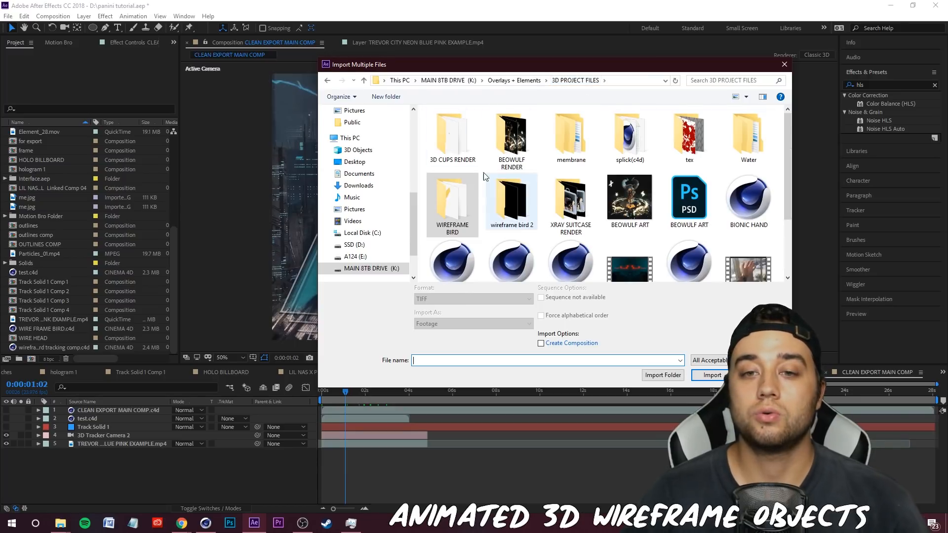
pyautogui.doubleClick(525, 211)
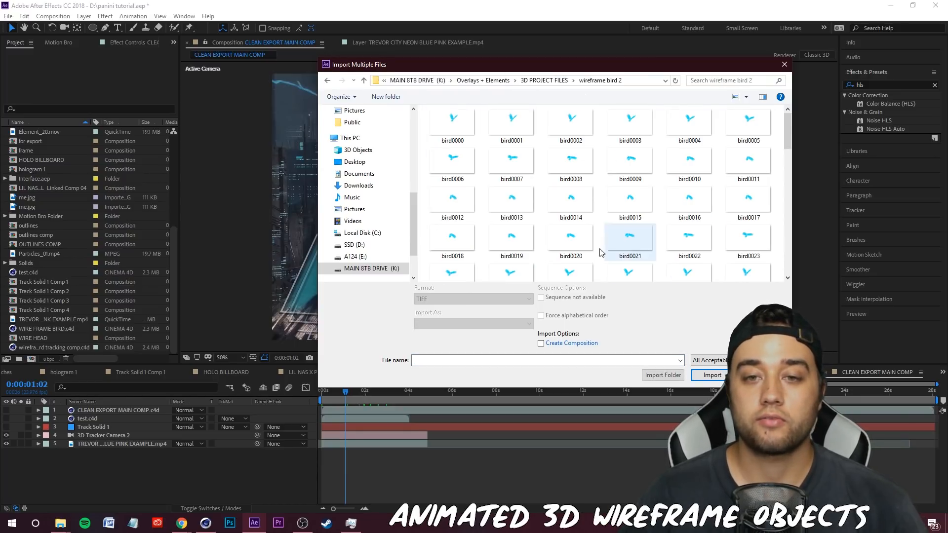
pyautogui.click(462, 123)
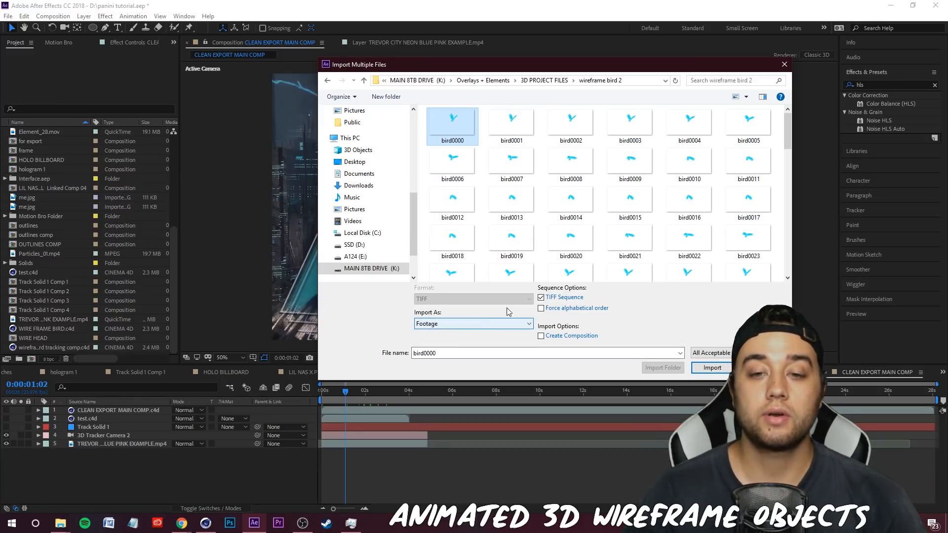
pyautogui.click(713, 368)
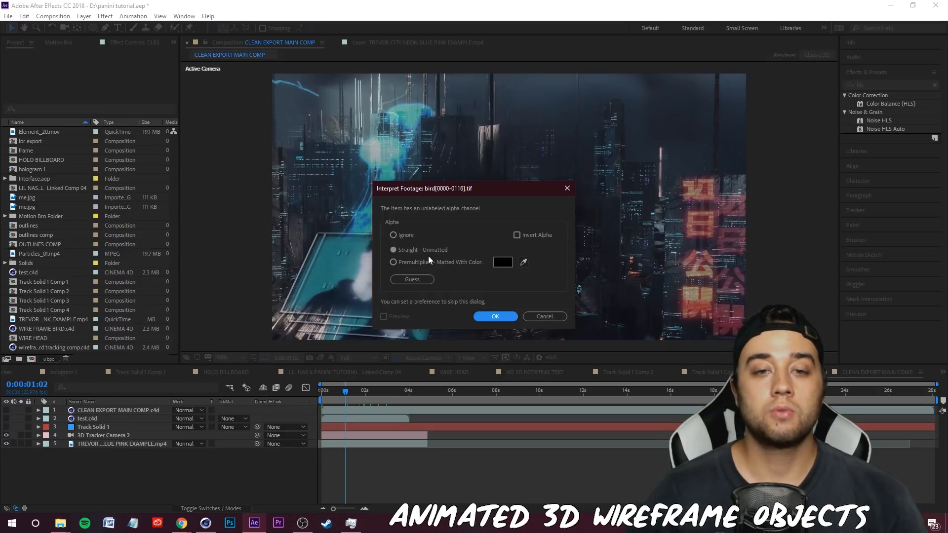
pyautogui.click(496, 317)
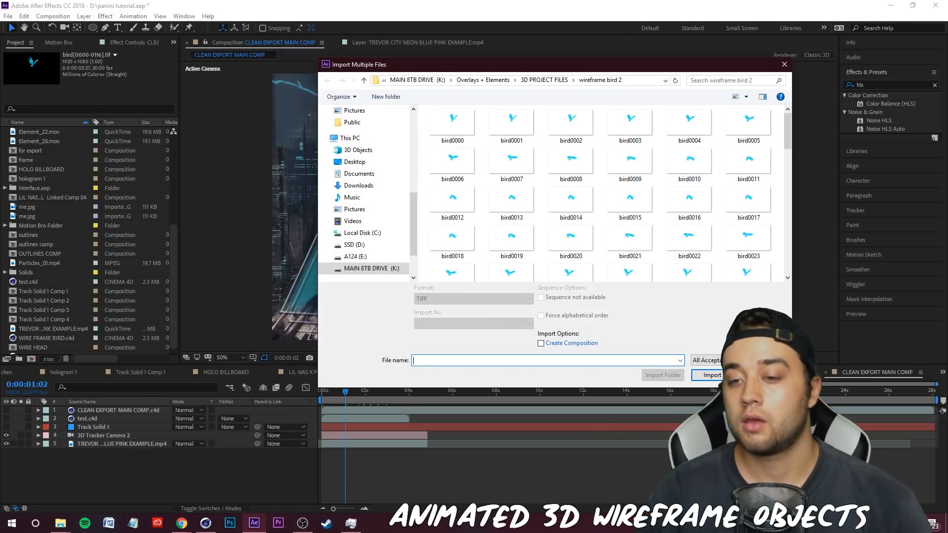
pyautogui.click(761, 376)
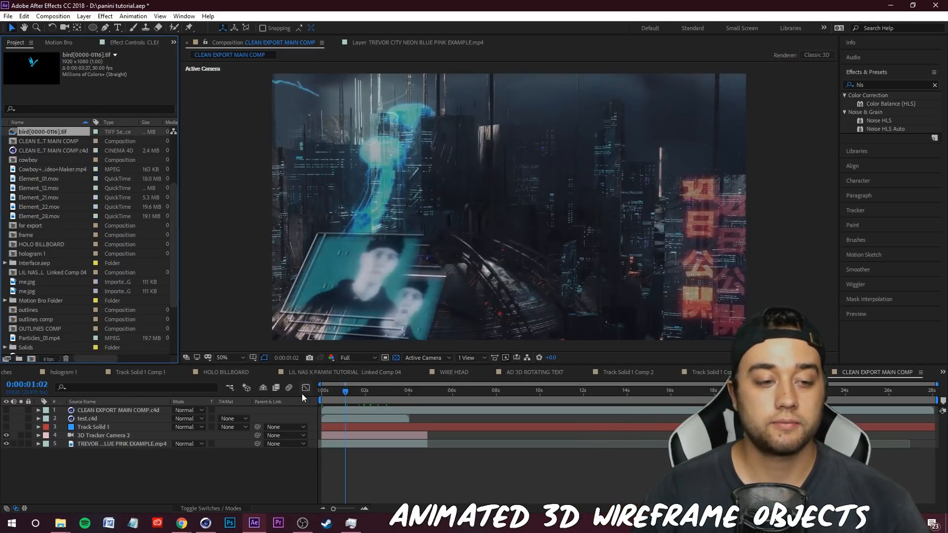
# Step: Add the bird[0000-0116].tif sequence as the top layer of CLEAN EXPORT MAIN COMP and scrub from the first frame to check its tracking
pyautogui.moveTo(48, 131); pyautogui.dragTo(79, 410)
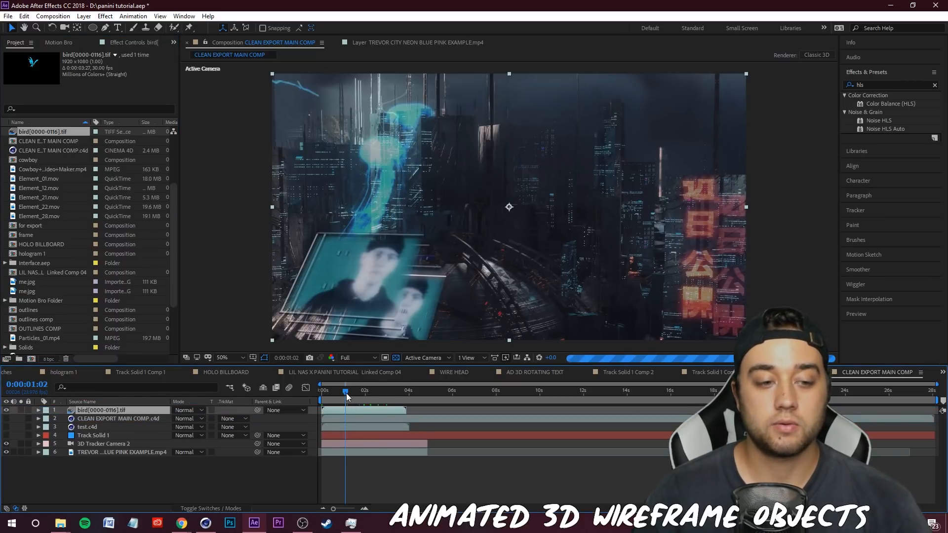
pyautogui.moveTo(347, 396); pyautogui.dragTo(315, 403)
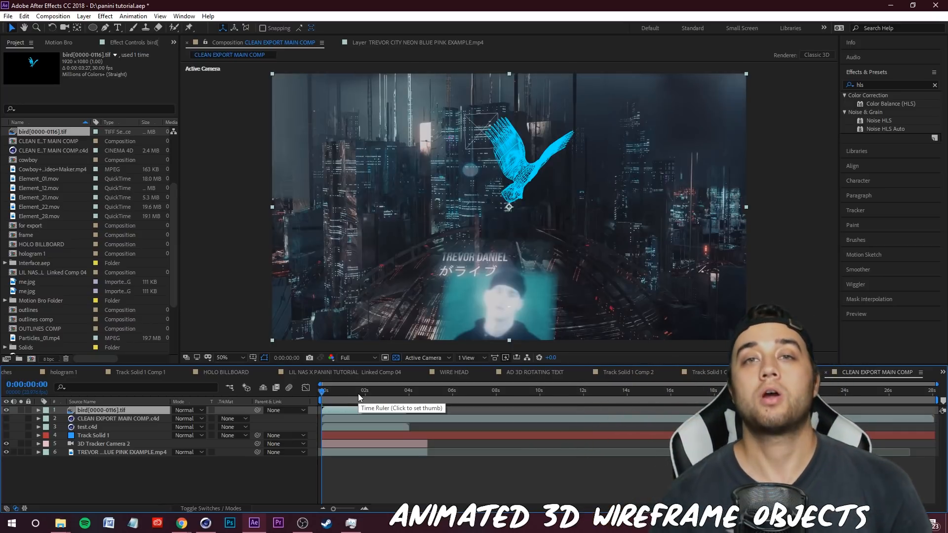
pyautogui.moveTo(322, 398); pyautogui.dragTo(346, 393)
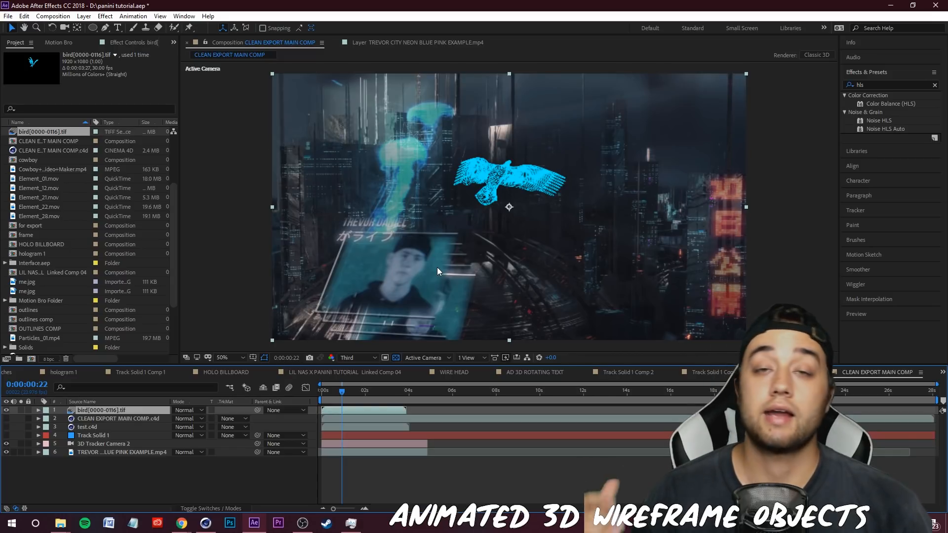
pyautogui.click(354, 395)
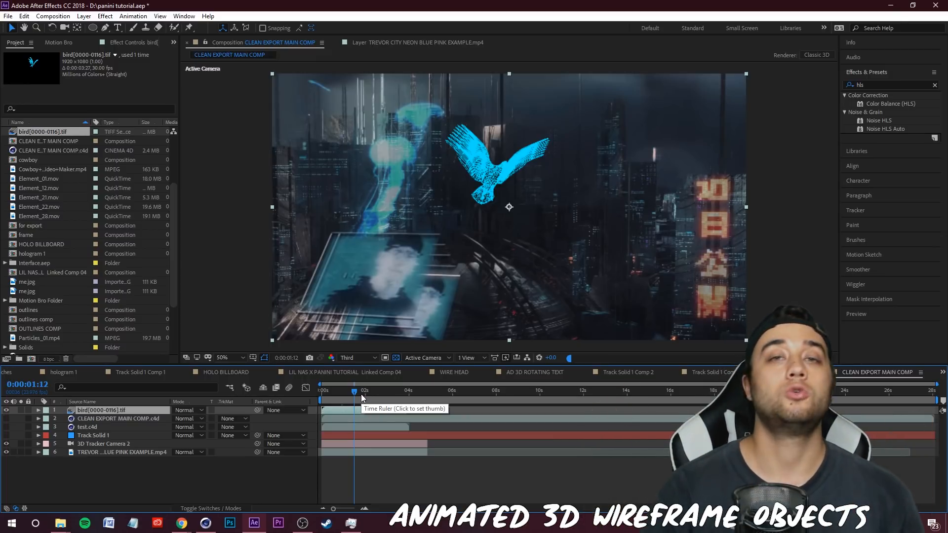
pyautogui.click(372, 394)
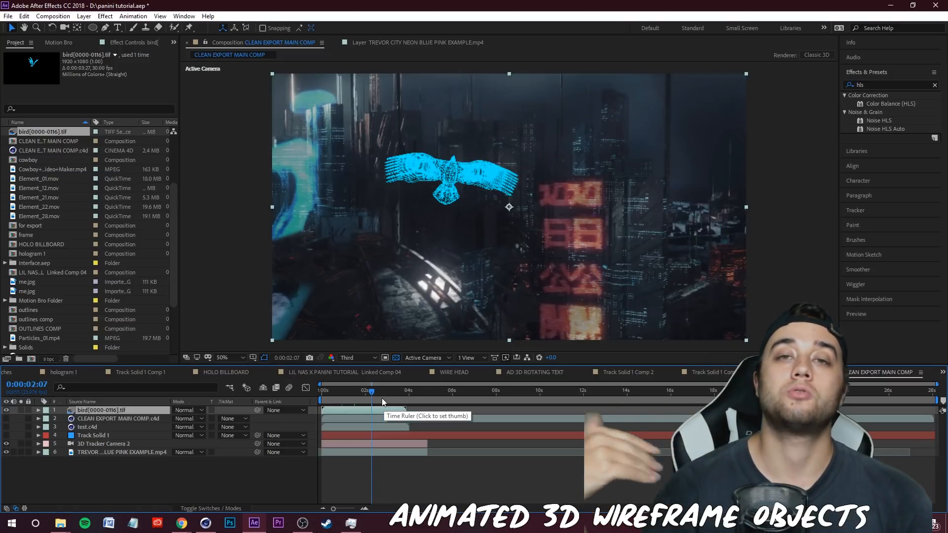
pyautogui.click(380, 393)
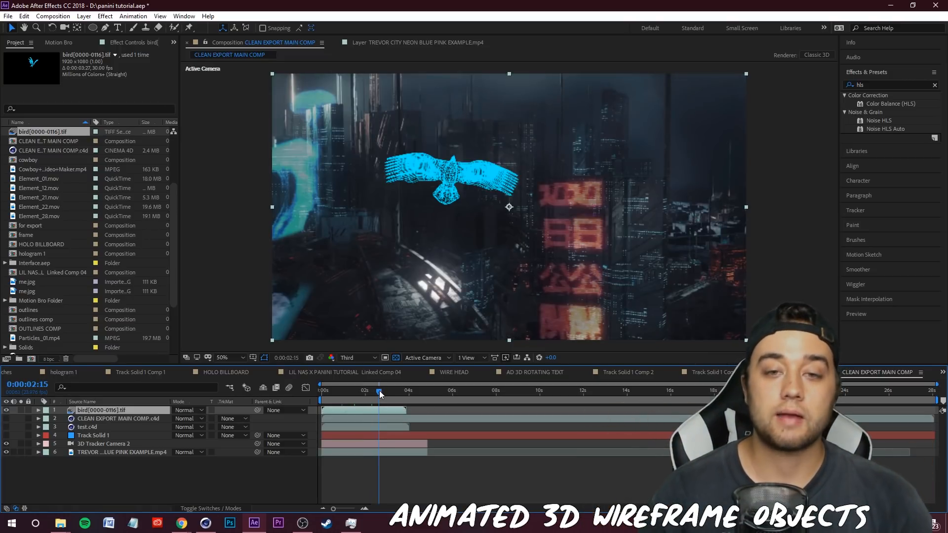